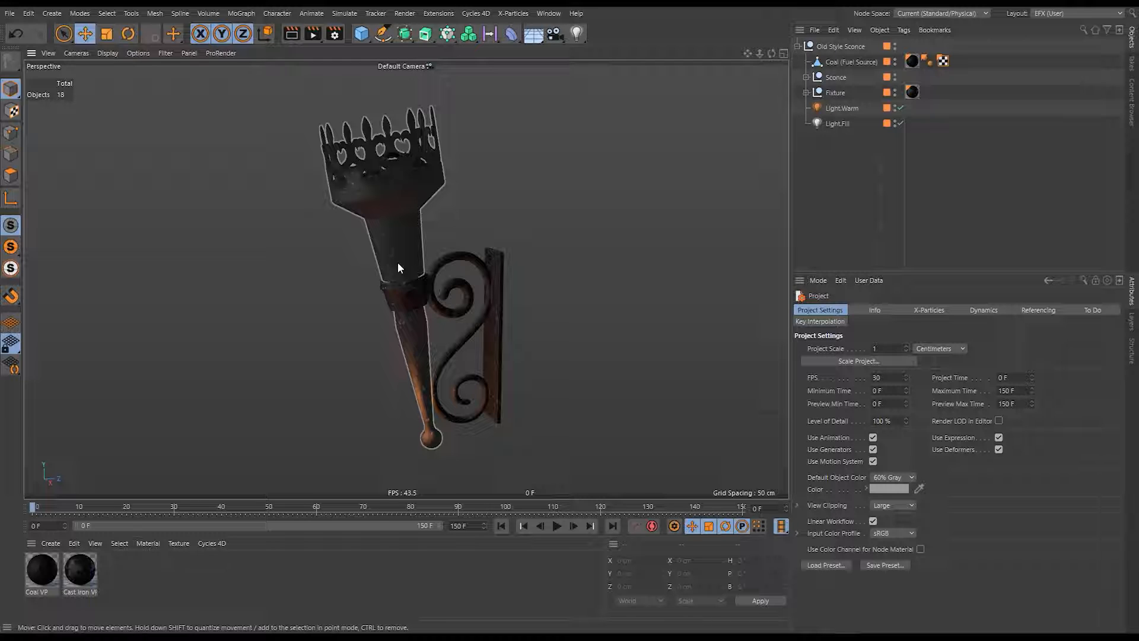
Move the Coal (Fuel Source) object out of the Old Style Sconce group, collapse the group and clear the selection.
alt+drag(398, 262, 573, 350)
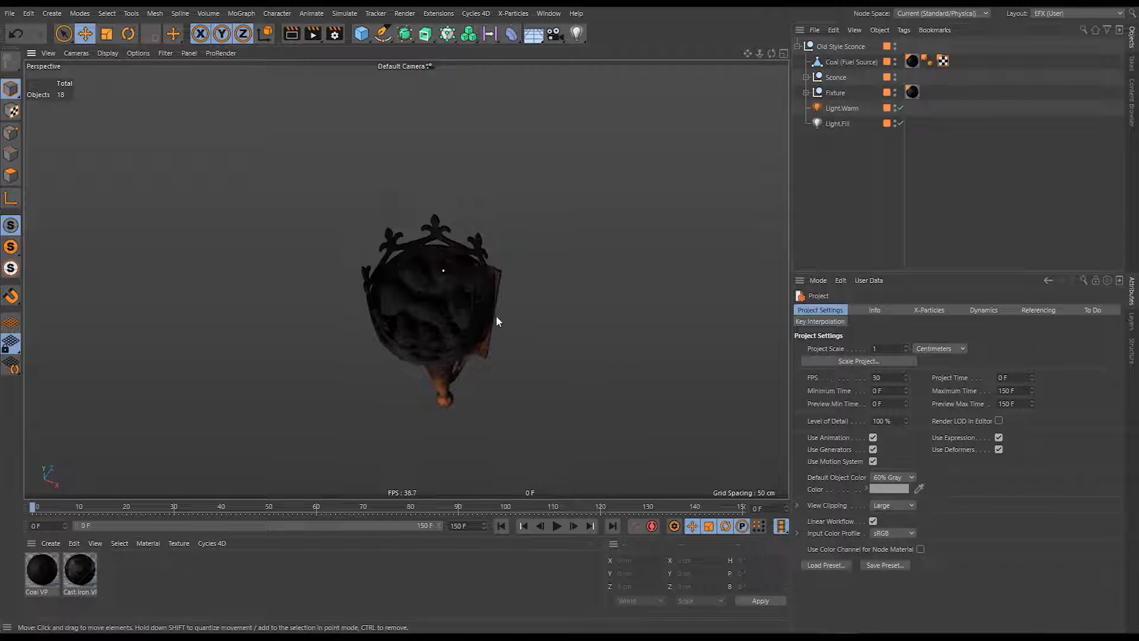
click(439, 306)
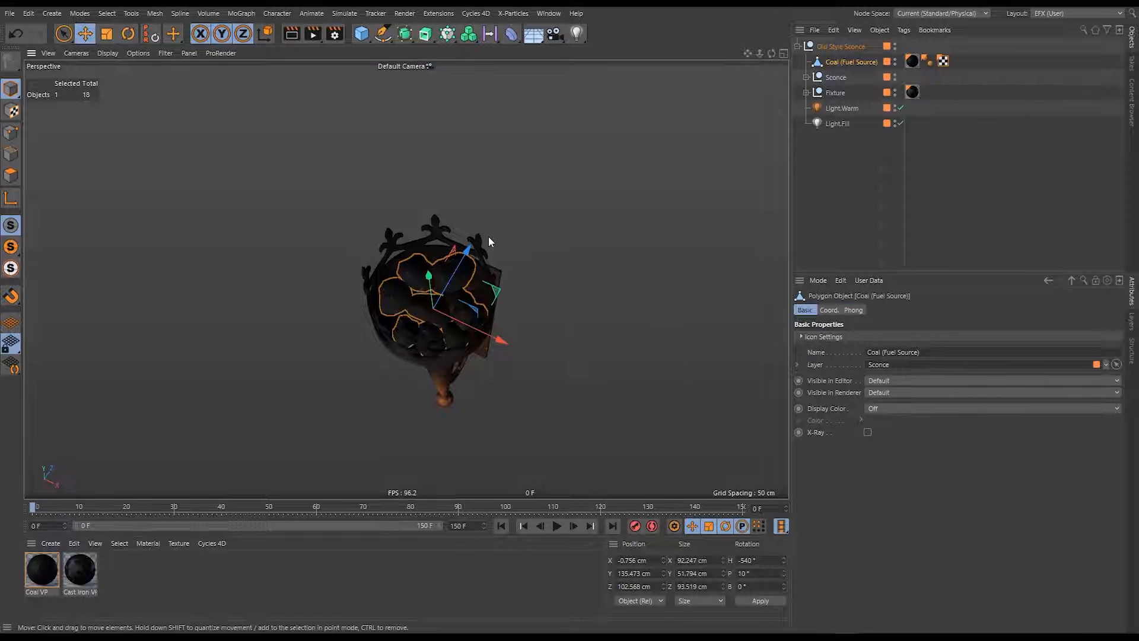
alt+middle_drag(444, 302, 439, 276)
alt+right_drag(436, 278, 491, 273)
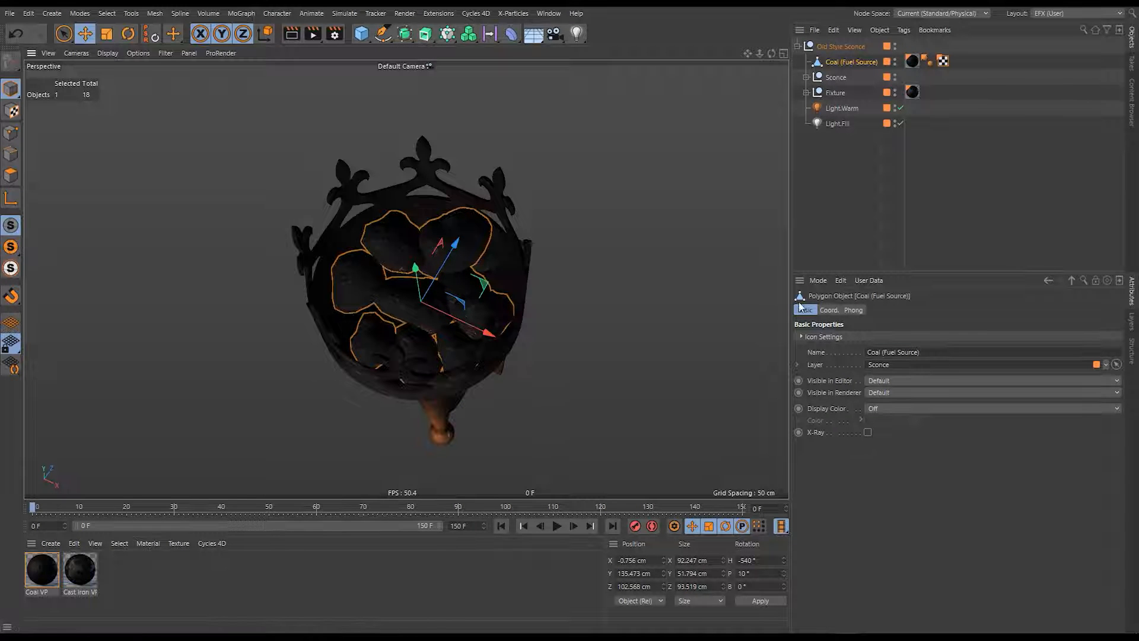
alt+drag(496, 304, 485, 257)
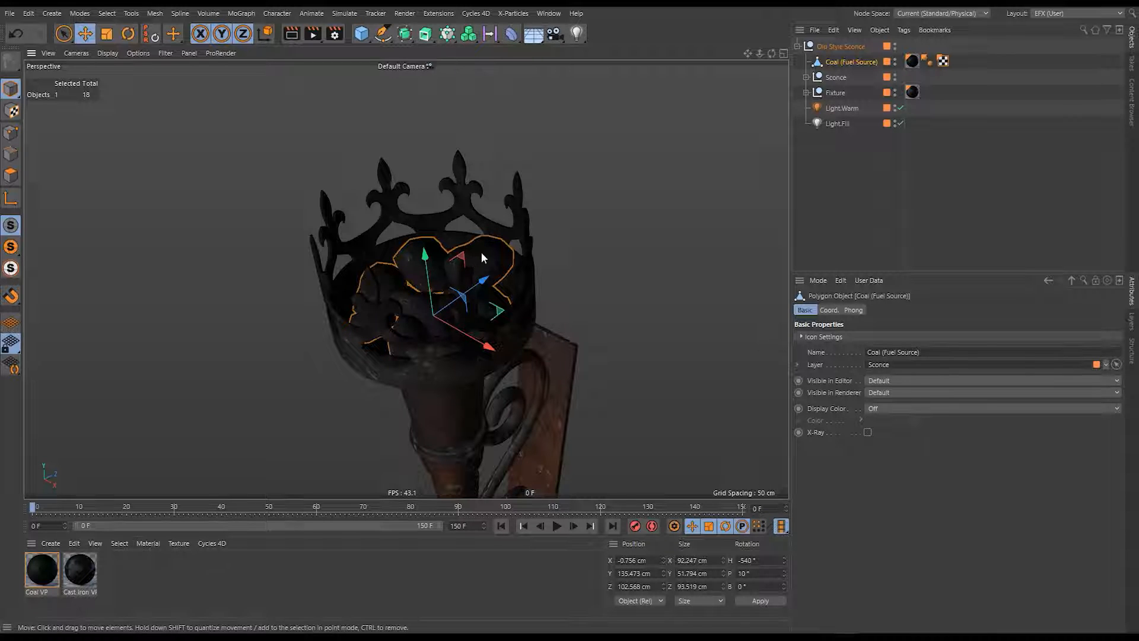
scroll(482, 255, down, 6)
alt+drag(447, 280, 397, 274)
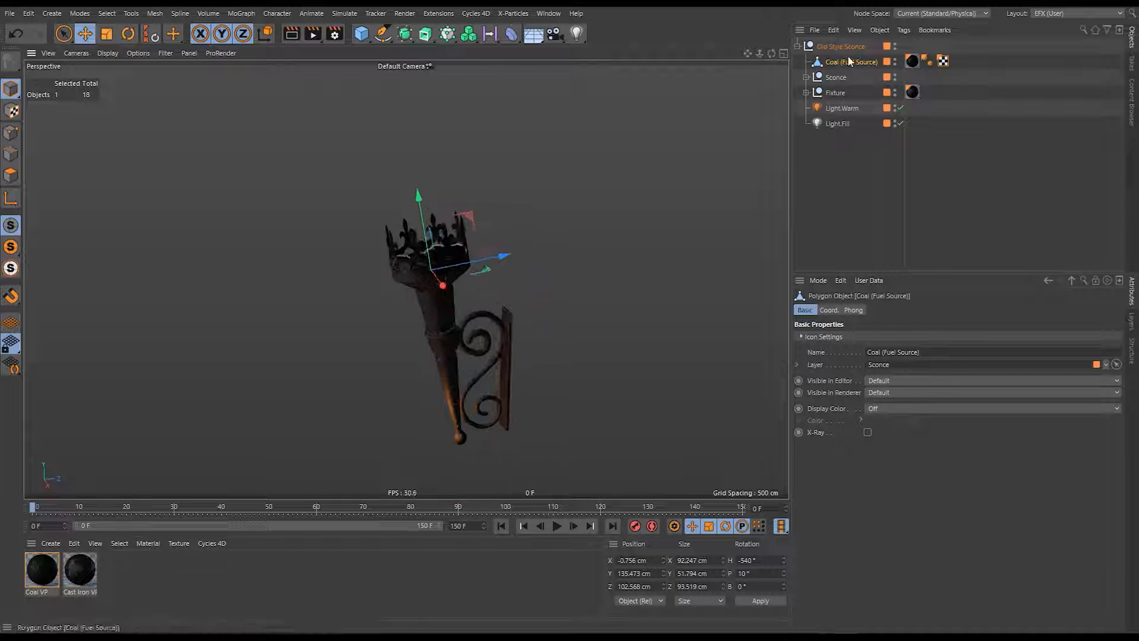
drag(849, 60, 847, 42)
click(797, 60)
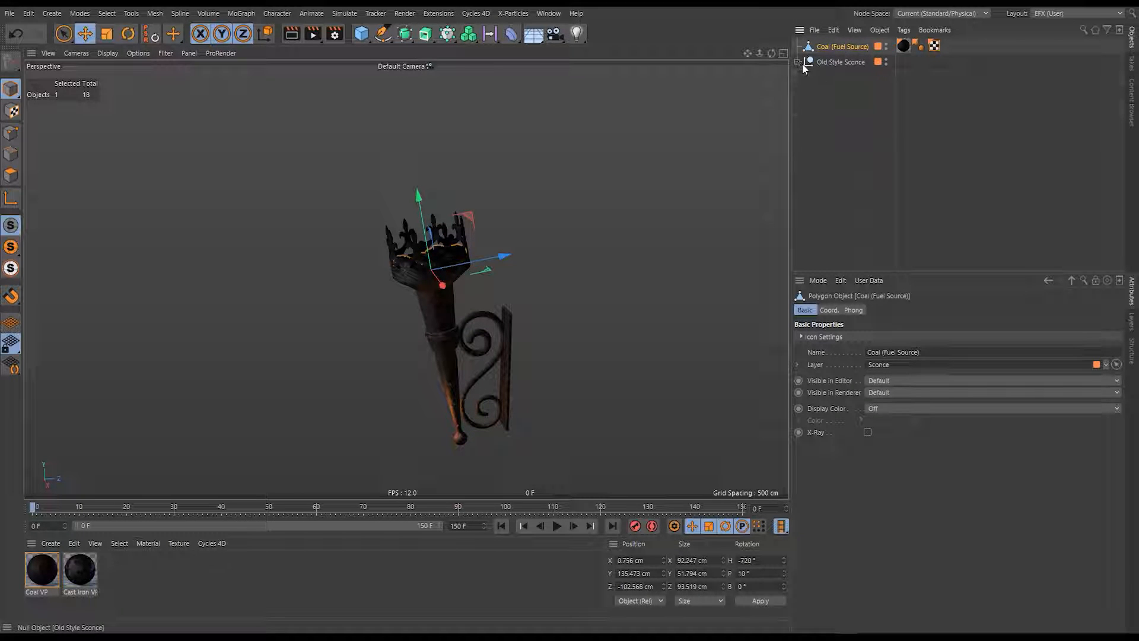
click(847, 116)
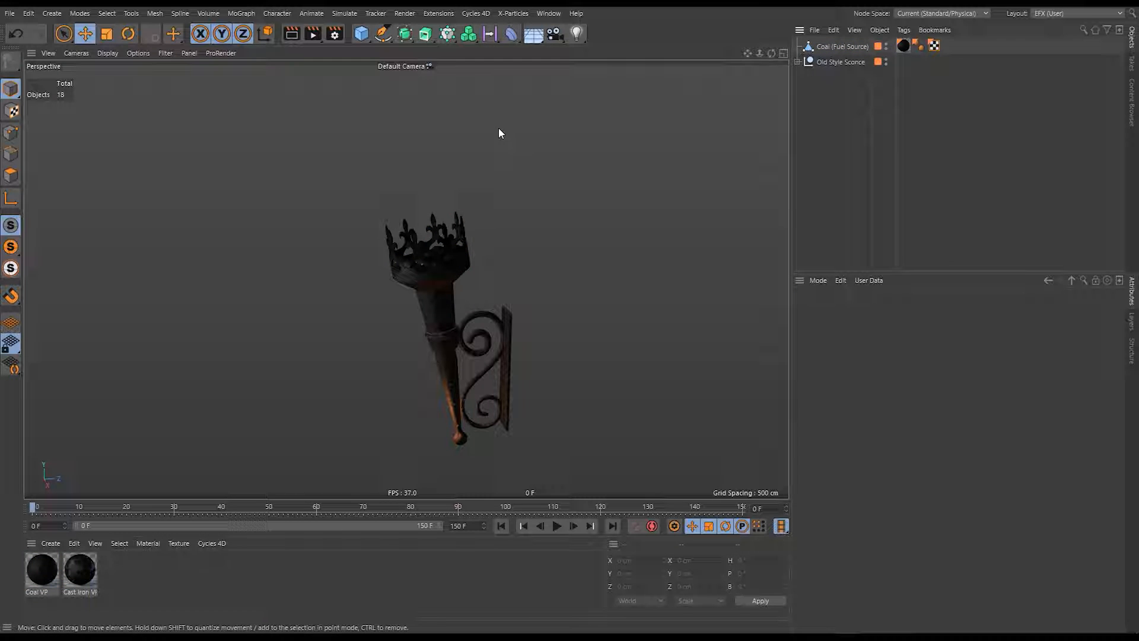
Add an X-Particles xpExplosiaFX object to the scene.
click(513, 13)
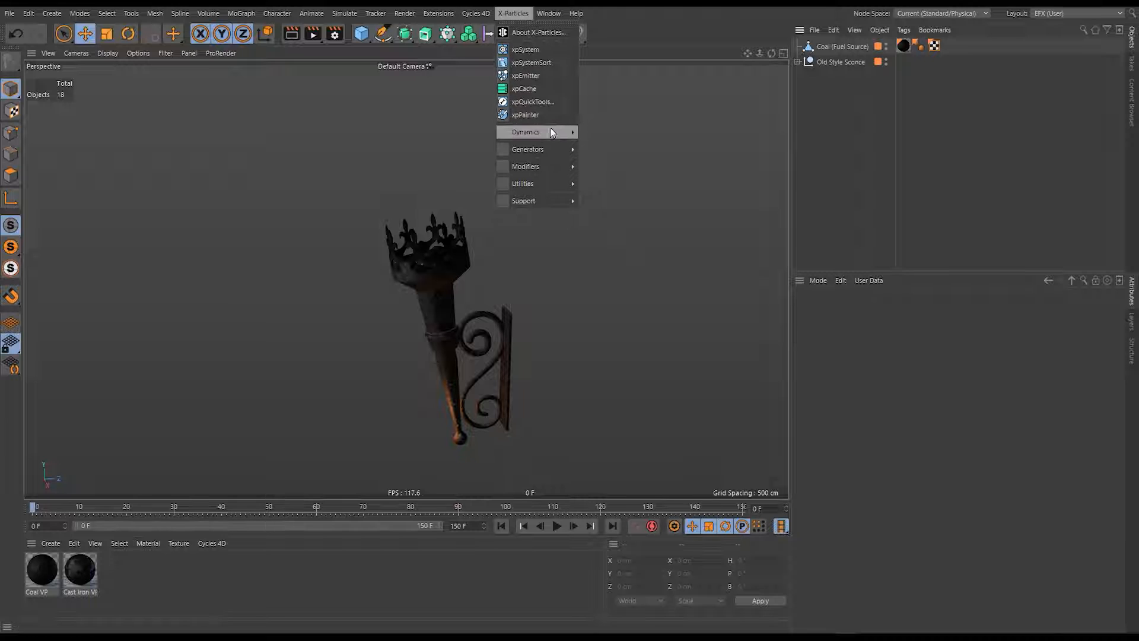
mouse_move(555, 131)
click(615, 162)
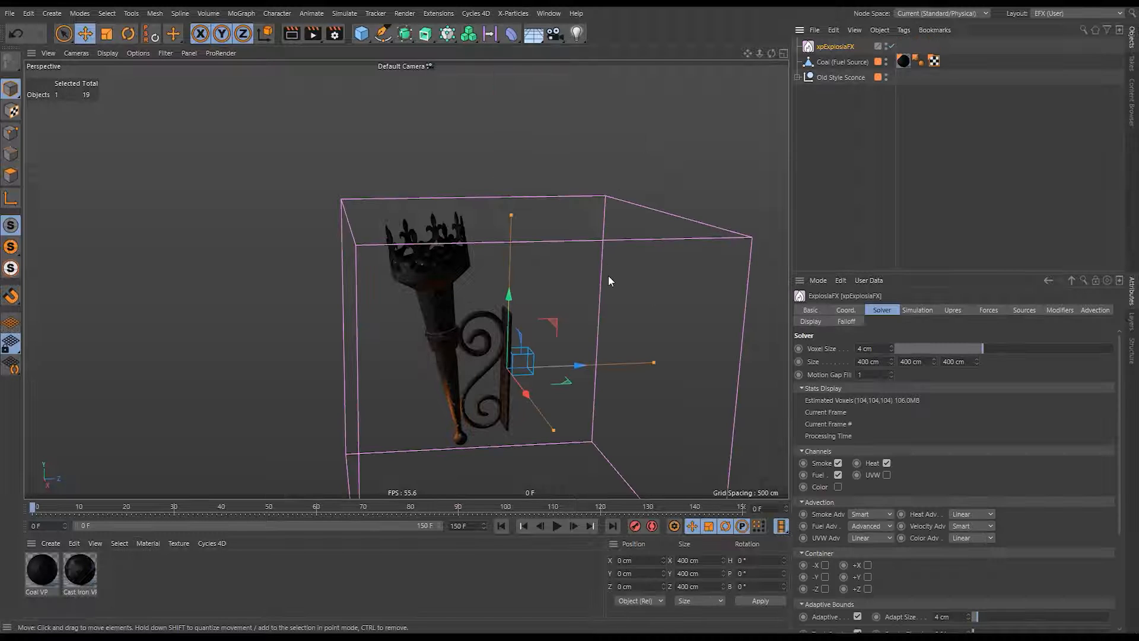
Move the ExplosiaFX domain above the sconce bowl, to about Y 306 cm and Z -98 cm, keeping the coal inside it.
alt+drag(497, 276, 423, 280)
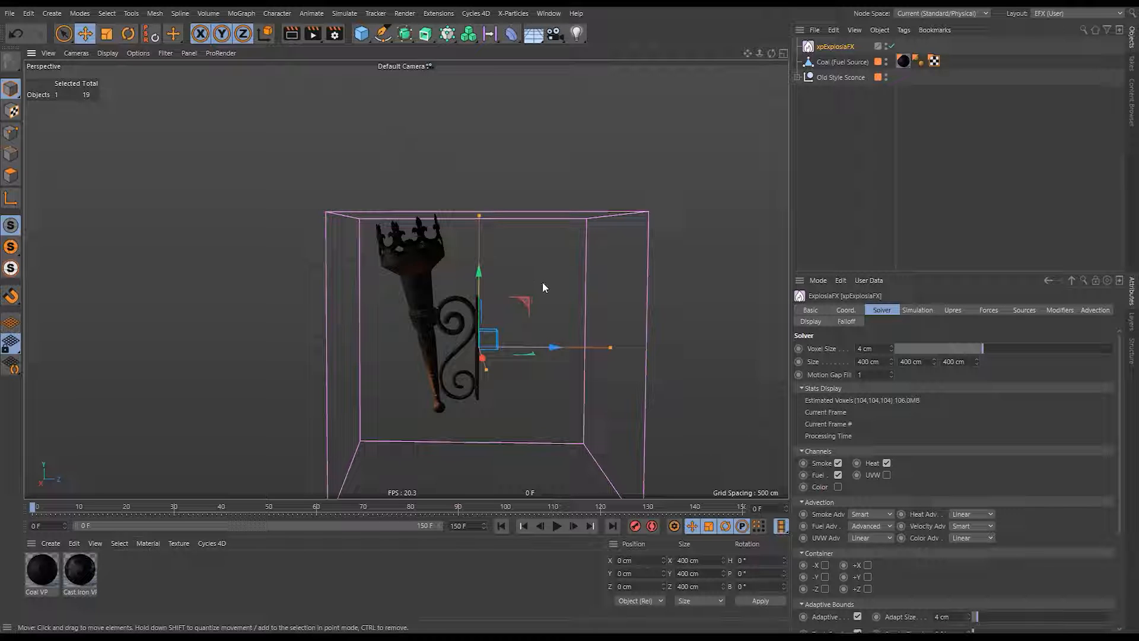
drag(528, 303, 418, 98)
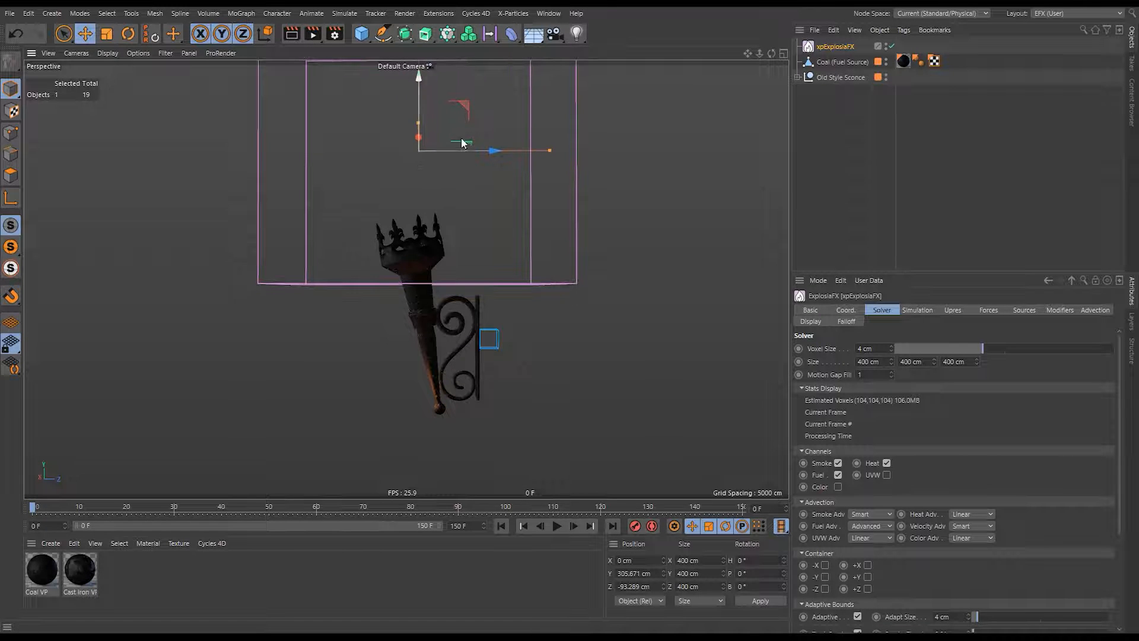
drag(462, 143, 418, 253)
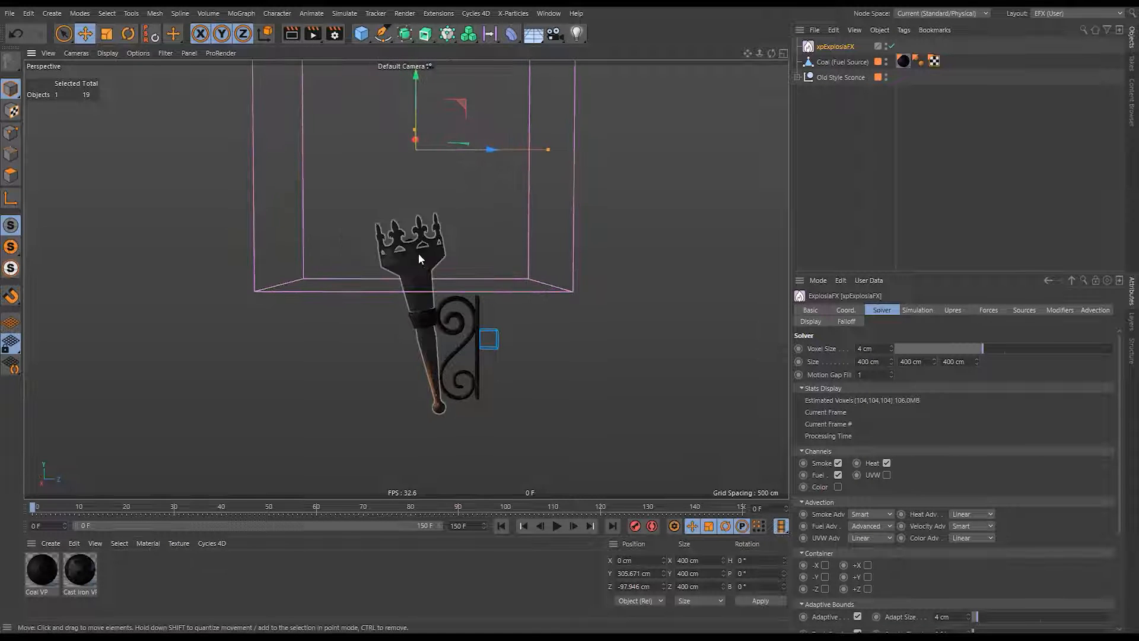
scroll(426, 247, up, 5)
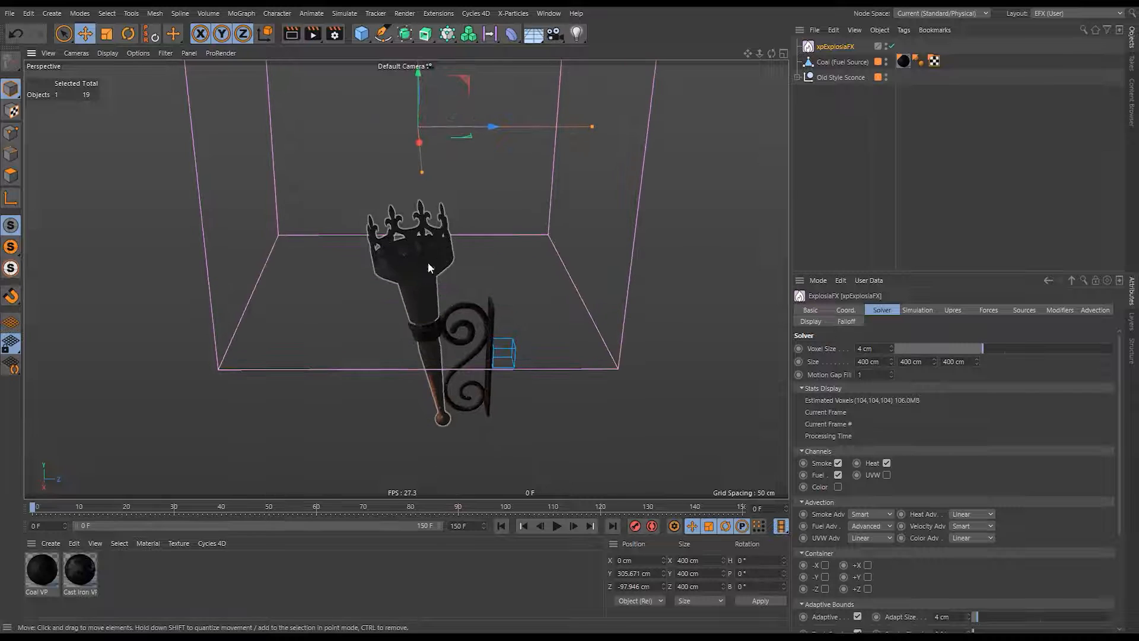
Try narrowing the ExplosiaFX domain along its X axis, and undo the resize.
mouse_move(413, 250)
alt+mouse_down()
mouse_move(421, 261)
mouse_move(453, 241)
mouse_move(602, 251)
mouse_move(458, 264)
mouse_move(469, 261)
mouse_move(444, 248)
alt+mouse_up()
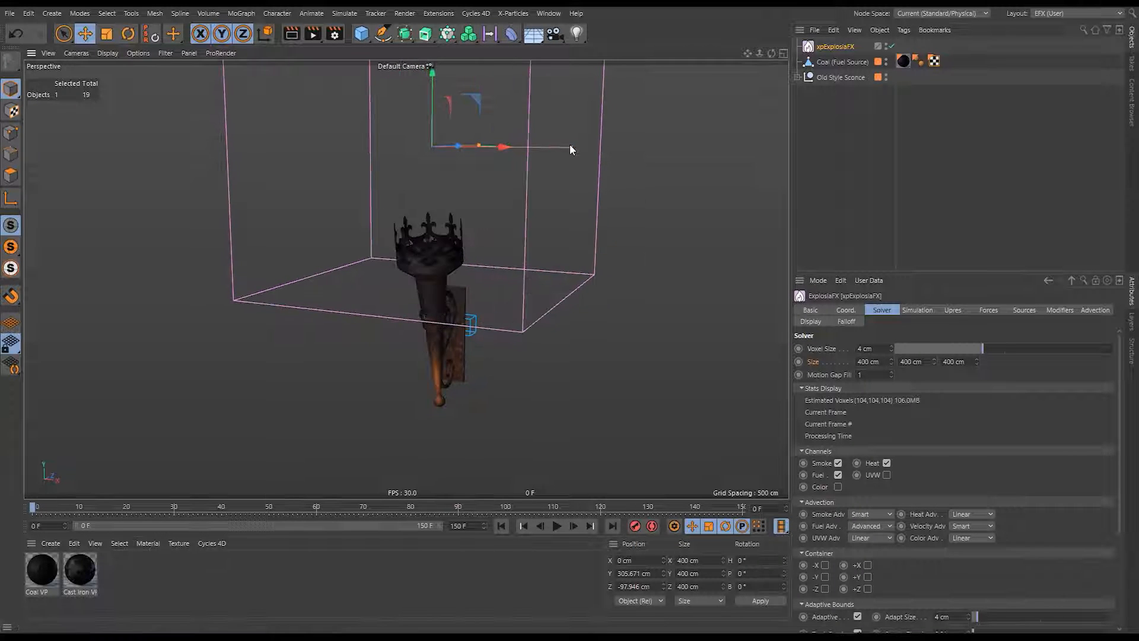
drag(567, 146, 504, 147)
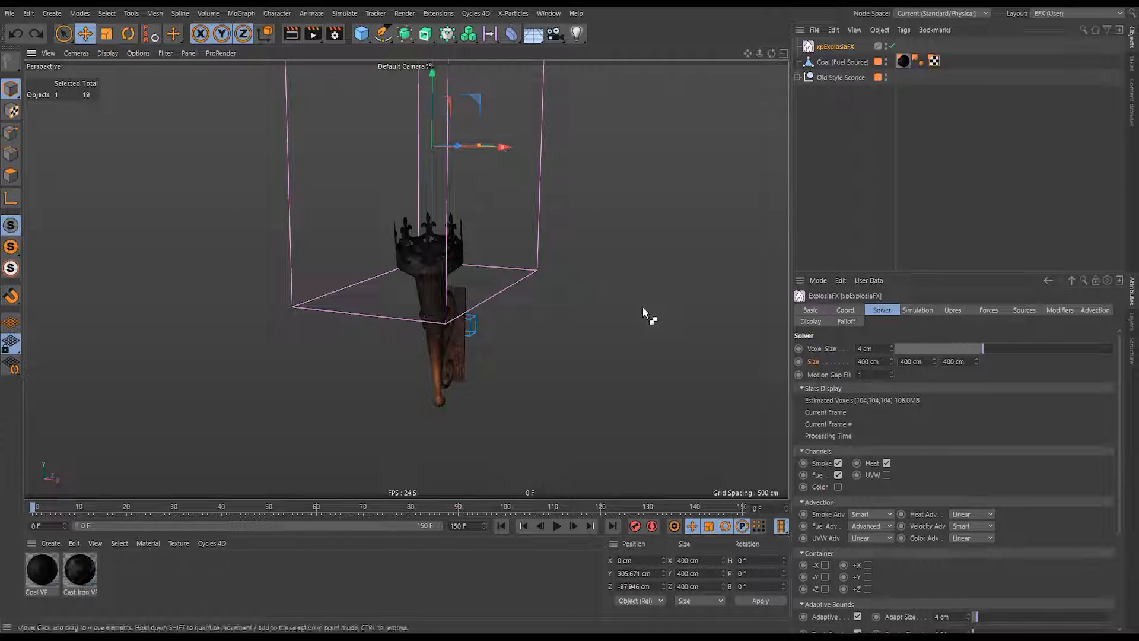
key(ctrl+z)
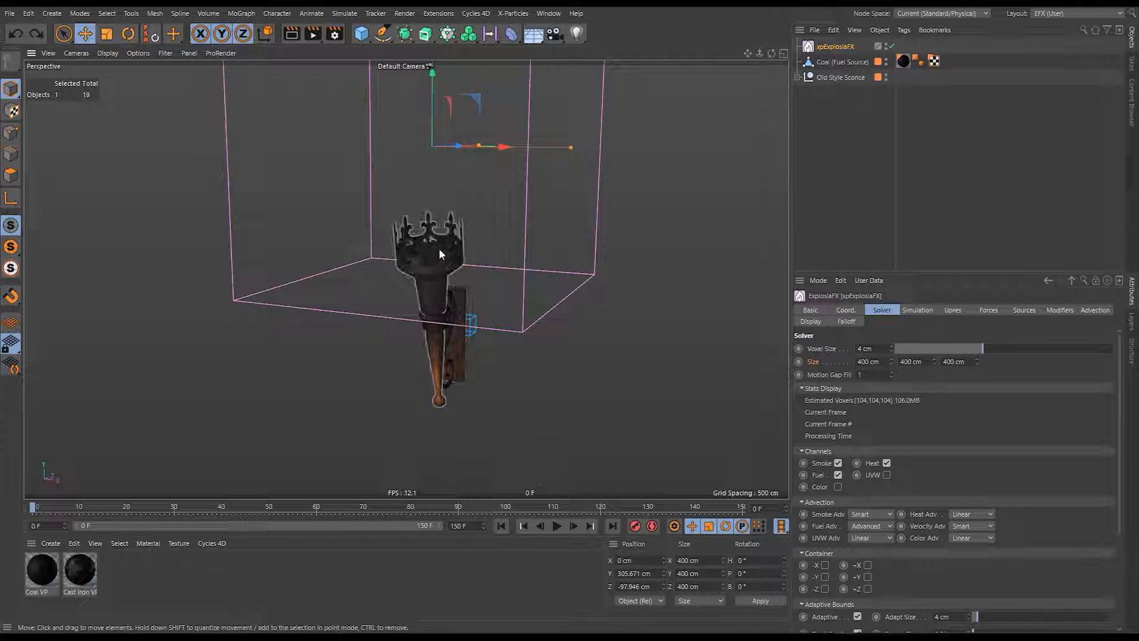
Hide the Old Style Sconce group so that only the coal shows inside the ExplosiaFX domain.
alt+middle_drag(440, 249, 428, 319)
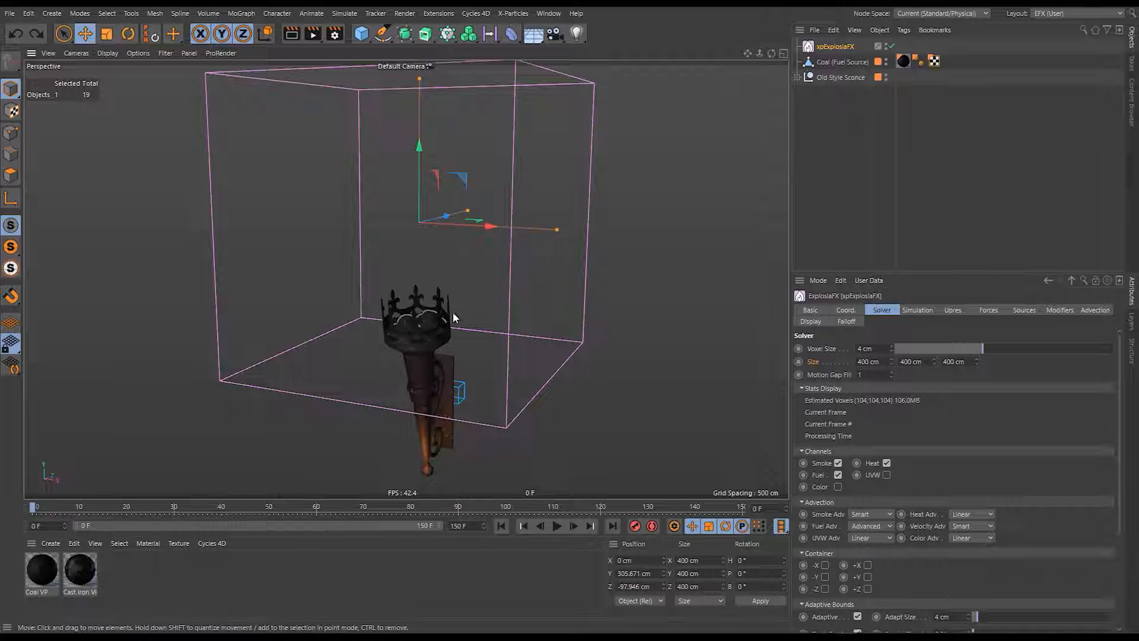
alt+drag(453, 317, 447, 208)
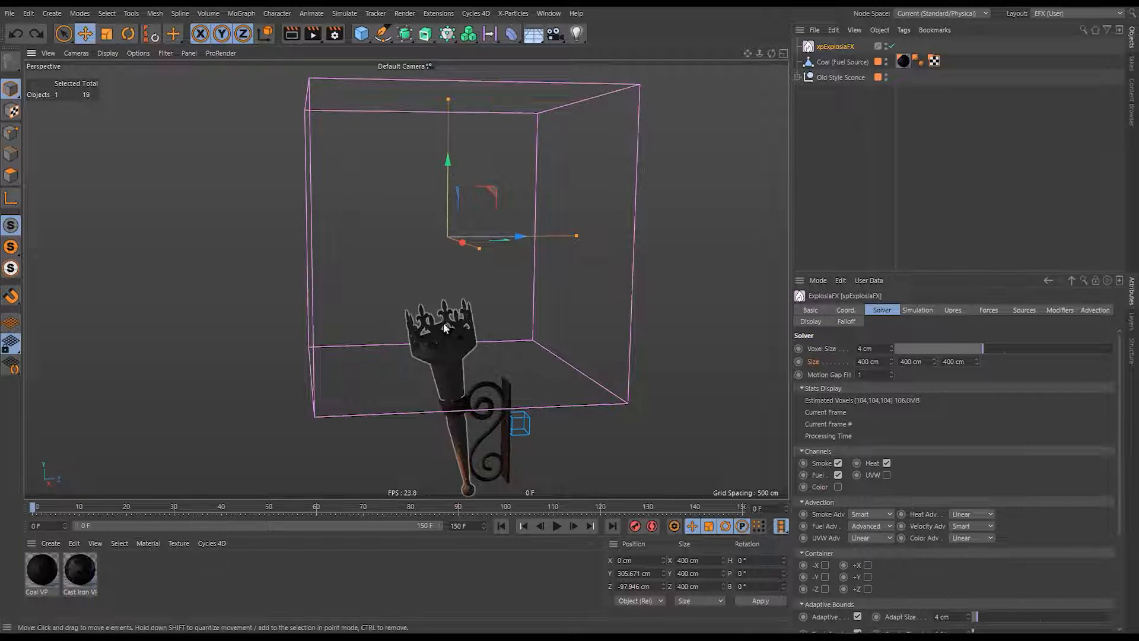
mouse_move(455, 328)
alt+mouse_down()
mouse_move(583, 323)
mouse_move(454, 327)
mouse_move(467, 329)
alt+mouse_up()
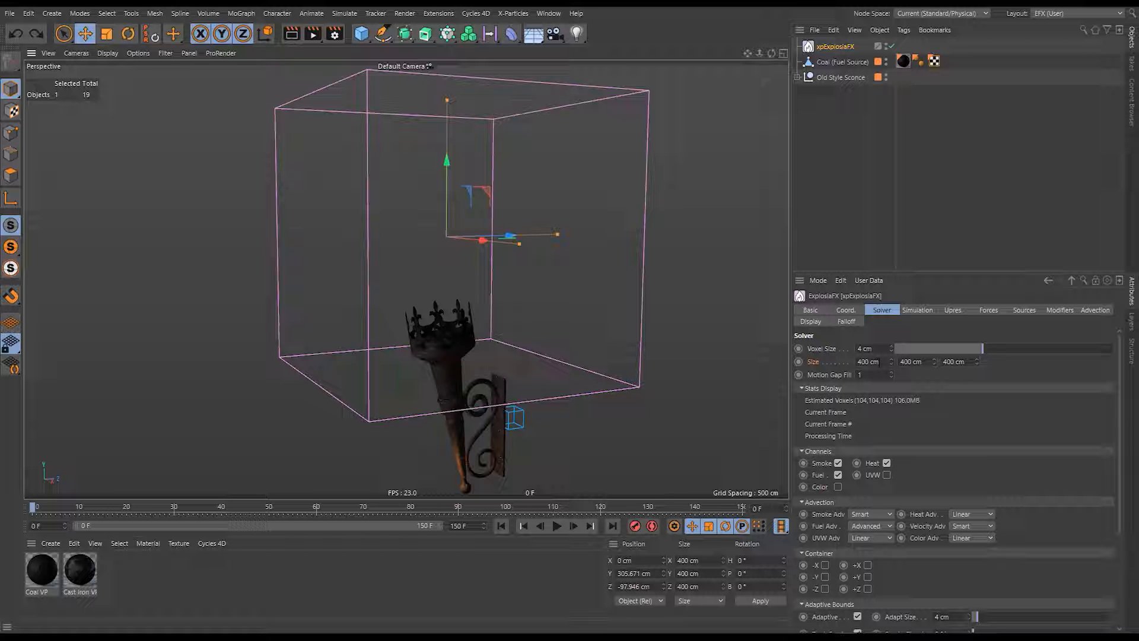
alt+drag(444, 341, 377, 334)
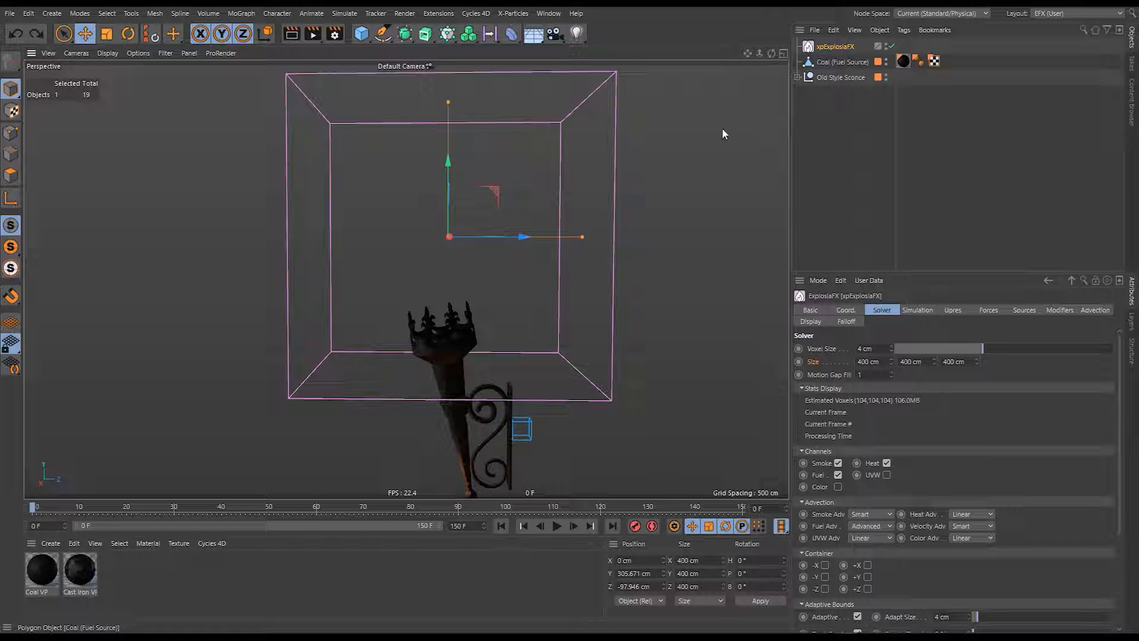
alt+drag(447, 352, 455, 314)
alt+right_drag(456, 314, 561, 292)
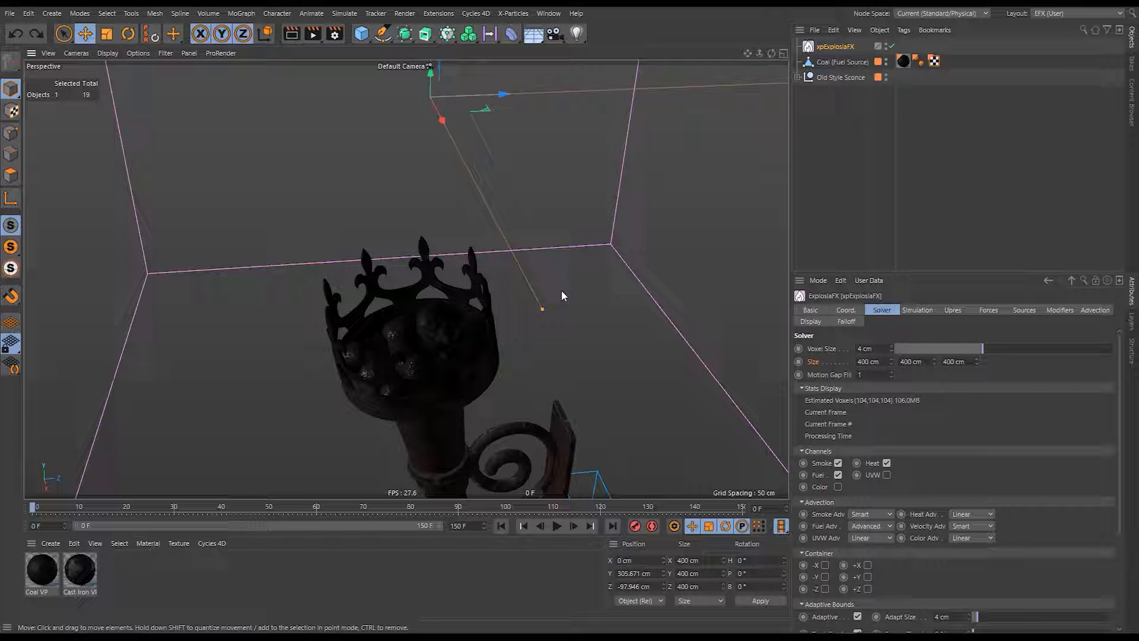
click(886, 74)
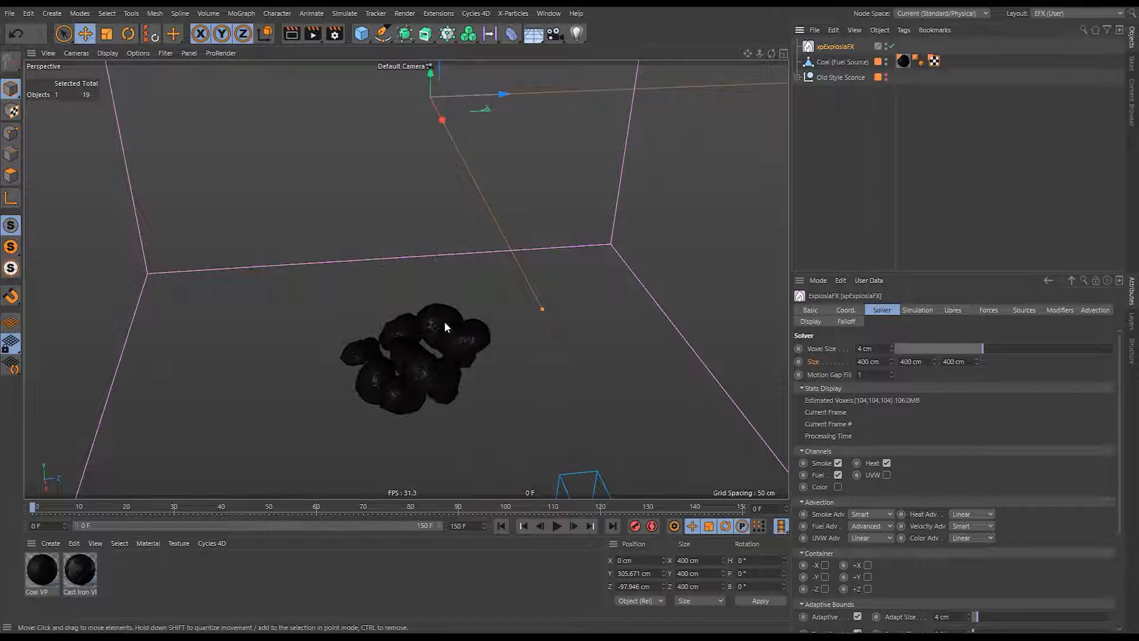
Add an xpExplosiaFX Source tag to the Coal (Fuel Source) object.
alt+drag(443, 321, 424, 301)
click(461, 301)
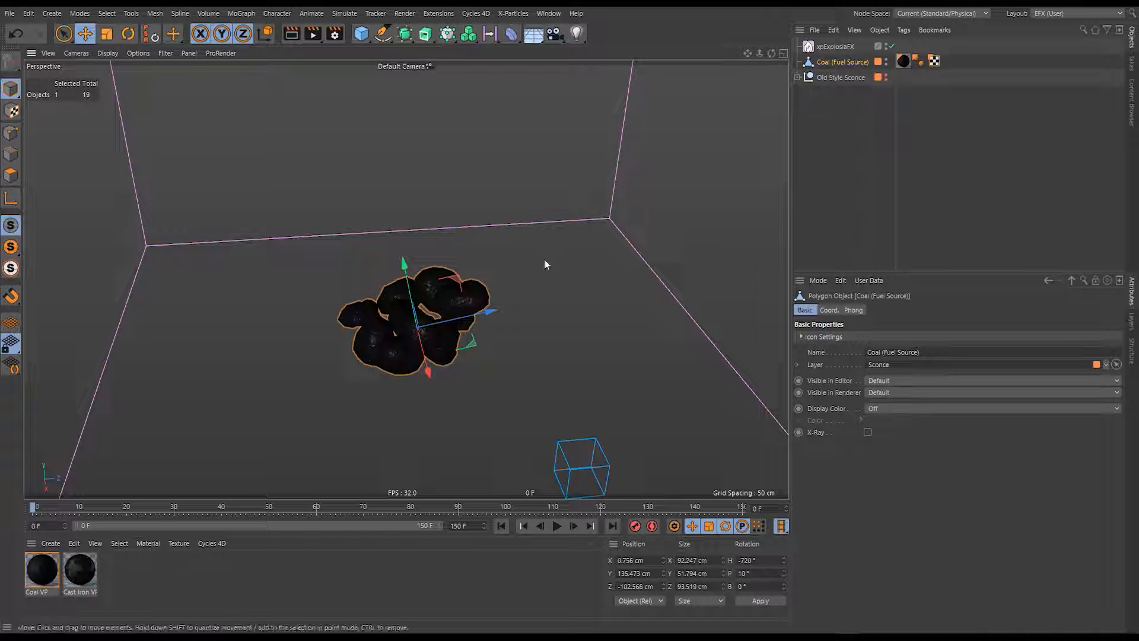
right_click(860, 62)
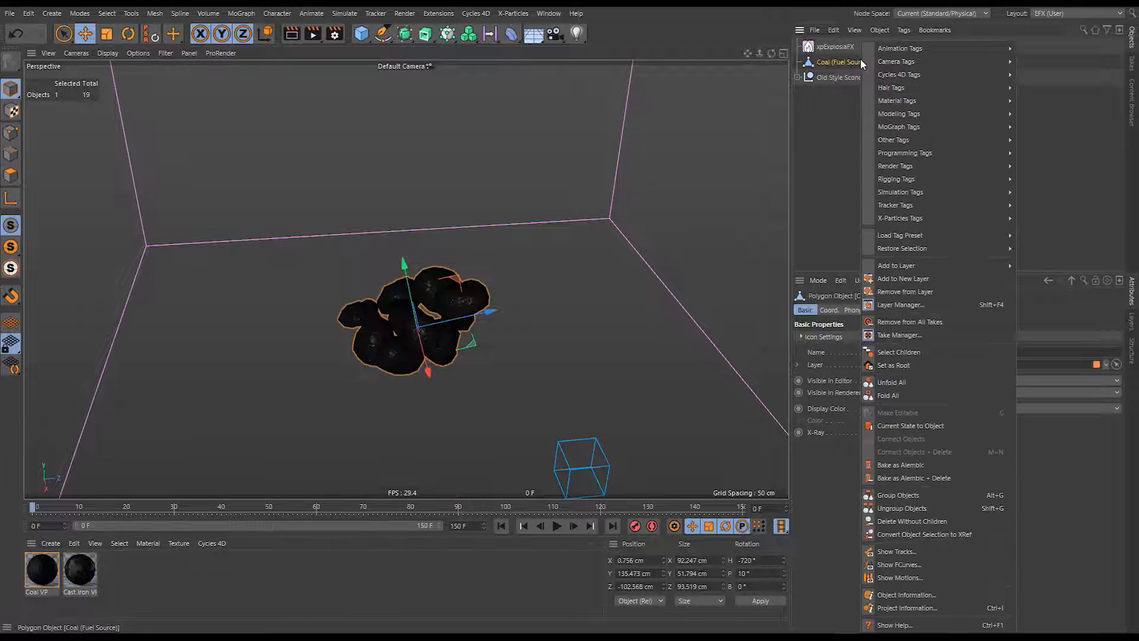
mouse_move(931, 217)
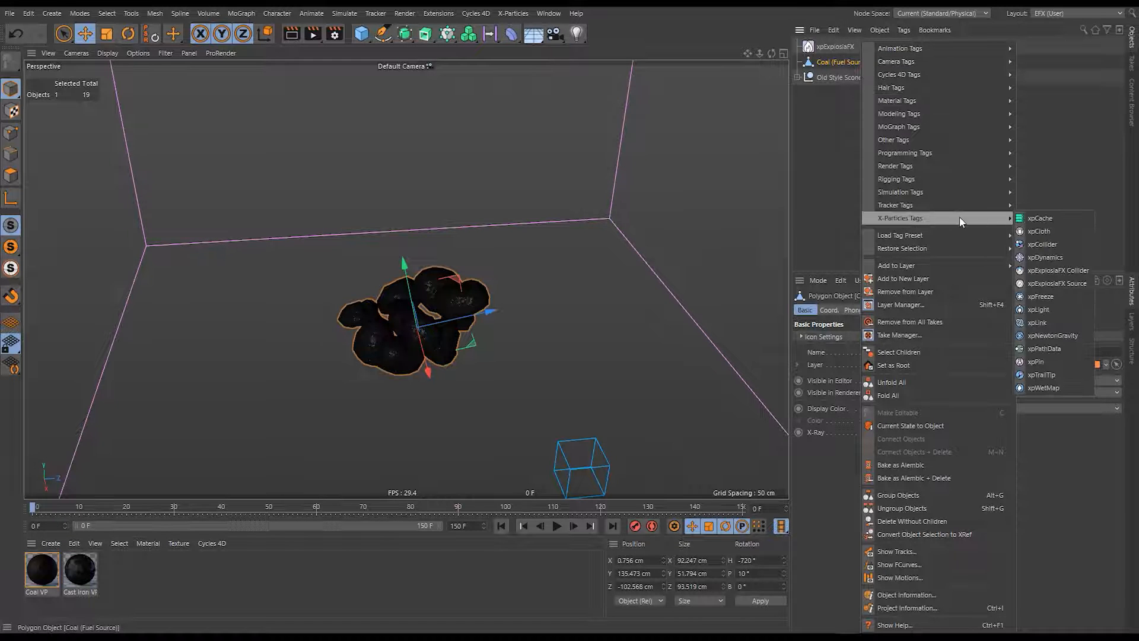
click(1059, 284)
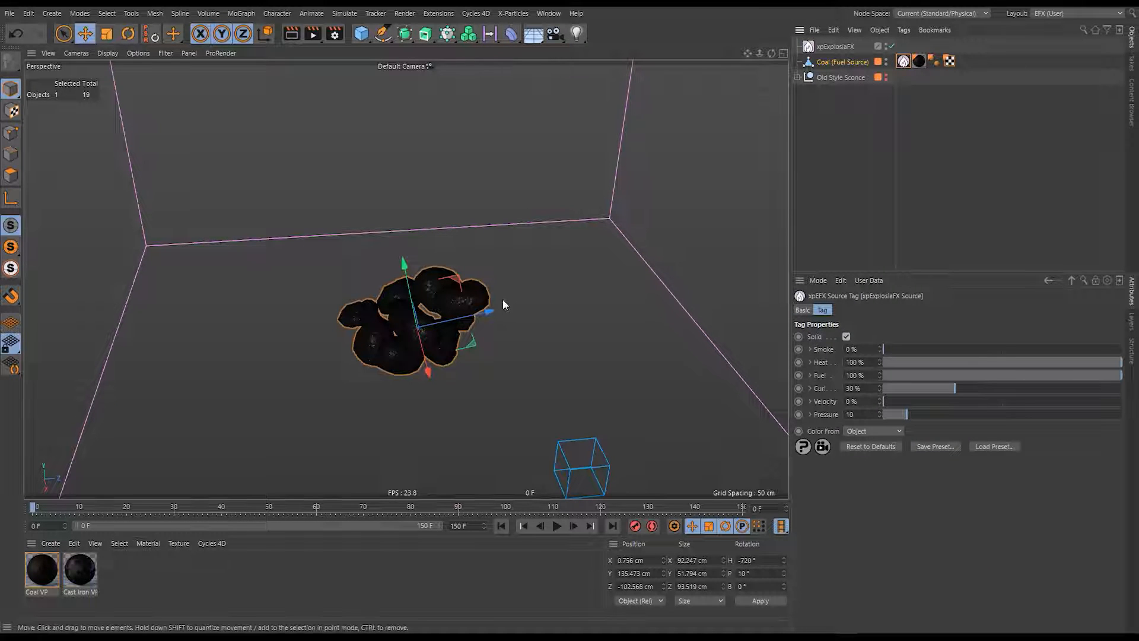
Play the simulation through to frame 150 and examine the fire and smoke rising from the coal.
mouse_move(439, 335)
alt+mouse_down()
mouse_move(422, 323)
mouse_move(415, 351)
mouse_move(418, 333)
alt+mouse_up()
scroll(422, 324, down, 5)
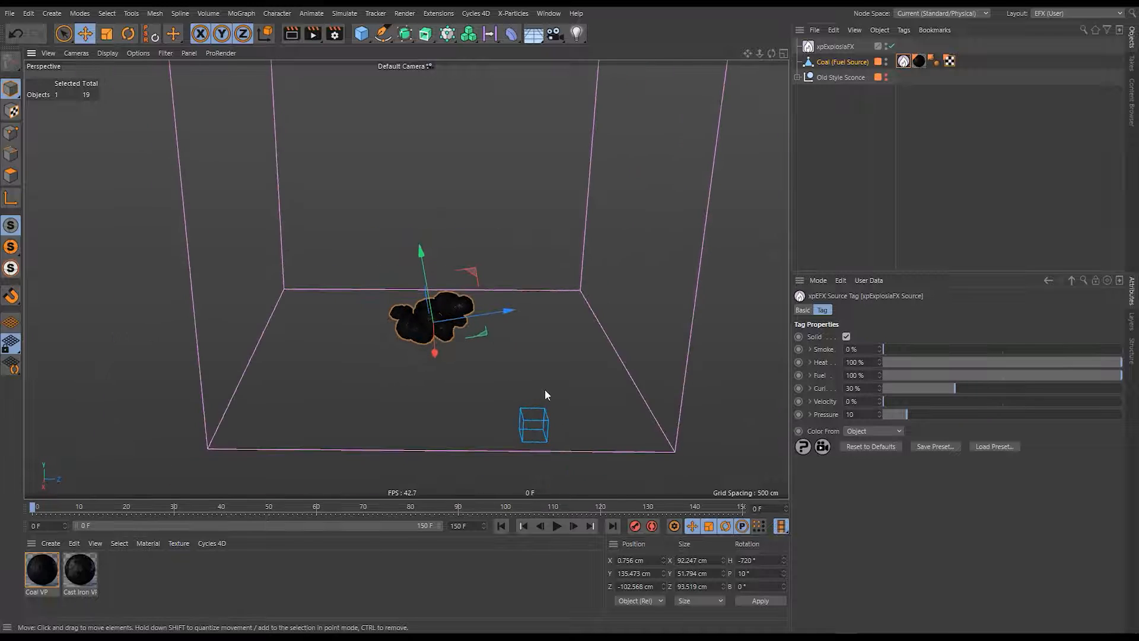
click(557, 526)
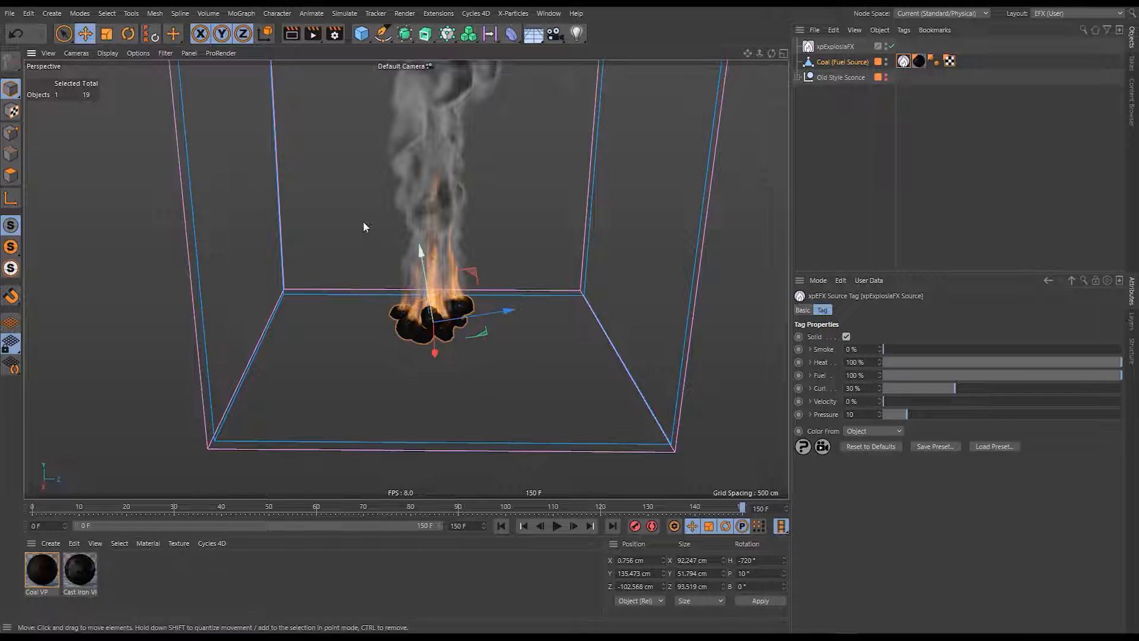
alt+drag(440, 326, 519, 302)
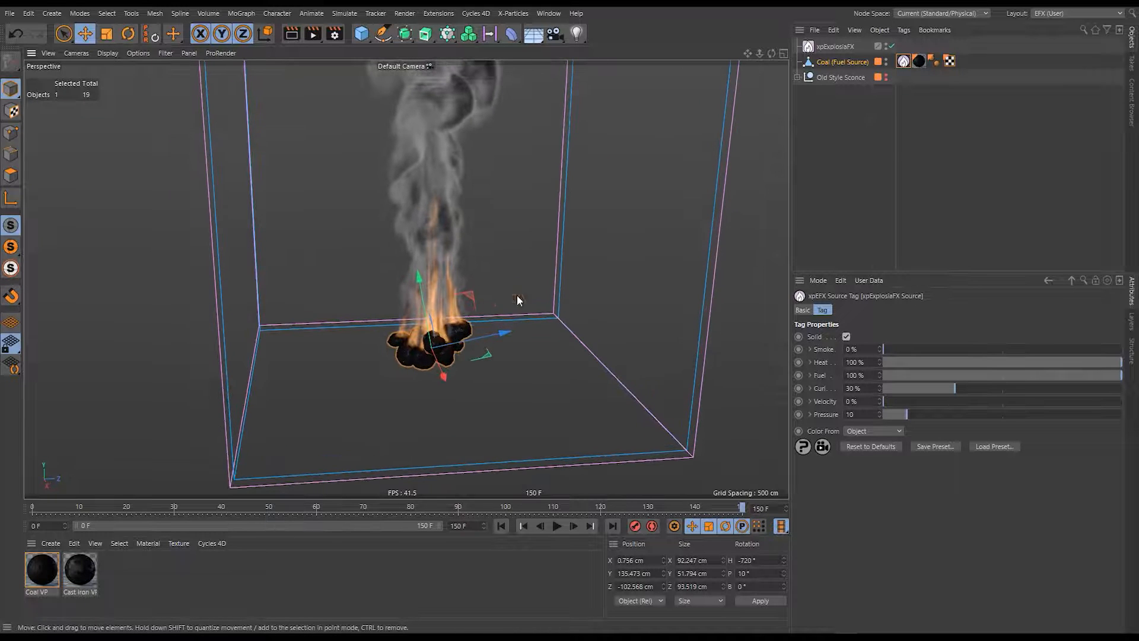
Turn off the Smoke channel in the xpExplosiaFX solver and replay the simulation from the first frame.
click(839, 48)
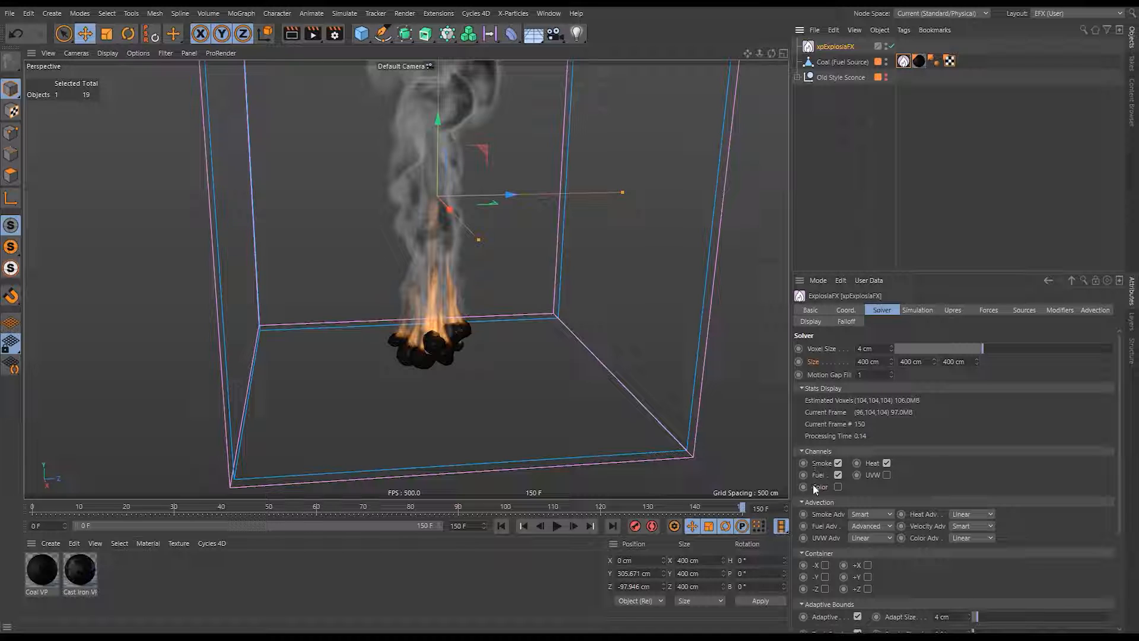
click(837, 464)
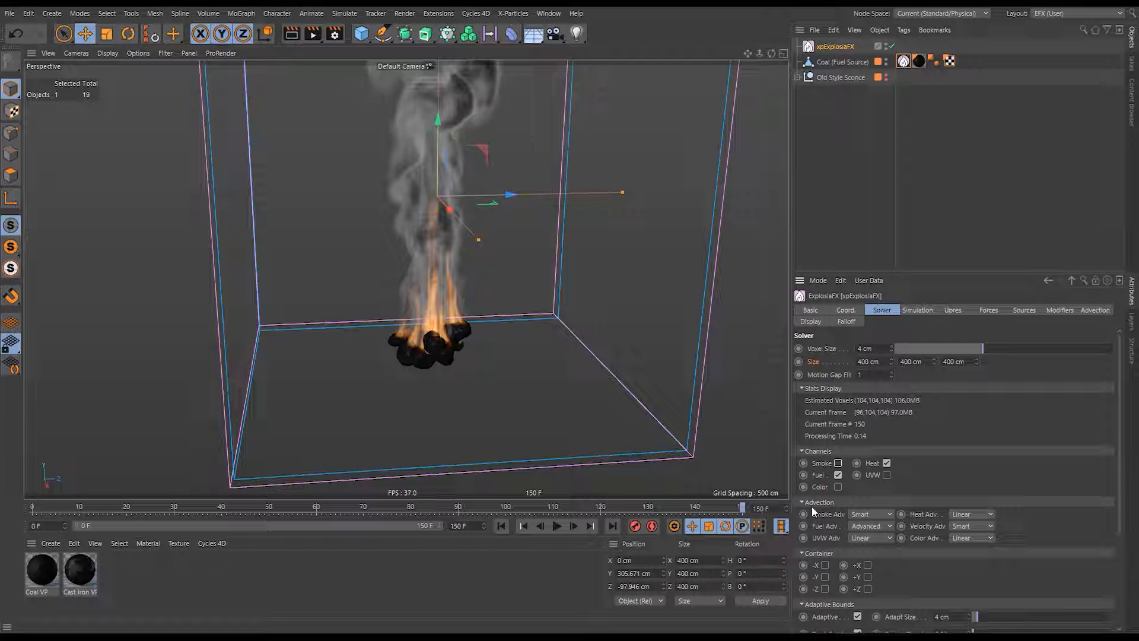
click(501, 527)
click(557, 527)
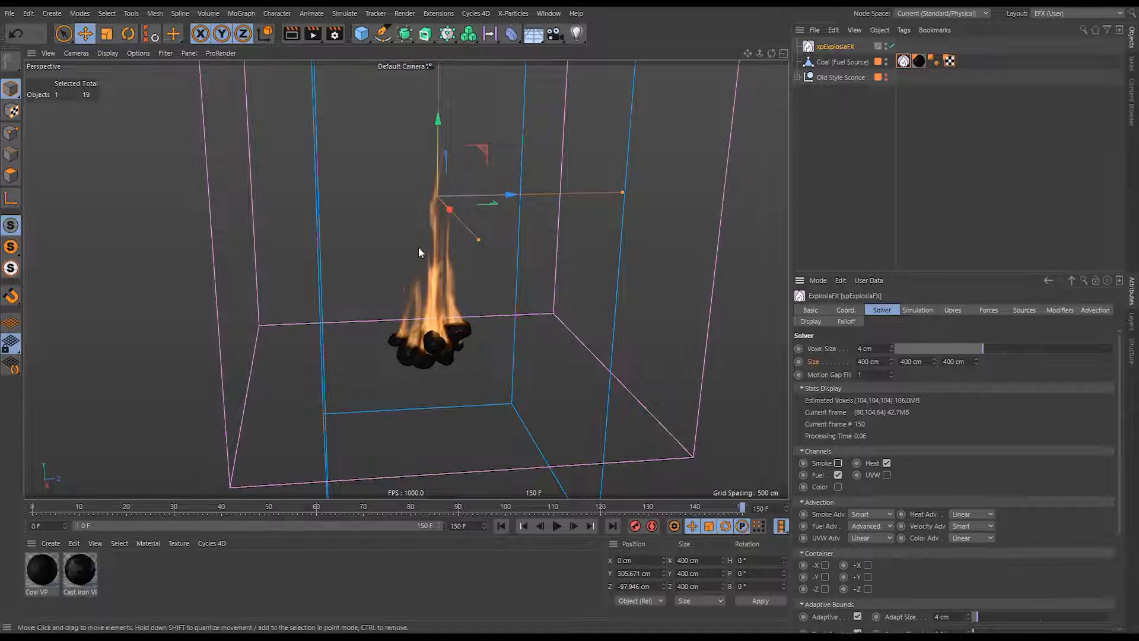
Set the solver's voxel size to 3 cm, replay the simulation from the start and stop it partway through.
click(866, 348)
text(3)
key(Return)
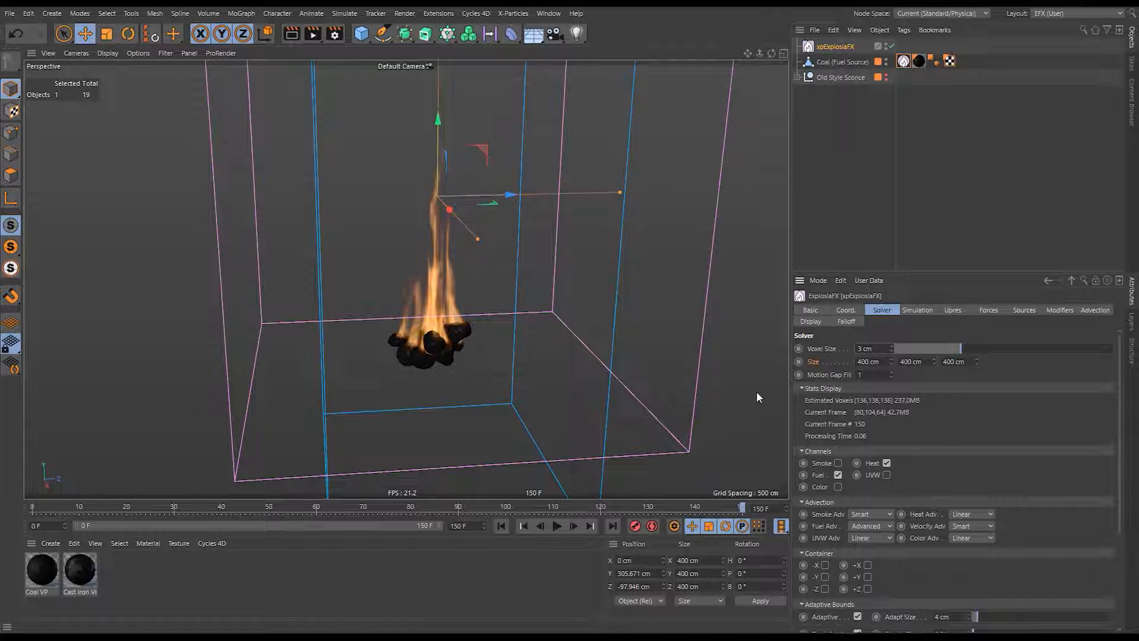
click(502, 525)
click(557, 526)
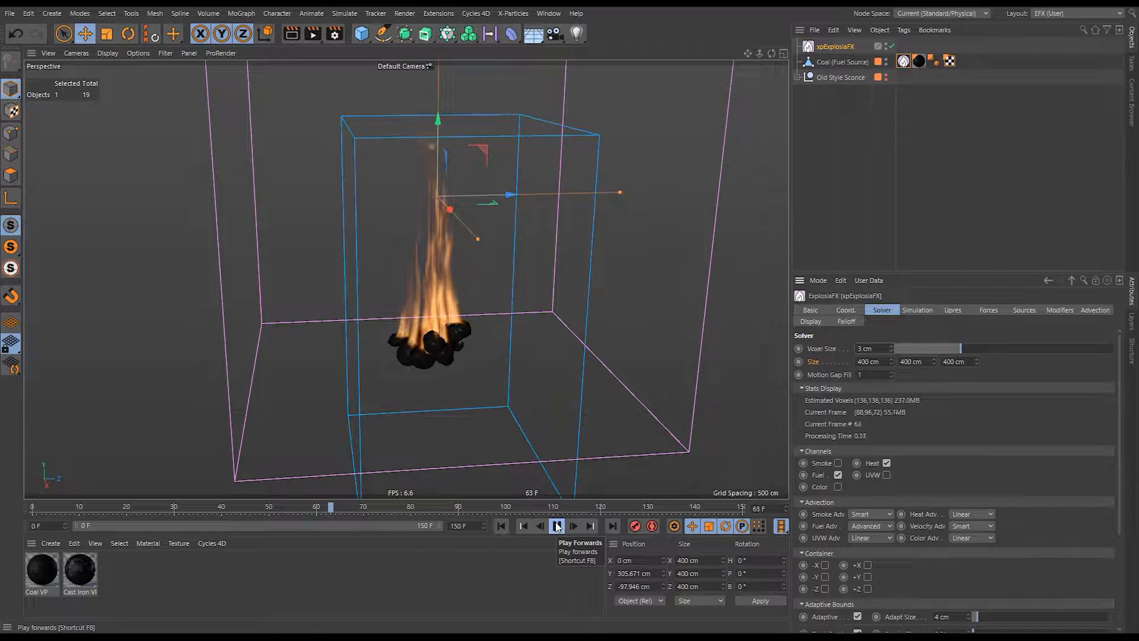
click(557, 525)
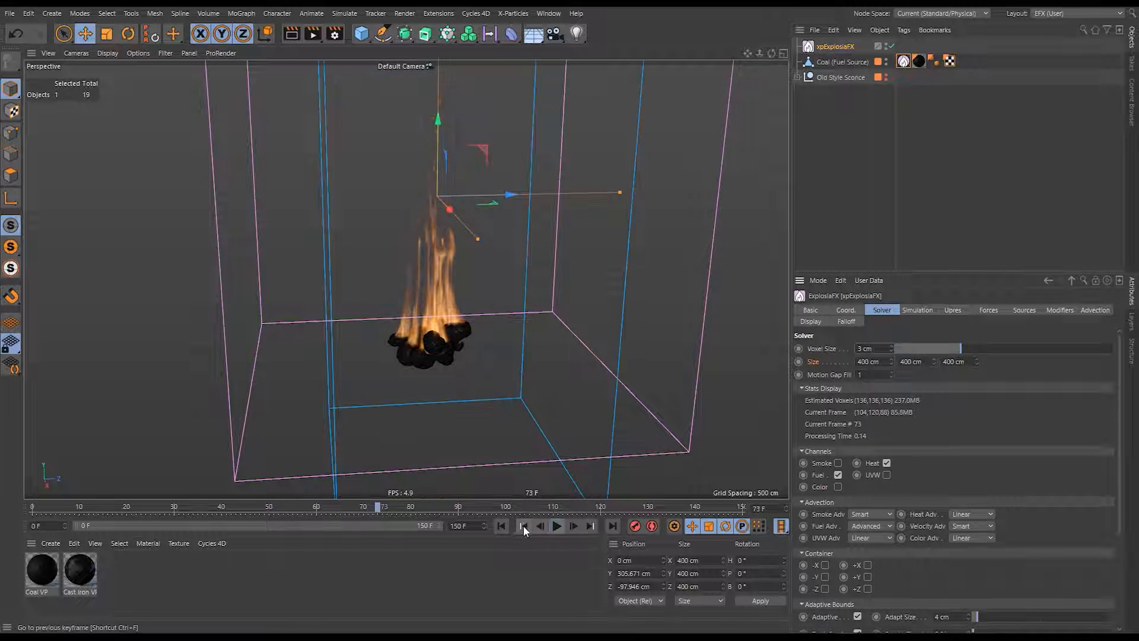
Return to frame 0, show the coal in wireframe display and advance one frame to examine where the fire starts inside it.
click(502, 525)
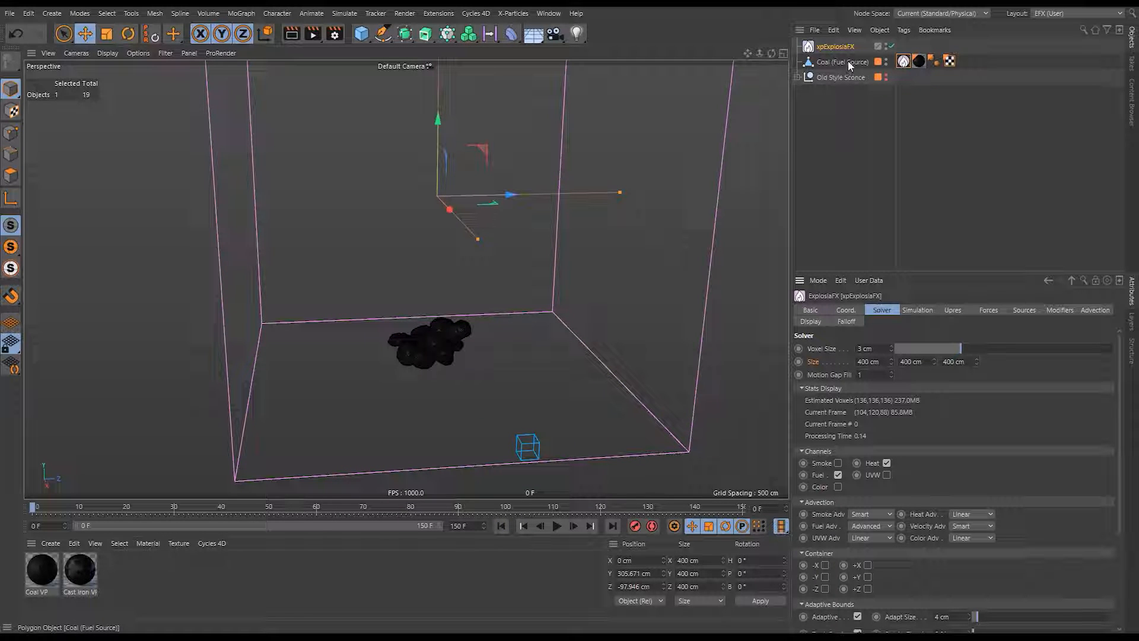
click(899, 61)
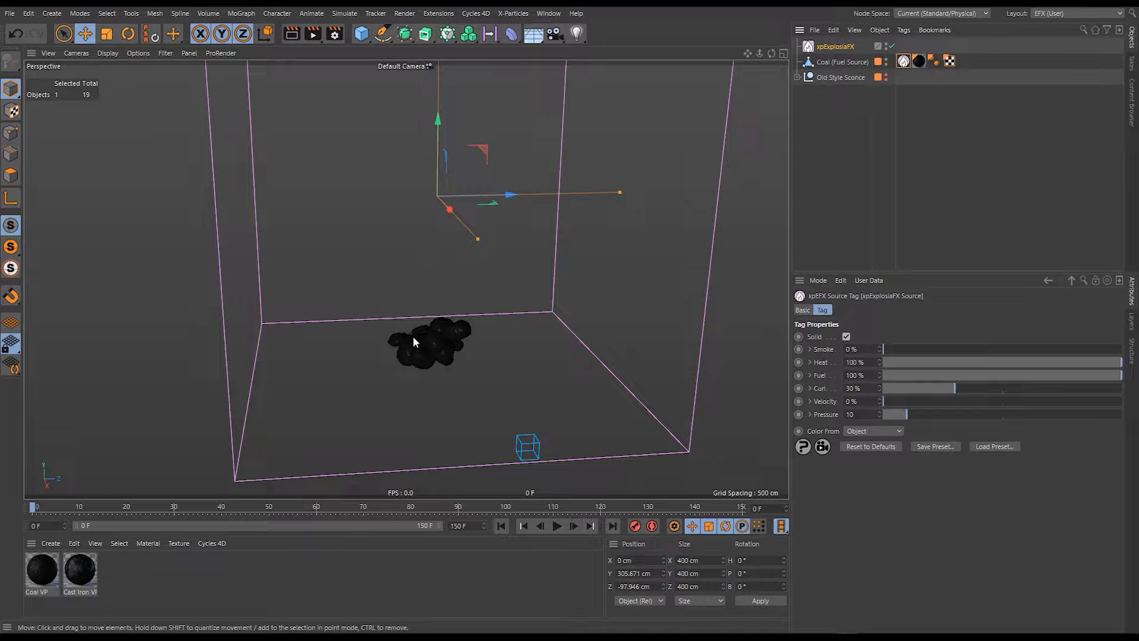
scroll(413, 337, up, 8)
alt+middle_drag(467, 353, 446, 301)
alt+right_drag(446, 301, 460, 295)
alt+drag(460, 295, 465, 306)
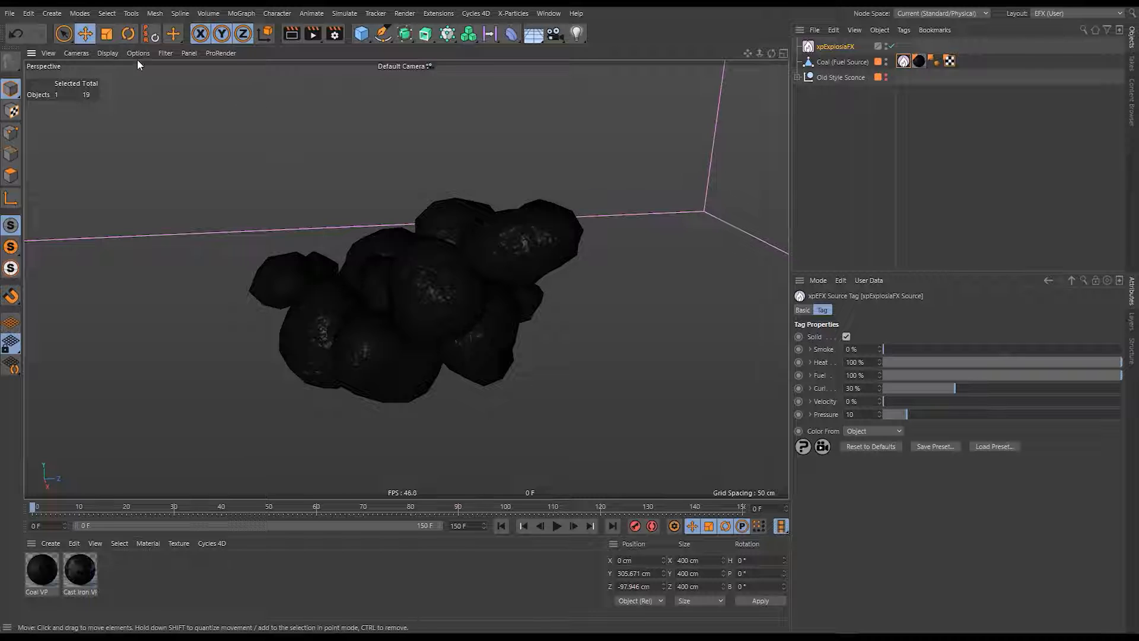
click(112, 51)
click(132, 160)
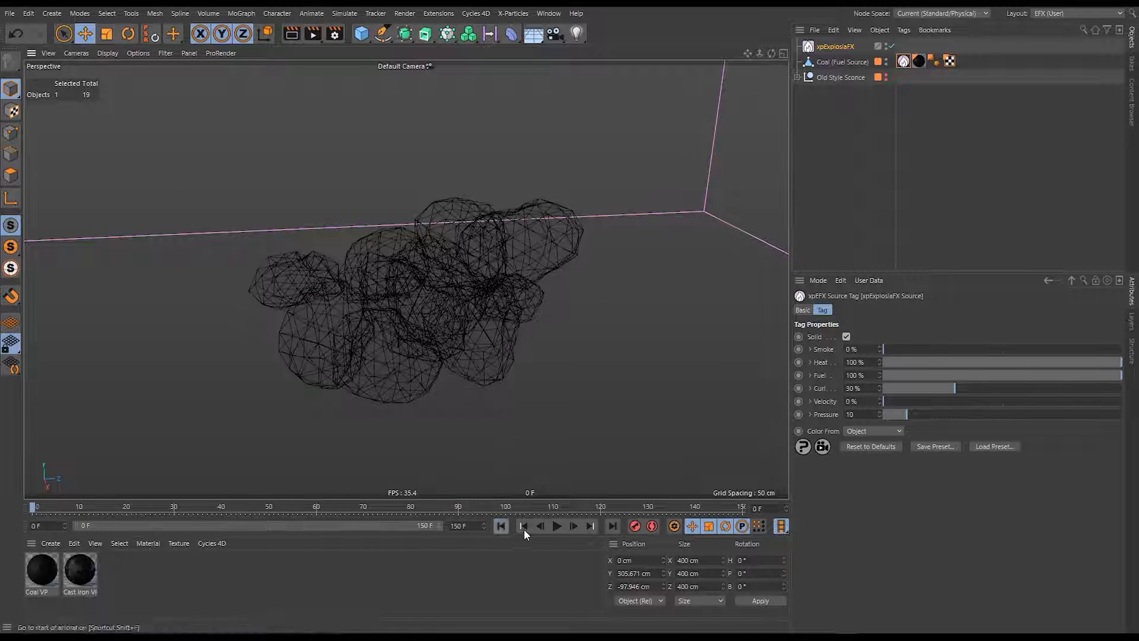
click(575, 526)
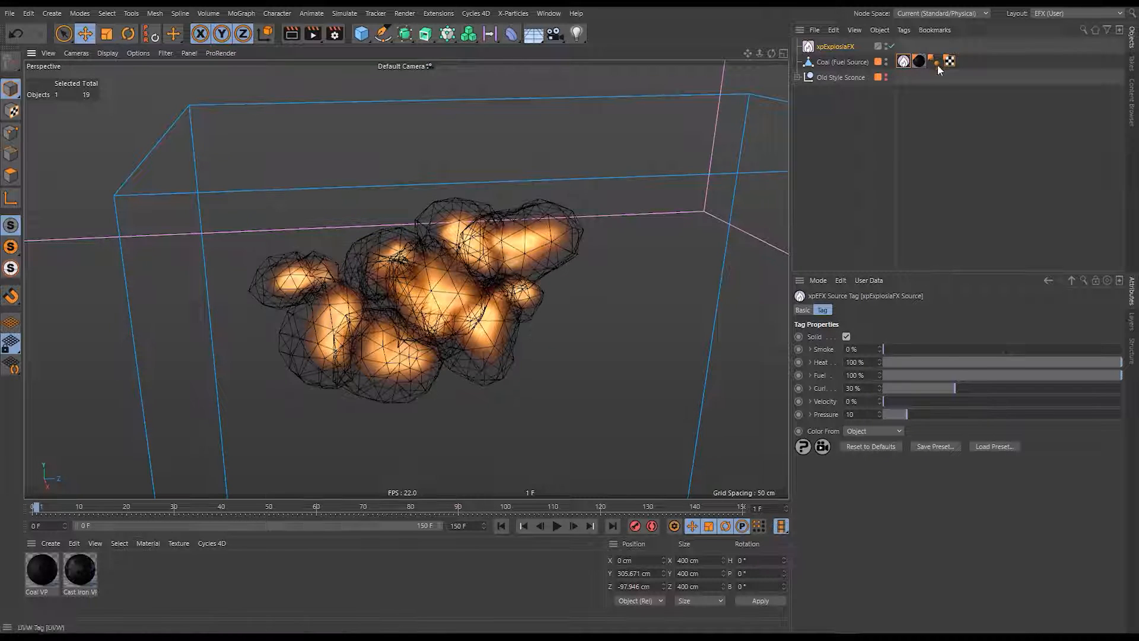
Turn off Solid in the coal's xpExplosiaFX Source tag and replay the simulation from the first frame.
click(846, 337)
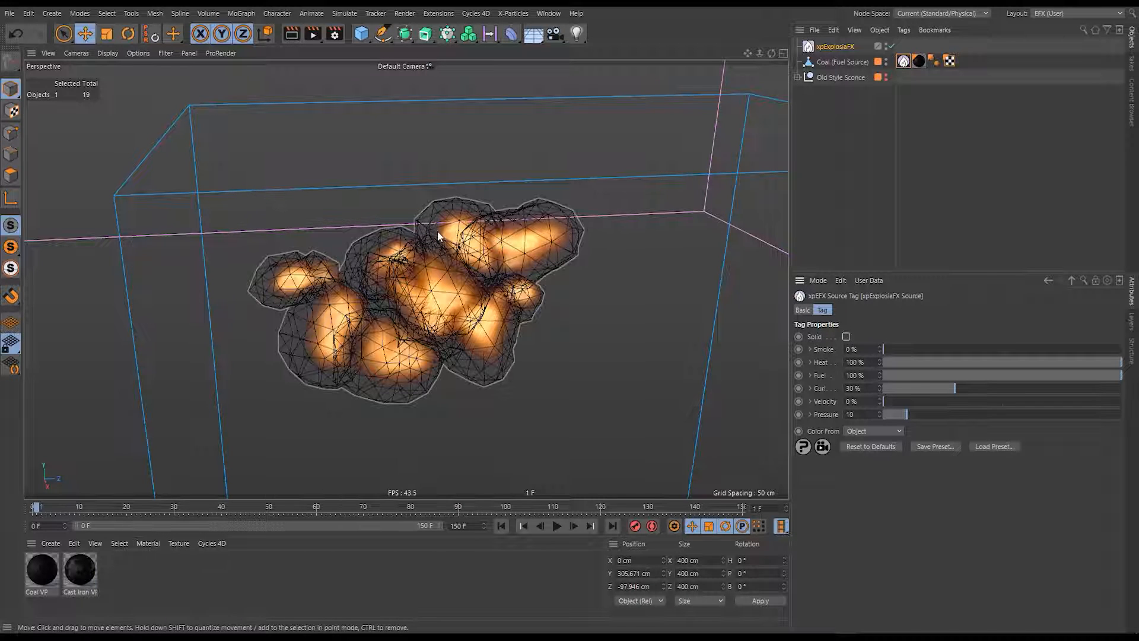
click(501, 525)
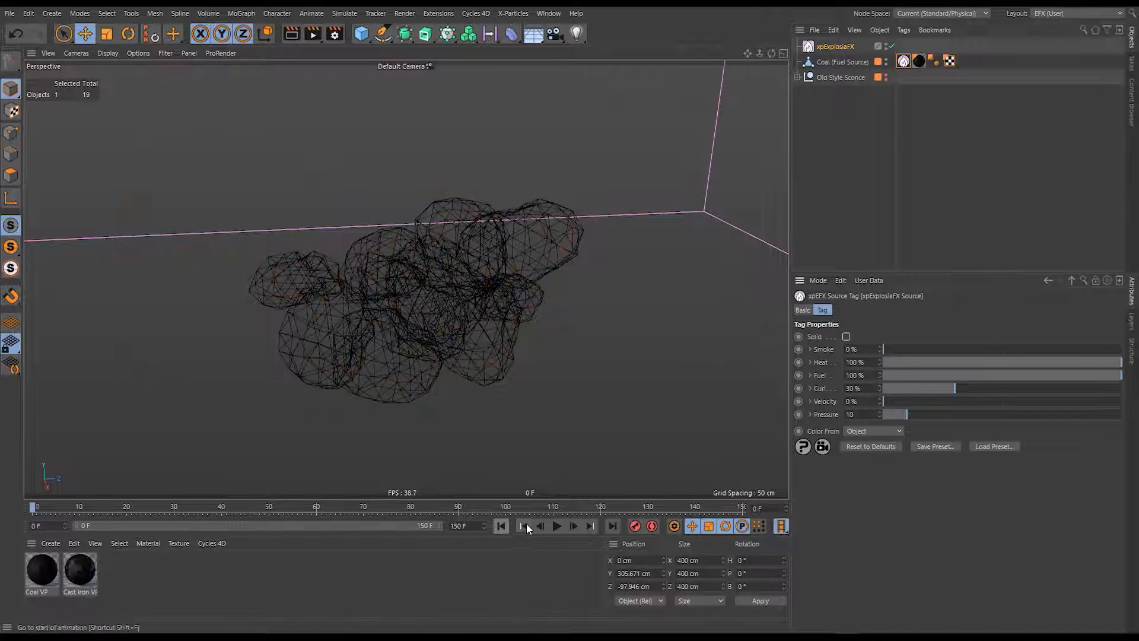
click(559, 525)
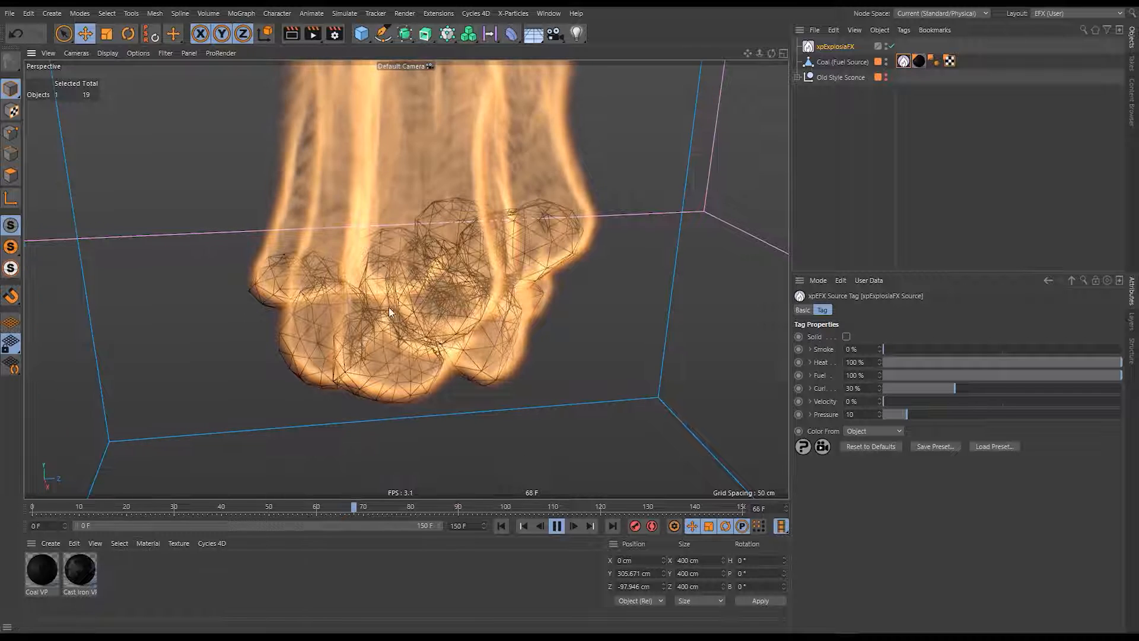
scroll(357, 336, down, 7)
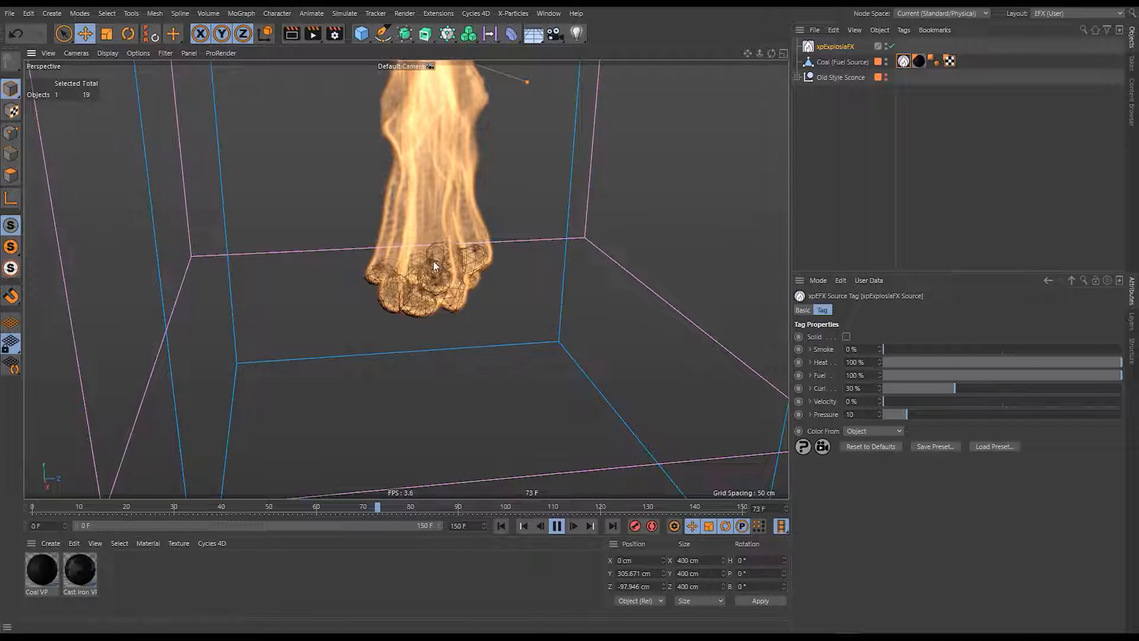
scroll(432, 368, up, 5)
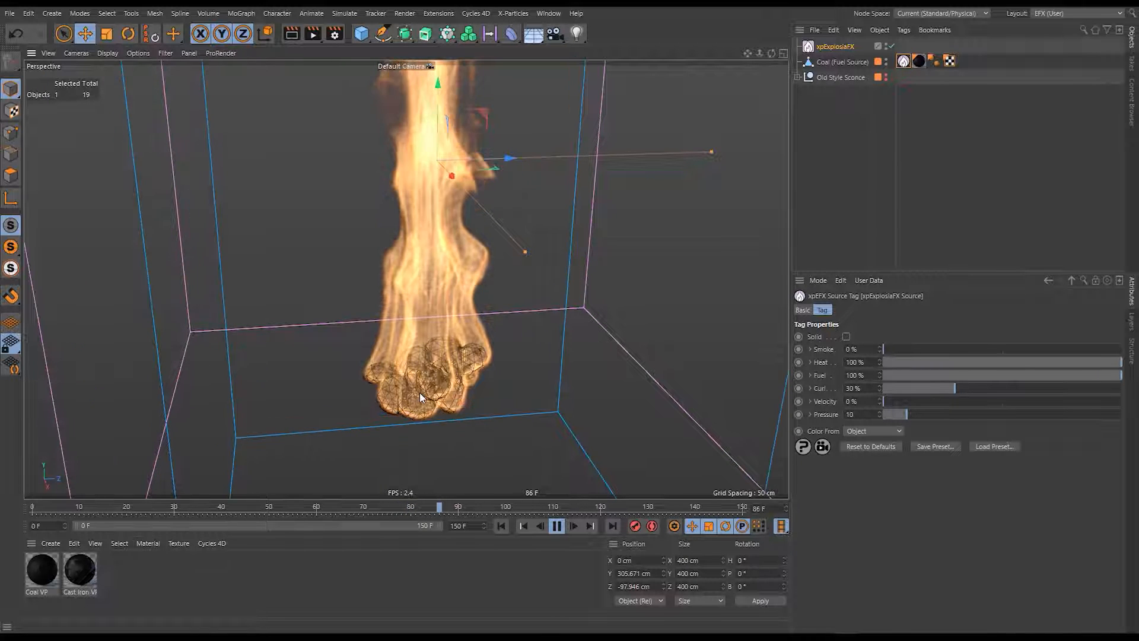
Make the Old Style Sconce visible around the fire, stop playback and switch the viewport display to Gouraud Shading.
click(886, 74)
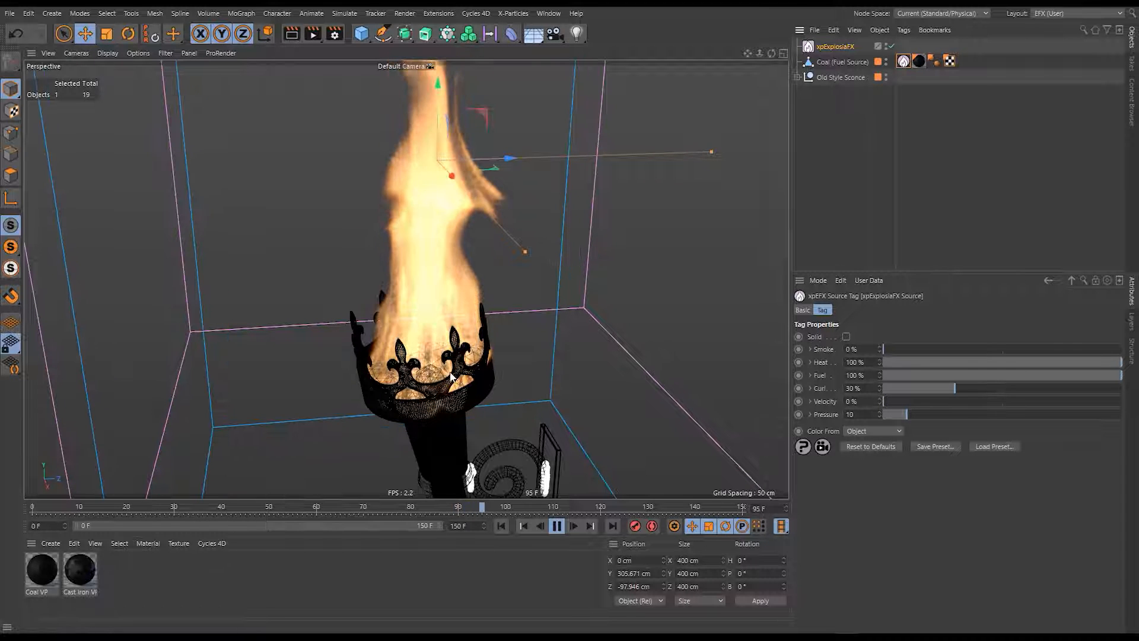
key(n)
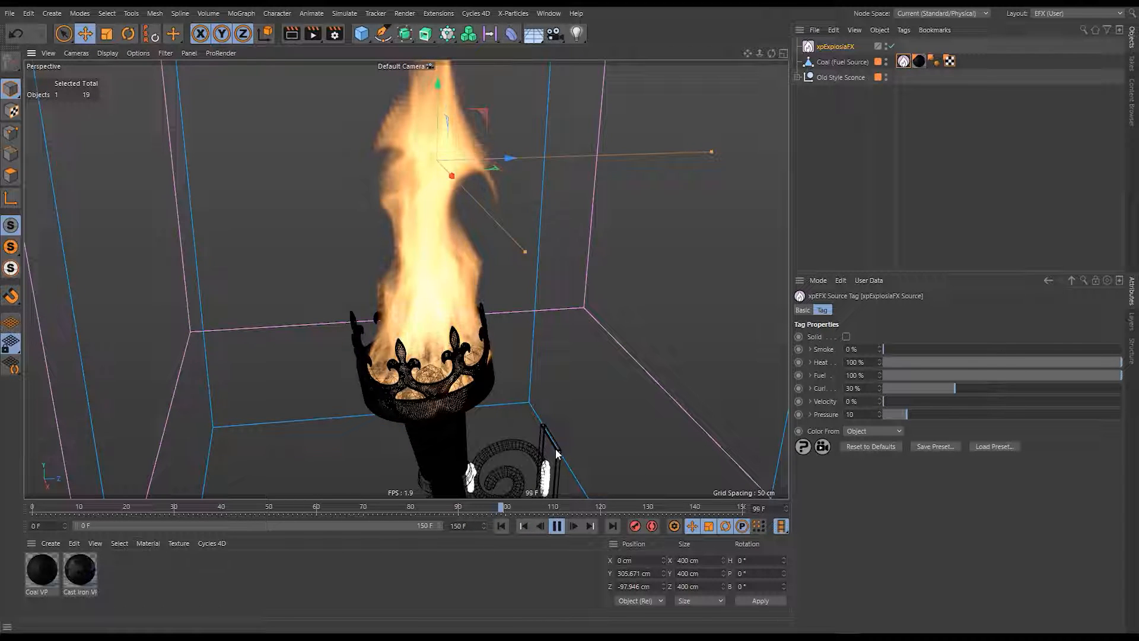
click(556, 526)
key(n)
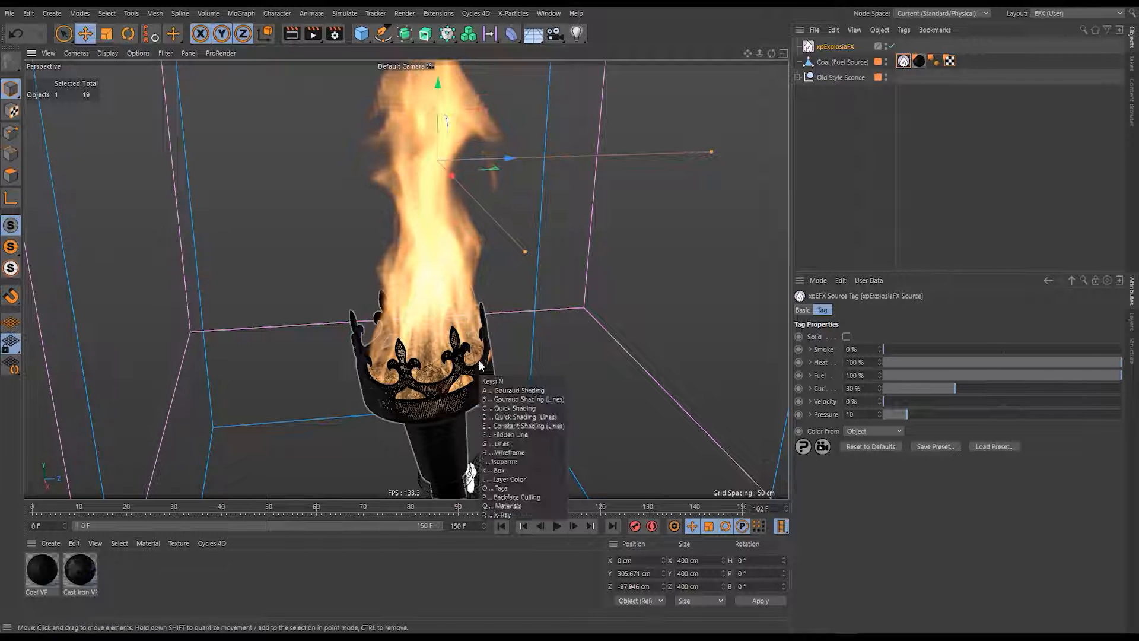
key(a)
scroll(424, 307, up, 2)
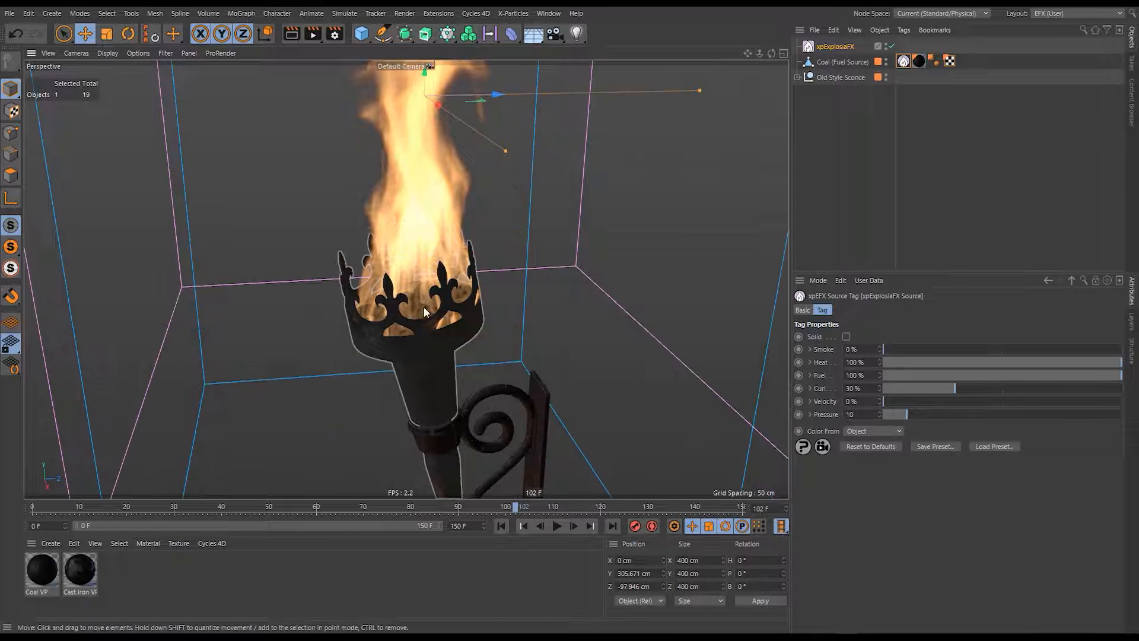
mouse_move(424, 308)
alt+mouse_down()
mouse_move(546, 415)
mouse_move(486, 315)
mouse_move(436, 300)
mouse_move(311, 304)
mouse_move(477, 333)
mouse_move(508, 376)
mouse_move(405, 276)
mouse_move(446, 269)
mouse_move(418, 297)
alt+mouse_up()
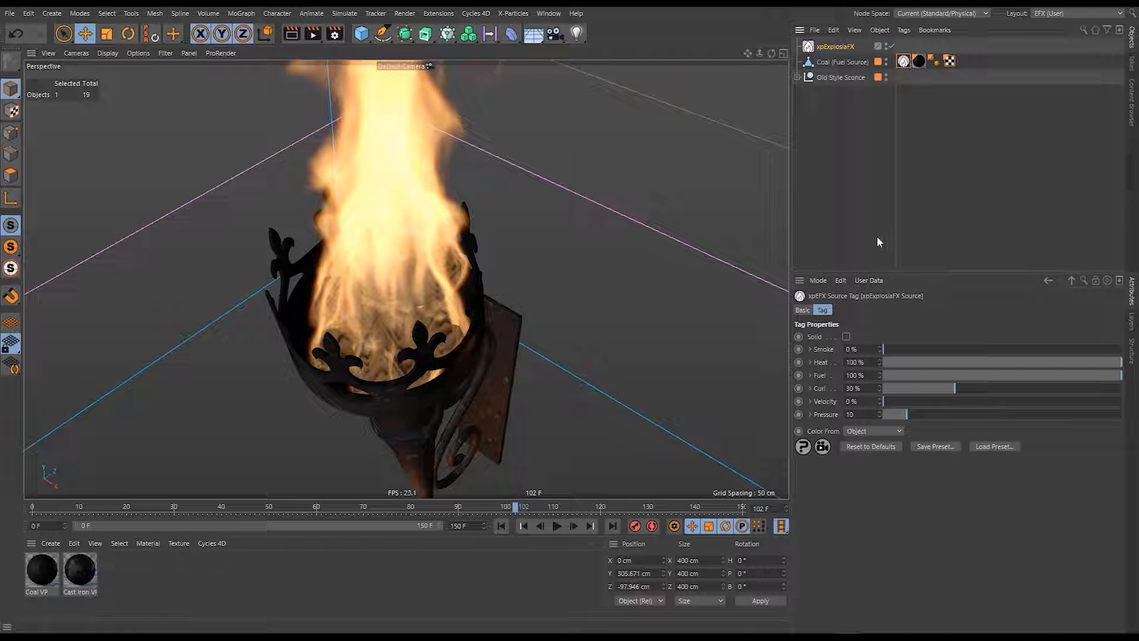
Reveal the custom tag fields for Fuel and Heat in the source tag, and activate the Paint Tool on the Coal (Fuel Source) object at frame 0.
click(810, 375)
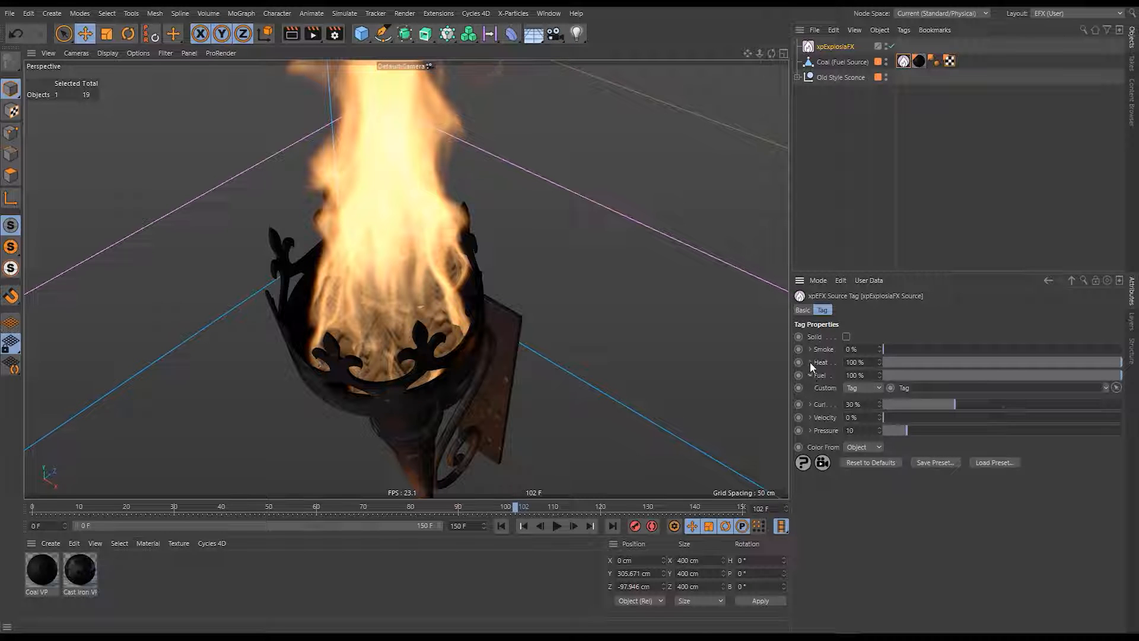
click(810, 361)
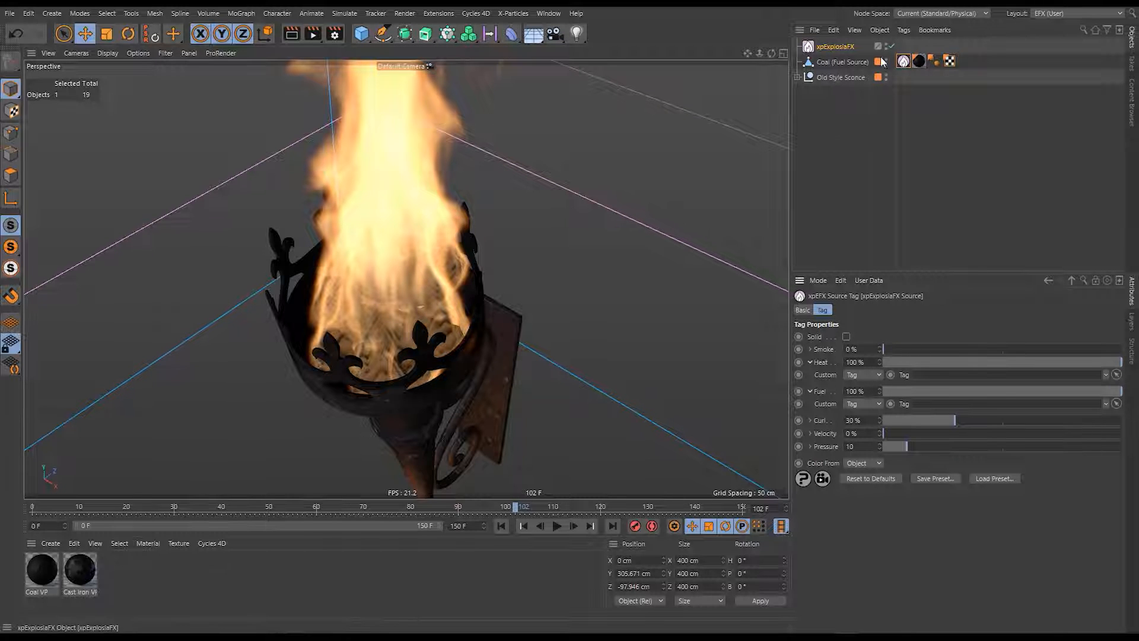
click(855, 62)
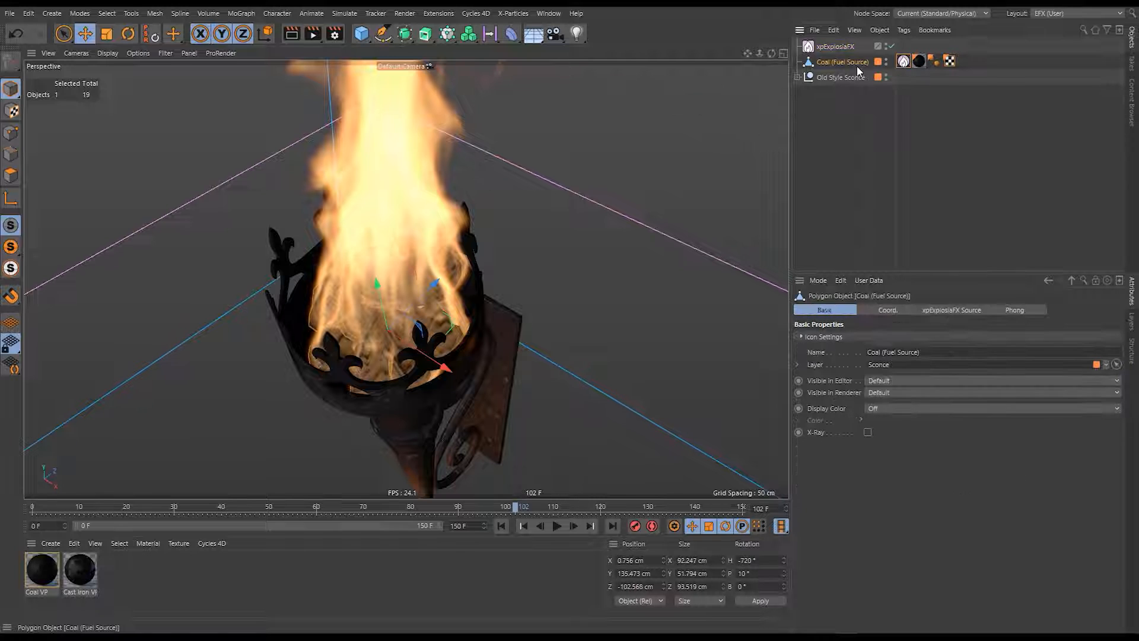
click(501, 526)
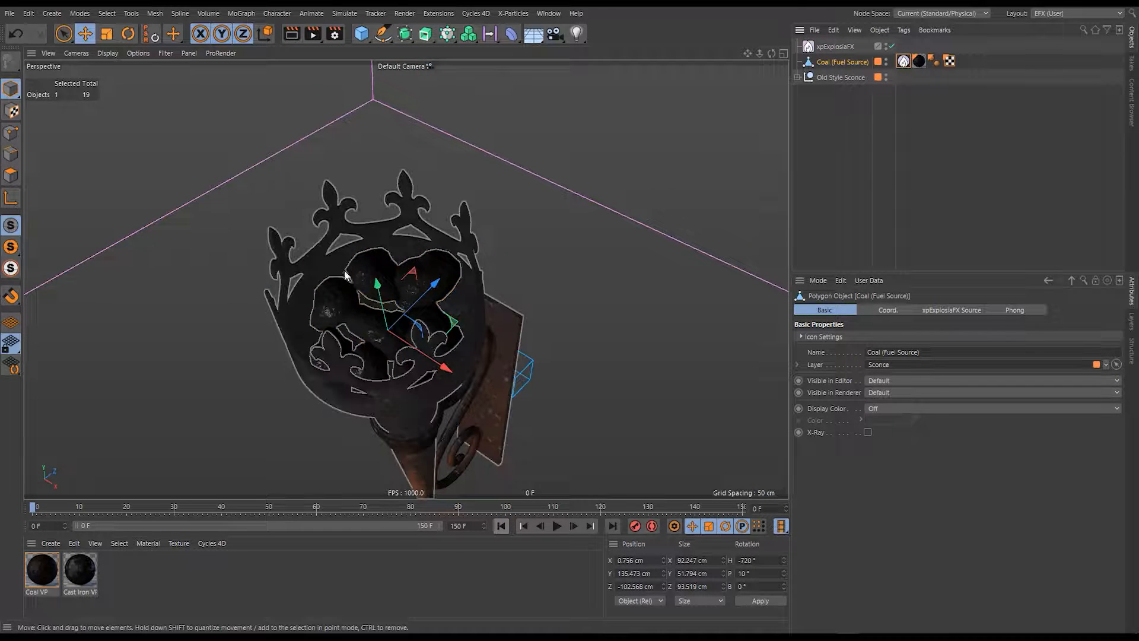
alt+drag(401, 345, 465, 381)
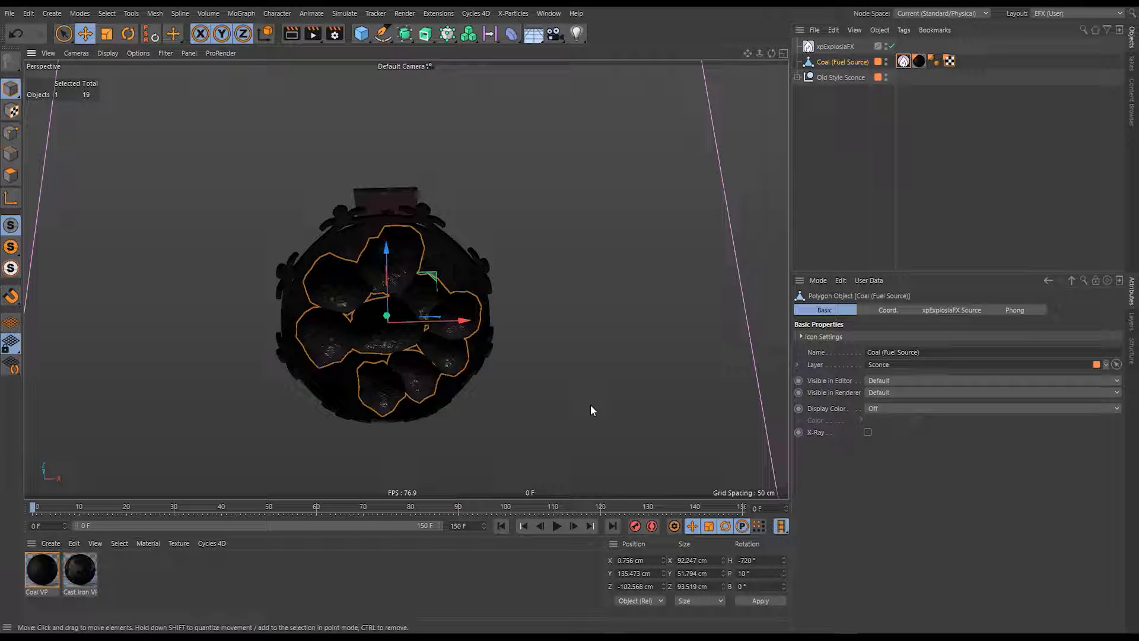
key(shift+c)
text(p)
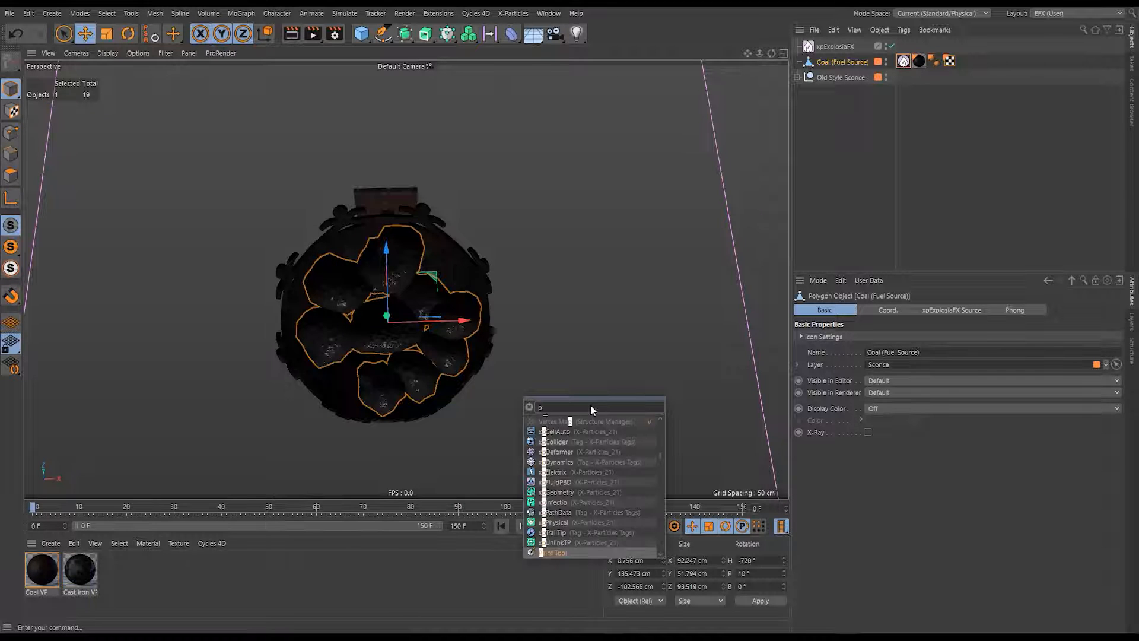
text(ain)
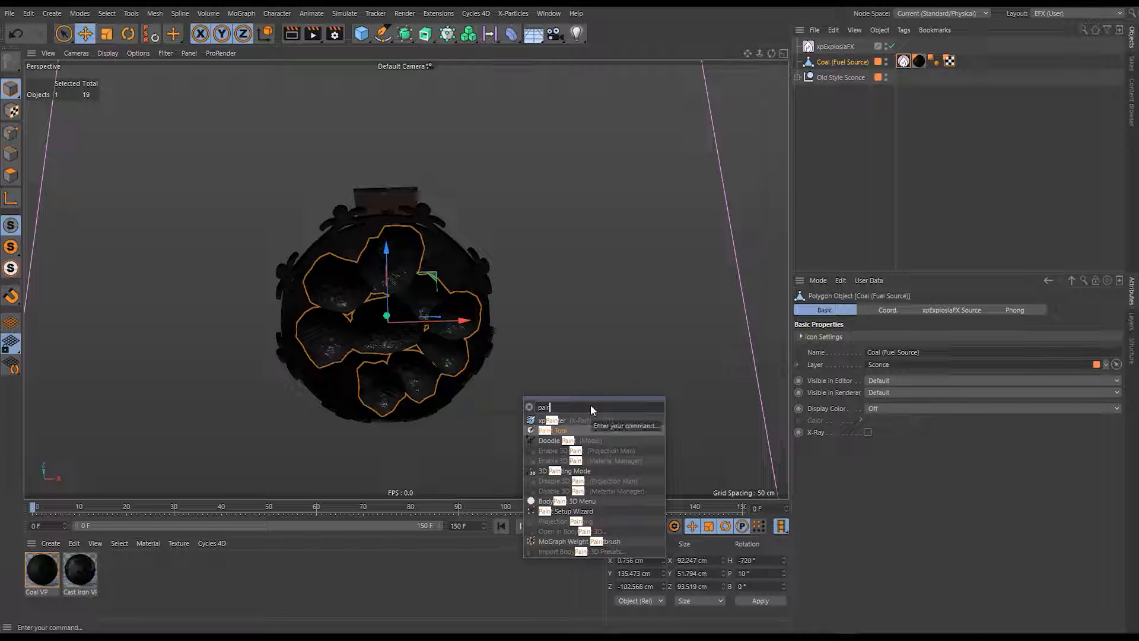
click(547, 430)
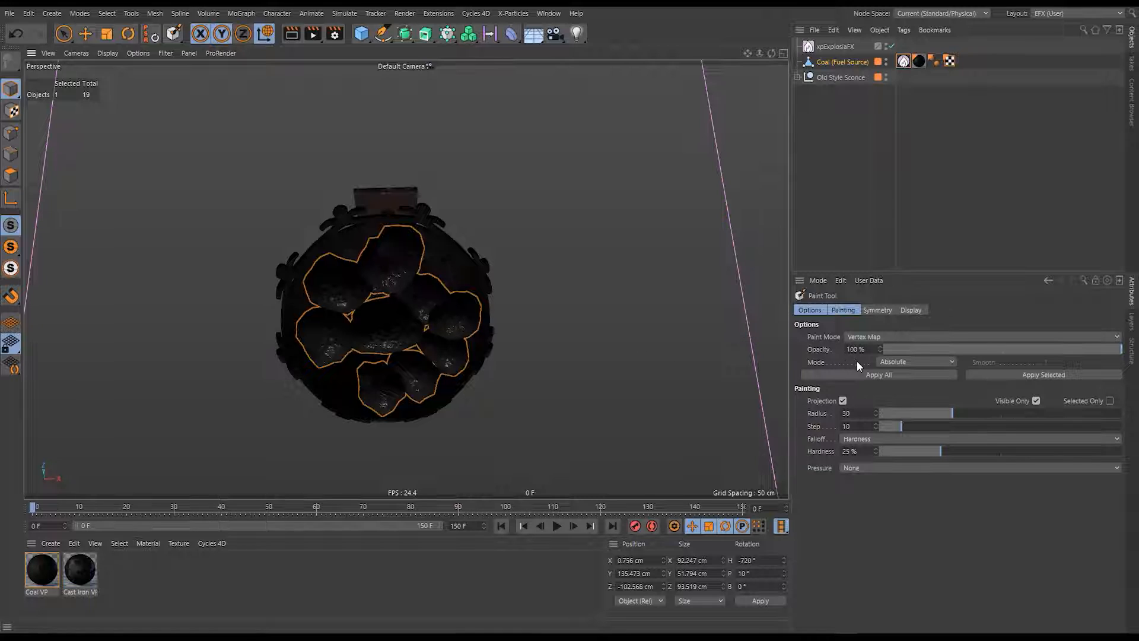
Paint a vertex map over the upper surfaces of the coals using Add mode and 10% opacity.
click(895, 362)
click(899, 376)
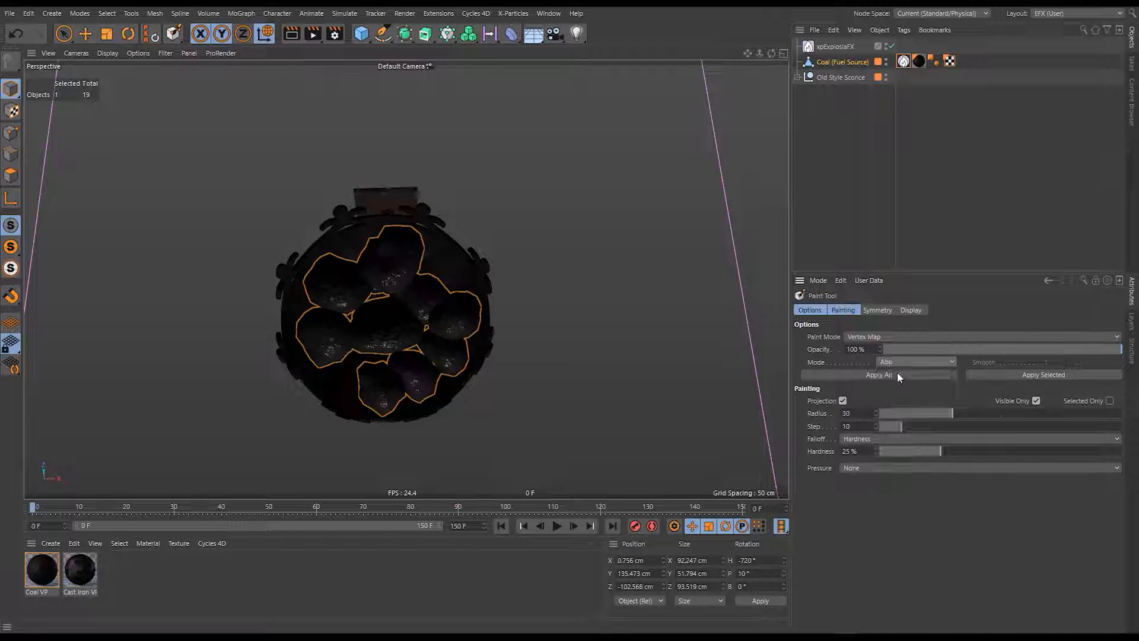
double_click(856, 349)
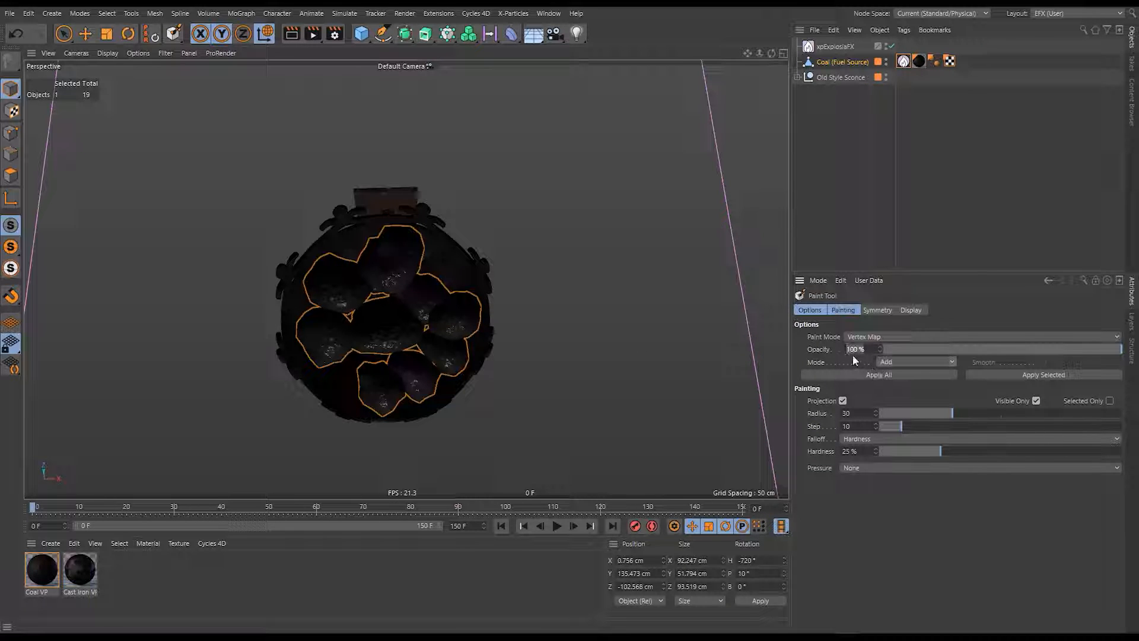
text(10)
key(Return)
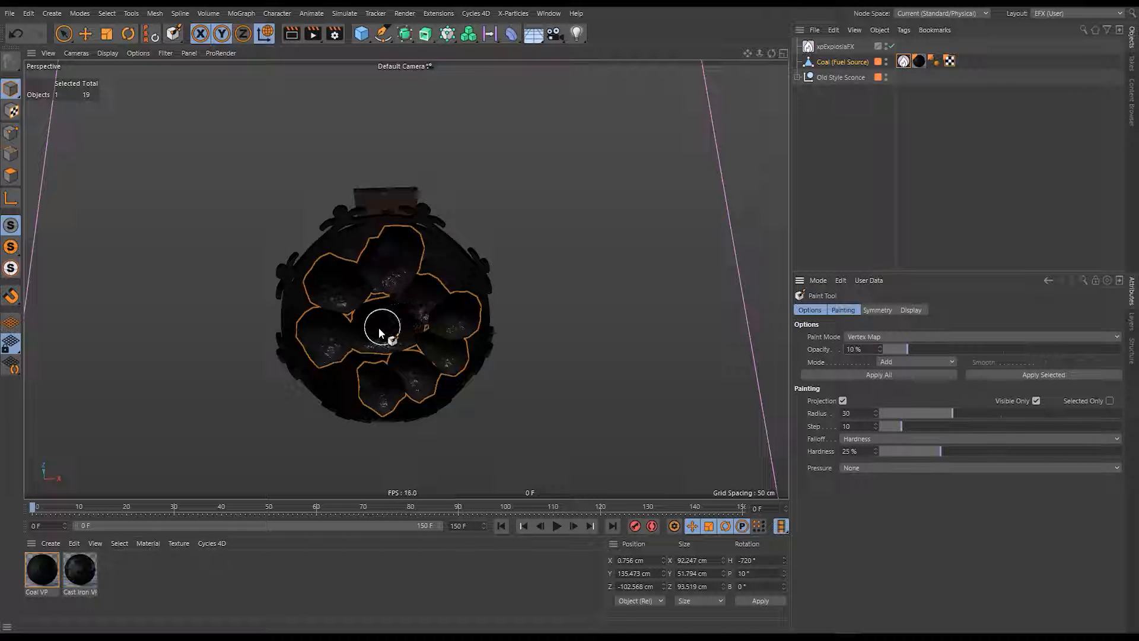
drag(379, 328, 400, 305)
mouse_move(386, 327)
mouse_down()
mouse_move(397, 252)
mouse_move(347, 318)
mouse_move(351, 342)
mouse_move(394, 386)
mouse_move(437, 356)
mouse_move(394, 300)
mouse_move(461, 315)
mouse_up()
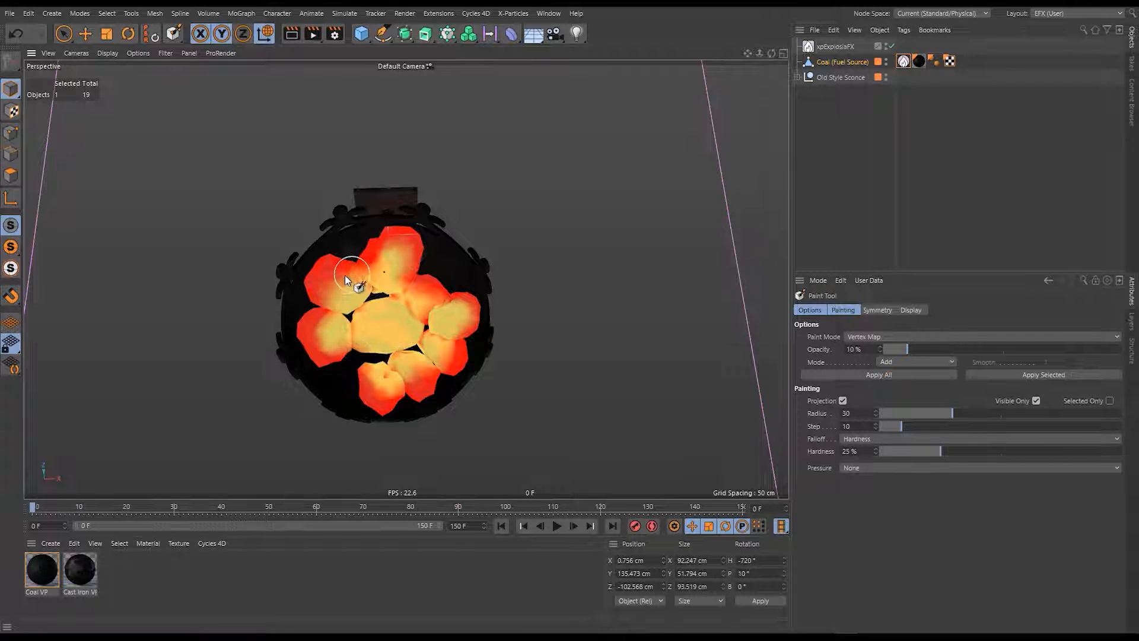
drag(345, 279, 414, 306)
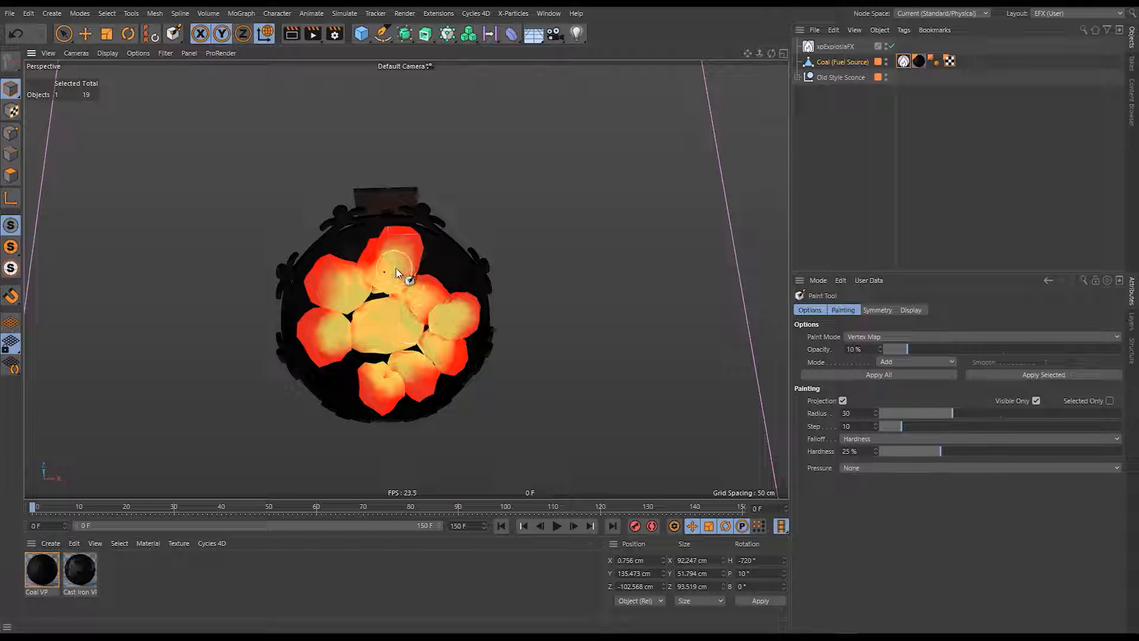
mouse_move(408, 366)
alt+mouse_down()
mouse_move(408, 319)
mouse_move(409, 366)
alt+mouse_up()
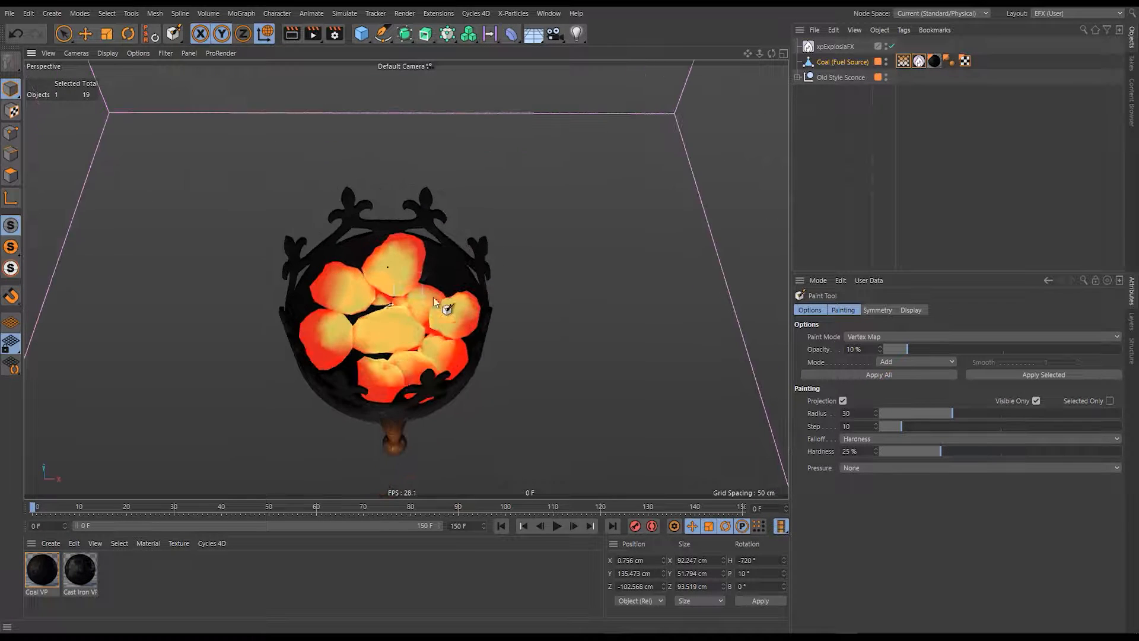
Link the coal's vertex map to the Heat and Fuel custom tag fields of the source tag, and rename the map Source.
click(918, 61)
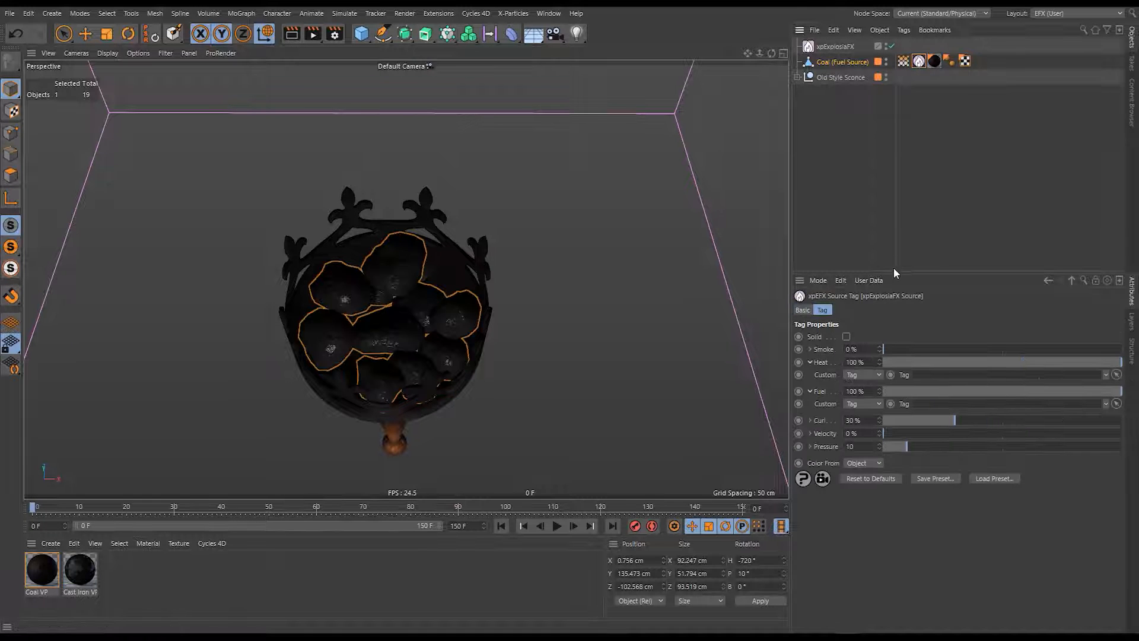
drag(903, 61, 929, 405)
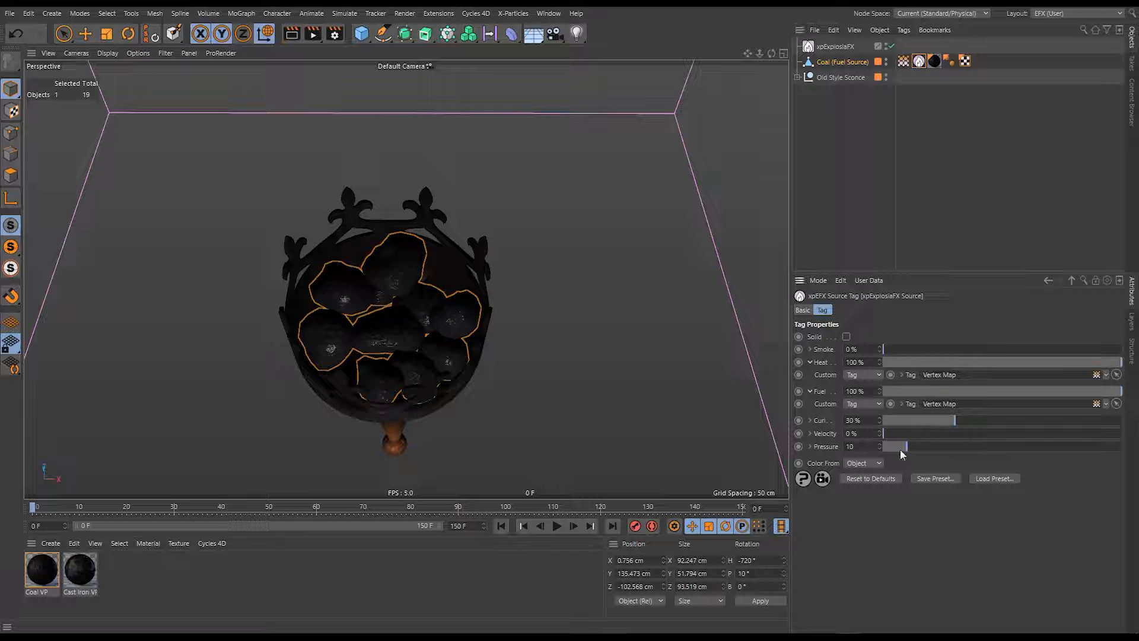
click(903, 61)
double_click(858, 340)
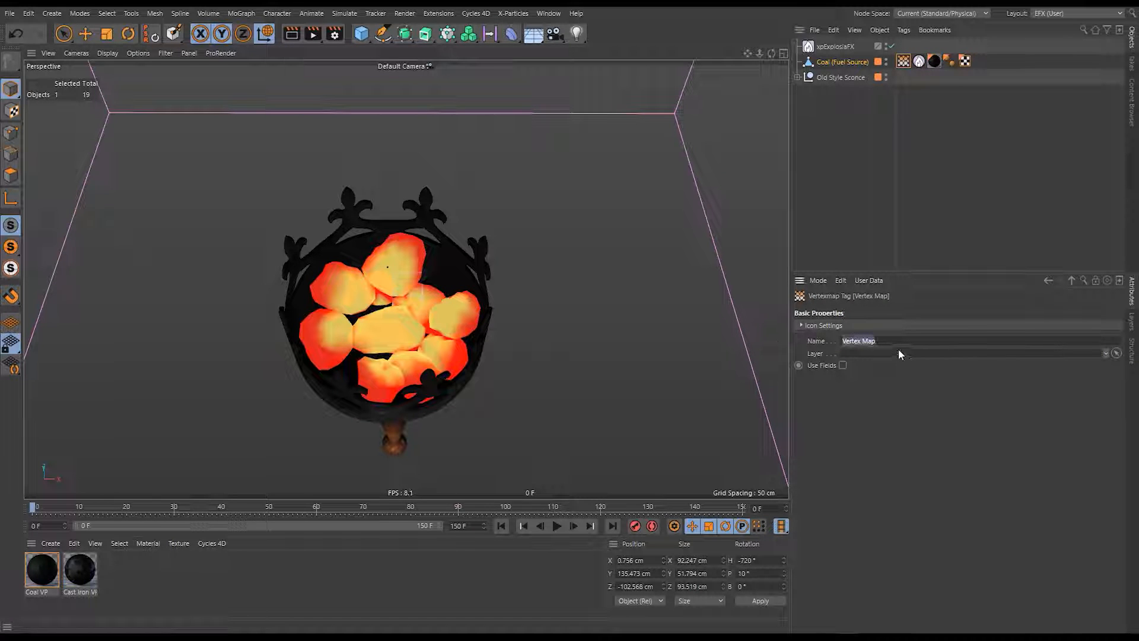
text(Scurce)
key(Return)
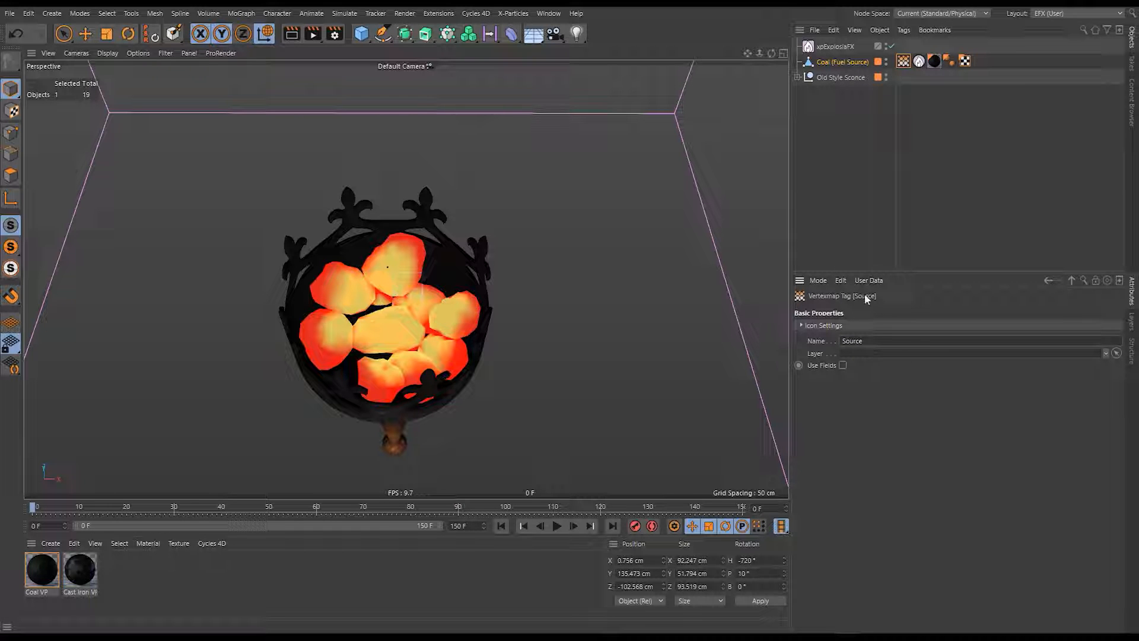
Play the torch simulation from frame 0 to check the fire emitted through the Source vertex map, and stop playback.
click(988, 112)
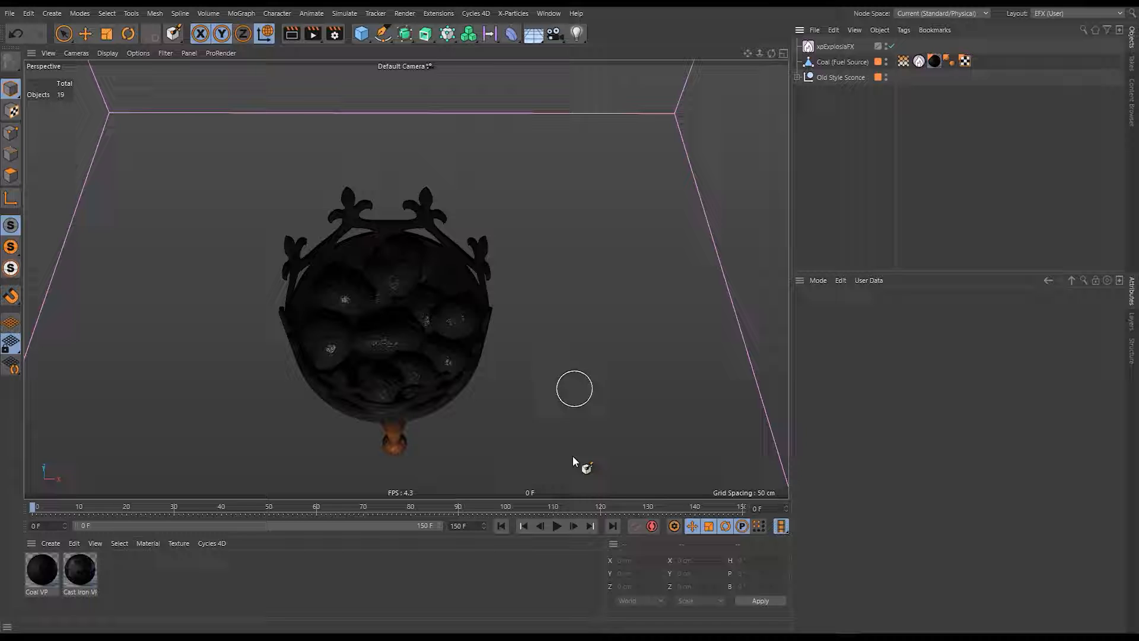
click(555, 526)
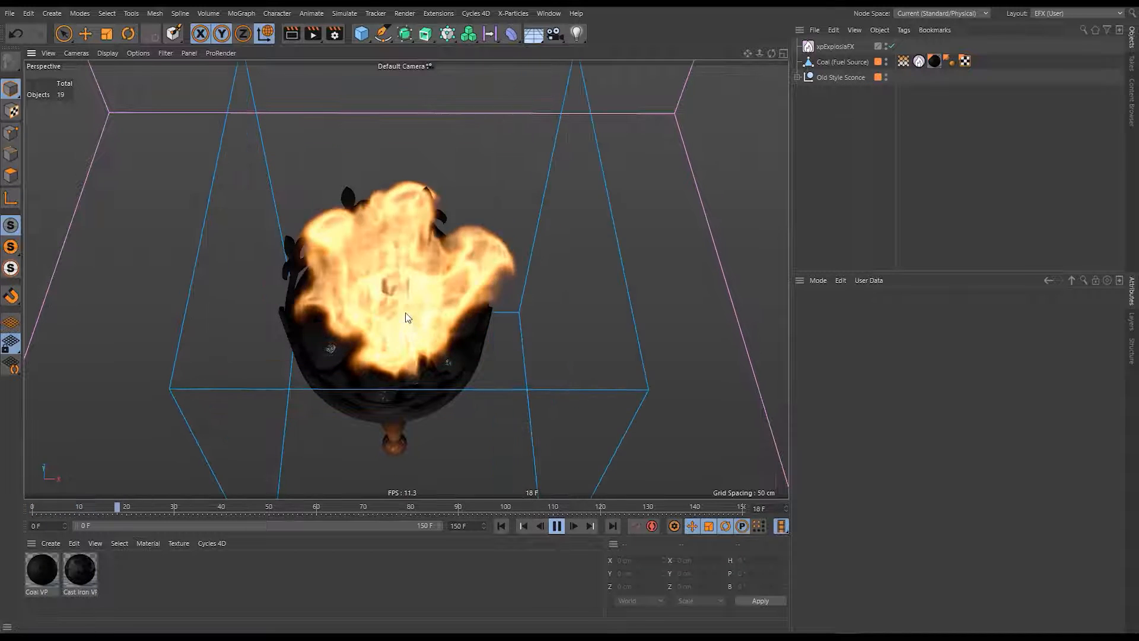
alt+drag(408, 318, 415, 344)
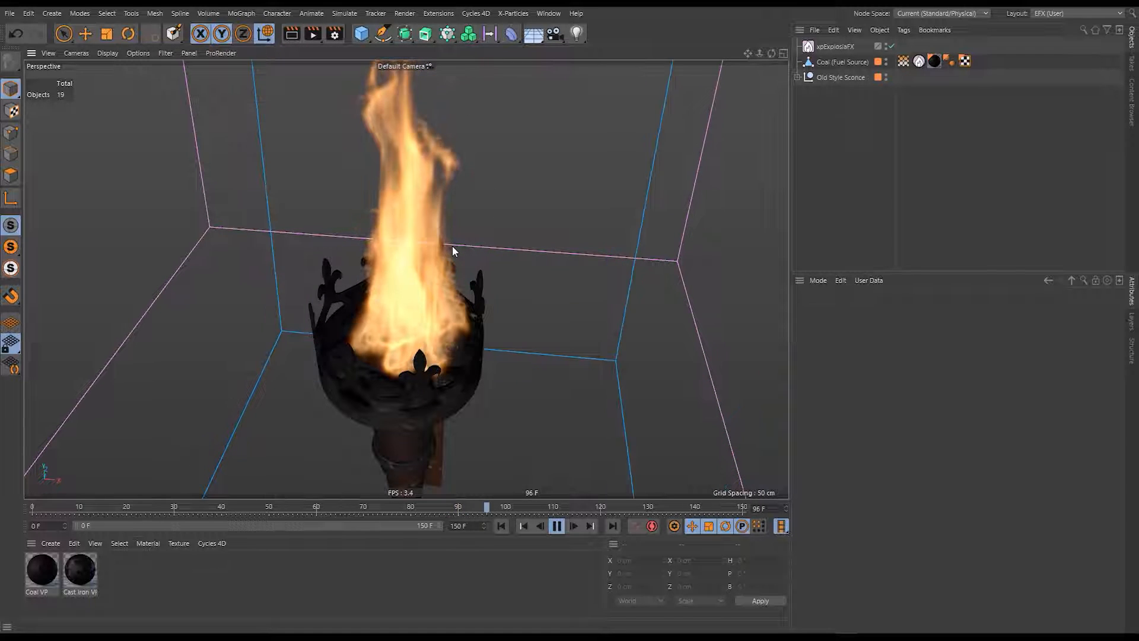
click(557, 527)
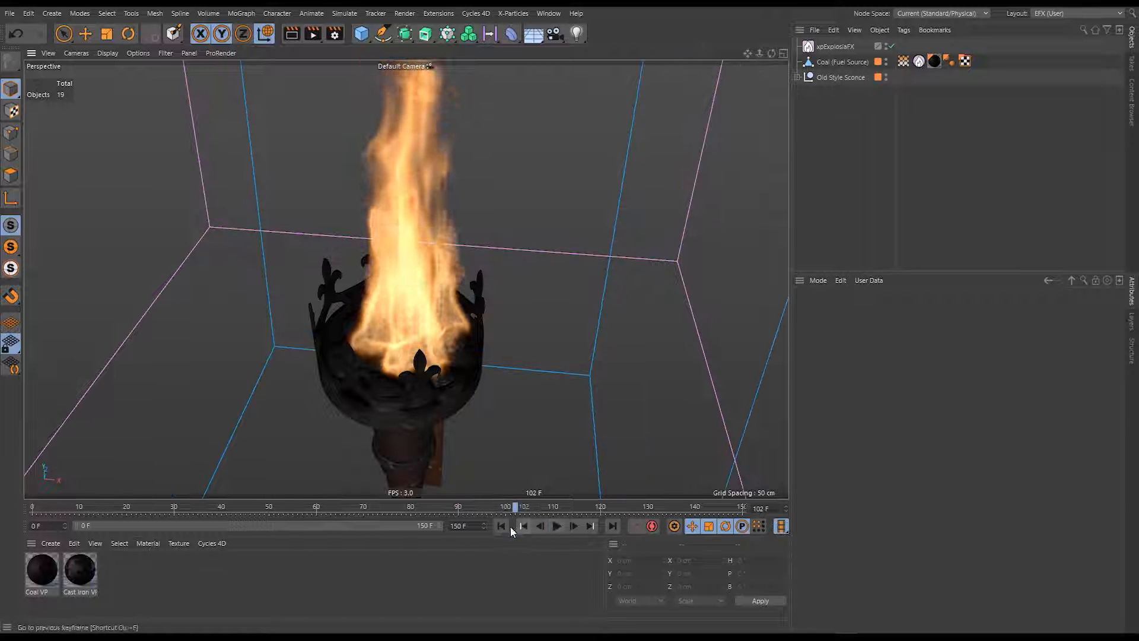
alt+drag(444, 321, 486, 317)
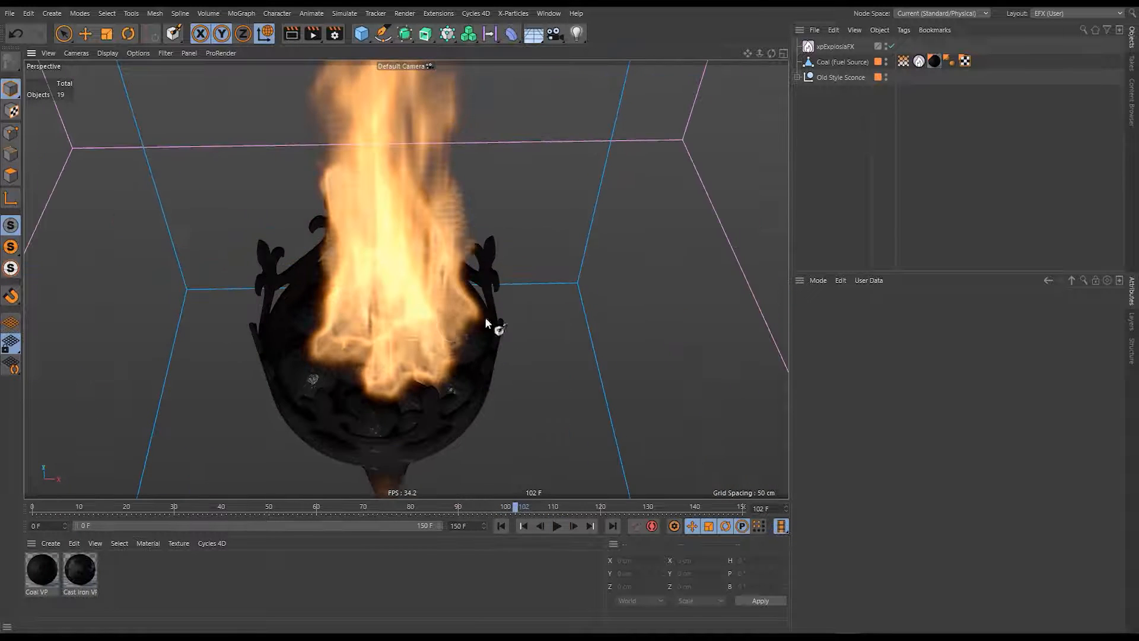
Return to frame 0 and paint additional weight over the sides and edges of the coals in the Source vertex map.
click(903, 61)
click(502, 526)
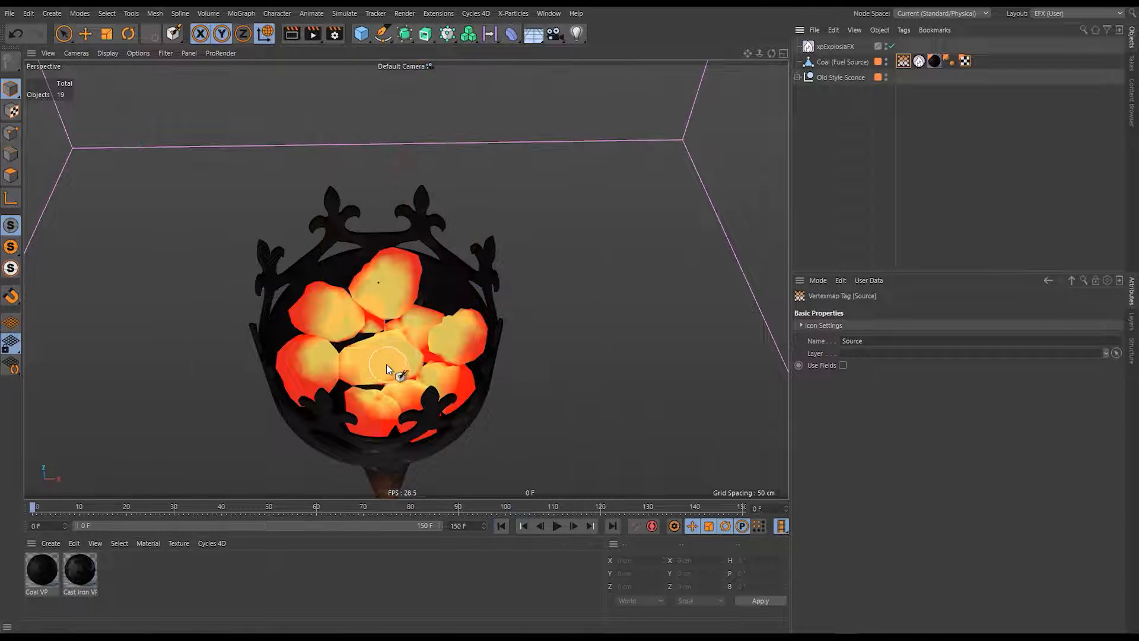
mouse_move(386, 365)
alt+mouse_down()
mouse_move(392, 351)
mouse_move(354, 346)
mouse_move(396, 413)
mouse_move(465, 394)
mouse_move(458, 375)
mouse_move(501, 338)
mouse_move(503, 288)
alt+mouse_up()
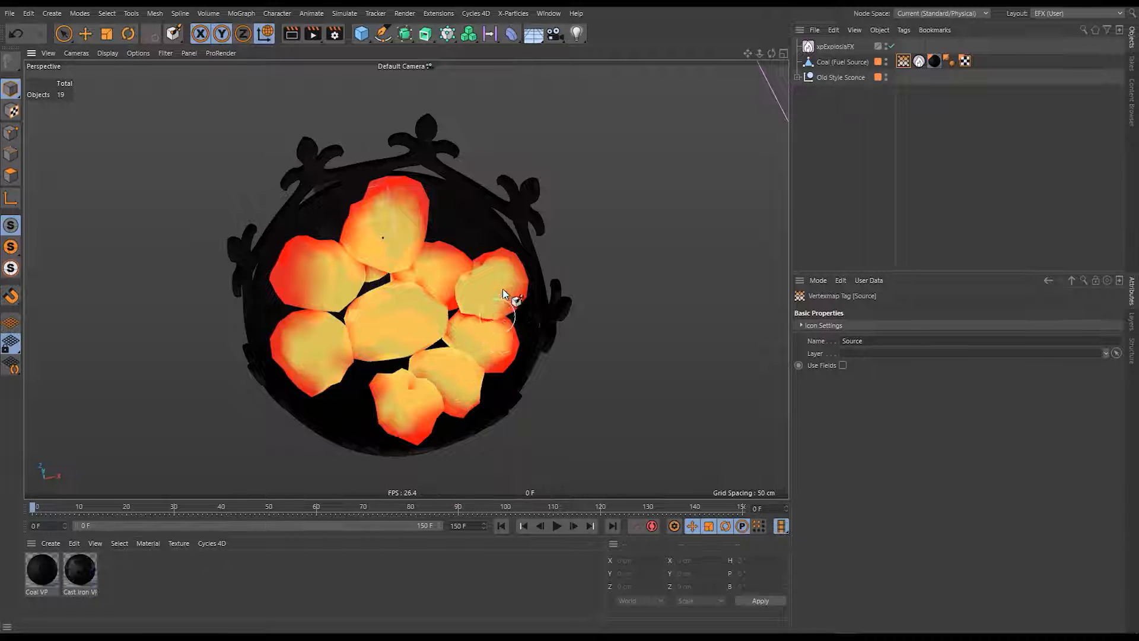
mouse_move(423, 252)
mouse_down()
mouse_move(421, 267)
mouse_move(331, 262)
mouse_move(293, 277)
mouse_move(276, 213)
mouse_move(391, 307)
mouse_up()
alt+drag(429, 381, 342, 429)
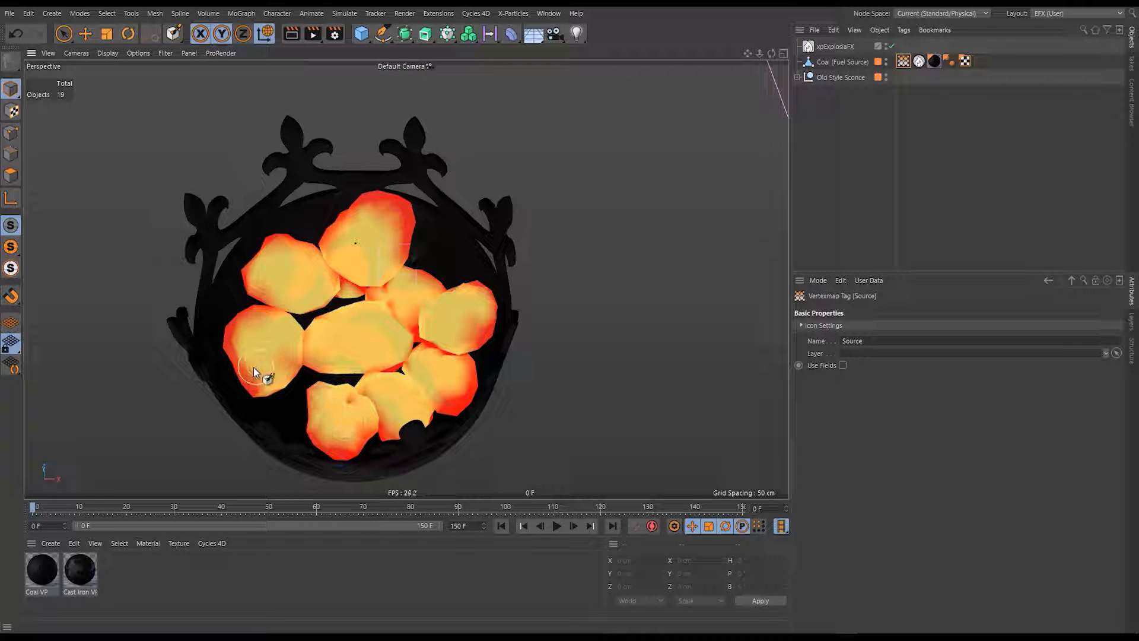
alt+drag(364, 280, 546, 479)
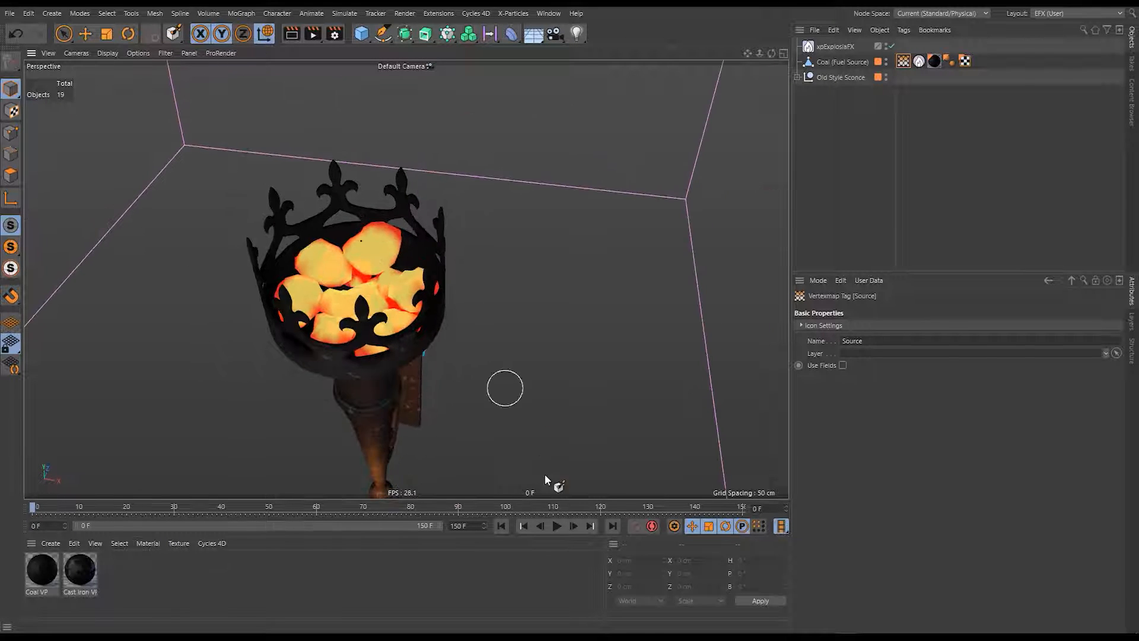
Advance the simulation to frame 1 to inspect where the coals emit, and return to frame 0 with the Source vertex map displayed.
alt+drag(359, 280, 393, 254)
key(g)
click(1002, 151)
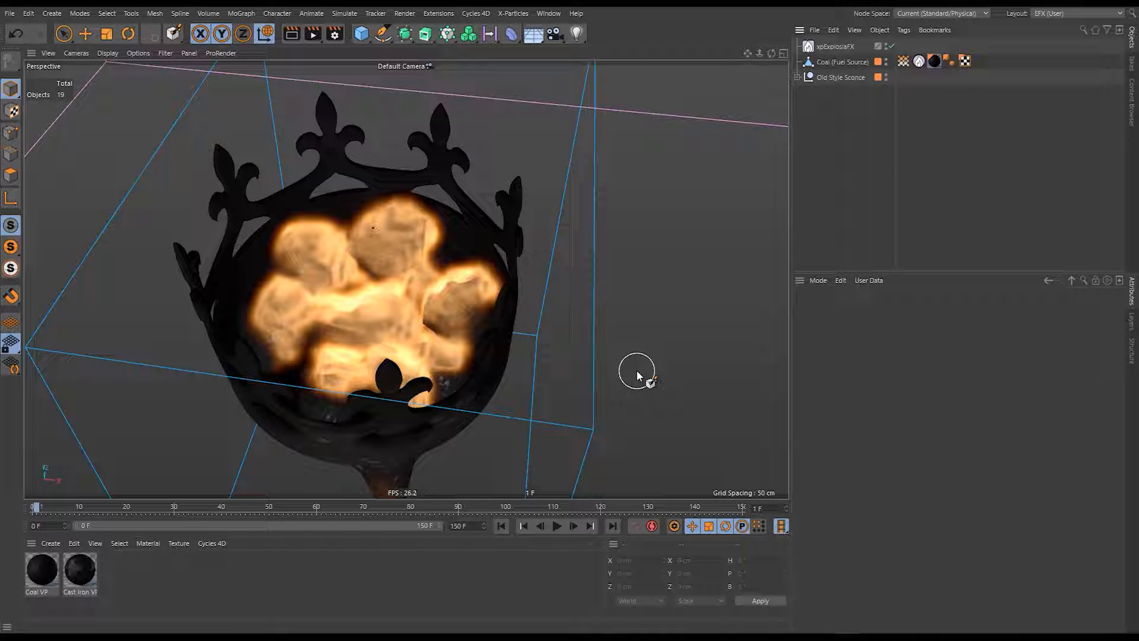
key(e)
alt+drag(470, 325, 373, 340)
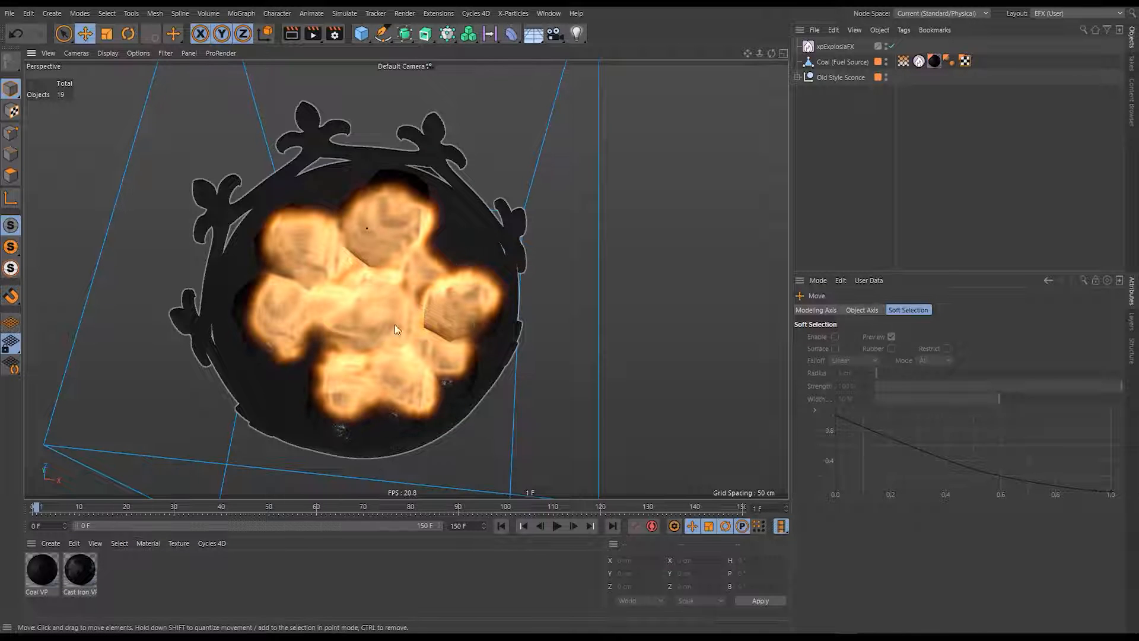
mouse_move(394, 323)
alt+mouse_down()
mouse_move(354, 316)
mouse_move(365, 326)
mouse_move(382, 301)
mouse_move(380, 313)
alt+mouse_up()
key(shift+f)
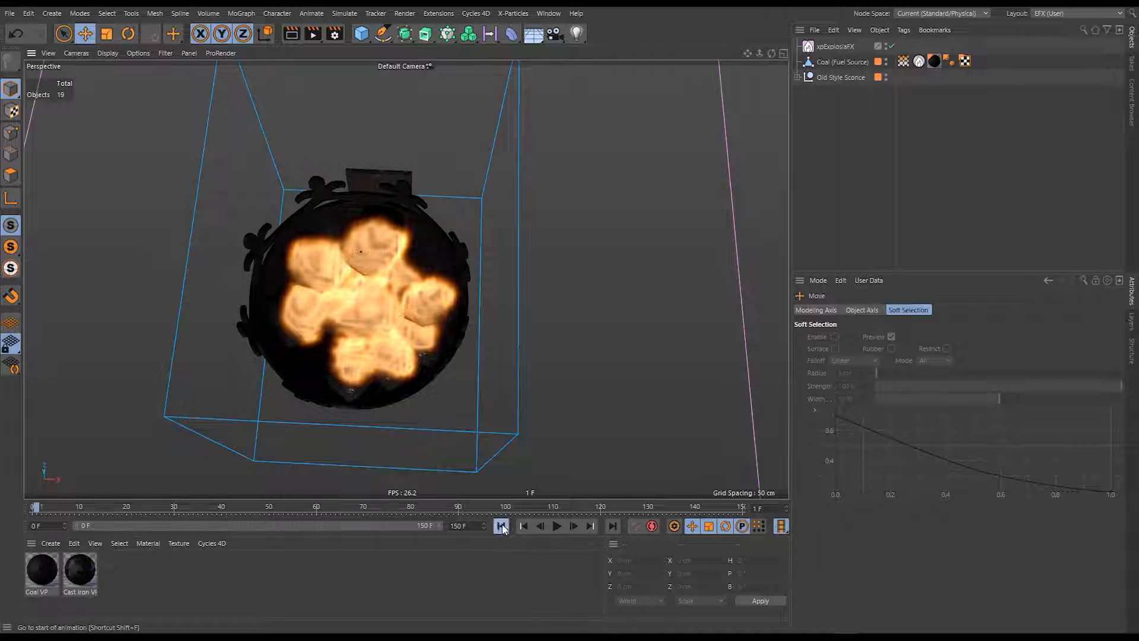
click(905, 62)
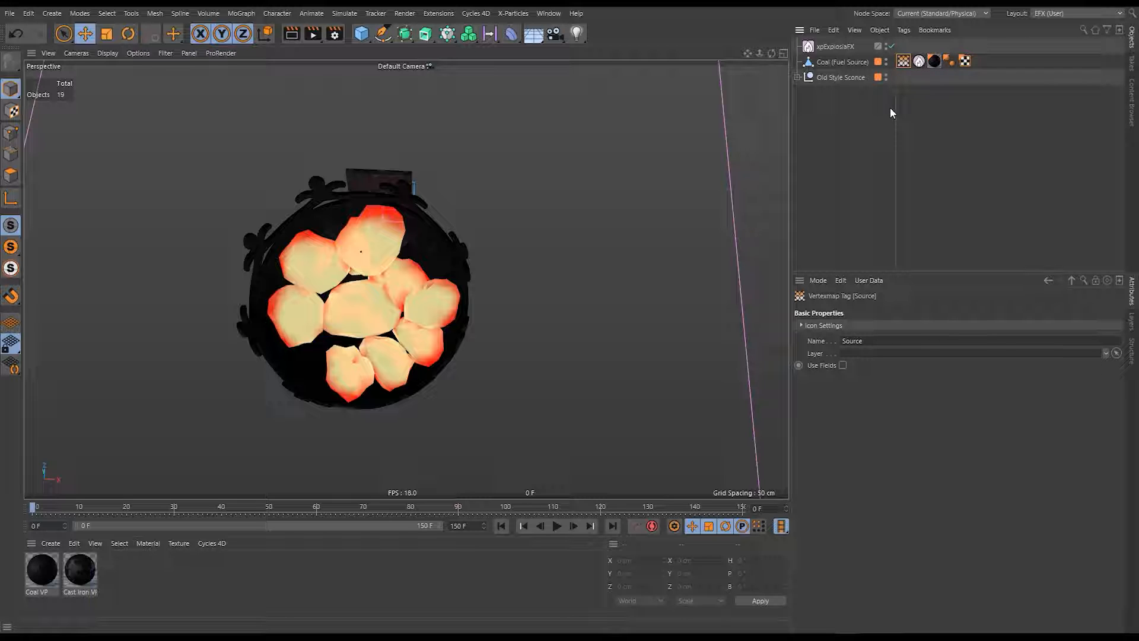
Add an xpVertexMap object below xpExplosiaFX with Coal (Fuel Source) as its object, and name its map VMSource.
click(517, 13)
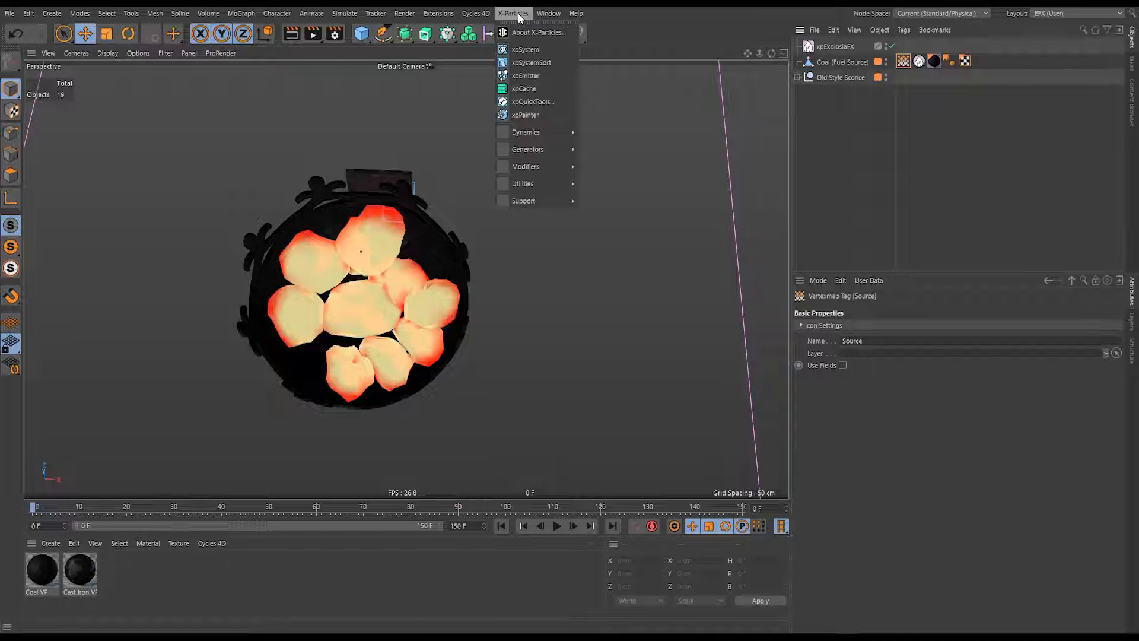
mouse_move(554, 184)
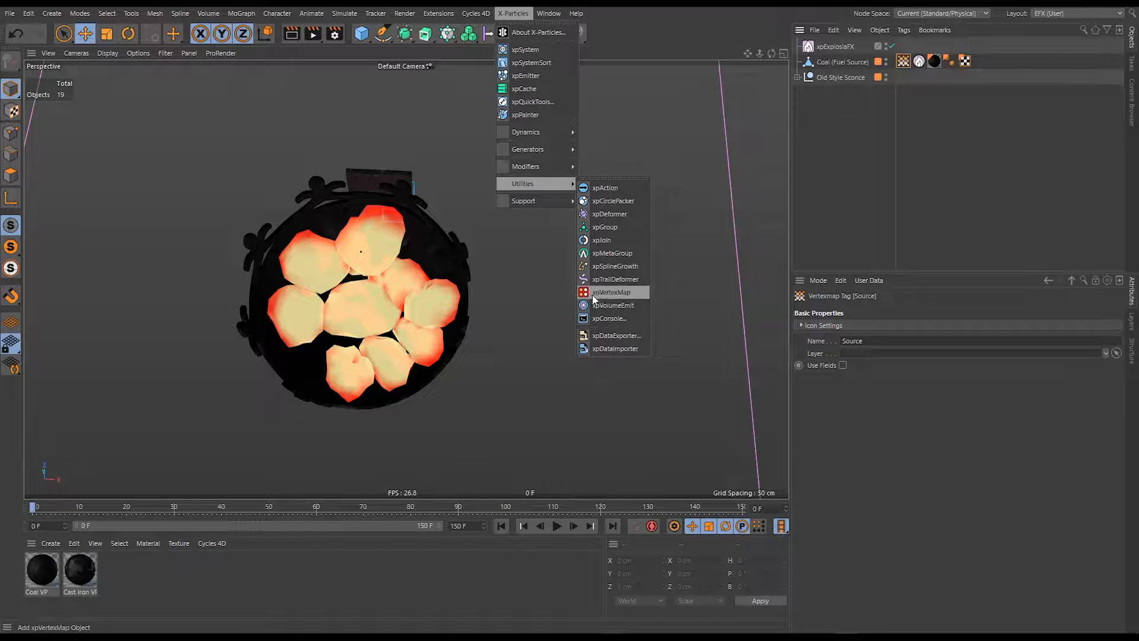
click(631, 293)
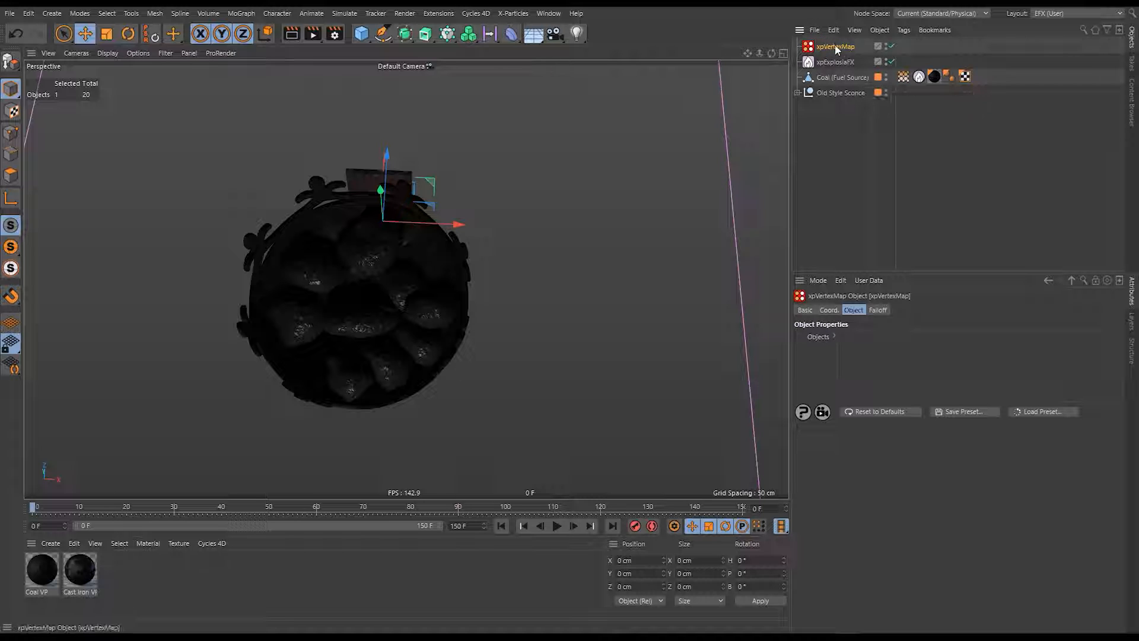
drag(836, 46, 895, 355)
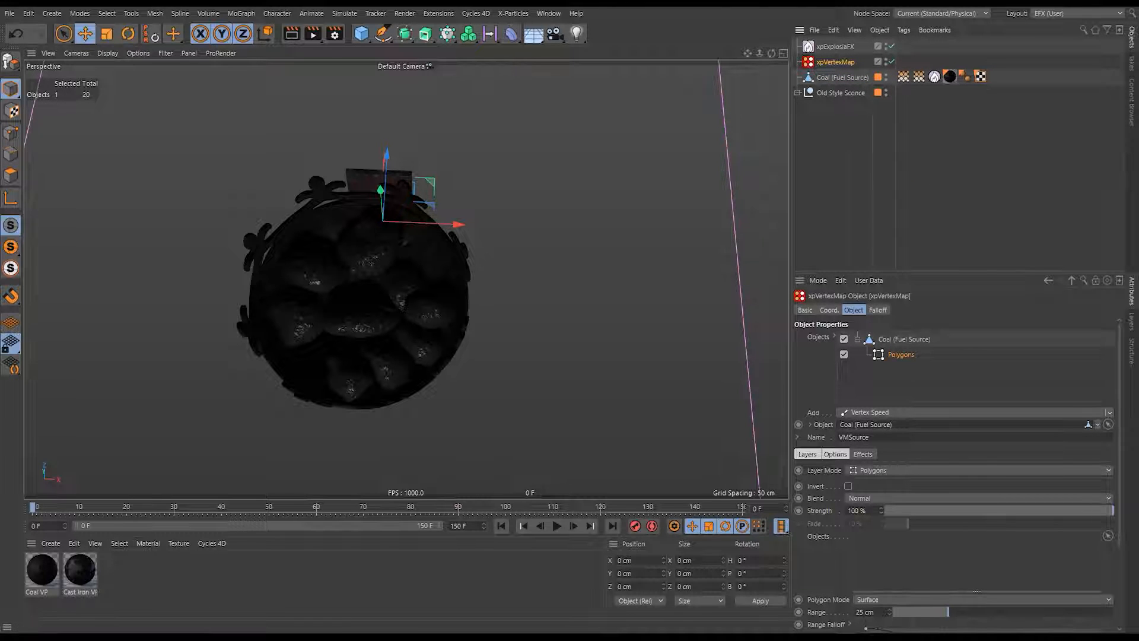
click(857, 438)
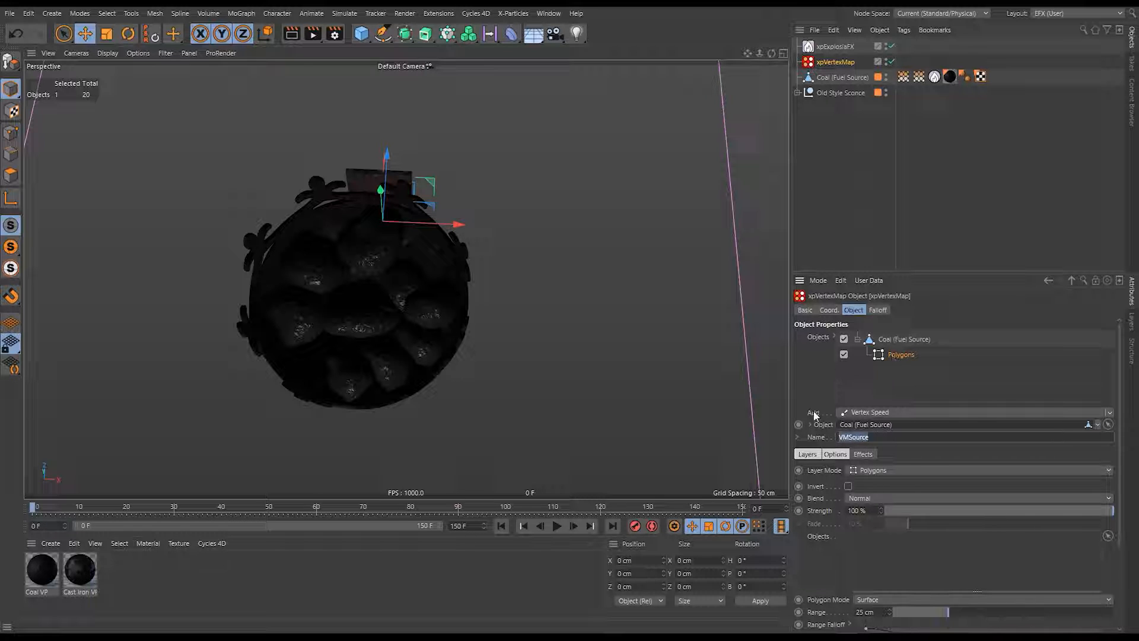
Add a Seed Map layer to the coal in xpVertexMap and set Vertex Map to Use to Linked.
click(899, 412)
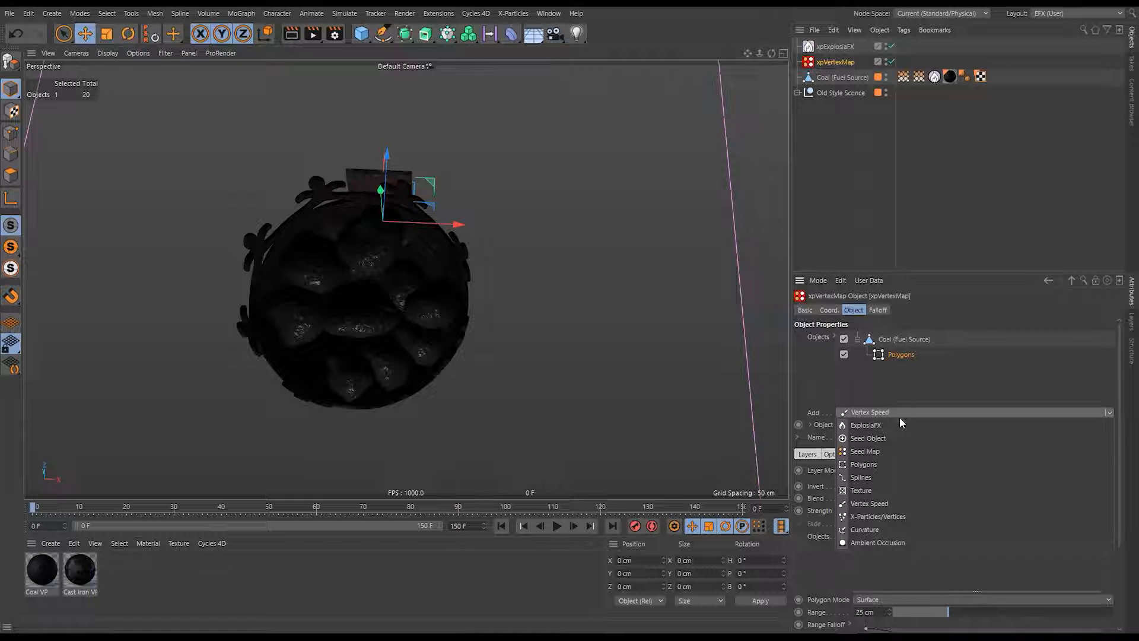
click(885, 452)
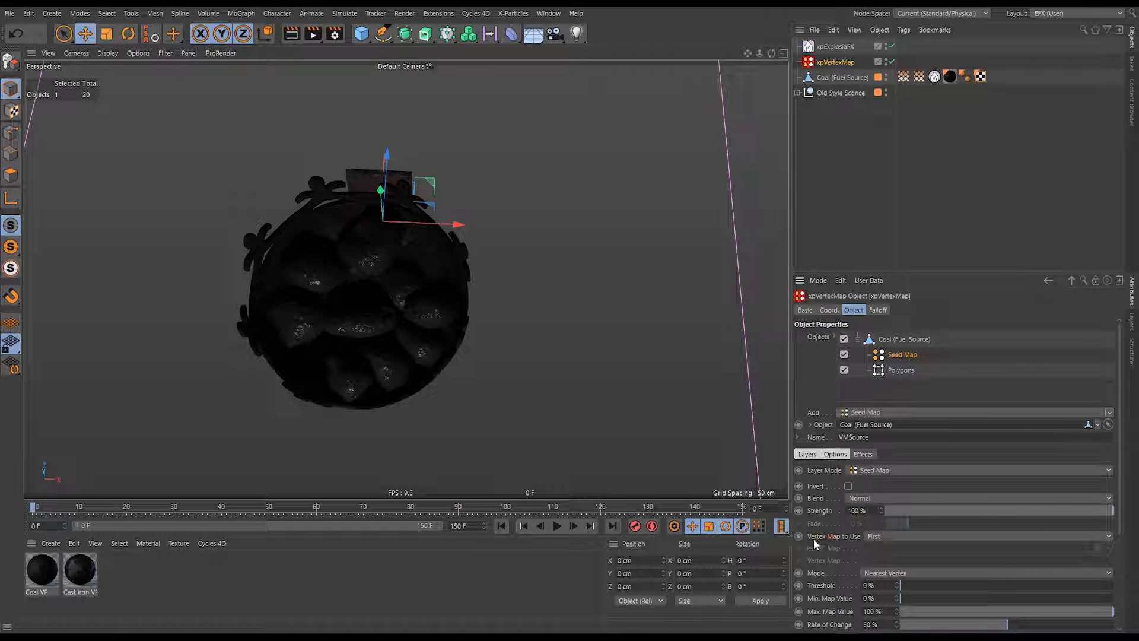
click(890, 535)
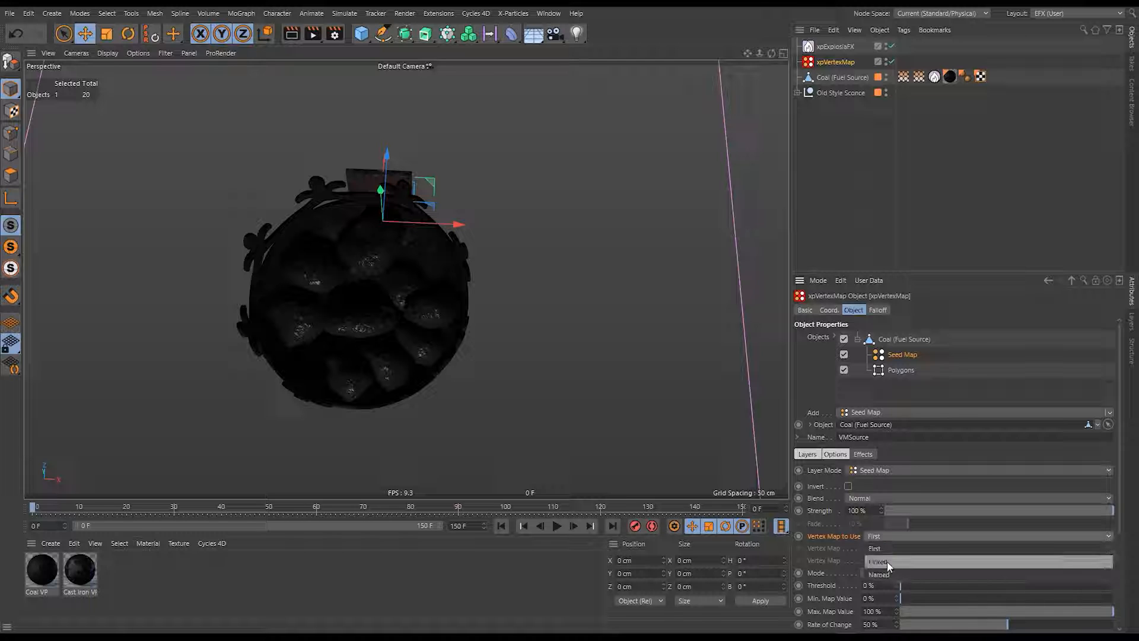
click(888, 561)
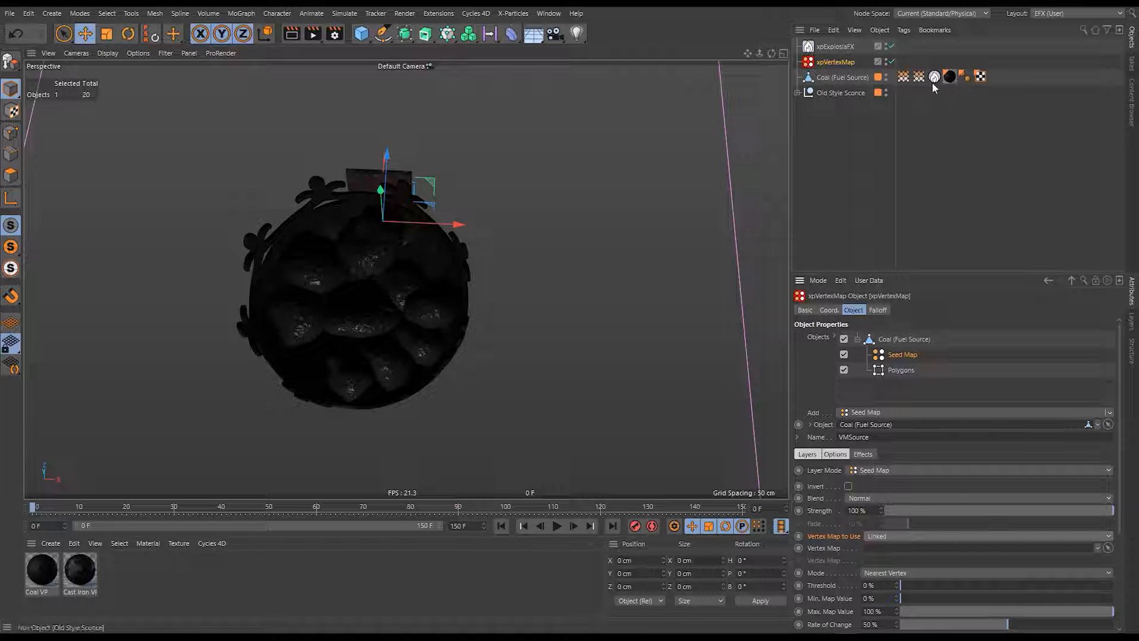
Link the painted Source vertex map to the Seed Map layer and set the layer's mode to Clone.
click(917, 76)
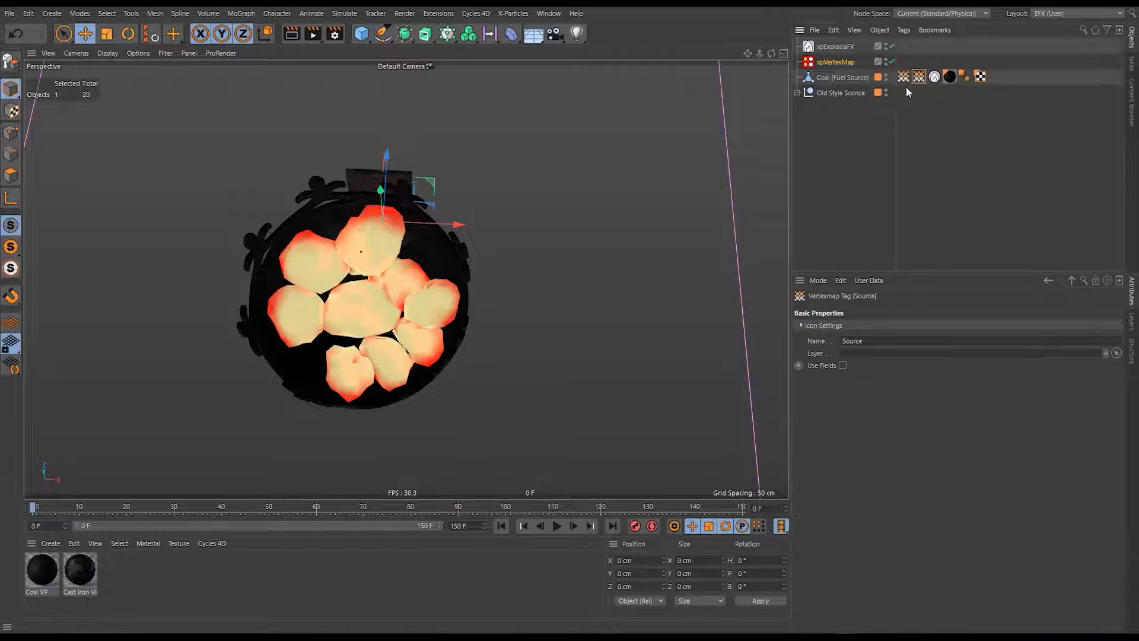
click(837, 60)
drag(918, 77, 900, 548)
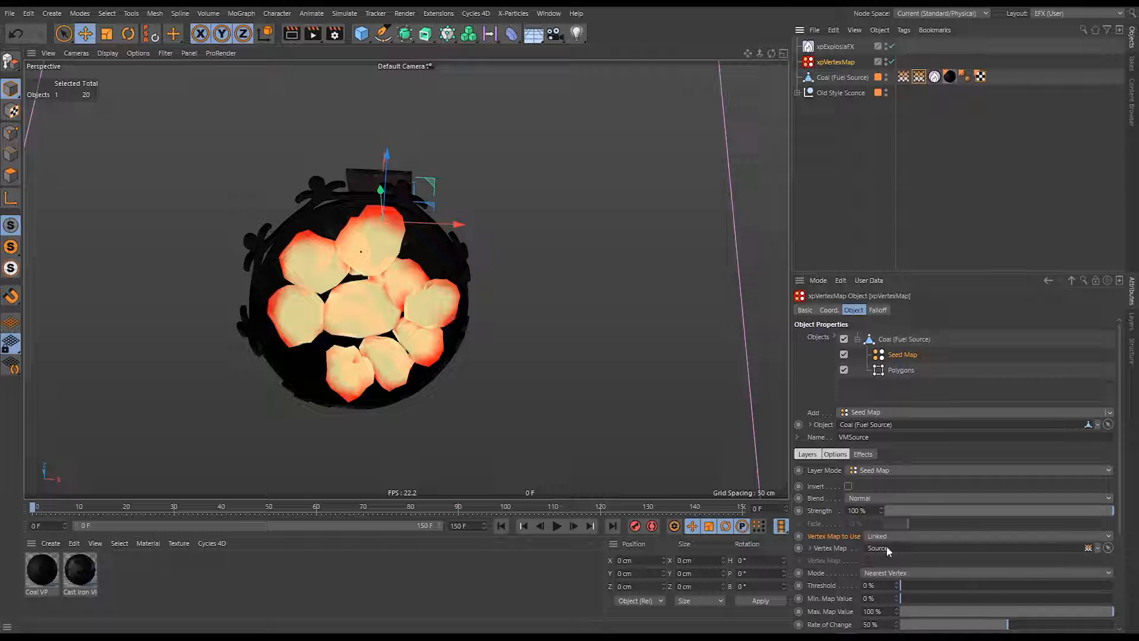
click(908, 574)
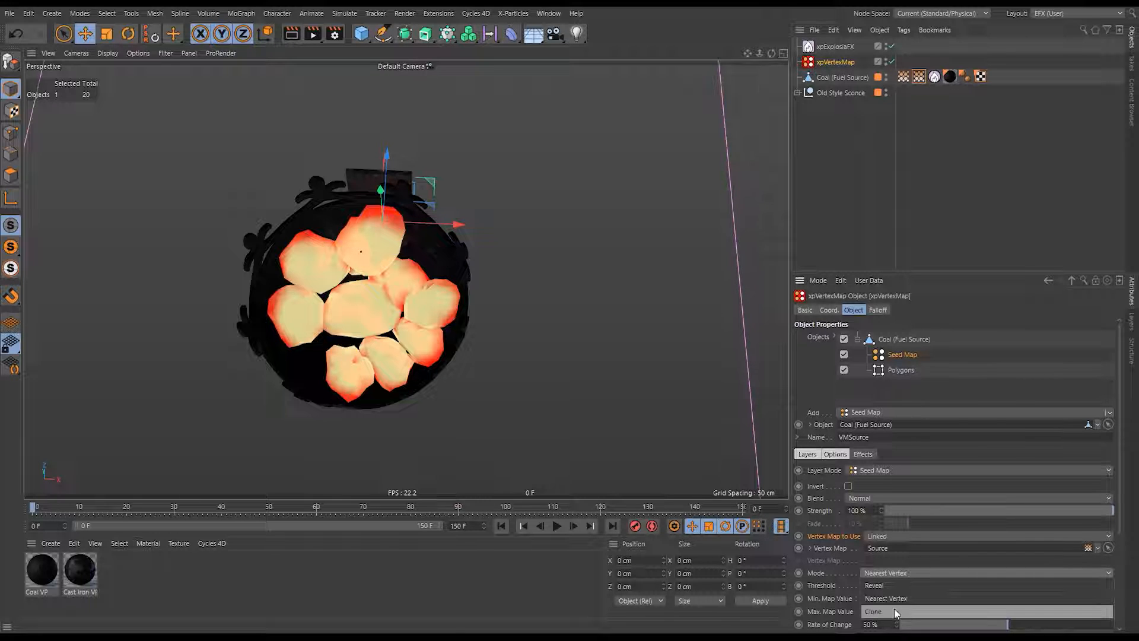
click(897, 611)
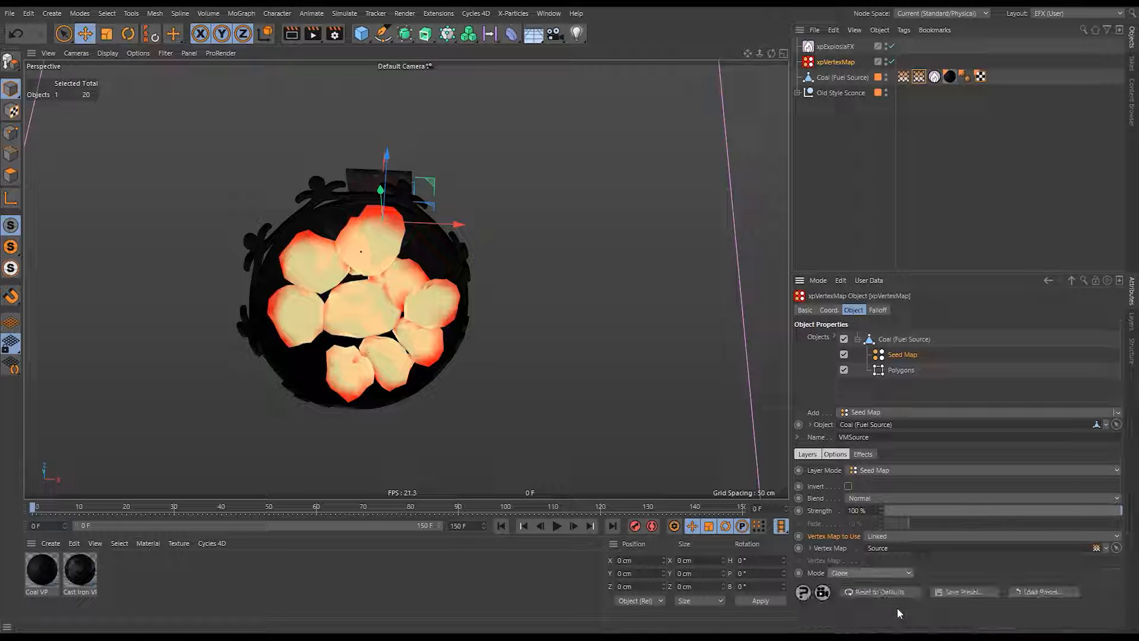
Compare the VMSource vertex map with the painted Source map on the coals, and return to the xpVertexMap settings.
click(903, 78)
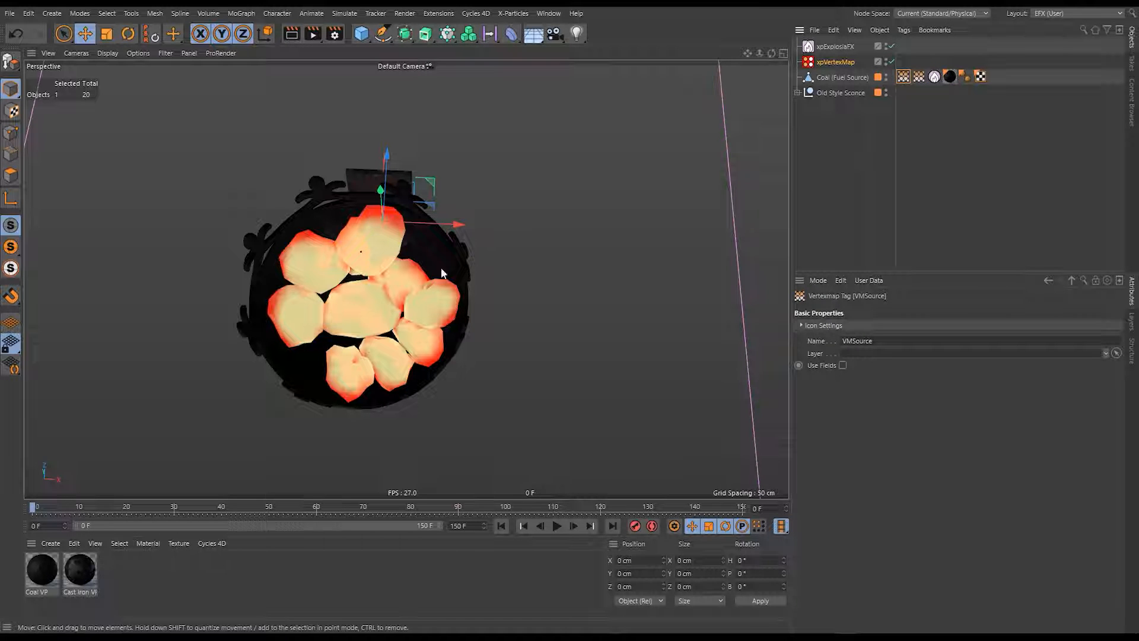
click(920, 76)
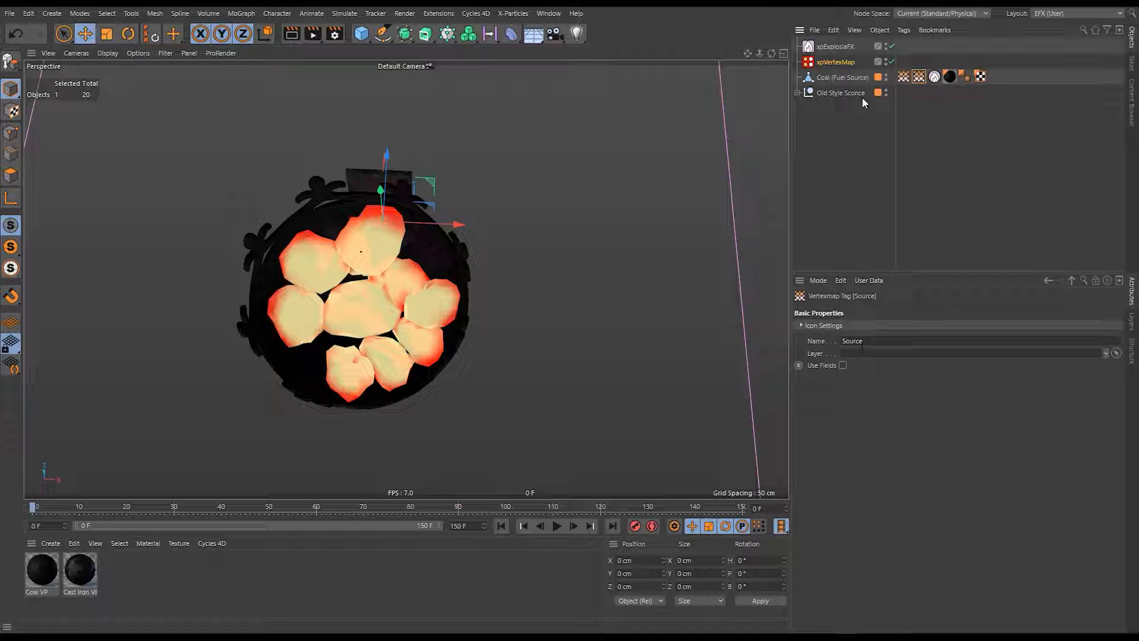
click(845, 67)
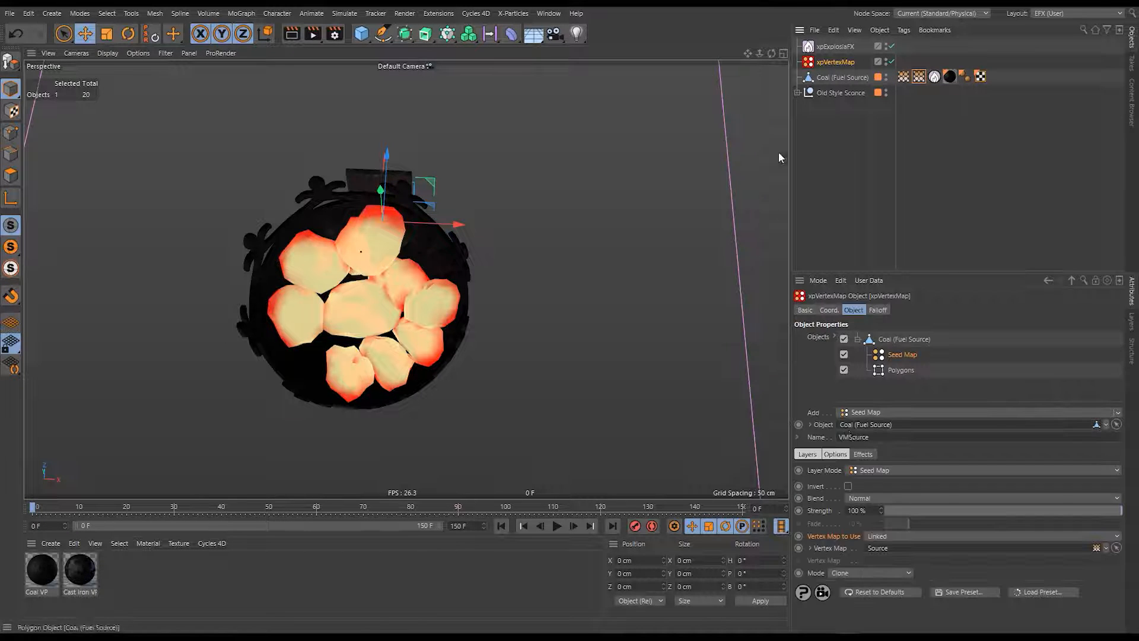
Delete the Polygons layer from xpVertexMap and add a Texture layer above the coal's Seed Map.
click(901, 368)
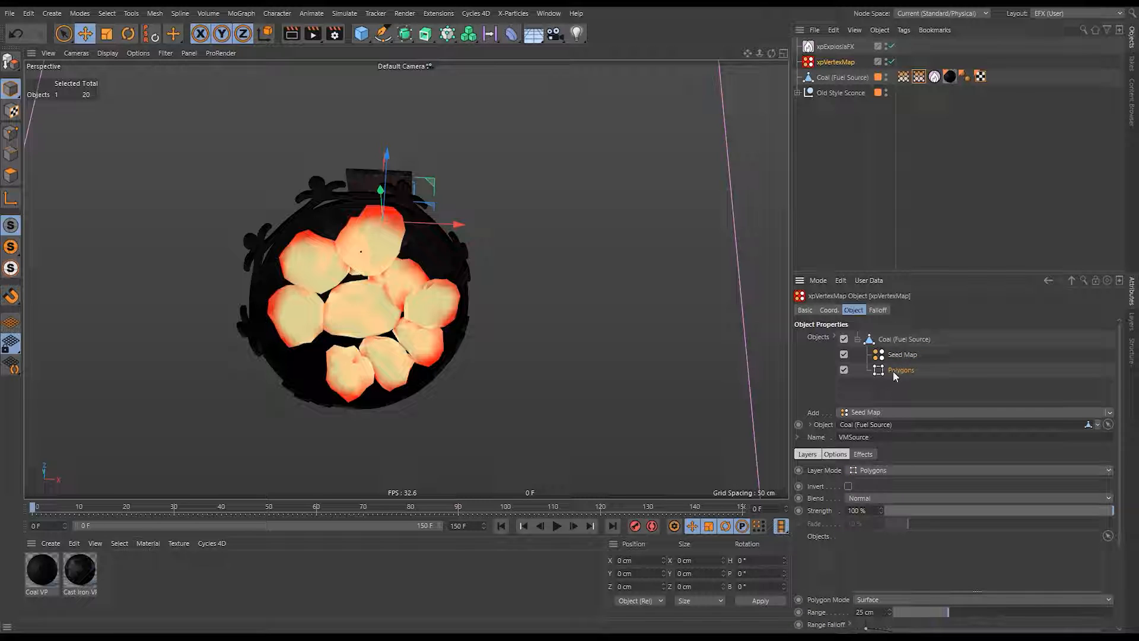
key(Delete)
click(890, 340)
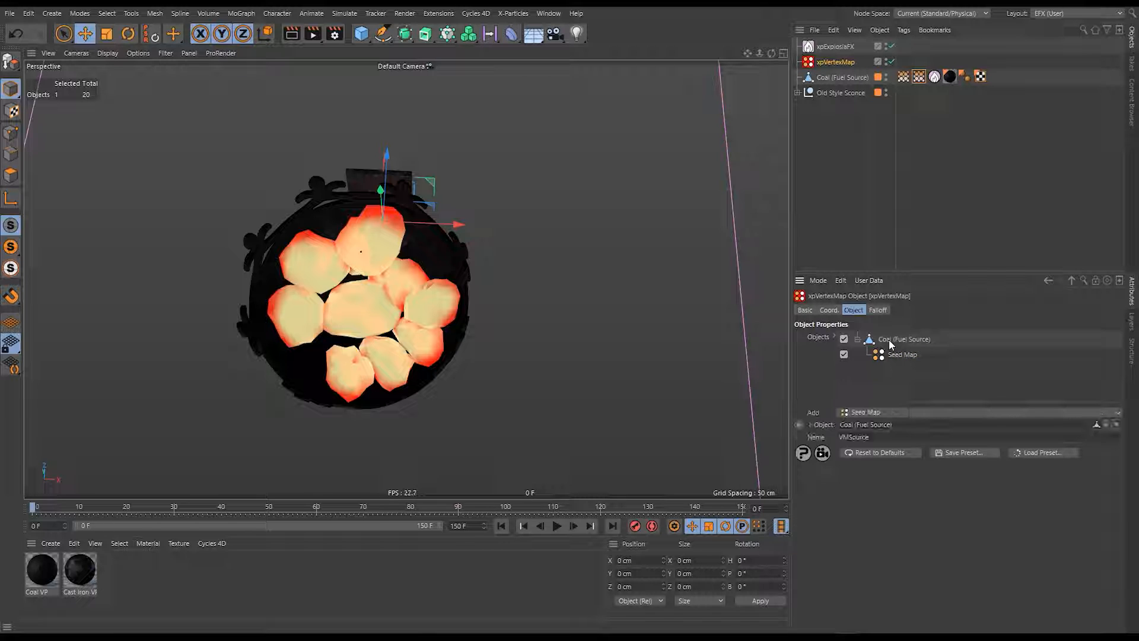
click(884, 411)
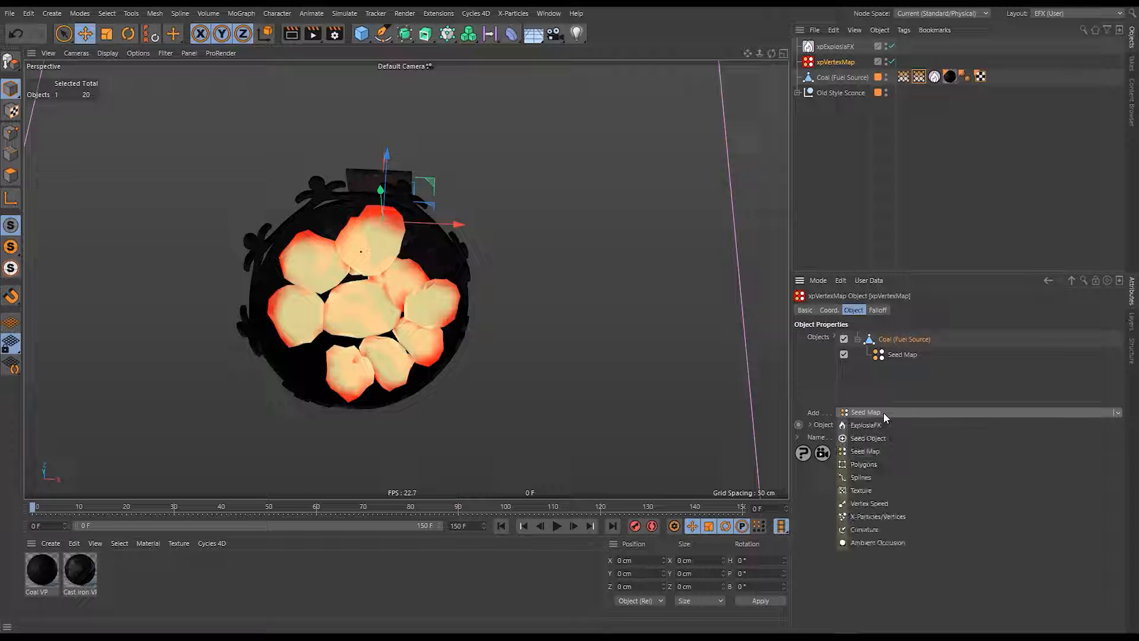
click(885, 489)
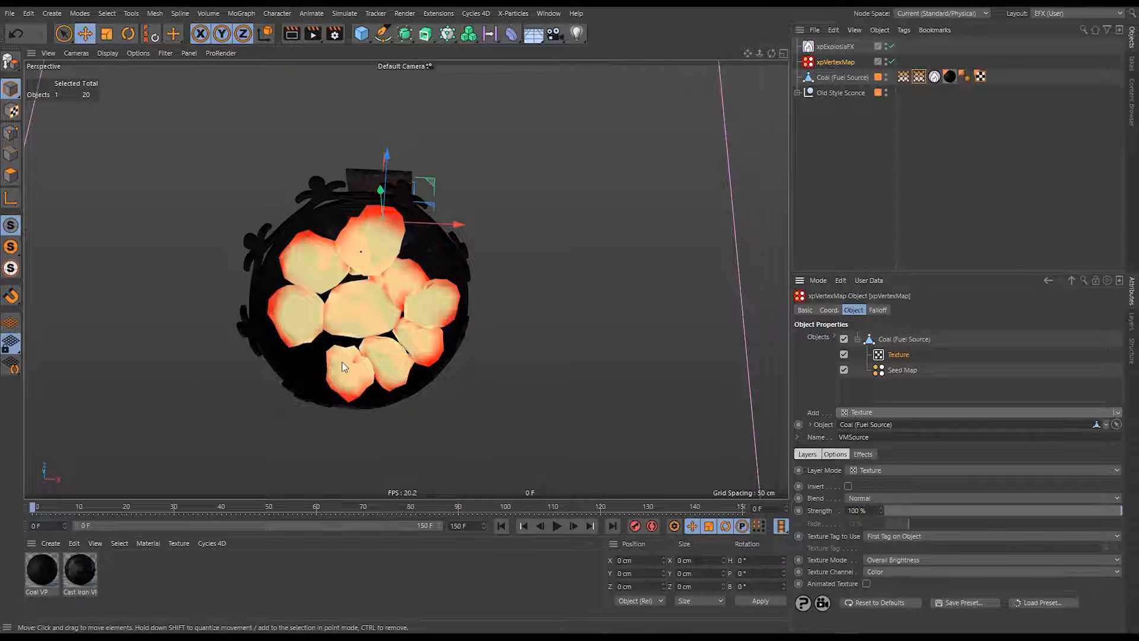
Create a new material and name it VM Noise.
click(953, 166)
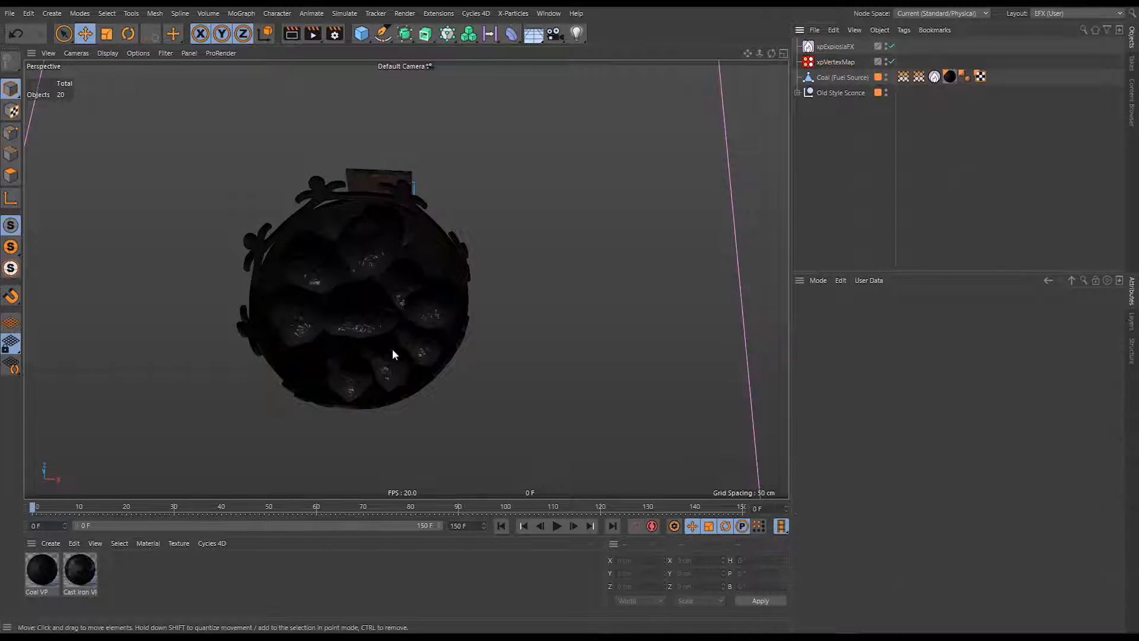
double_click(183, 578)
double_click(38, 589)
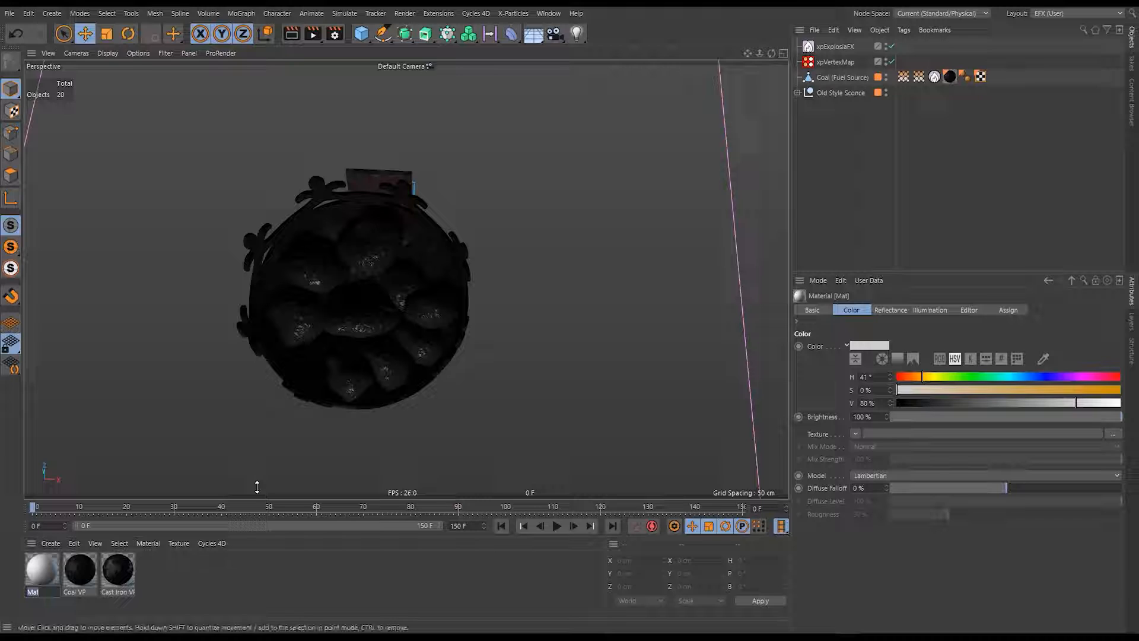
text(VM)
key(Return)
text(Noise)
key(Return)
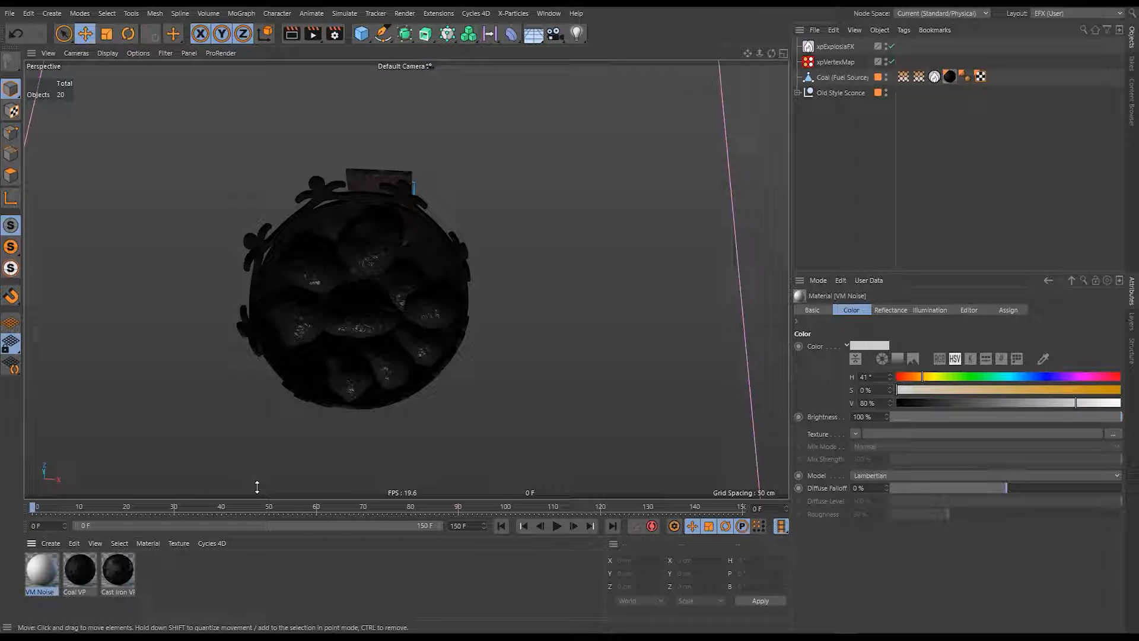
Load a Noise shader into VM Noise's color texture, set Low Clip to 45%, and reduce High Clip for hard black-and-white contrast.
click(856, 433)
click(870, 255)
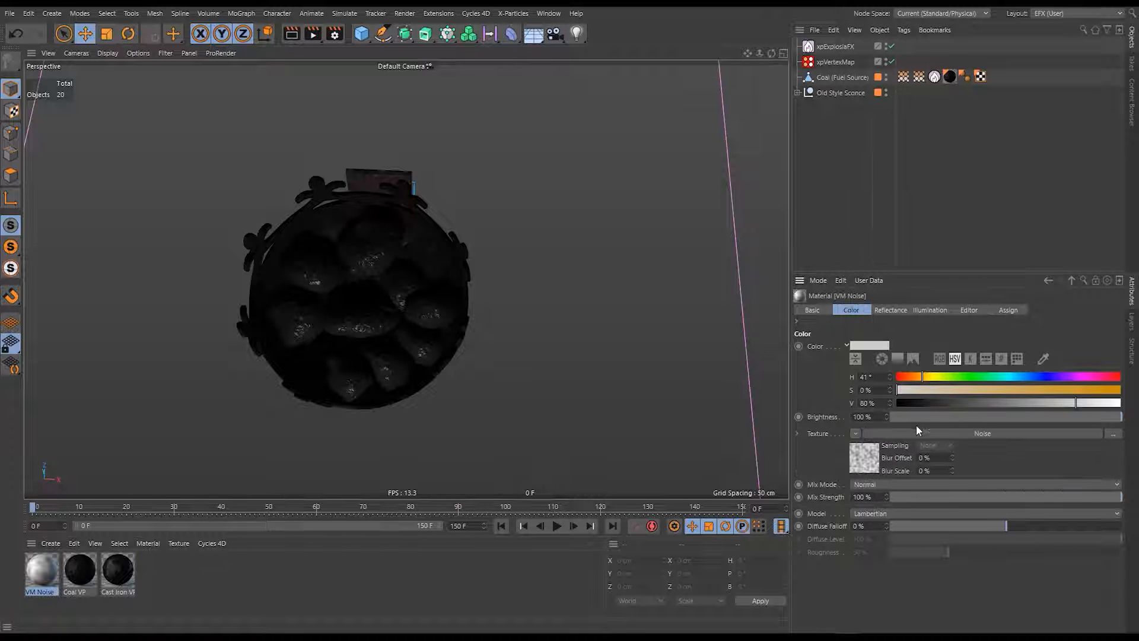
click(865, 453)
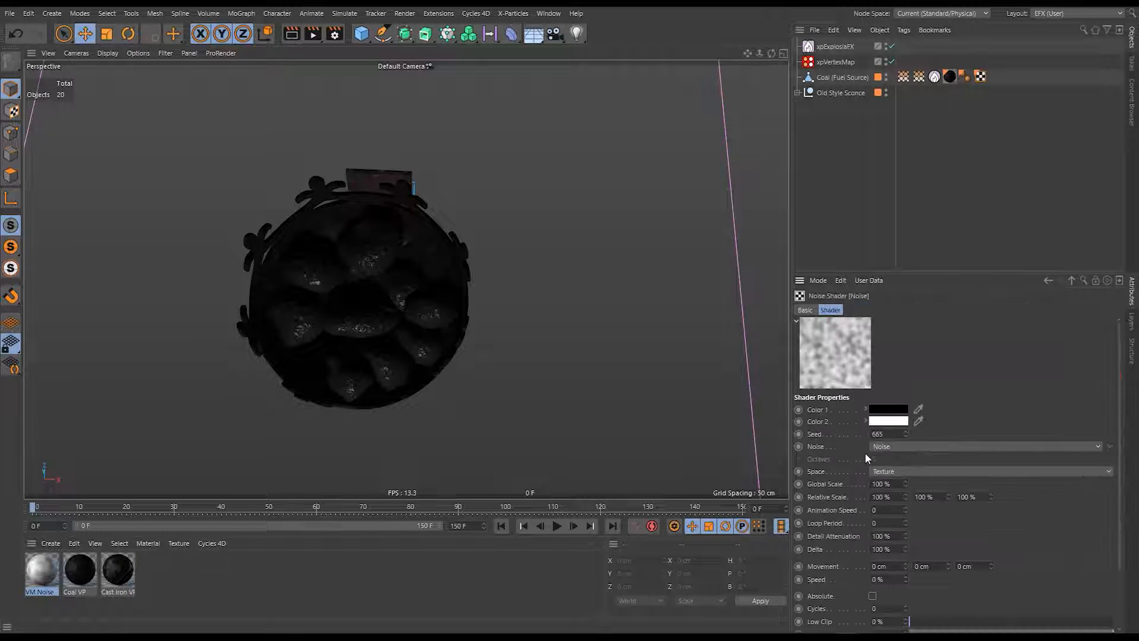
click(1002, 624)
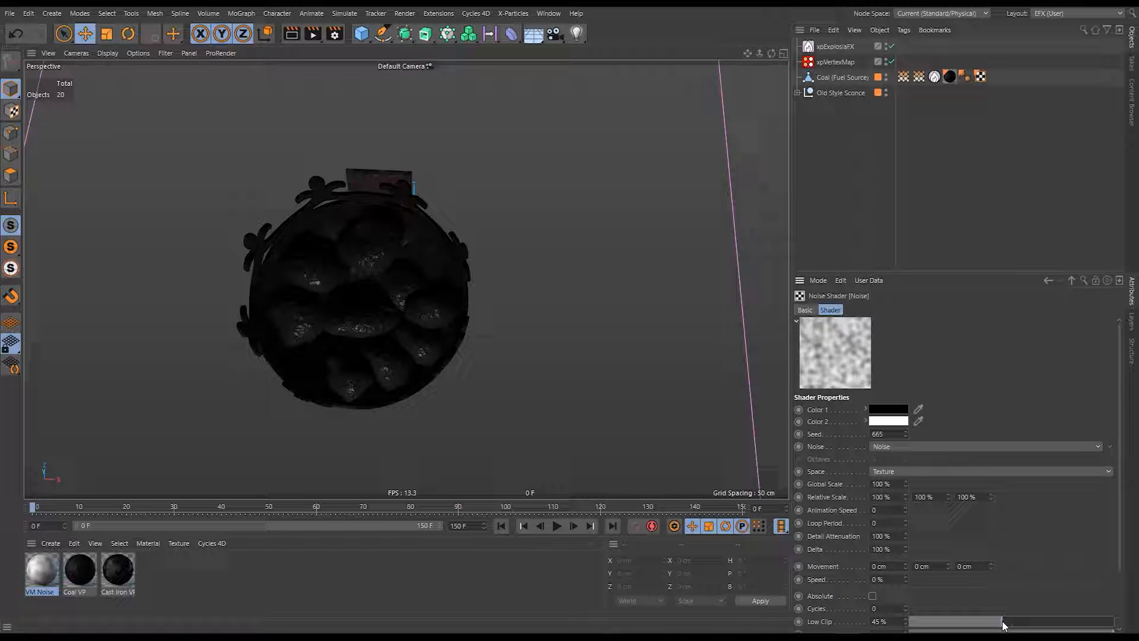
scroll(1018, 591, down, 3)
click(1017, 591)
scroll(1027, 515, up, 2)
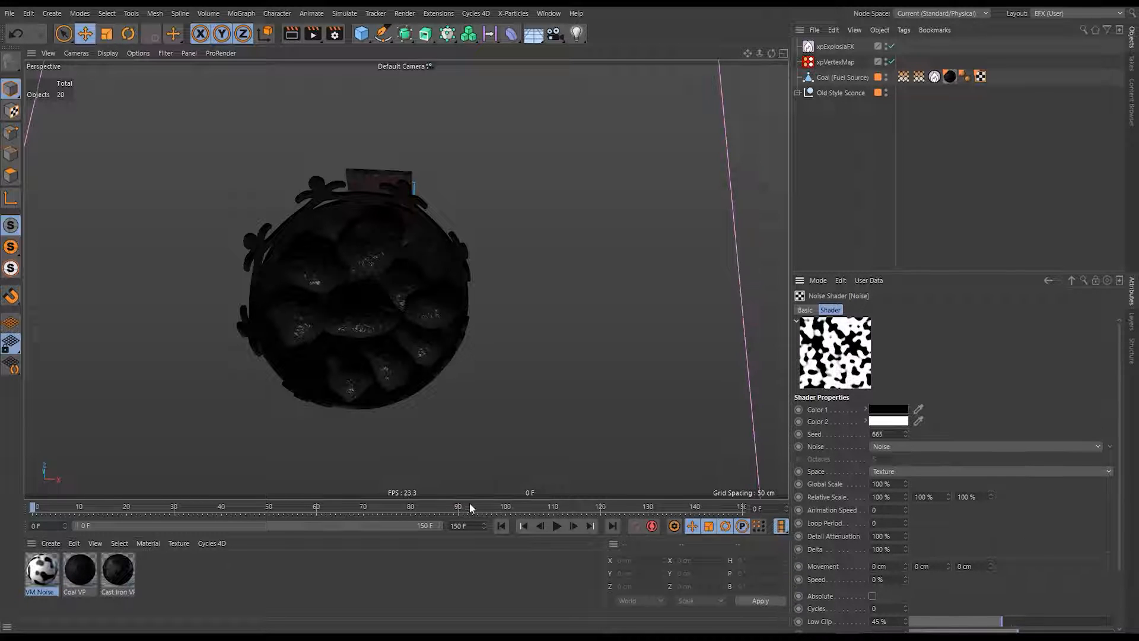
Apply VM Noise to Coal (Fuel Source), keep its material tag last, and set the viewport display to Quick Shading.
drag(47, 575, 838, 77)
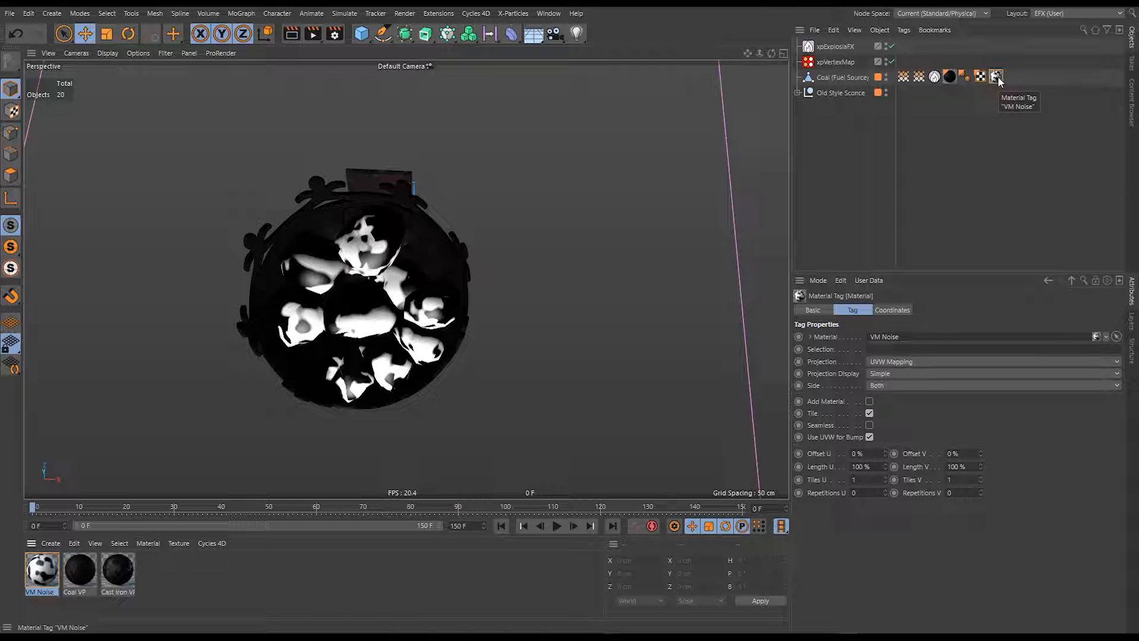
drag(997, 77, 945, 76)
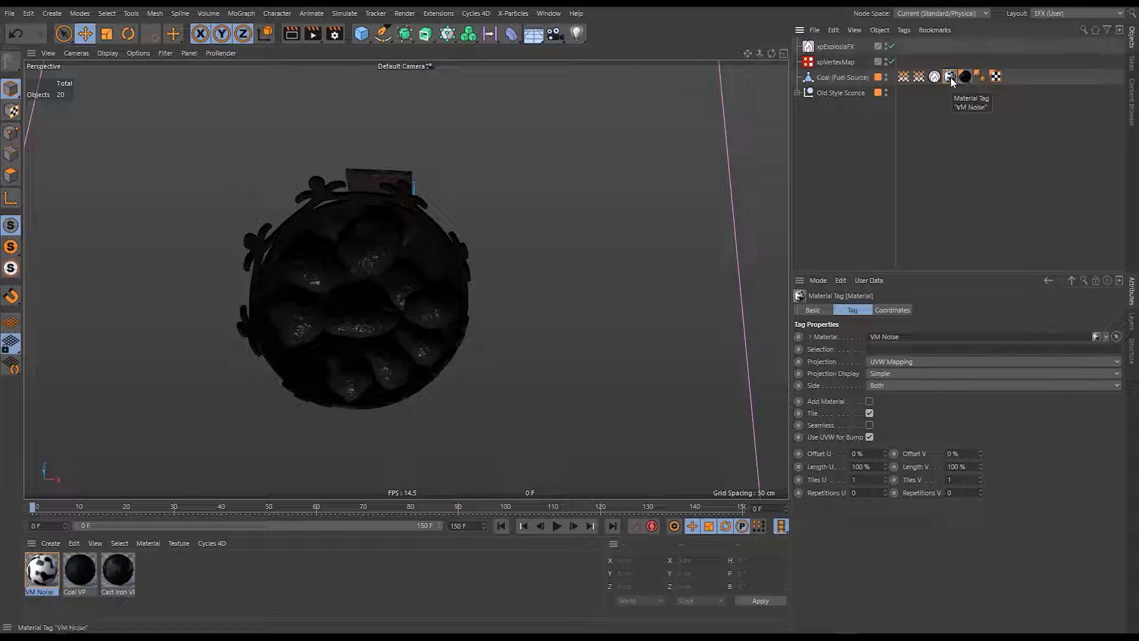
drag(951, 77, 1006, 75)
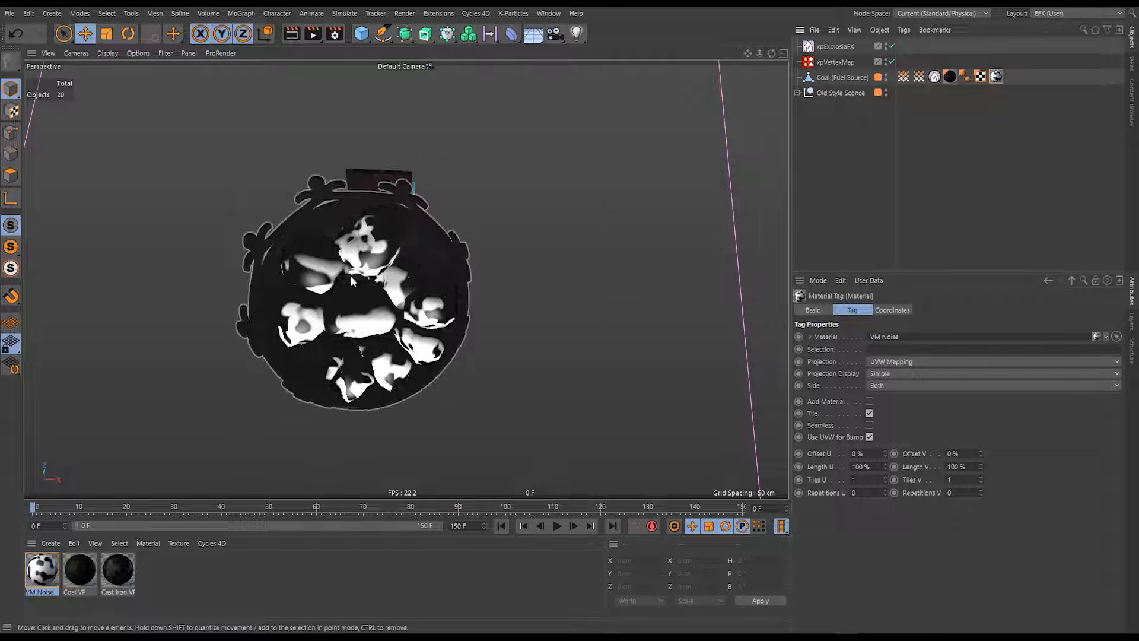
click(107, 53)
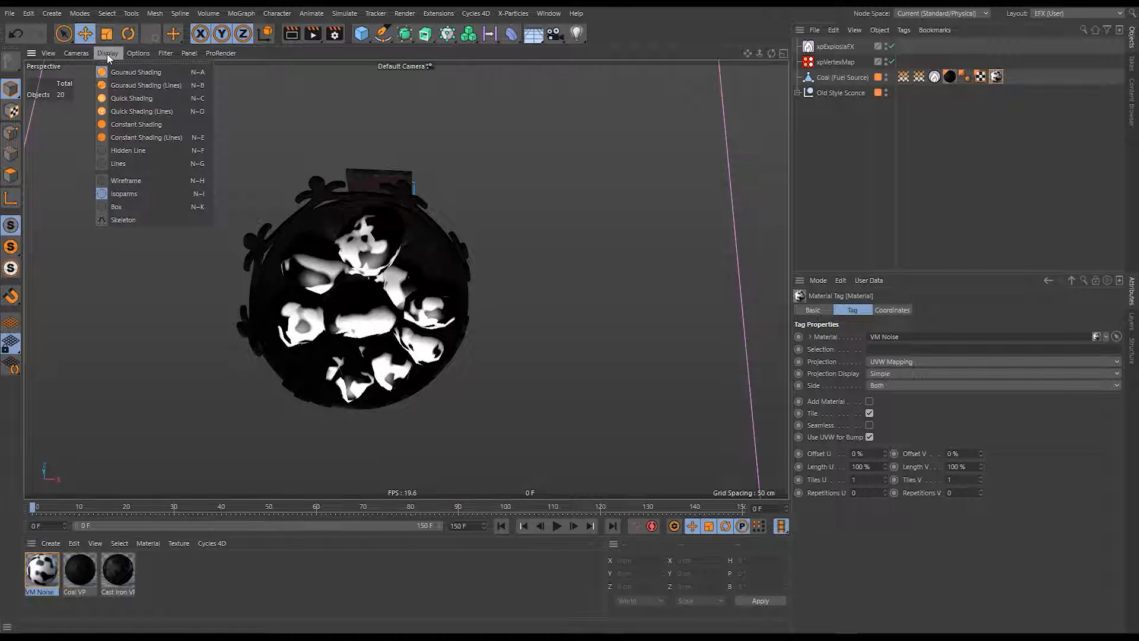
click(133, 96)
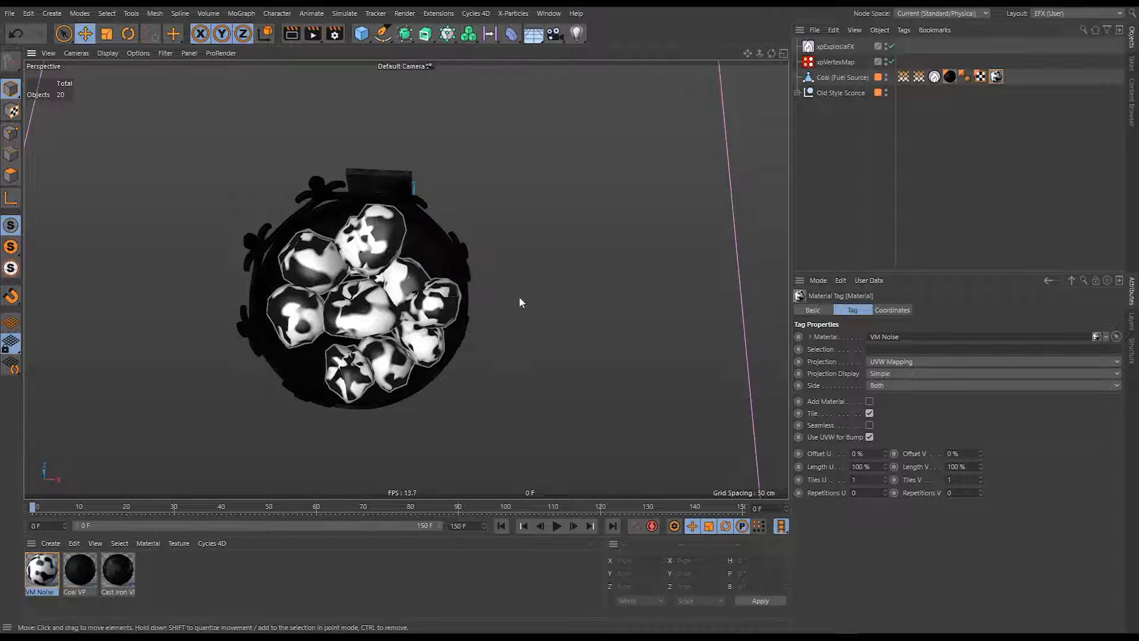
Set the xpVertexMap Texture layer's Texture Tag to Use to Selected Tag and link the coal's VM Noise material tag.
click(834, 60)
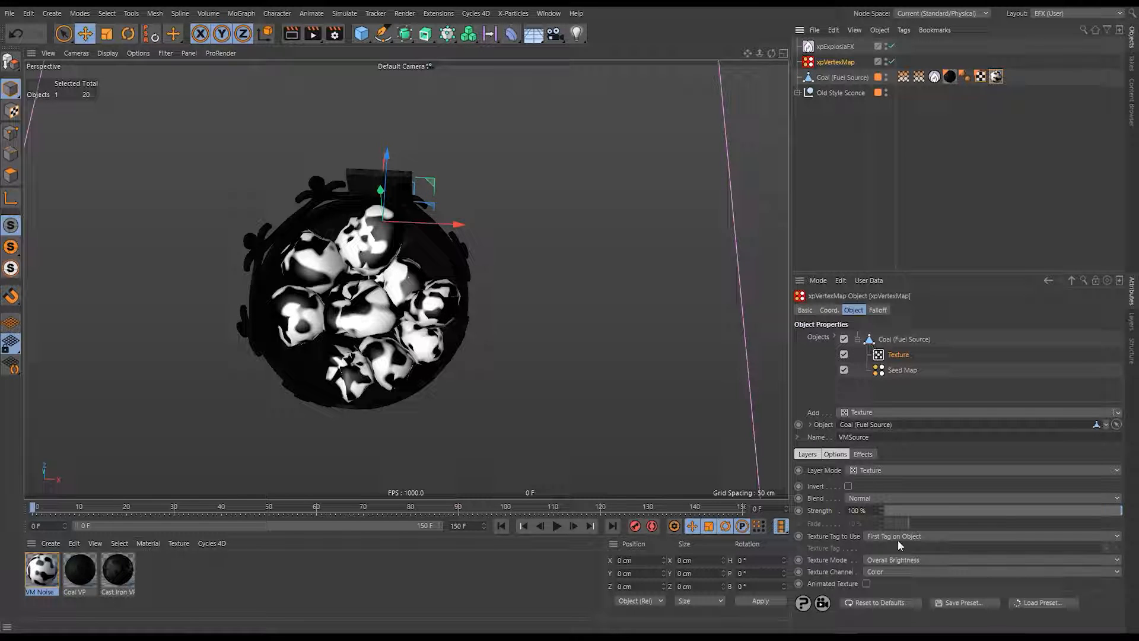
click(916, 536)
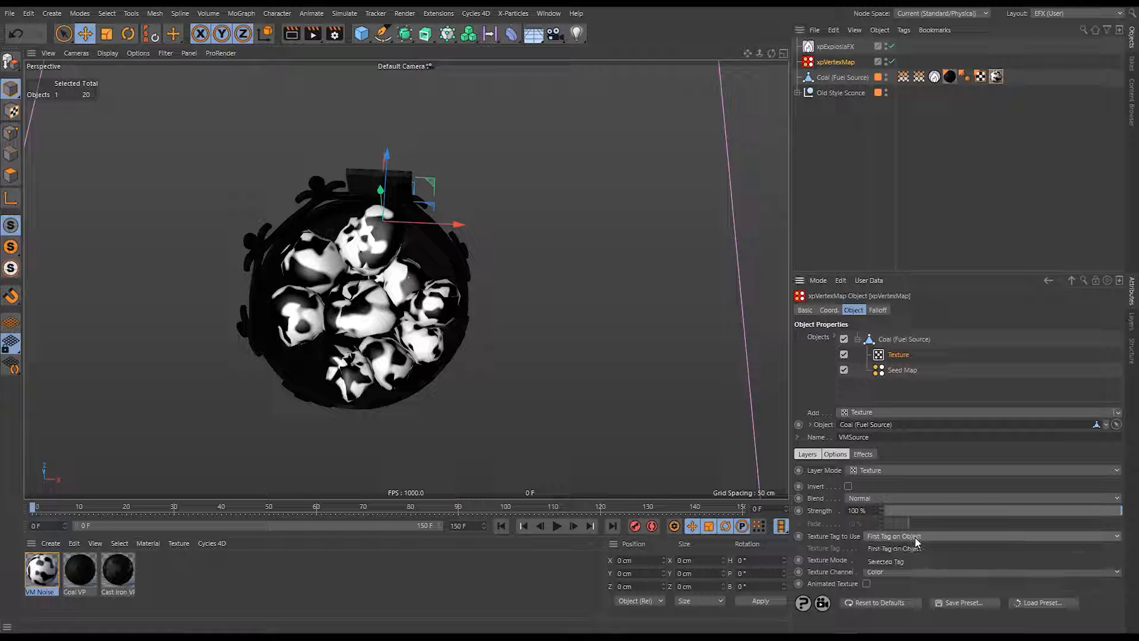
click(887, 561)
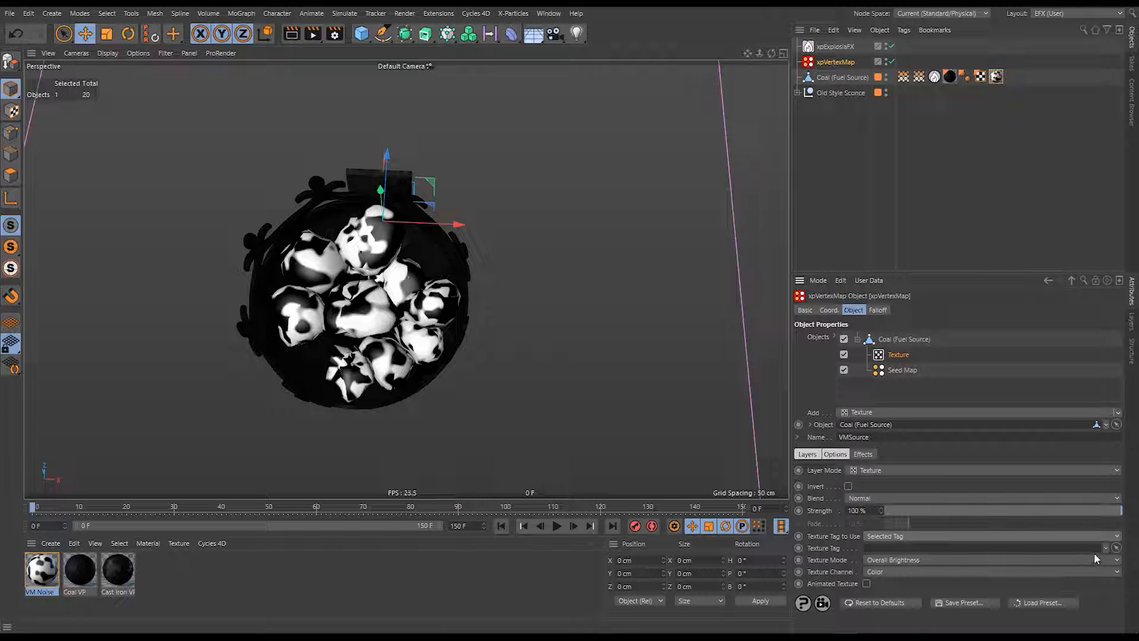
click(1116, 547)
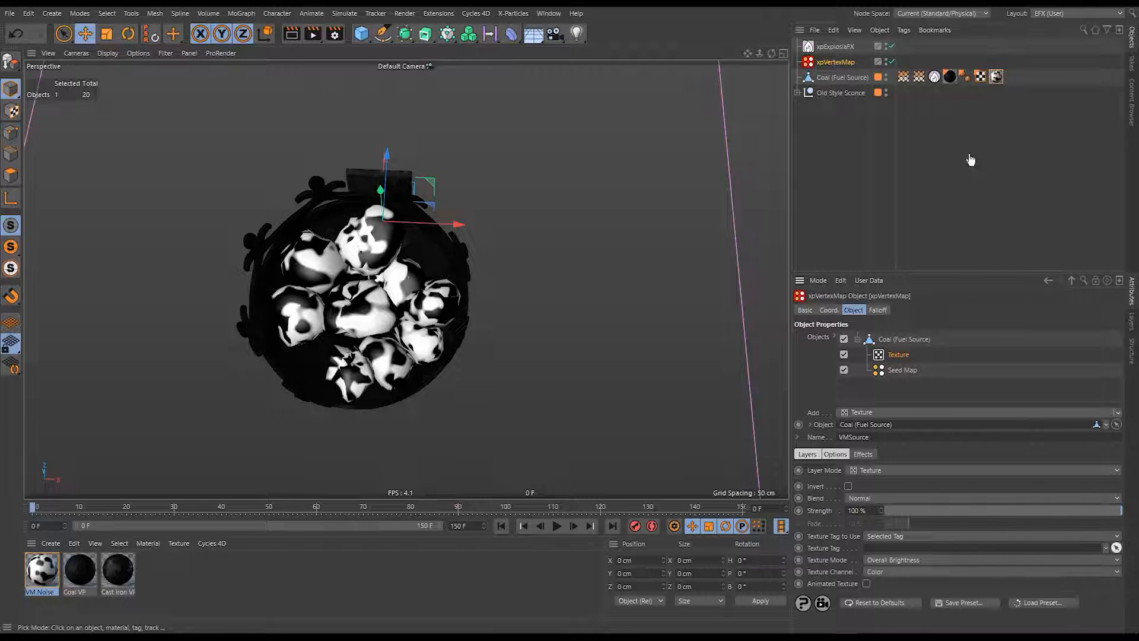
click(997, 76)
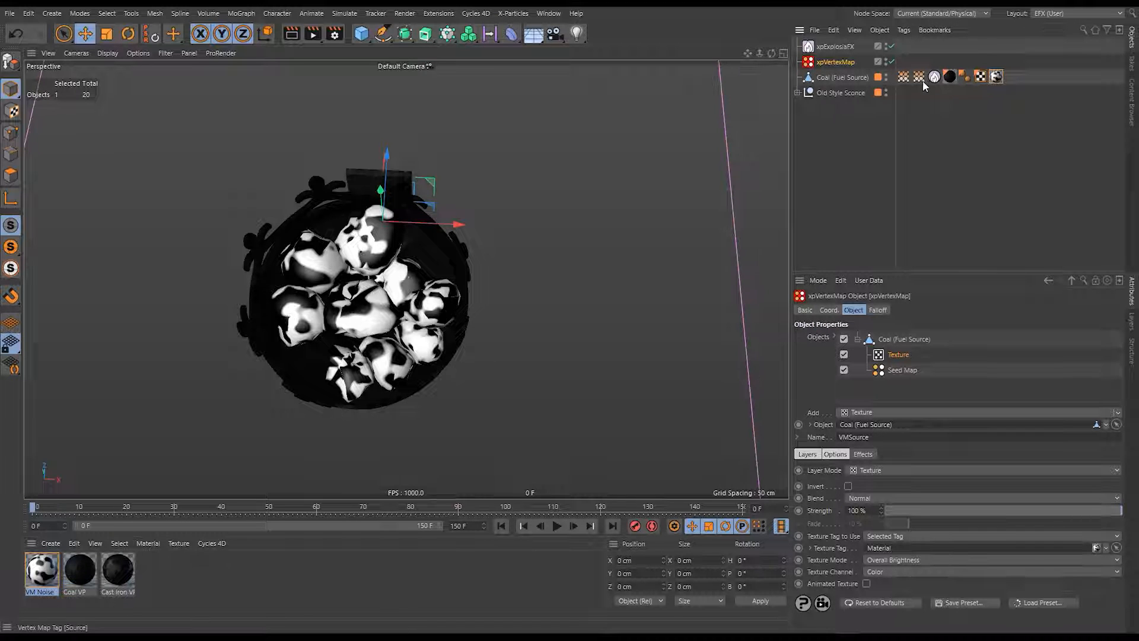
Set the Texture layer's blend to Subtract, and compare the VMSource map with the painted Source map on the coals.
click(904, 77)
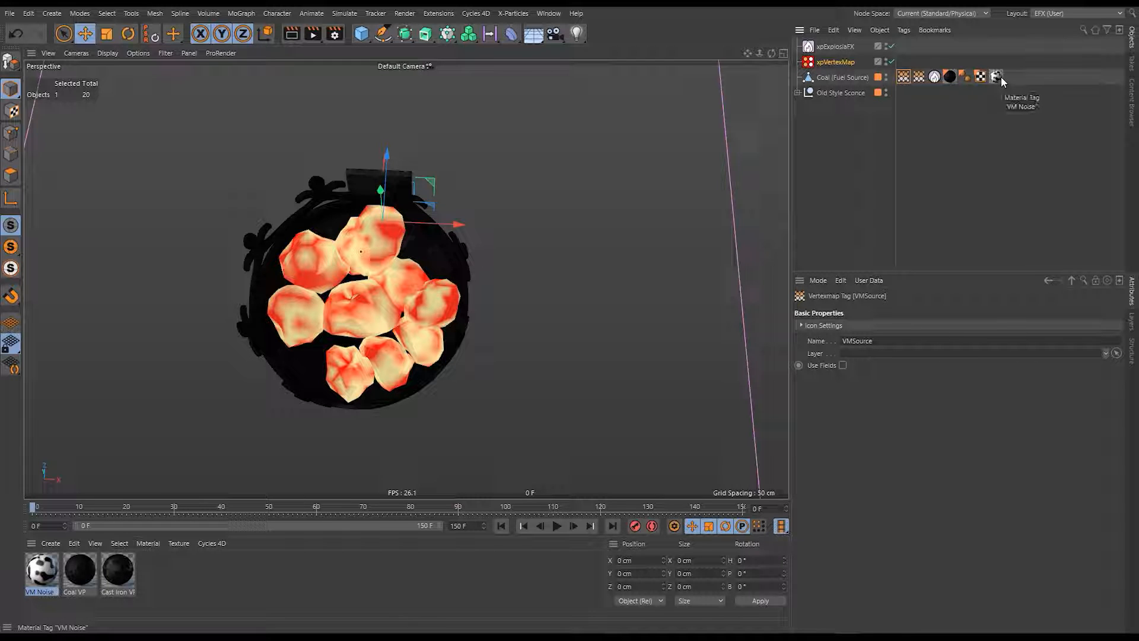
click(845, 65)
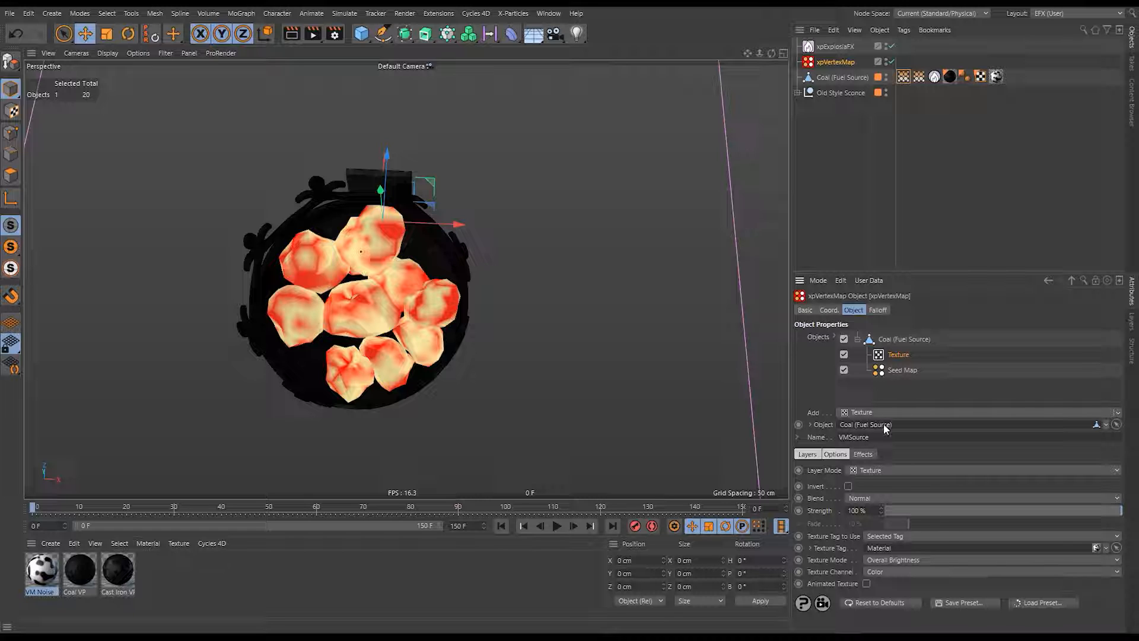
click(877, 498)
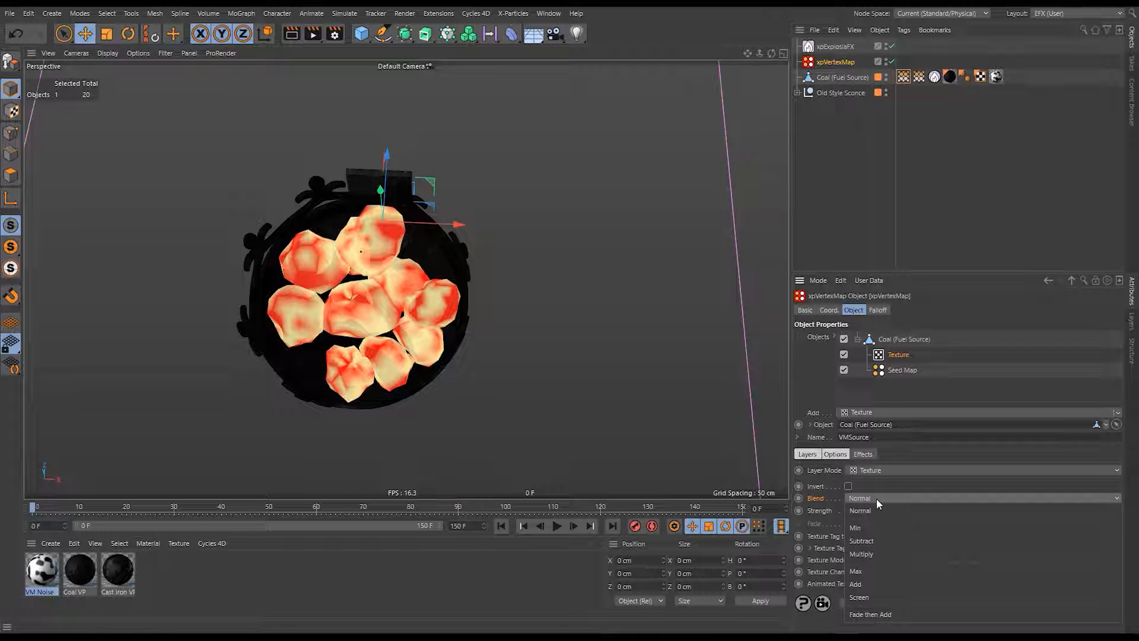
click(876, 540)
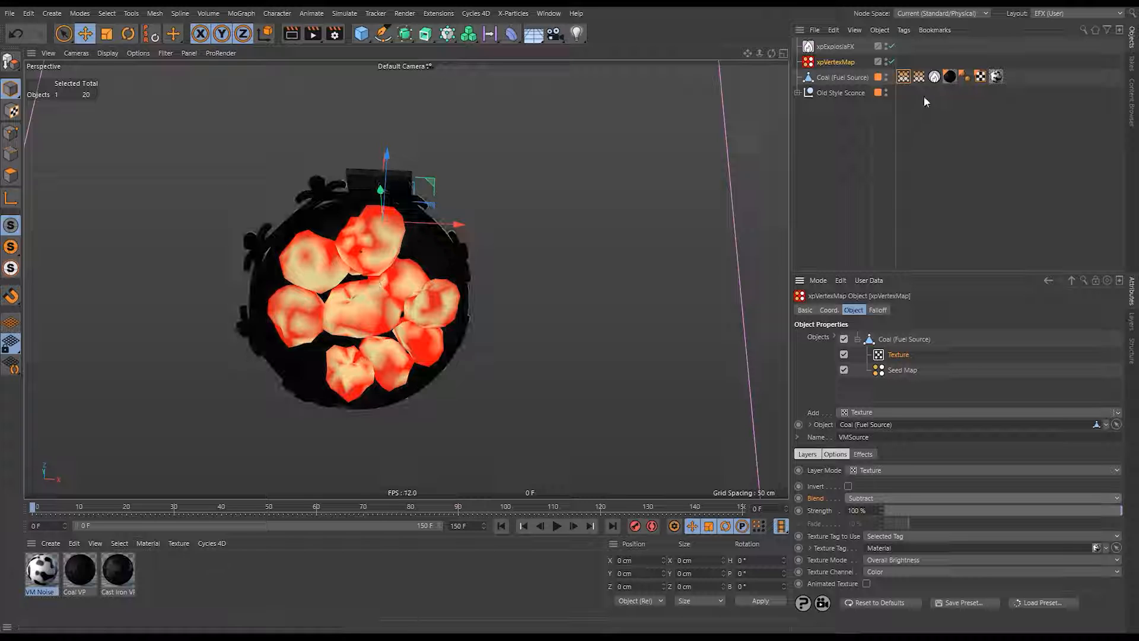
click(919, 77)
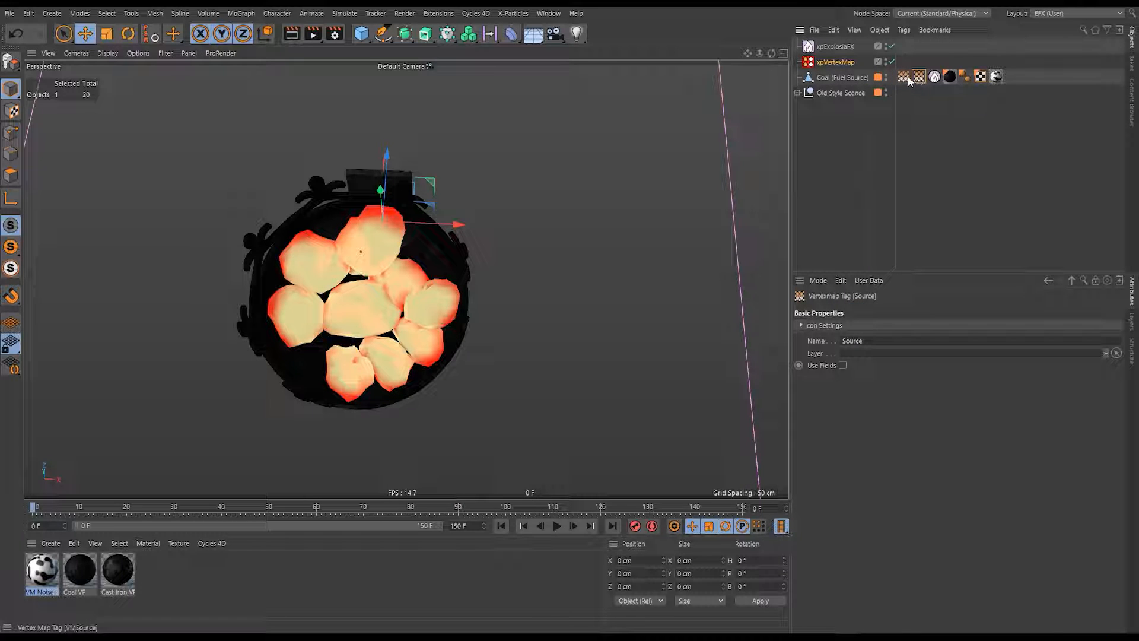
click(903, 77)
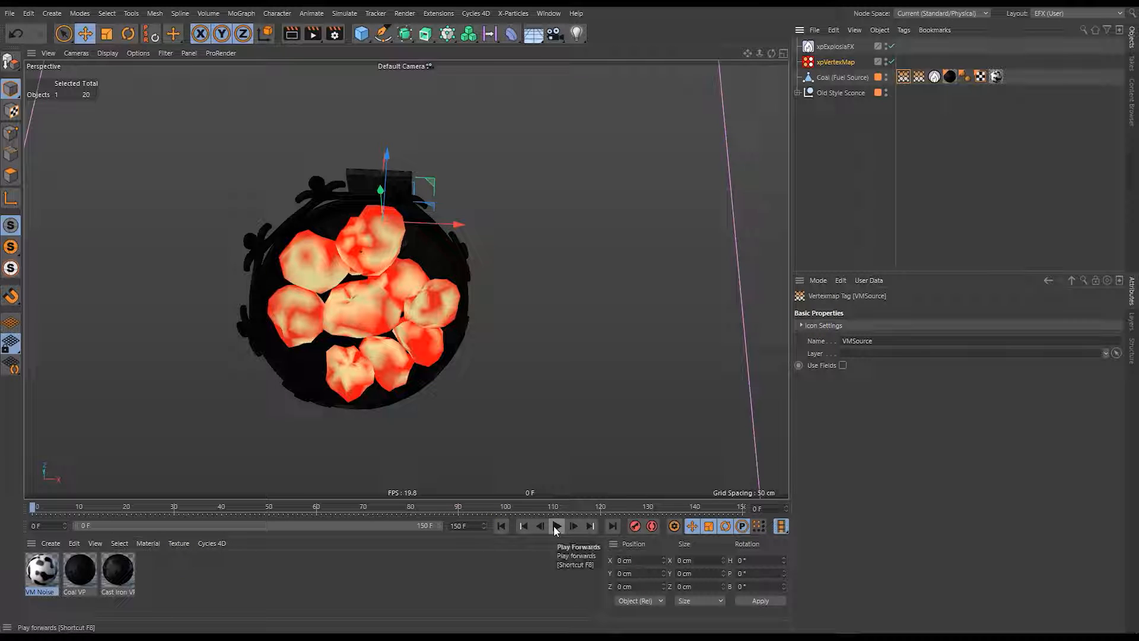
Link the VMSource vertex map as the custom tag for both Heat and Fuel in the coal's xpEFX Source tag.
click(934, 78)
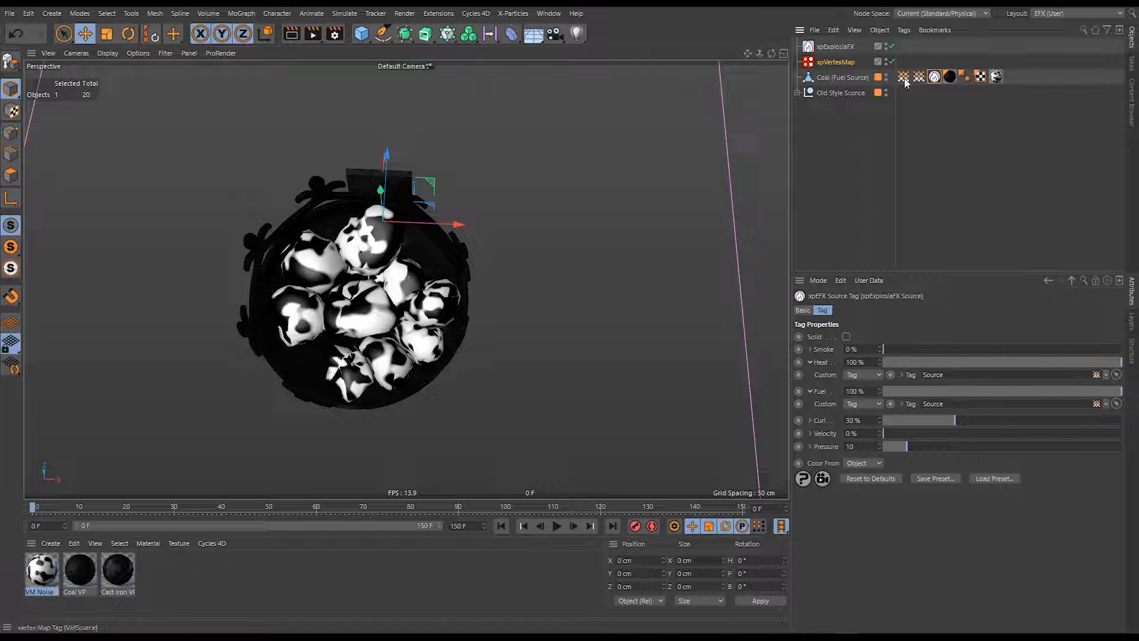
drag(903, 76, 935, 374)
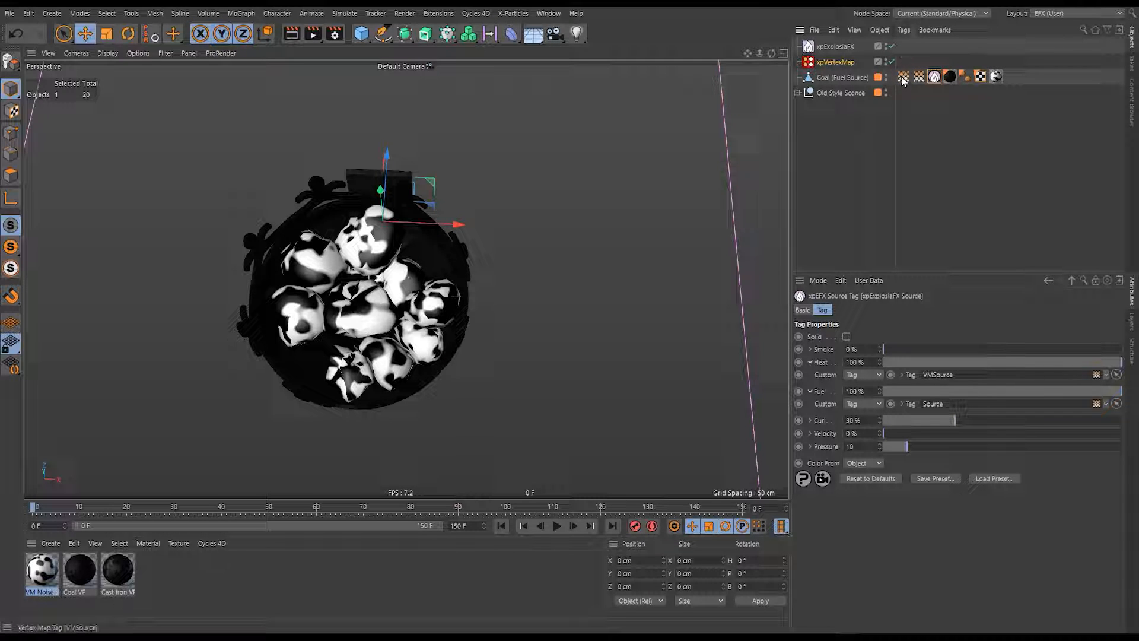
drag(924, 426, 934, 404)
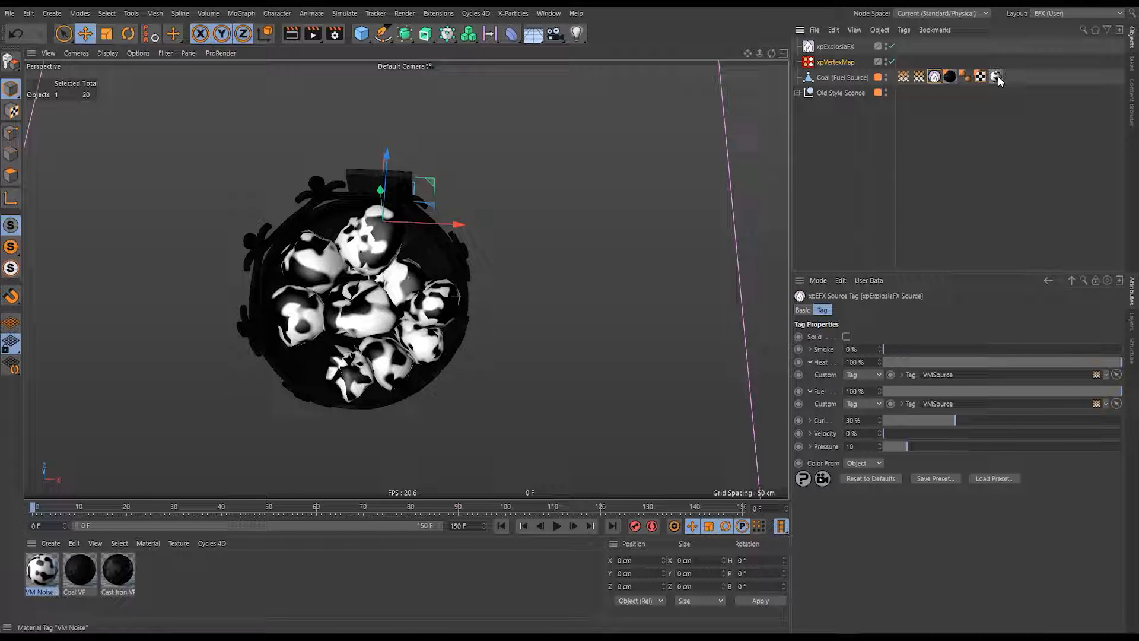
Move the VM Noise material tag ahead of the coal's own material tag and set its Selection to x.
drag(999, 82, 947, 79)
click(922, 349)
text(x)
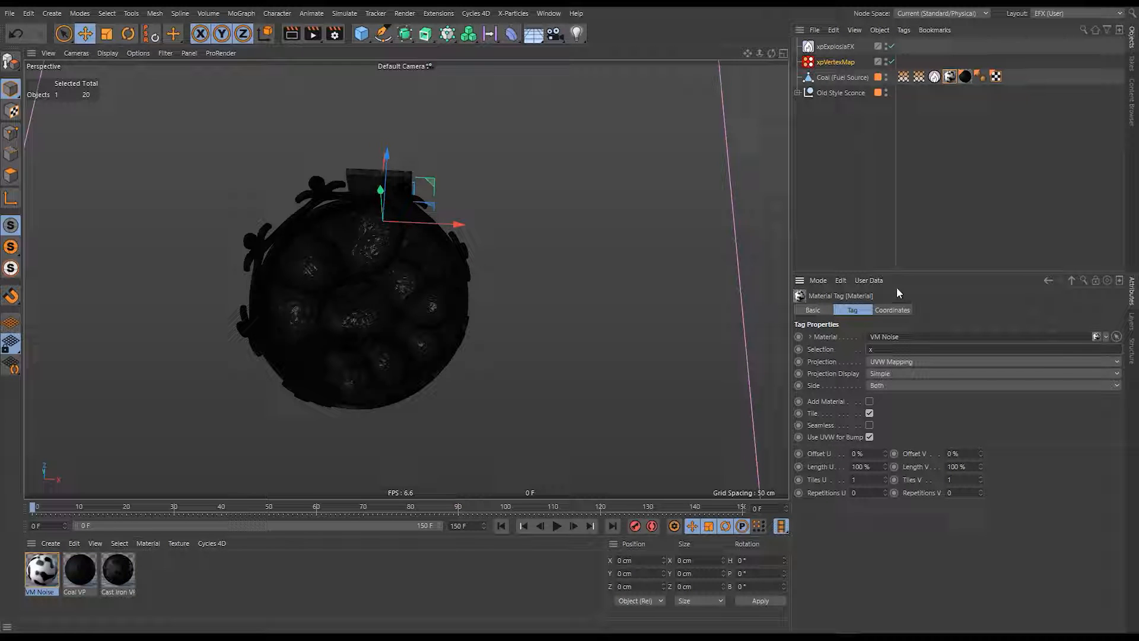
mouse_move(950, 77)
mouse_down()
mouse_move(975, 83)
mouse_move(953, 82)
mouse_up()
Inspect the VMSource vertex map on the coals from the front of the sconce.
alt+drag(363, 232, 569, 254)
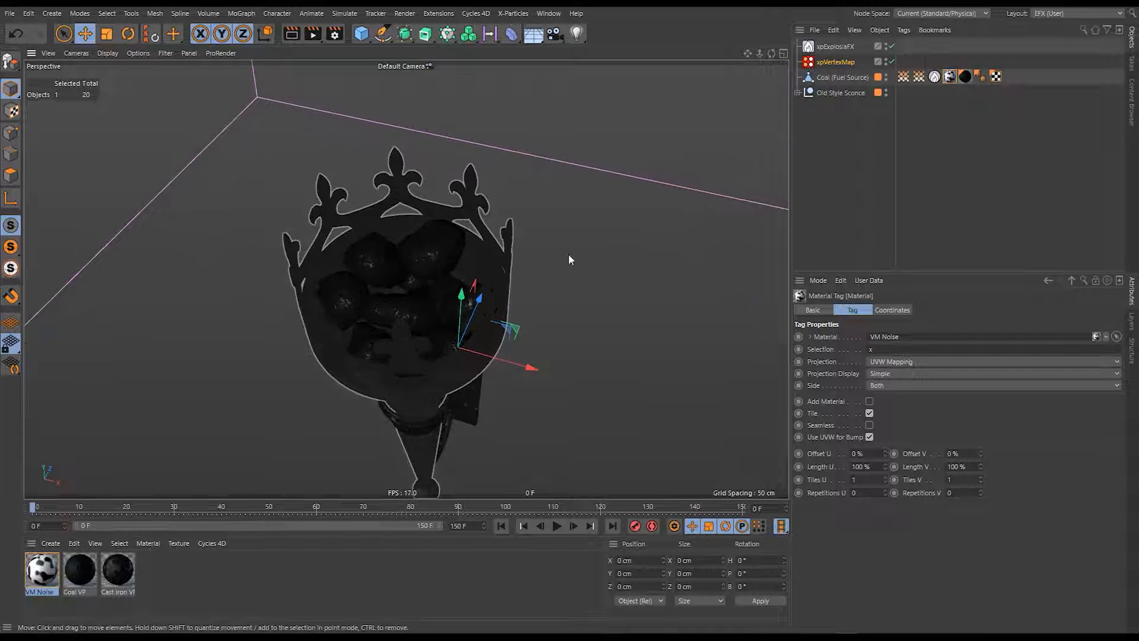
click(917, 123)
click(903, 76)
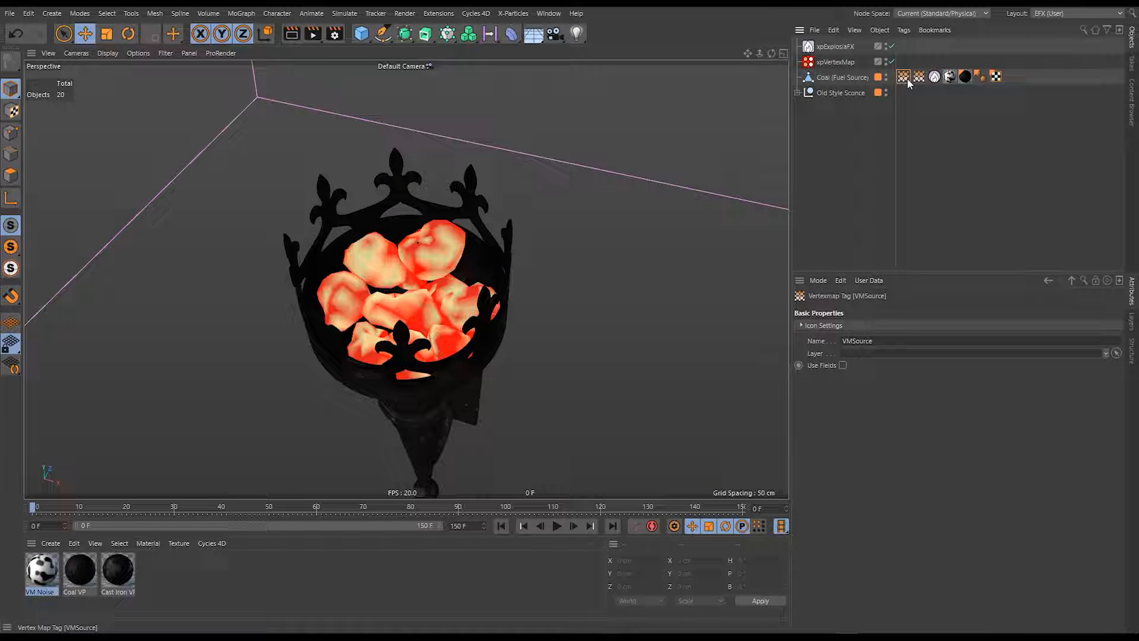
click(955, 142)
Play the simulation, examine the torch flames from several angles, stop at about frame 92, and rewind to frame 0.
click(558, 526)
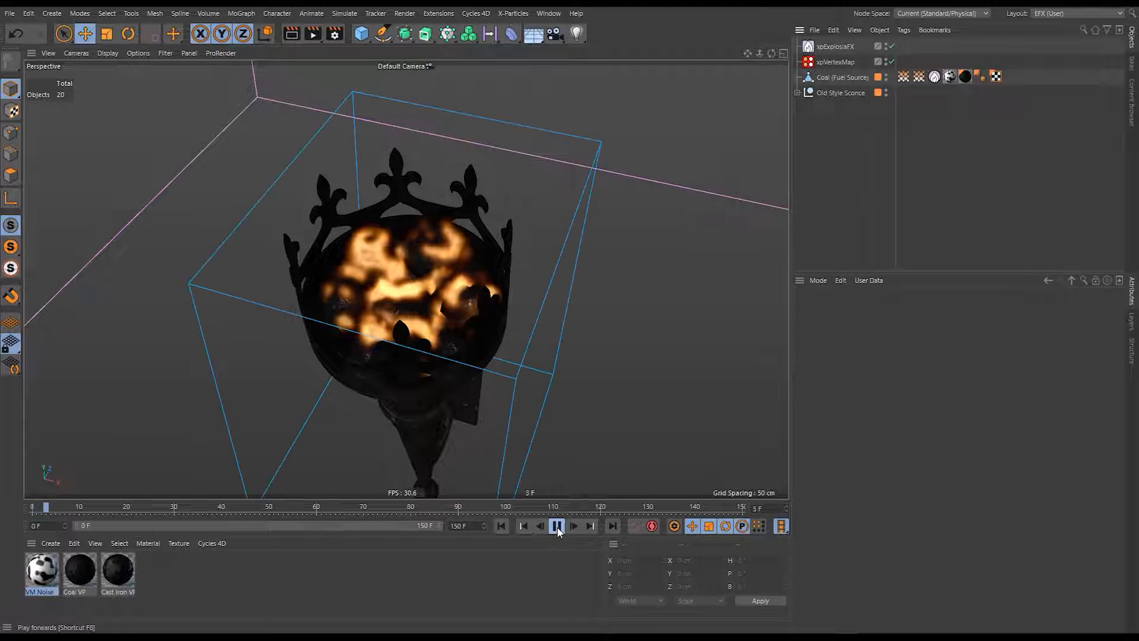
alt+drag(504, 451, 330, 271)
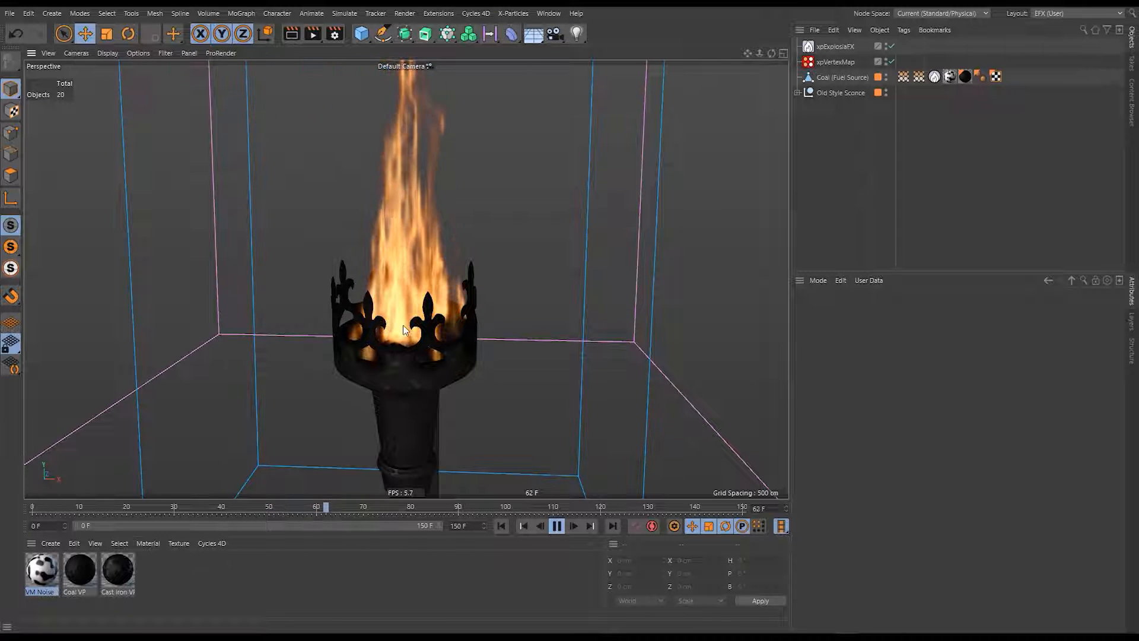
alt+drag(403, 325, 434, 357)
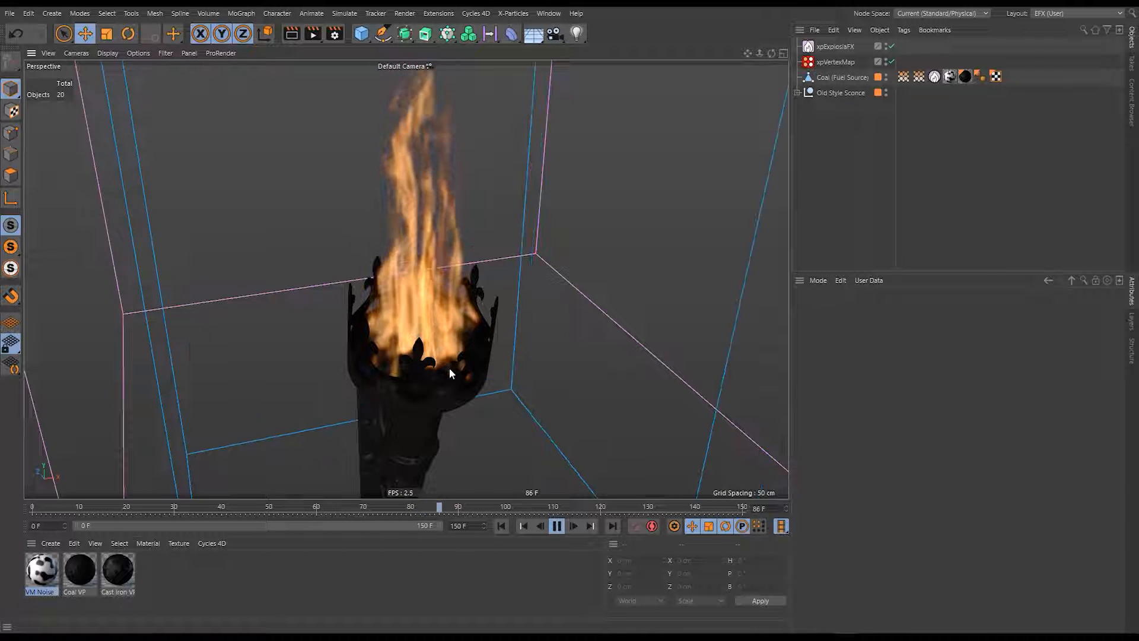
click(557, 529)
alt+drag(440, 350, 377, 366)
alt+right_drag(378, 367, 450, 297)
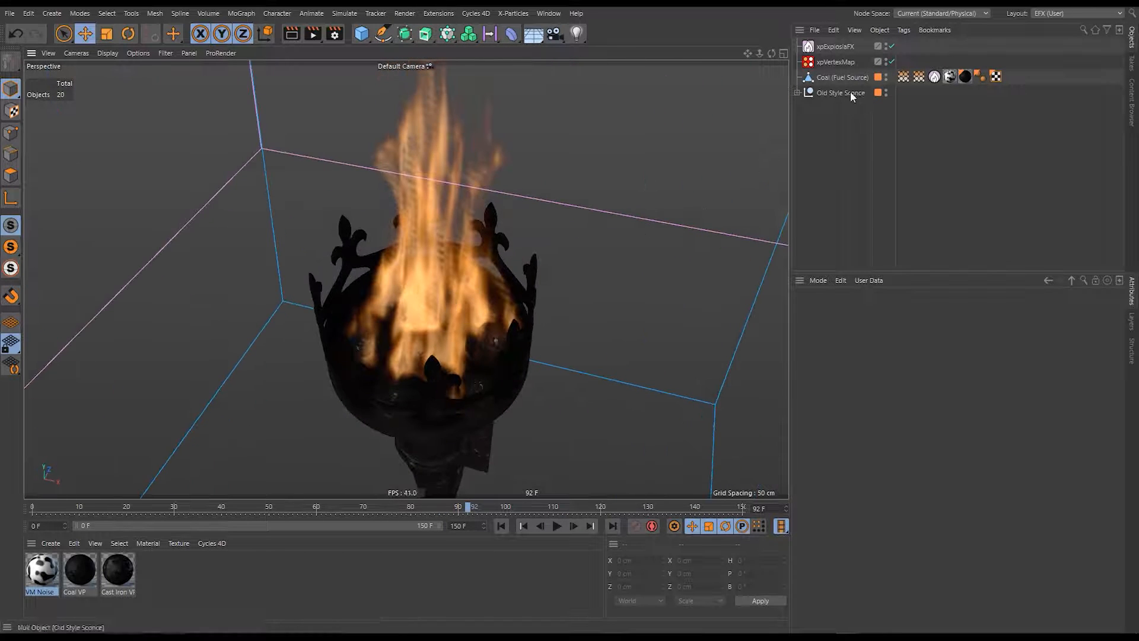
click(950, 76)
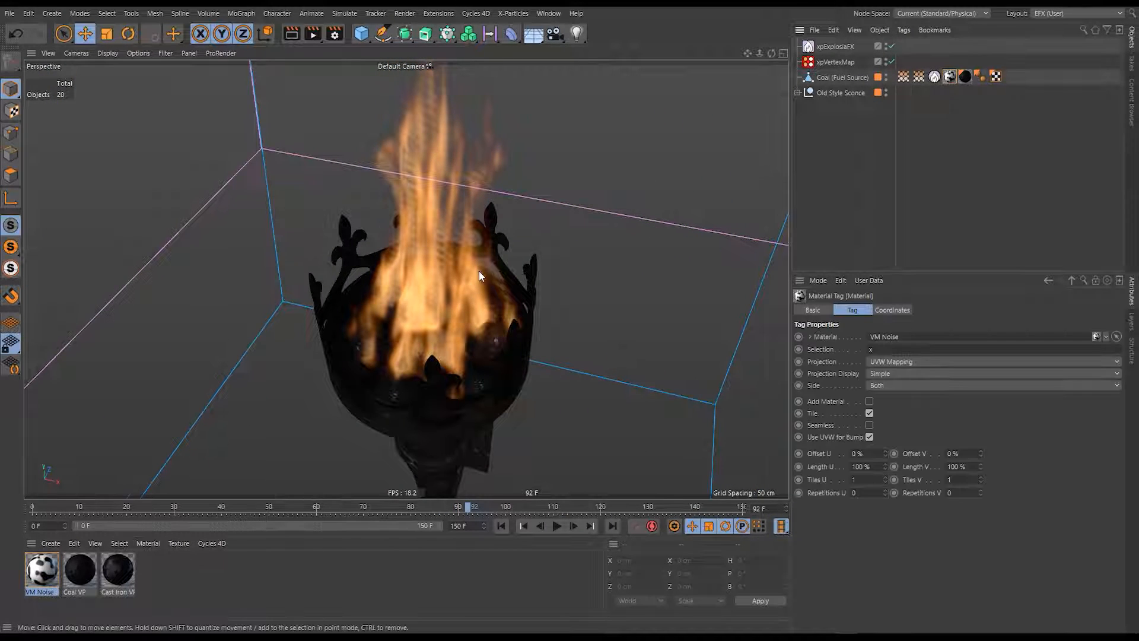
click(501, 526)
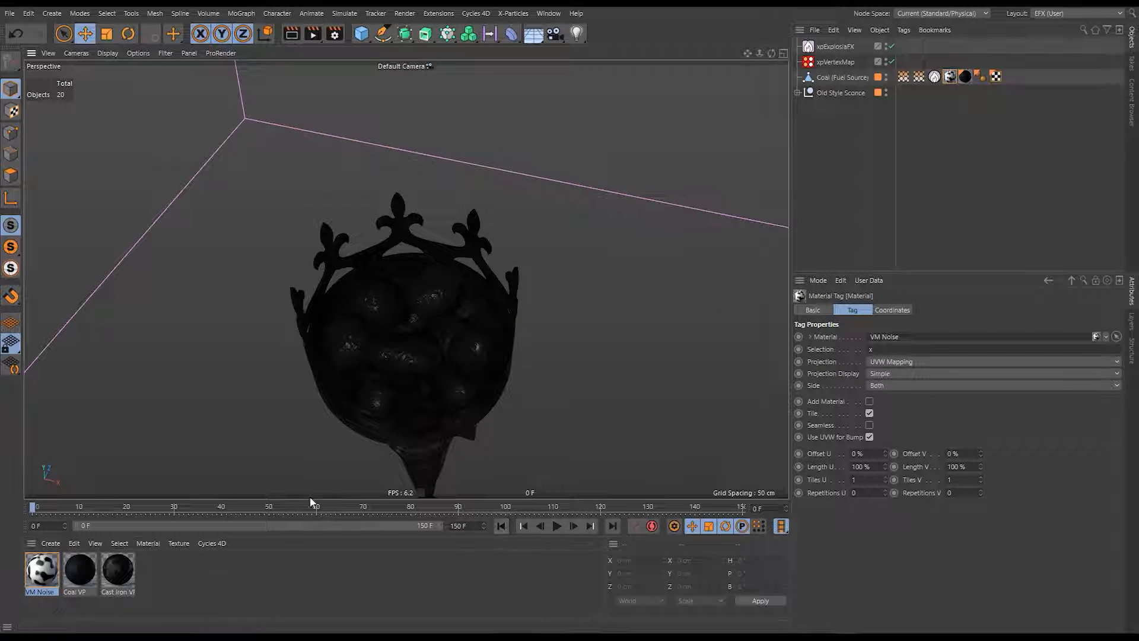
Display VMSource on the coals, set the Animation Speed of VM Noise's color noise shader to 1, and play the simulation to frame 19.
double_click(41, 570)
drag(415, 73, 837, 108)
click(903, 76)
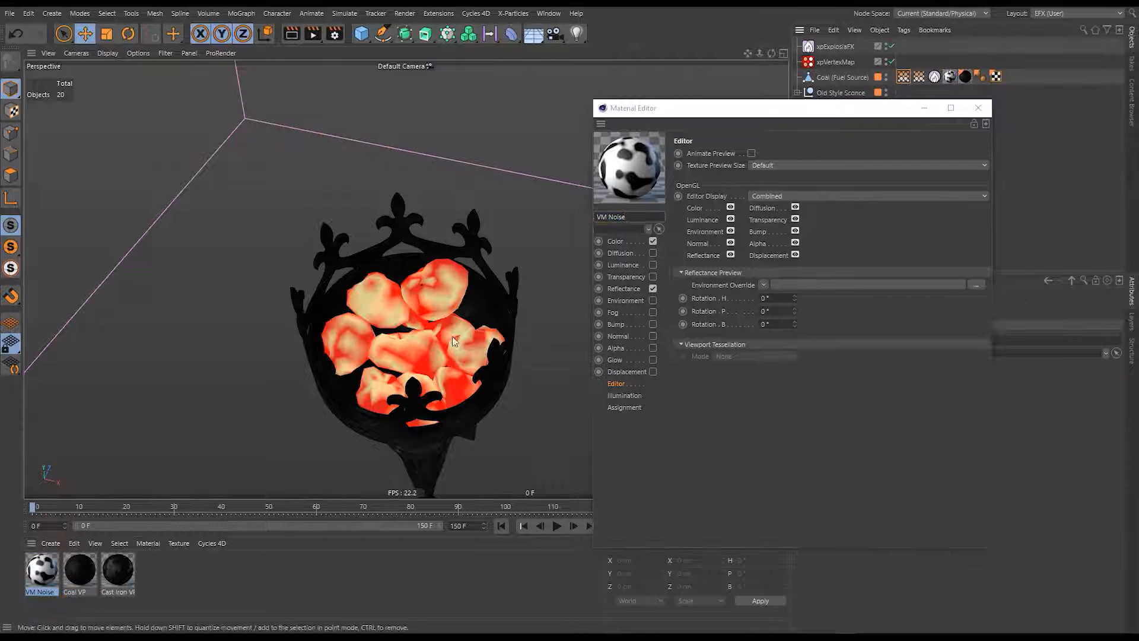
alt+drag(481, 325, 391, 323)
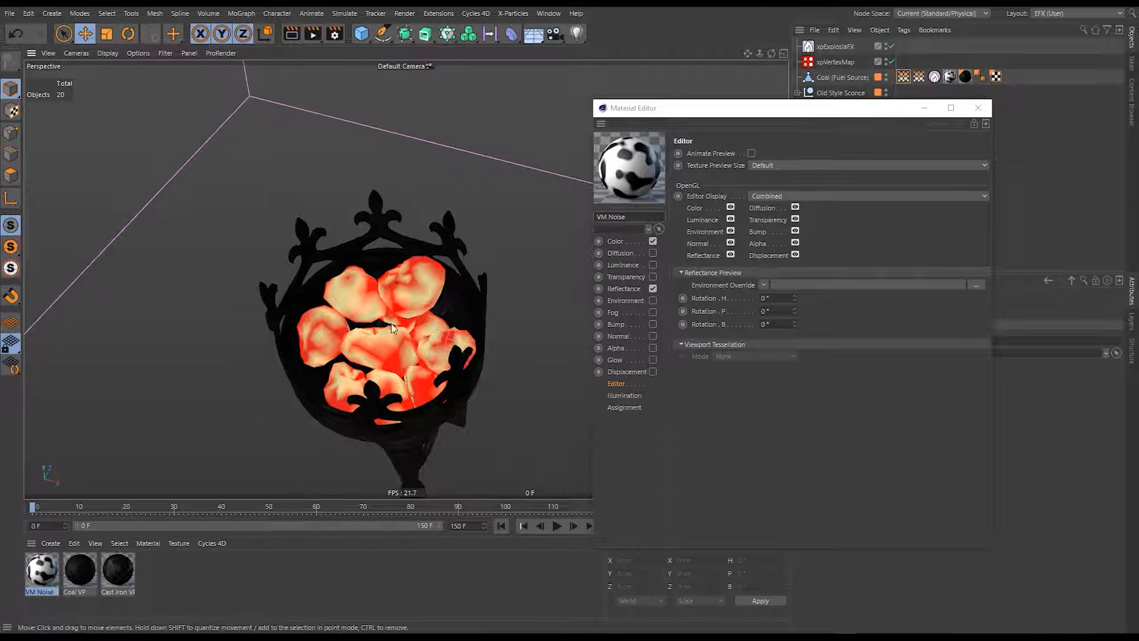
click(623, 241)
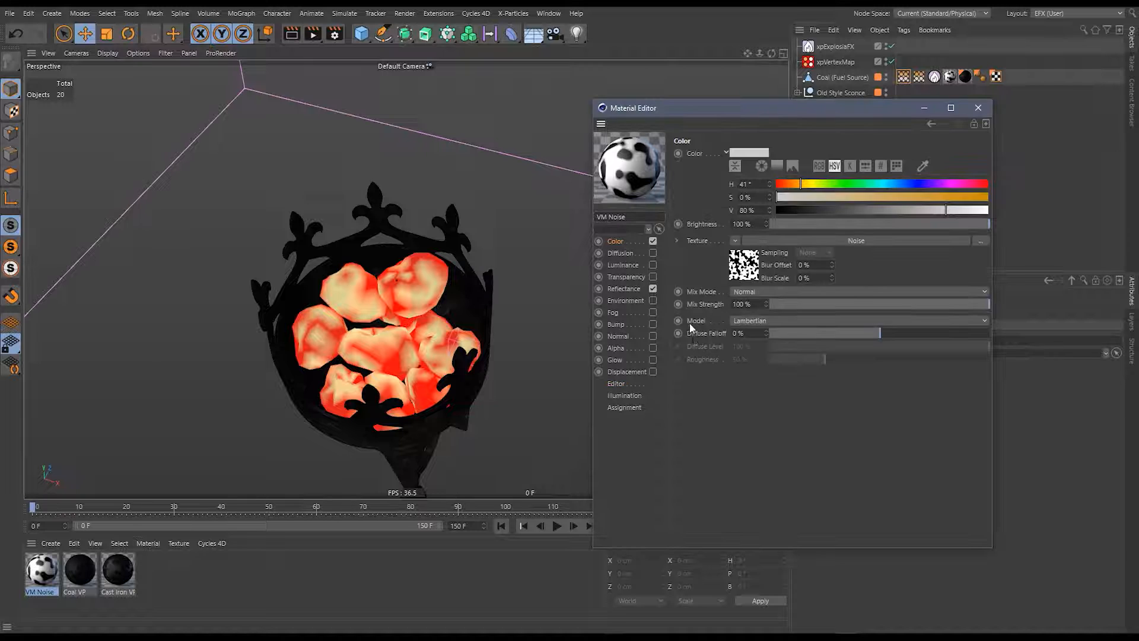
click(744, 270)
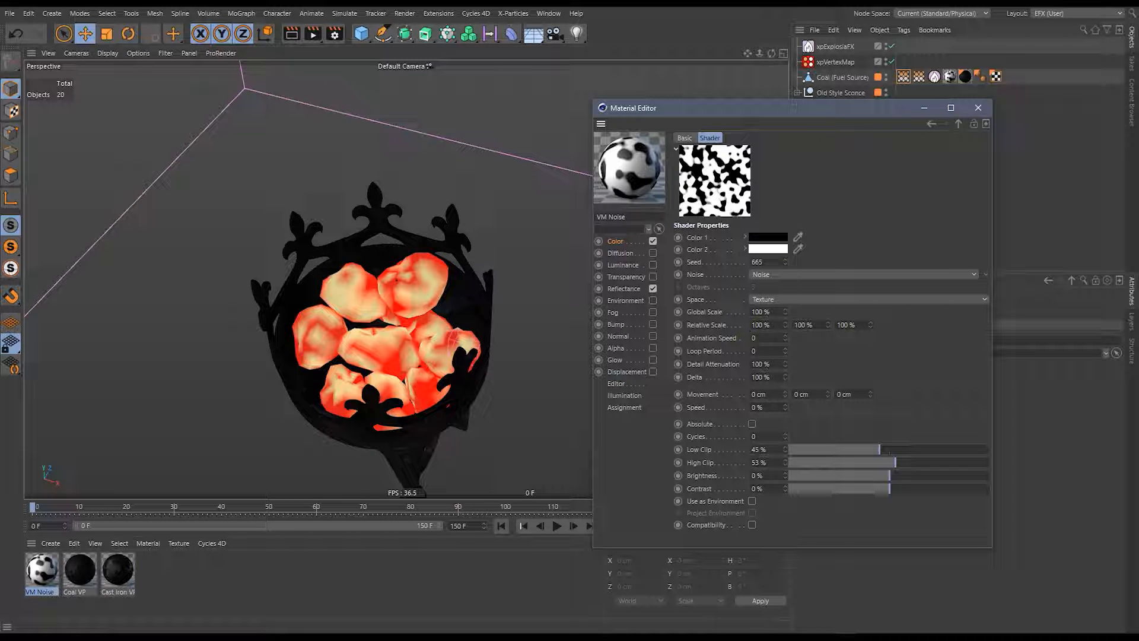
drag(791, 109, 846, 57)
click(556, 526)
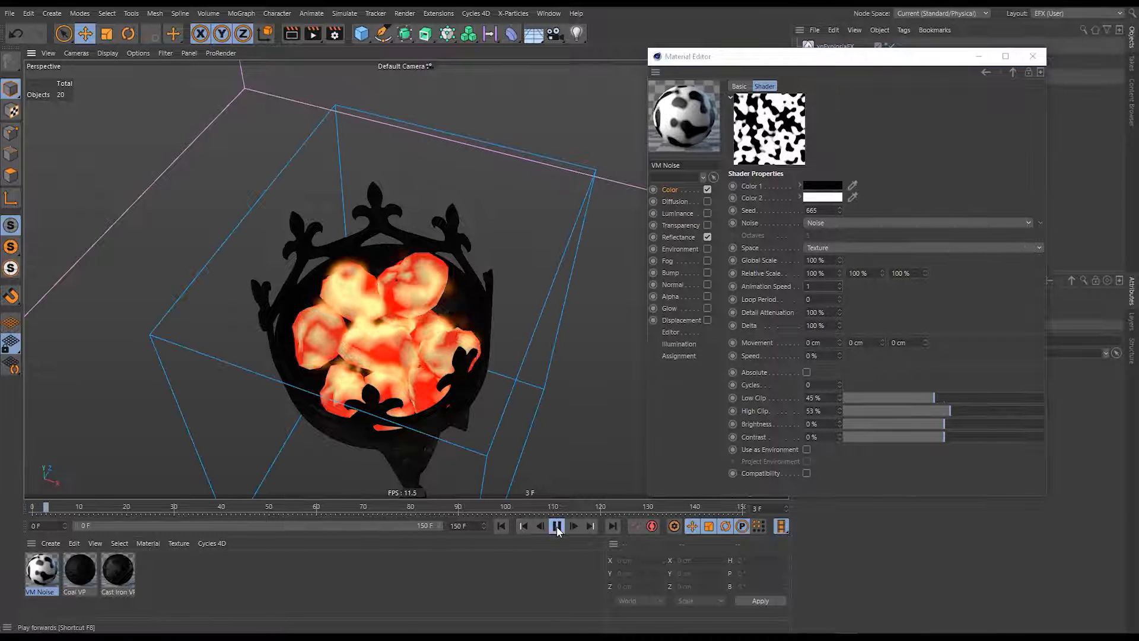
click(557, 525)
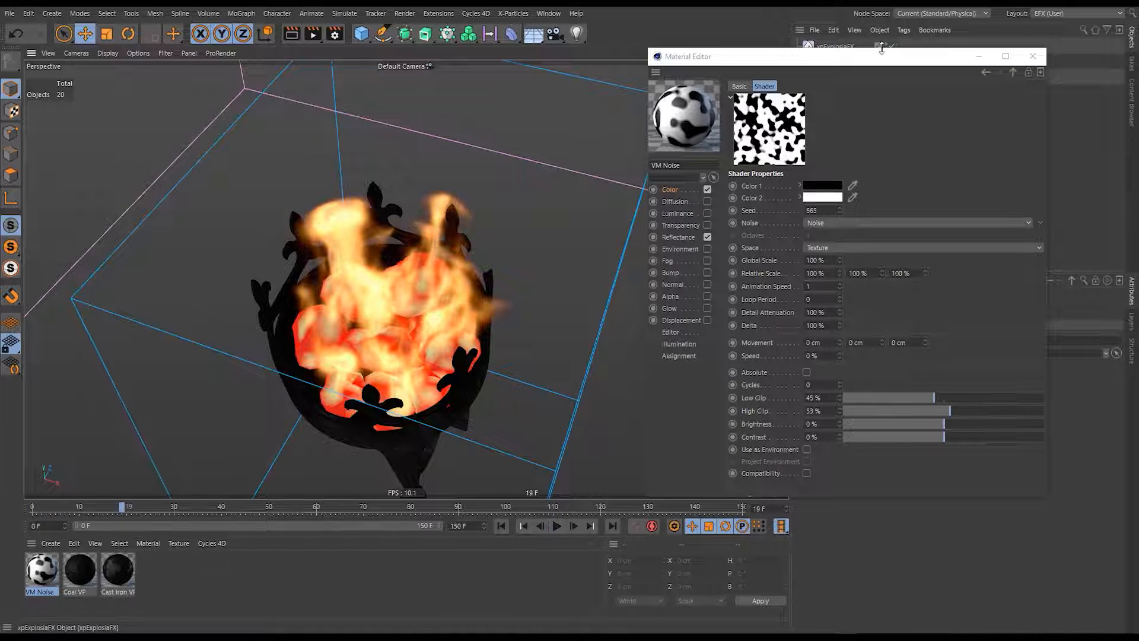
Disable xpExplosiaFX, play the coals' vertex map on its own, and turn on the animated preview of the noise shader.
mouse_move(883, 56)
mouse_down()
mouse_move(880, 105)
mouse_move(868, 57)
mouse_up()
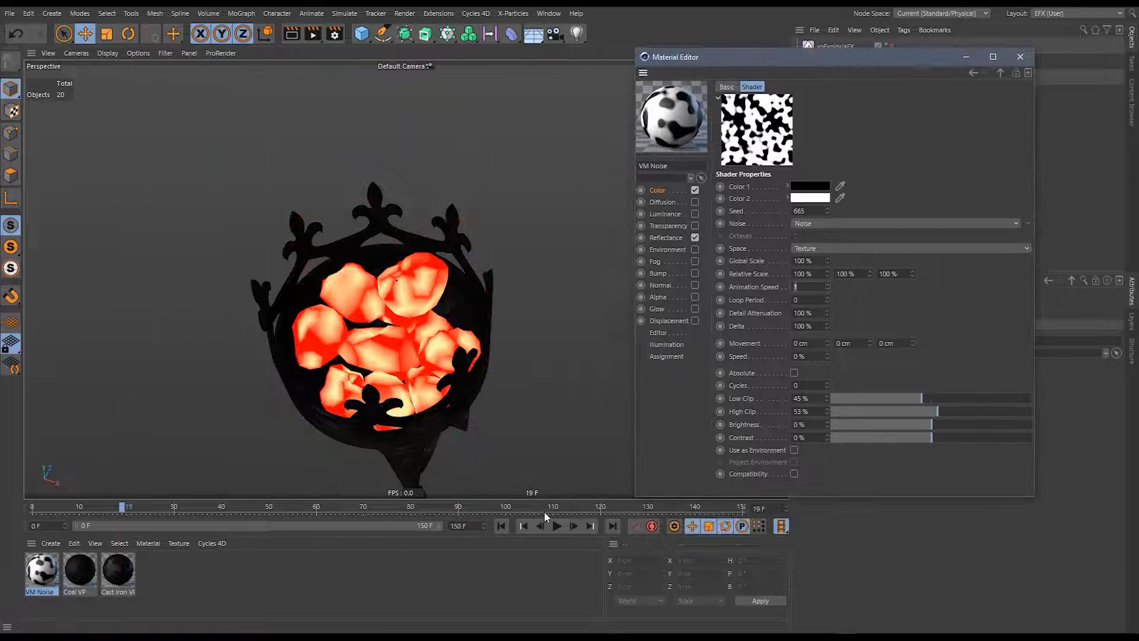
click(557, 526)
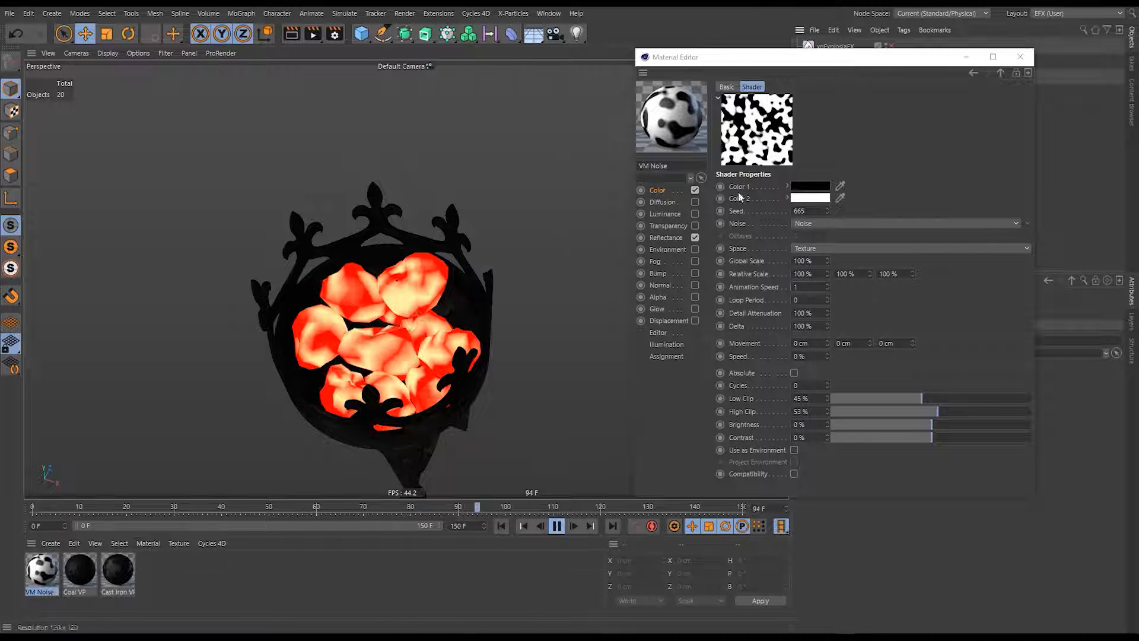
right_click(755, 123)
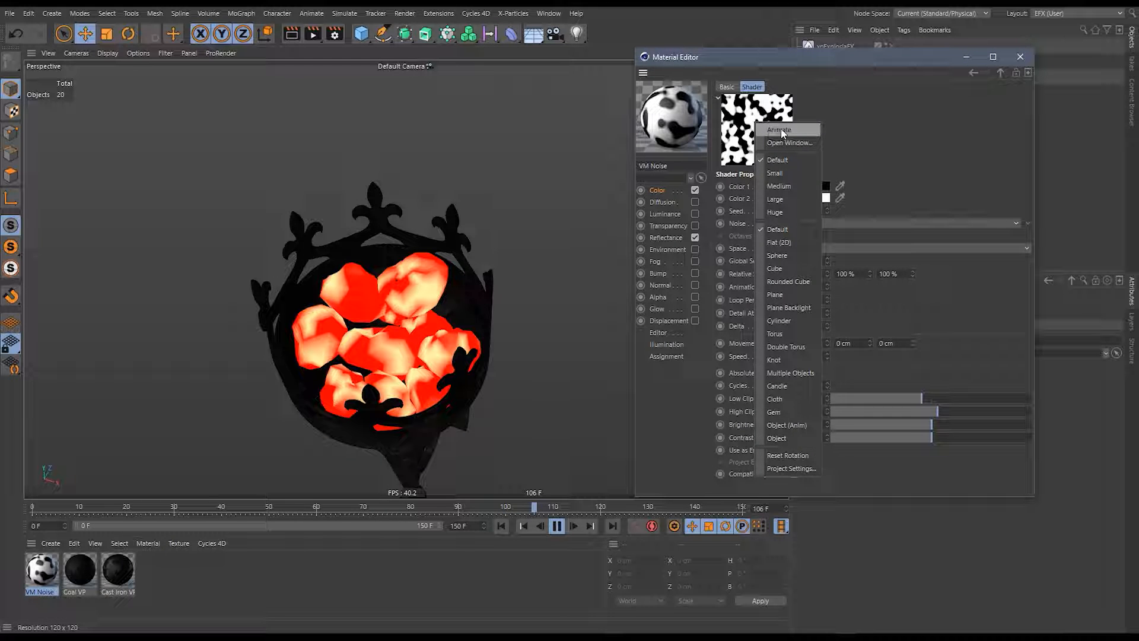
click(779, 130)
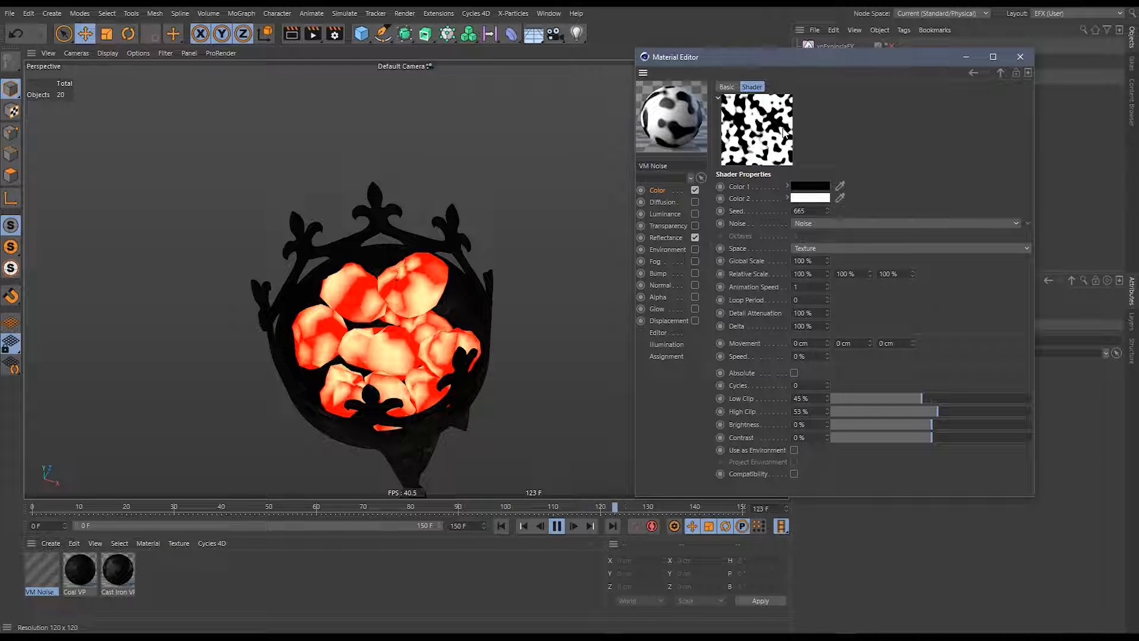
click(557, 526)
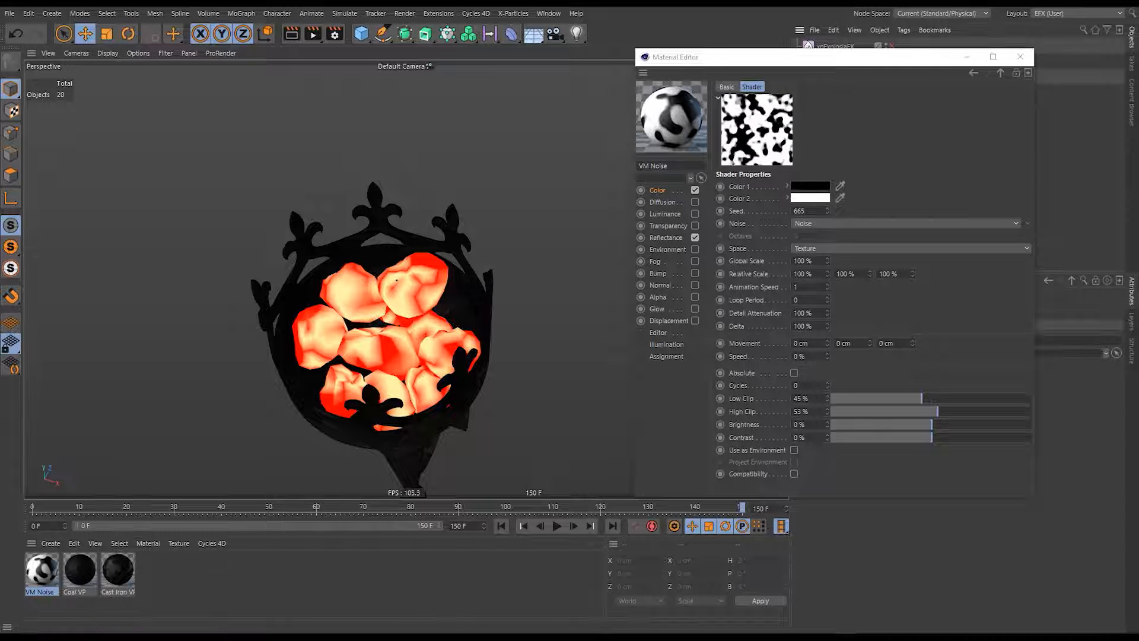
Try a noise Global Scale of 200 %, replay the animation from frame 0, and restore the scale to 100 %.
click(804, 260)
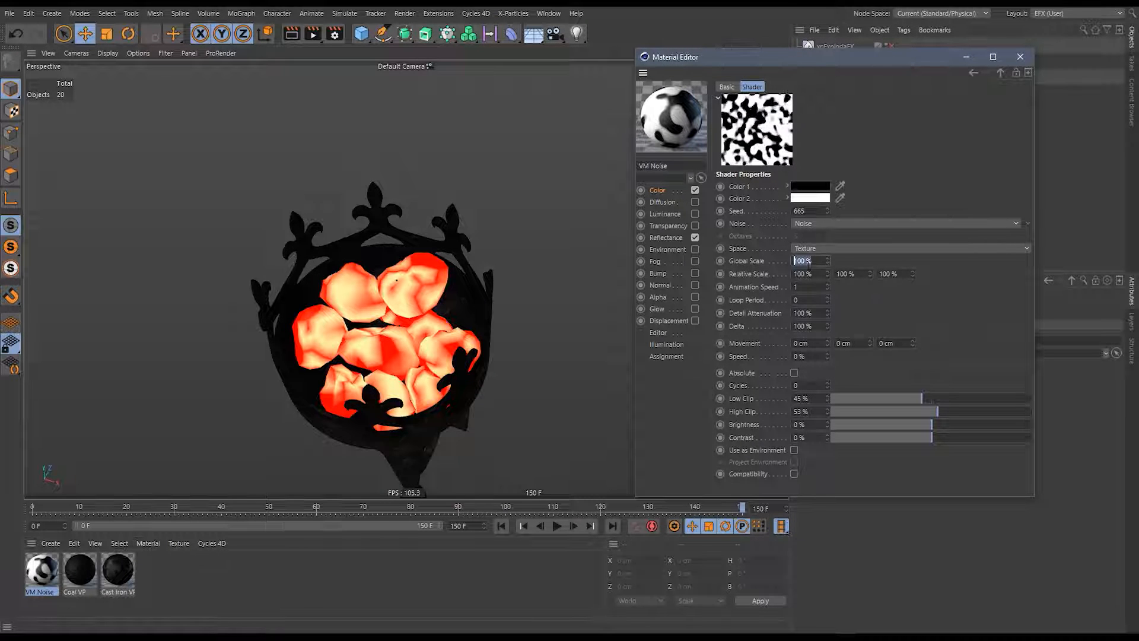
text(200)
key(Return)
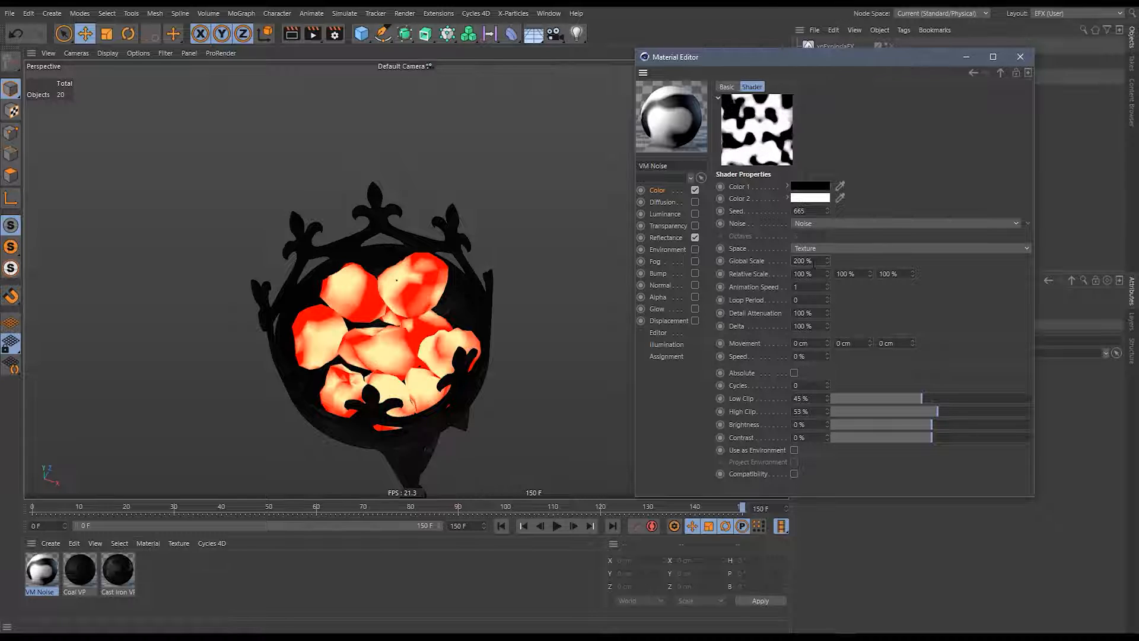
click(501, 527)
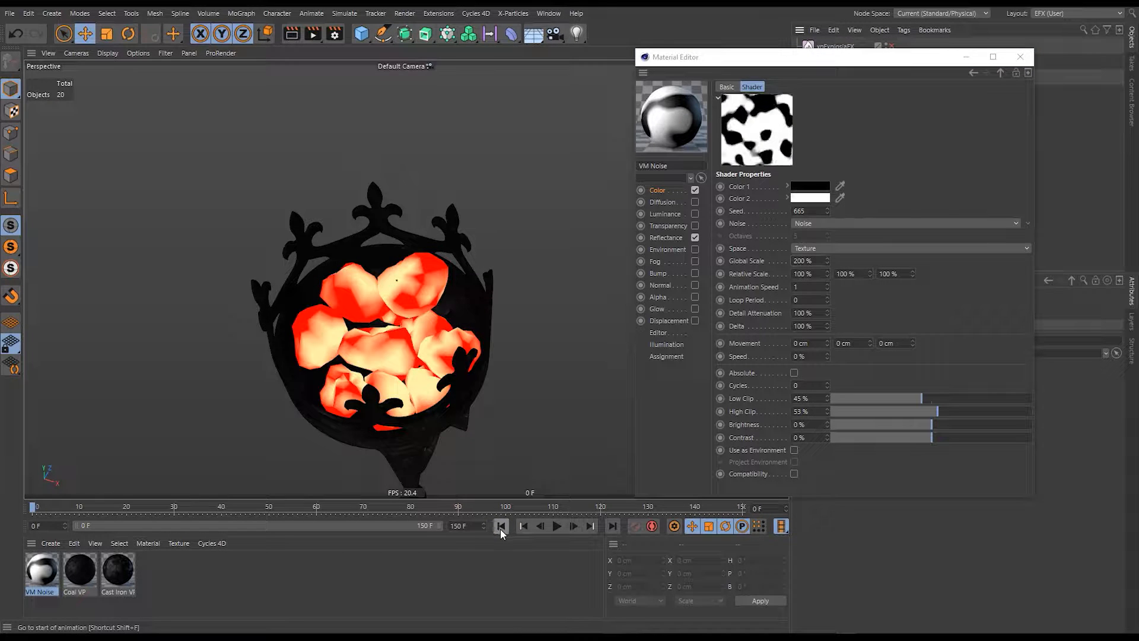
click(557, 526)
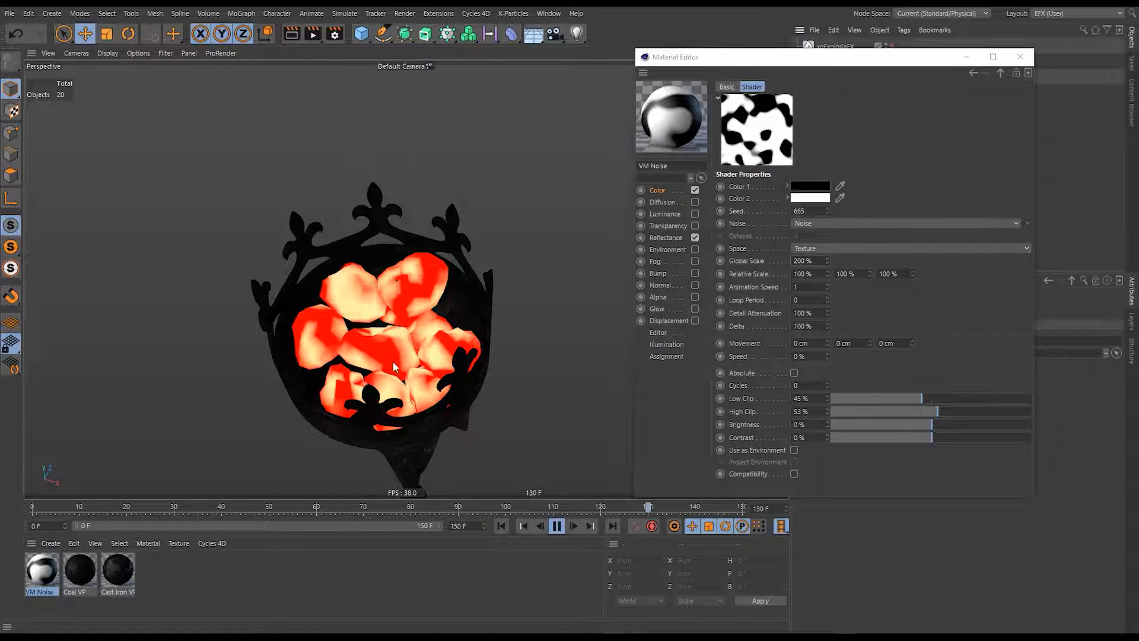
click(811, 260)
text(100)
key(Return)
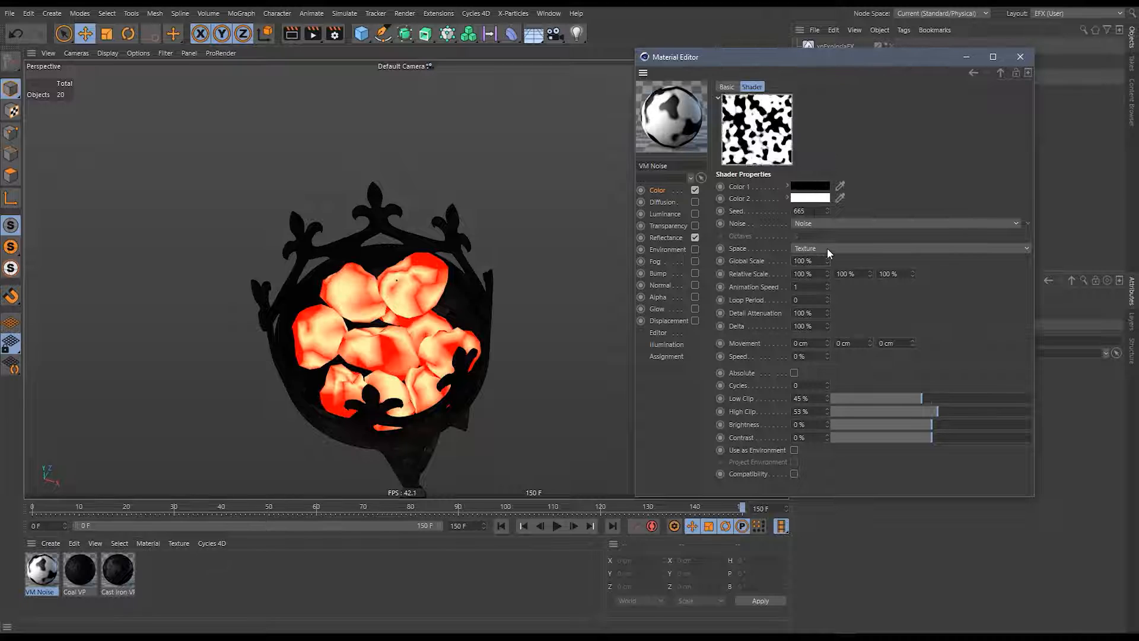
Set the noise shader's Seed to 687 and close the VM Noise material.
drag(827, 211, 828, 199)
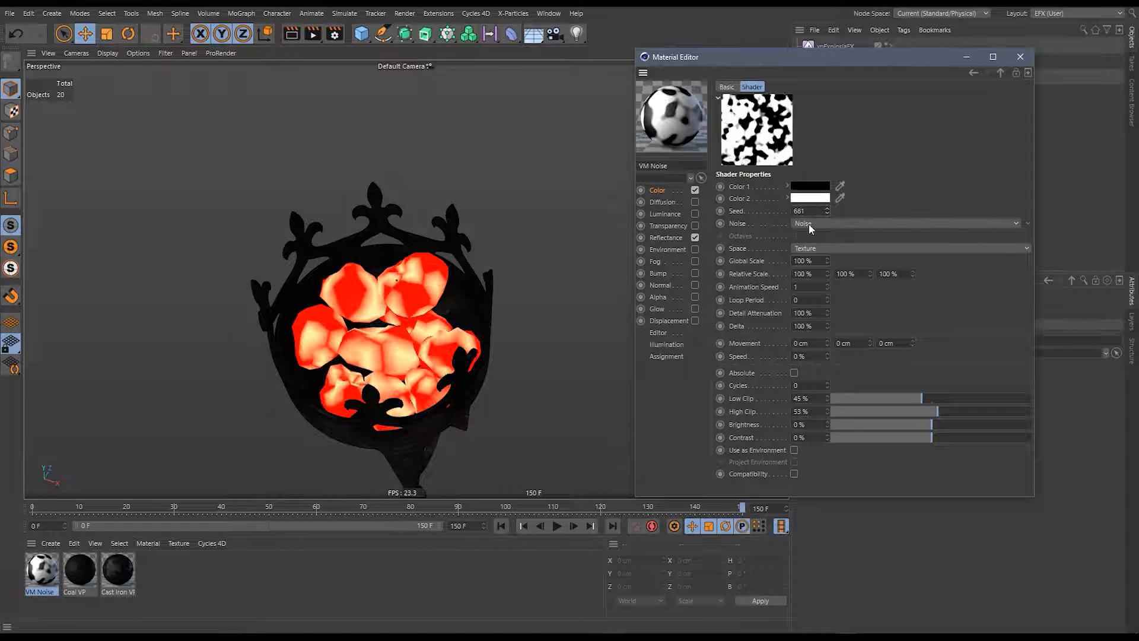
click(827, 210)
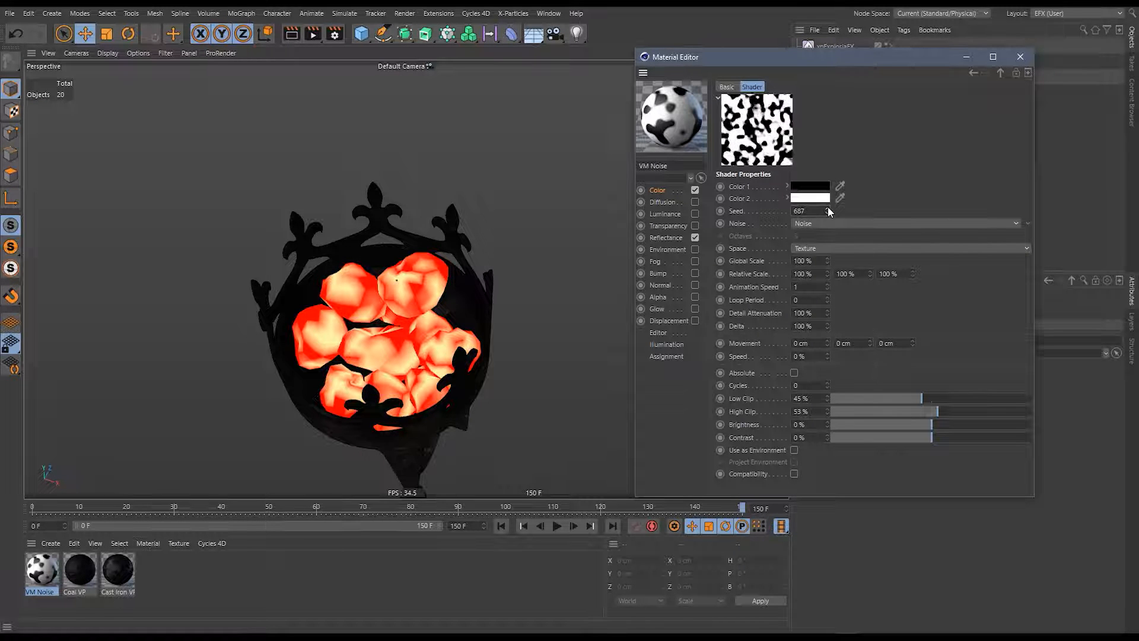
click(1020, 60)
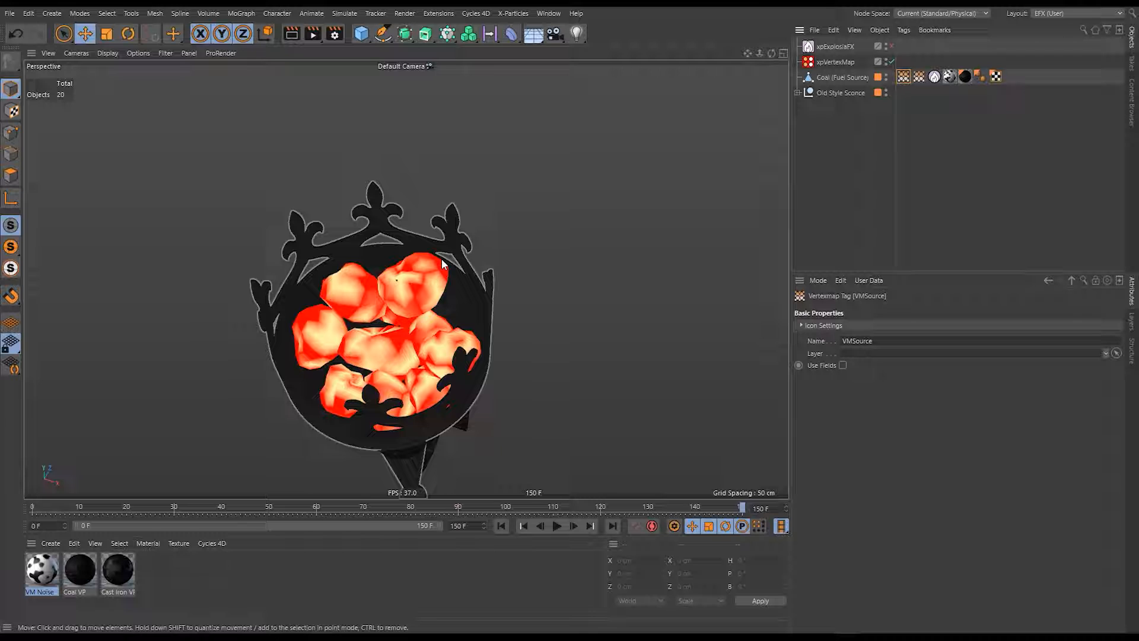
Link VMSource to the Vertex Map shader in the Fusion base channel of the Colorizer in Coal VP's Luminance.
double_click(81, 568)
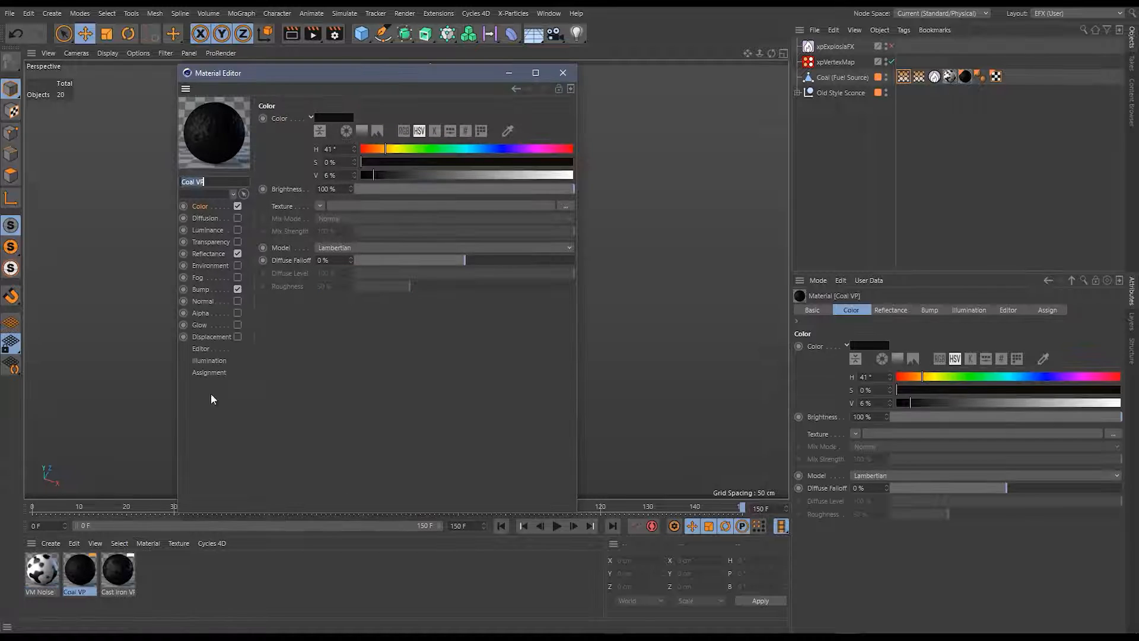
drag(411, 83, 639, 80)
click(435, 227)
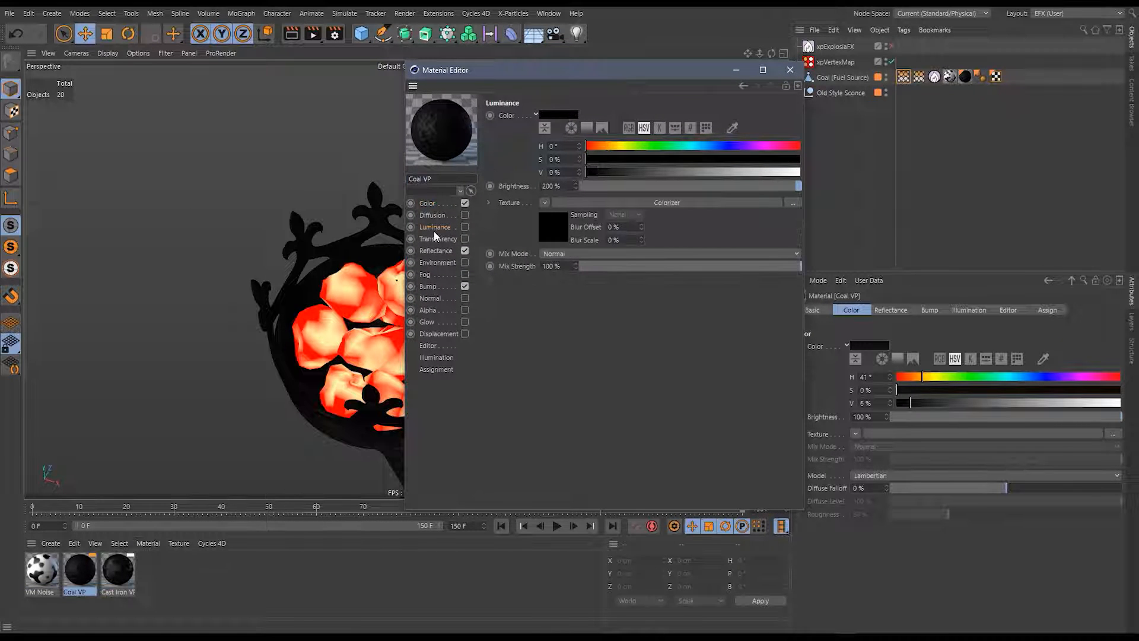
click(552, 226)
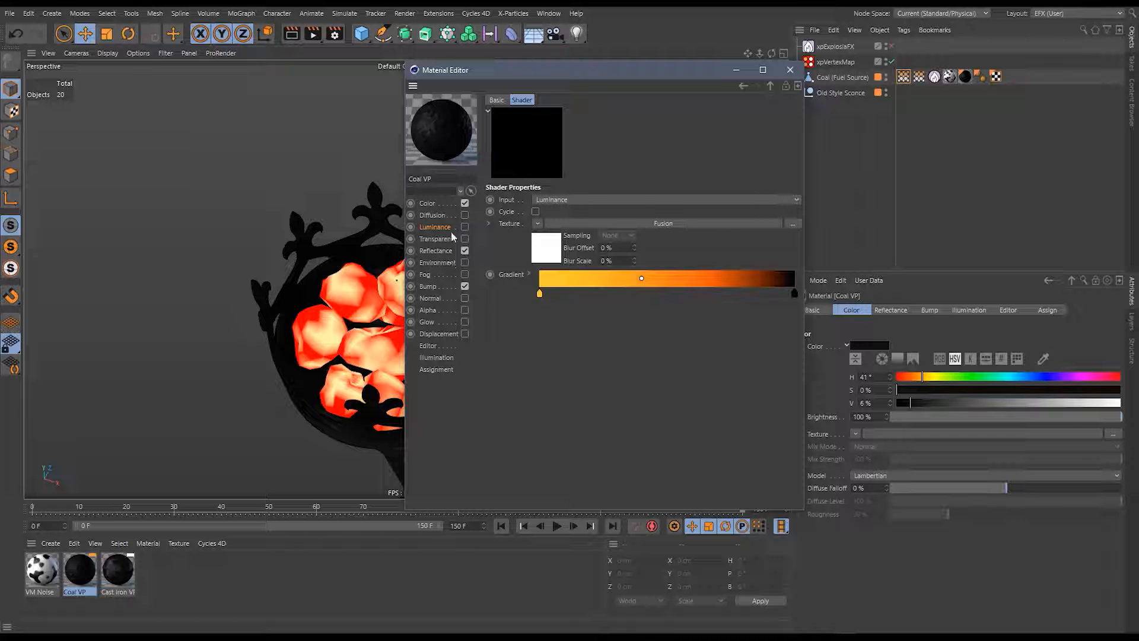
click(547, 250)
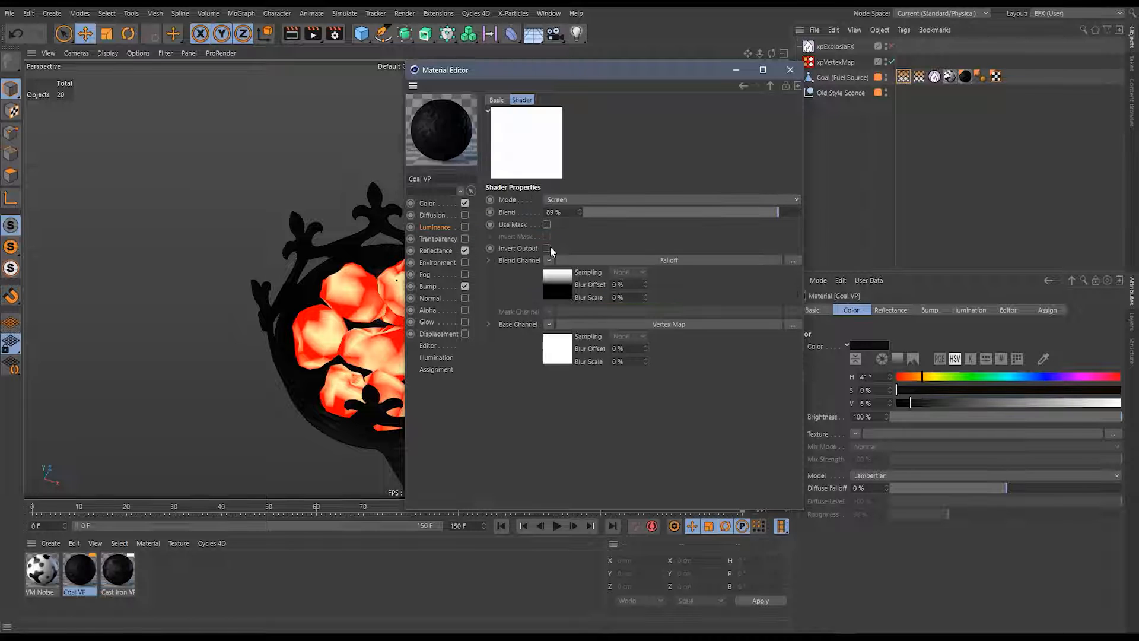
click(558, 354)
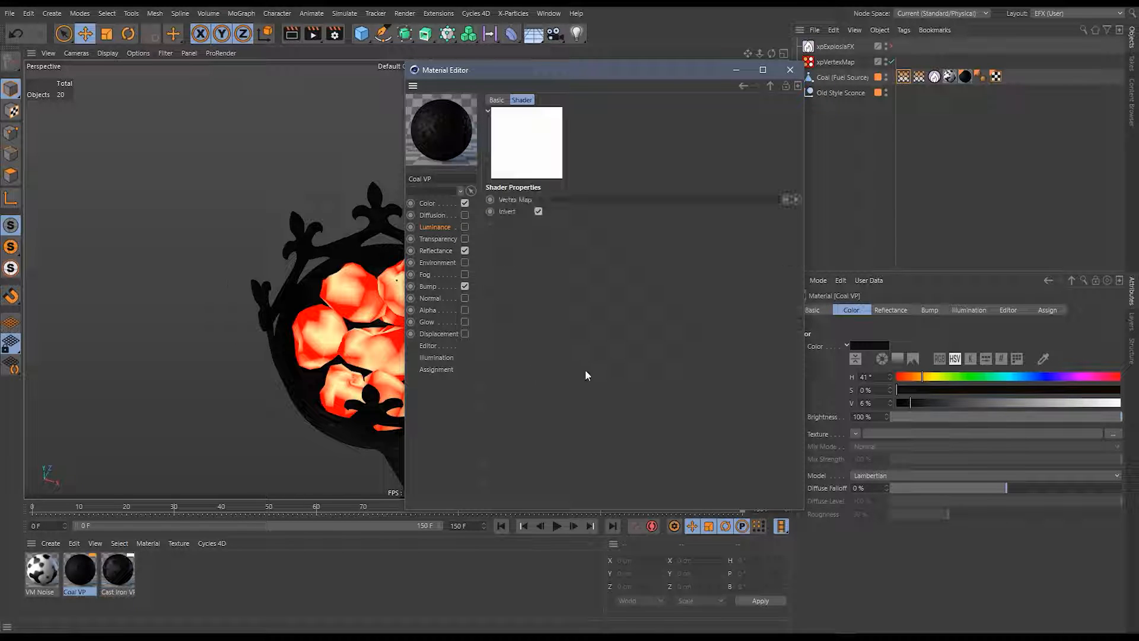
drag(903, 76, 906, 92)
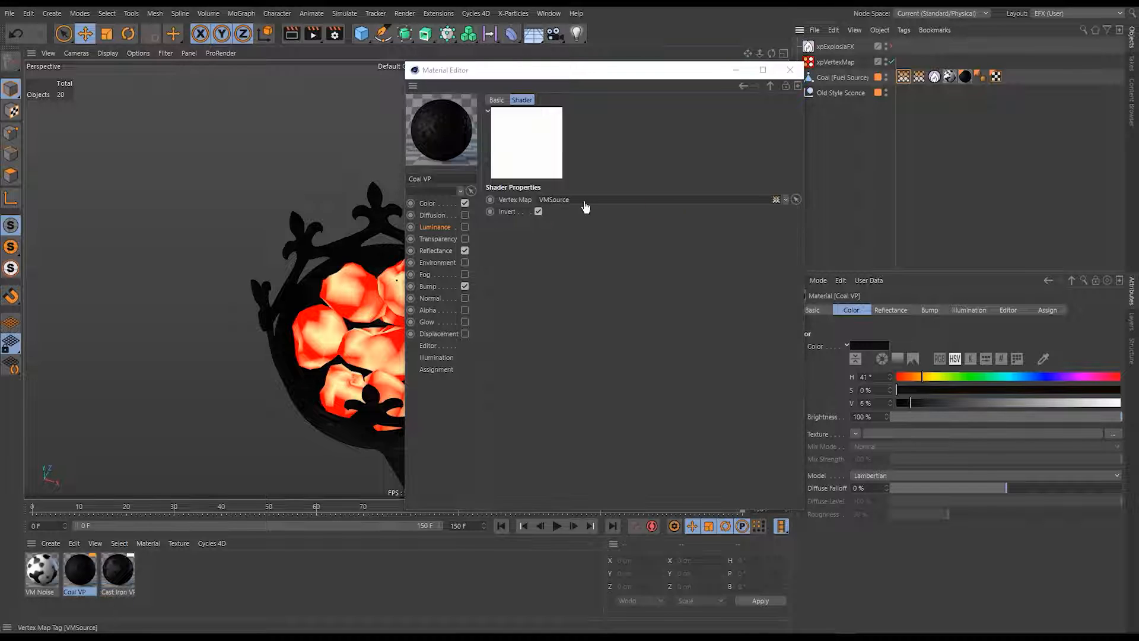
drag(585, 206, 585, 206)
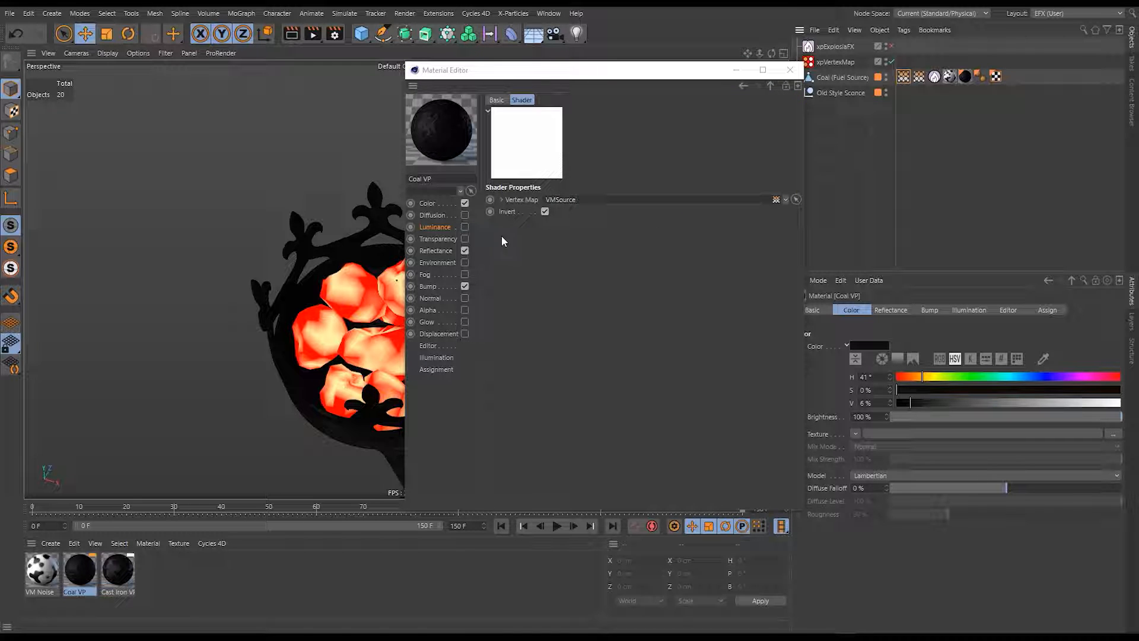
Enable the Luminance channel of Coal VP, deselect the vertex map tag to show the glowing coals, and close the material.
click(465, 227)
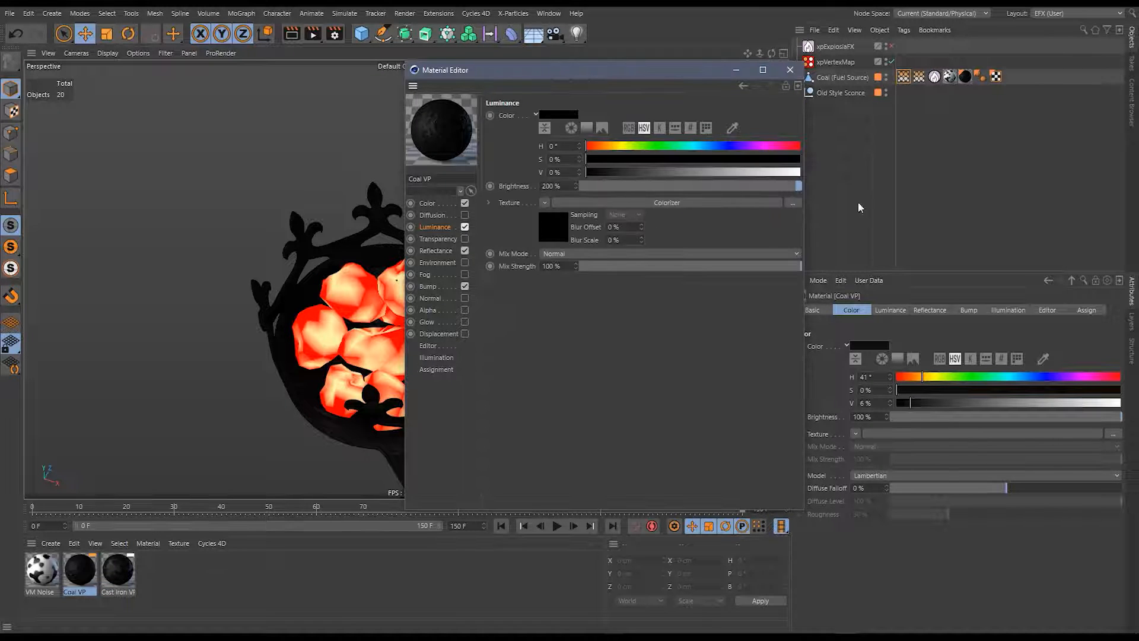
click(849, 168)
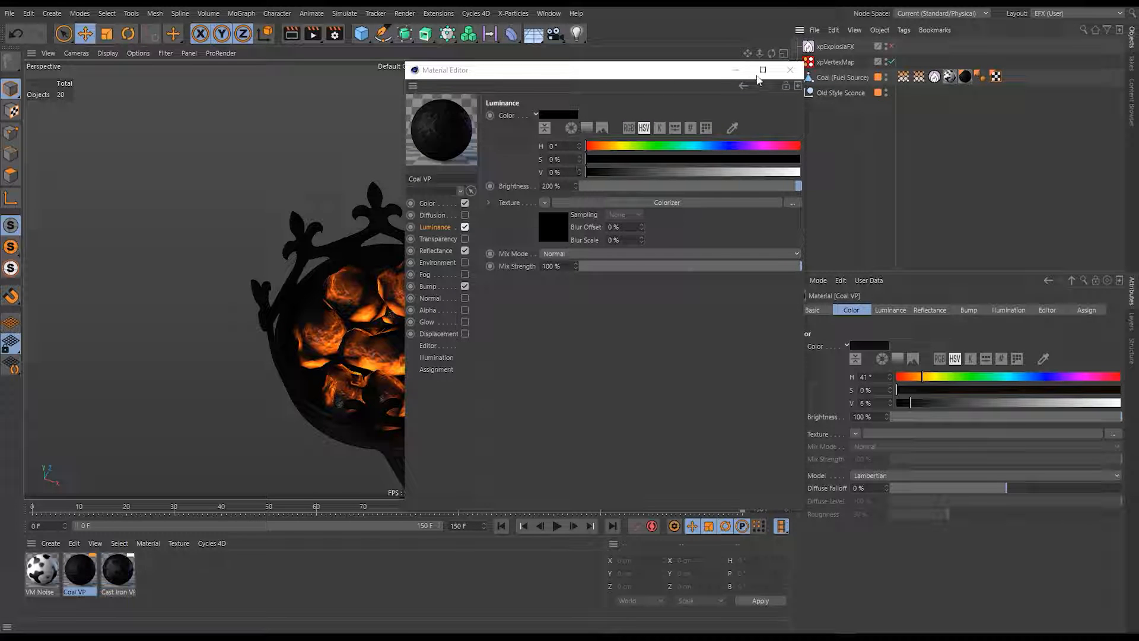
click(790, 70)
Play the animation from frame 0 to examine the changing glow on the coals.
click(557, 525)
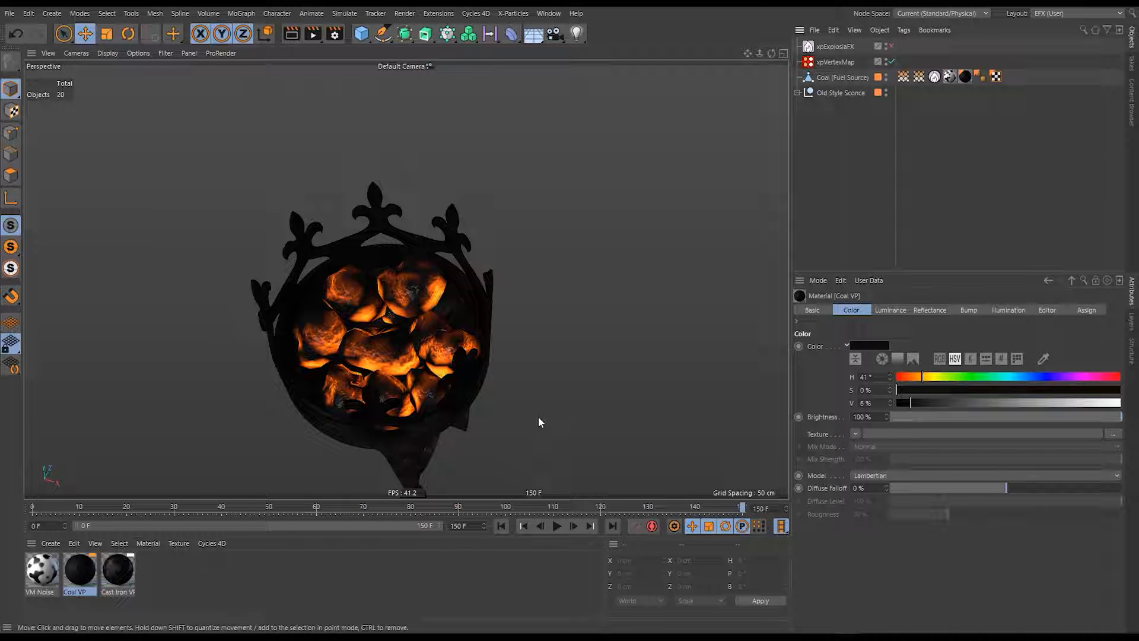
click(523, 525)
click(556, 525)
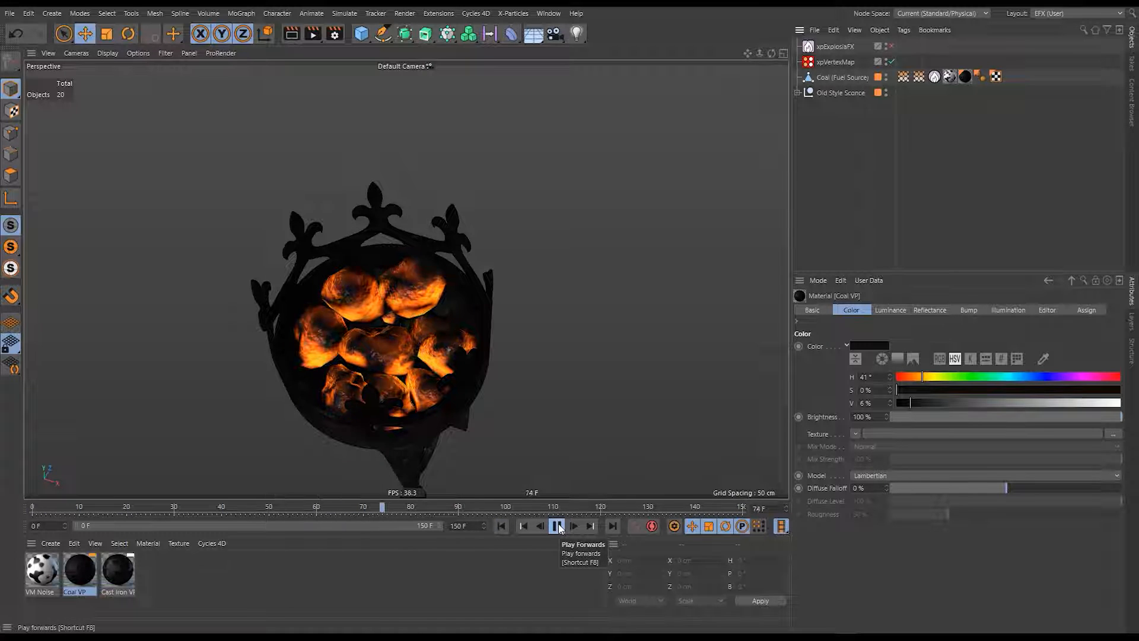
Re-enable xpExplosiaFX, play the simulation from frame 0, examine flames and coals from the front of the sconce, and rewind to frame 0.
click(891, 46)
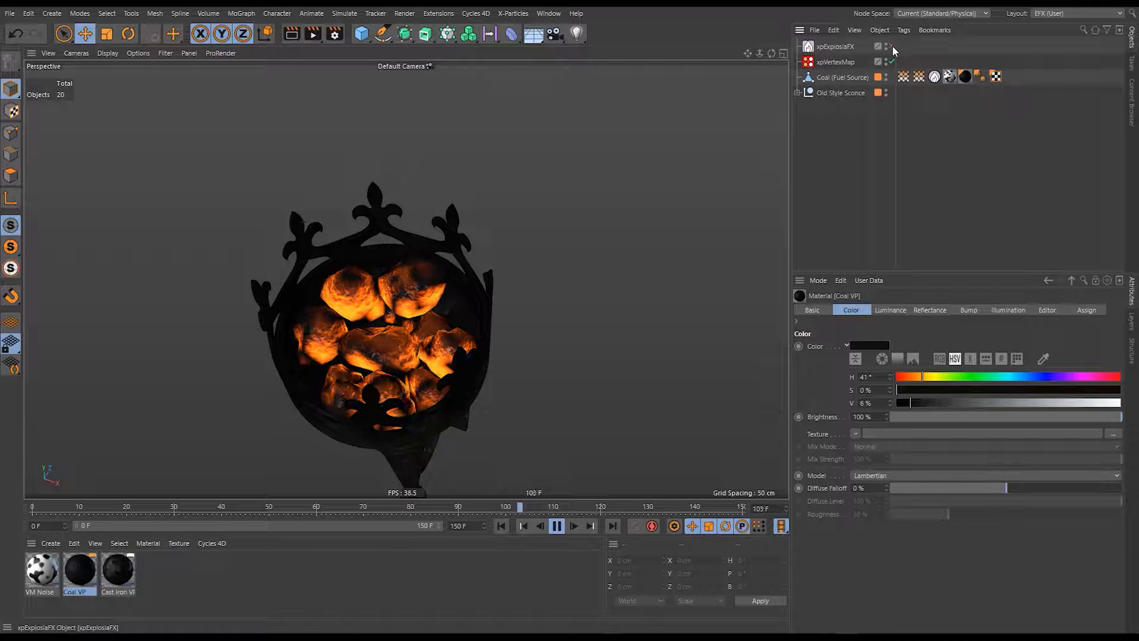
click(503, 526)
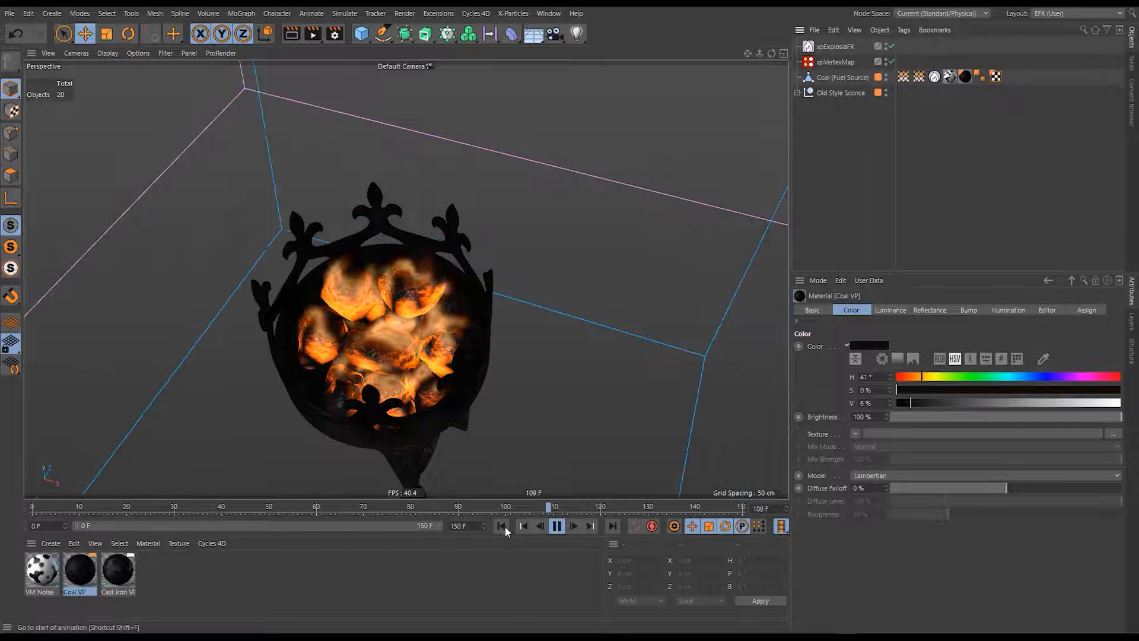
alt+drag(426, 362, 409, 267)
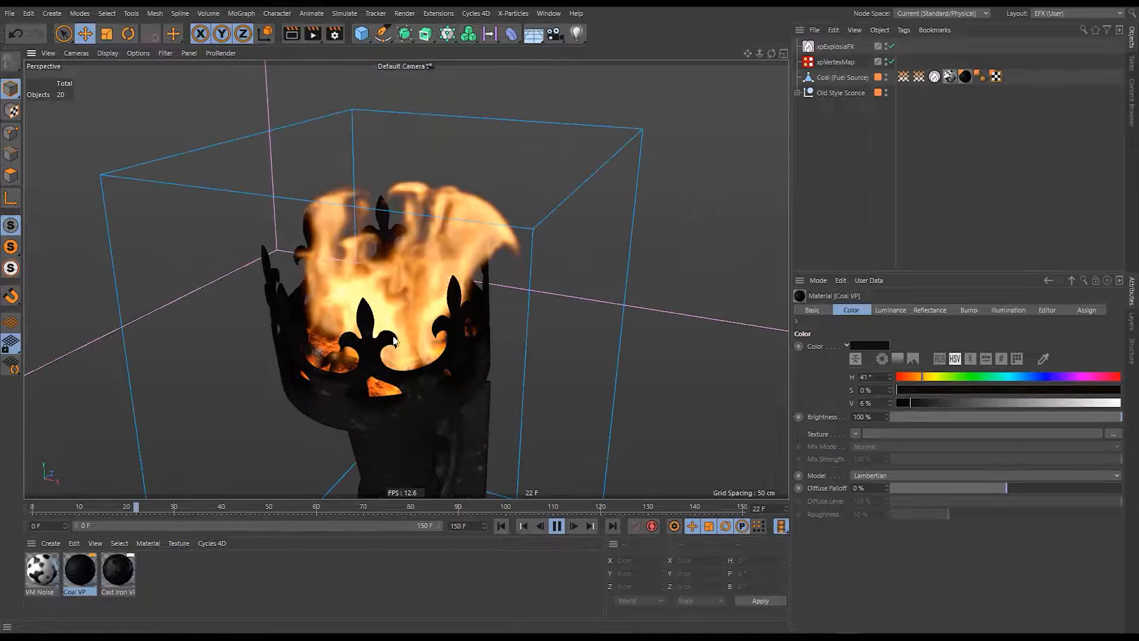
mouse_move(439, 356)
alt+right_down()
mouse_move(416, 363)
mouse_move(446, 366)
alt+right_up()
alt+drag(447, 367, 499, 378)
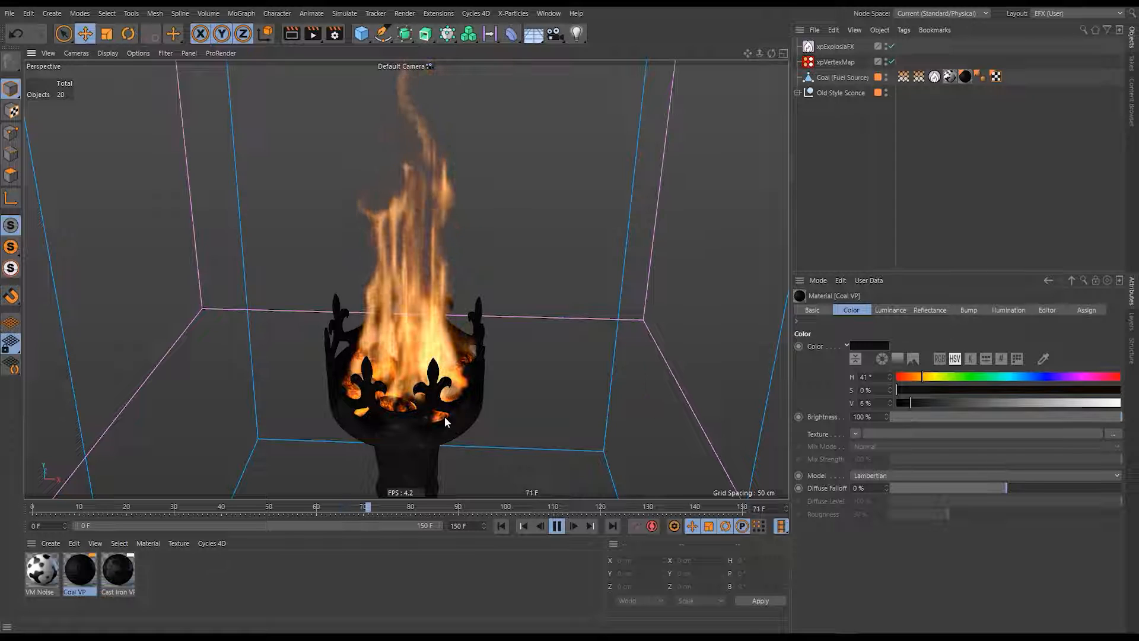
click(502, 526)
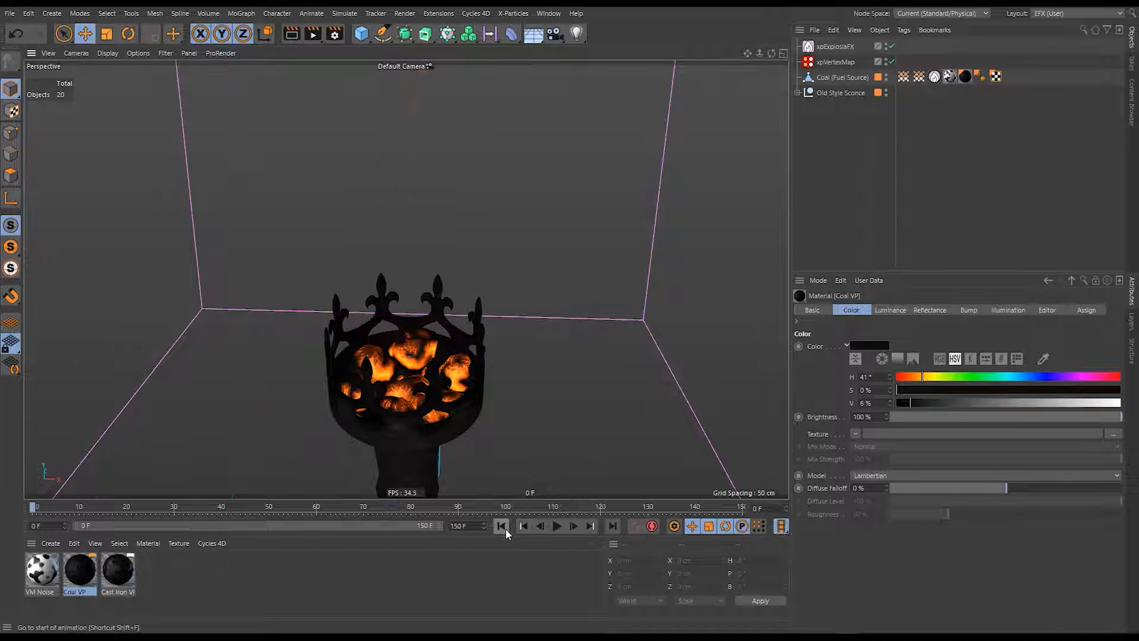
Play the simulation with the coal's xpEFX Source tag selected, stop near frame 84, and examine the full flame column from the side.
click(934, 77)
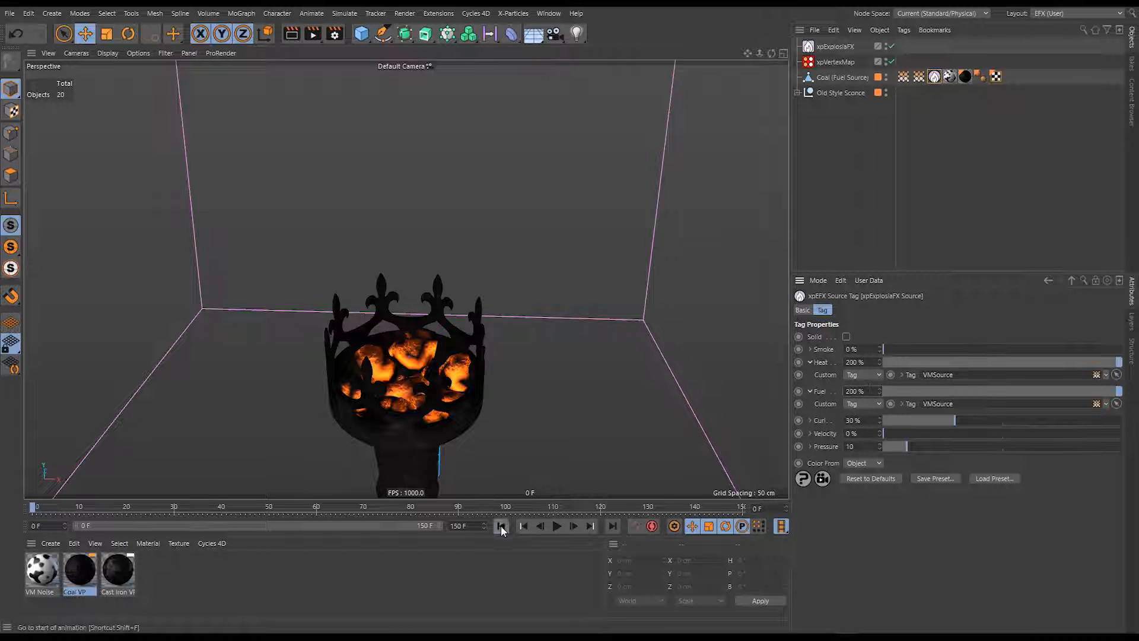
click(554, 526)
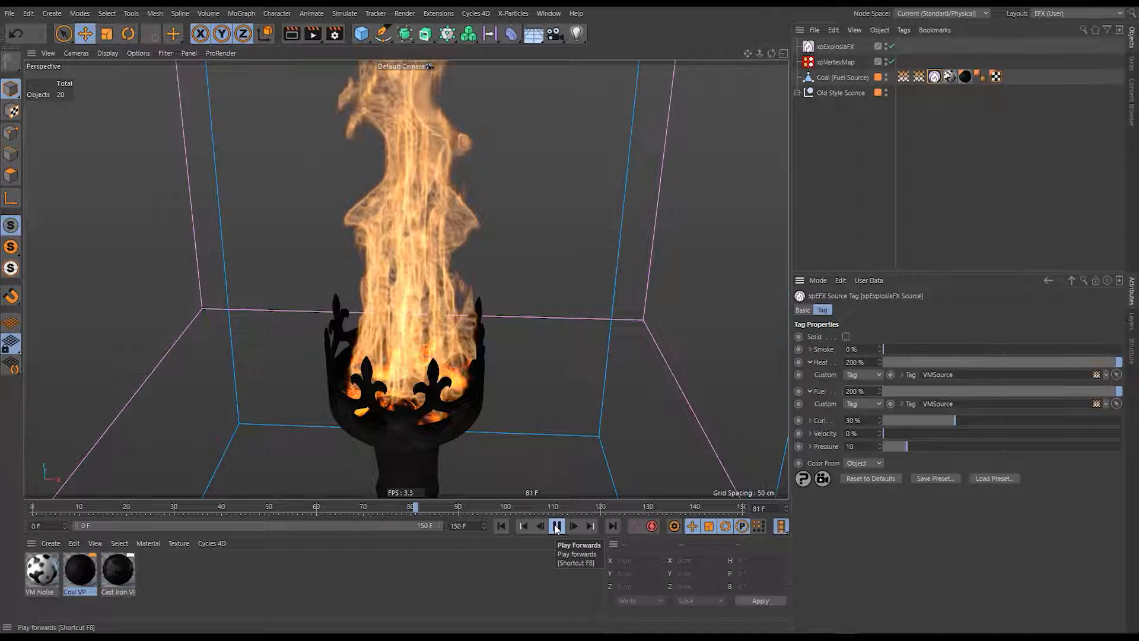
click(556, 527)
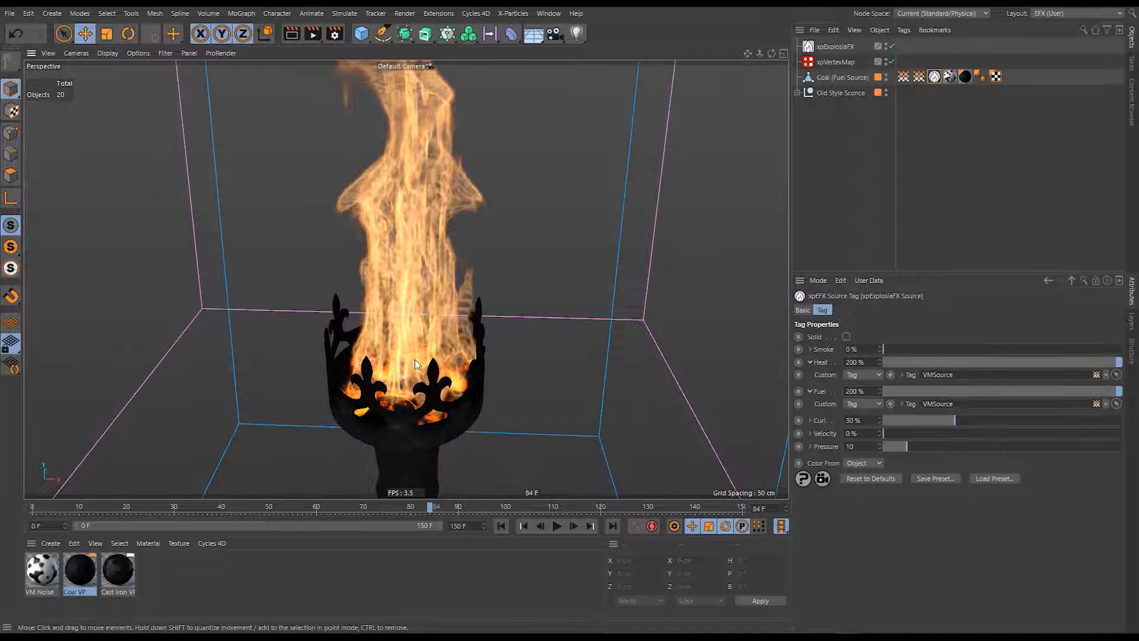
alt+right_drag(415, 360, 385, 382)
alt+middle_drag(430, 369, 376, 389)
alt+drag(380, 391, 399, 322)
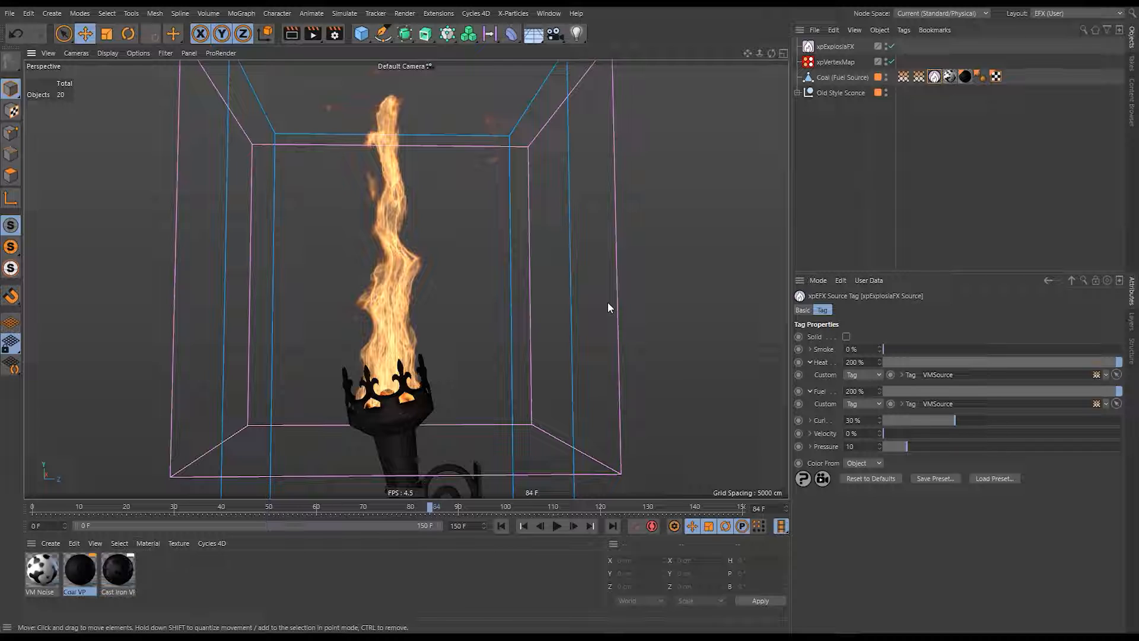
Try a Heat Buoyancy of 20 in the xpExplosiaFX simulation settings, play it through, restore the value to 60 and replay.
click(836, 47)
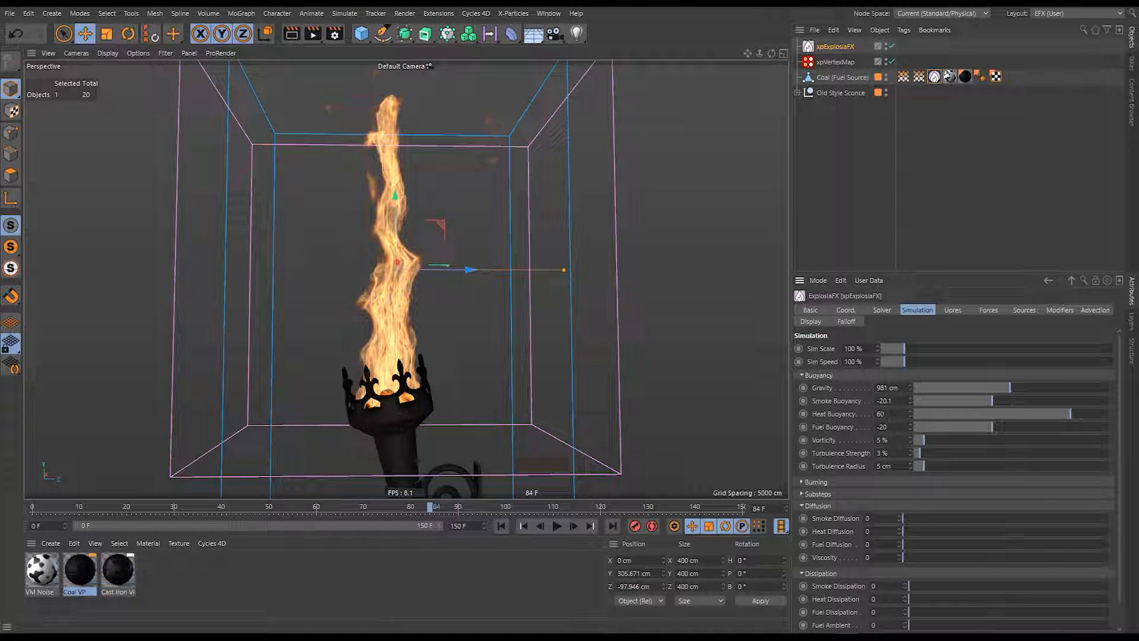
click(889, 413)
text(20)
key(Return)
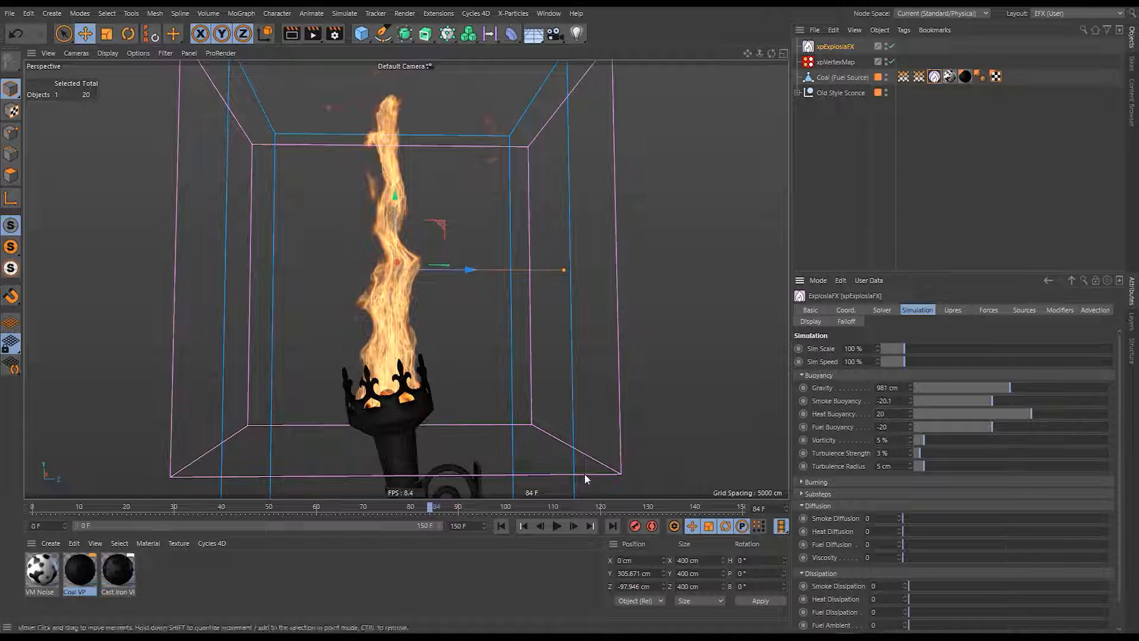
click(556, 526)
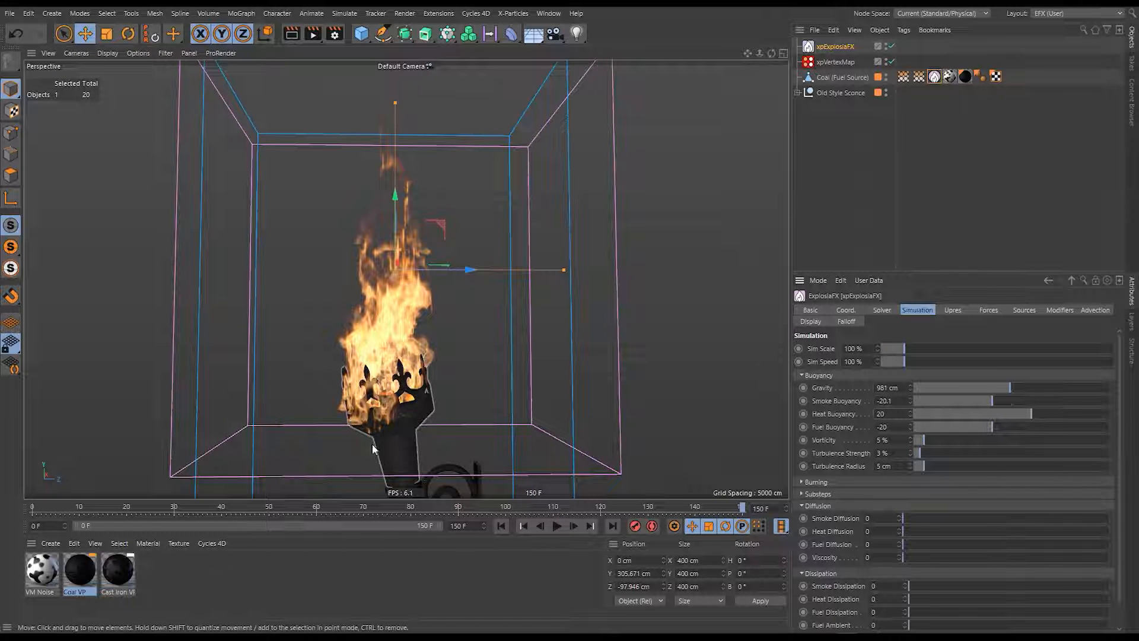
click(507, 526)
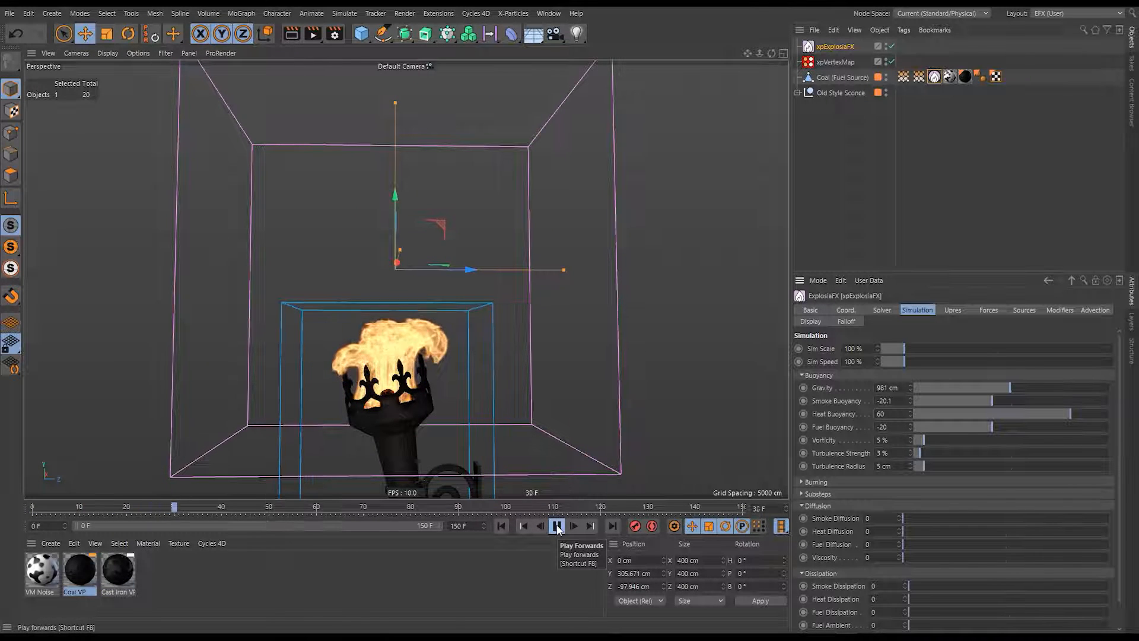
click(557, 527)
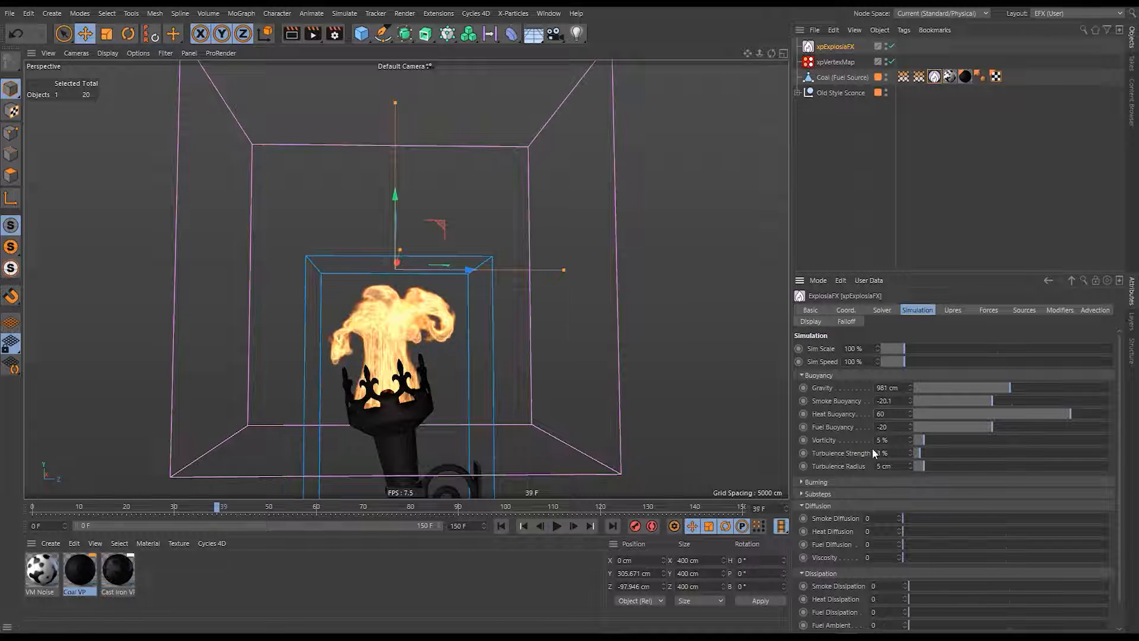
Try Fuel Dissipation values of 5, 3 and 2 on xpExplosiaFX while playing the simulation to compare flame heights up close.
click(818, 375)
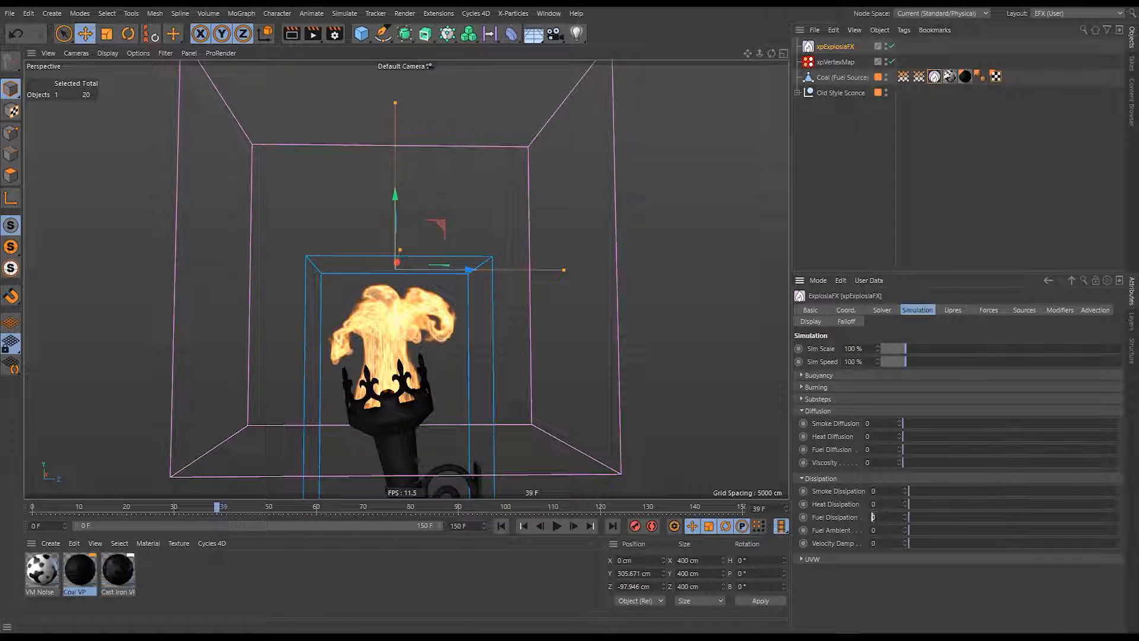
click(500, 524)
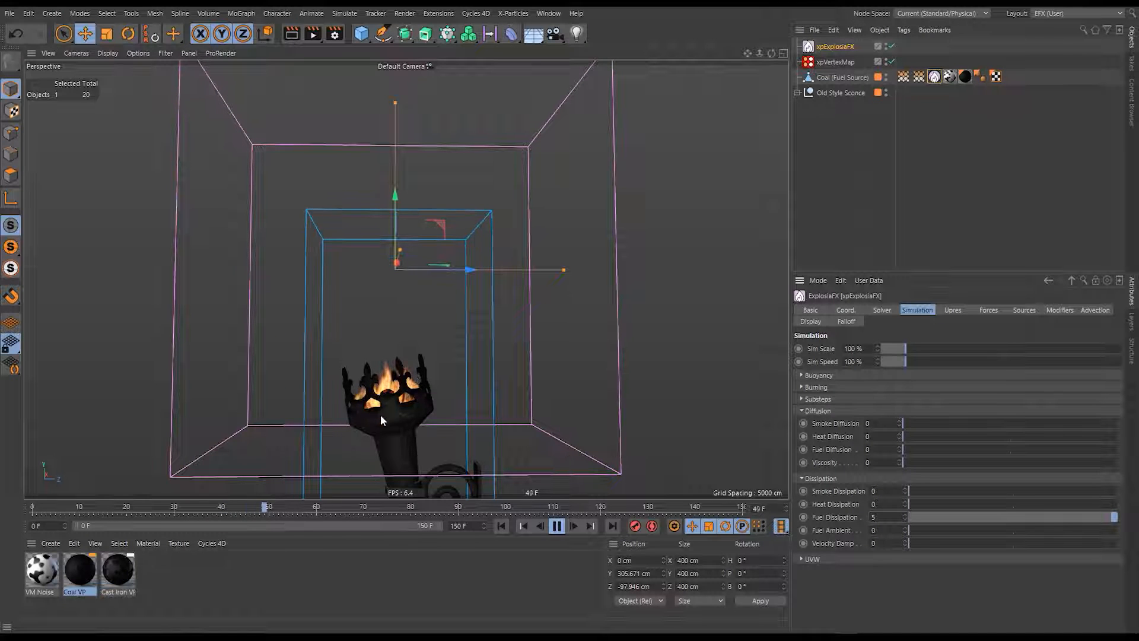
mouse_move(380, 415)
alt+mouse_down()
mouse_move(403, 396)
mouse_move(467, 425)
mouse_move(380, 400)
alt+mouse_up()
scroll(416, 389, up, 3)
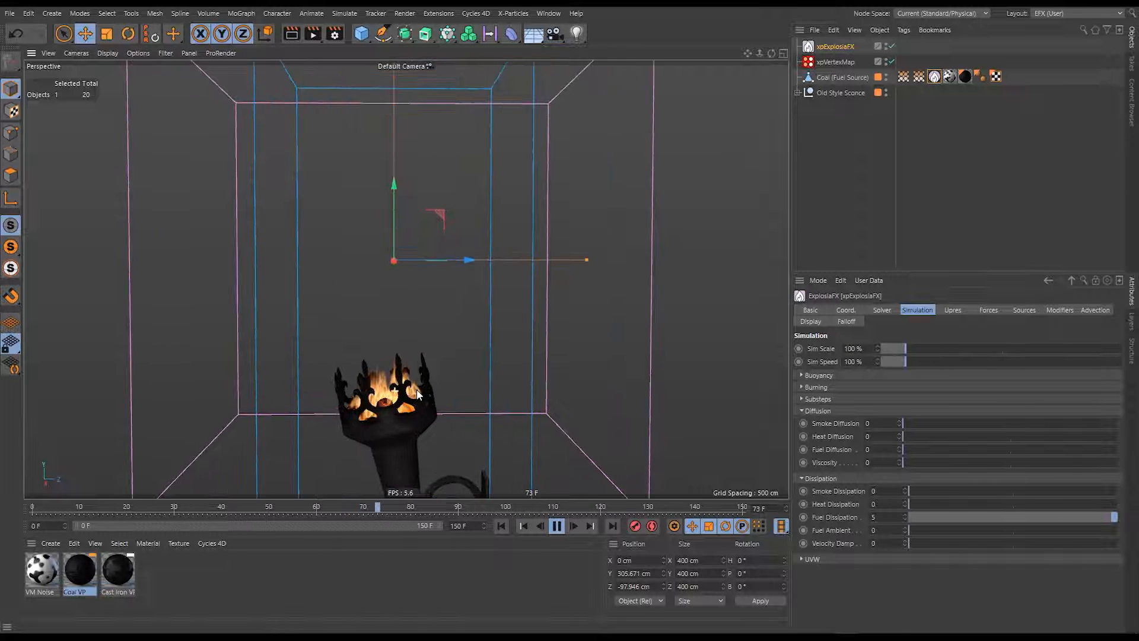
click(871, 517)
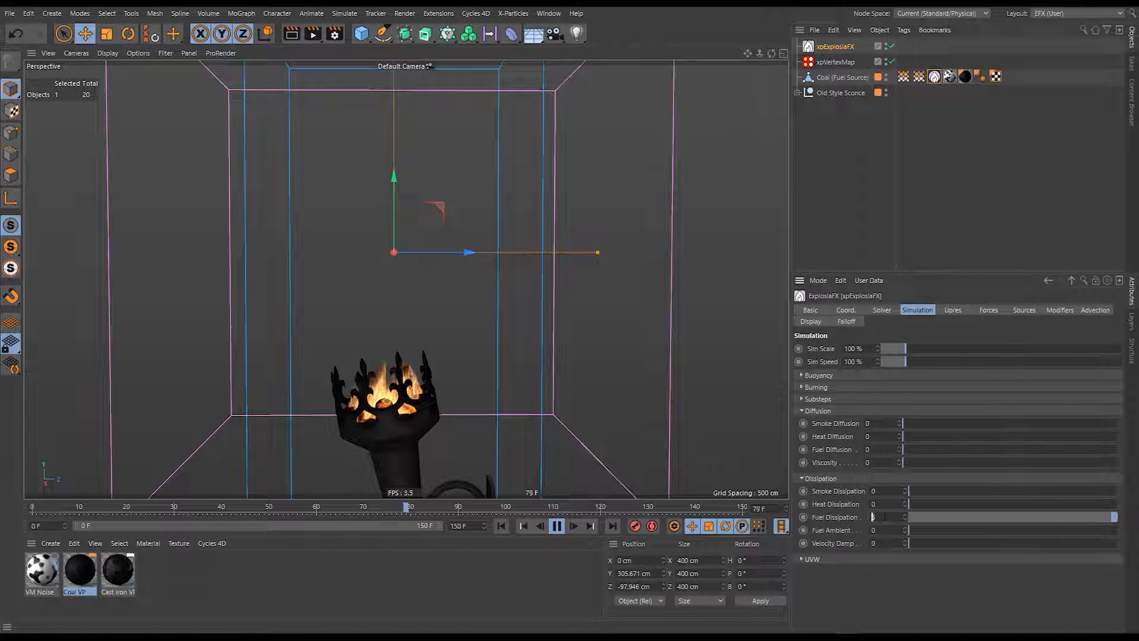
text(3)
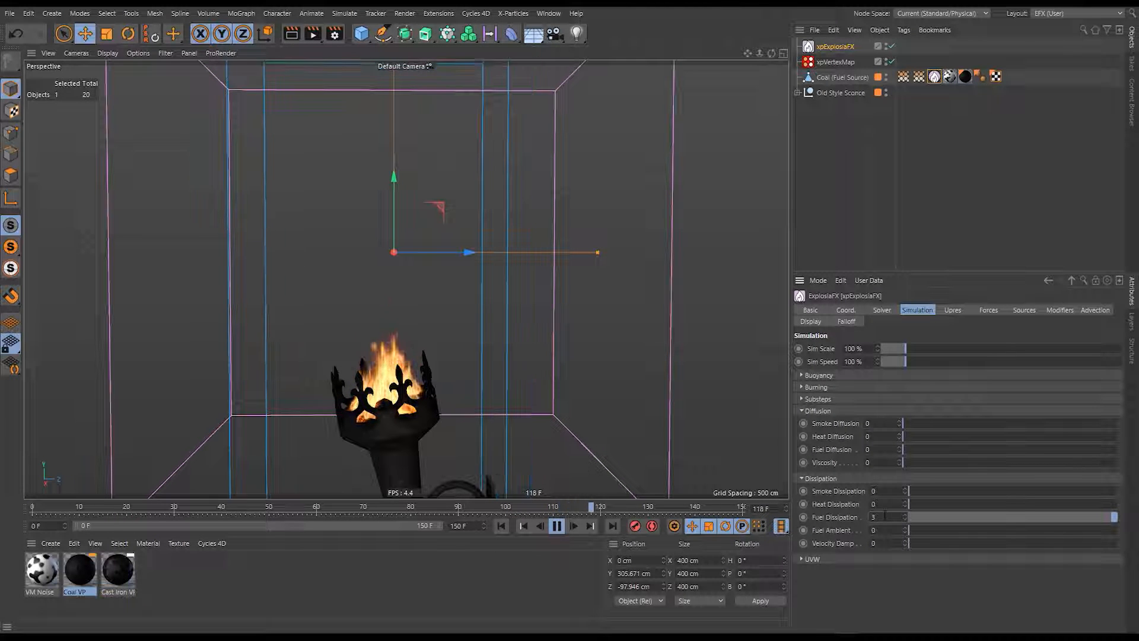
text(2)
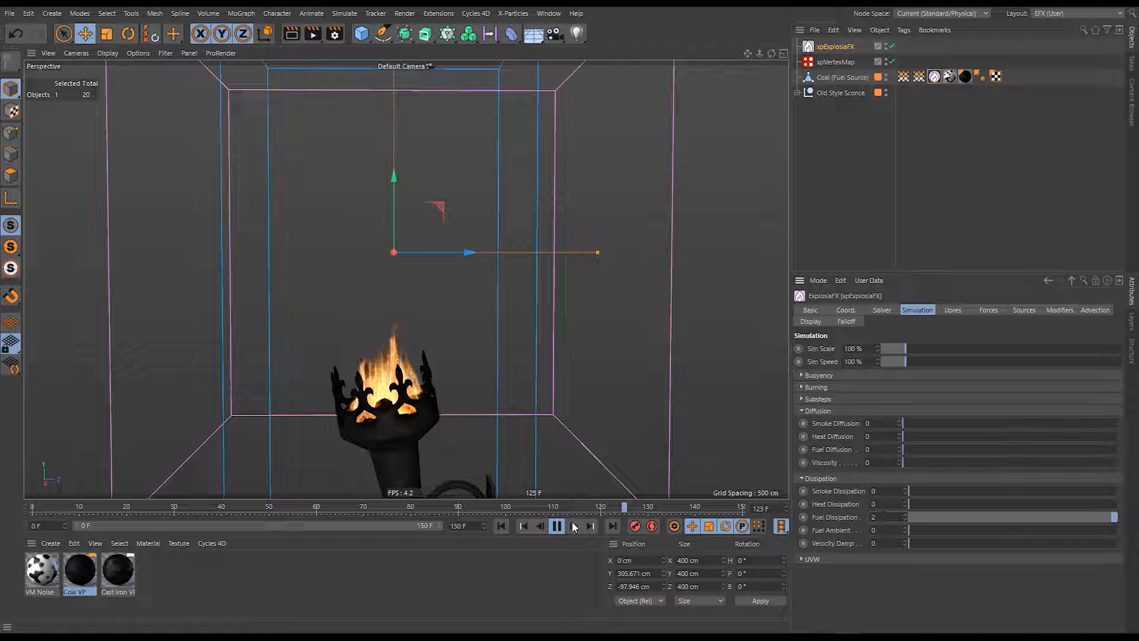
click(503, 527)
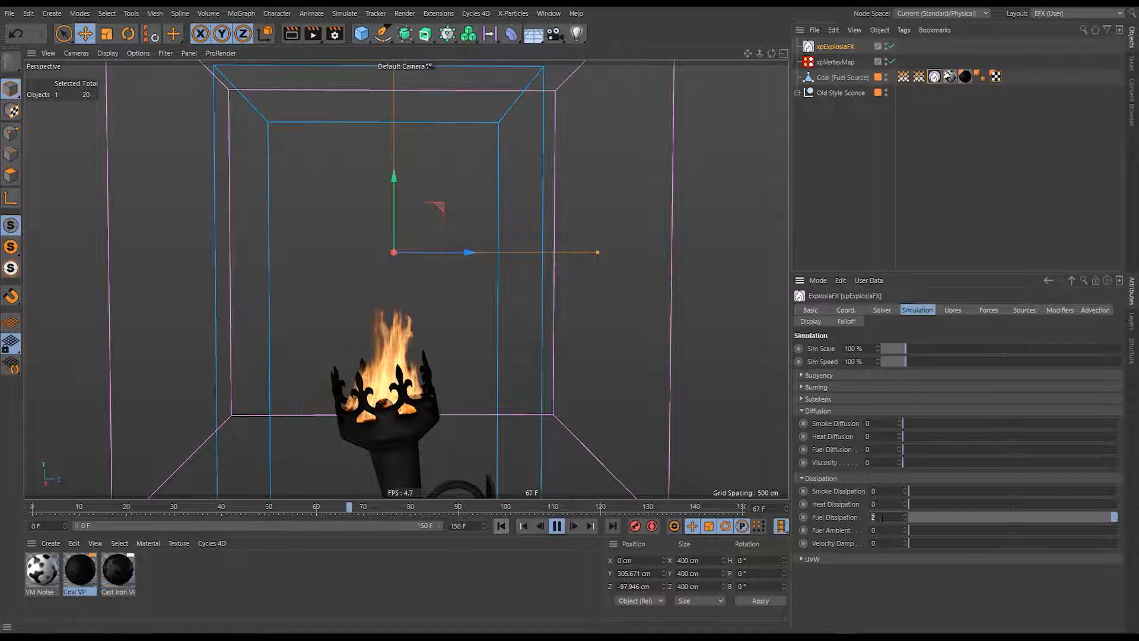
Set Fuel Dissipation to 0.5 and replay the simulation from frame 0.
text(0.5)
key(Return)
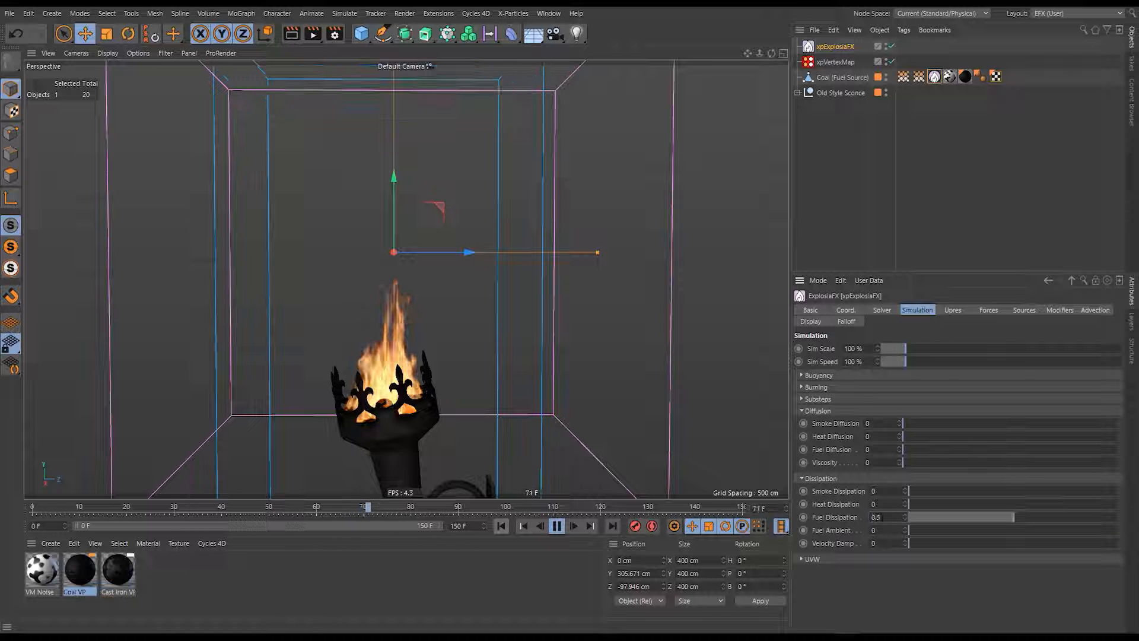
click(501, 527)
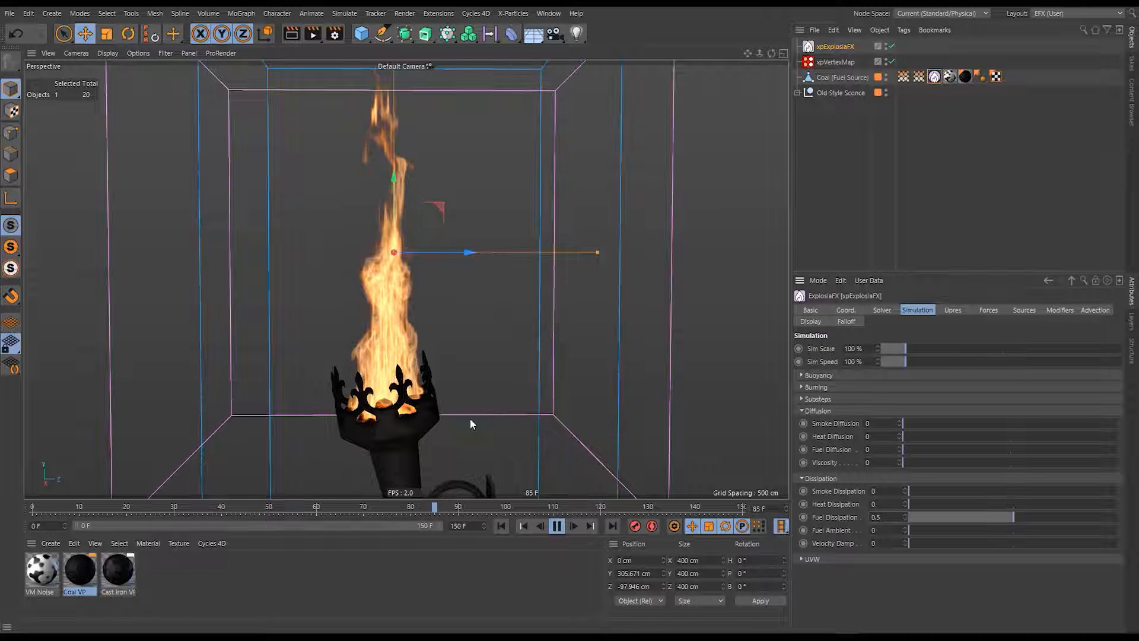
Set Heat Dissipation to 1 and replay the simulation from frame 0.
click(884, 504)
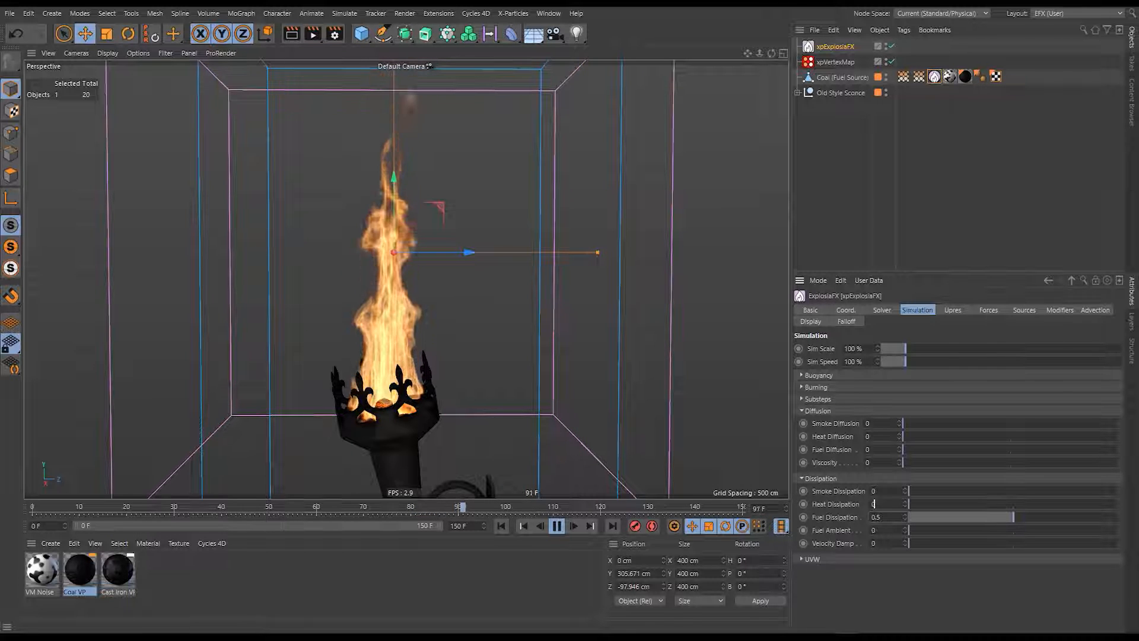
text(1)
key(Return)
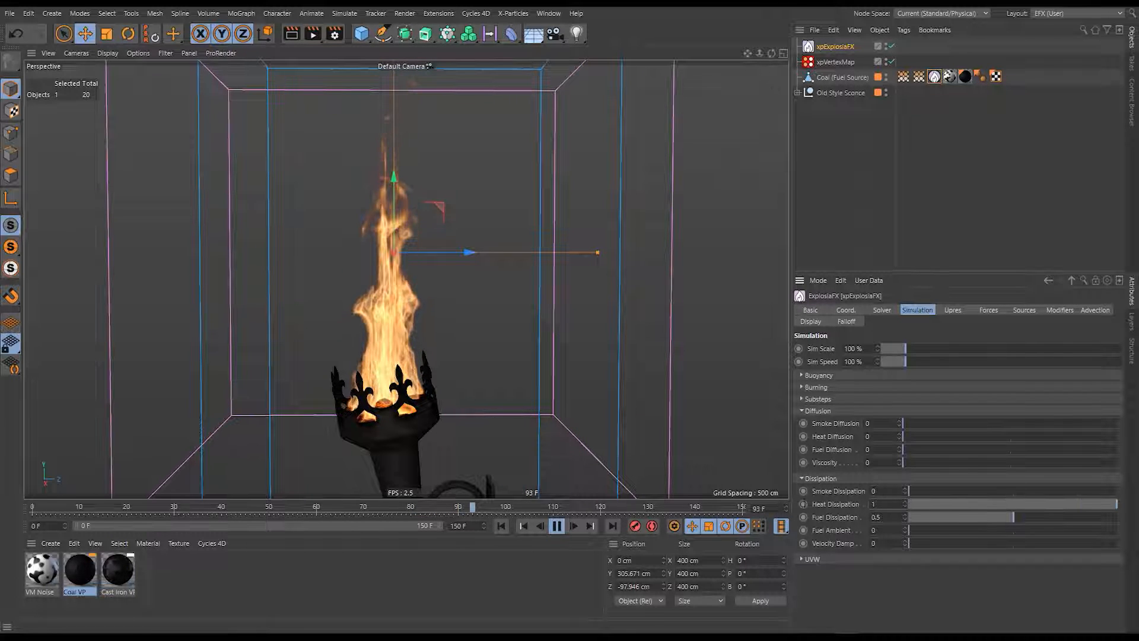
click(500, 526)
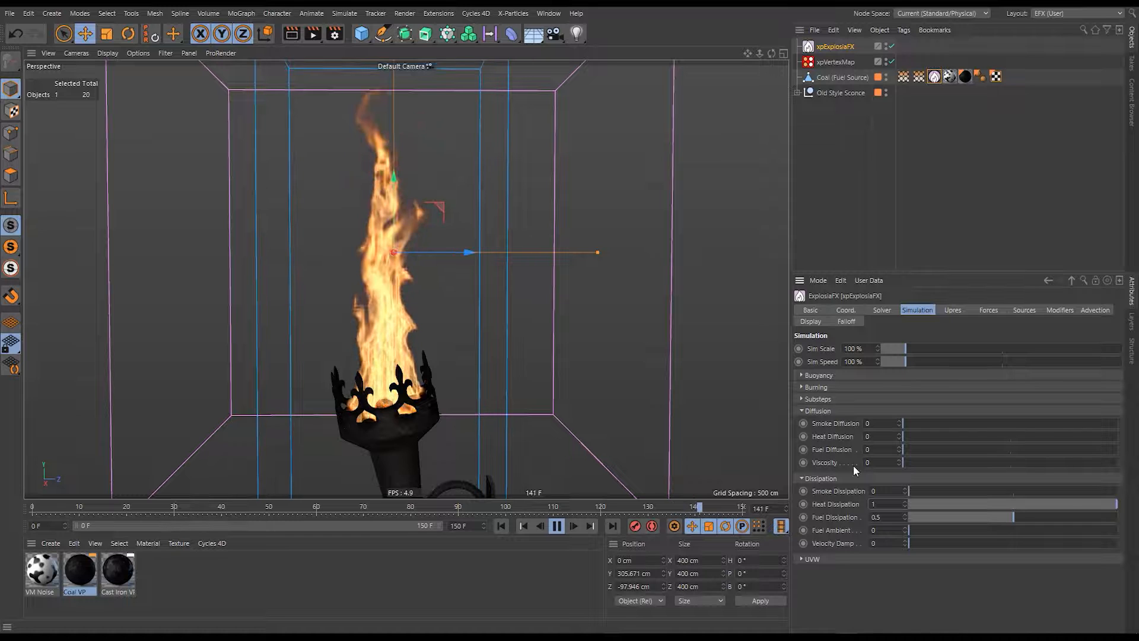
Try Fuel Diffusion values of 82 and 10, replaying the simulation from frame 0 for each.
drag(910, 450, 927, 449)
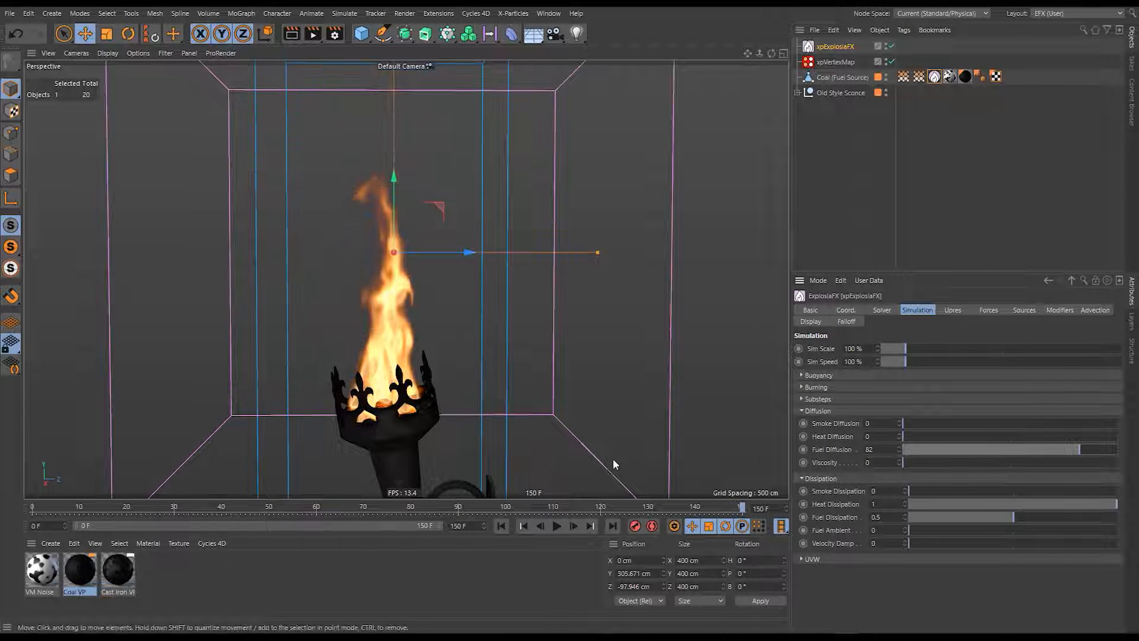
click(501, 524)
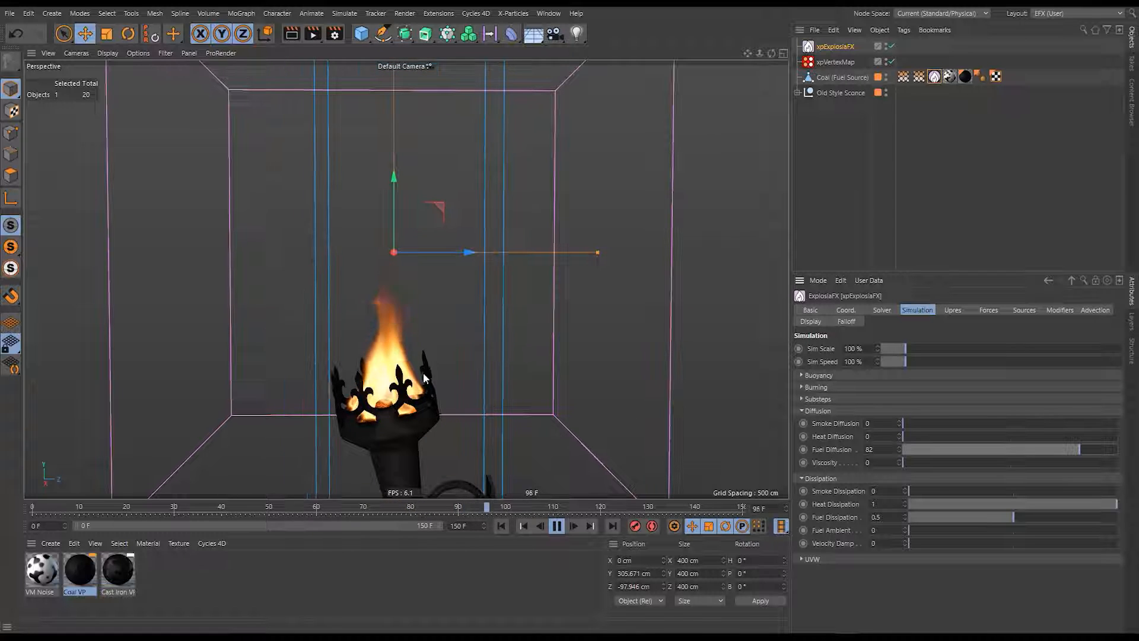
double_click(884, 450)
text(10)
key(Return)
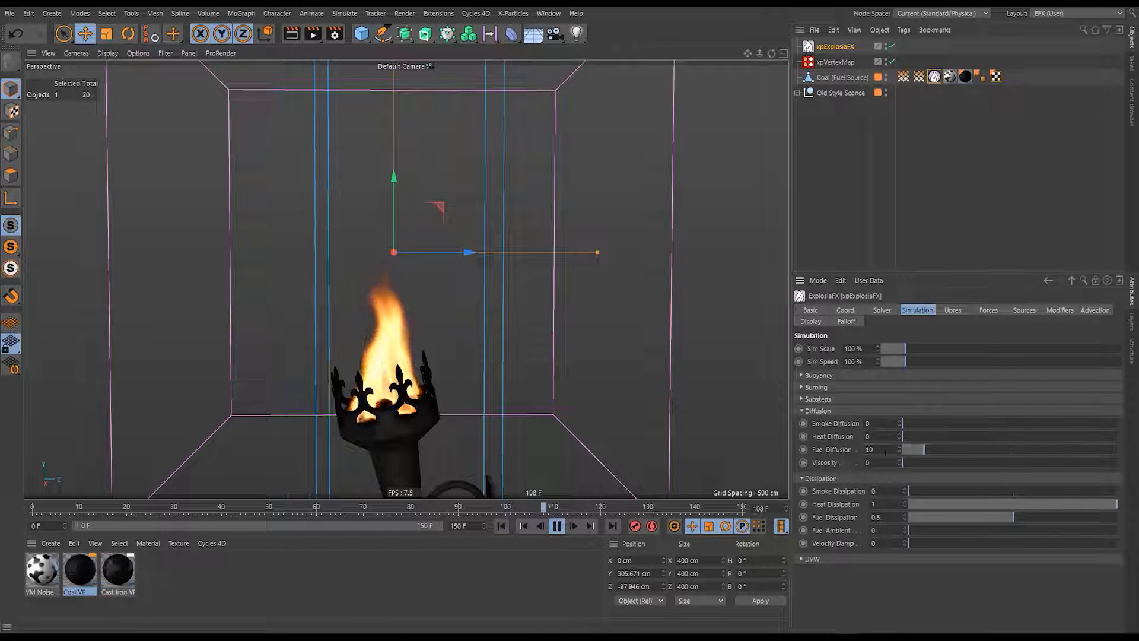
click(501, 525)
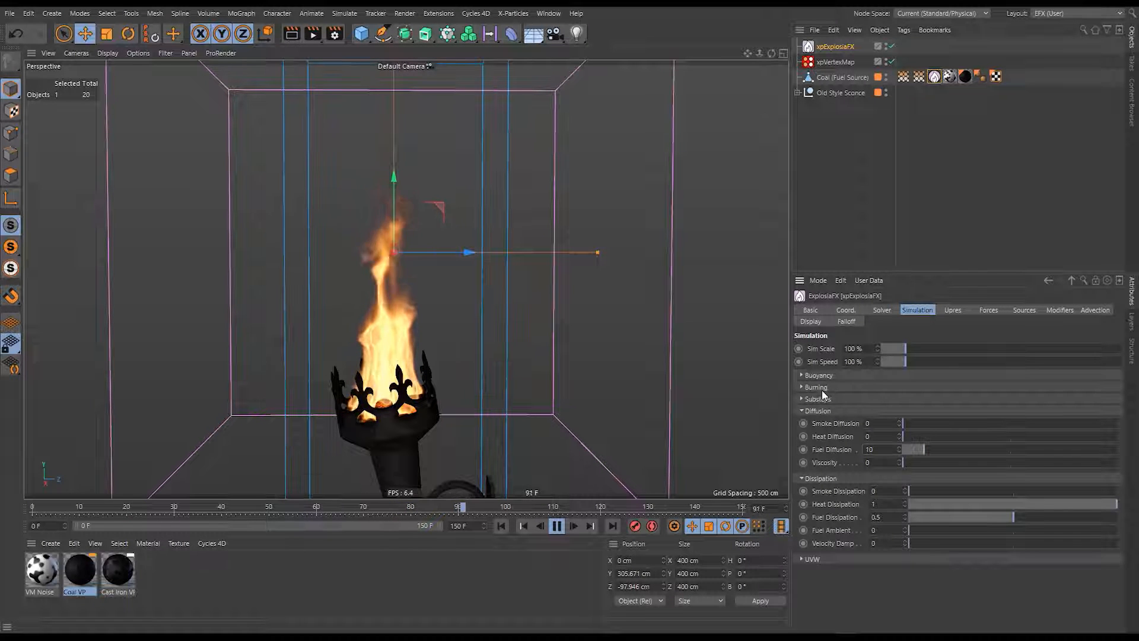
Try a Vorticity of 30% in the Buoyancy settings, reduce it to 10%, and replay the simulation from frame 0.
click(828, 375)
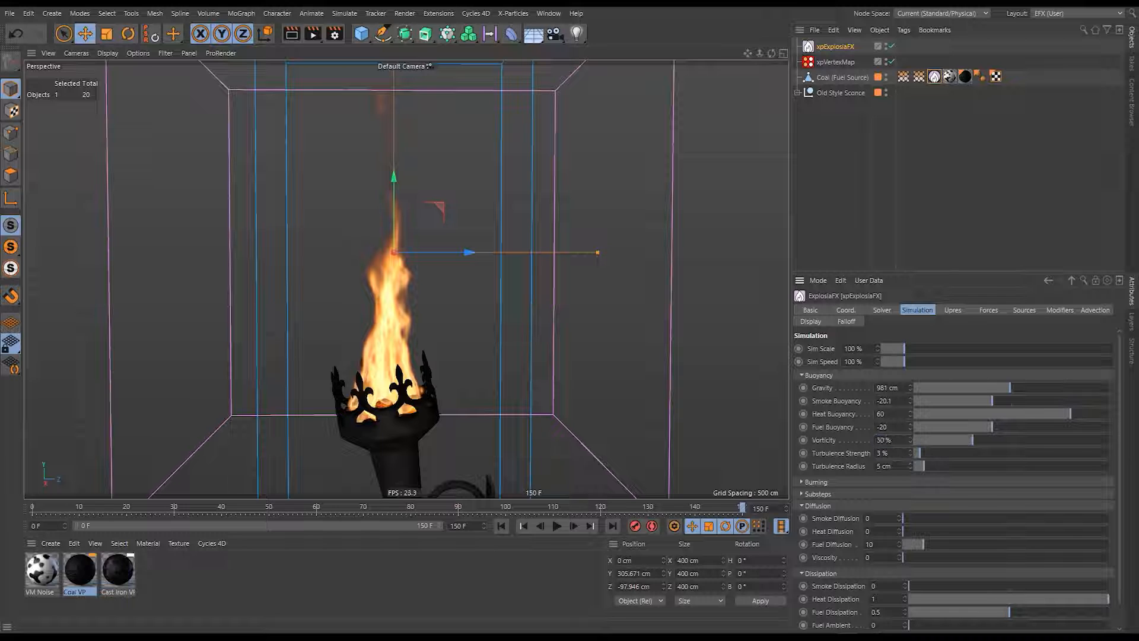
click(558, 526)
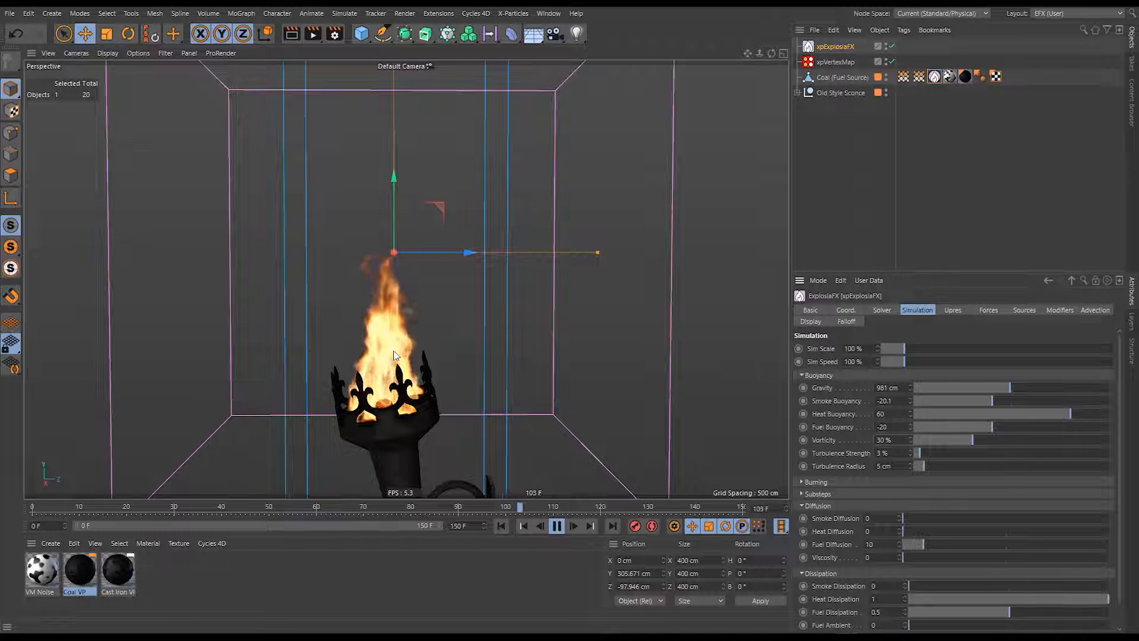
double_click(890, 441)
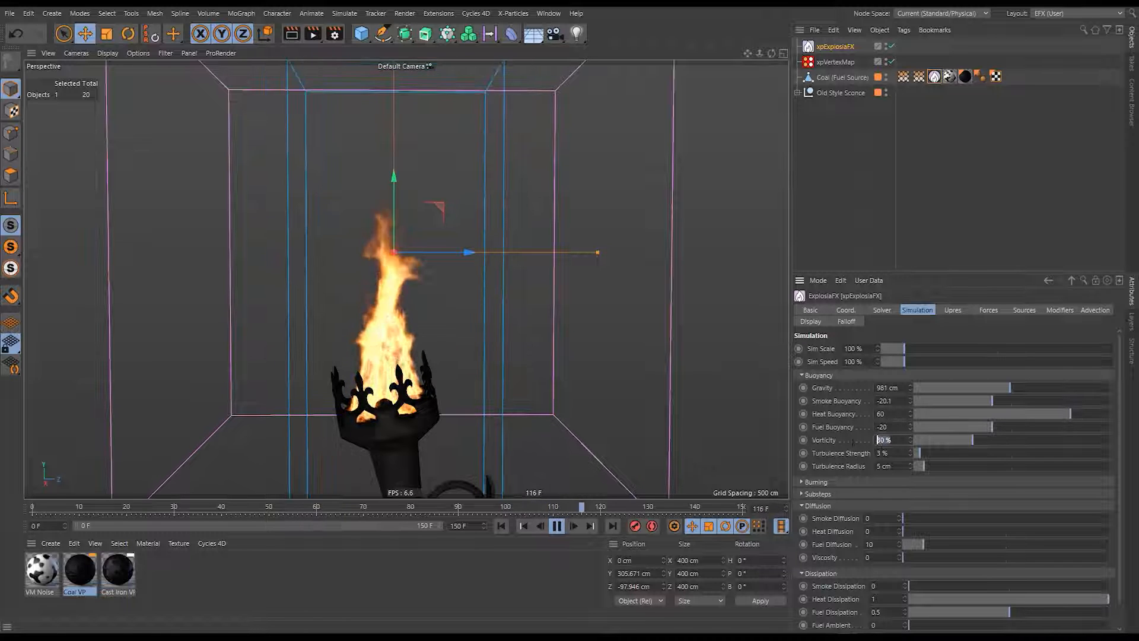
text(10)
key(Return)
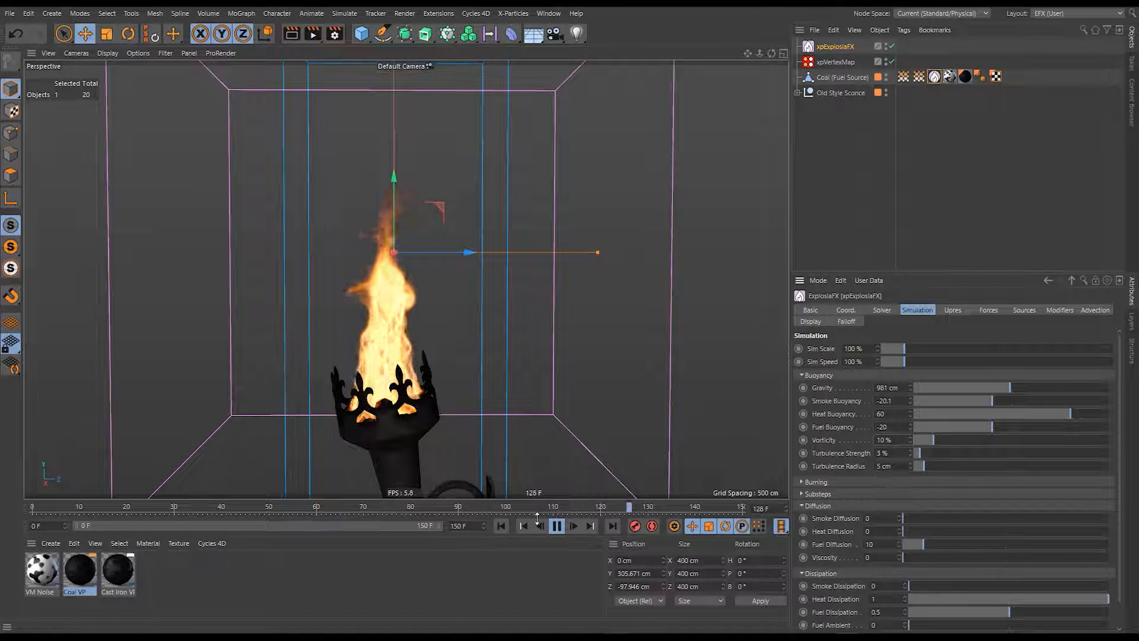
click(499, 525)
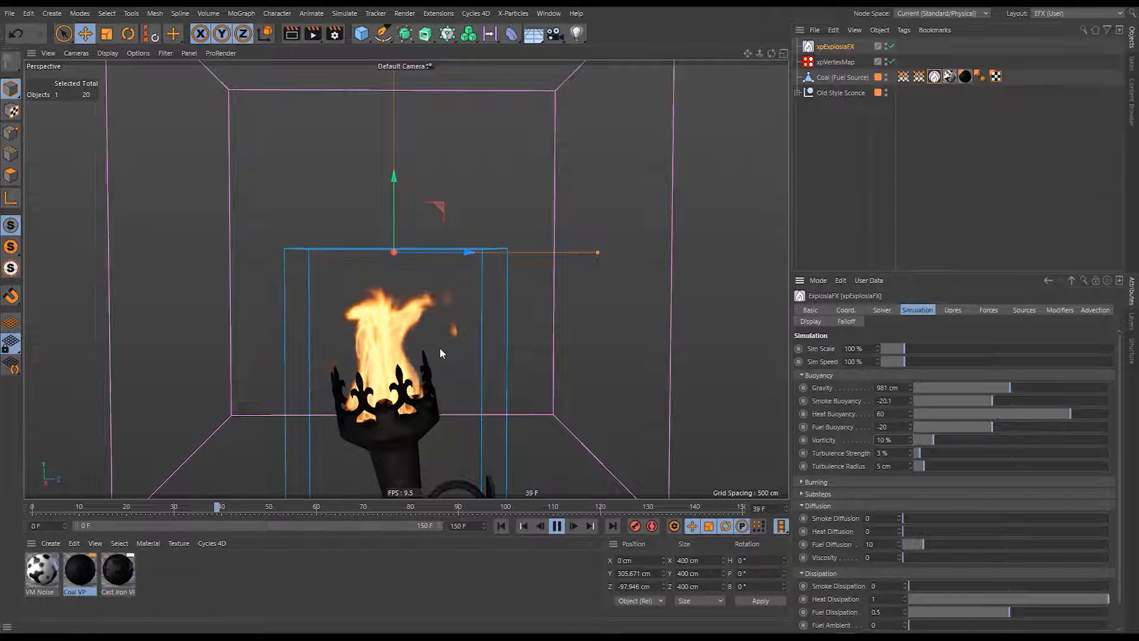
Set Turbulence Strength to 10% and replay the simulation from frame 0.
double_click(890, 454)
text(10)
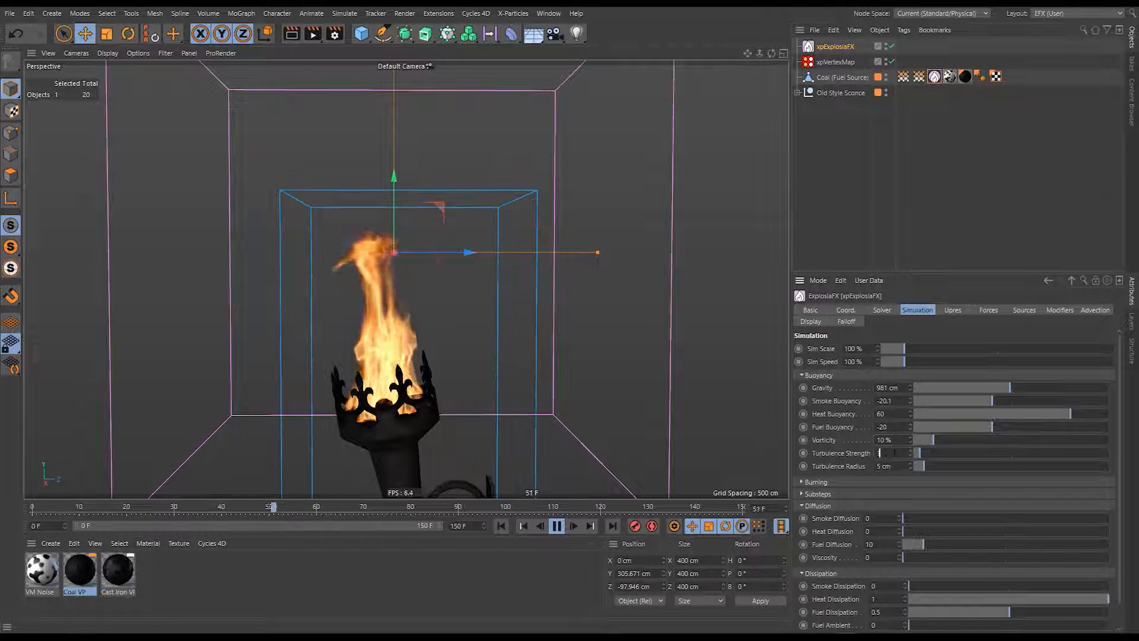
key(Return)
double_click(890, 453)
text(30)
key(Return)
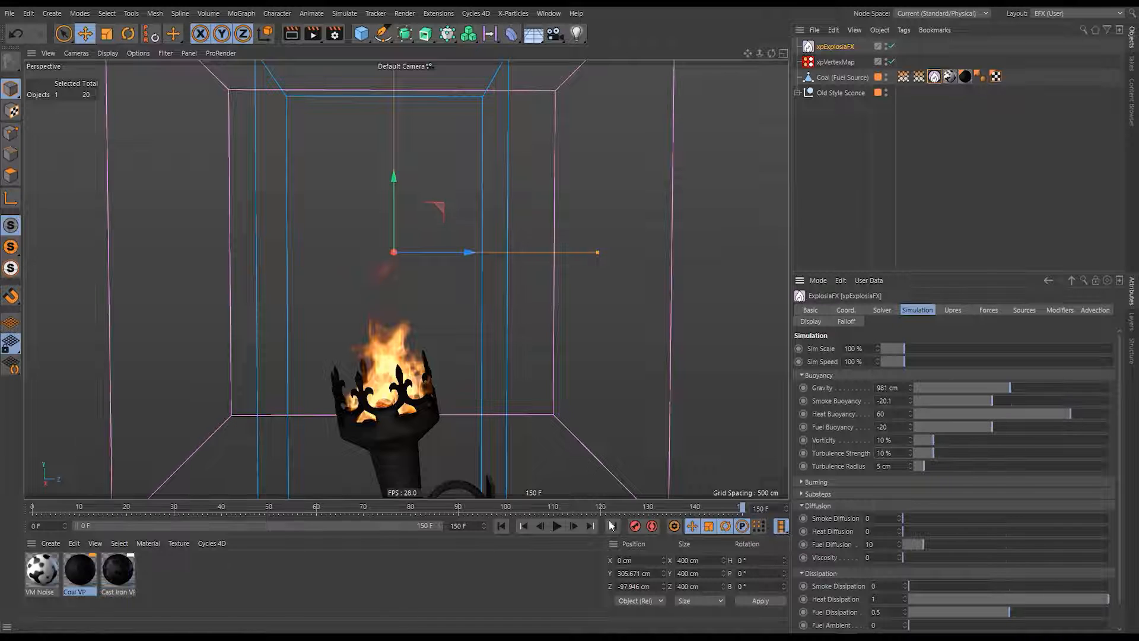
click(497, 527)
click(557, 525)
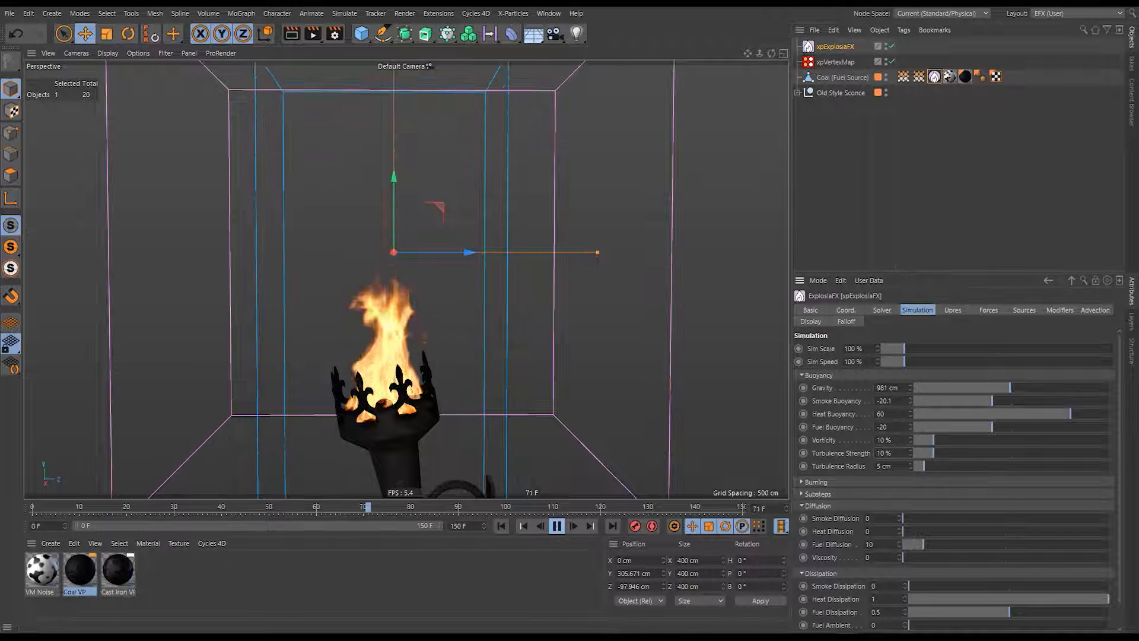
Set Fuel Diffusion to 1 and replay the simulation from frame 0 to check the flame detail.
drag(875, 545, 859, 547)
text(1)
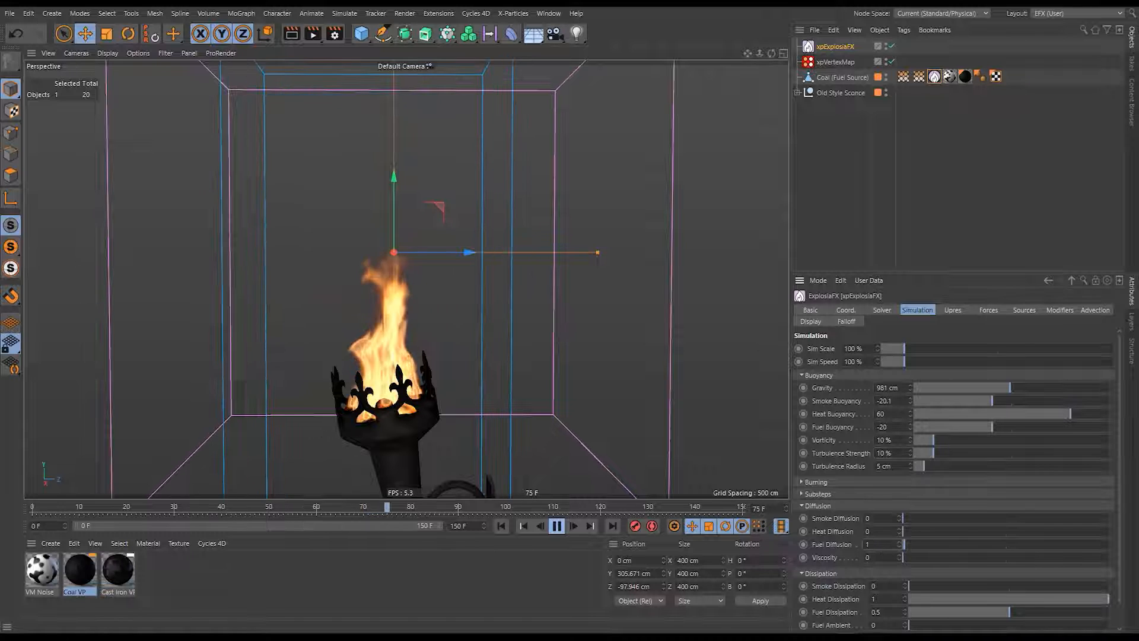
click(502, 526)
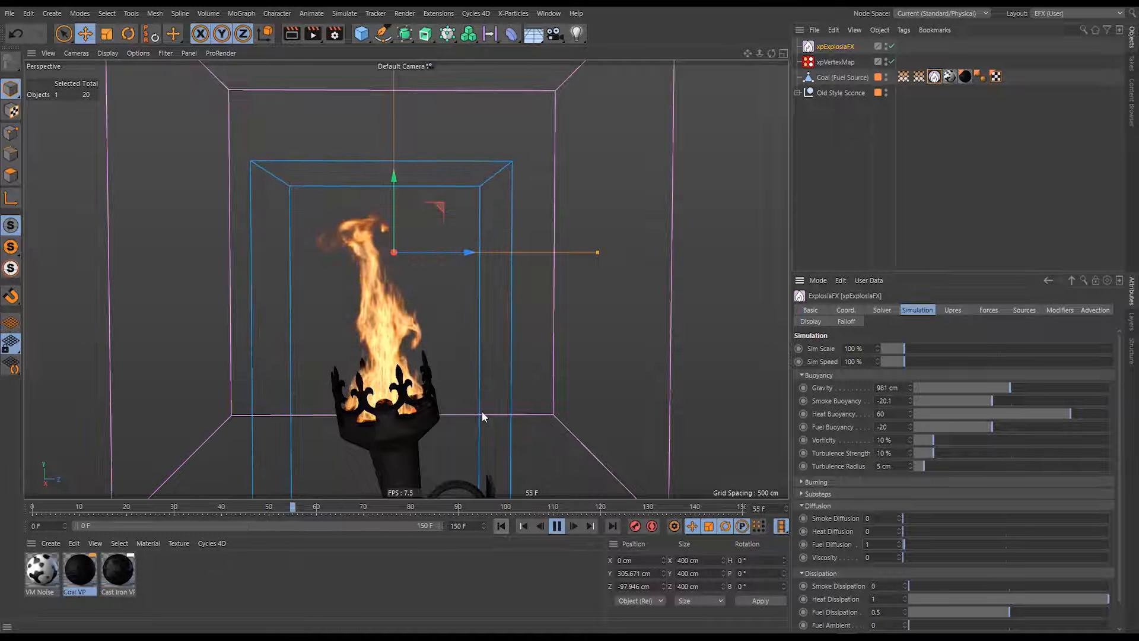
Set the ExplosiaFX solver's Voxel Size to 2 cm and replay the simulation from frame 0.
click(556, 525)
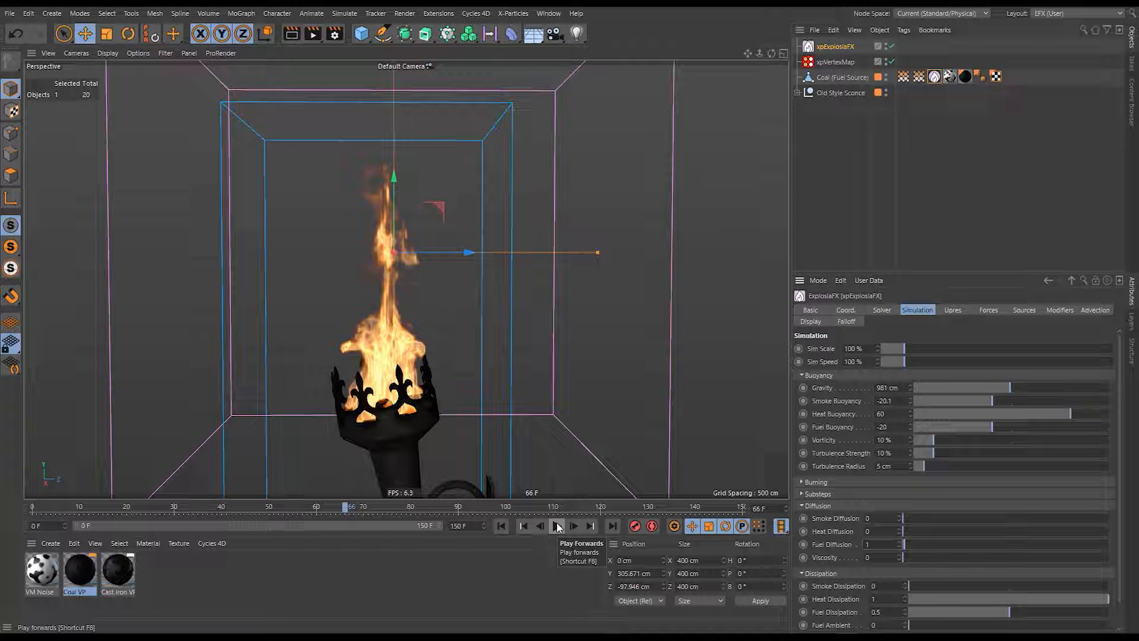
click(881, 311)
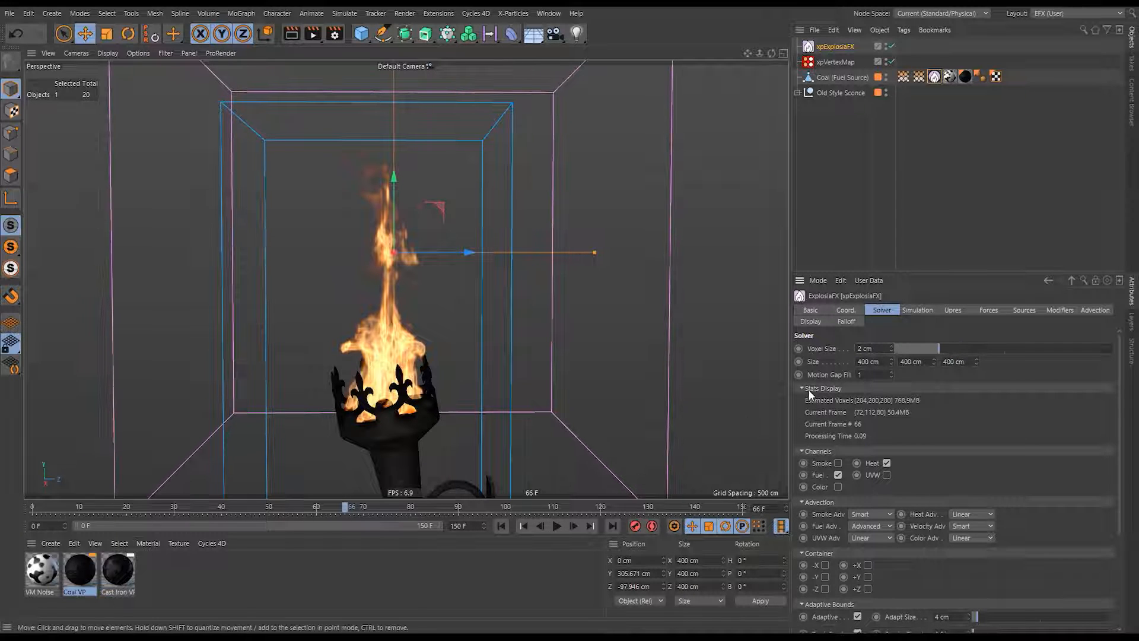
click(501, 526)
click(557, 526)
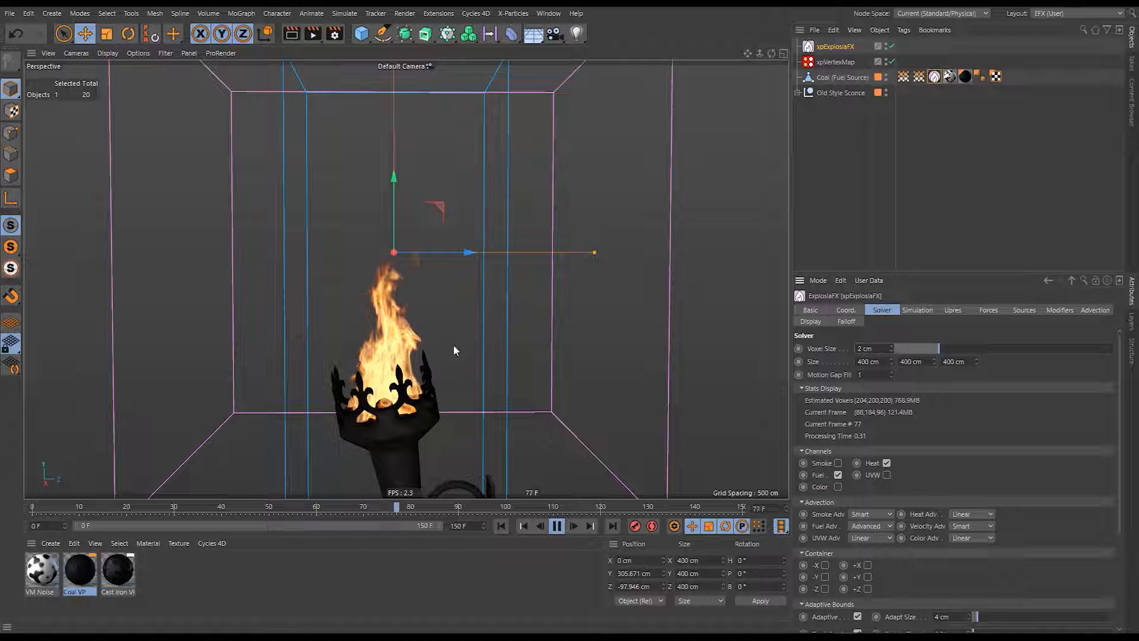
click(557, 526)
Return to frame 0 and touch up the Source vertex map along the edges of the coals with the Paint Tool.
click(918, 77)
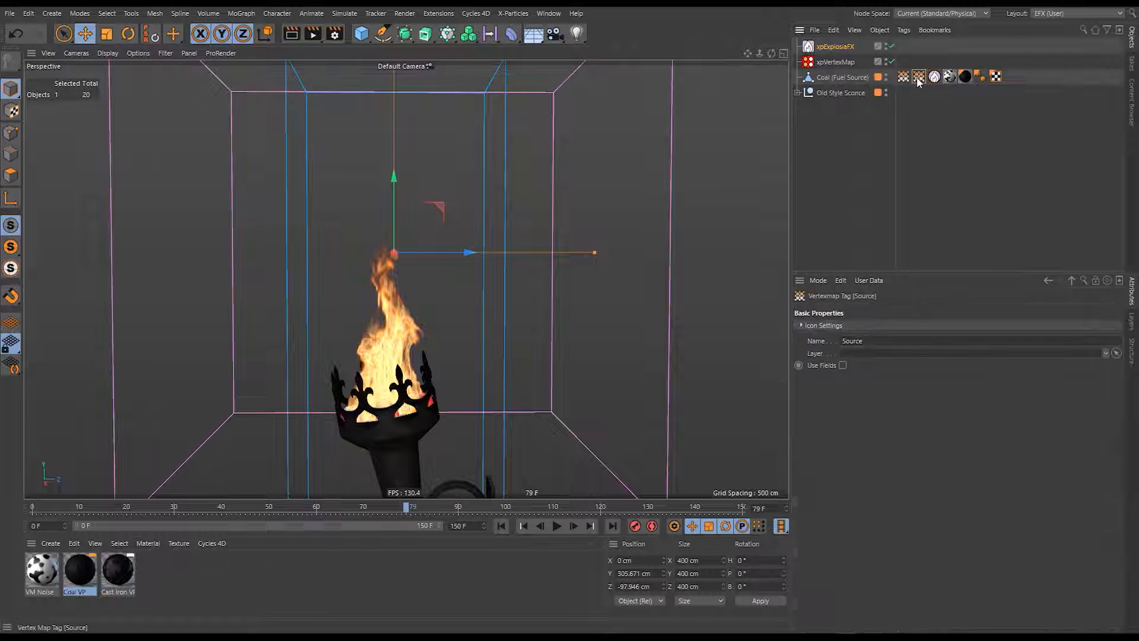
alt+drag(393, 410, 474, 461)
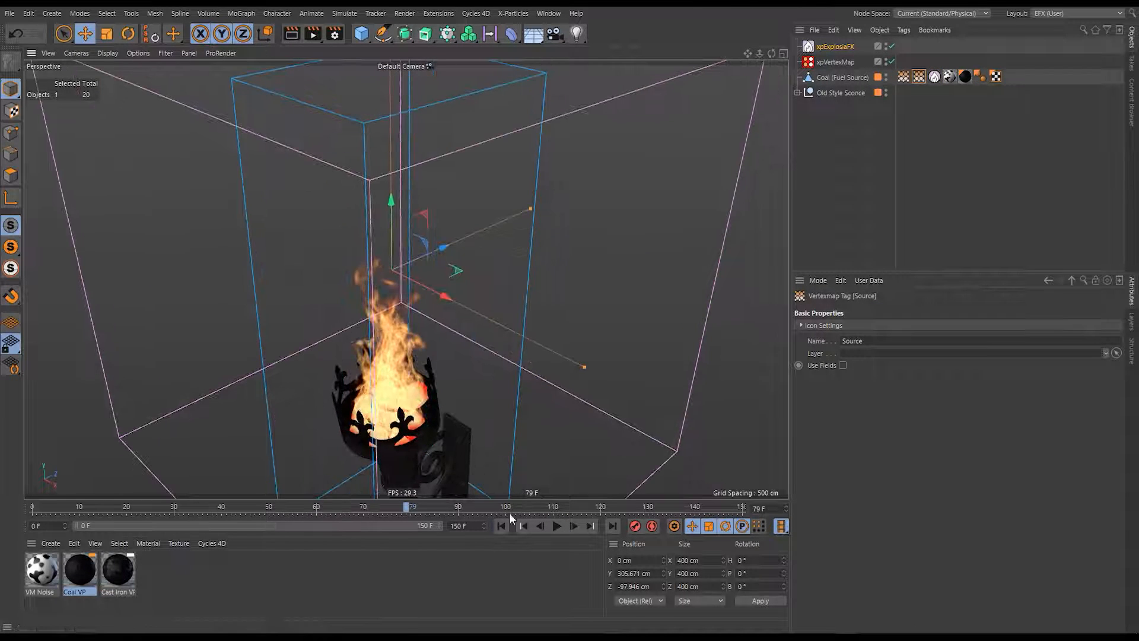
click(502, 525)
alt+middle_drag(392, 408, 390, 352)
alt+drag(389, 351, 409, 374)
mouse_move(409, 375)
alt+right_down()
mouse_move(439, 369)
mouse_move(408, 359)
mouse_move(425, 354)
alt+right_up()
double_click(919, 77)
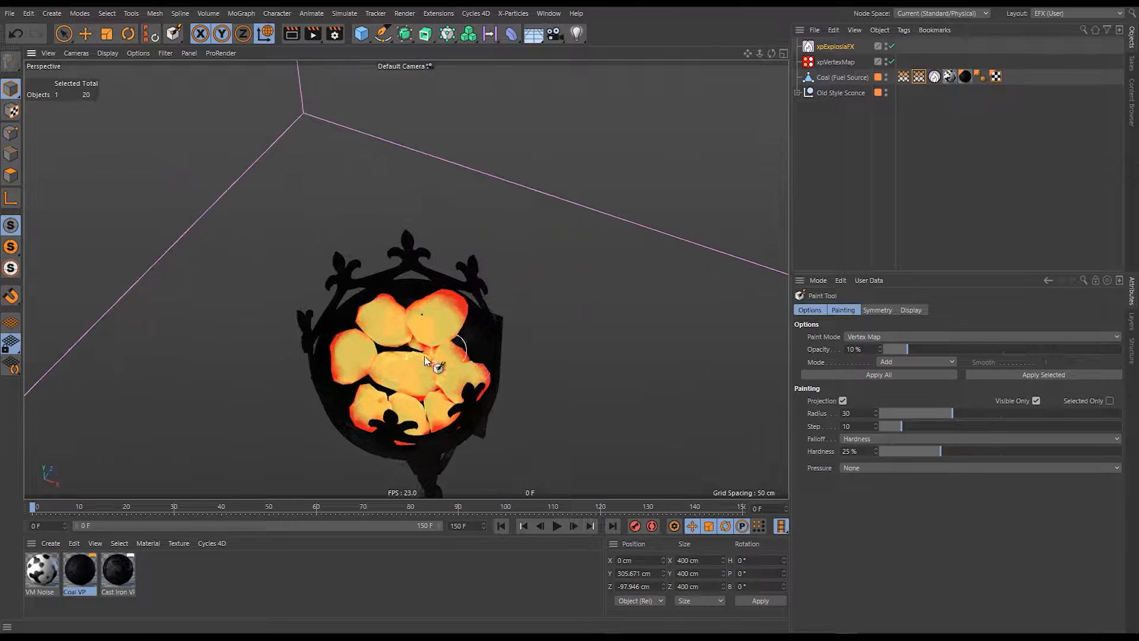
drag(364, 306, 356, 320)
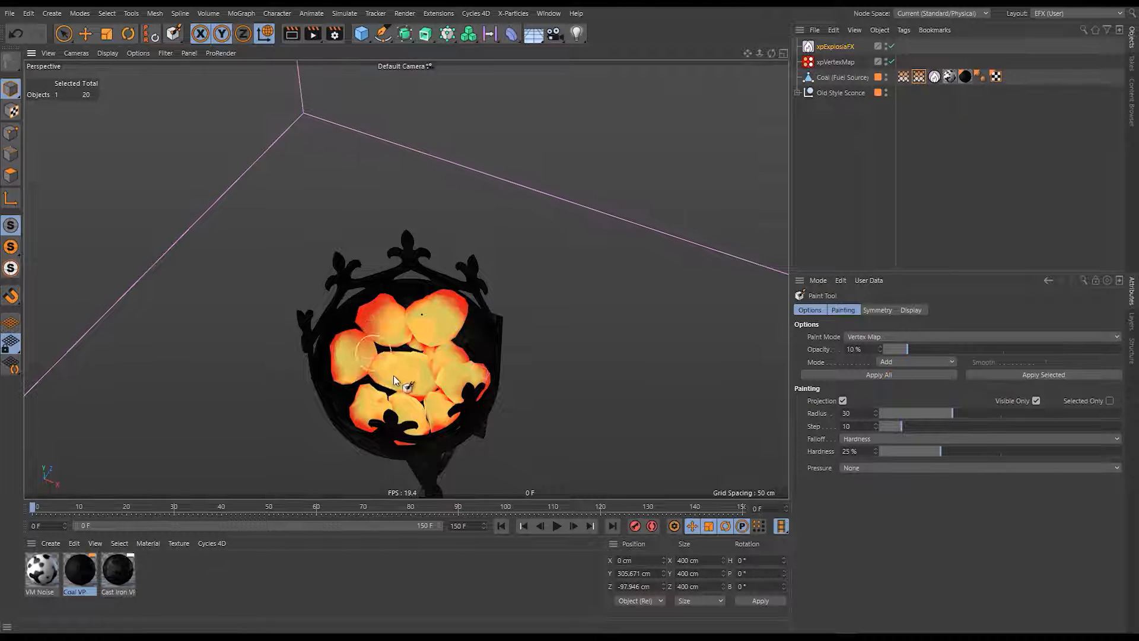
Play the simulation with the repainted Source map, stop it, and view the flames from the side.
alt+drag(415, 372, 363, 300)
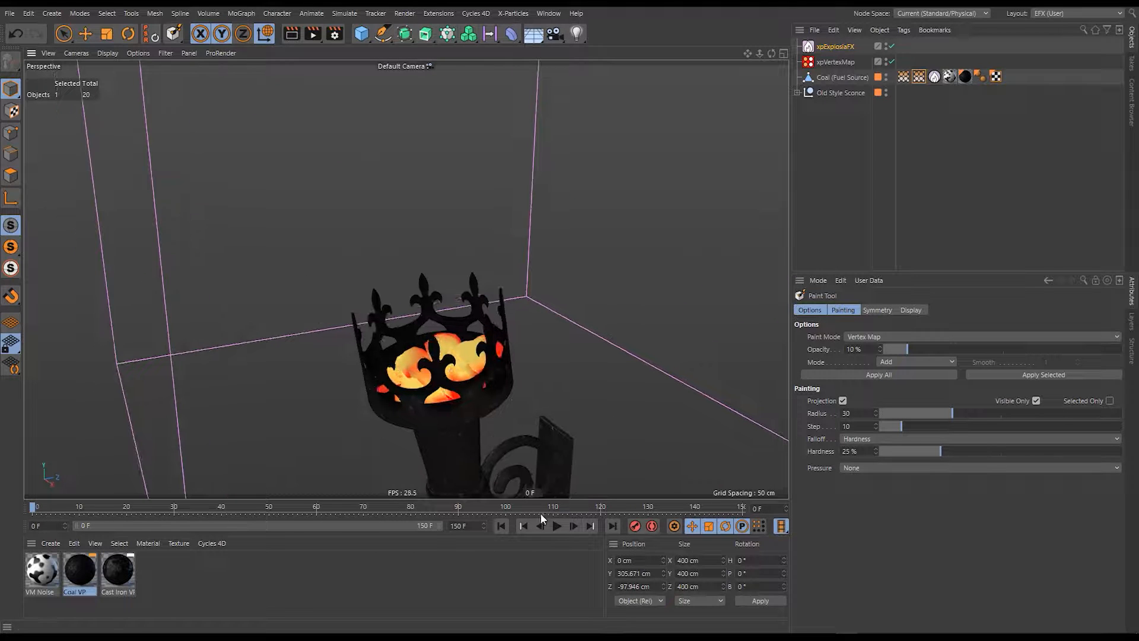
click(556, 526)
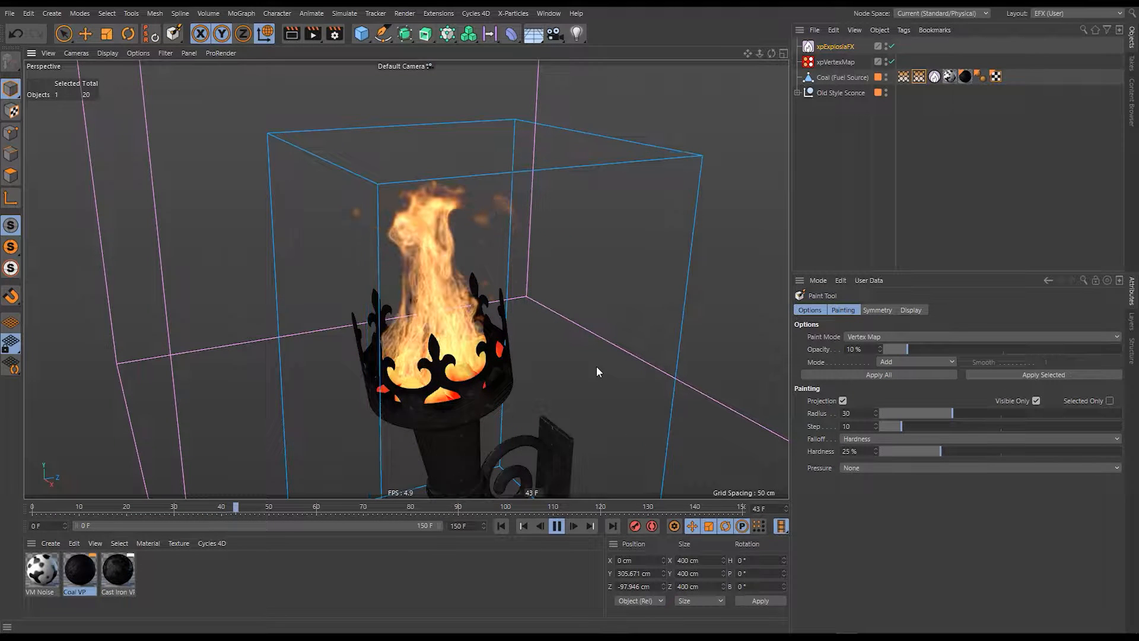
click(553, 528)
alt+drag(462, 400, 388, 347)
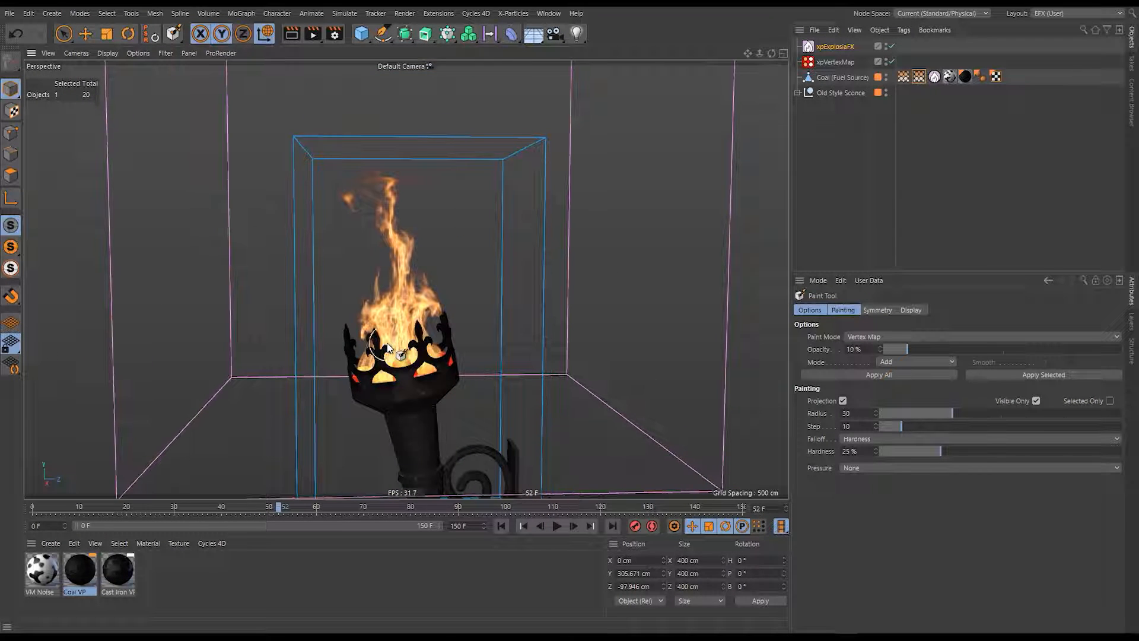
Set the Slices in the xpExplosiaFX display settings to 768 for a more detailed flame preview.
click(834, 47)
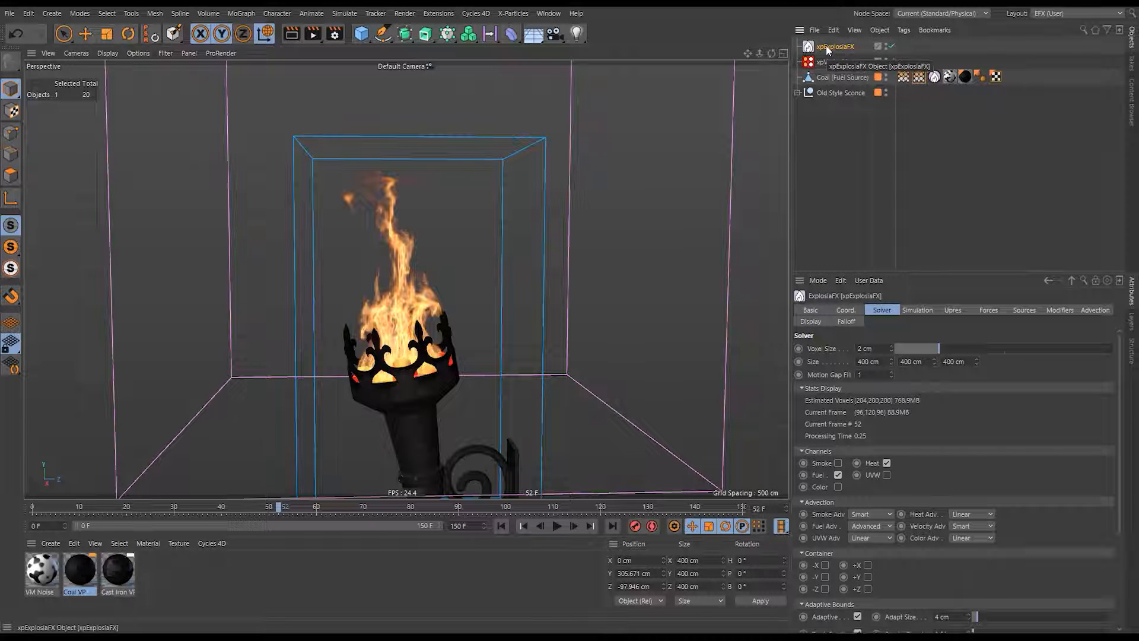
click(804, 322)
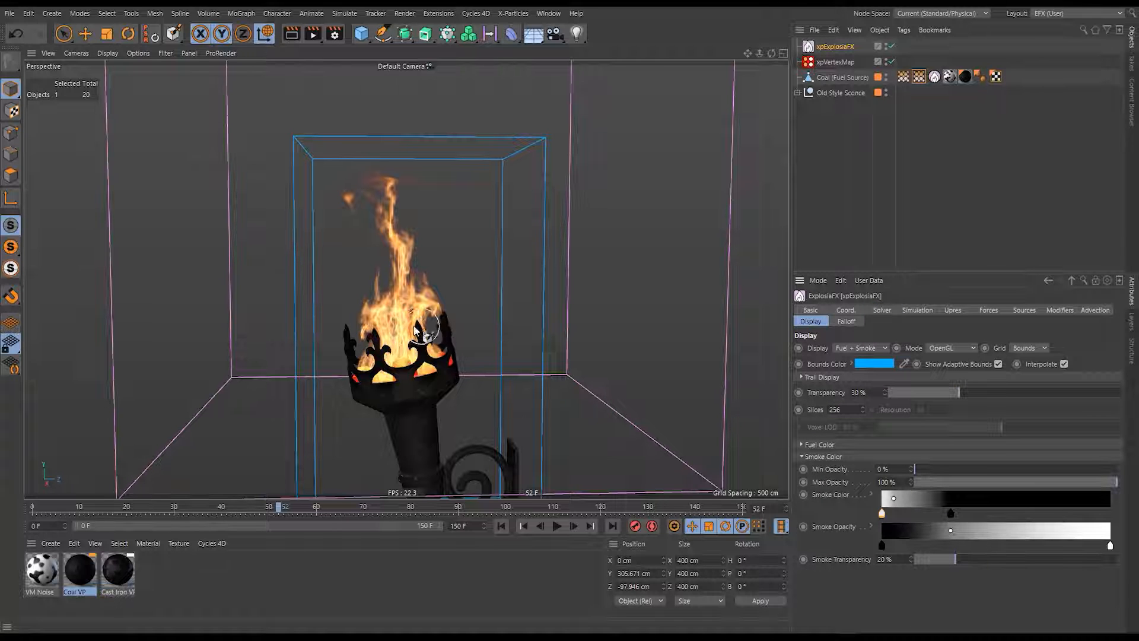
alt+drag(414, 331, 454, 368)
alt+right_drag(454, 368, 484, 328)
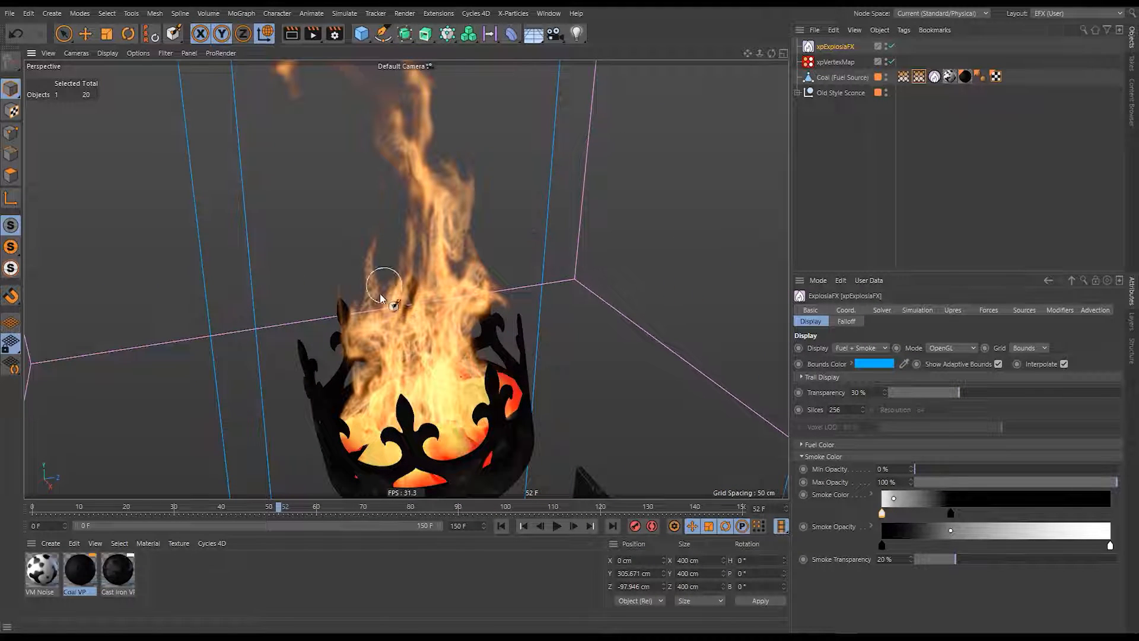
key(e)
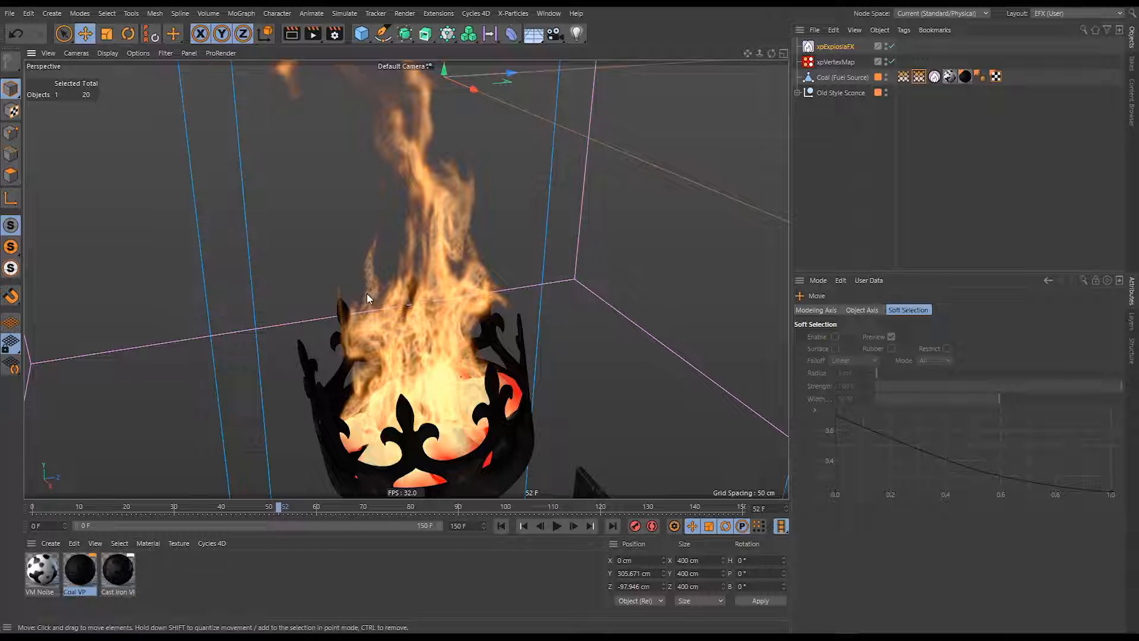
click(833, 47)
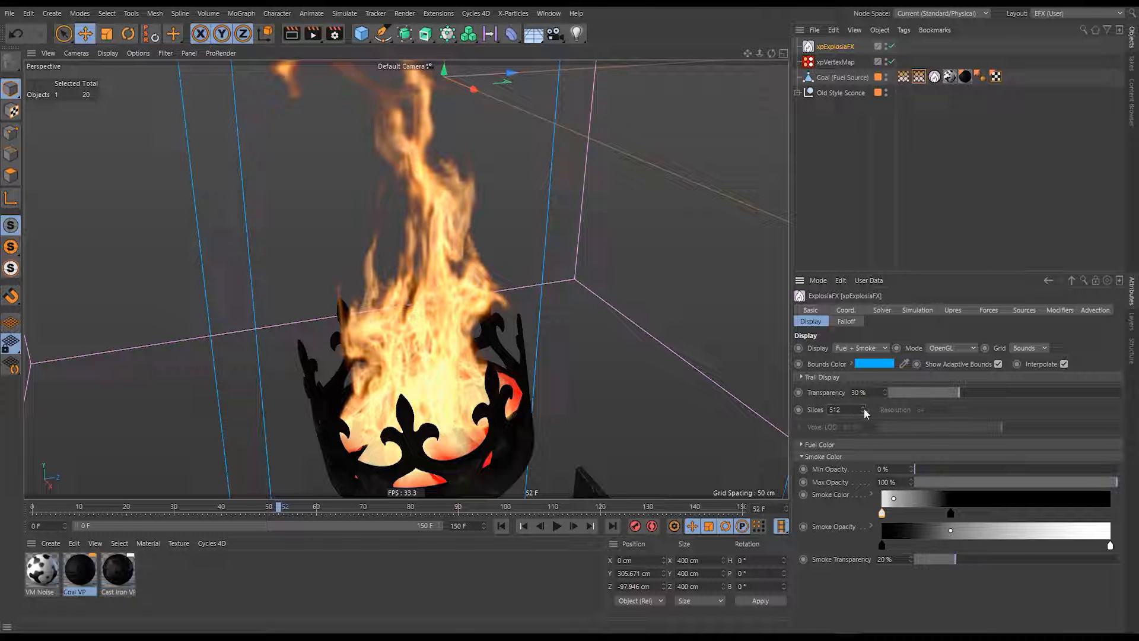
drag(865, 411, 867, 272)
drag(874, 409, 874, 301)
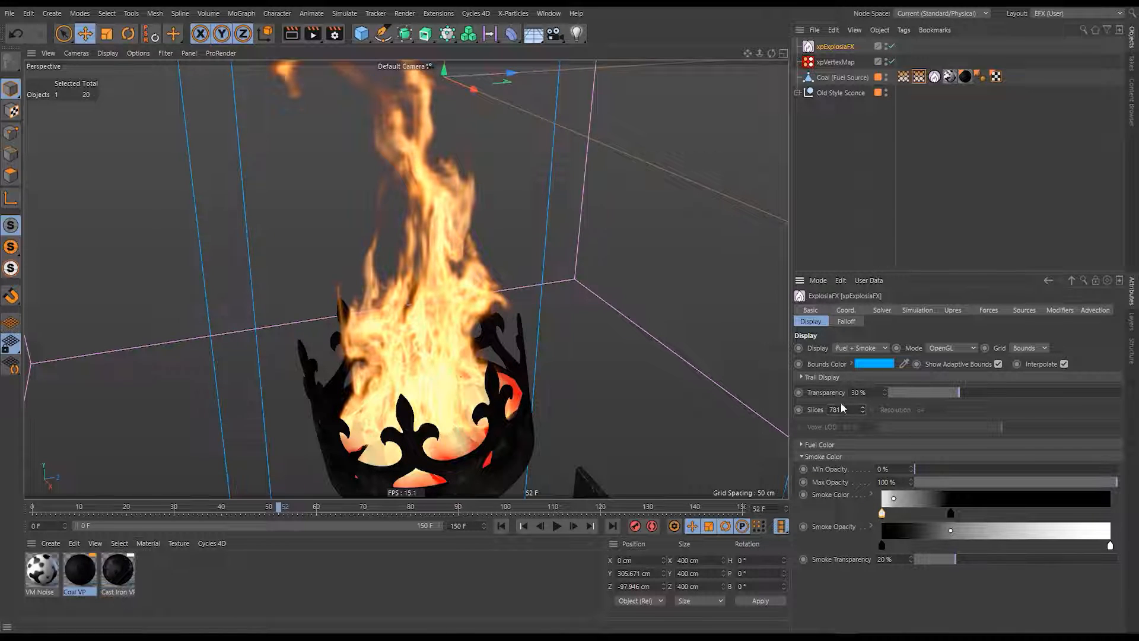
text(768)
key(Return)
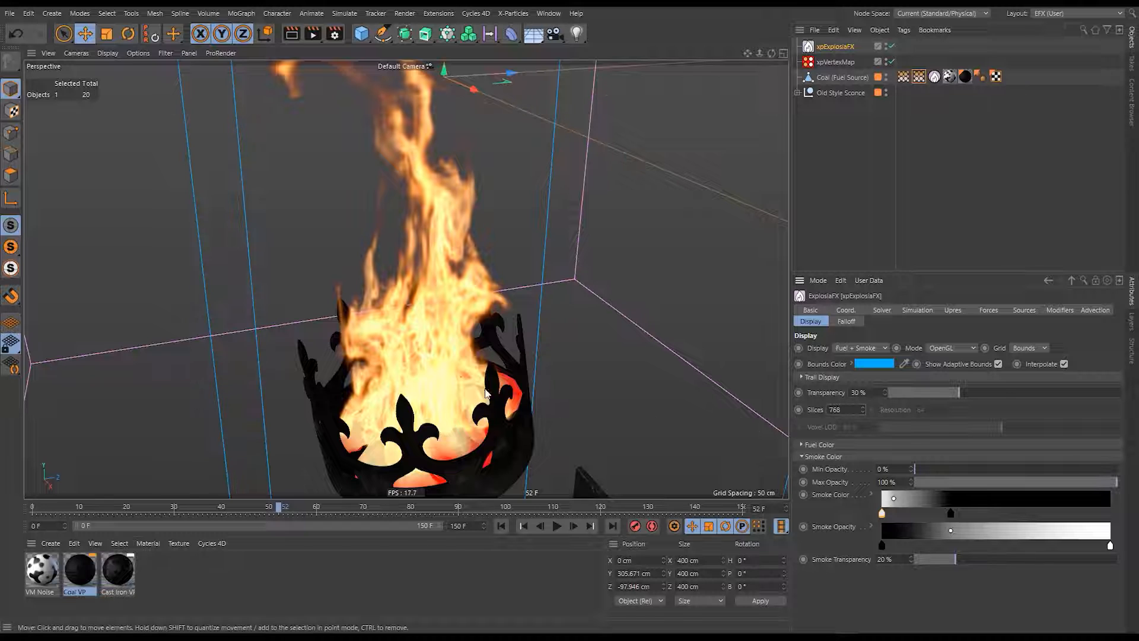
Deselect everything, replay the fire from frame 0 to check the finer display, and return to frame 0.
alt+drag(437, 343, 496, 483)
scroll(414, 315, down, 5)
click(852, 190)
click(500, 526)
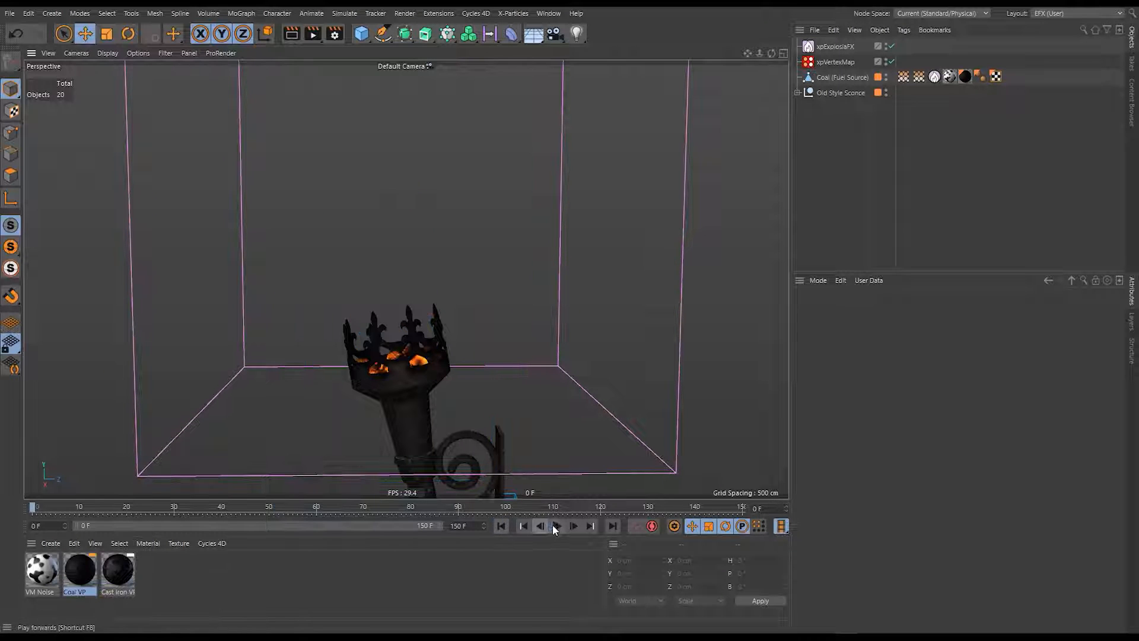
click(557, 525)
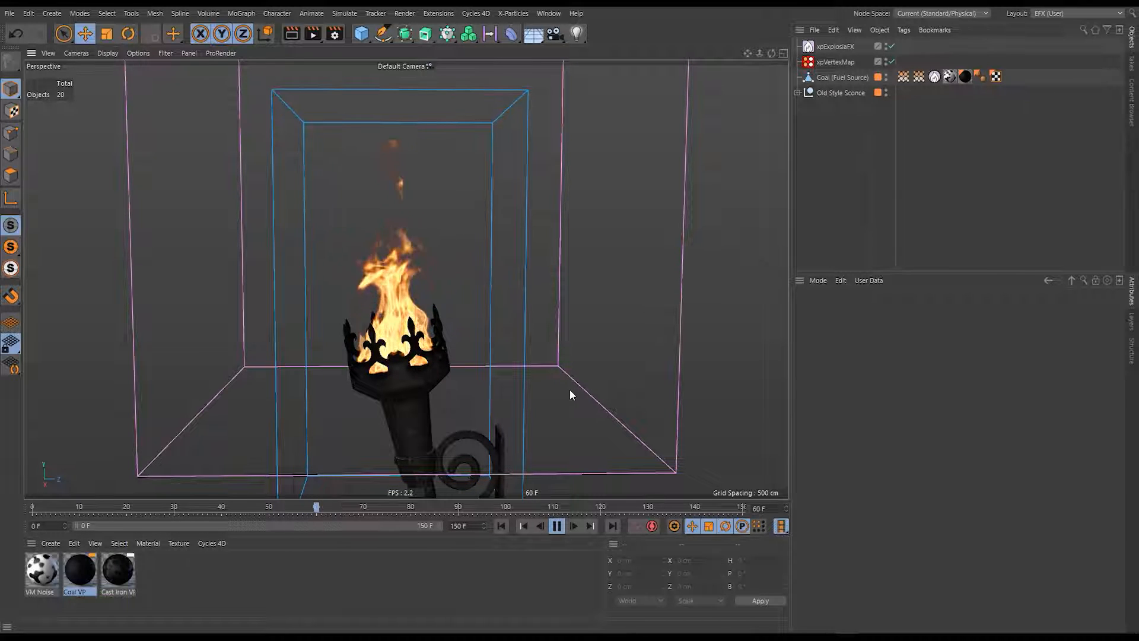
click(554, 528)
click(500, 525)
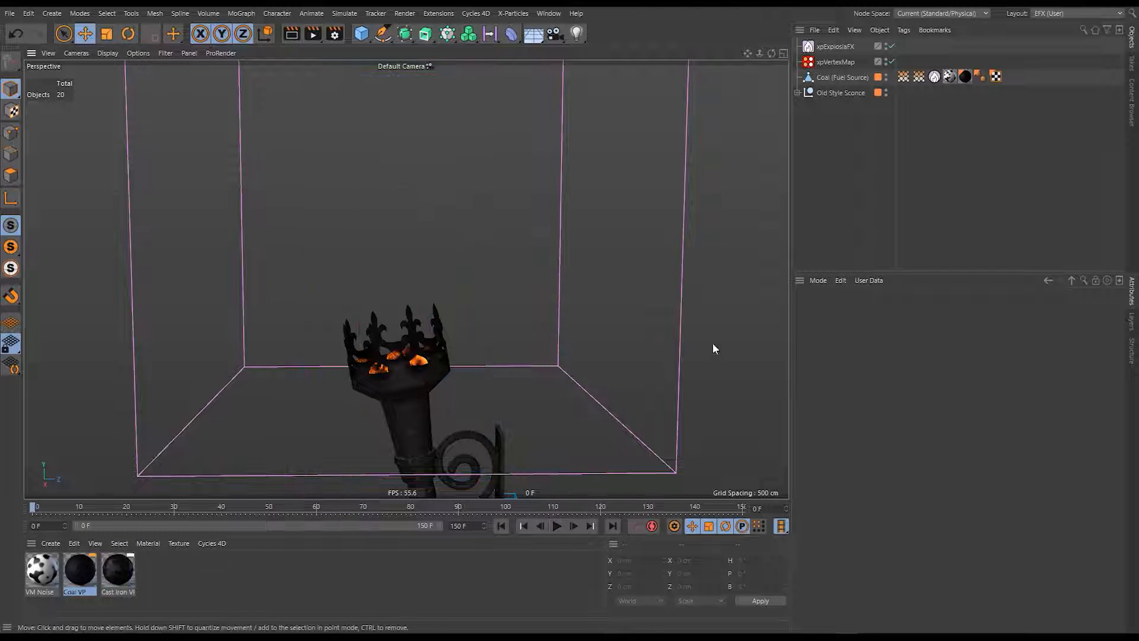
Show the sconce in Quick Shading (Lines) with Materials display turned off to expose its polygon mesh.
alt+middle_drag(422, 365, 497, 315)
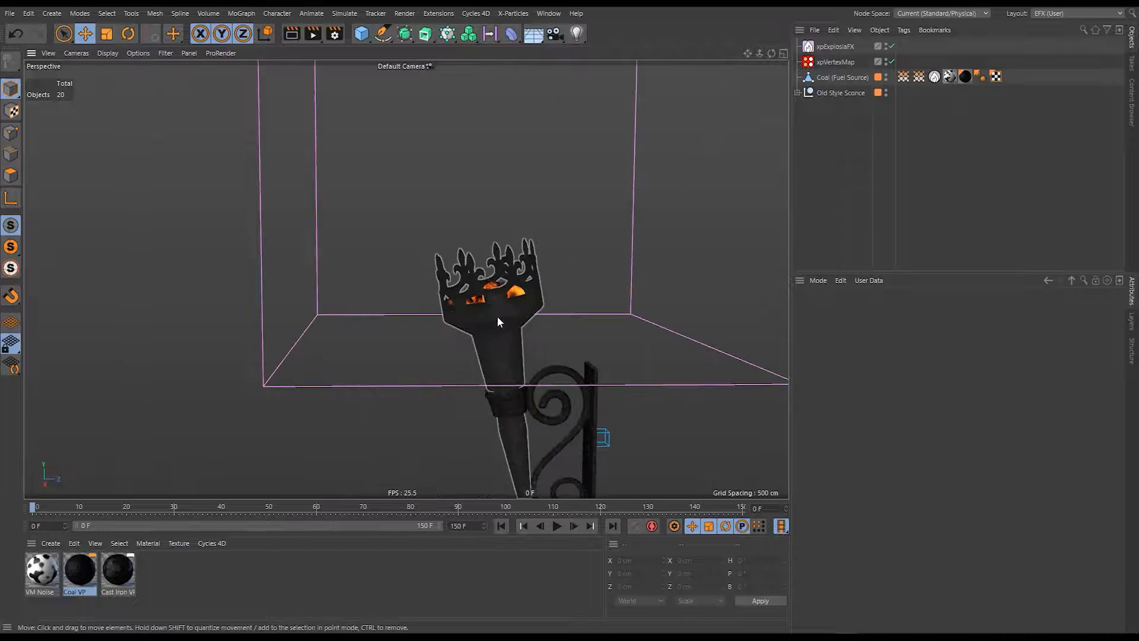
scroll(499, 312, up, 5)
alt+drag(497, 303, 543, 344)
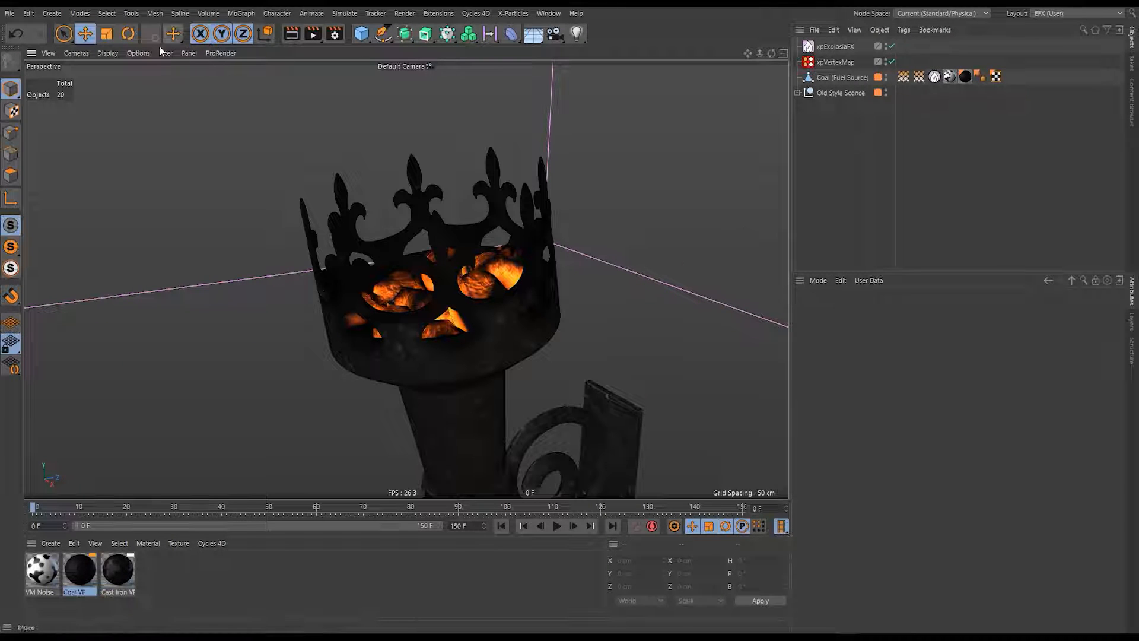
click(103, 54)
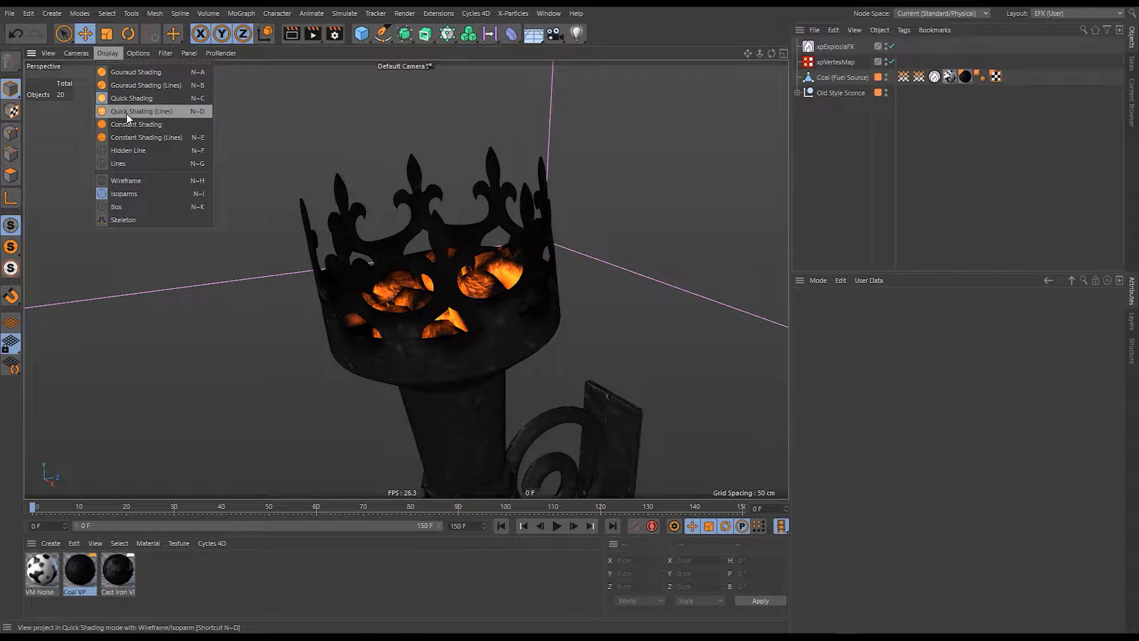
click(126, 111)
click(127, 54)
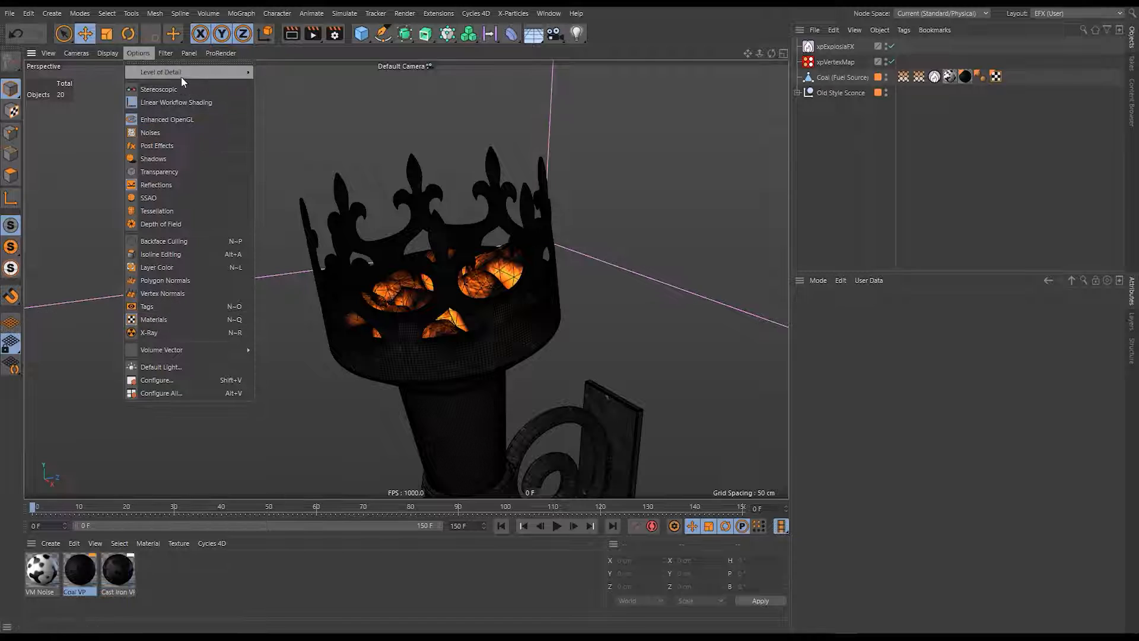
click(176, 321)
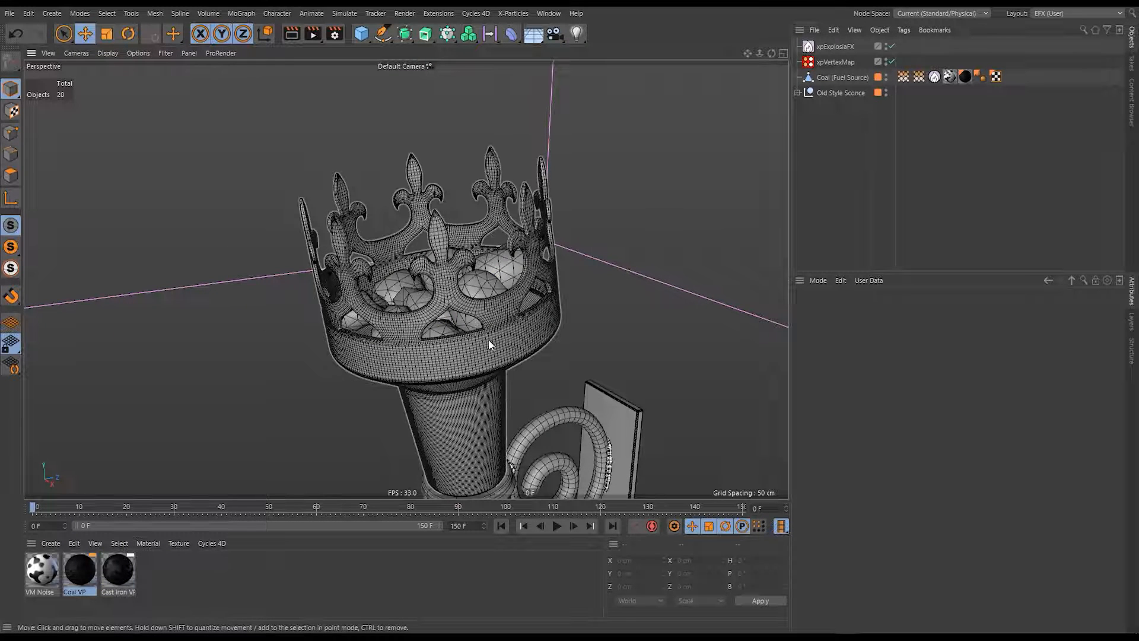
alt+drag(511, 316, 465, 207)
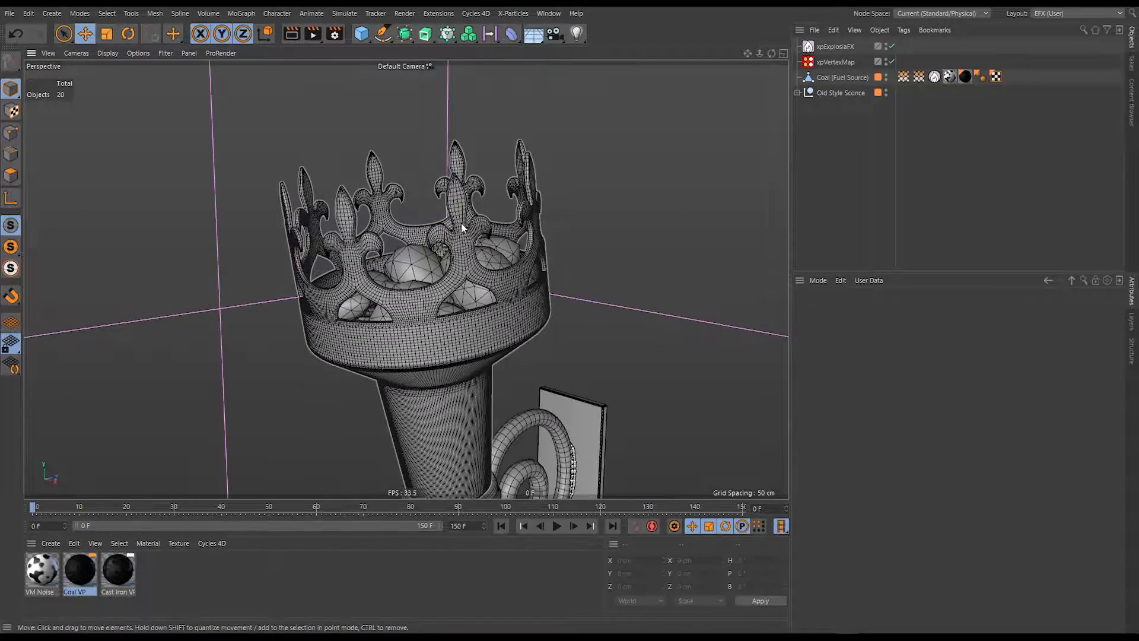
Duplicate the Sconce polygon mesh out of the Old Style Sconce group to the start of the object hierarchy.
click(461, 222)
key(s)
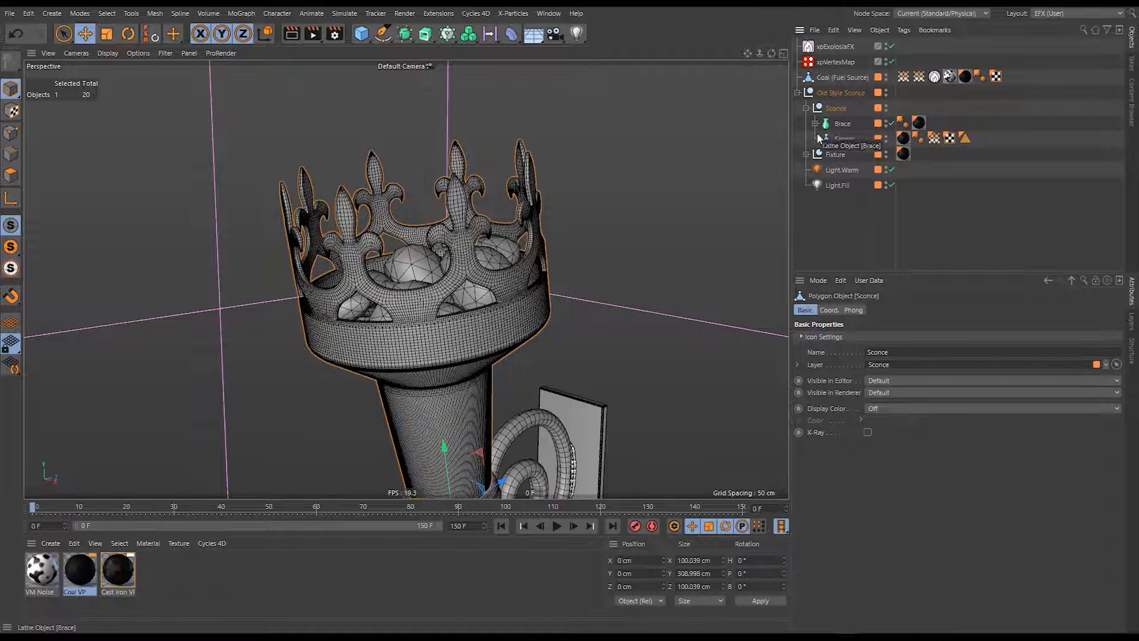
alt+middle_drag(491, 335, 491, 329)
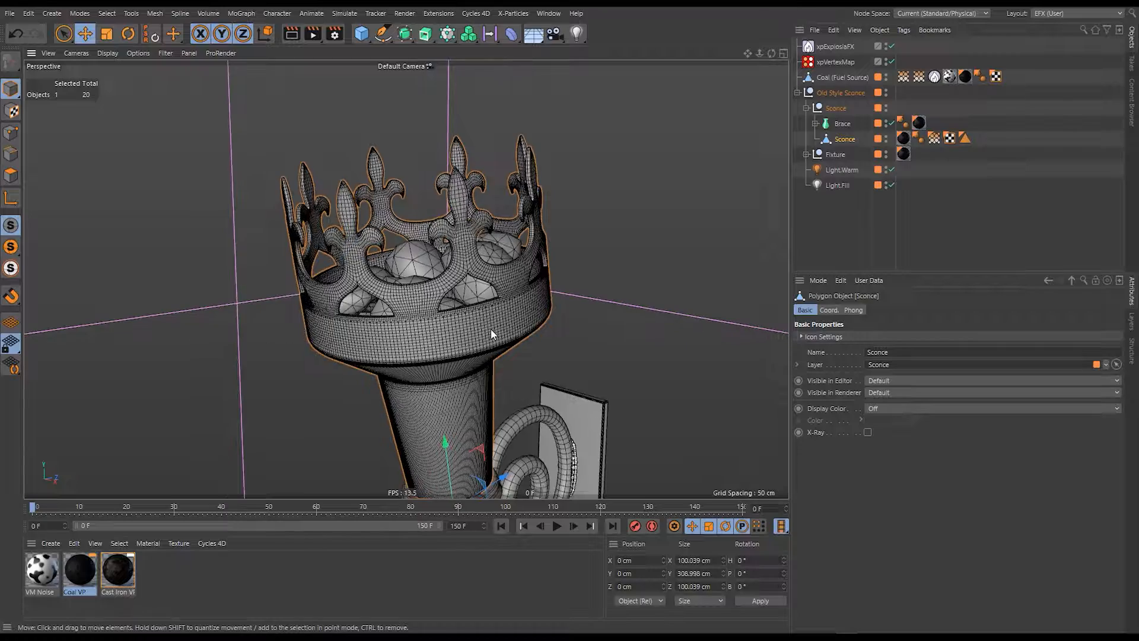
alt+drag(525, 272, 467, 177)
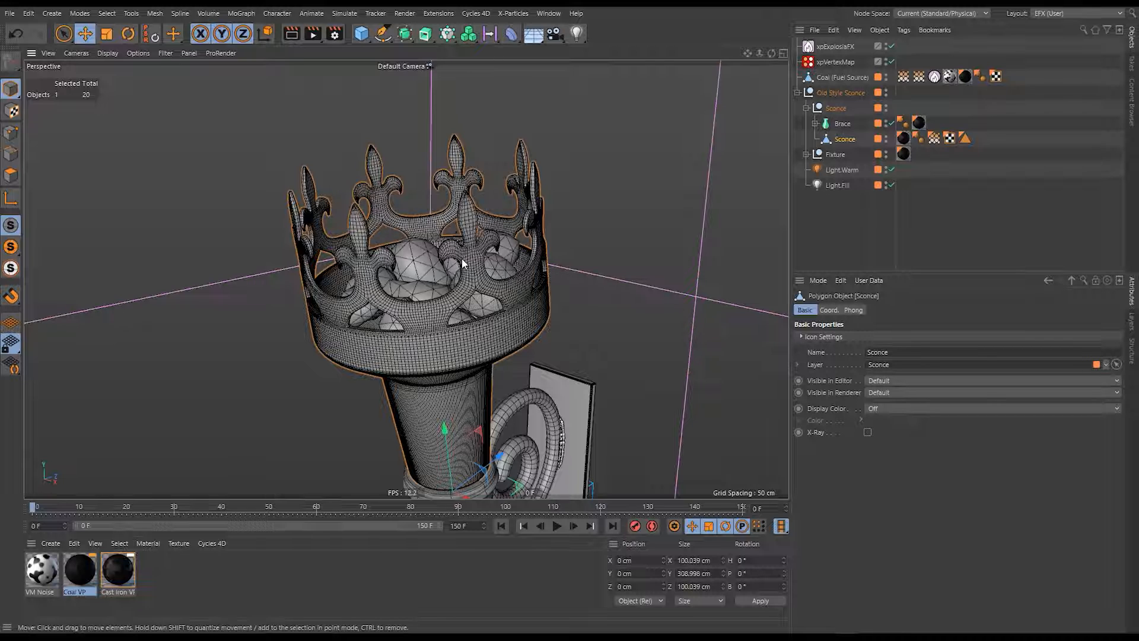
drag(847, 141, 842, 99)
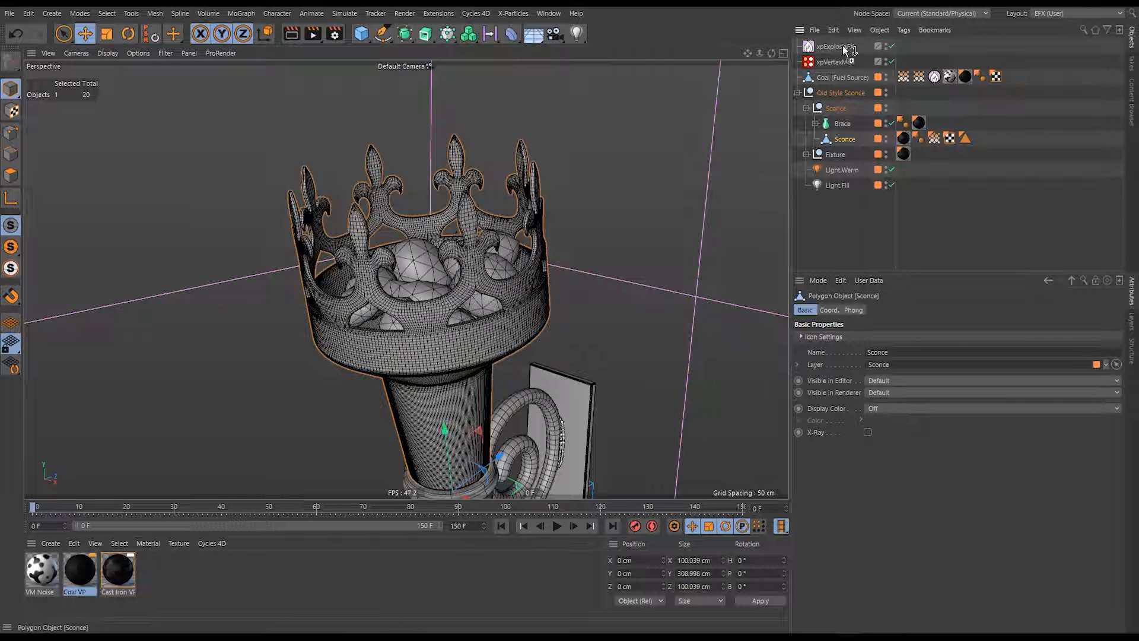
ctrl+drag(844, 47, 843, 47)
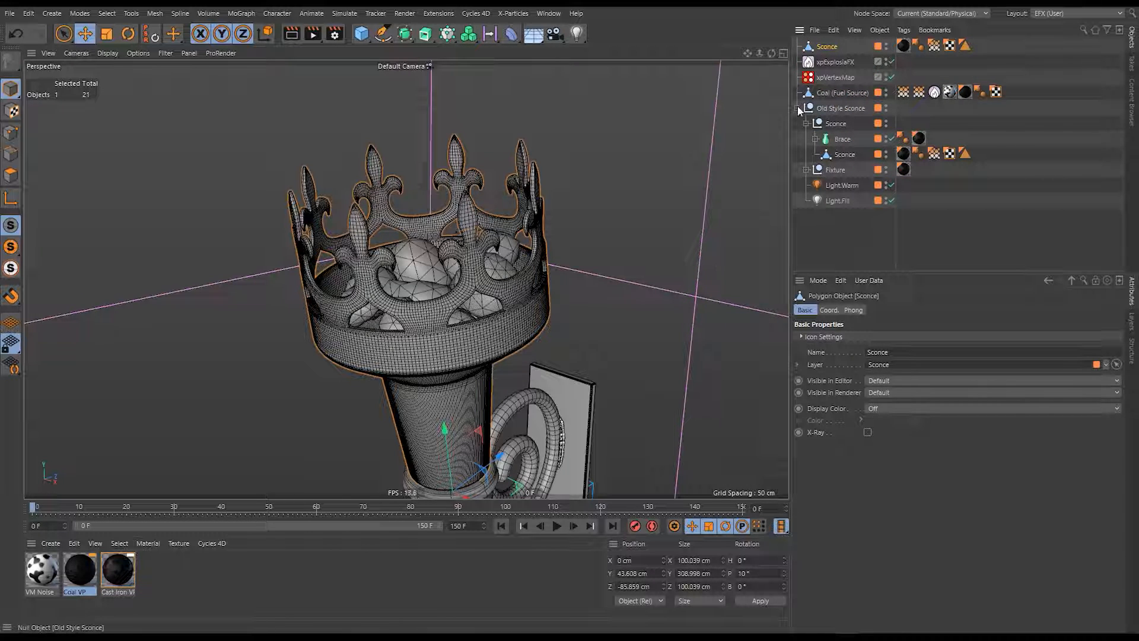
Hide the Old Style Sconce group and Coal (Fuel Source) in the viewport, and disable xpExplosiaFX and xpVertexMap.
click(798, 108)
click(885, 105)
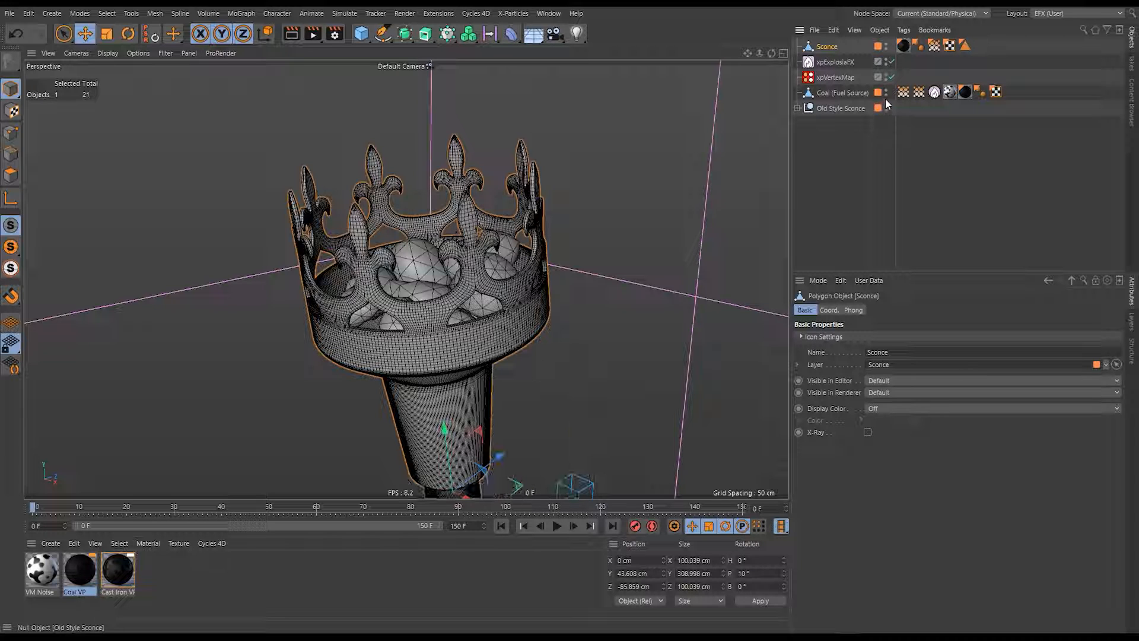
click(886, 92)
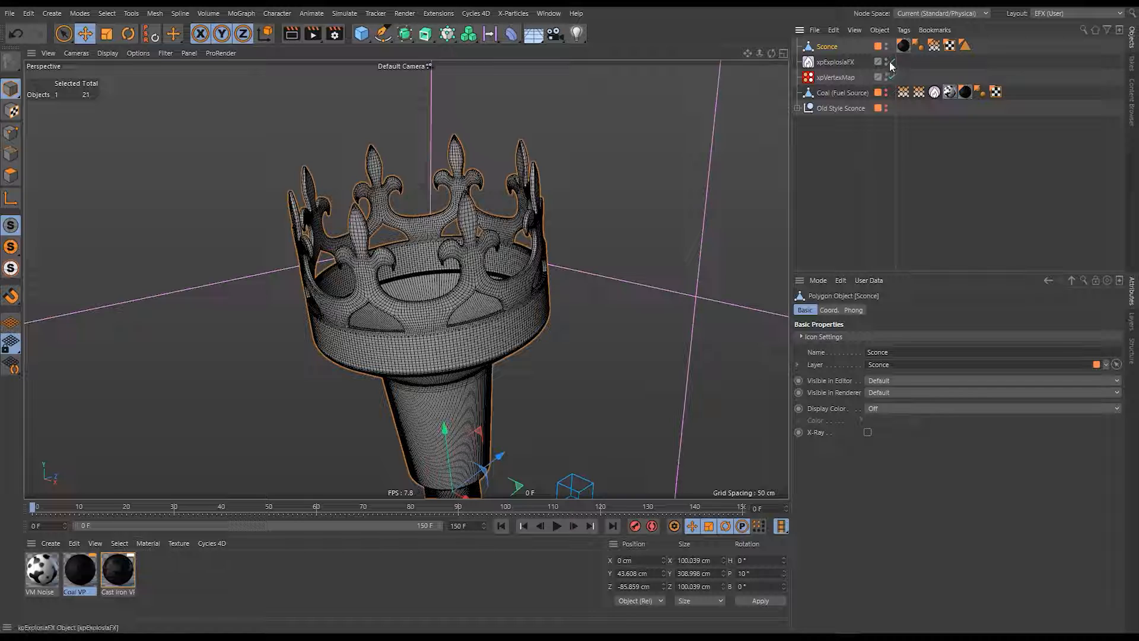
drag(891, 61, 892, 77)
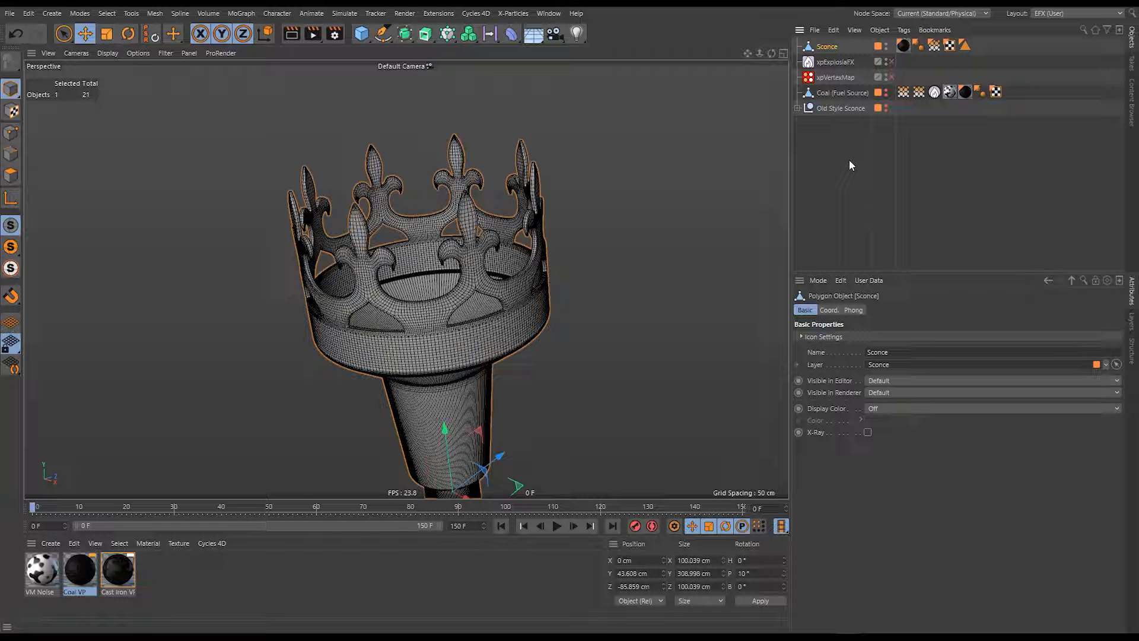
alt+middle_drag(436, 274, 444, 240)
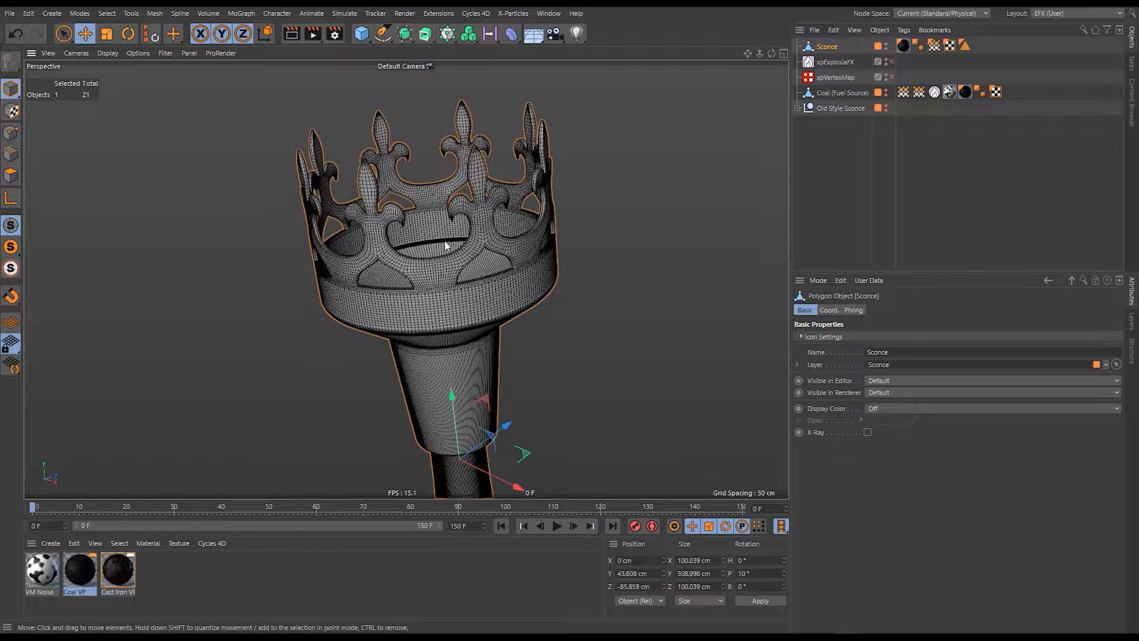
In polygon mode, loop-select the outer ring of polygons along the lower edge of the duplicated Sconce's rim.
alt+drag(444, 240, 515, 290)
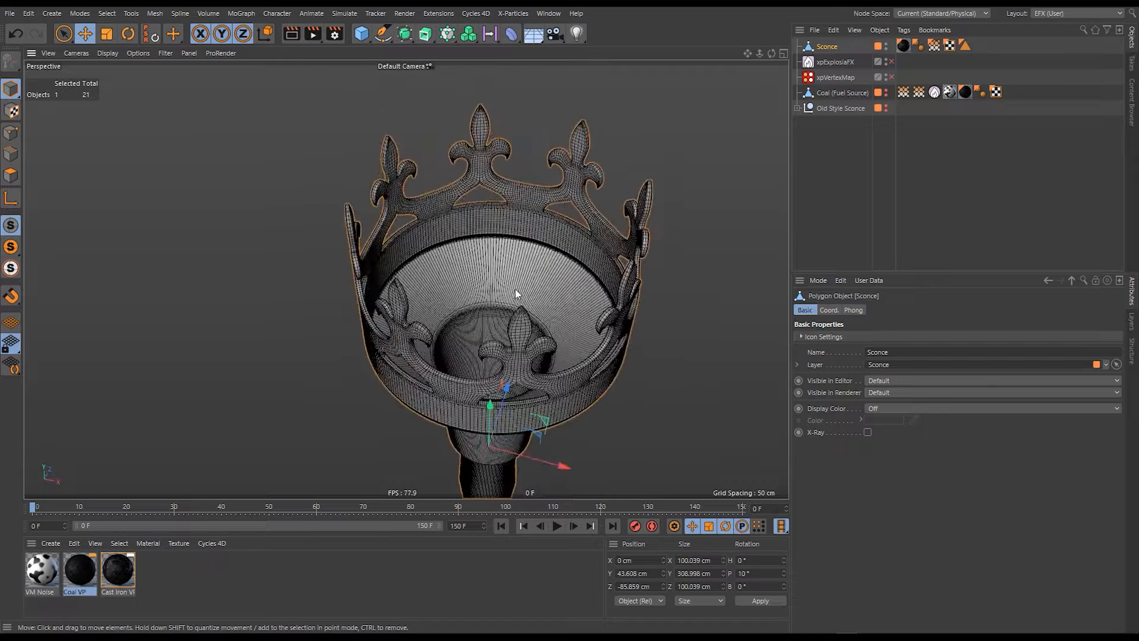
alt+middle_drag(503, 238, 454, 236)
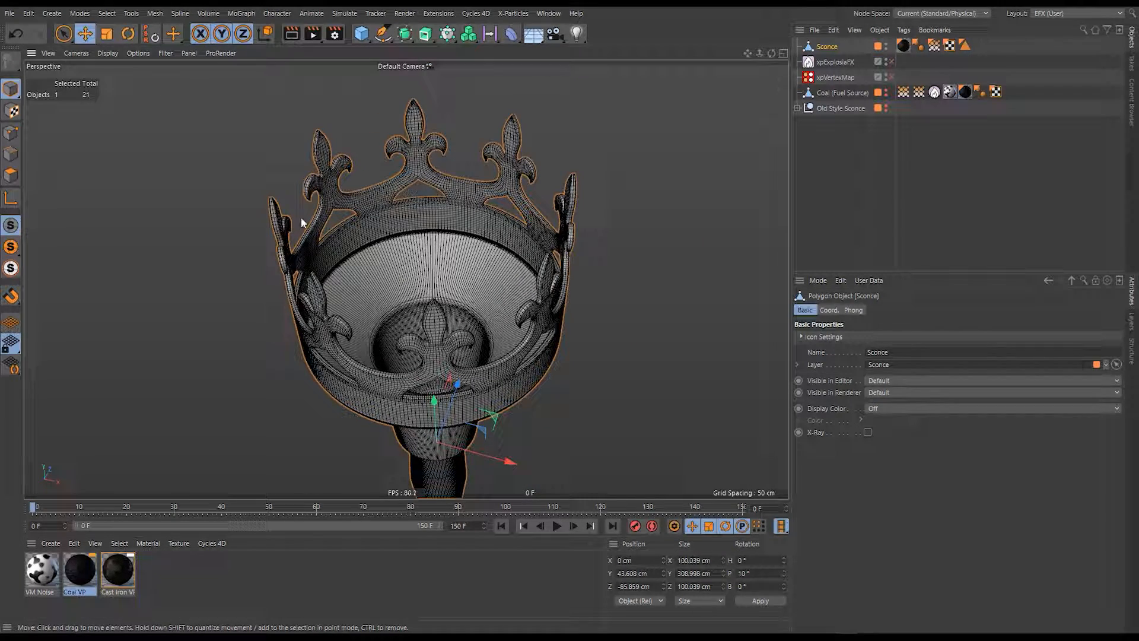
click(10, 175)
alt+drag(490, 255, 464, 293)
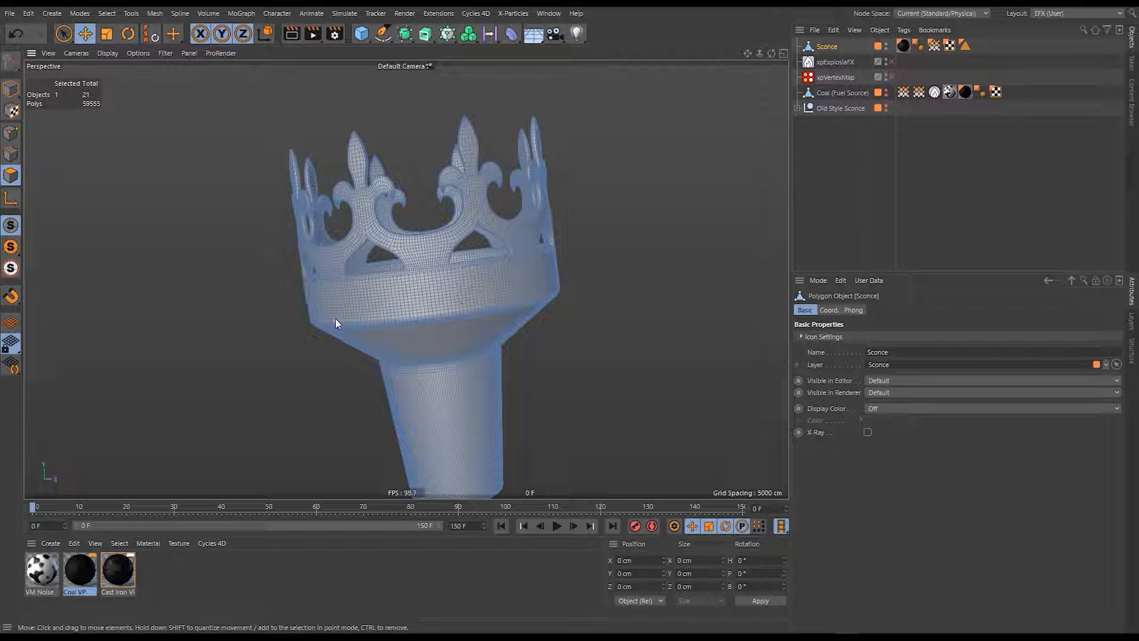
alt+right_drag(479, 293, 572, 293)
key(u)
key(l)
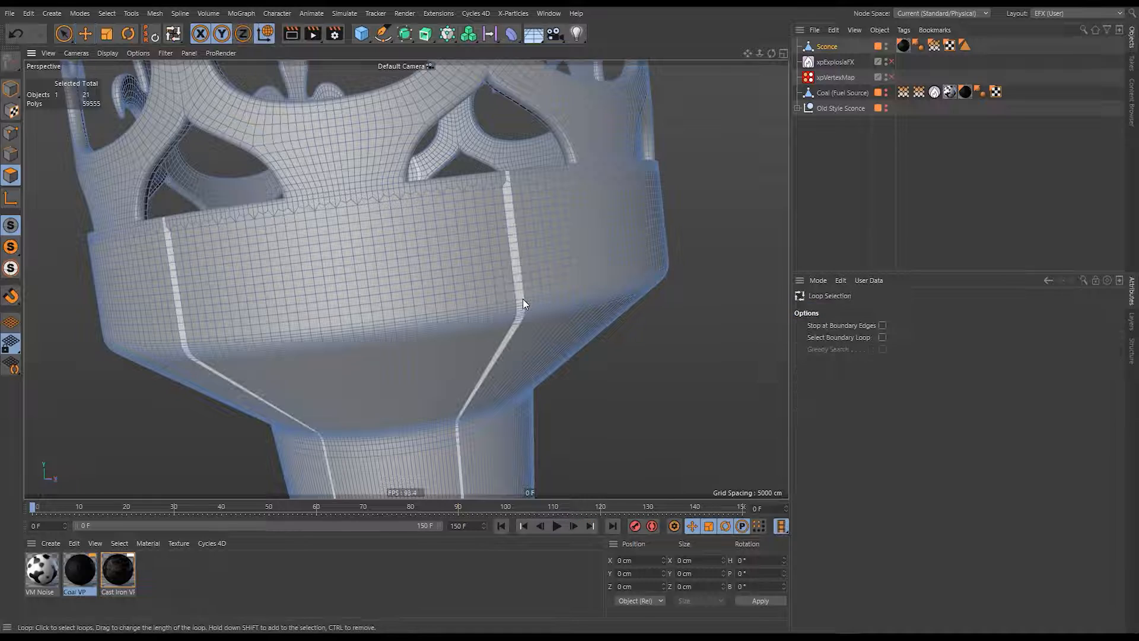
click(507, 297)
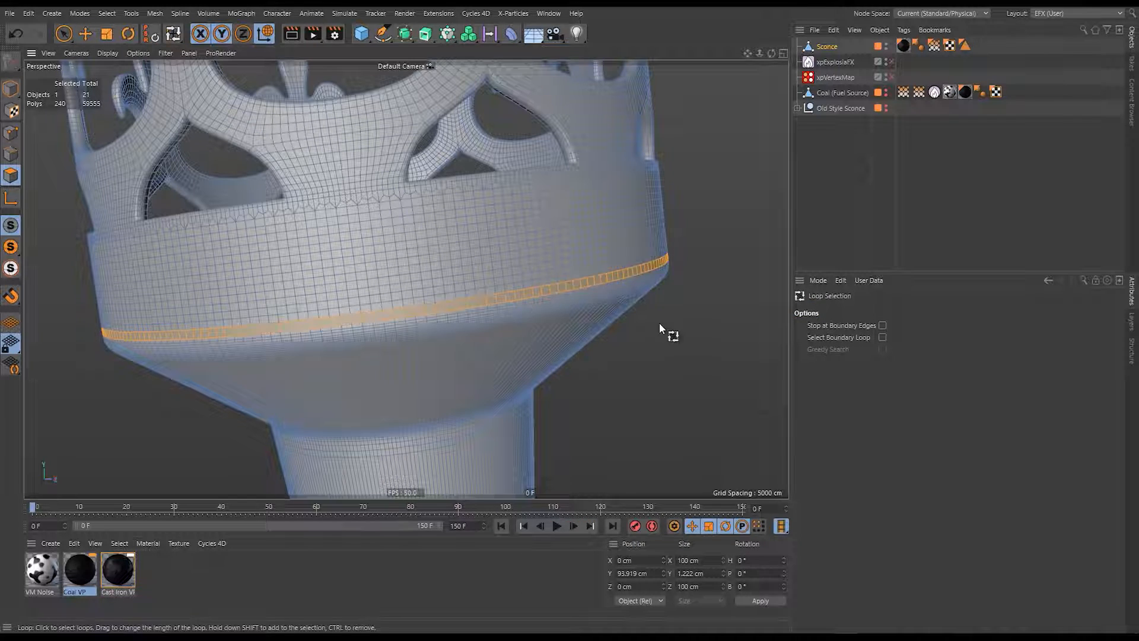
Add the matching inner ring of polygons inside the Sconce's cup to the loop selection.
alt+right_drag(660, 322, 686, 325)
alt+right_drag(577, 311, 433, 196)
shift+click(582, 312)
alt+drag(433, 196, 347, 177)
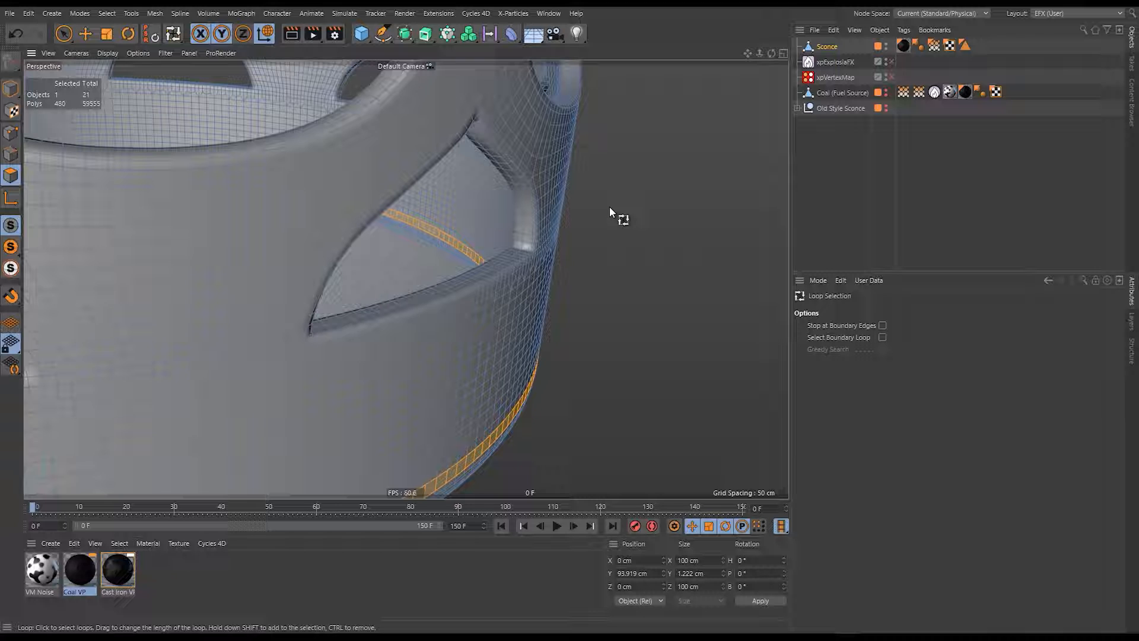
Fill-select the crown and rim polygons bounded by the two selected loops.
key(u)
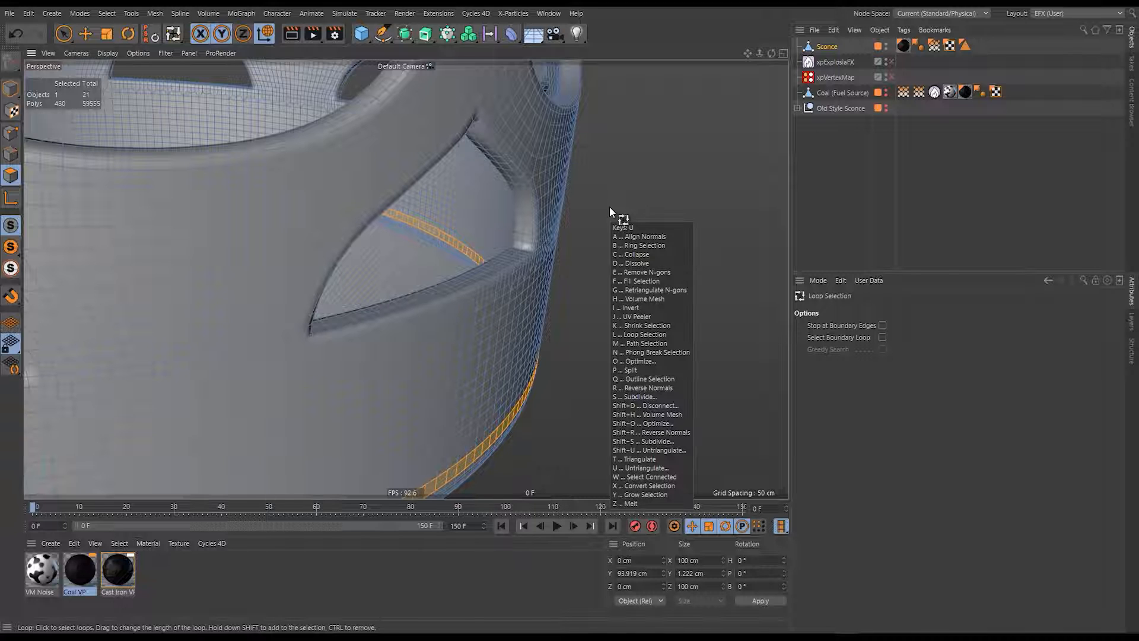
key(f)
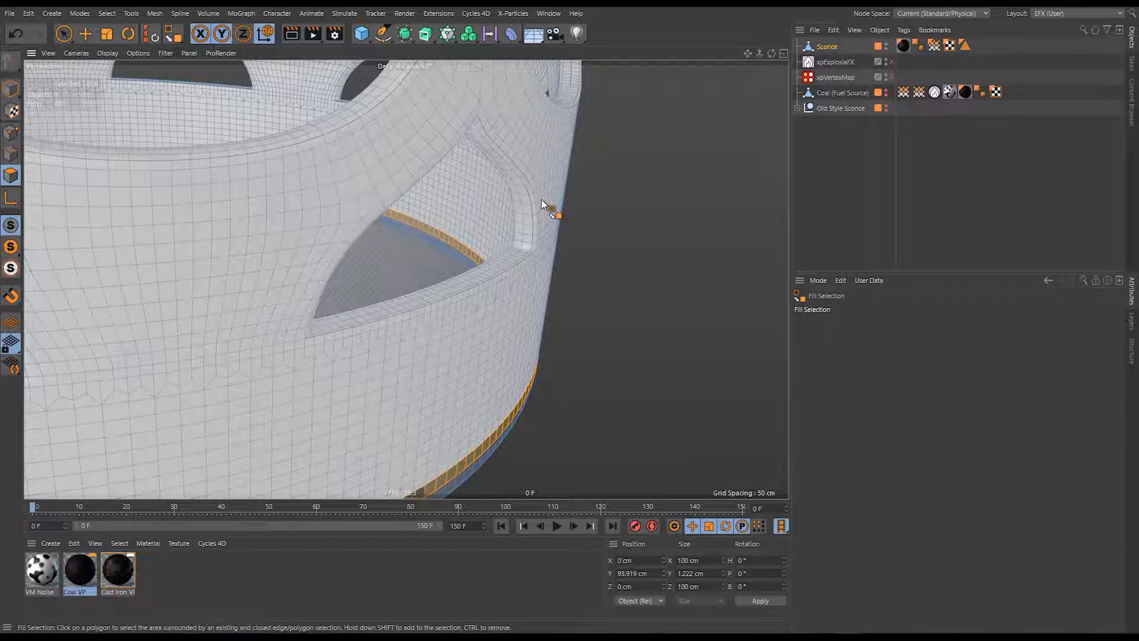
click(541, 200)
alt+drag(558, 290, 465, 283)
scroll(499, 331, down, 3)
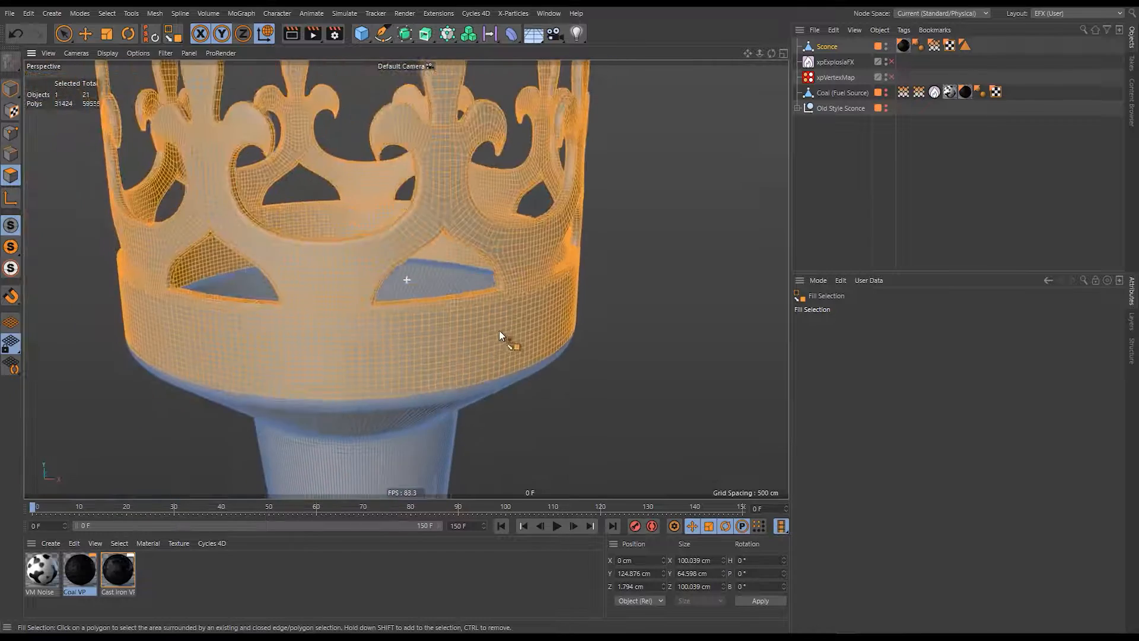
alt+drag(499, 330, 521, 326)
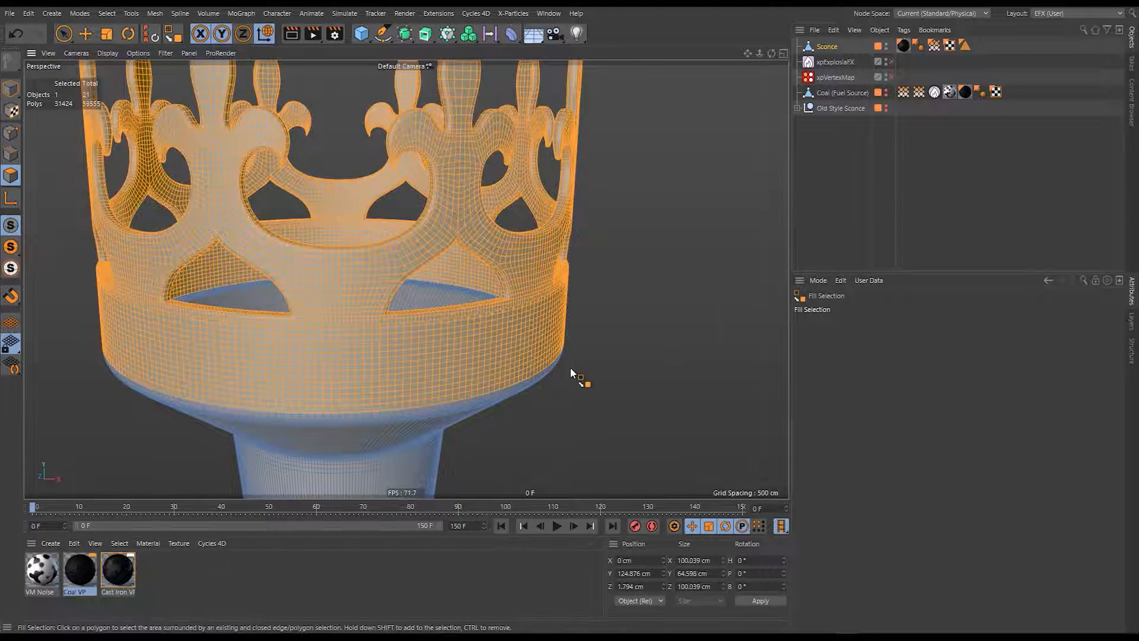
Invert the polygon selection and delete the Sconce's lower cup and handle, leaving only the crown.
key(u)
key(i)
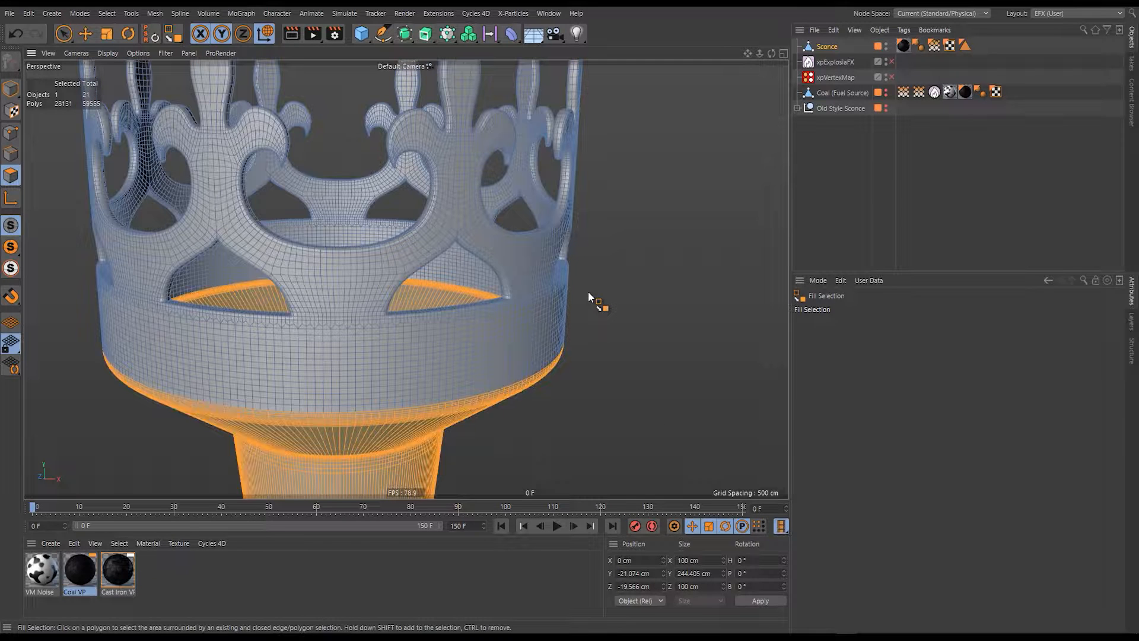
key(Delete)
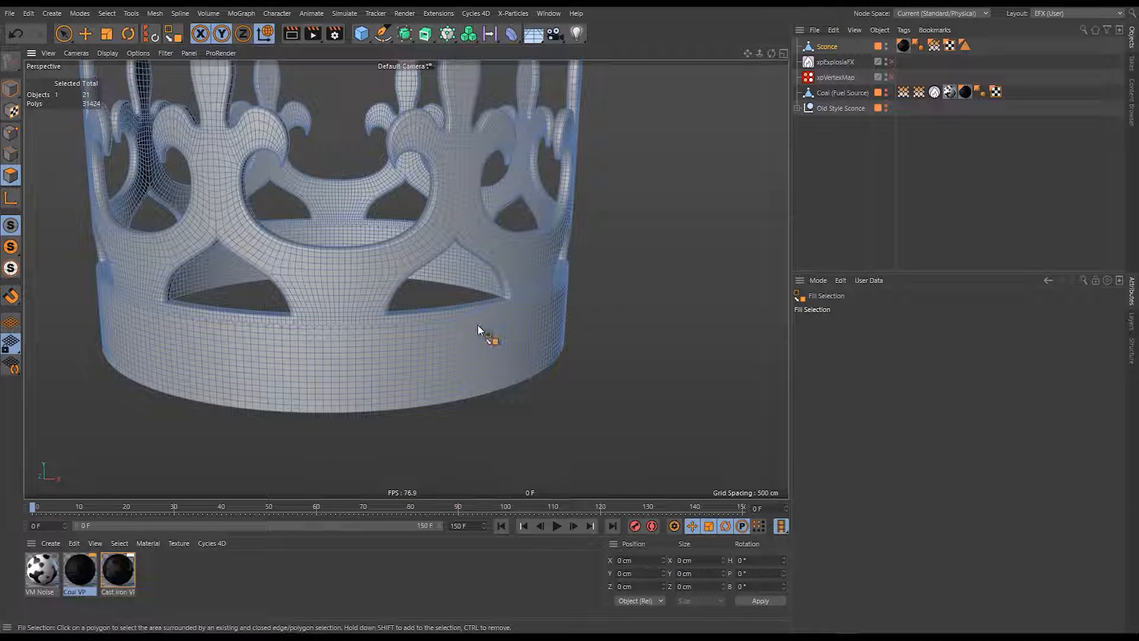
Try to close the open underside of the crown's rim directly with Close Polygon Hole.
alt+drag(533, 349, 573, 291)
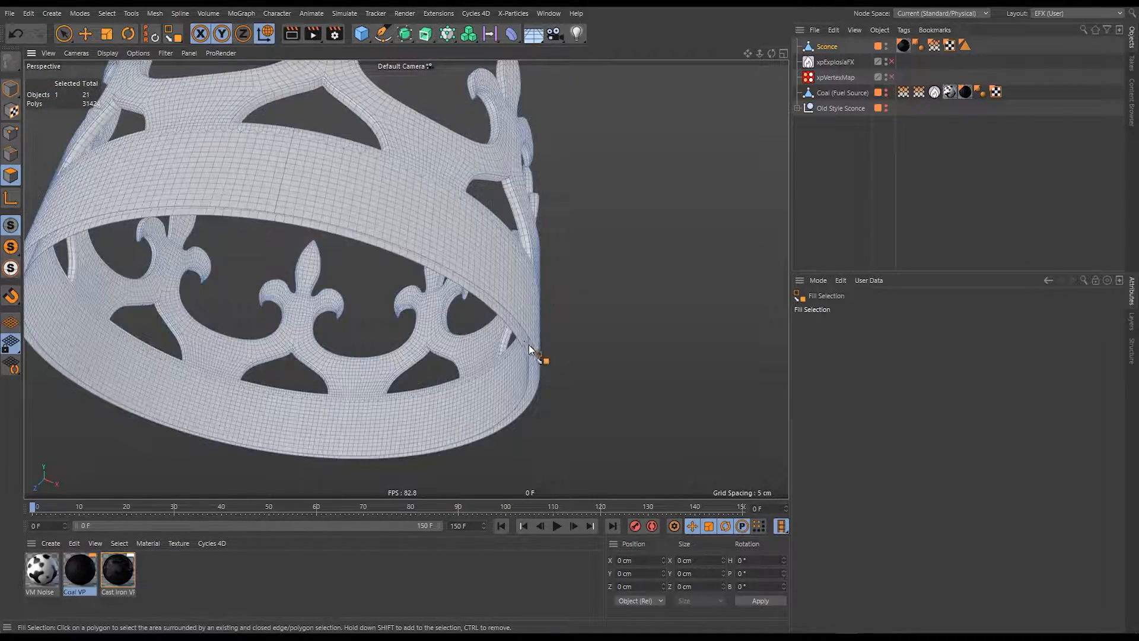
alt+right_drag(535, 349, 579, 343)
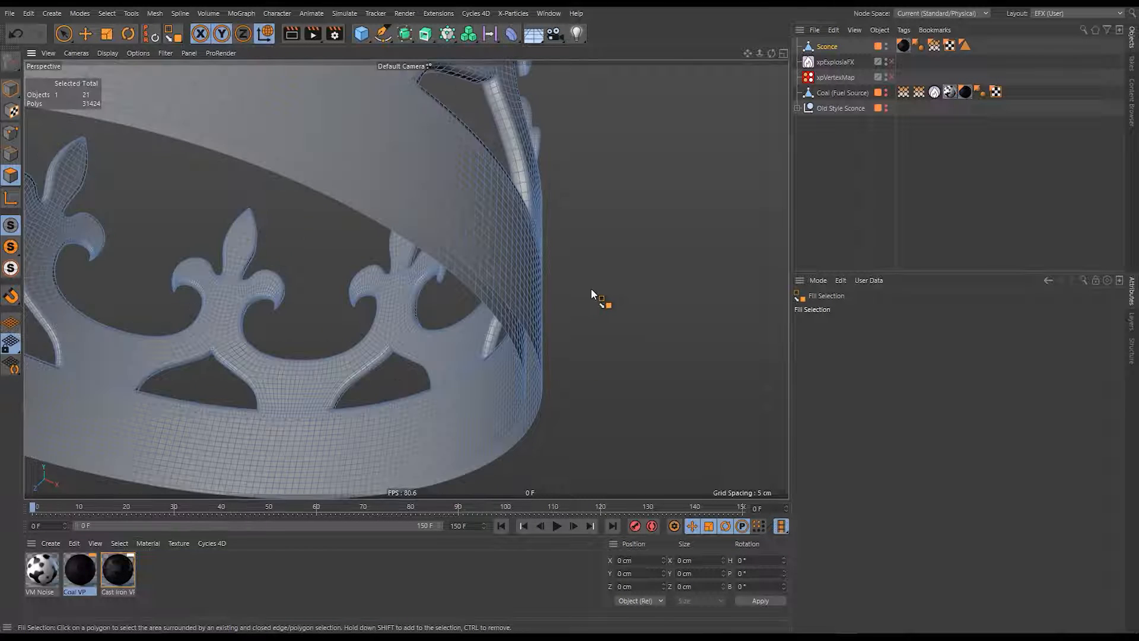
key(m)
key(m)
key(d)
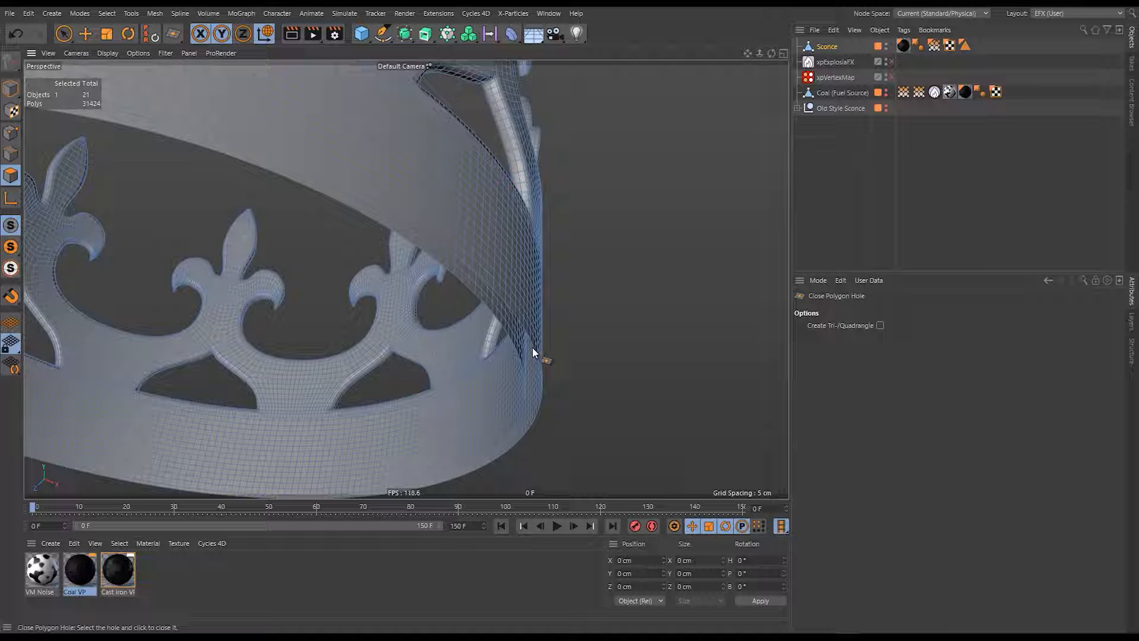
alt+drag(515, 333, 540, 333)
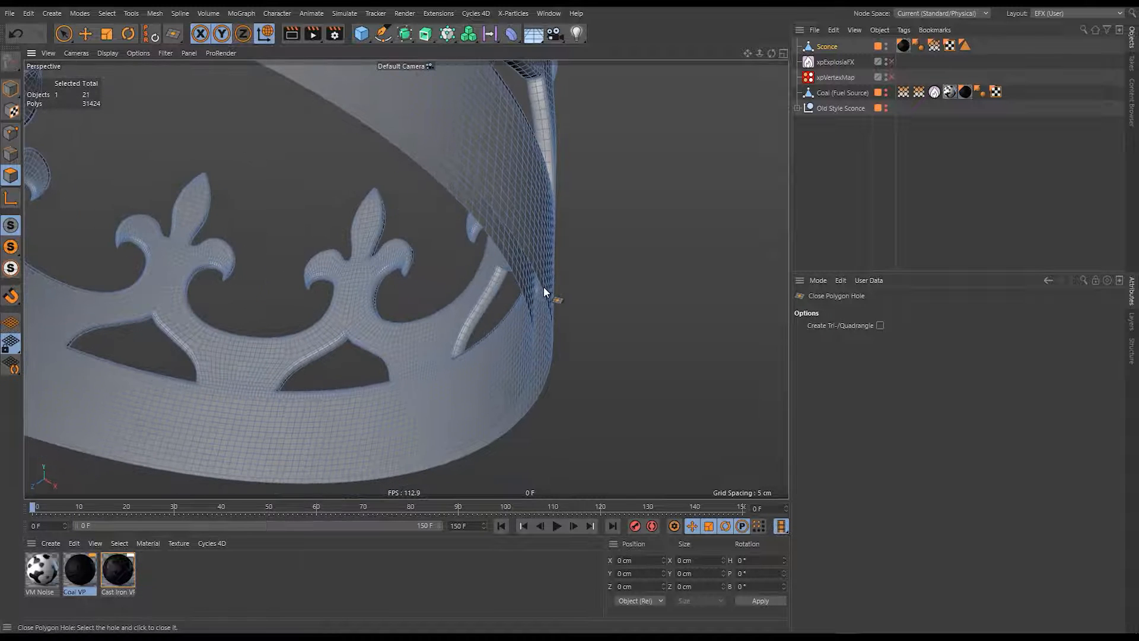
alt+drag(507, 264, 579, 237)
alt+right_drag(579, 237, 549, 236)
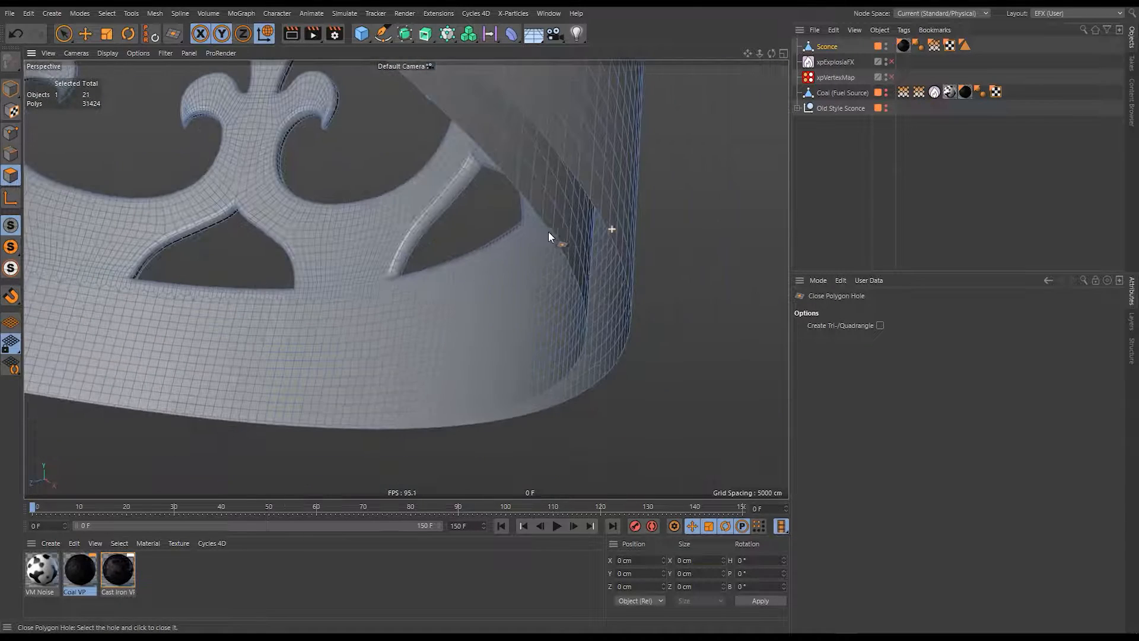
alt+drag(558, 228, 629, 261)
alt+drag(407, 279, 549, 288)
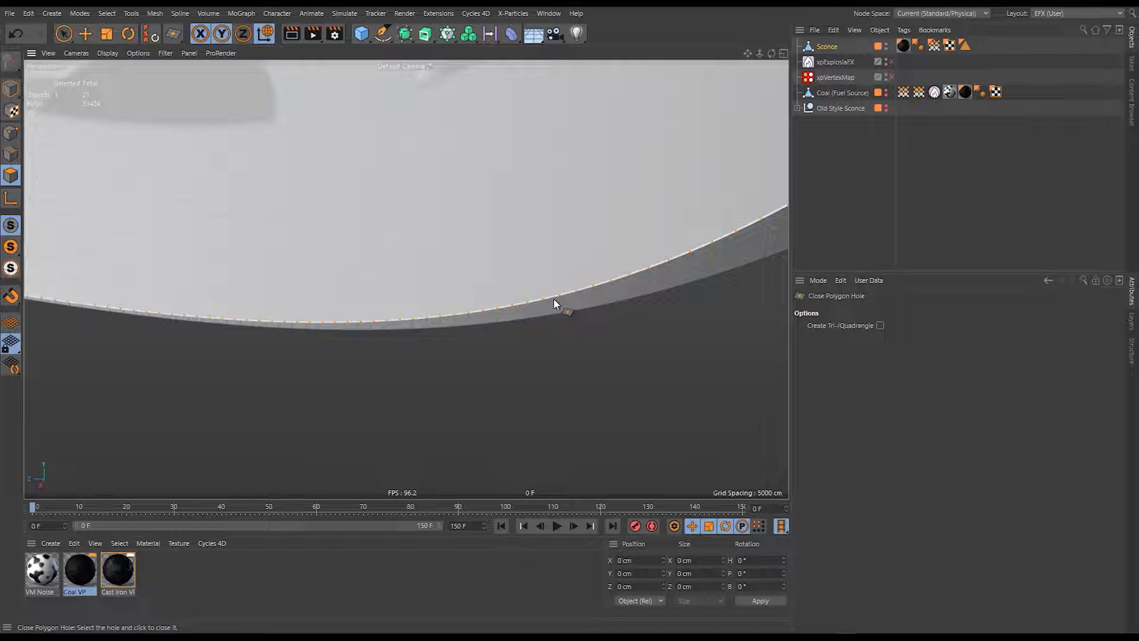
click(553, 298)
Bridge the rim's inner and outer bottom edges with one new polygon using the Polygon Pen.
key(m)
key(e)
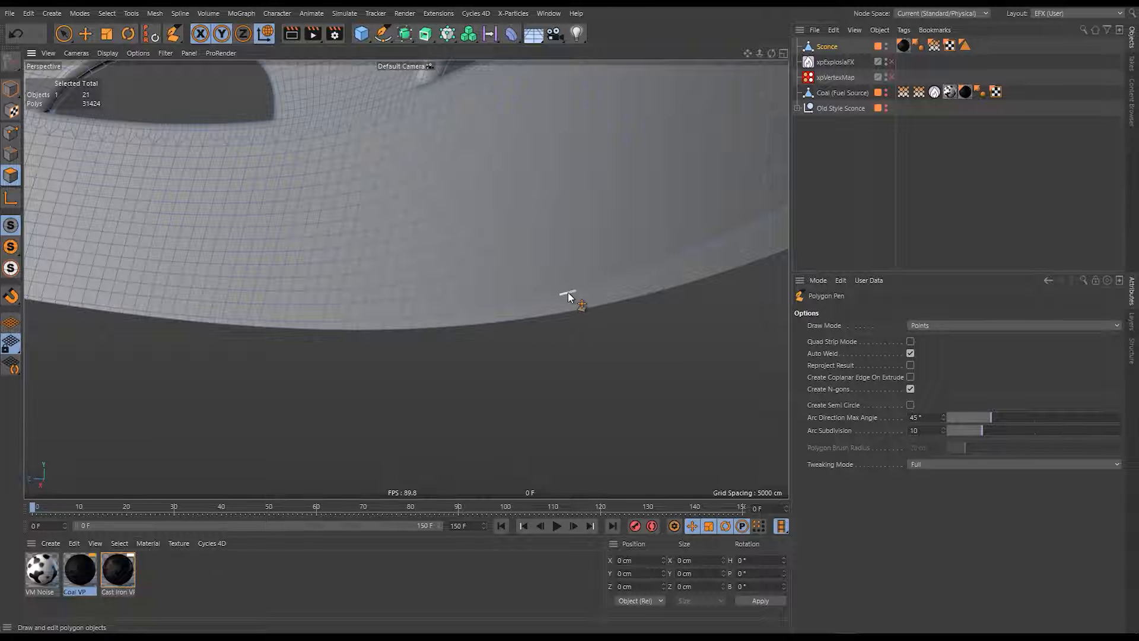
alt+drag(568, 298, 593, 306)
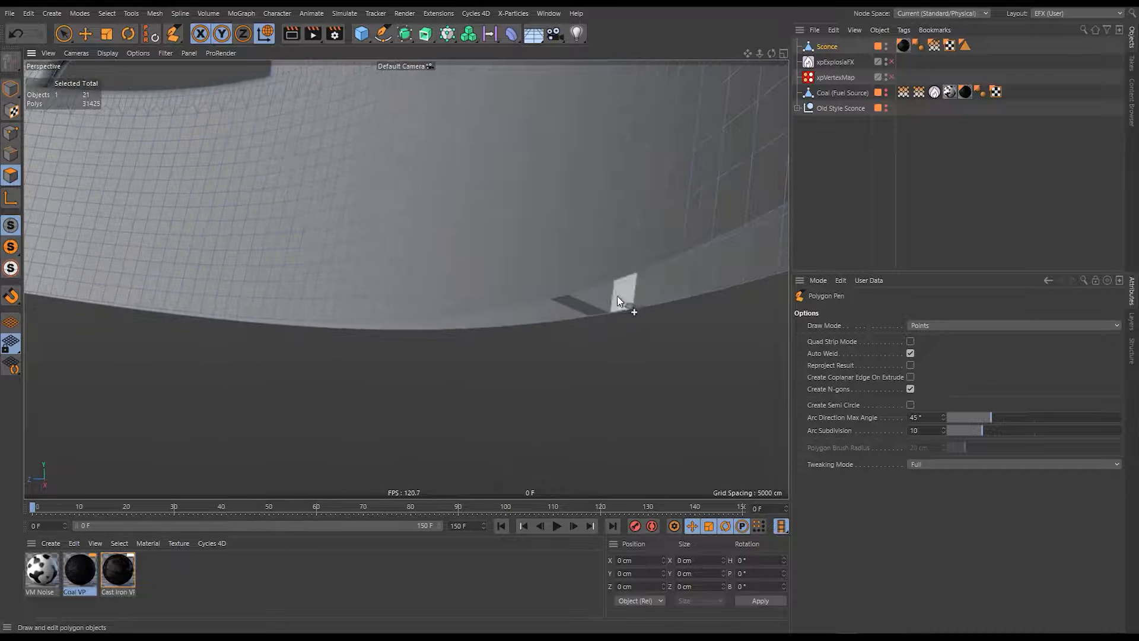
Fill the remaining gap between the rim's inner and outer walls using Close Polygon Hole.
key(m)
key(d)
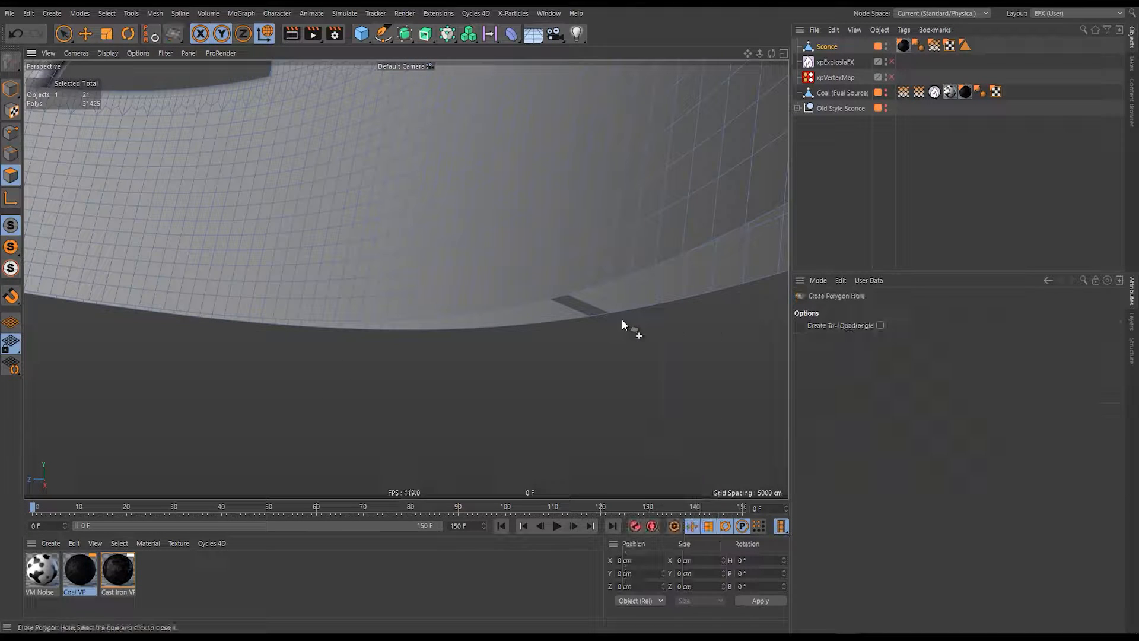
click(623, 308)
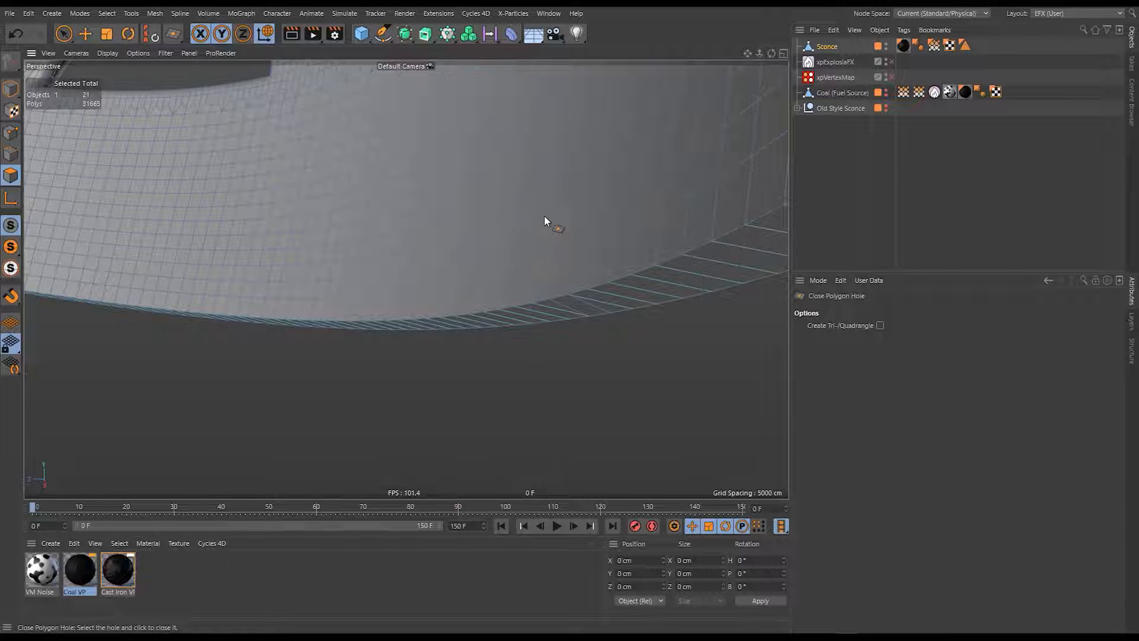
alt+drag(542, 212, 547, 294)
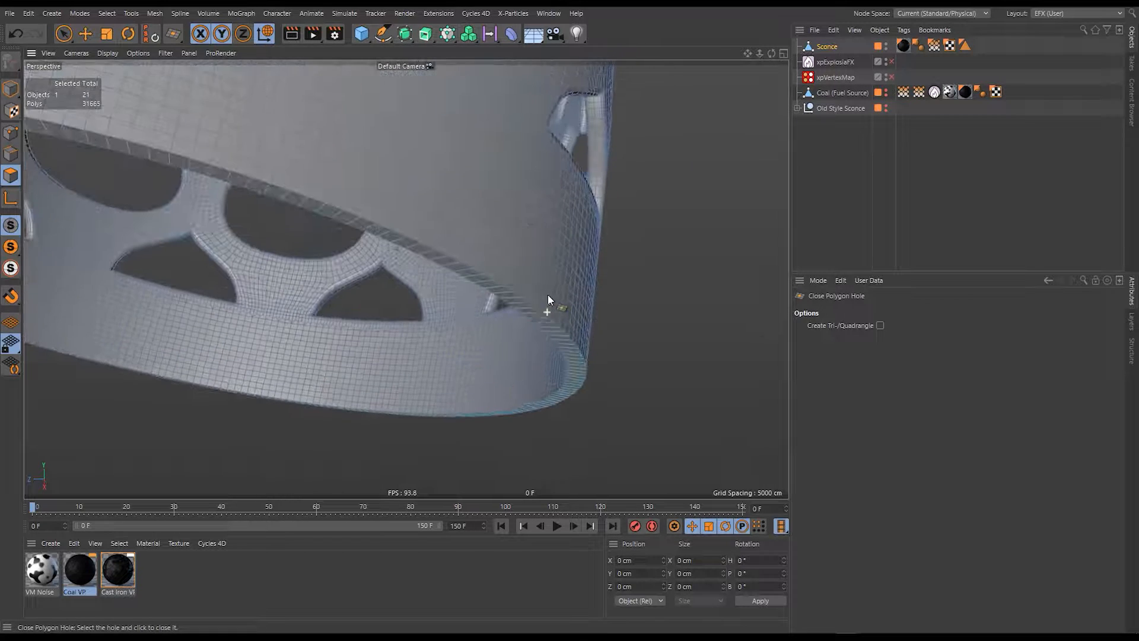
Add a Polygon Reduction generator, make the cropped Sconce its child, and switch back to Model mode.
key(ctrl+a)
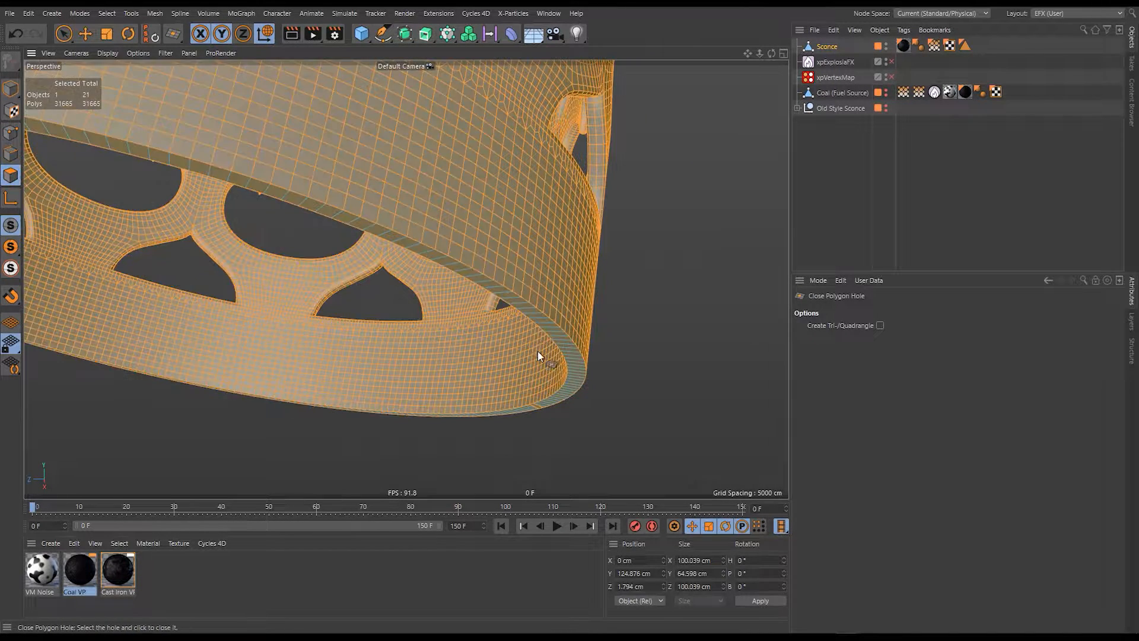
alt+drag(537, 360, 509, 418)
alt+right_drag(519, 356, 482, 362)
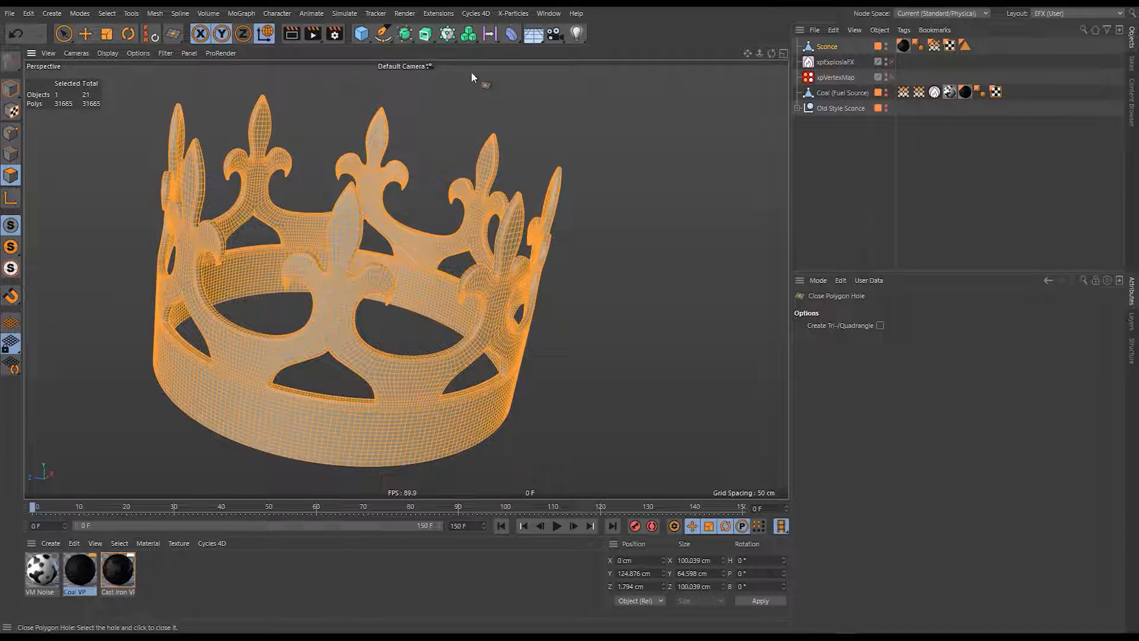
click(404, 34)
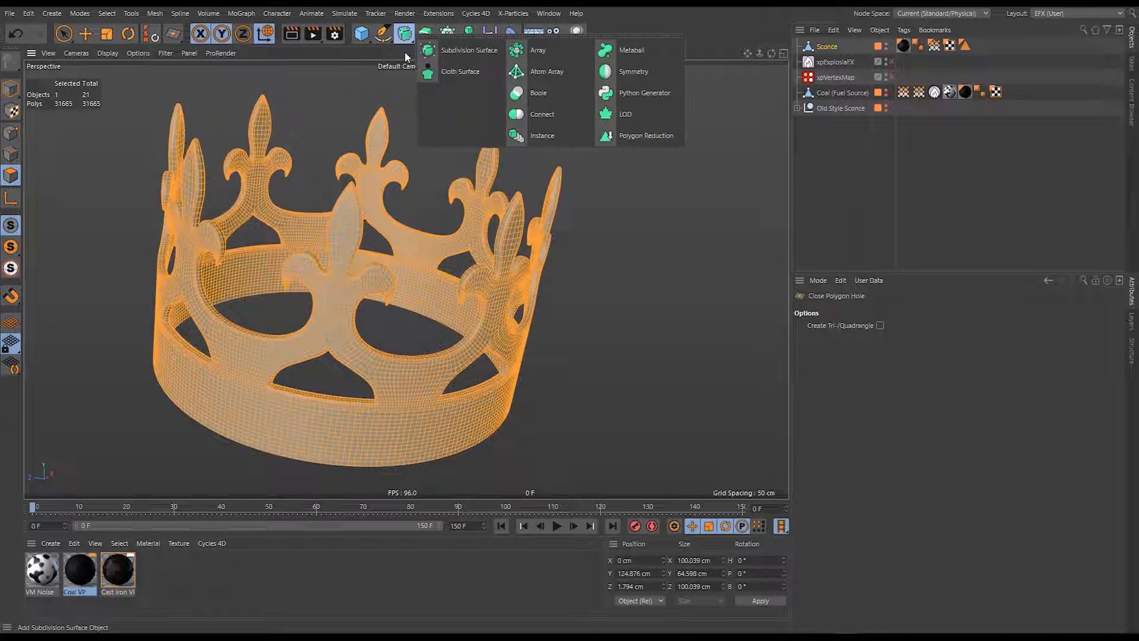
click(644, 137)
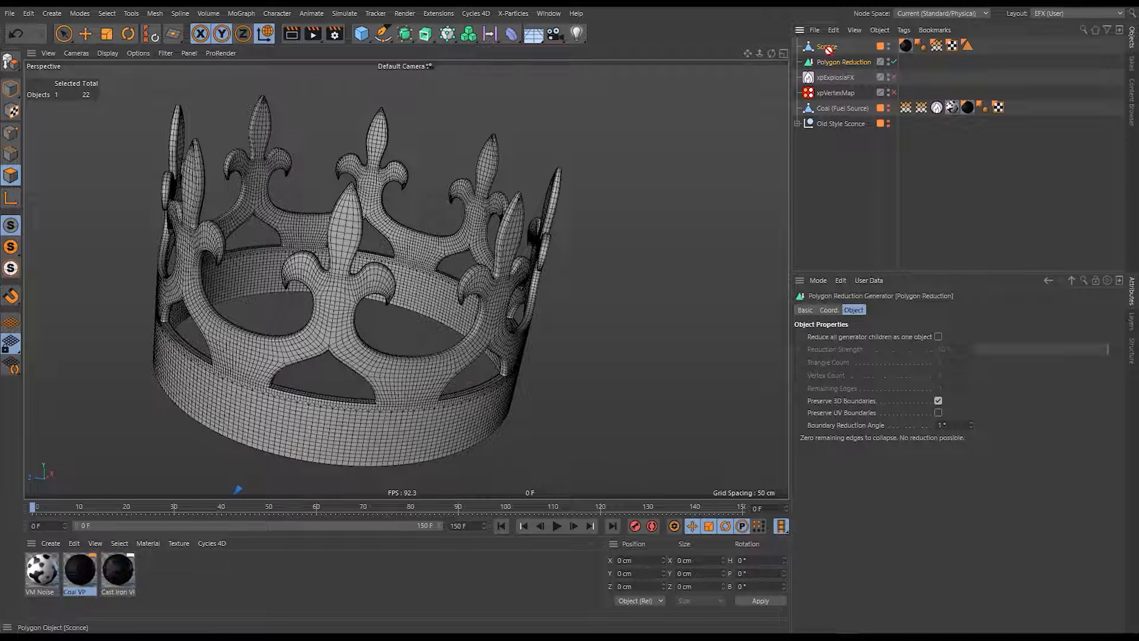
drag(828, 49, 830, 60)
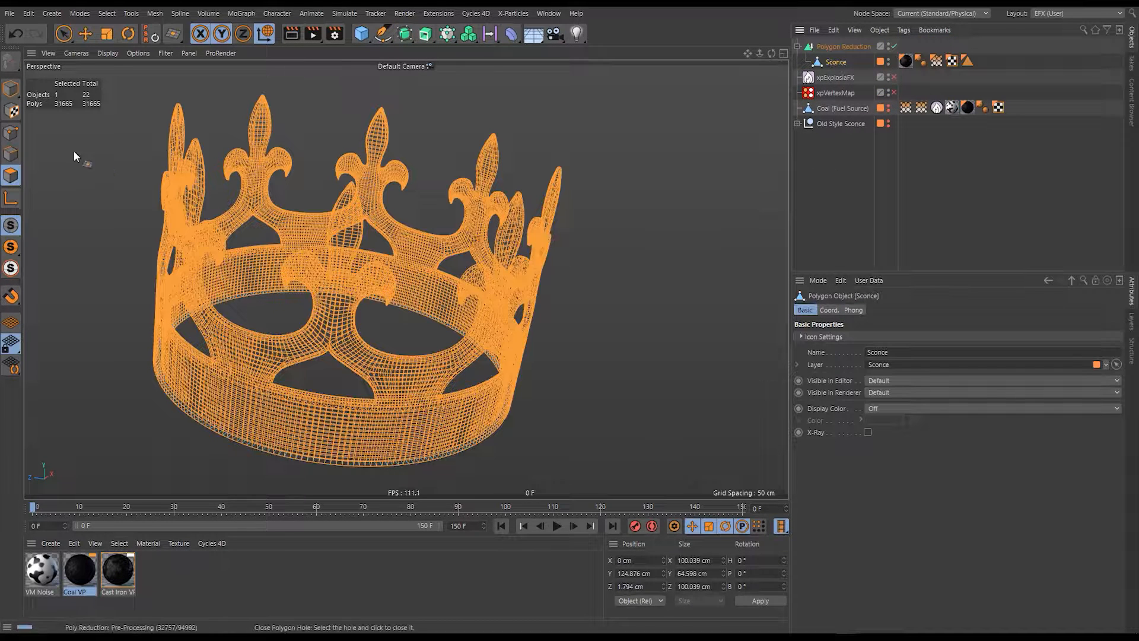
click(8, 92)
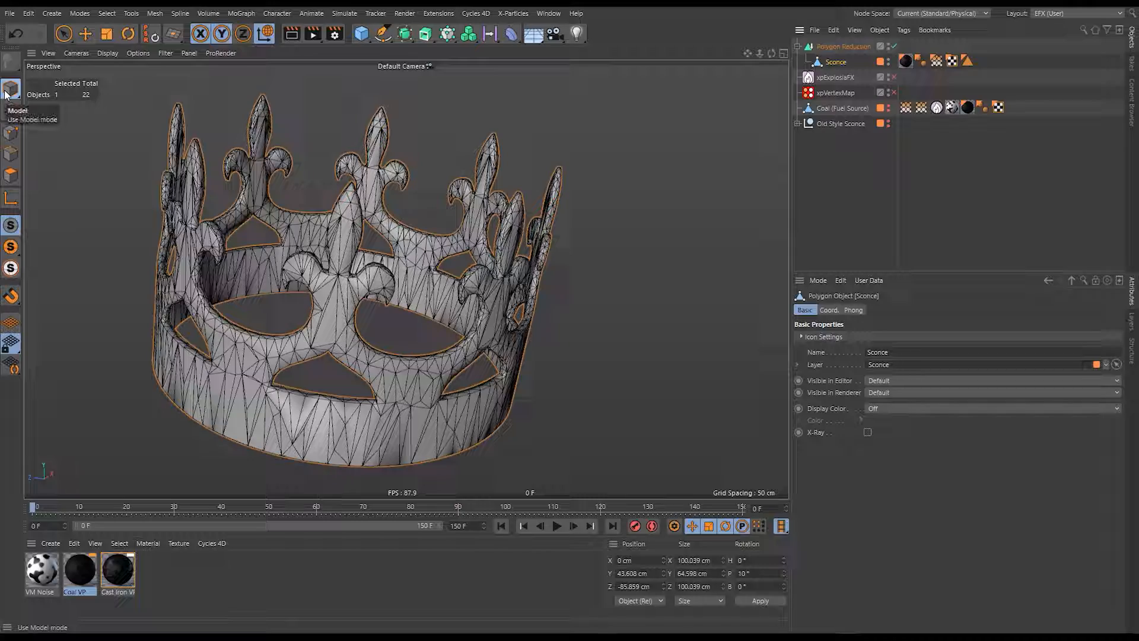
alt+drag(475, 279, 502, 280)
Set the Polygon Reduction generator's Reduction Strength to 95%.
click(844, 46)
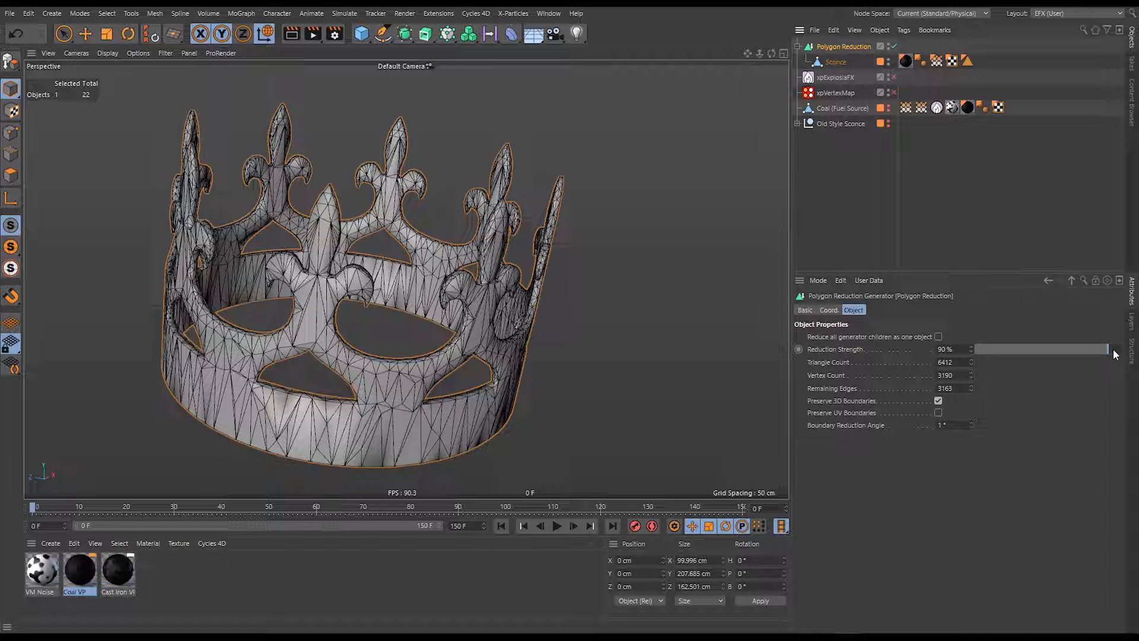
drag(1113, 354, 1117, 355)
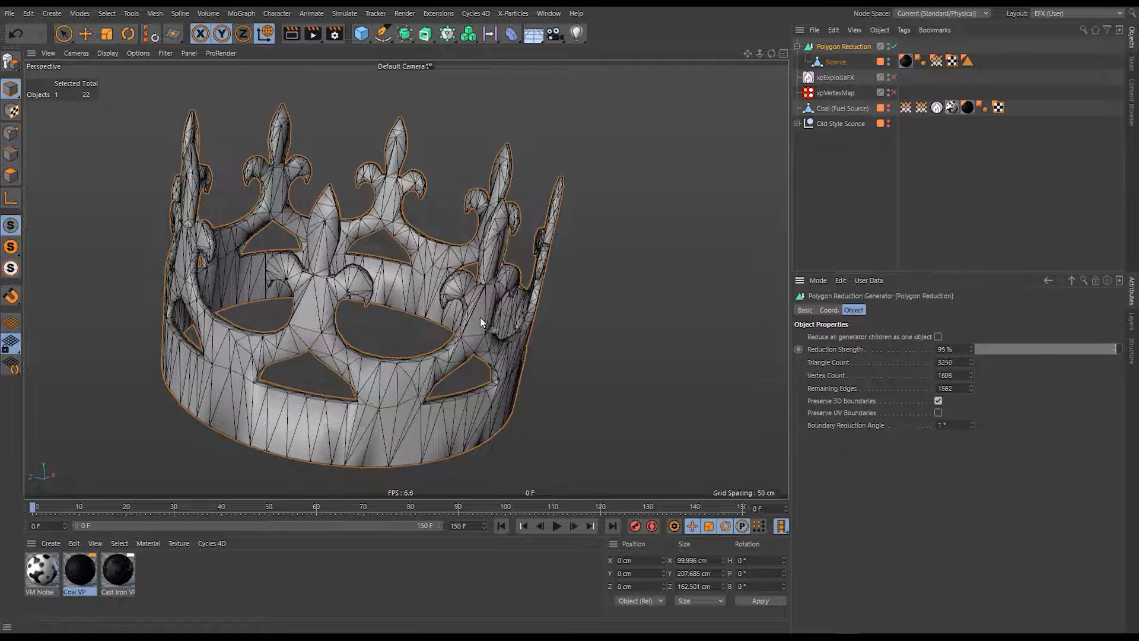
alt+drag(526, 303, 520, 301)
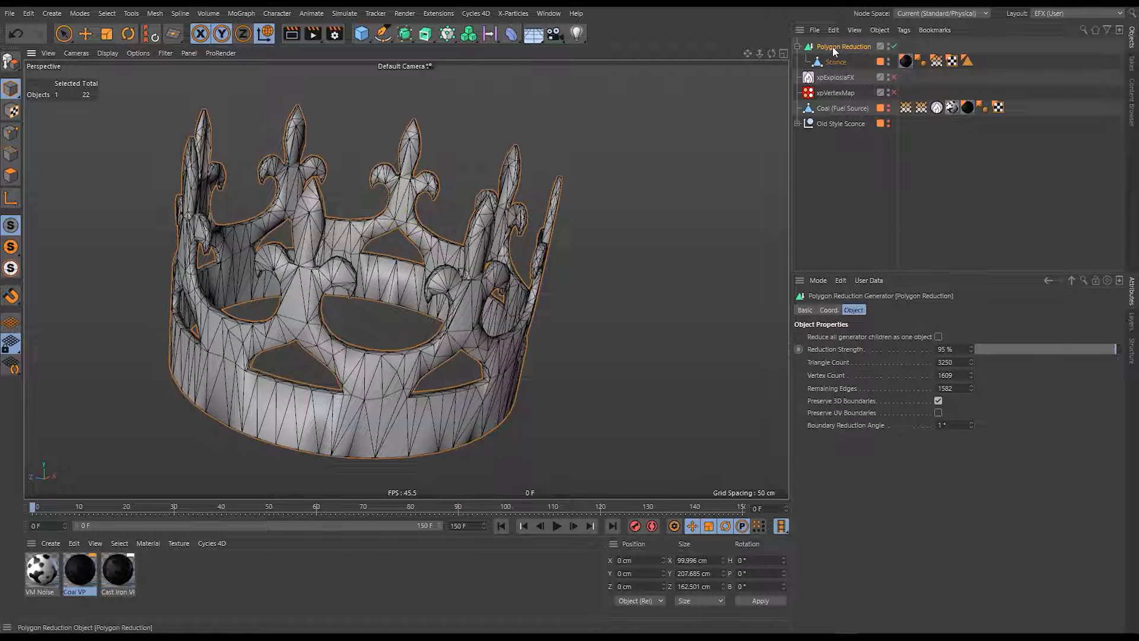
Make the Polygon Reduction generator editable, ungroup the reduced Sconce, and delete the leftover null.
key(c)
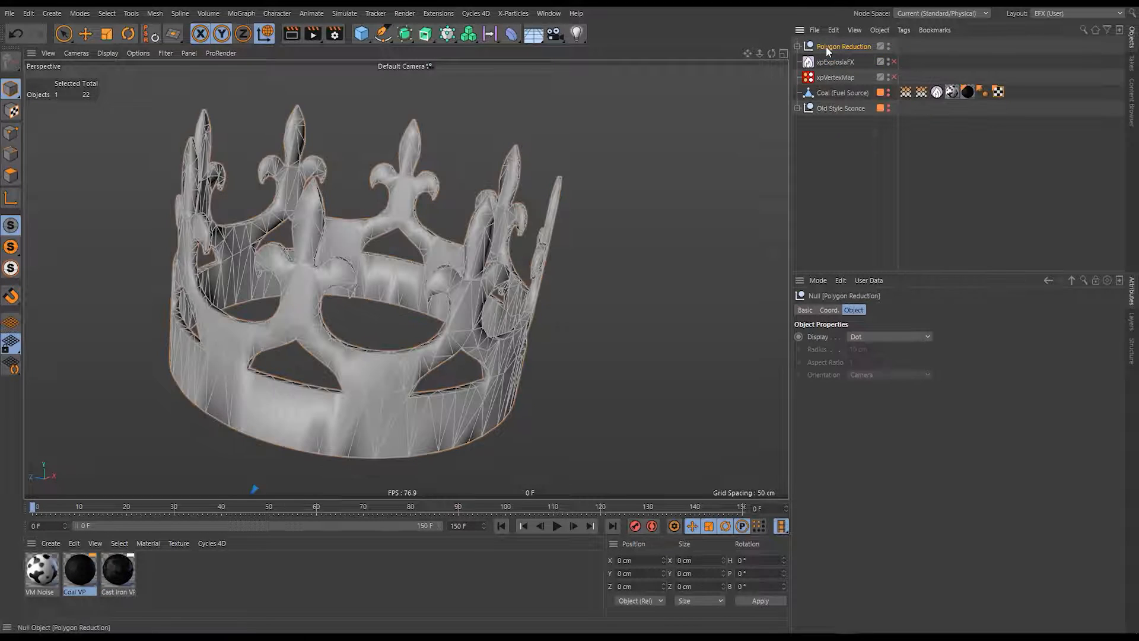
key(shift+g)
key(Delete)
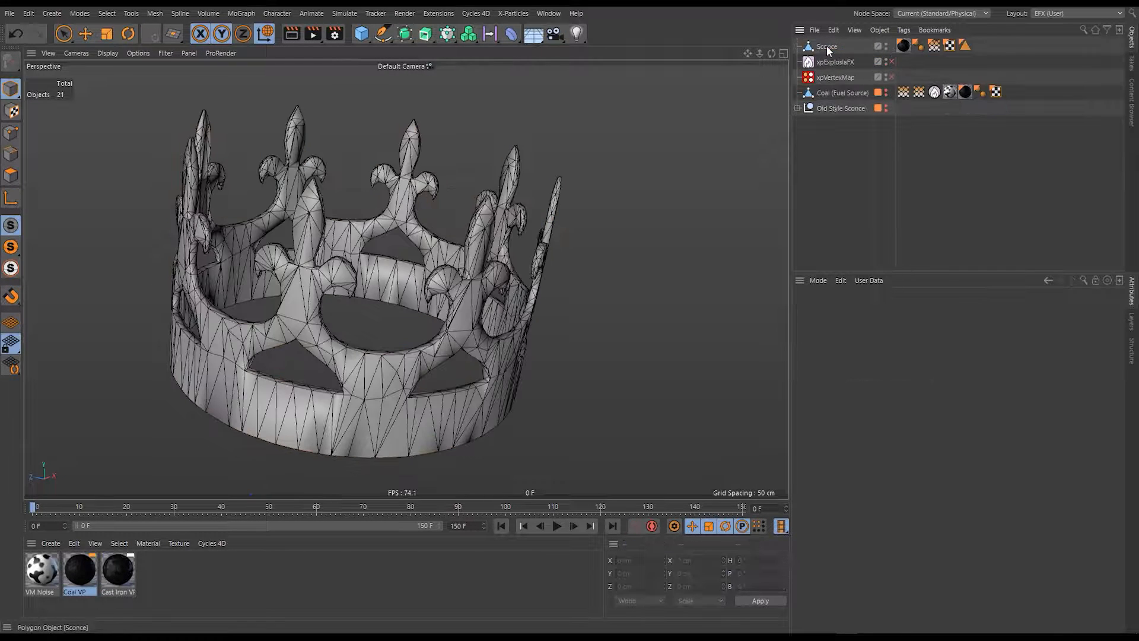
Rename the Sconce polygon object to Sconce.Collider.
double_click(827, 46)
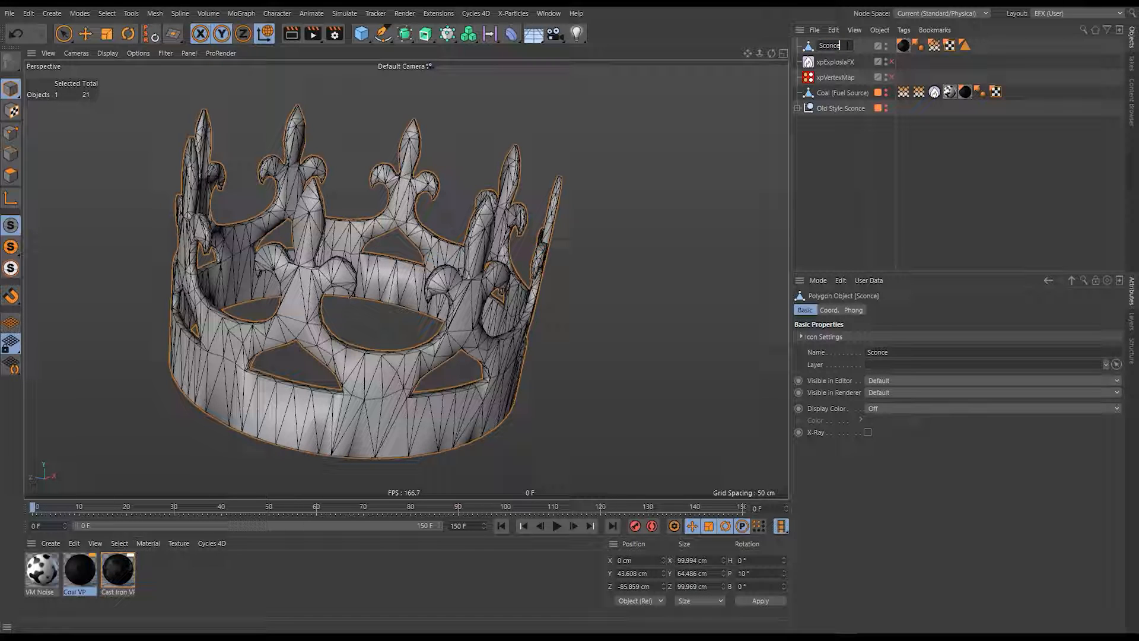
text(.Collider)
key(Return)
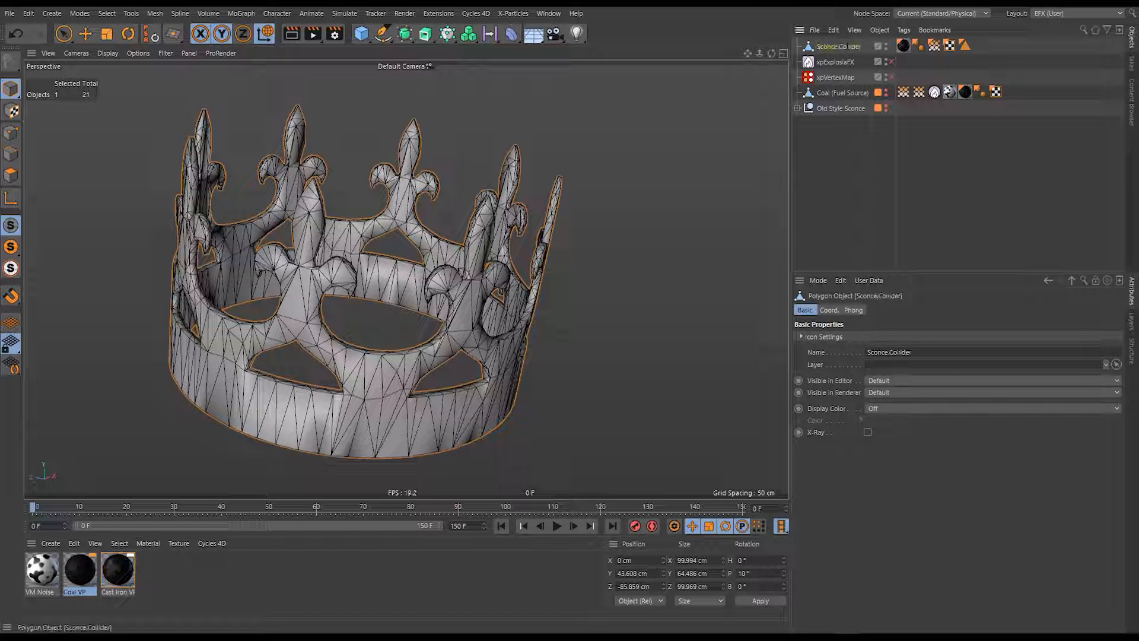
Remove the material, vertex map and selection tags from Sconce.Collider.
click(903, 45)
key(Delete)
click(918, 45)
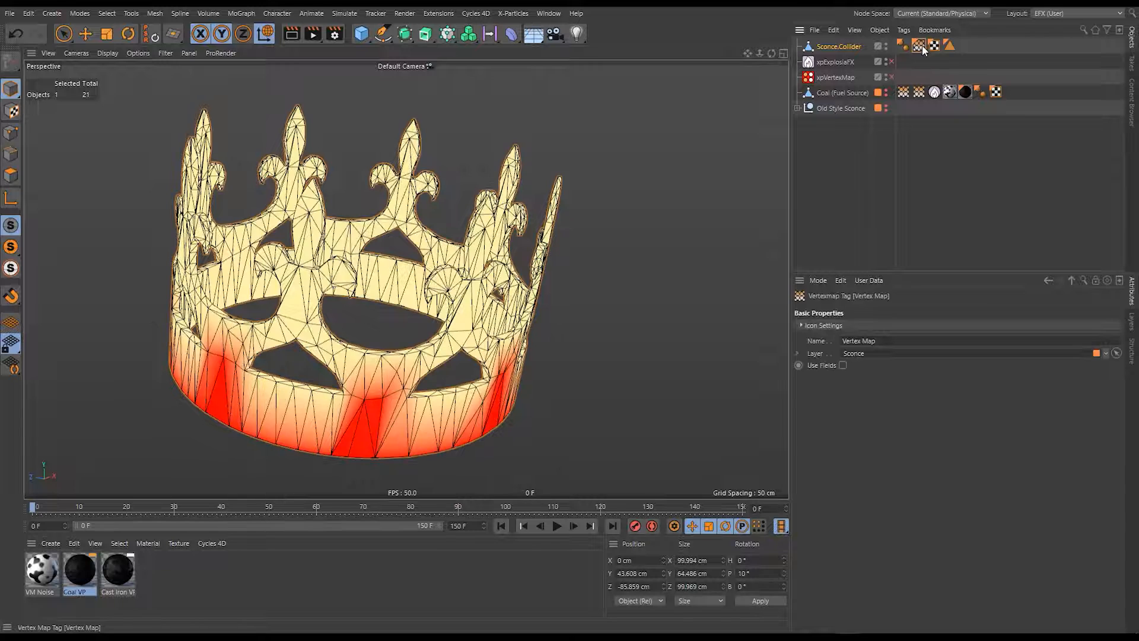
key(Delete)
click(933, 45)
key(Delete)
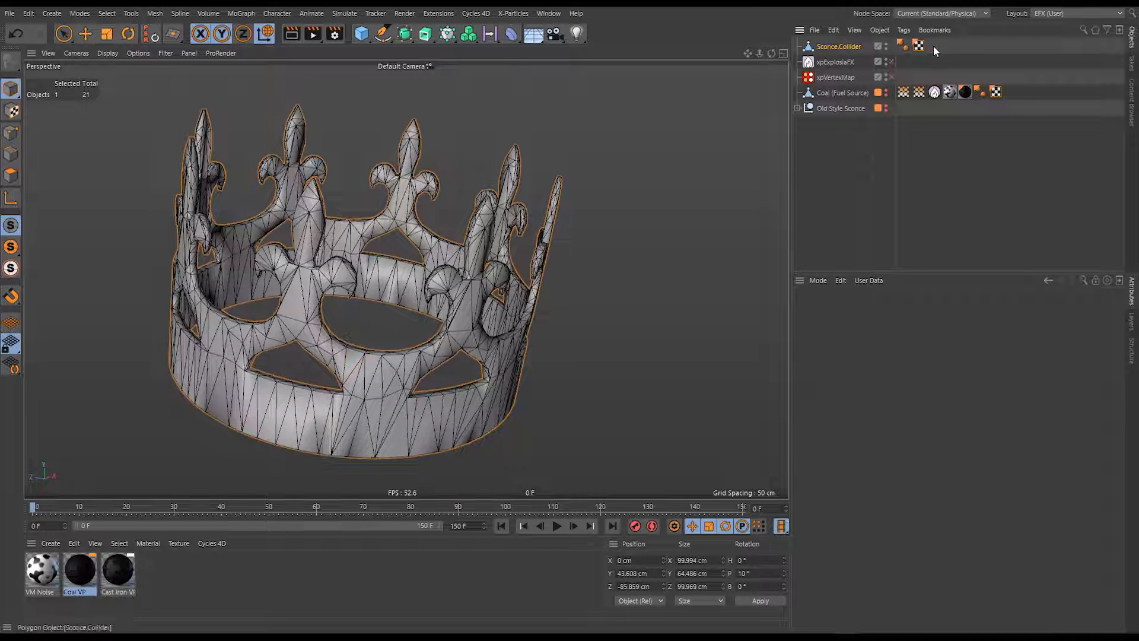
Place Sconce.Collider inside the Old Style Sconce group and make that group visible.
drag(836, 51, 840, 108)
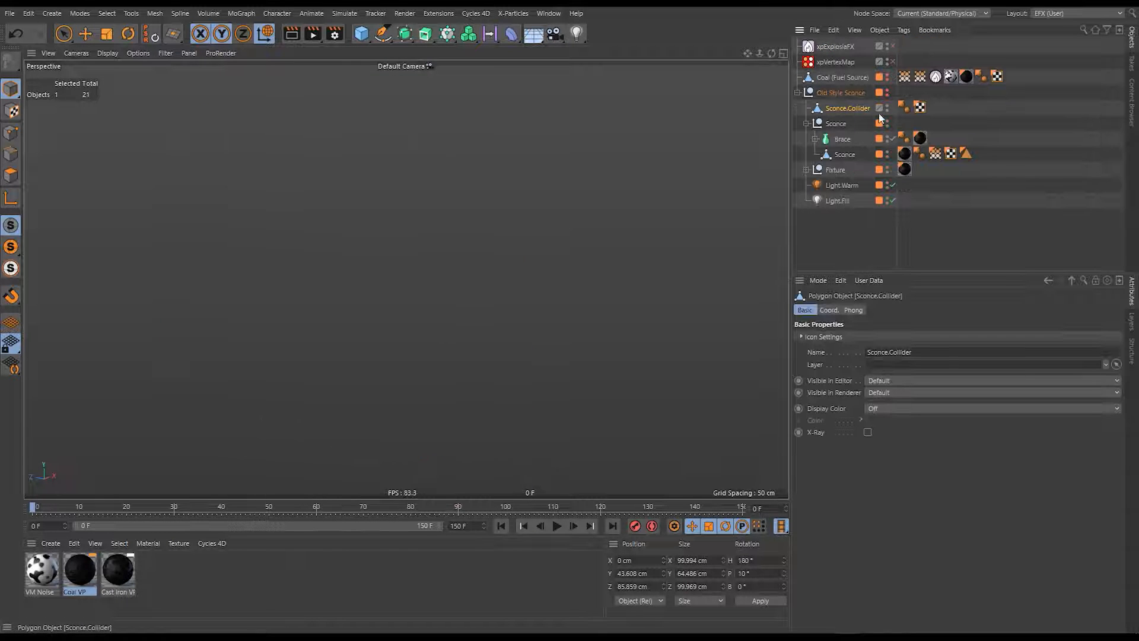
click(888, 90)
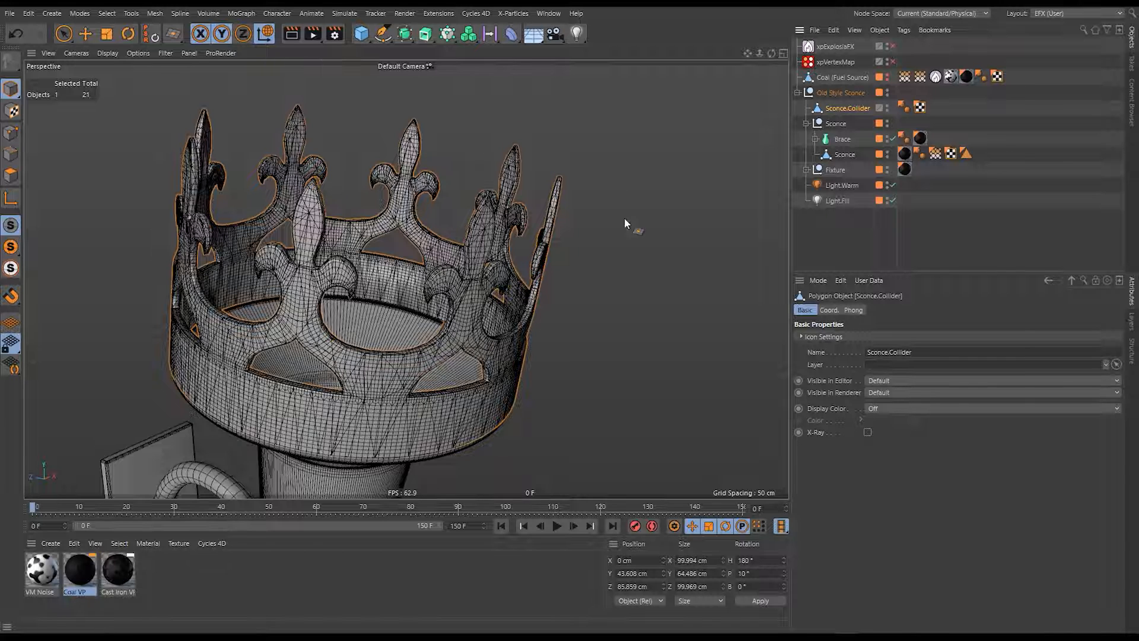
Add an xpExplosiaFX Collider tag to Sconce.Collider and hide the object in both the editor and the renderer.
right_click(849, 108)
mouse_move(930, 219)
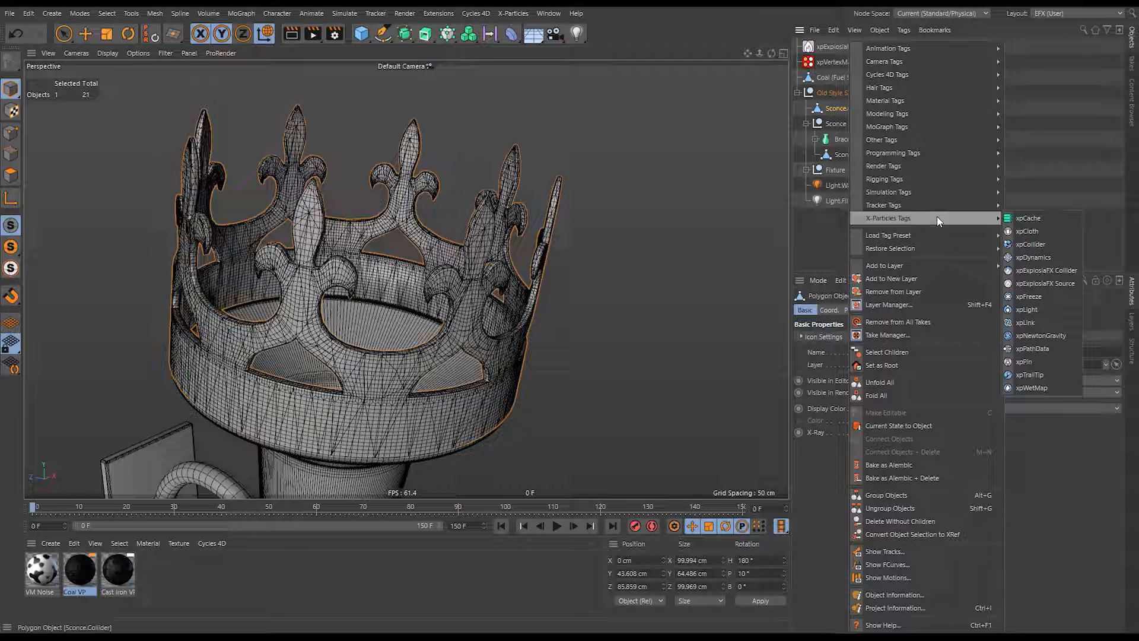
click(1048, 270)
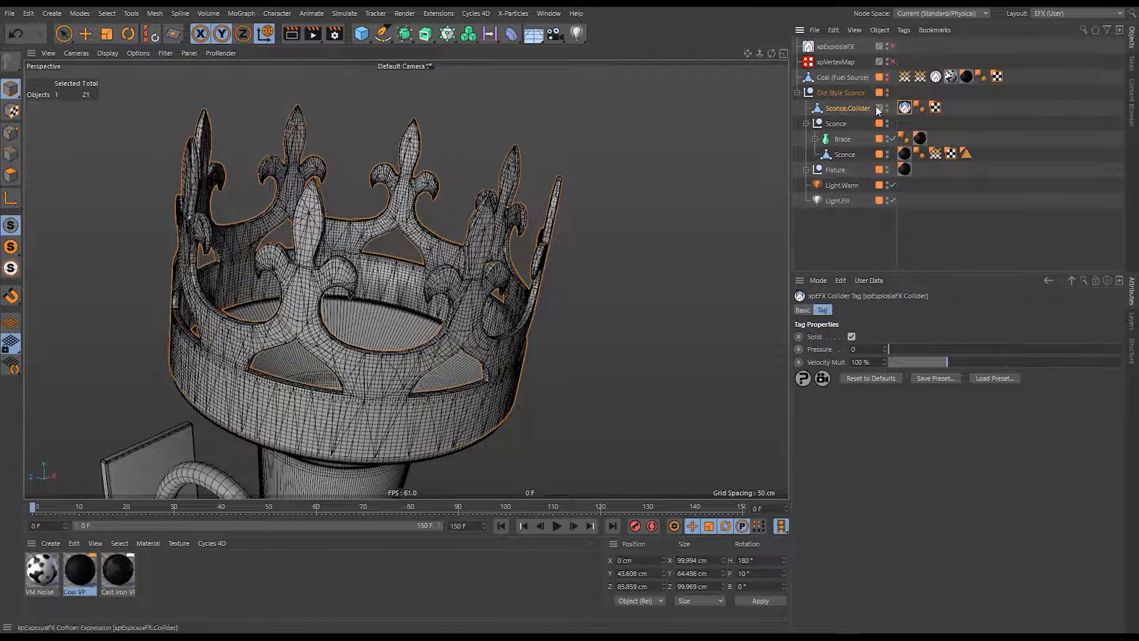
click(805, 123)
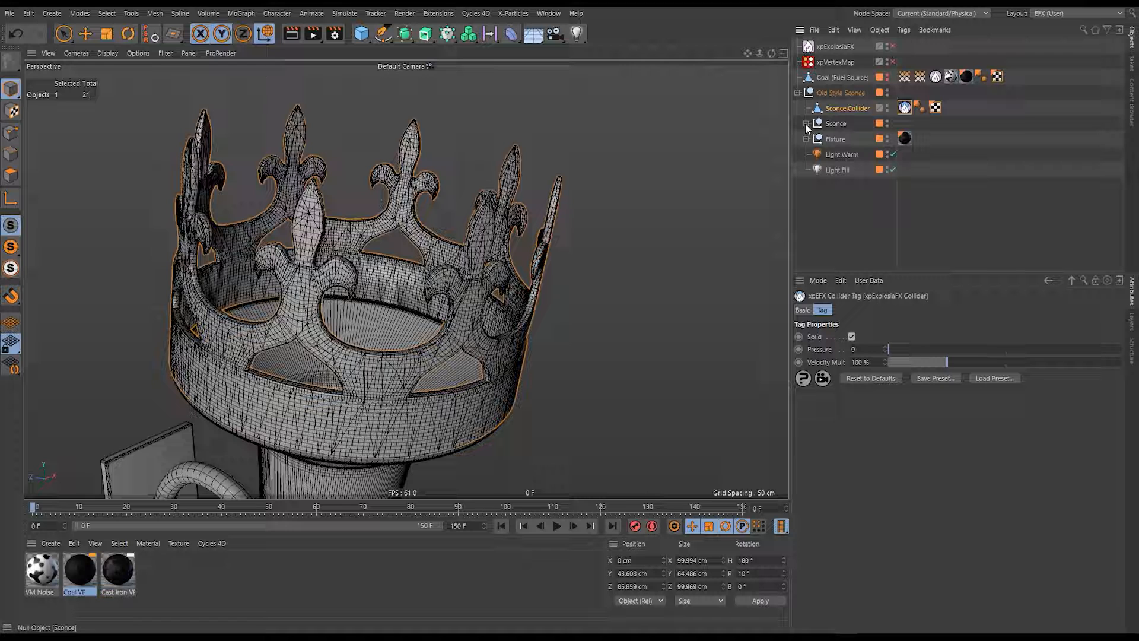
alt+double_click(888, 107)
Switch the viewport display to Gouraud shading without wireframe lines.
alt+right_drag(519, 275, 478, 279)
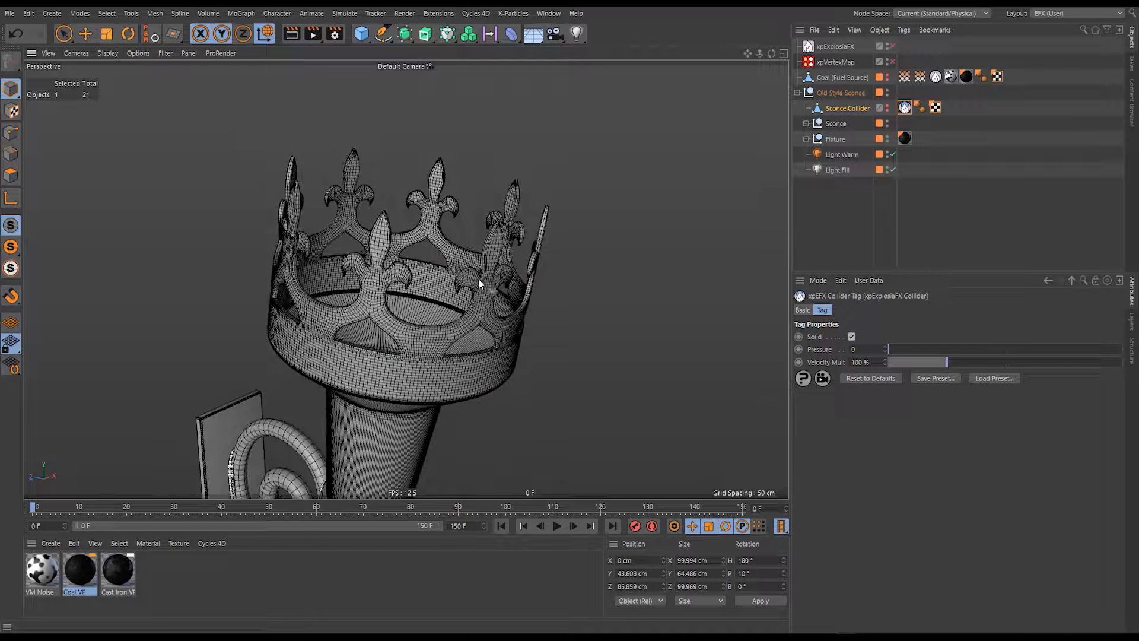
key(n)
key(a)
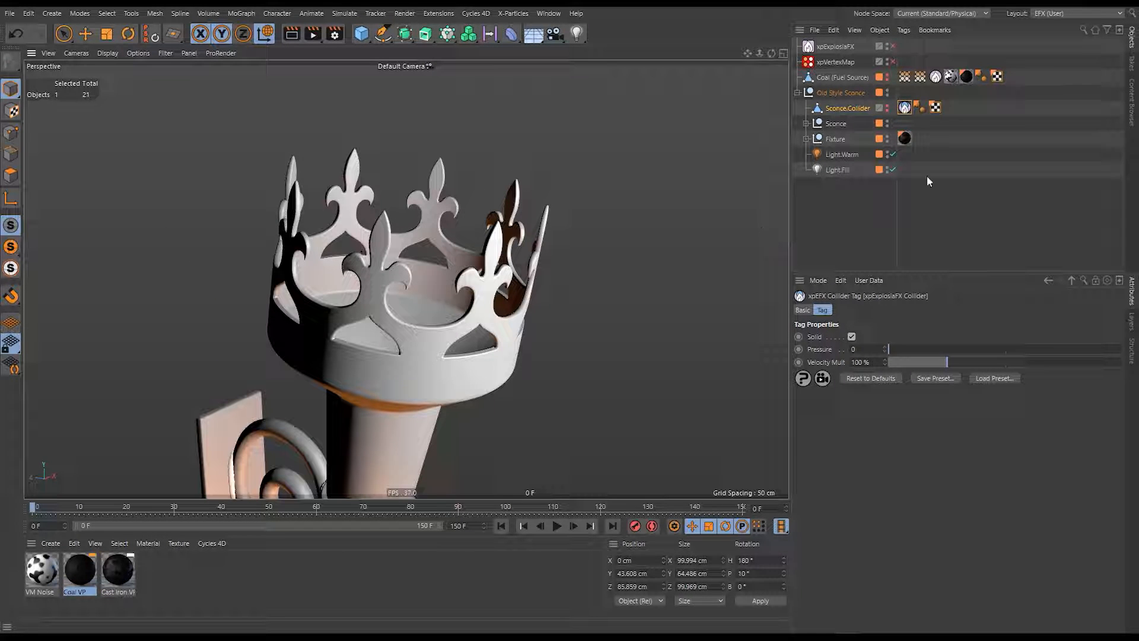
click(929, 181)
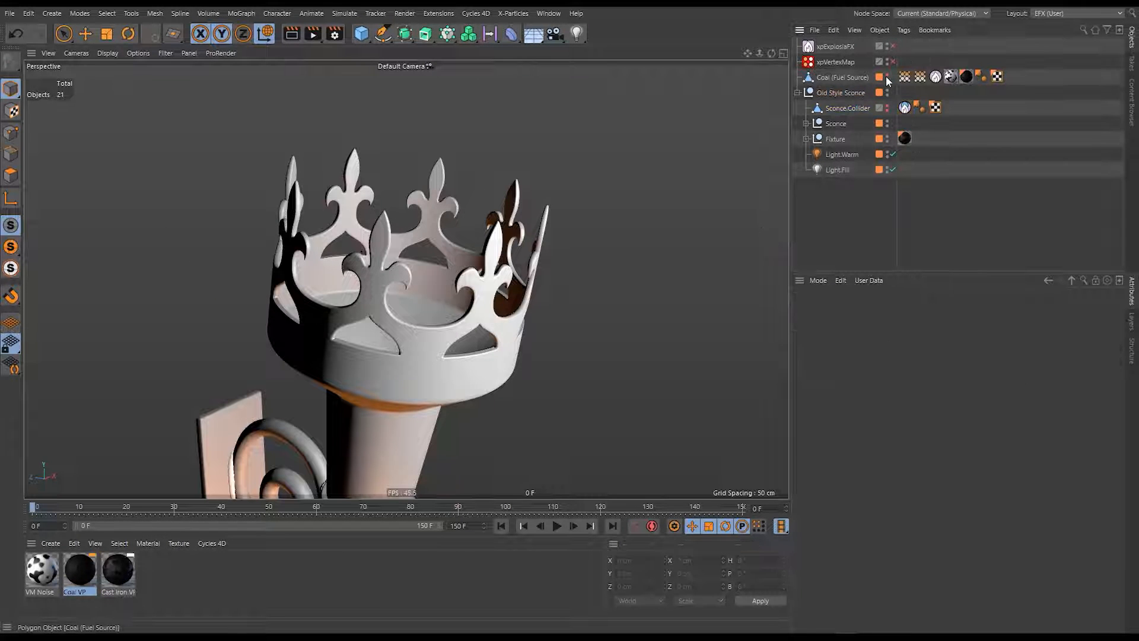
Make the Coal (Fuel Source) object visible and turn on the viewport's material display.
alt+click(887, 77)
alt+drag(347, 289, 297, 232)
click(138, 53)
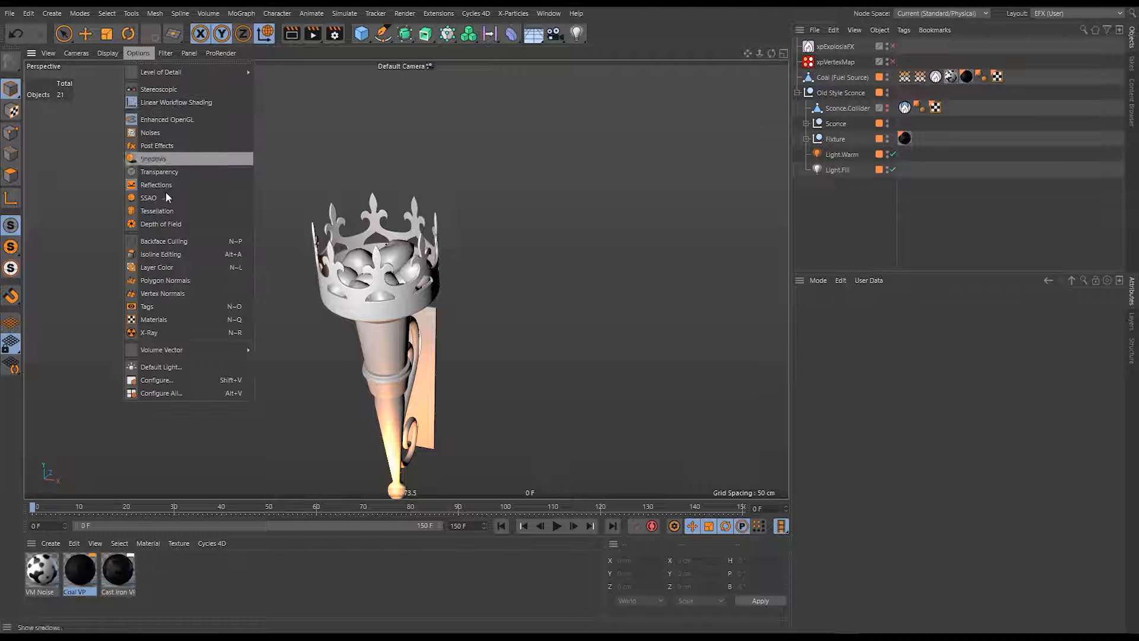
click(177, 316)
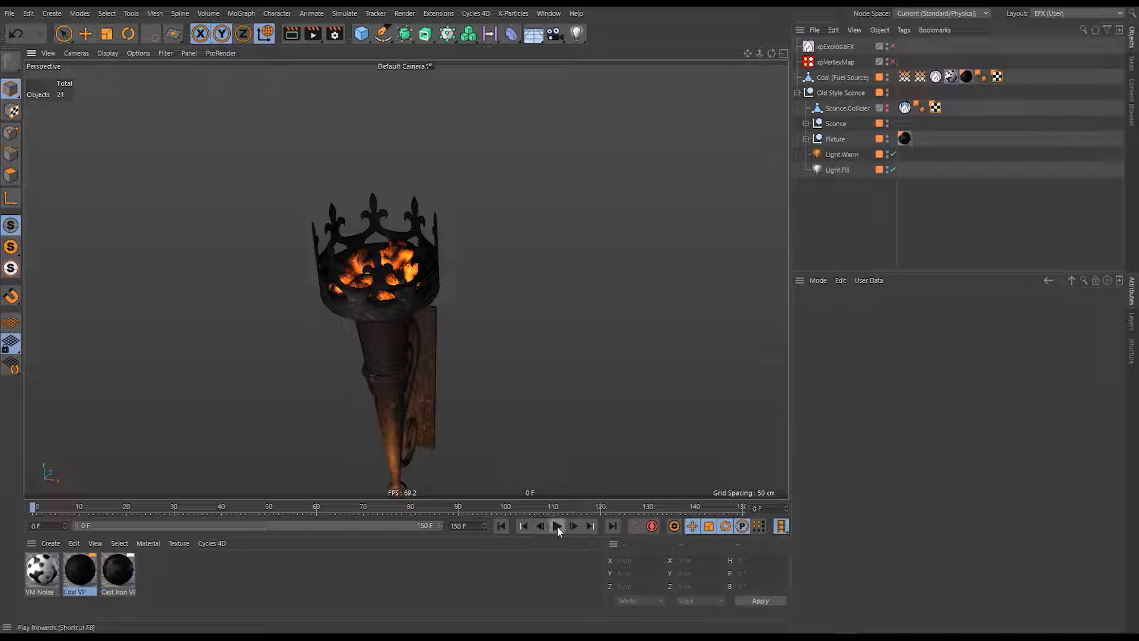
Enable xpExplosiaFX and xpVertexMap, play the simulation to about frame 40 to examine the flames around the crown, and rewind to frame 0.
drag(893, 47, 893, 62)
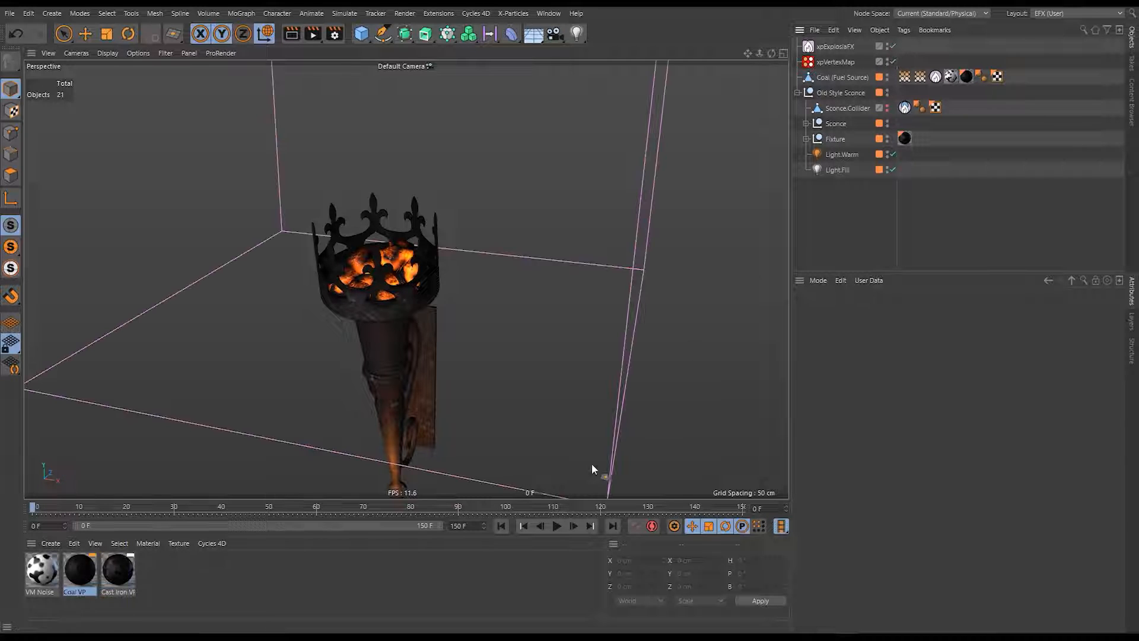
click(557, 526)
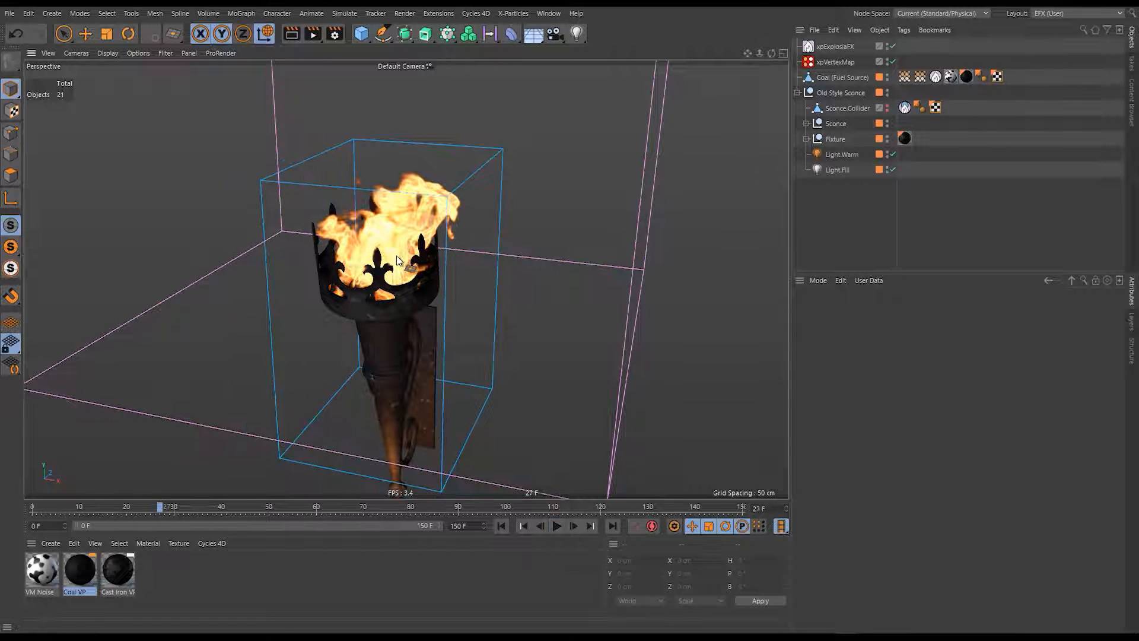
alt+right_drag(398, 261, 493, 255)
mouse_move(493, 255)
alt+mouse_down()
mouse_move(412, 261)
mouse_move(368, 244)
mouse_move(281, 249)
mouse_move(670, 238)
mouse_move(493, 236)
mouse_move(330, 198)
mouse_move(258, 202)
mouse_move(195, 237)
mouse_move(214, 218)
alt+mouse_up()
alt+drag(534, 242, 486, 272)
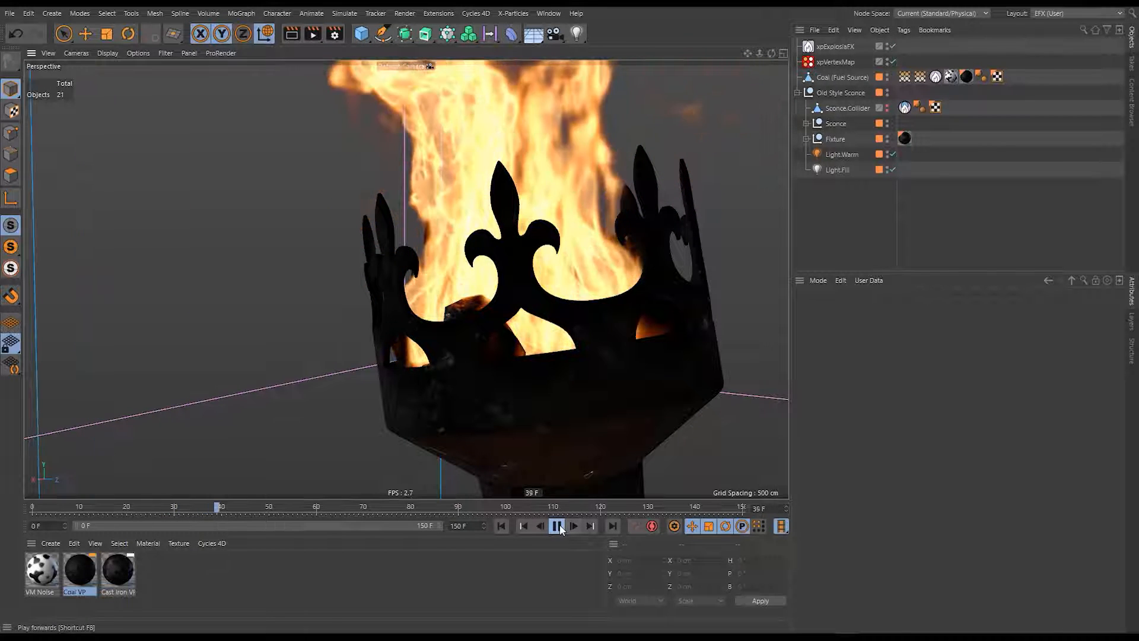
click(560, 526)
scroll(503, 325, down, 5)
alt+drag(495, 293, 579, 329)
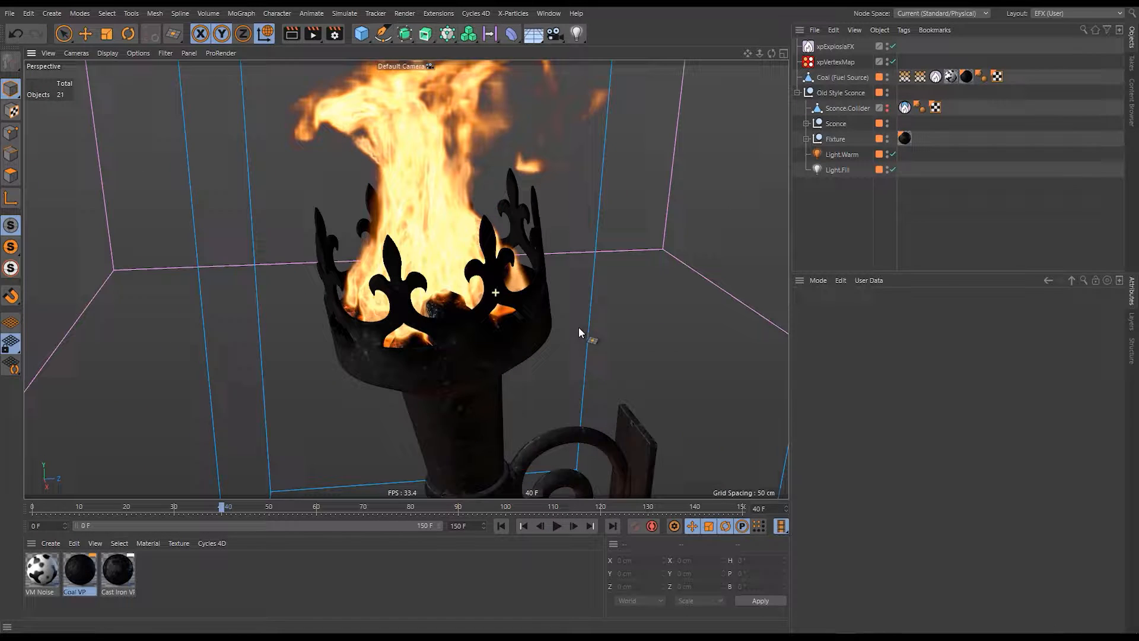
click(508, 526)
Create a MoGraph Cloner and place it inside the Sconce null group.
key(e)
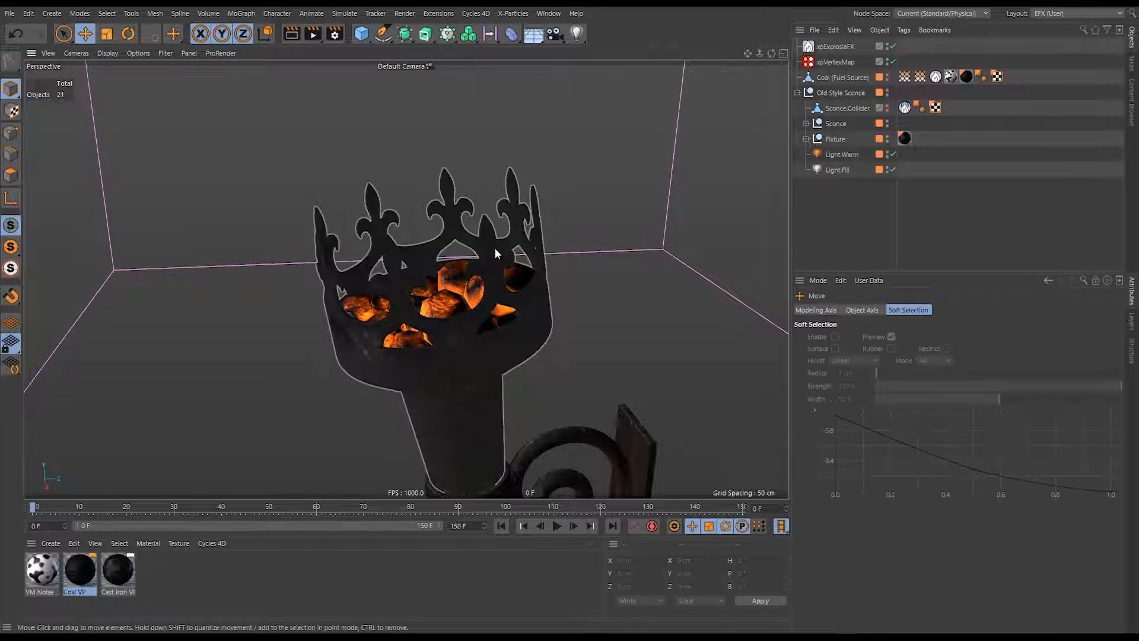
alt+drag(495, 248, 531, 262)
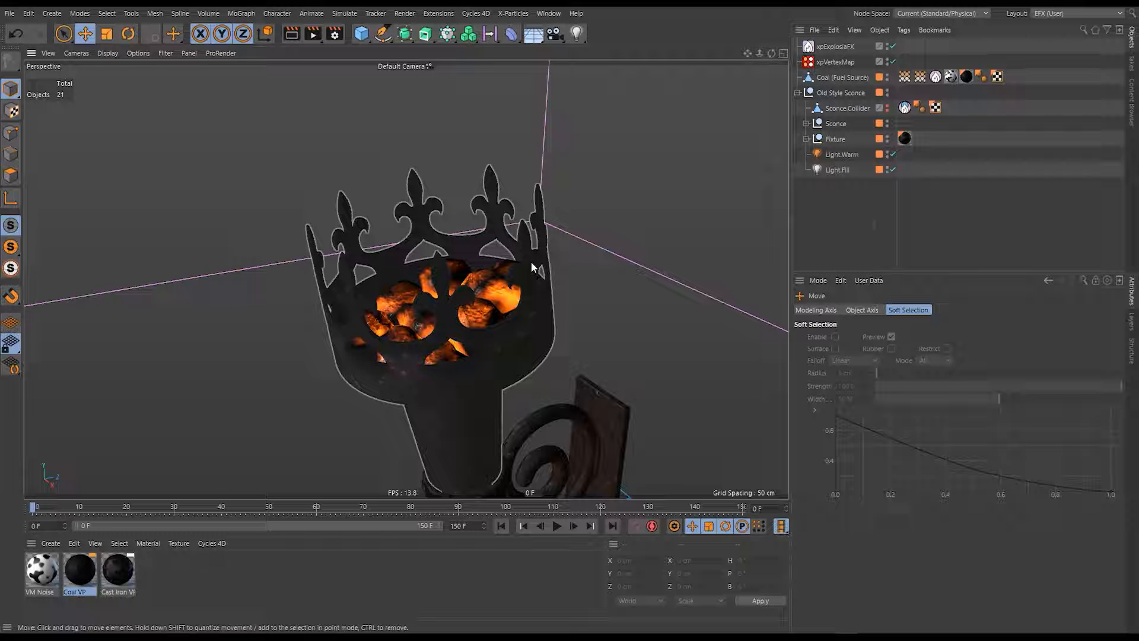
click(857, 107)
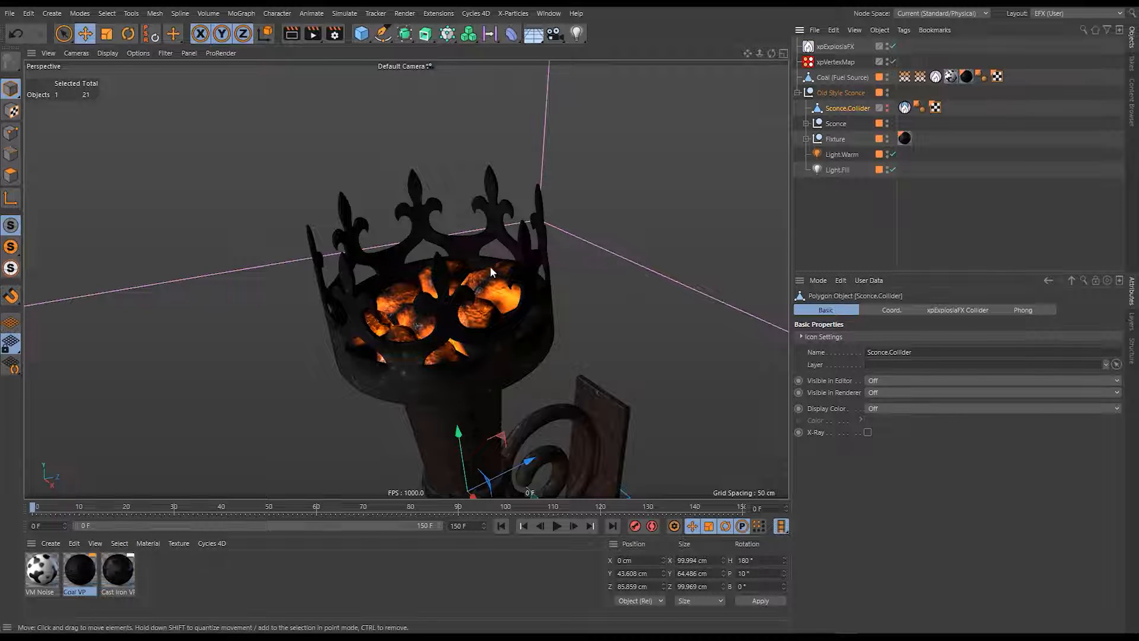
alt+drag(490, 266, 499, 247)
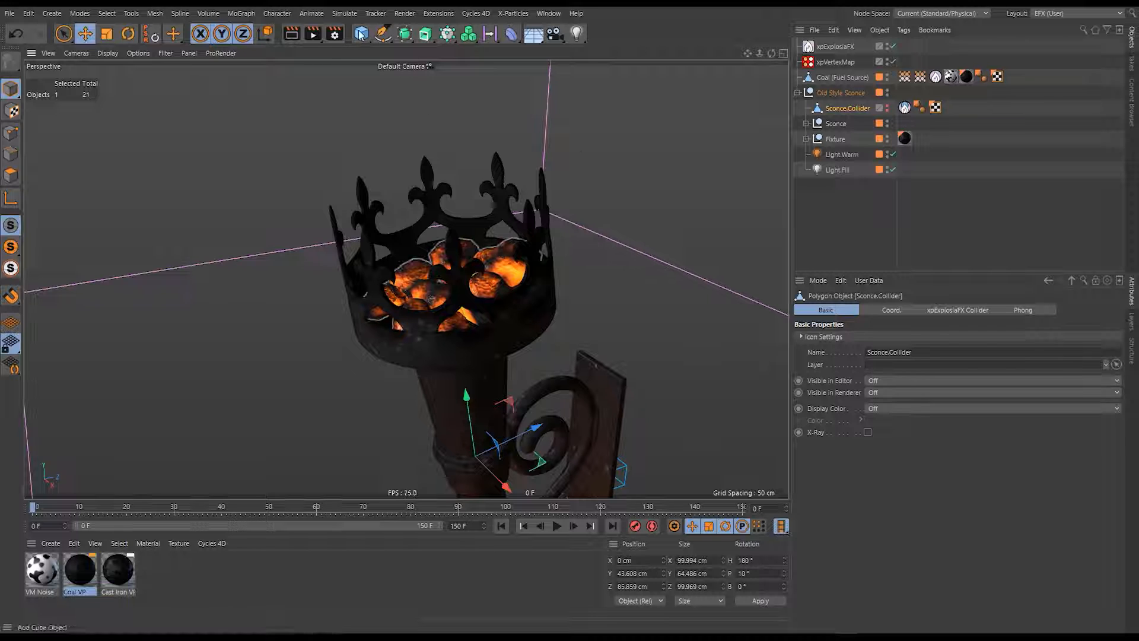
click(448, 34)
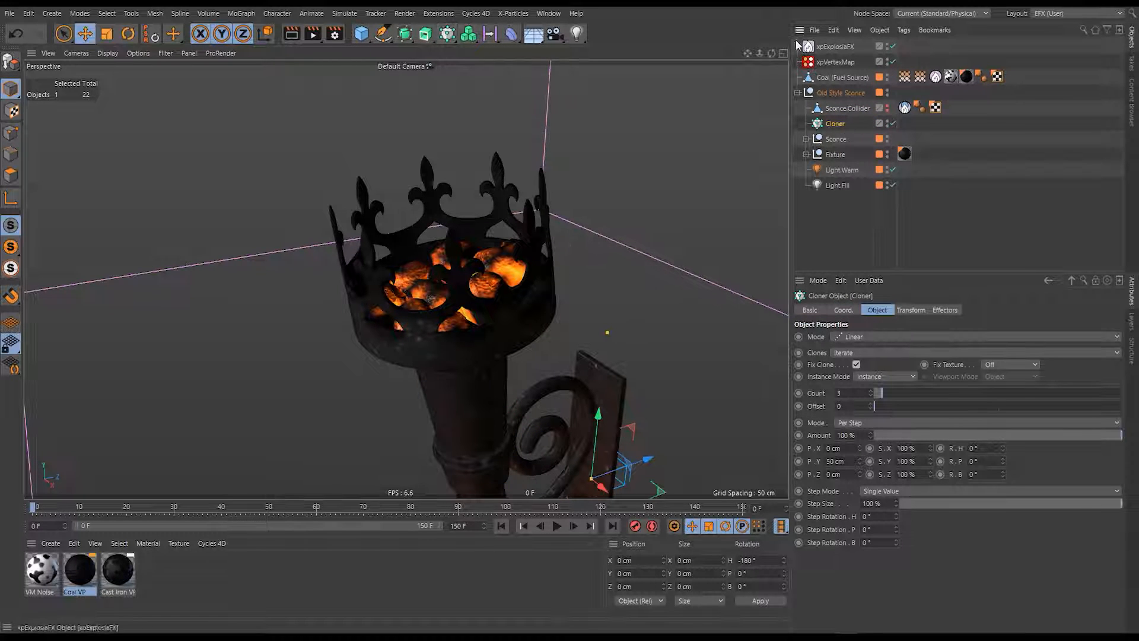
click(843, 310)
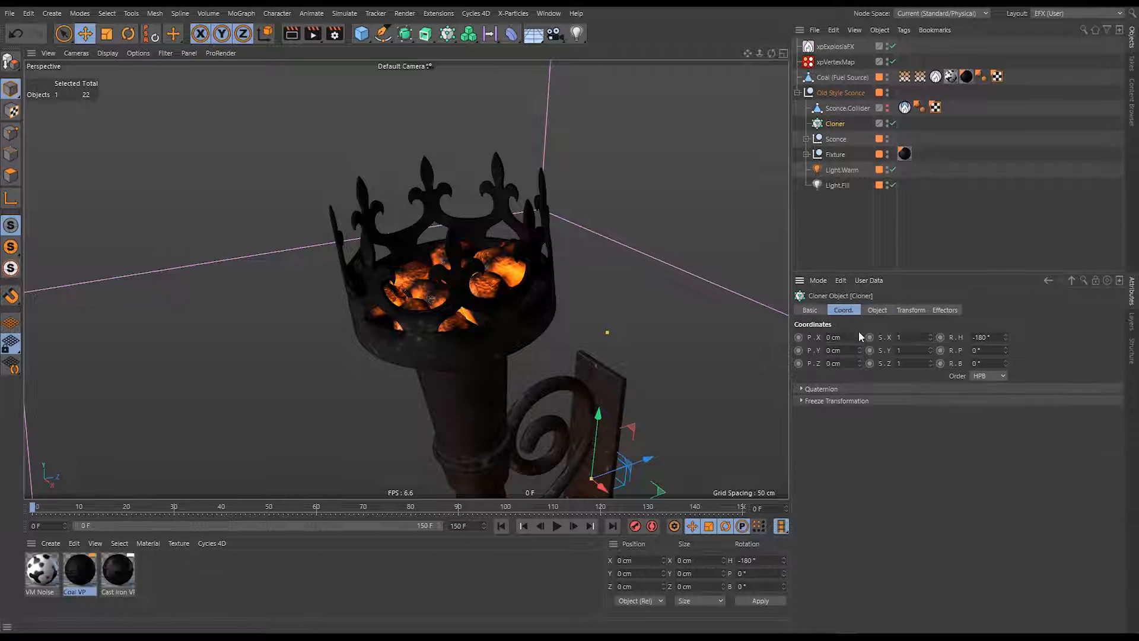
drag(841, 141, 843, 142)
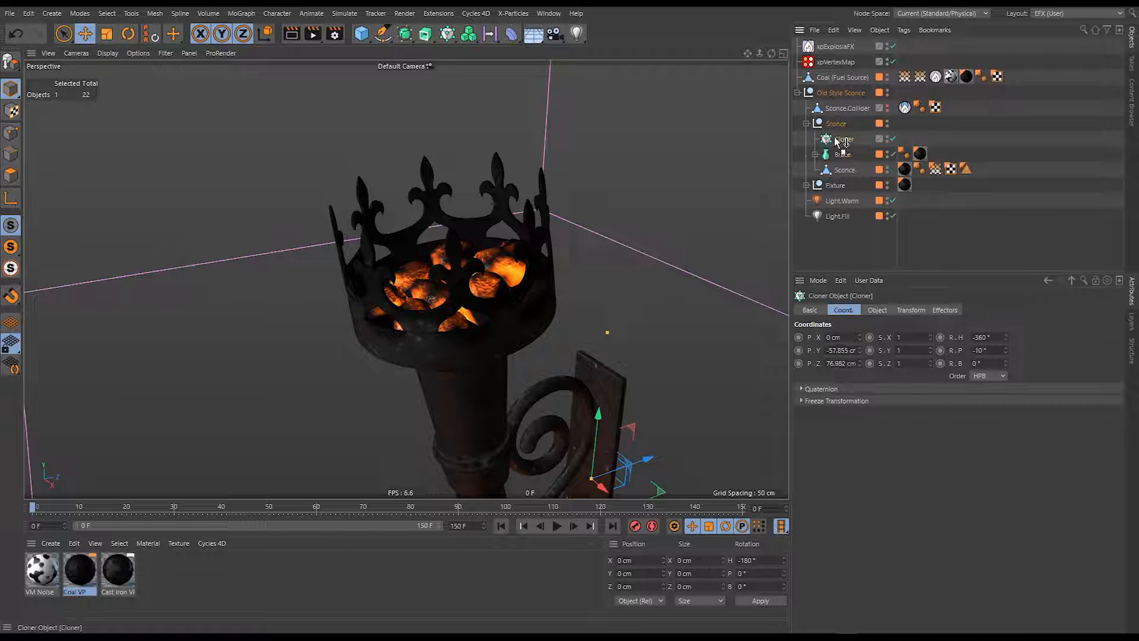
Zero the Cloner's position and rotation, and raise it along Y to about 113 cm, inside the crown.
right_click(859, 350)
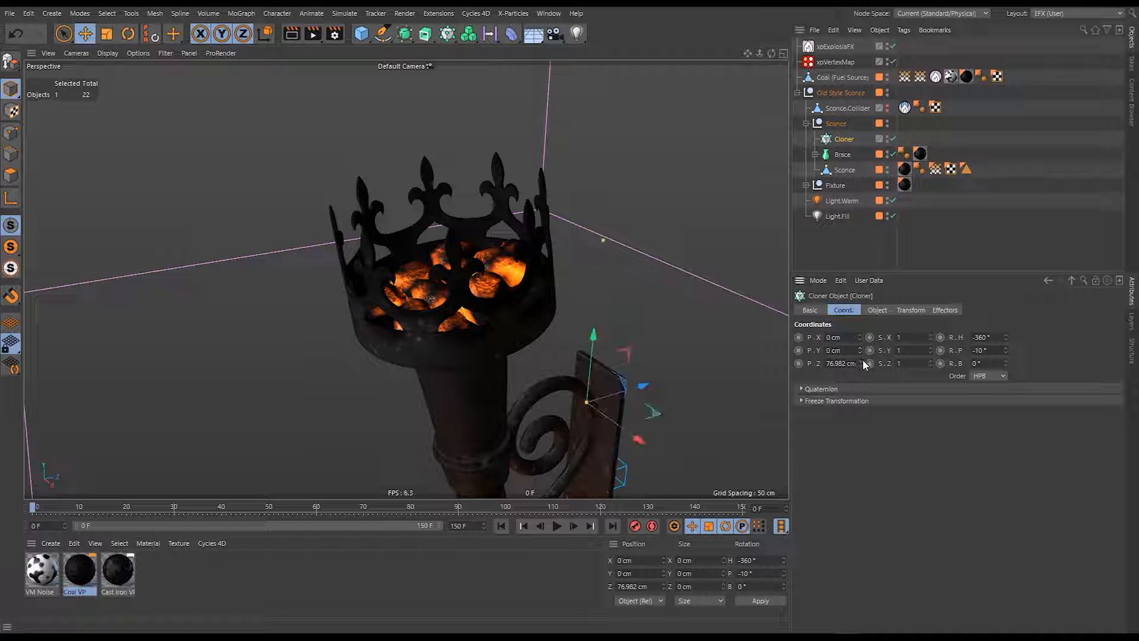
right_click(859, 363)
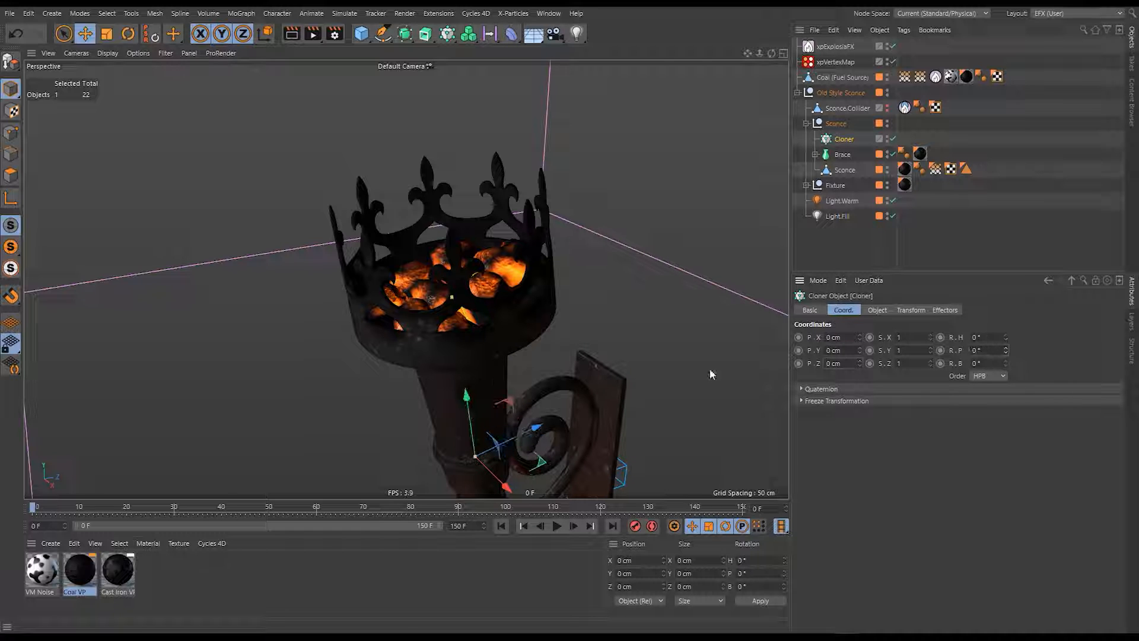
drag(477, 396, 438, 224)
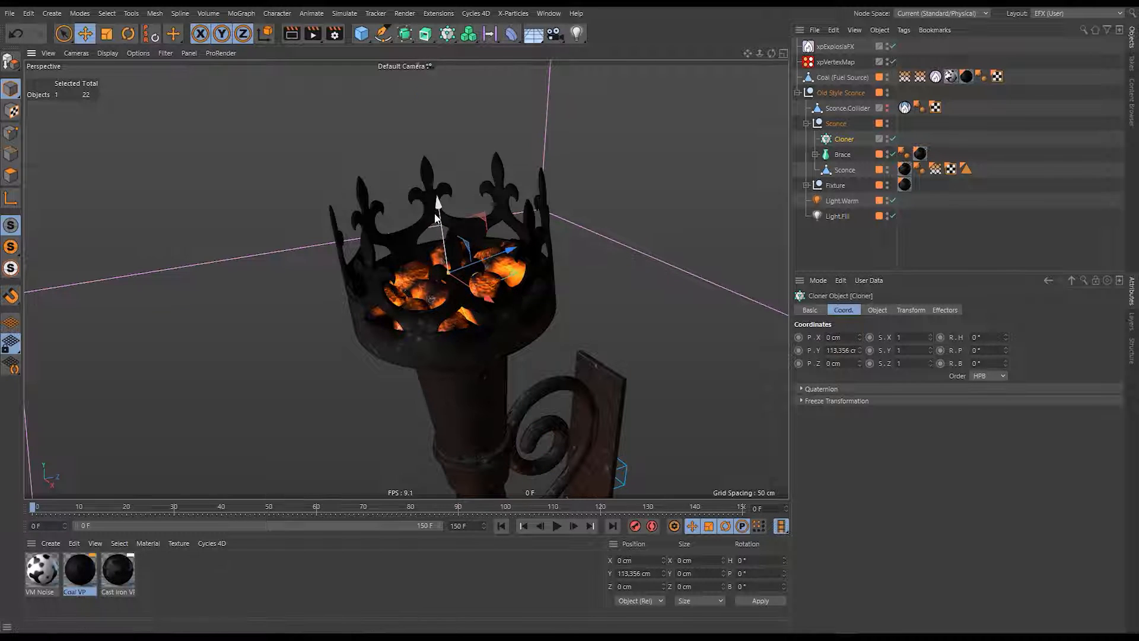
Add a Polygon primitive and make it a child of the Cloner.
click(361, 34)
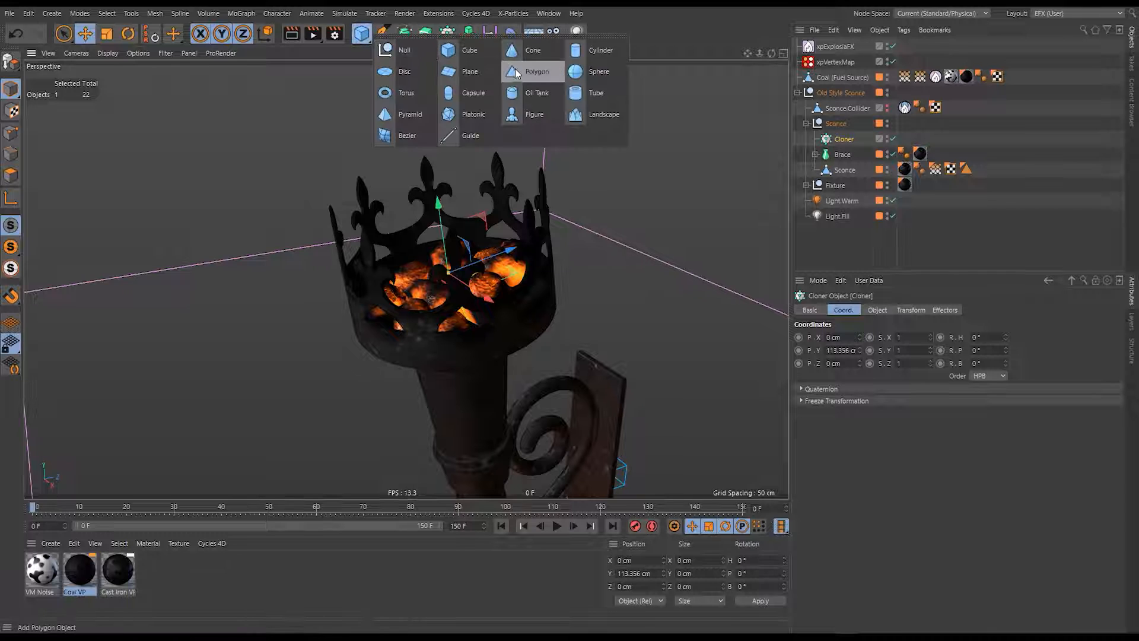
click(533, 71)
drag(845, 141, 844, 140)
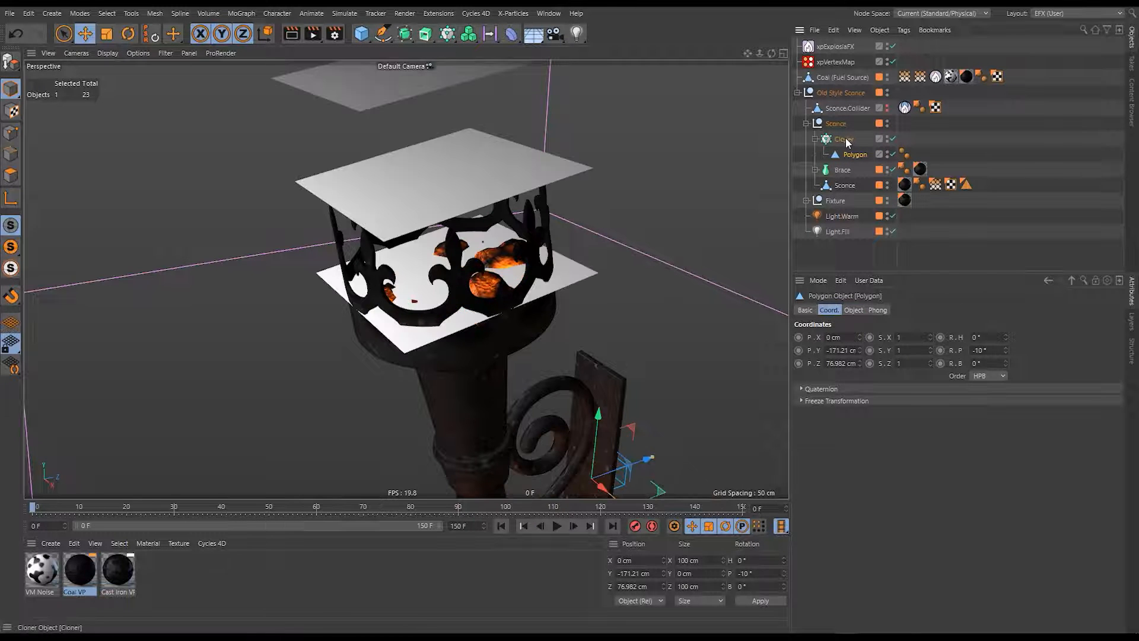
Set the Cloner to Radial mode with a count of 8.
click(844, 139)
click(883, 309)
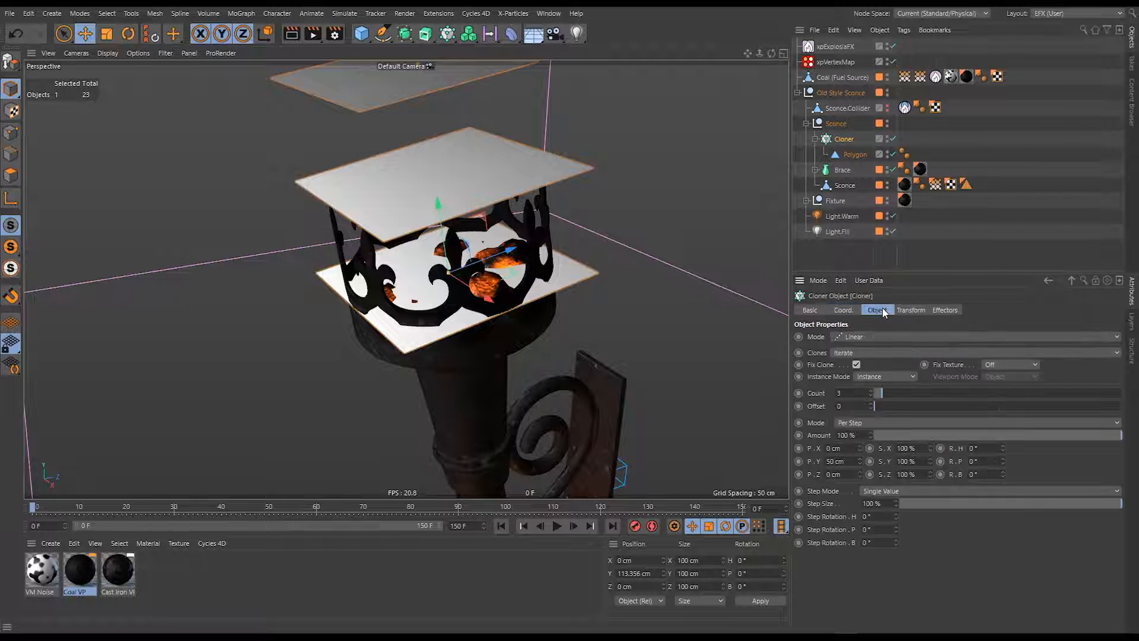
click(878, 336)
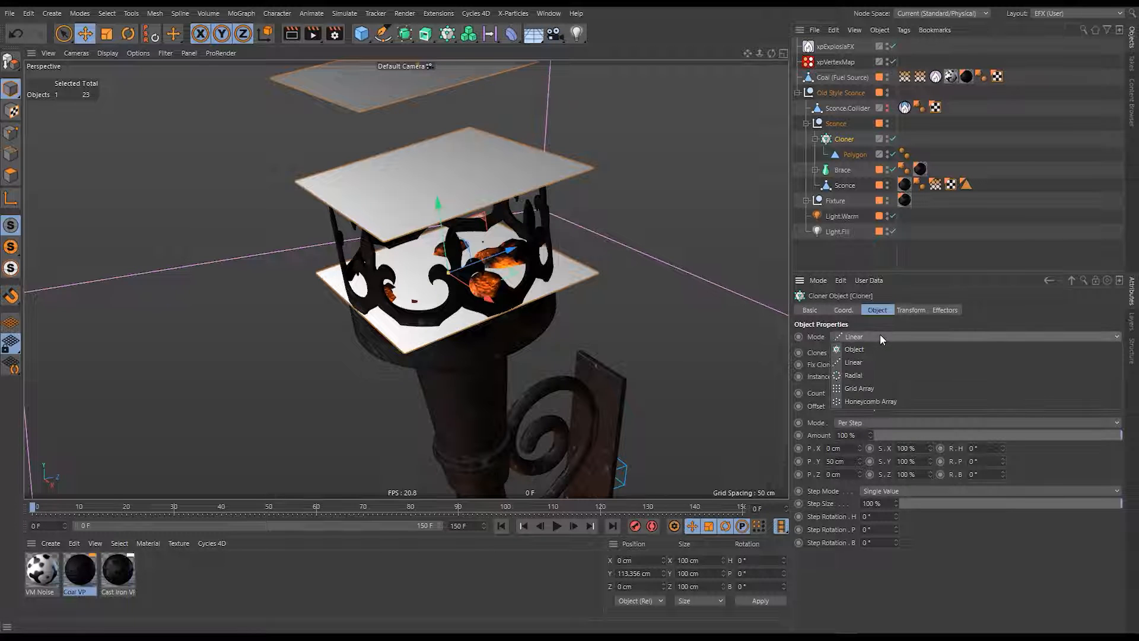
click(854, 375)
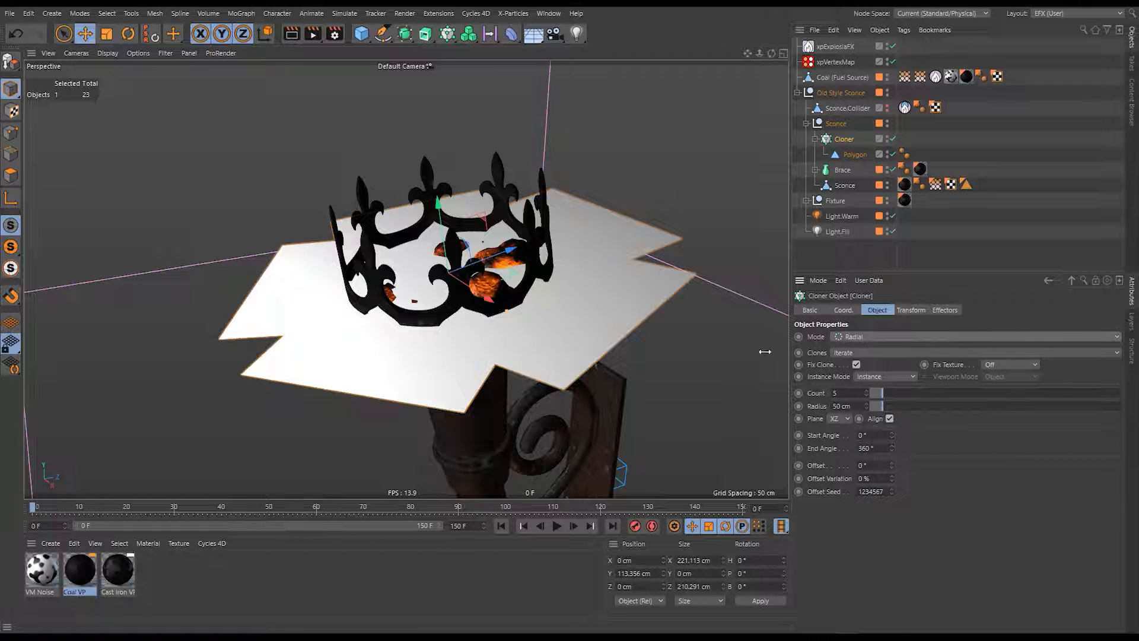
click(836, 393)
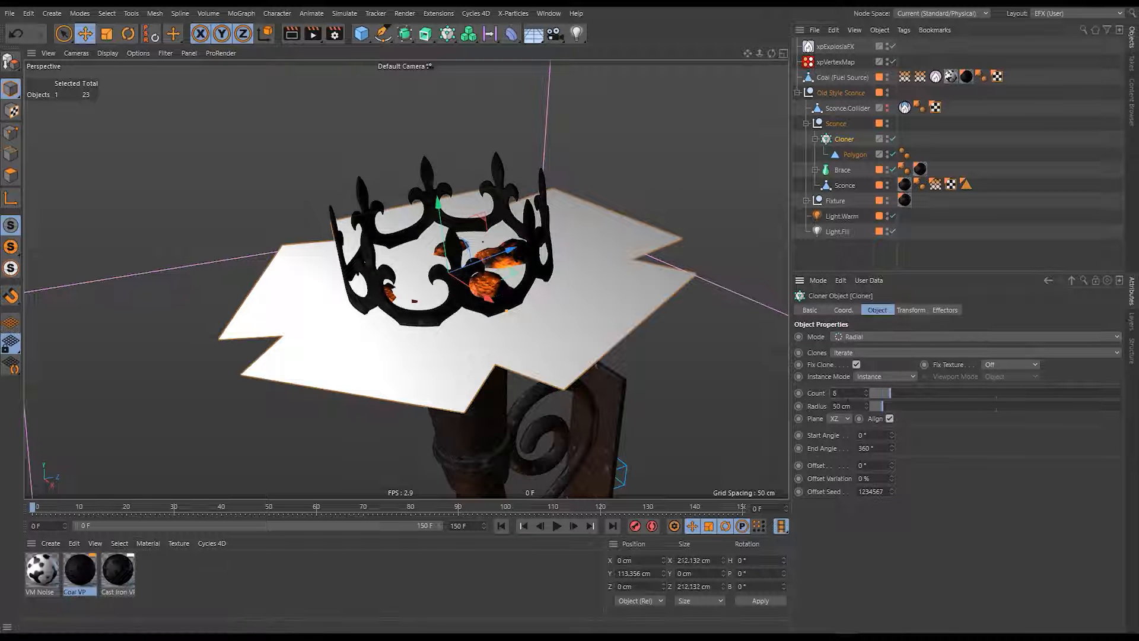
text(8)
key(Return)
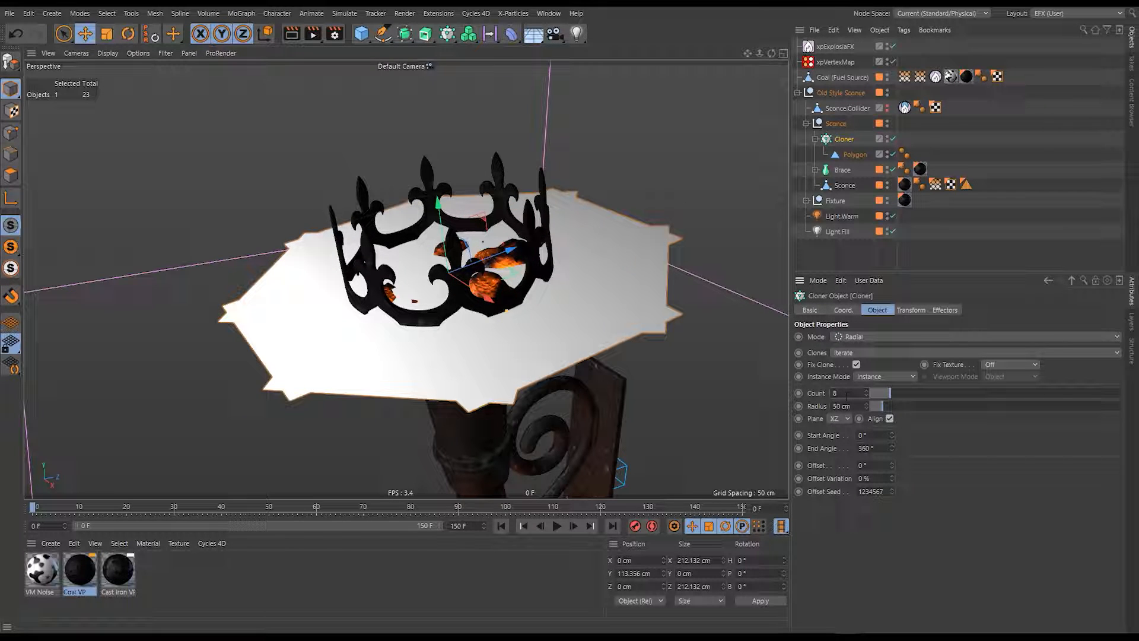
Set the Cloner's clone transform pitch rotation (R.P) to -90° so the polygons stand upright.
click(911, 311)
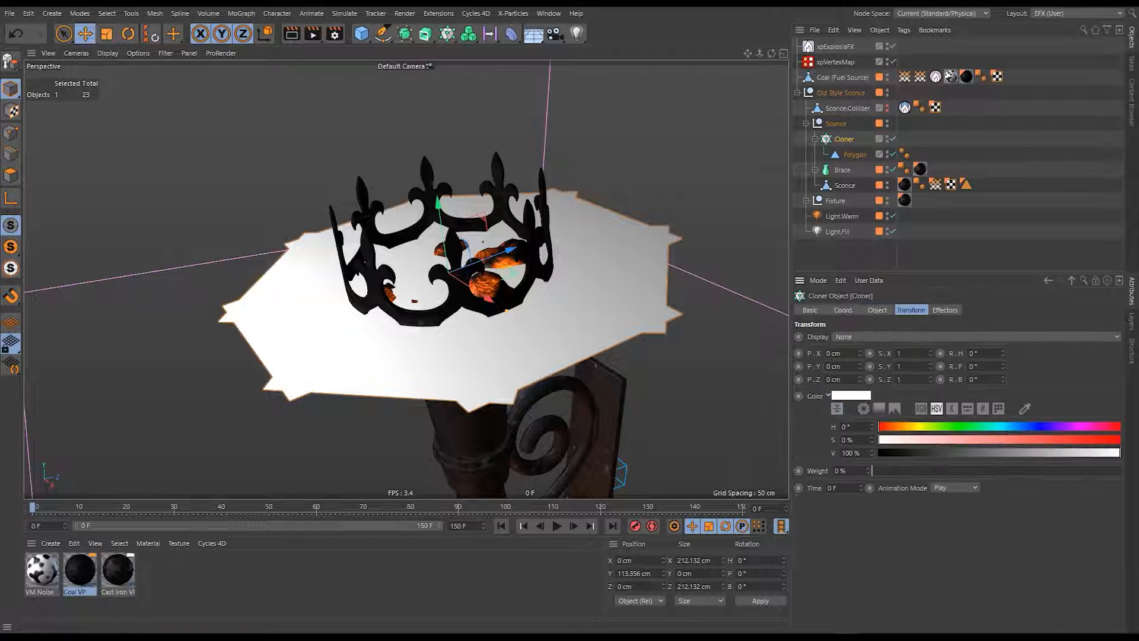
mouse_move(999, 390)
mouse_down()
mouse_move(996, 374)
mouse_move(997, 415)
mouse_move(986, 384)
mouse_up()
double_click(978, 379)
text(0)
key(Return)
drag(984, 366, 979, 366)
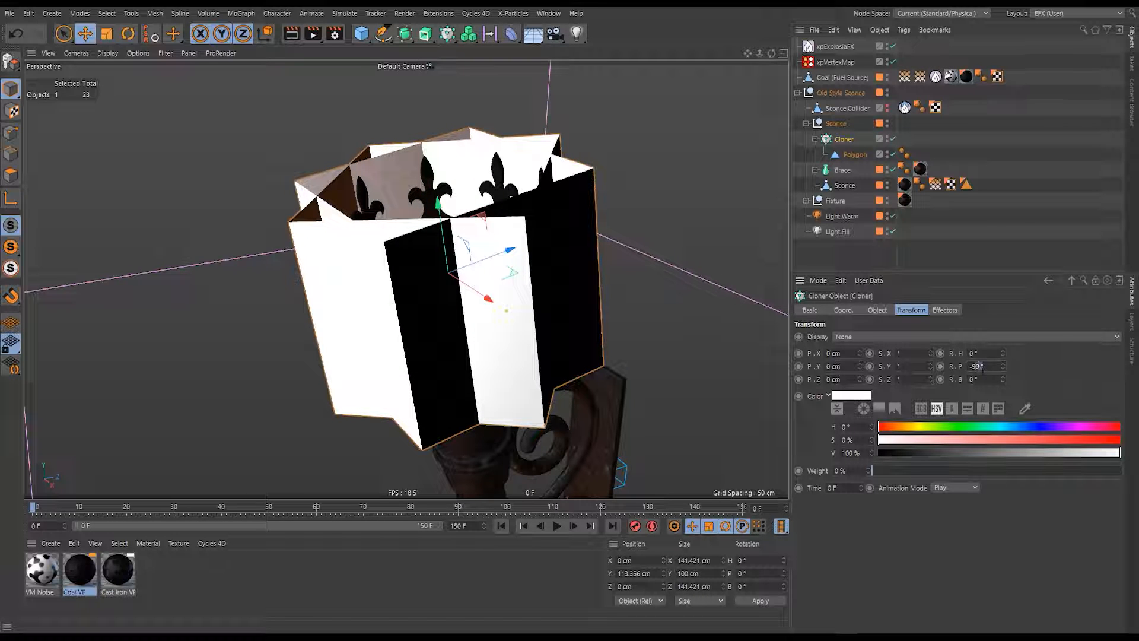
Scale the Polygon inside the Cloner down to about 41.2 cm in width and height.
click(855, 155)
key(t)
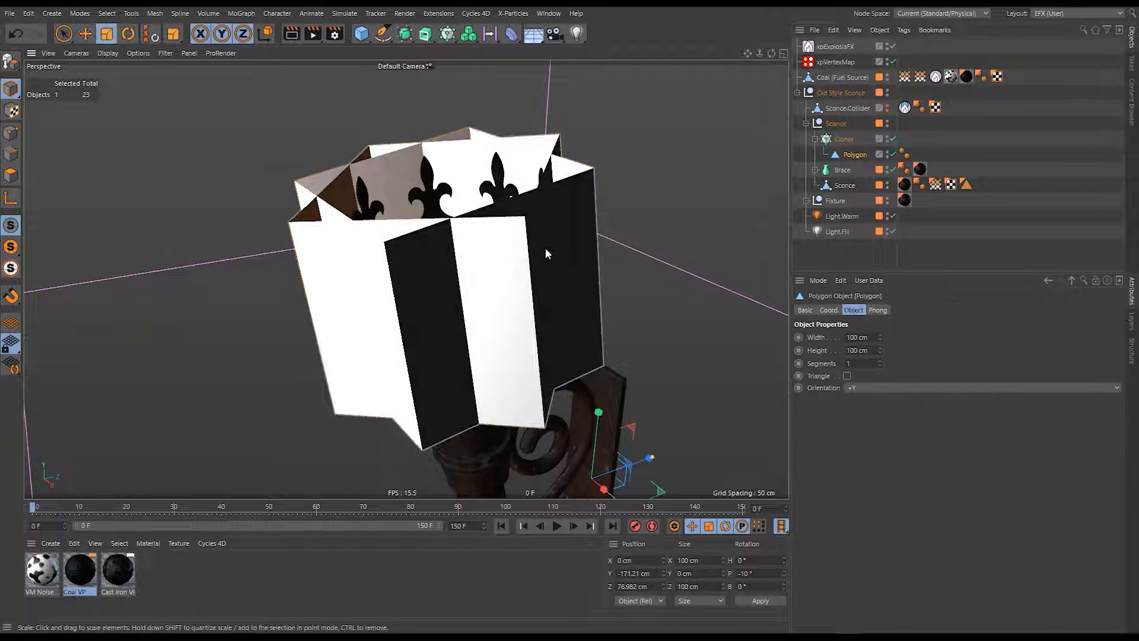
key(e)
drag(546, 248, 529, 269)
key(ctrl+z)
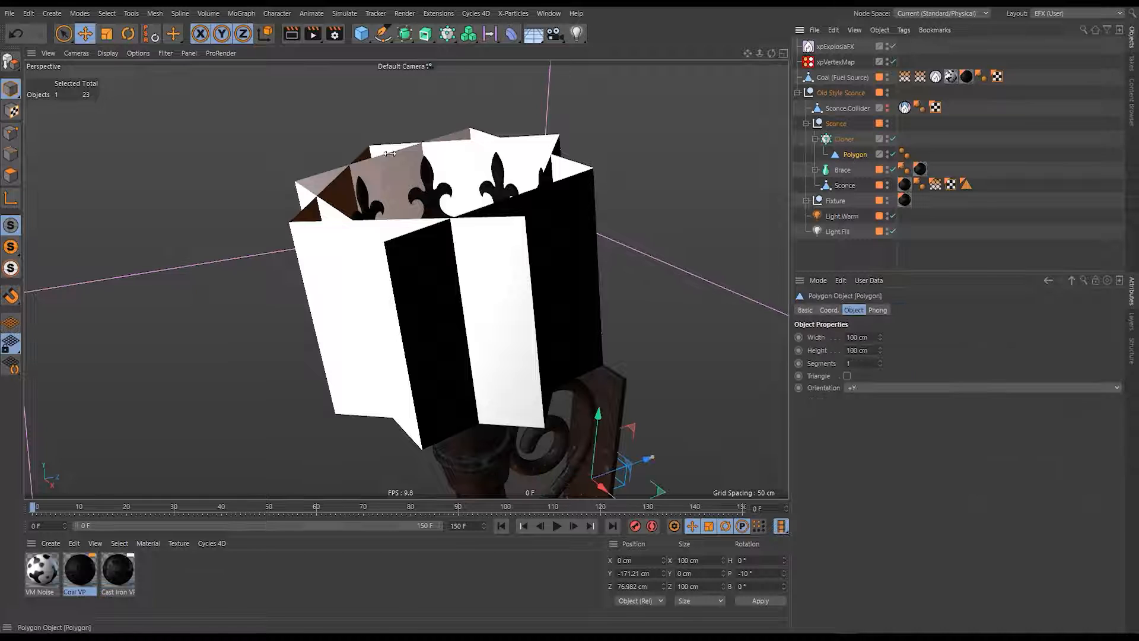
key(t)
drag(670, 299, 486, 406)
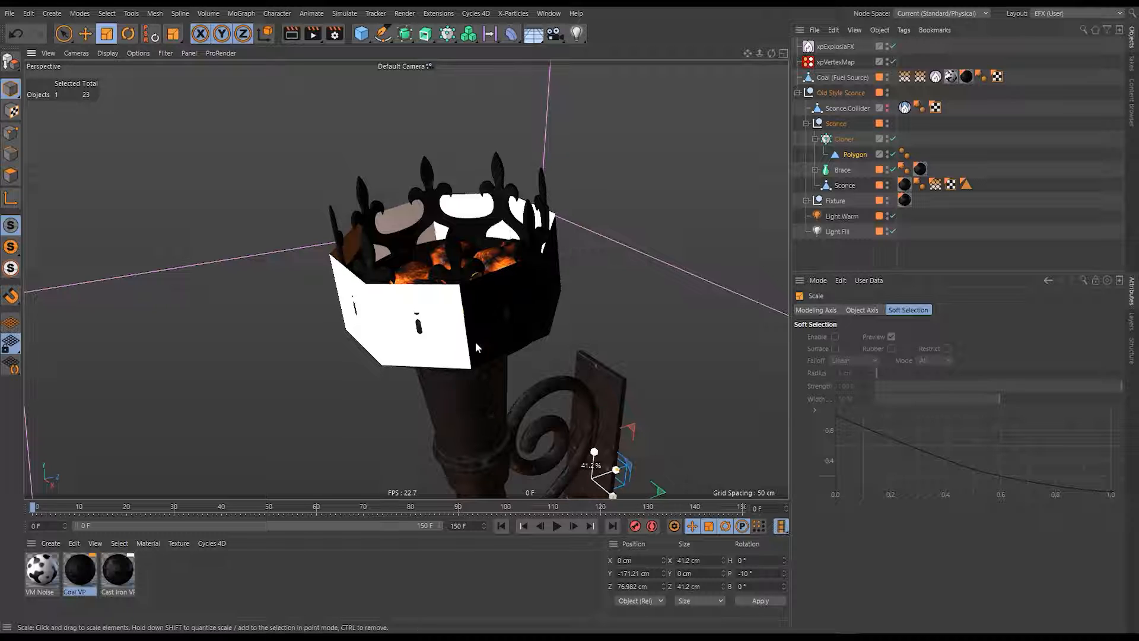
Change the viewport display mode to Quick Shading.
click(107, 53)
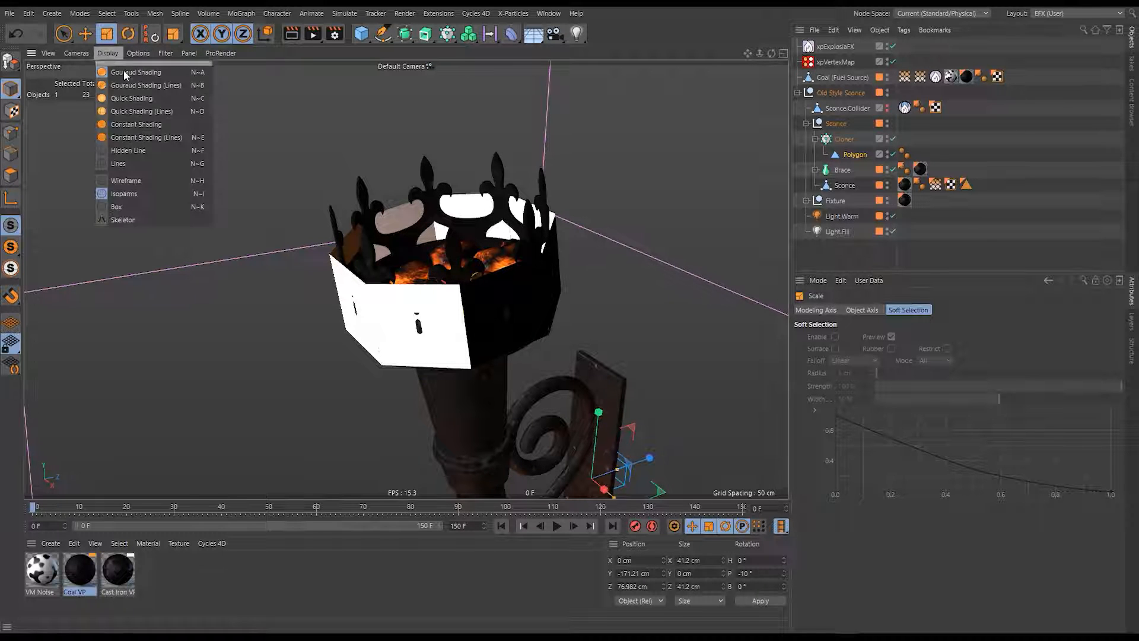
click(136, 96)
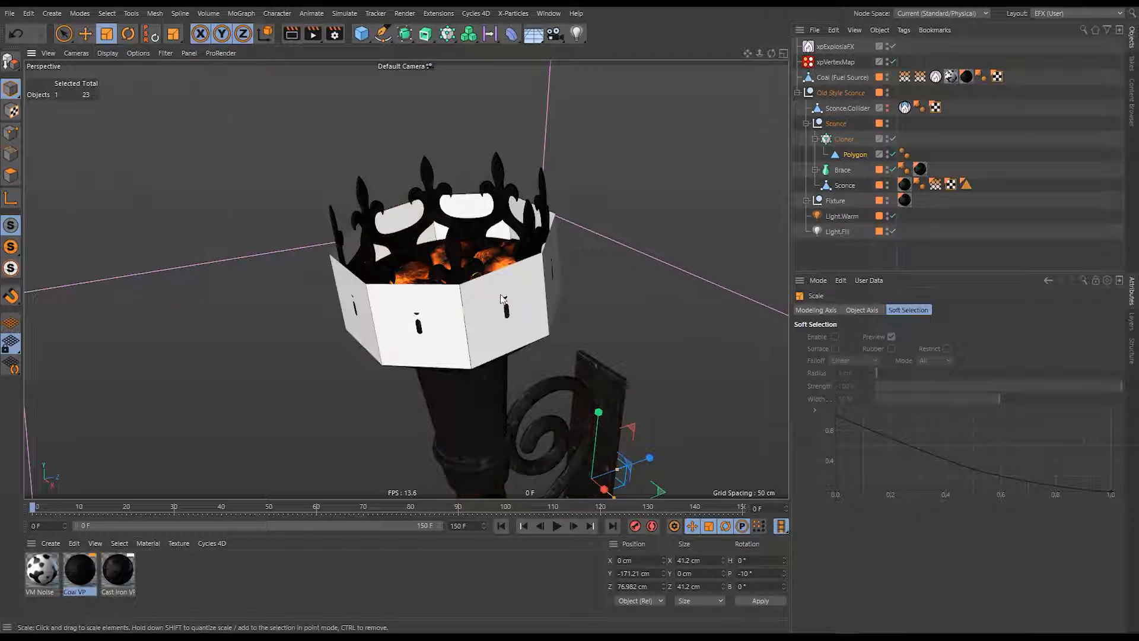
alt+drag(430, 309, 513, 284)
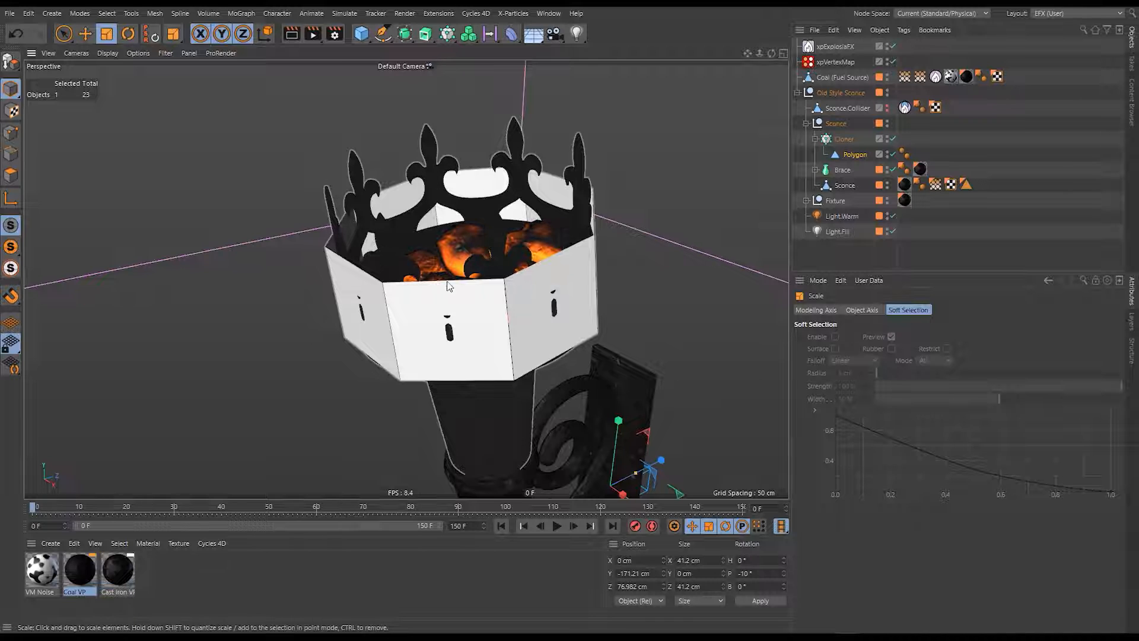
Rotate the Cloner to a heading of 22.5° to line up the polygon ring with the sconce crown.
click(843, 139)
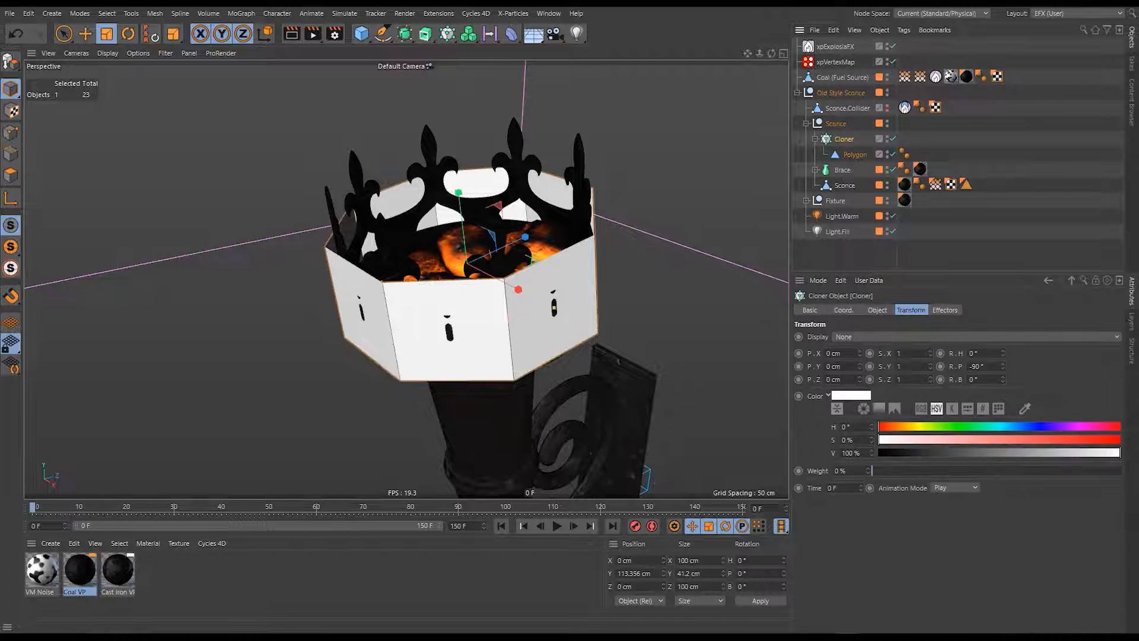
click(845, 310)
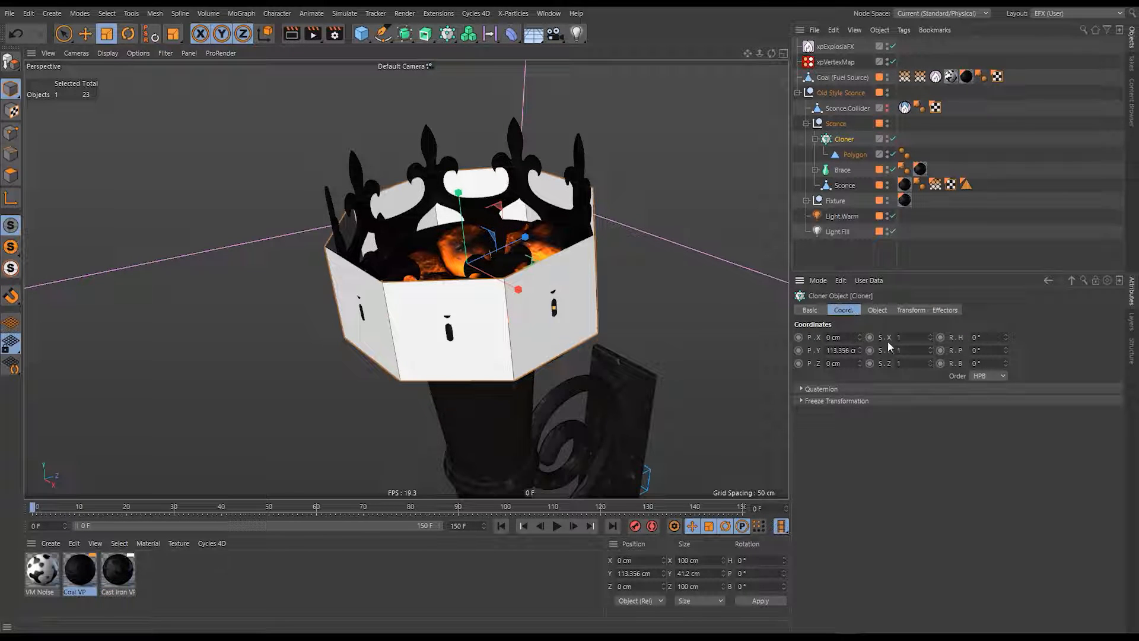
drag(1006, 337, 1003, 359)
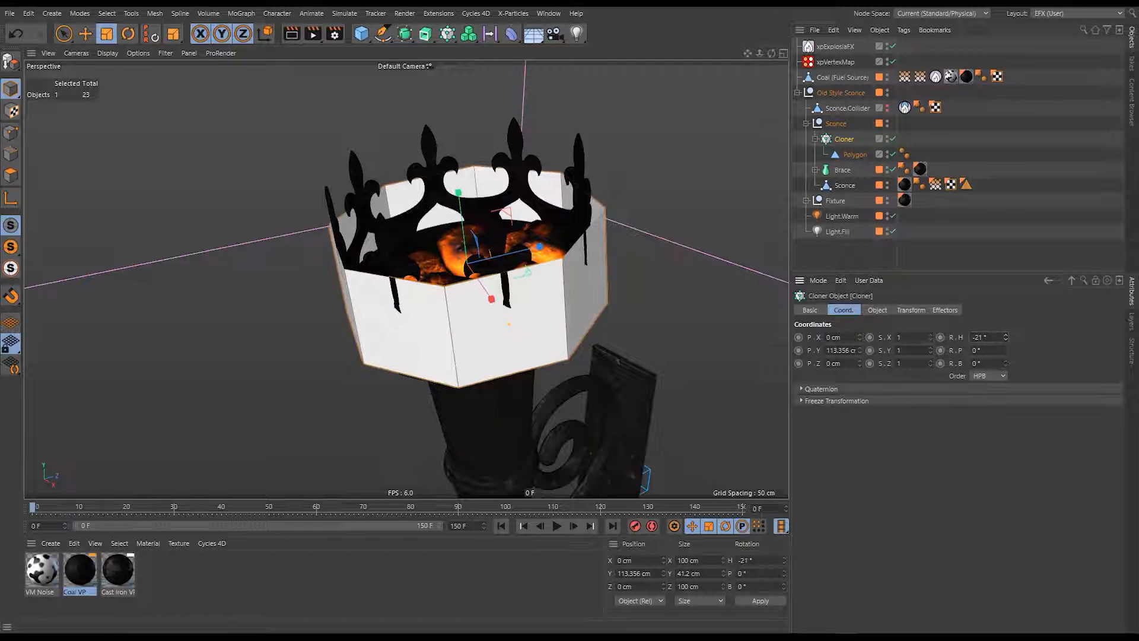
click(990, 341)
text(360/8)
key(Return)
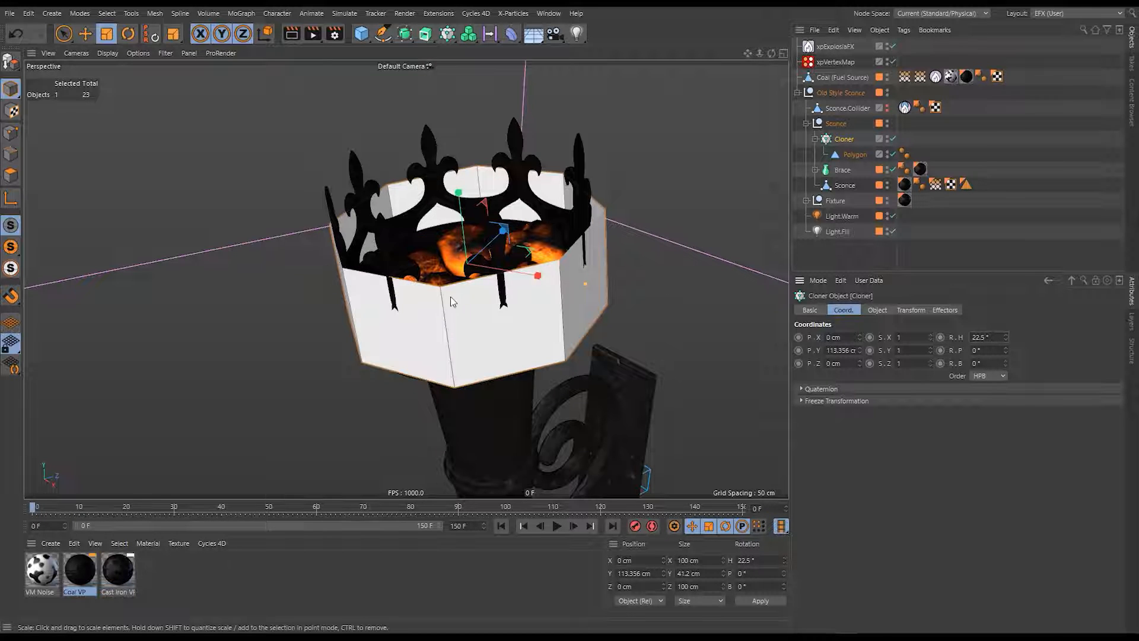
Make the Polygon editable and select one of its edges in edge mode.
click(854, 154)
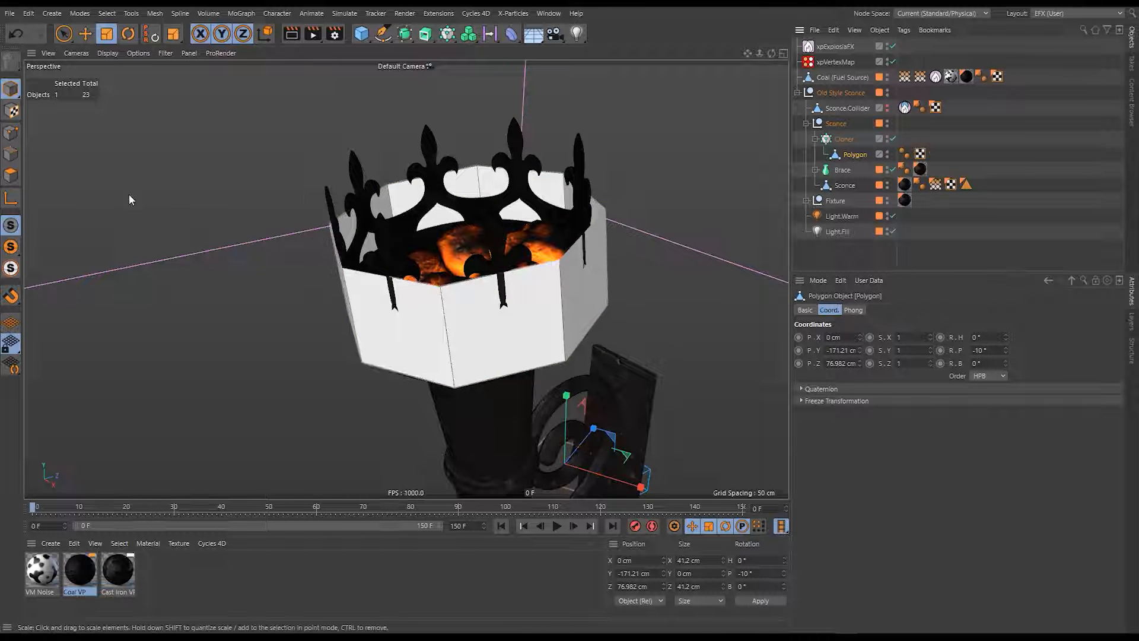
click(10, 154)
click(576, 446)
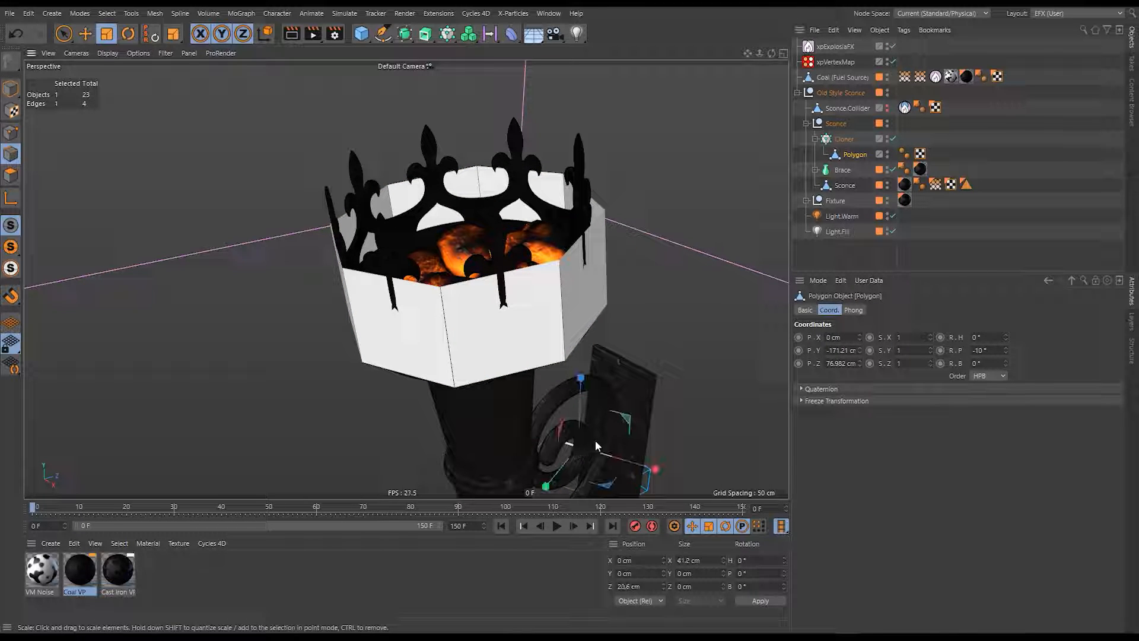
key(d)
drag(577, 445, 762, 335)
key(ctrl+z)
key(ctrl+z)
drag(625, 379, 640, 375)
key(ctrl+z)
Extrude the Polygon's upper edge by 27.2 cm with an edge angle of 0°.
alt+drag(554, 419, 457, 412)
key(e)
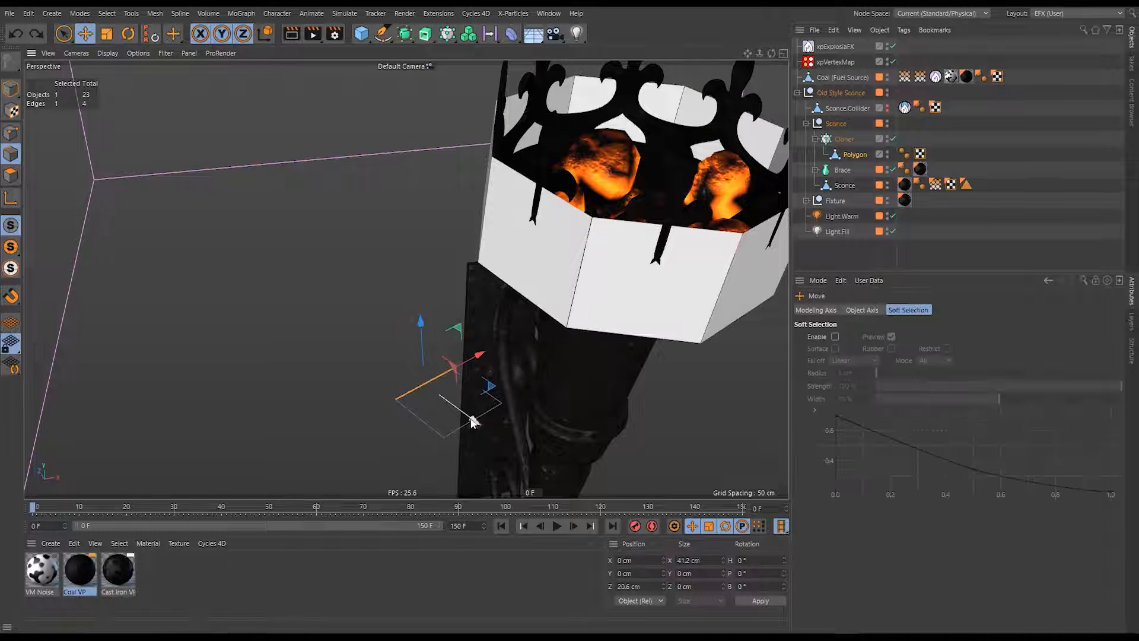
click(469, 422)
key(d)
drag(541, 438, 1, 293)
shift+drag(0, 124, 0, 126)
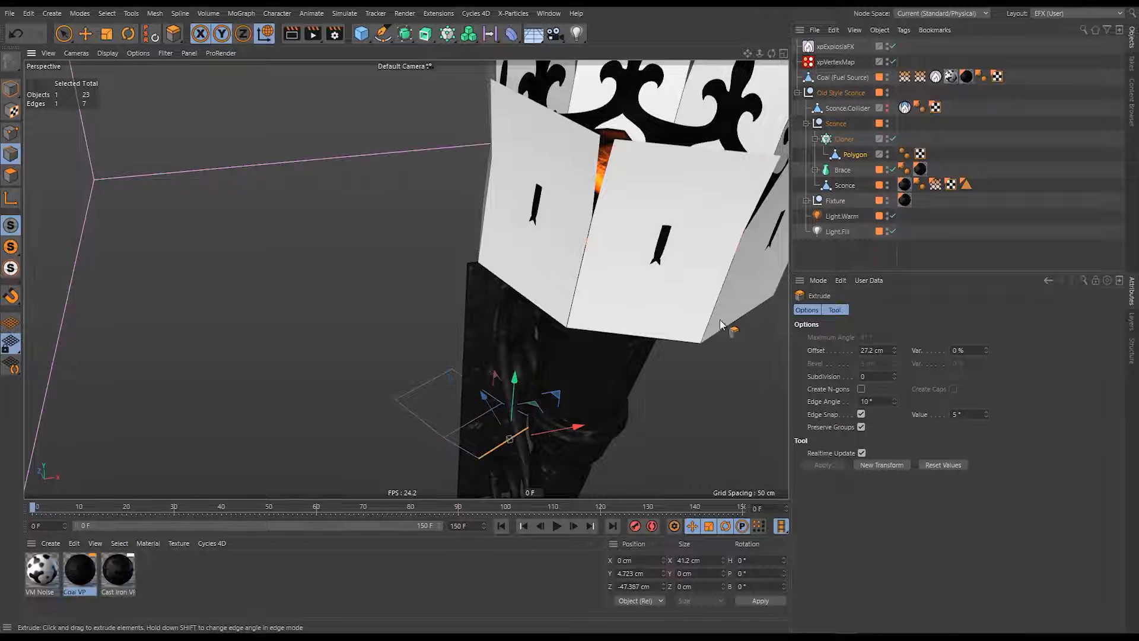
key(Return)
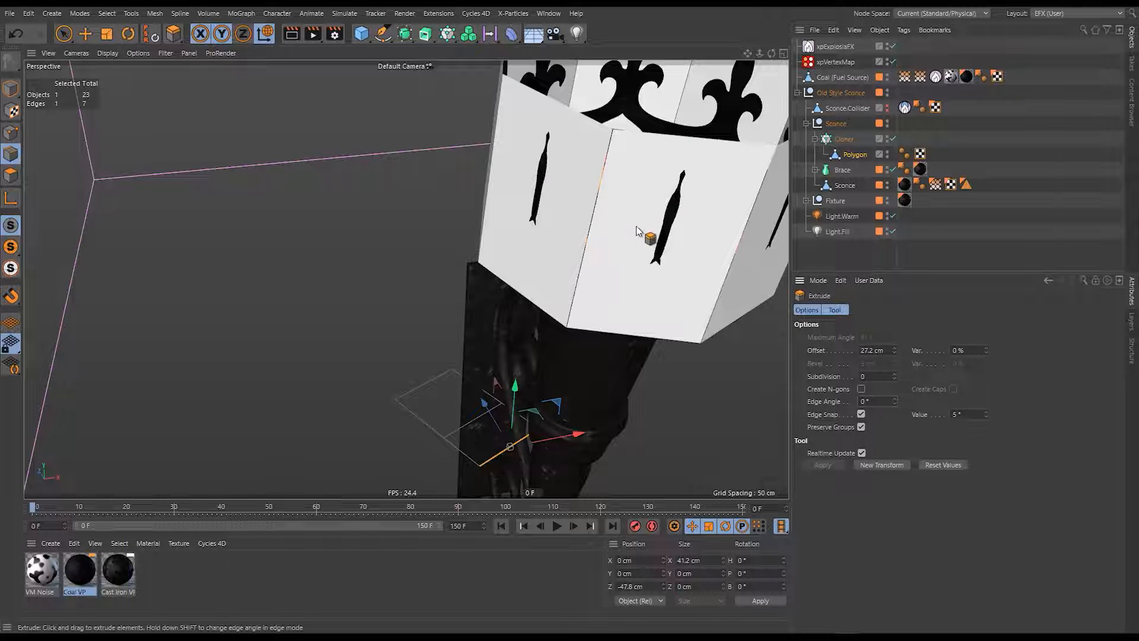
Weld the extruded upper edge together at its midpoint to form a pointed tip.
alt+middle_drag(675, 193, 605, 207)
right_click(472, 454)
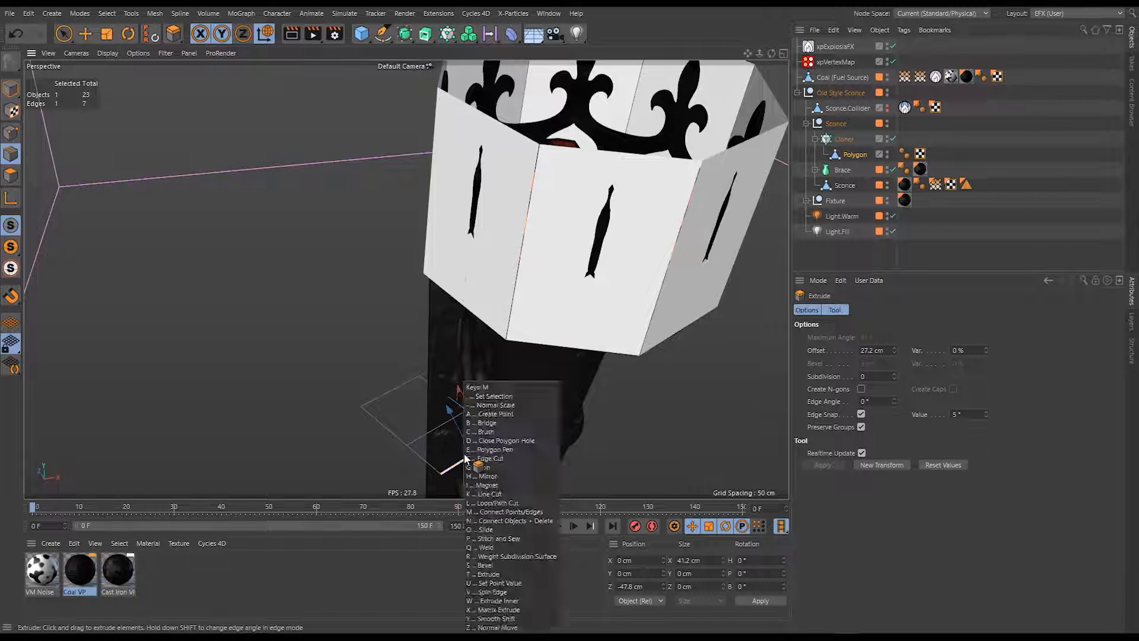
click(475, 454)
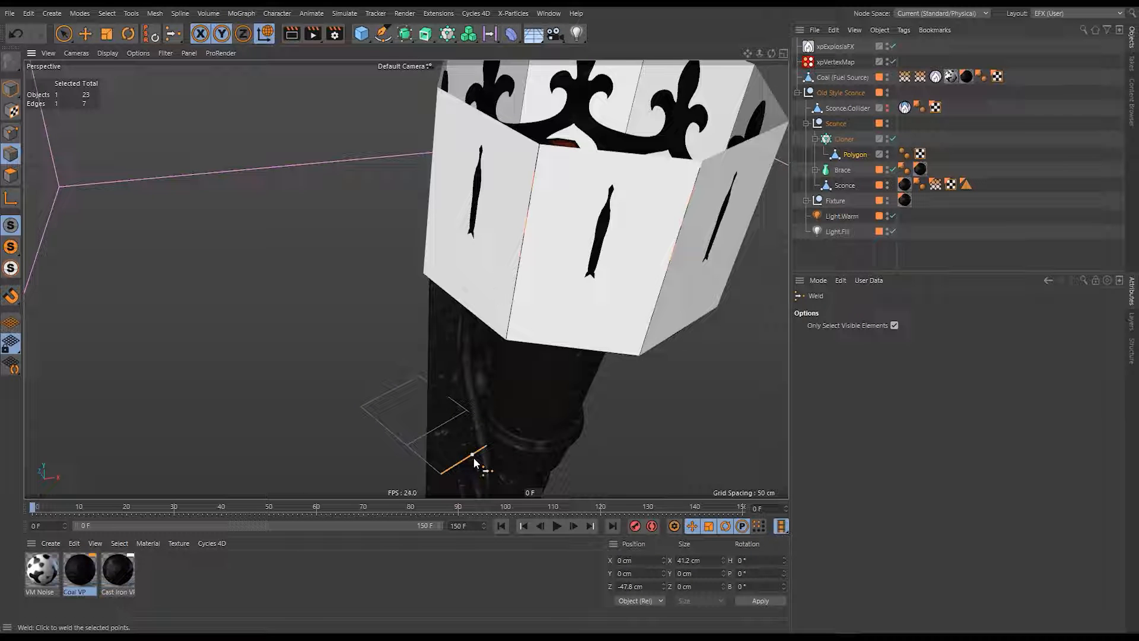
click(474, 456)
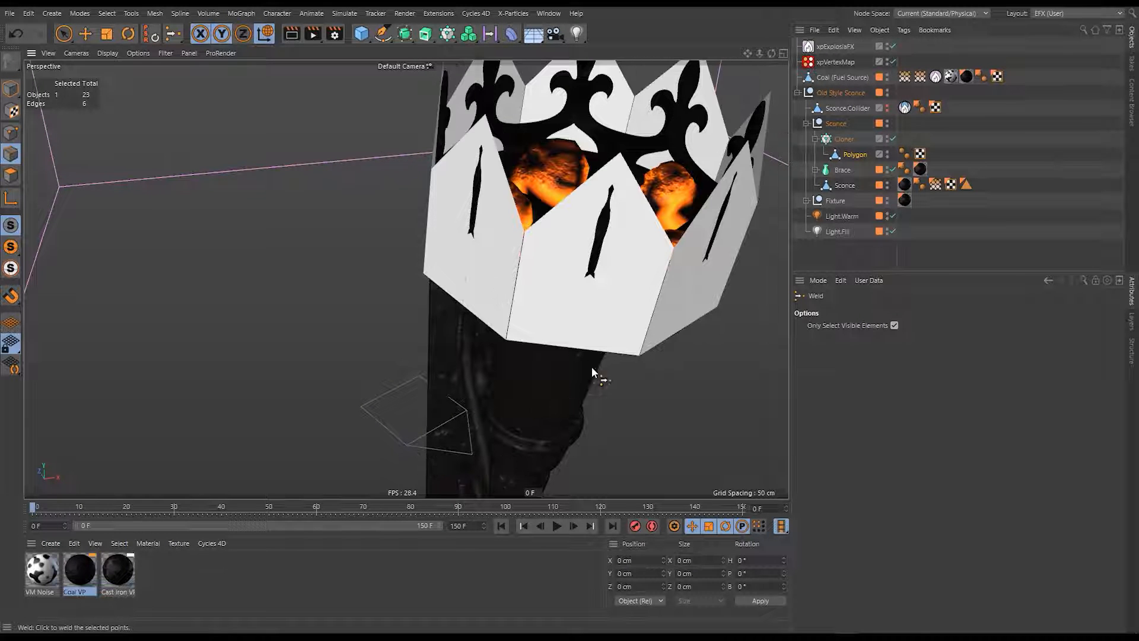
Extrude the two side edges of the Polygon's rectangular base outward by 9.4 cm.
alt+middle_drag(629, 210, 582, 275)
alt+drag(574, 274, 480, 246)
alt+right_drag(534, 255, 653, 265)
alt+middle_drag(682, 265, 557, 267)
alt+drag(523, 270, 483, 337)
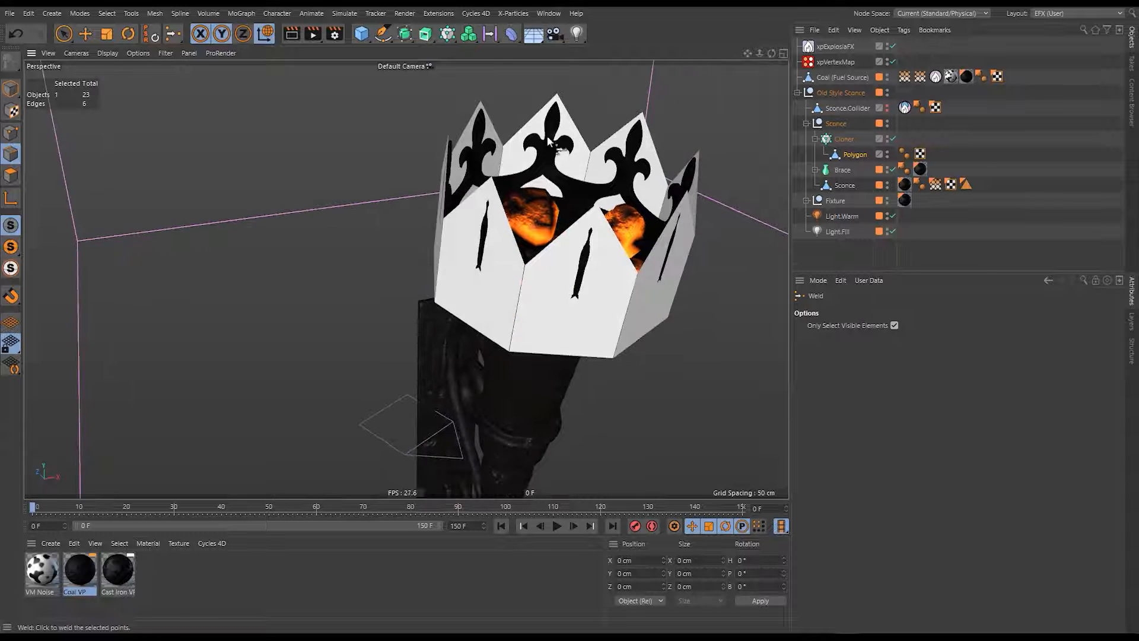
key(e)
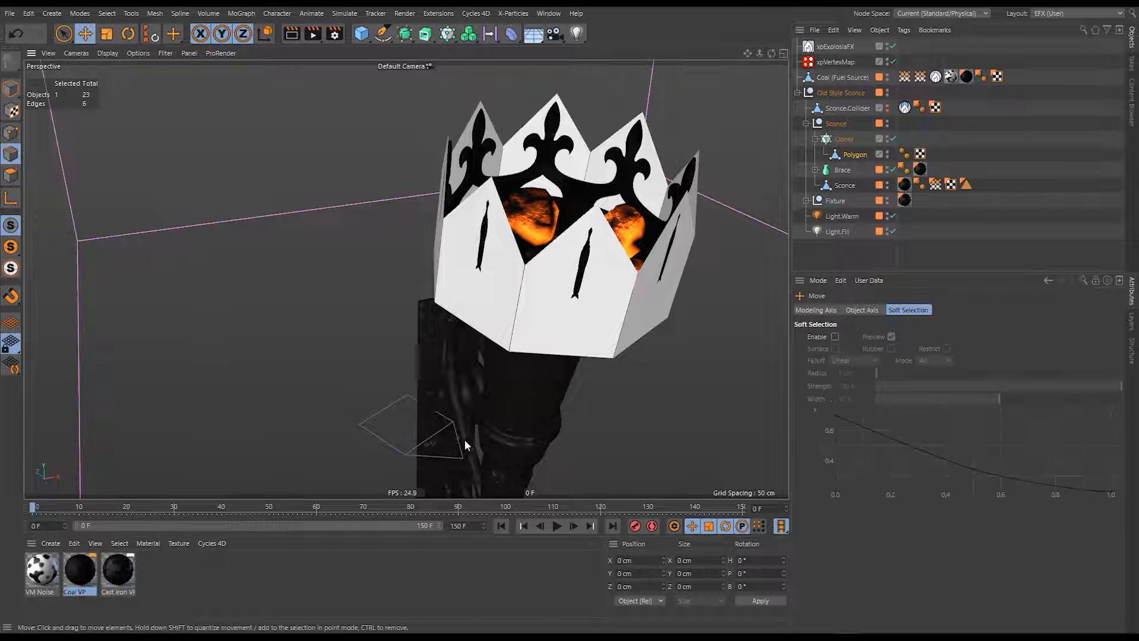
click(434, 455)
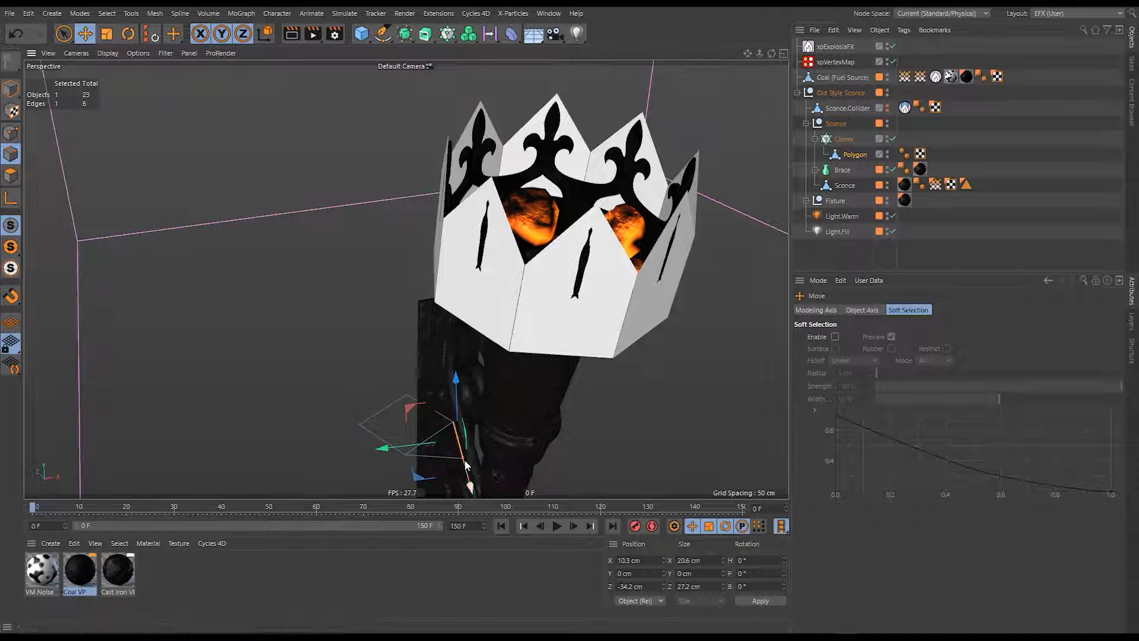
click(440, 439)
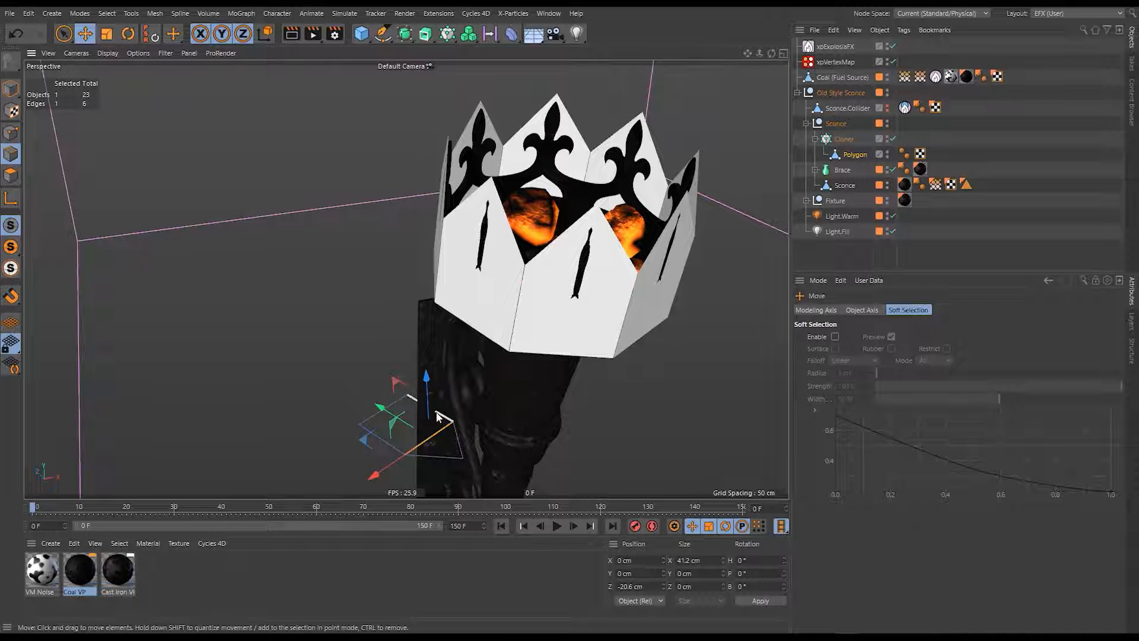
shift+click(383, 440)
key(d)
drag(498, 443, 567, 421)
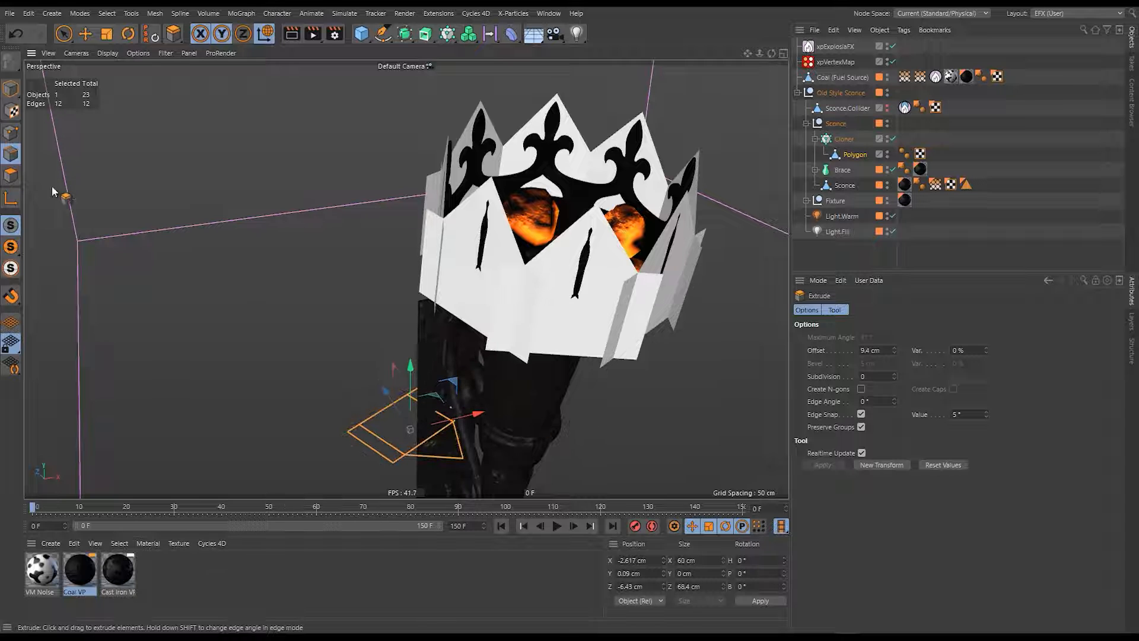
Scale the whole Polygon object down to about 42 cm by 48 cm in model mode.
click(11, 88)
key(t)
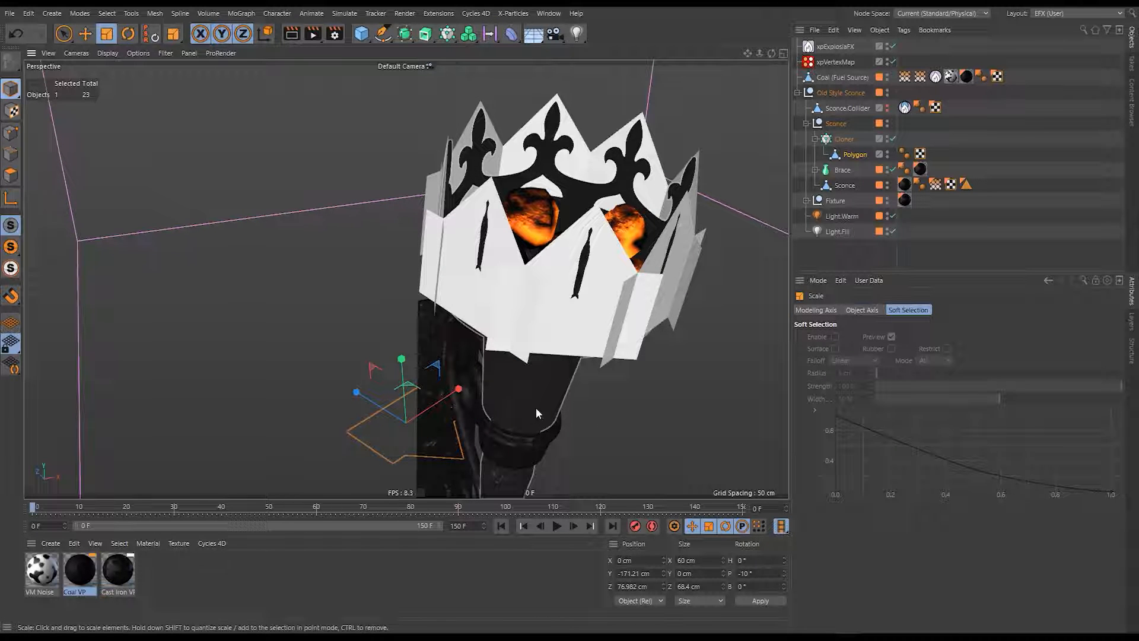
drag(536, 407, 465, 514)
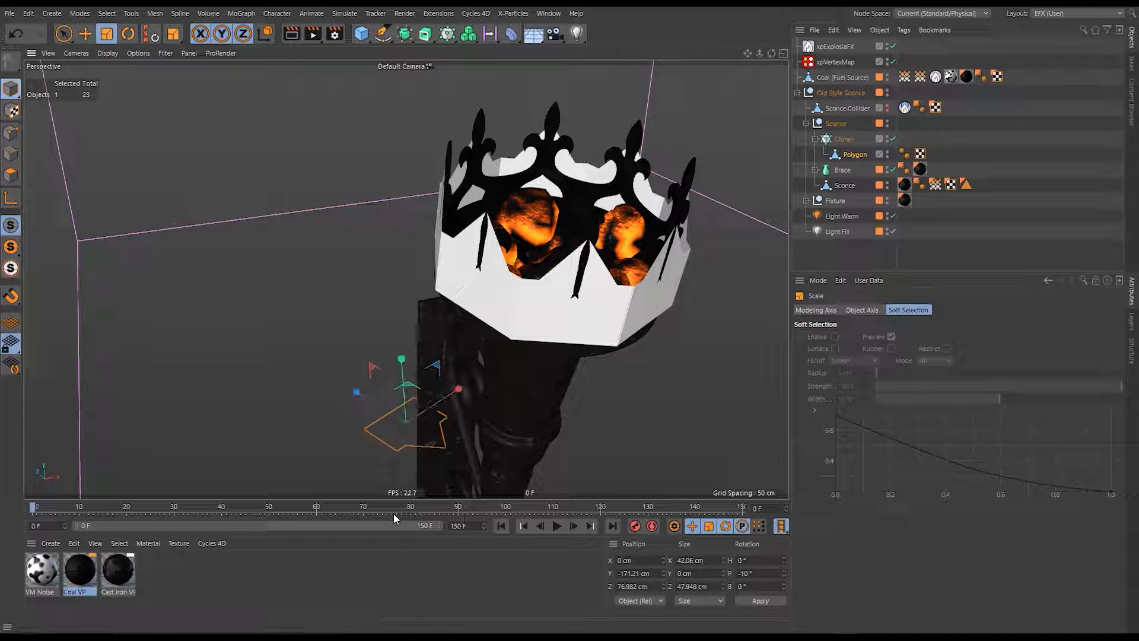
In point mode, move the Polygon's tip point outward to lengthen the spike behind the fleur-de-lis.
click(11, 132)
key(e)
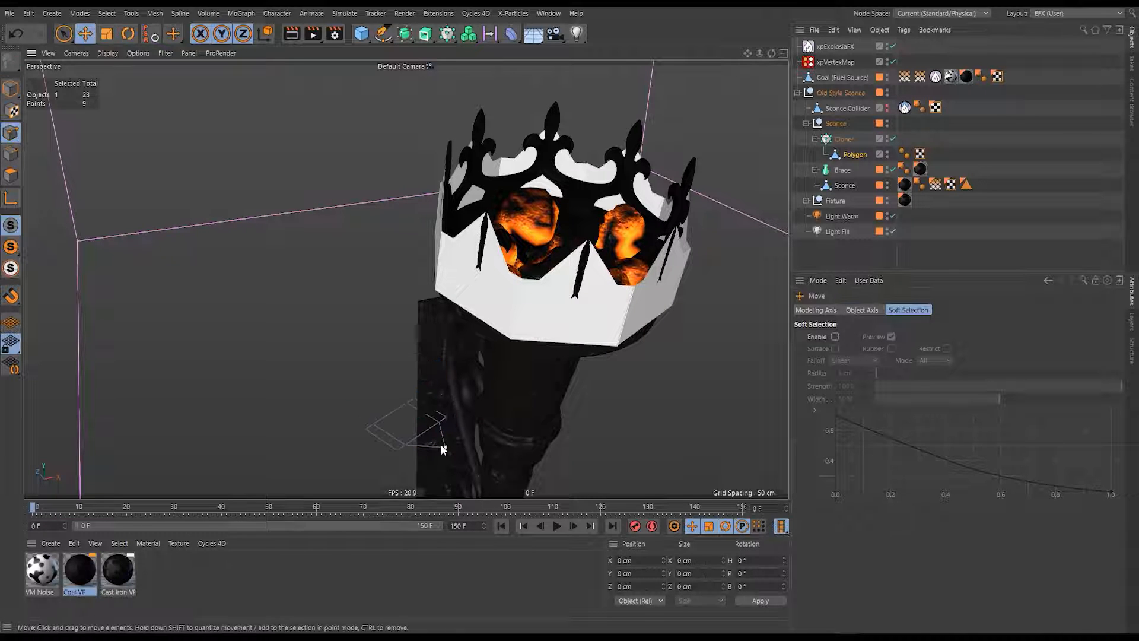
click(441, 445)
drag(399, 418, 522, 429)
Select the four points at the base of the spike and move them to about -9.2 cm in Z.
click(408, 443)
key(t)
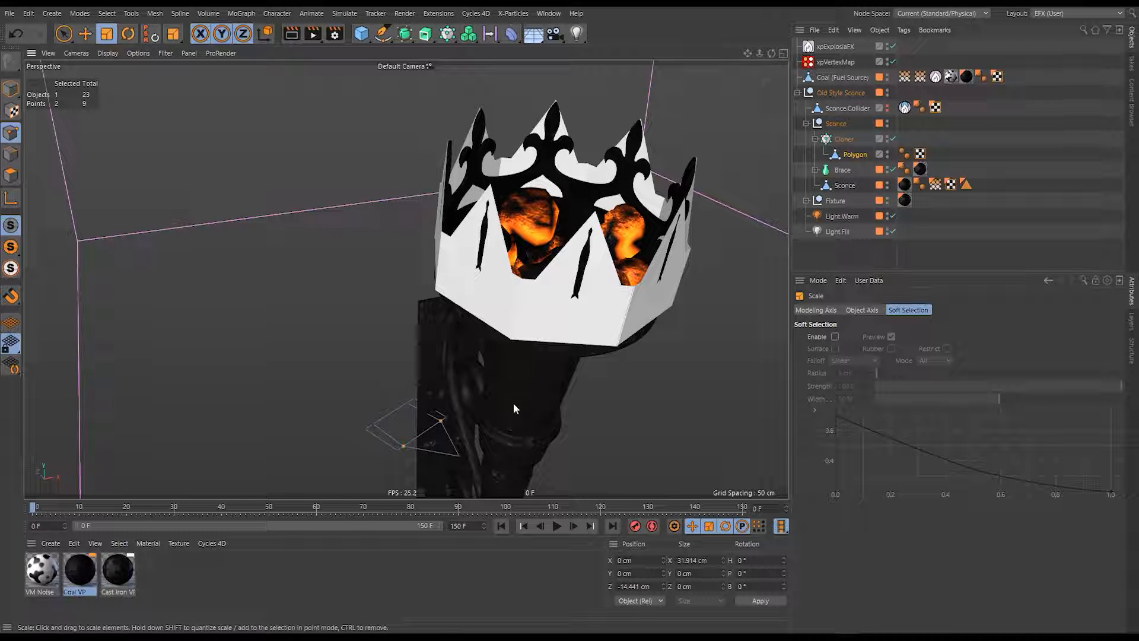
key(9)
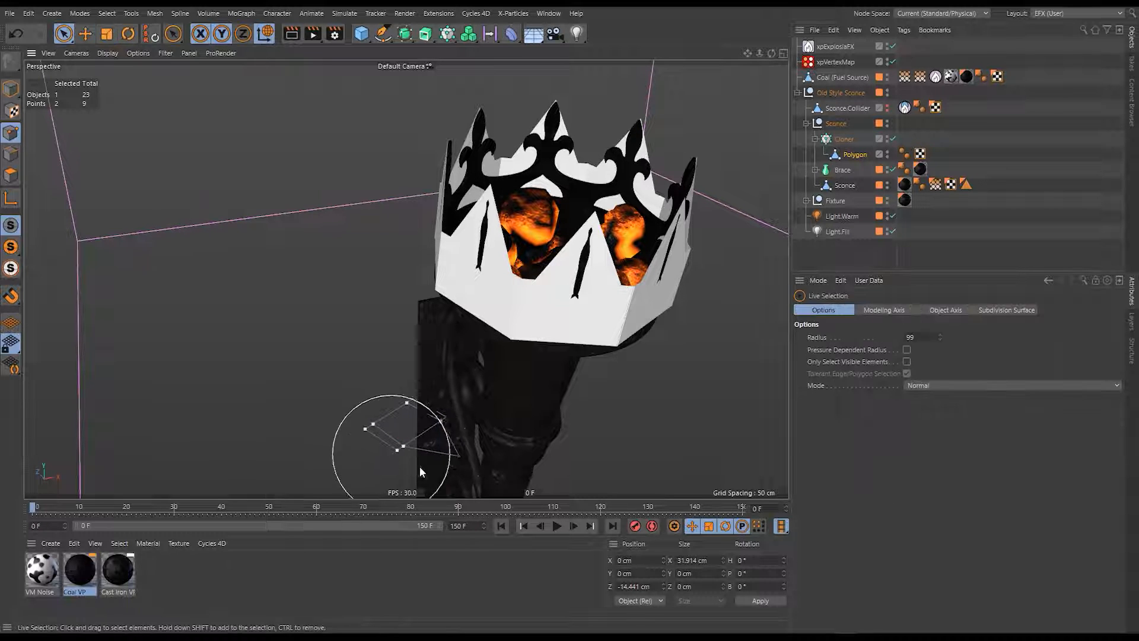
drag(440, 419, 400, 457)
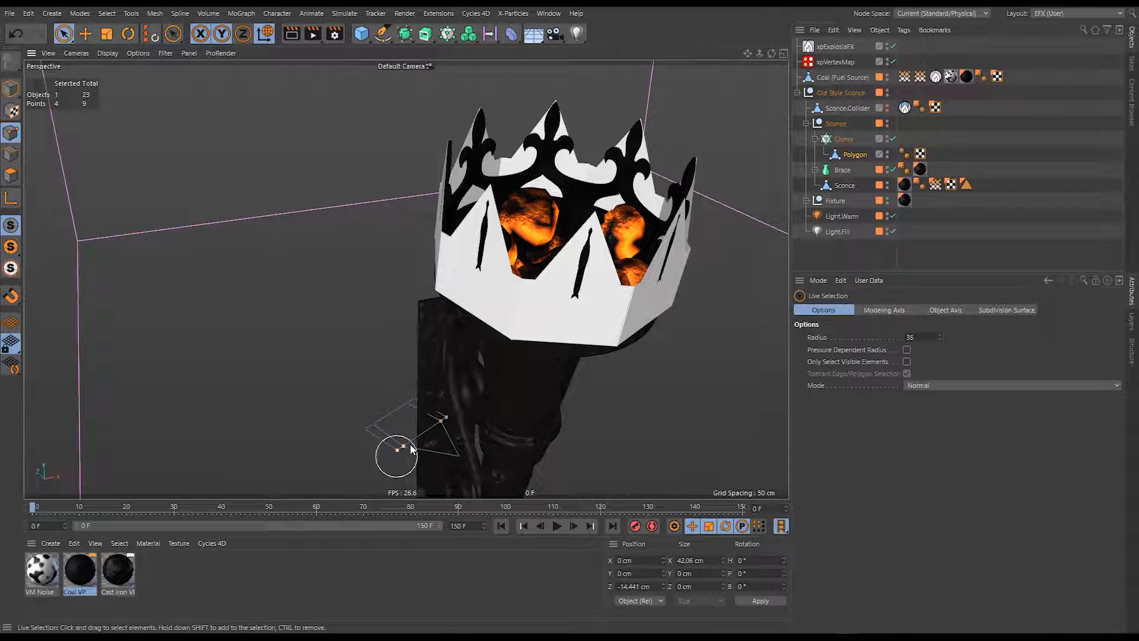
key(e)
mouse_move(404, 415)
mouse_down()
mouse_move(372, 408)
mouse_move(384, 411)
mouse_up()
Add an X-Particles xpJoin object as the parent of the Cloner.
alt+middle_drag(618, 271, 529, 303)
alt+drag(530, 304, 456, 298)
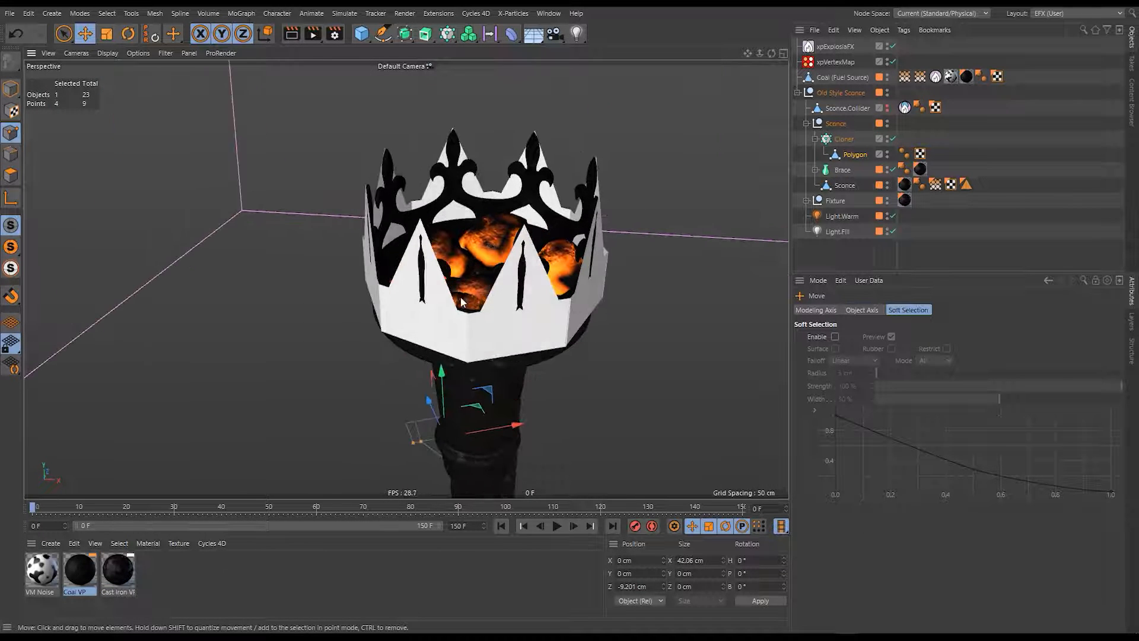
click(843, 140)
alt+drag(552, 270, 561, 222)
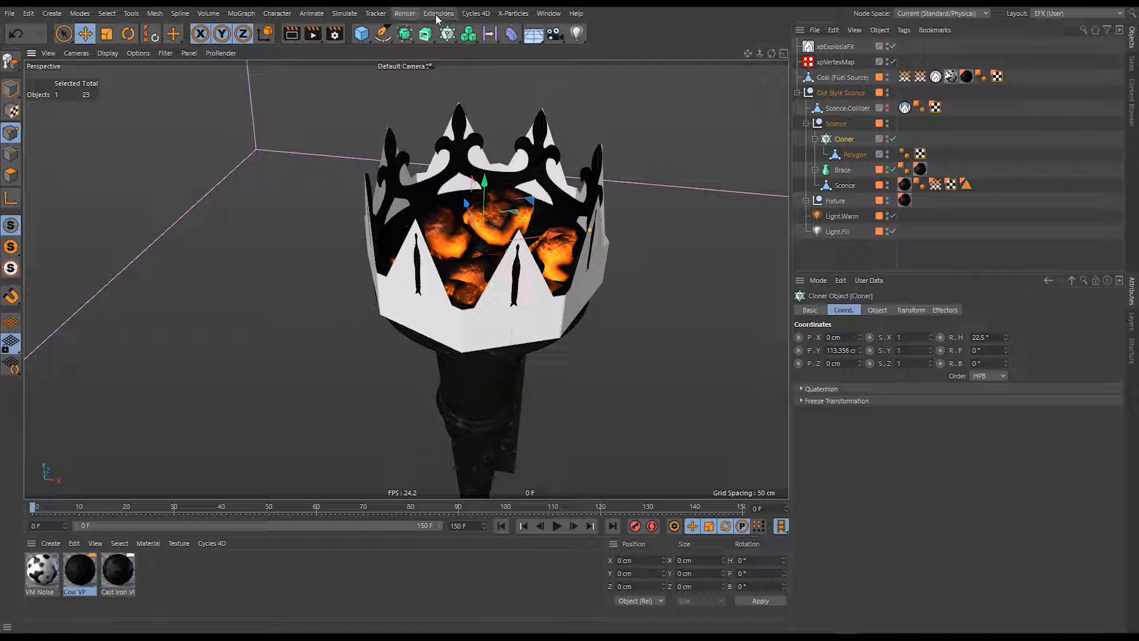
click(508, 17)
mouse_move(551, 181)
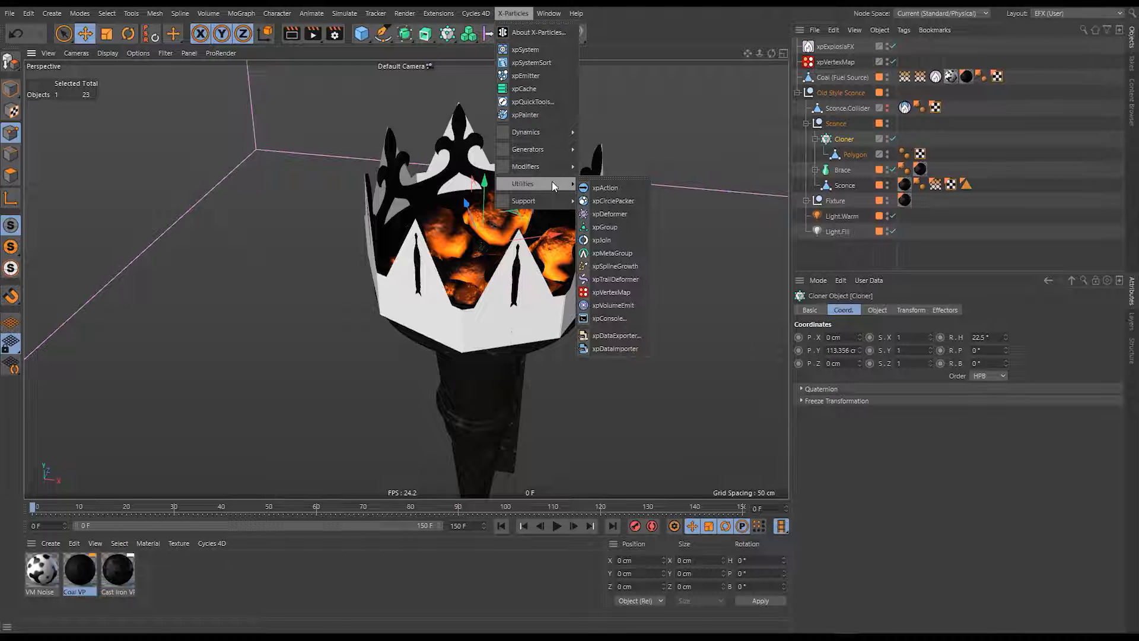
click(609, 240)
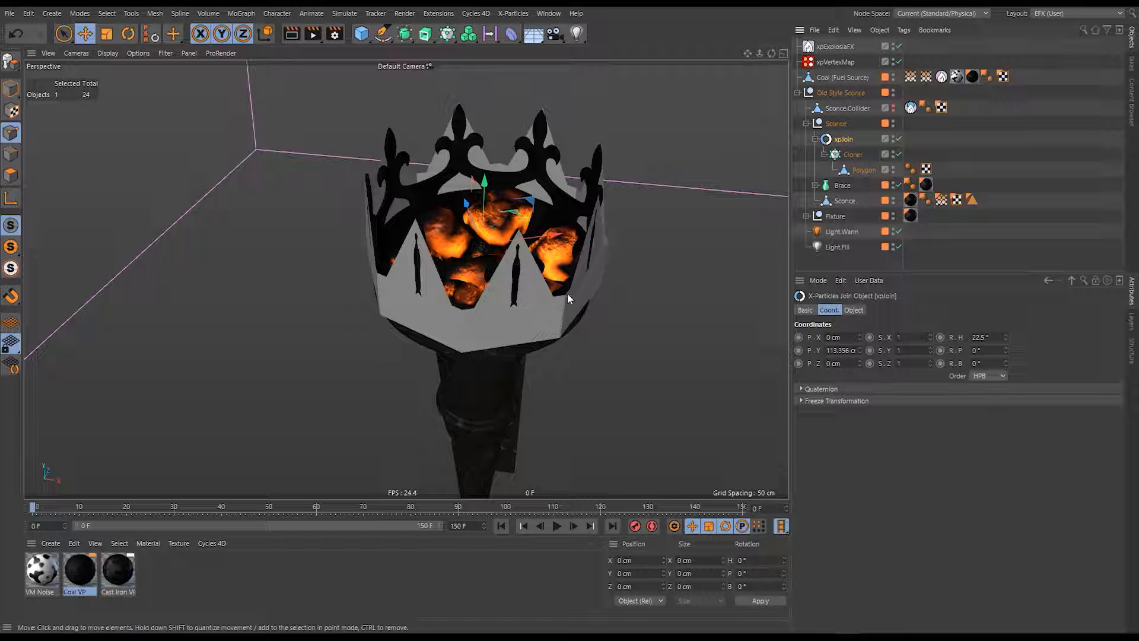
Enable Optimize on the xpJoin object and set its point Tolerance to 2 cm to weld the clone seams.
scroll(564, 294, up, 10)
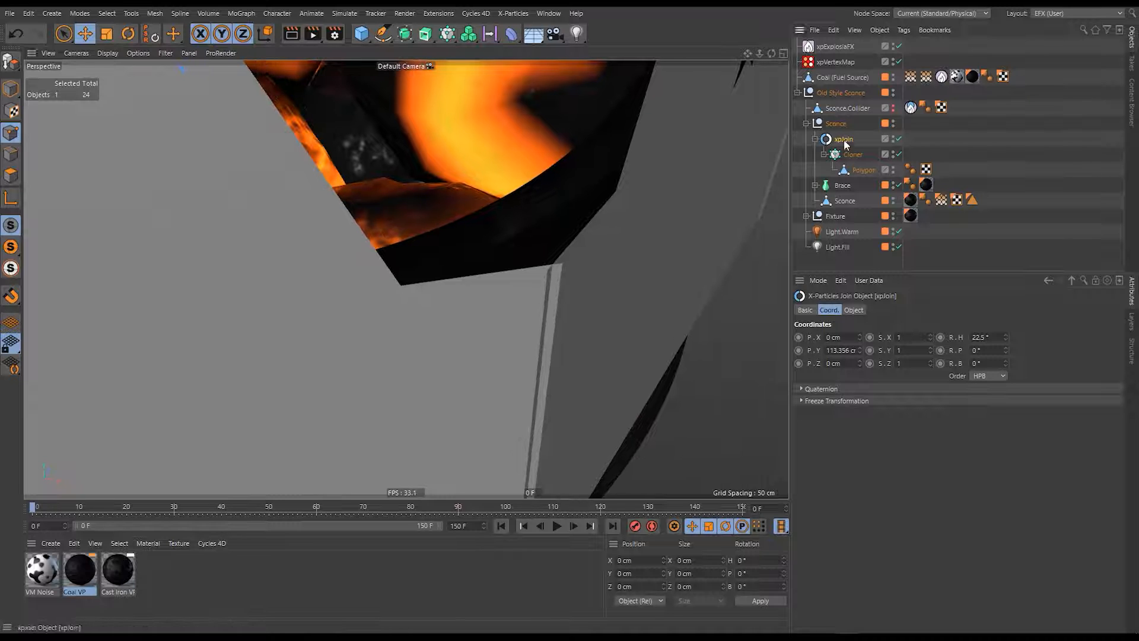
click(857, 310)
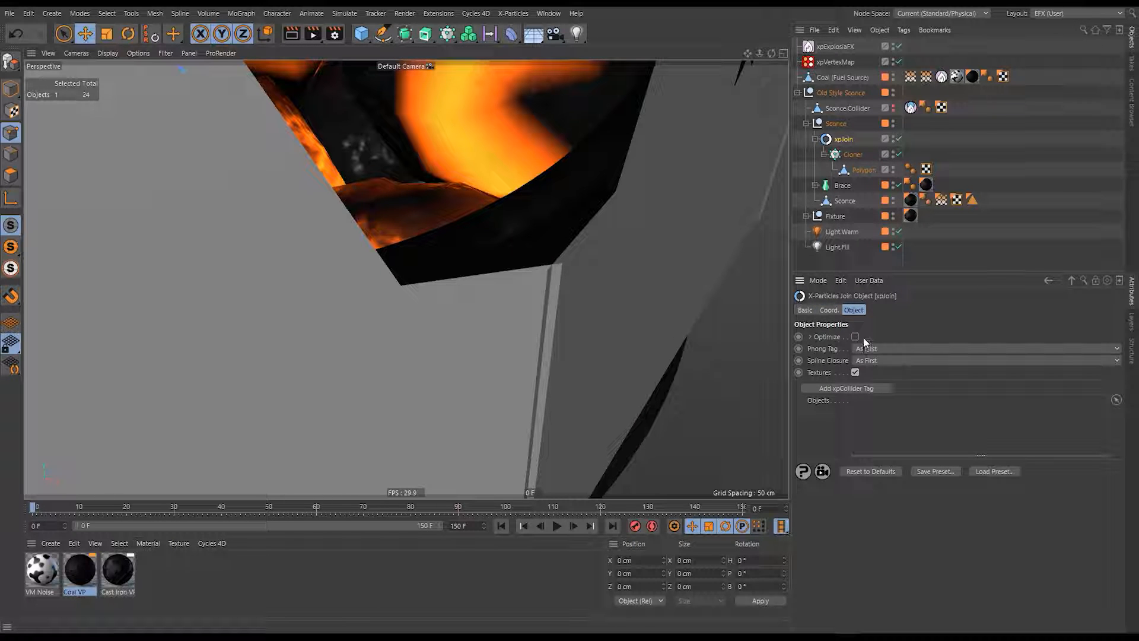
click(811, 337)
click(856, 336)
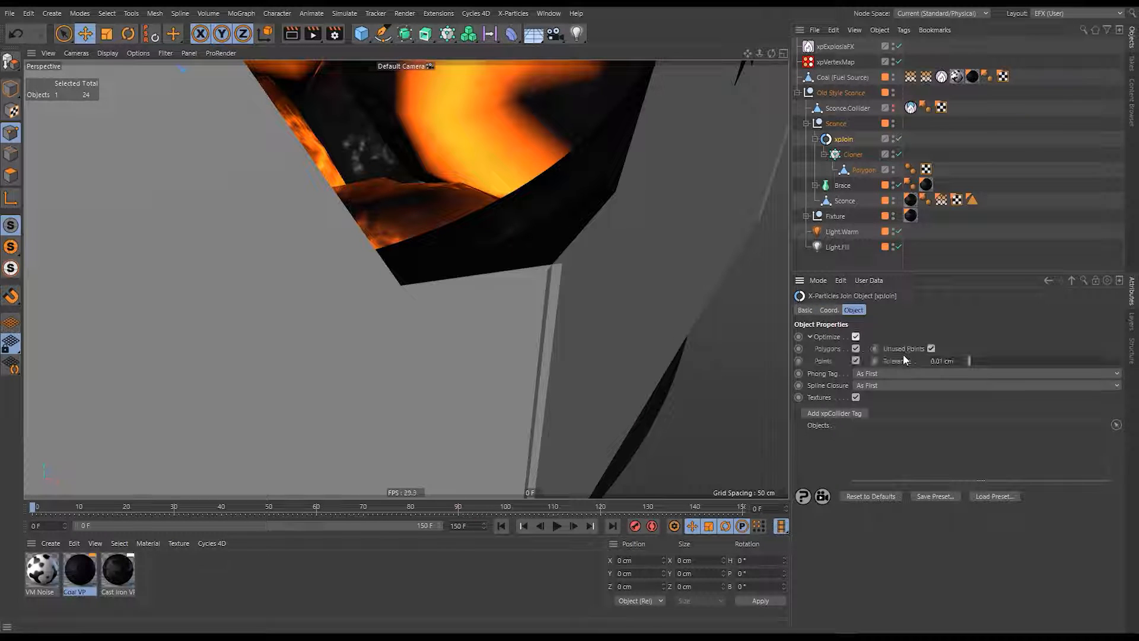
drag(995, 361, 1132, 358)
drag(949, 362, 924, 363)
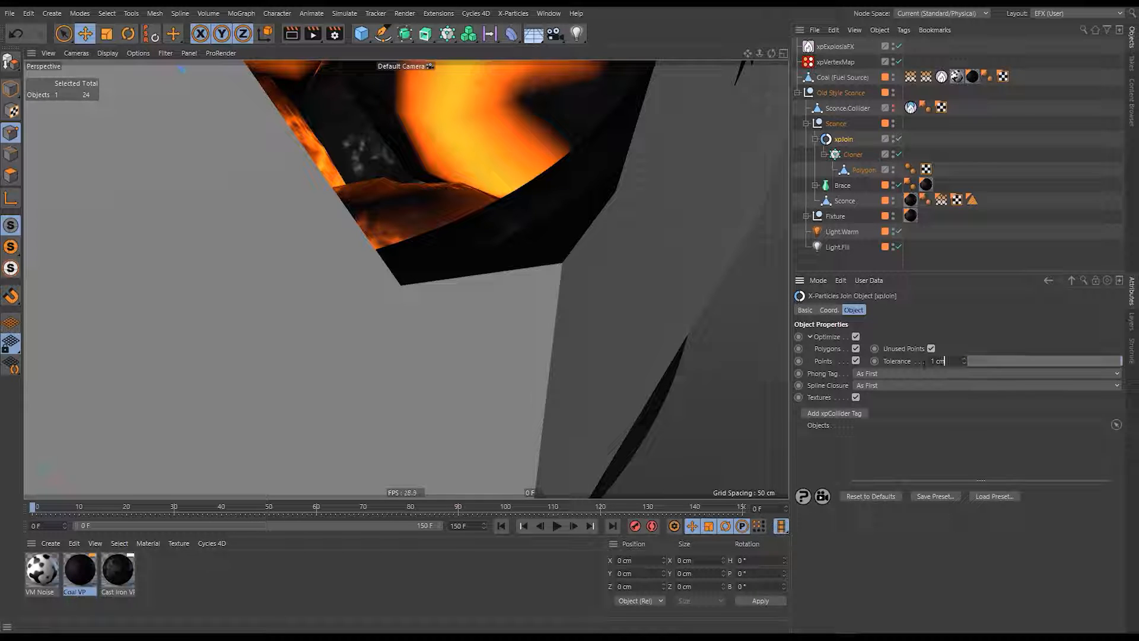
text(2)
scroll(600, 251, down, 10)
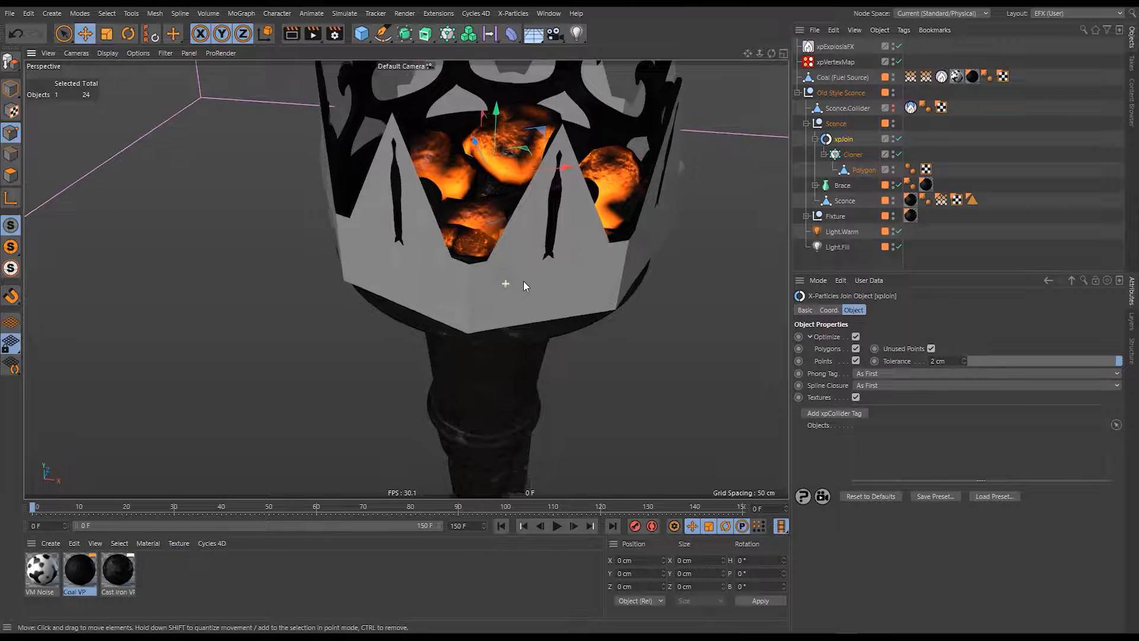
alt+drag(523, 281, 506, 302)
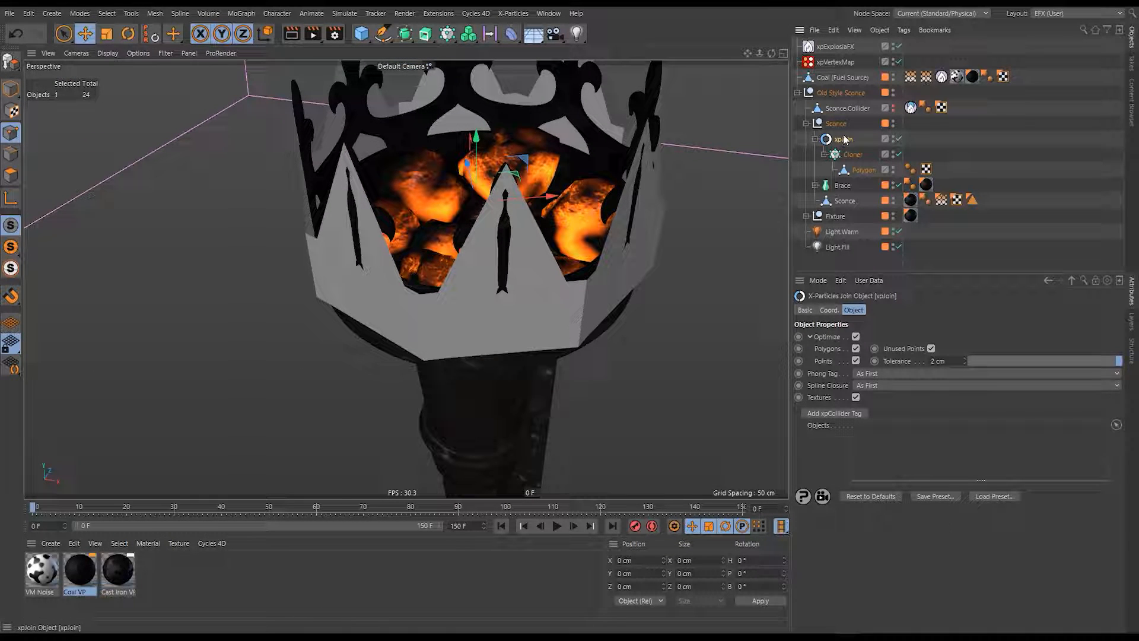
Make xpJoin editable and extrude all its polygons by about -2.9 cm with Create Caps enabled.
key(c)
mouse_move(608, 268)
alt+mouse_down()
mouse_move(606, 296)
mouse_move(660, 275)
mouse_move(640, 254)
mouse_move(617, 278)
alt+mouse_up()
click(11, 175)
key(ctrl+a)
key(d)
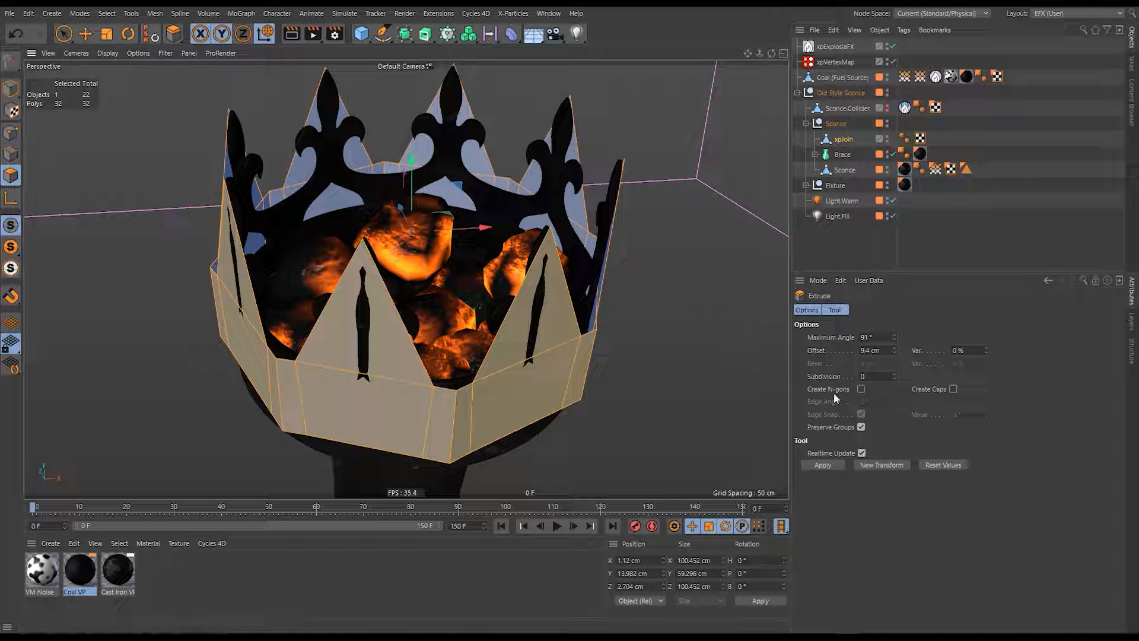
click(953, 389)
drag(692, 356, 588, 210)
Select all polygons of the extruded xpJoin ring and reverse their normals.
key(ctrl+a)
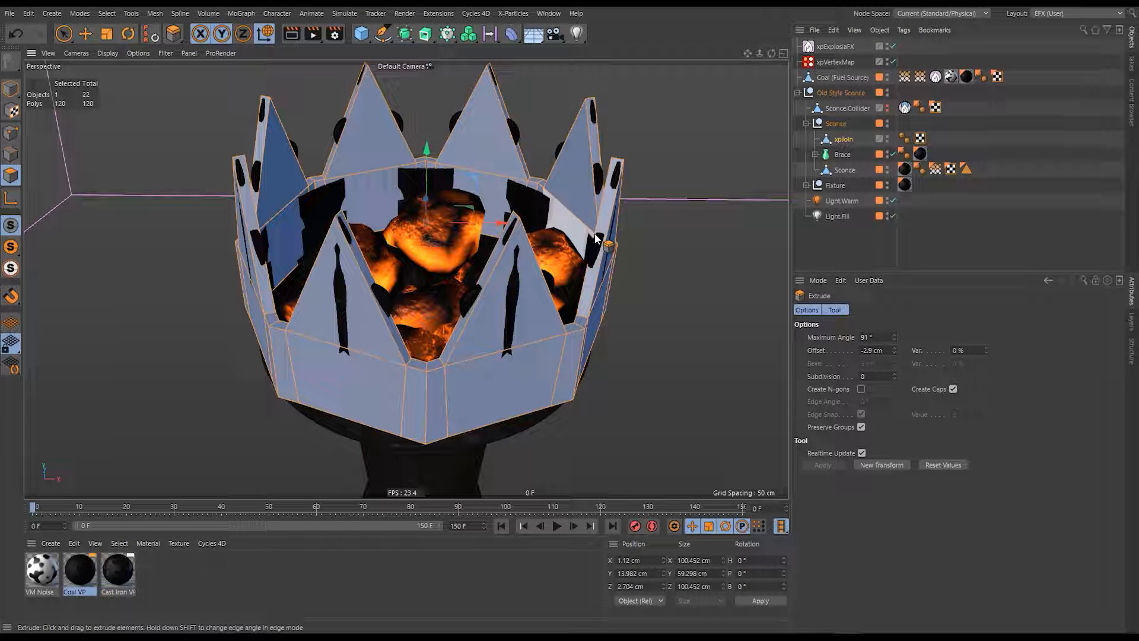
right_click(626, 193)
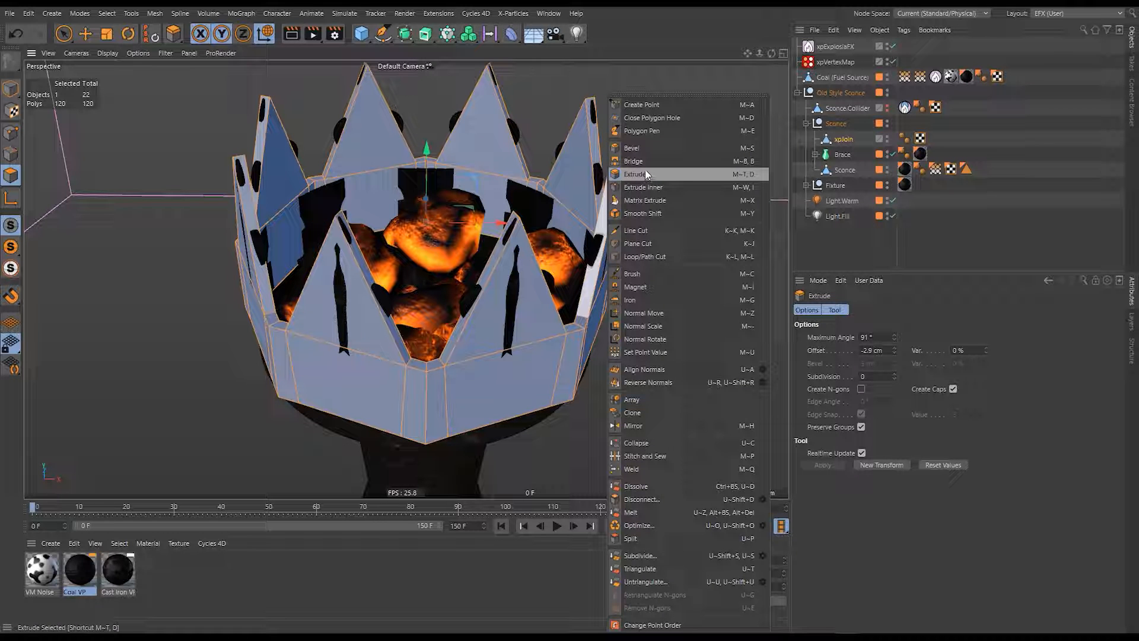
click(674, 381)
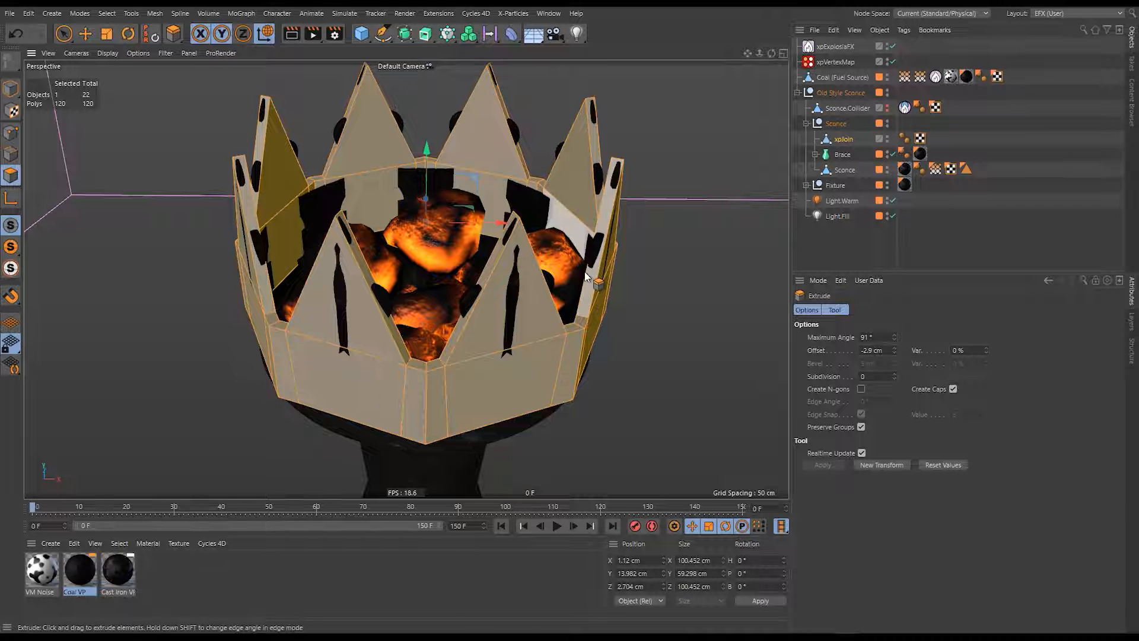
alt+middle_drag(584, 277, 577, 284)
alt+drag(578, 283, 569, 283)
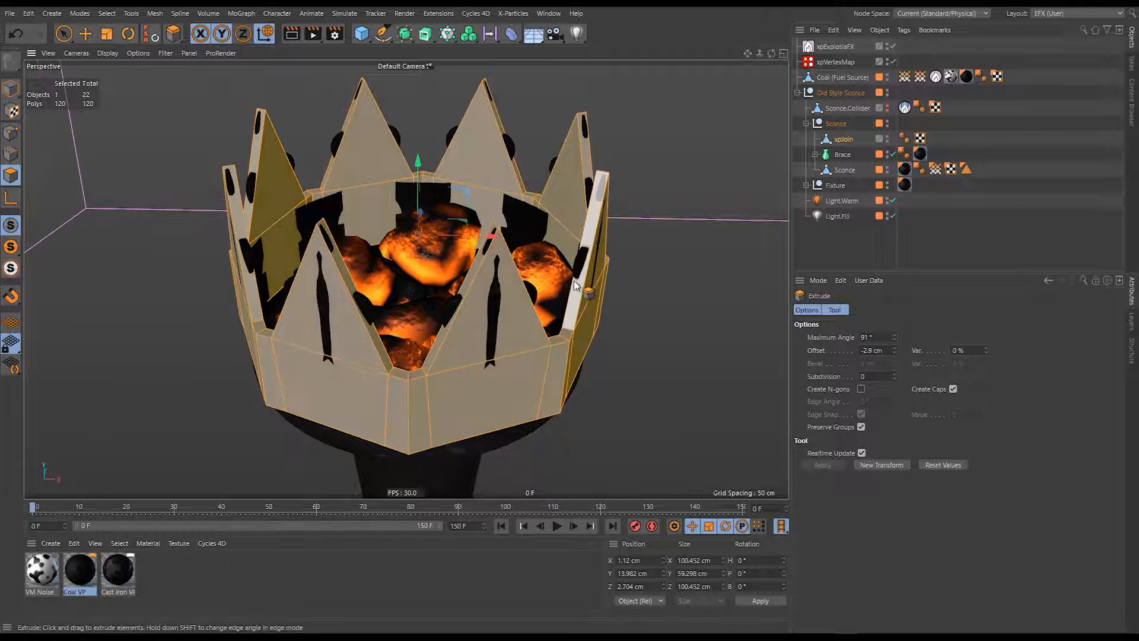
Move the xpExplosiaFX Collider tag from Sconce.Collider to xpJoin and hide xpJoin in the viewport.
click(986, 123)
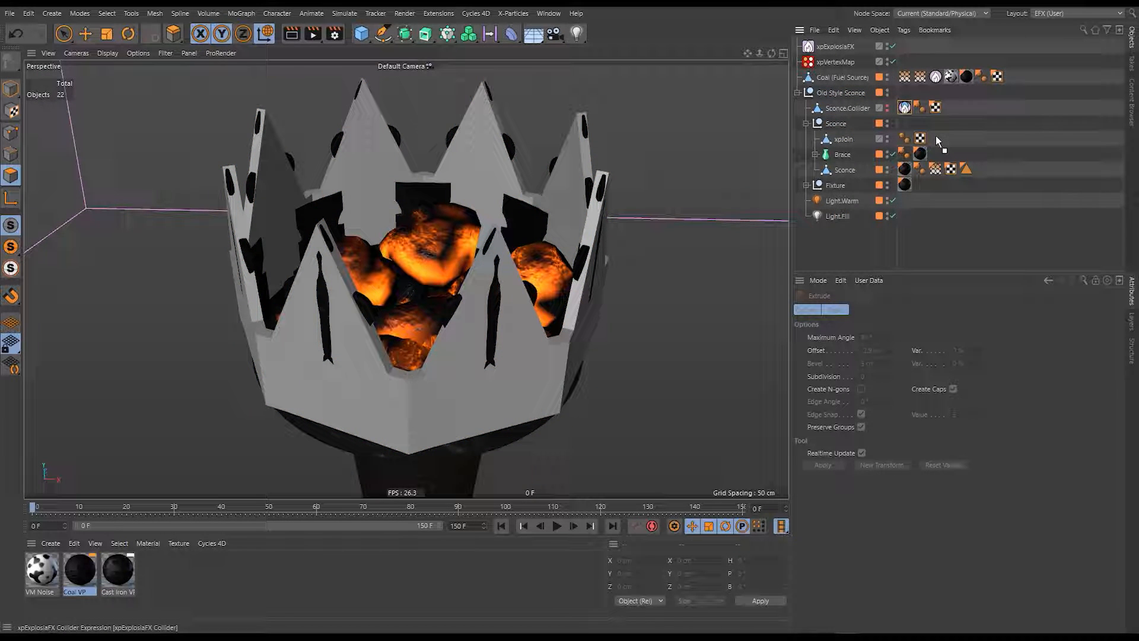
drag(937, 141, 937, 139)
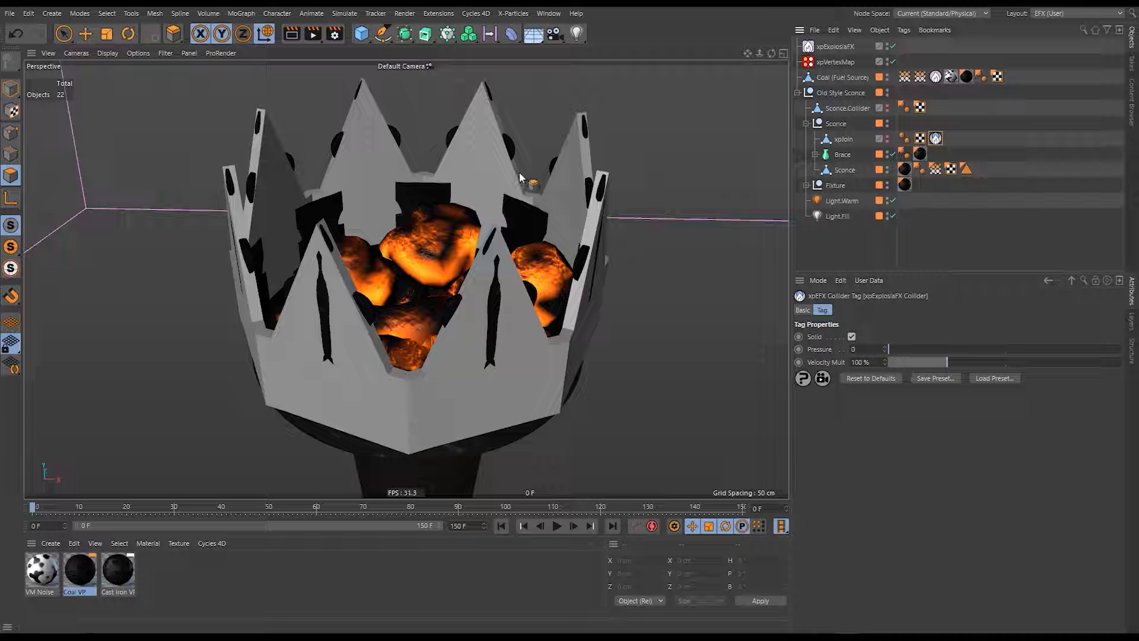
click(888, 138)
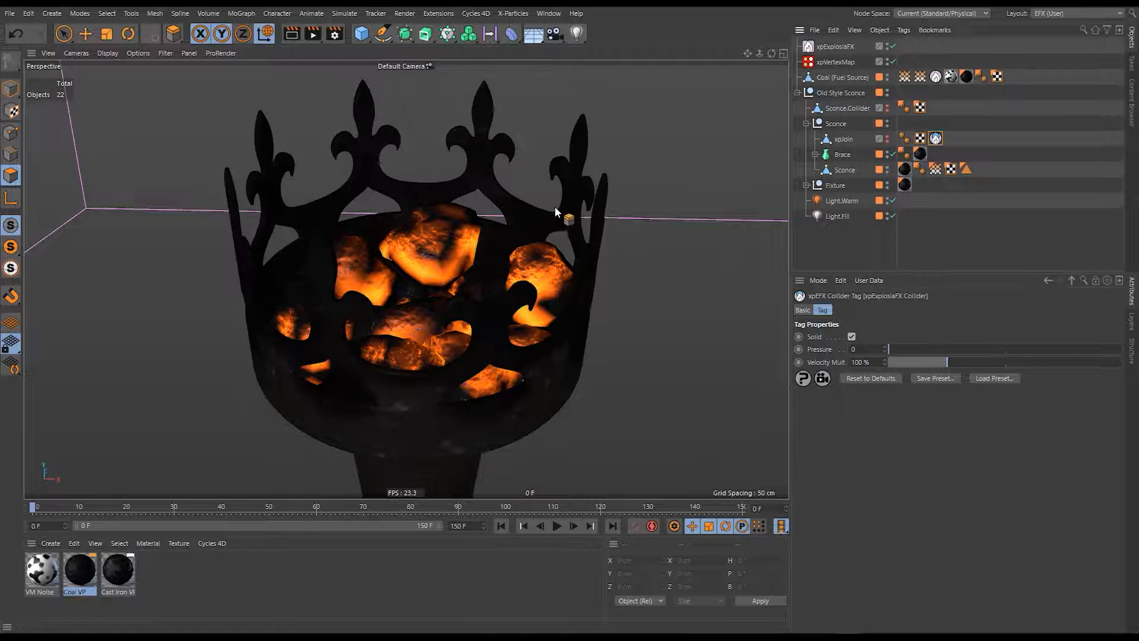
Play the fire simulation to frame 33 and examine the flames around the crown from several sides.
scroll(554, 208, down, 4)
alt+drag(554, 208, 534, 226)
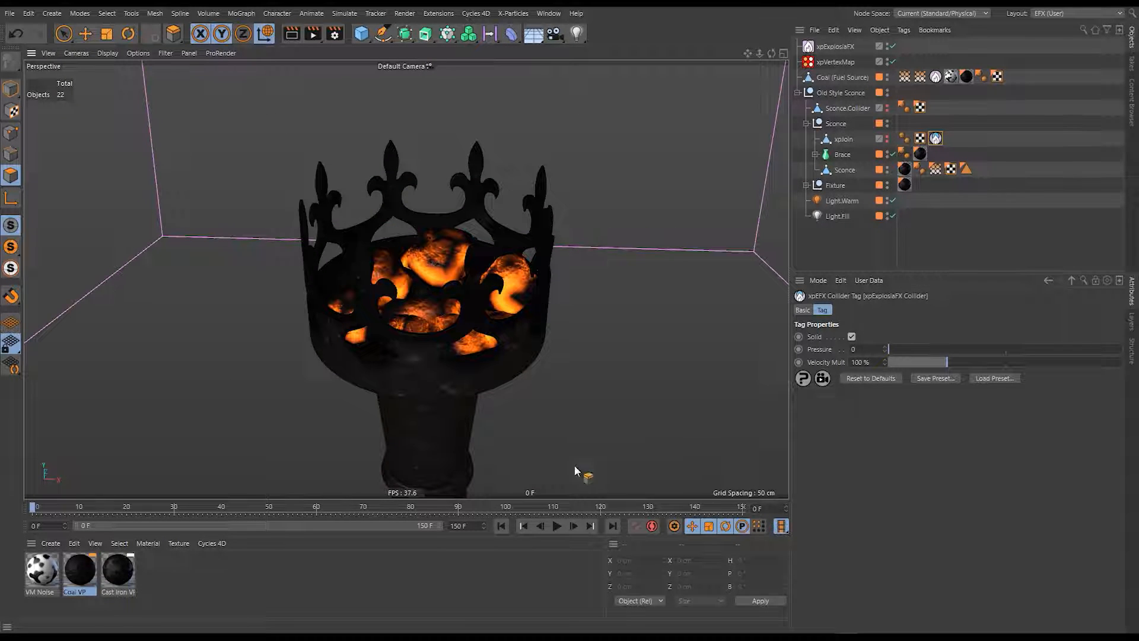
click(556, 526)
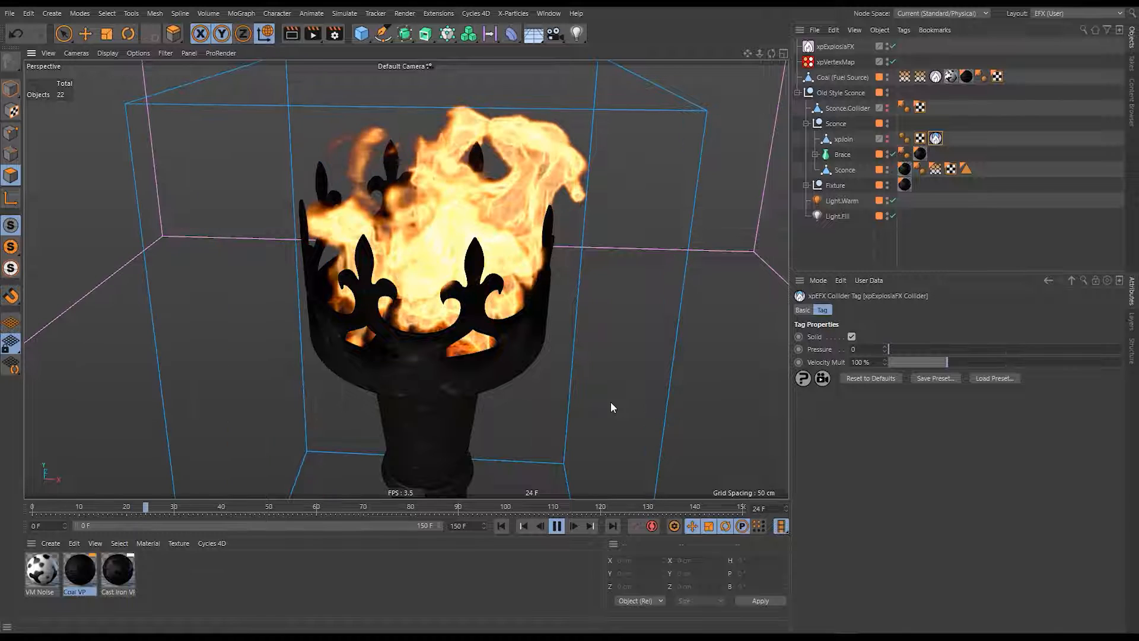
click(556, 525)
alt+drag(511, 325, 366, 275)
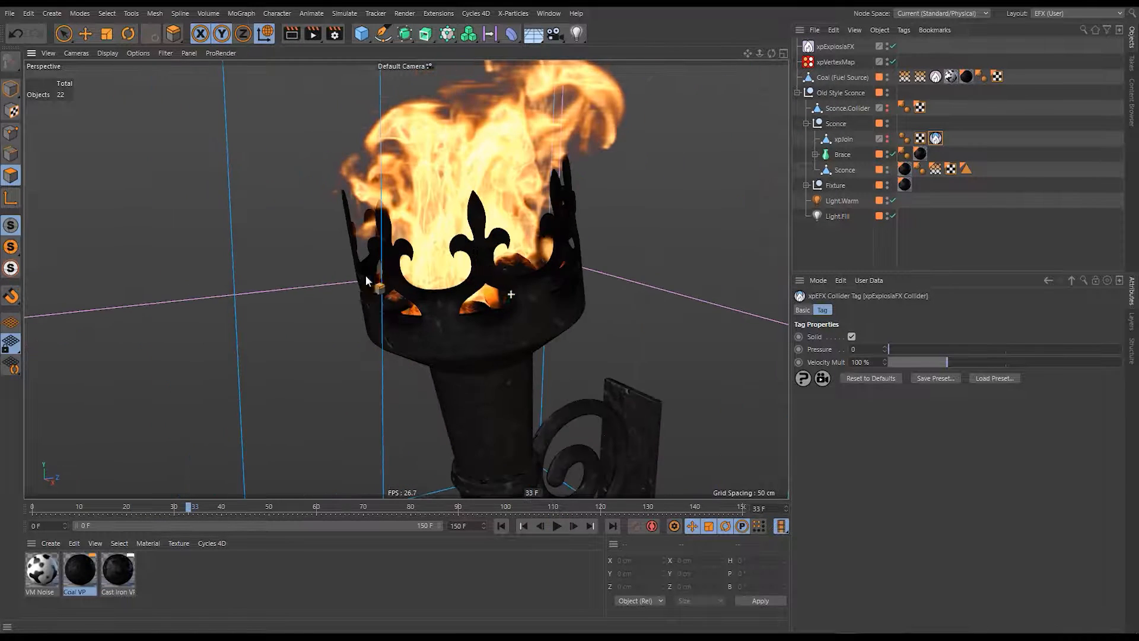
mouse_move(467, 293)
alt+mouse_down()
mouse_move(297, 281)
mouse_move(360, 285)
alt+mouse_up()
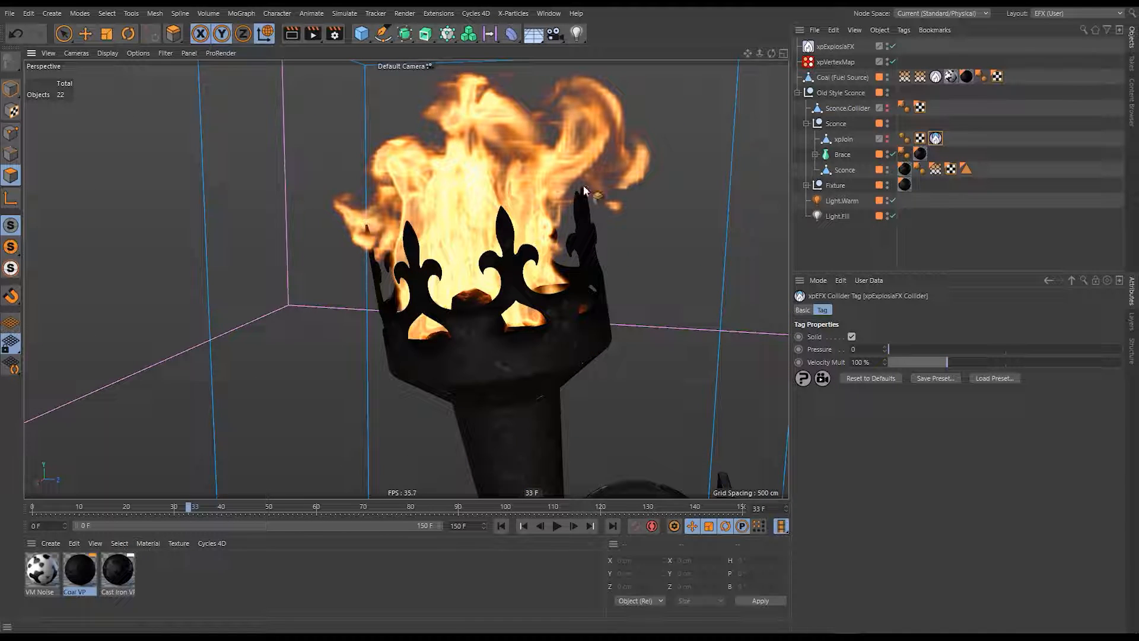
Show xpJoin for comparison with the flames, return its xpExplosiaFX Collider tag to Sconce.Collider, and hide xpJoin again.
click(887, 138)
mouse_move(555, 237)
alt+mouse_down()
mouse_move(423, 254)
mouse_move(639, 243)
mouse_move(531, 261)
alt+mouse_up()
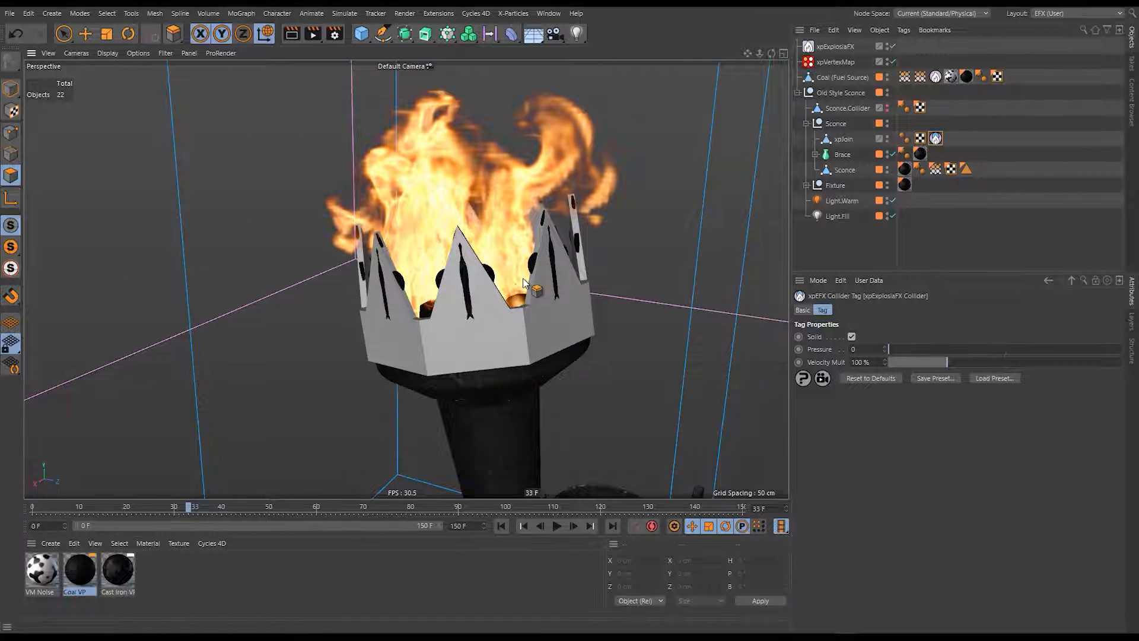
key(e)
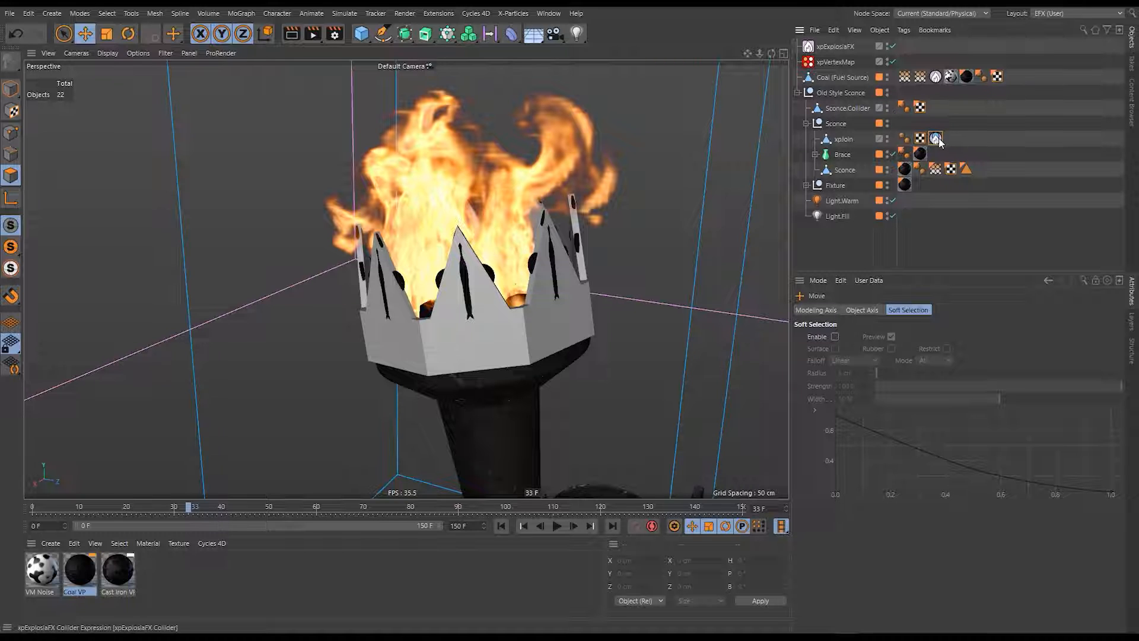
drag(937, 139, 939, 107)
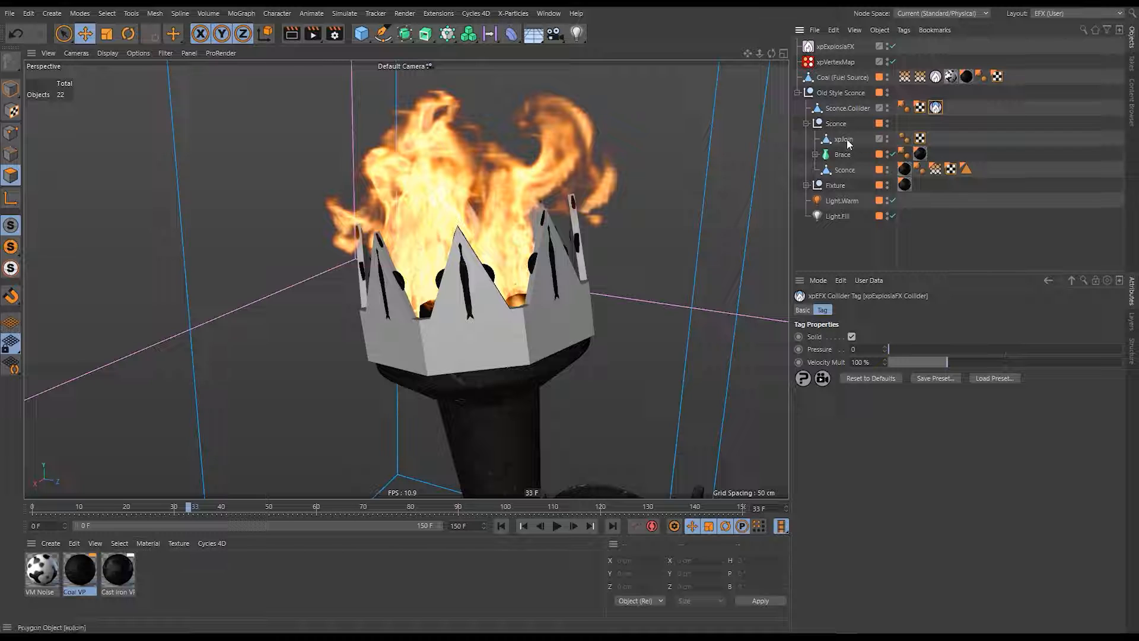
click(887, 137)
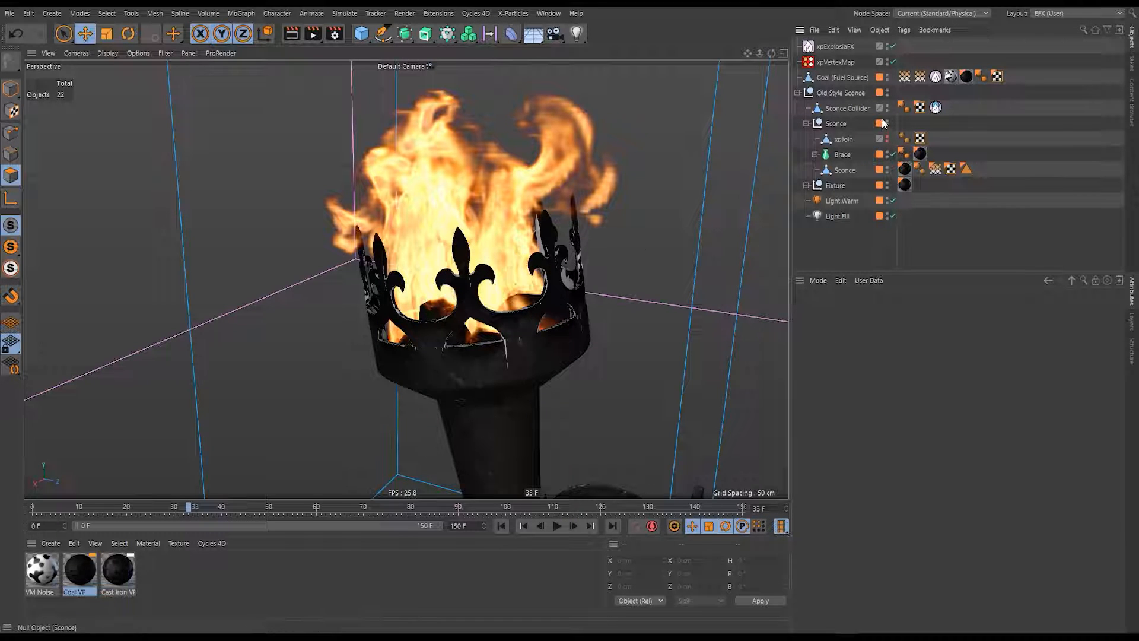
Set Sconce.Collider's visibility to Off in both the editor and the renderer.
click(847, 108)
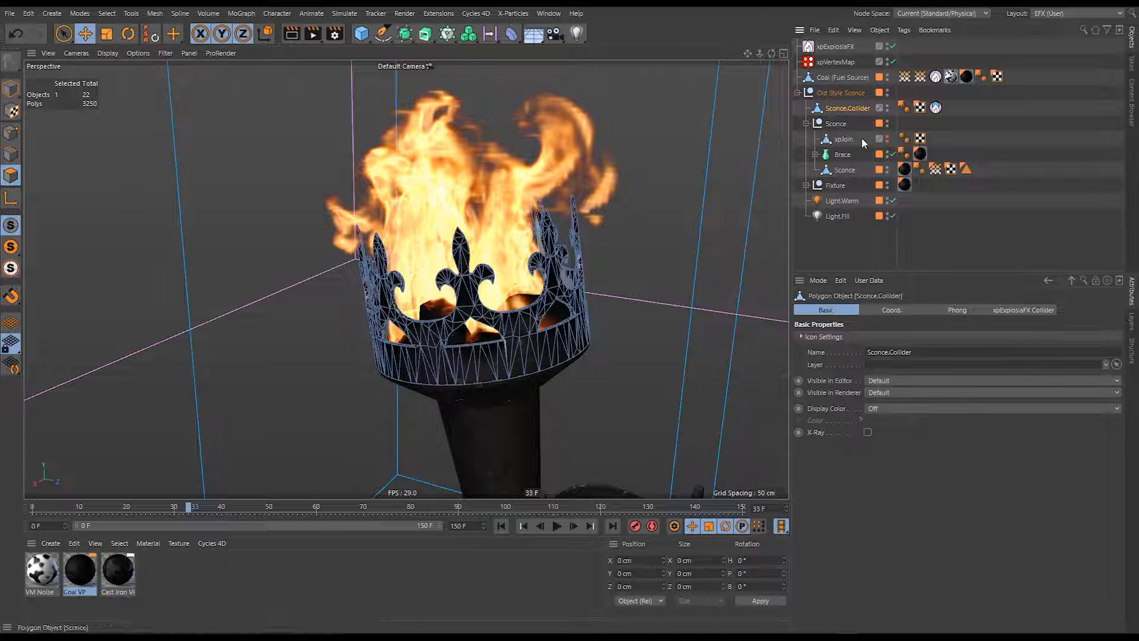
alt+double_click(887, 110)
scroll(502, 320, down, 10)
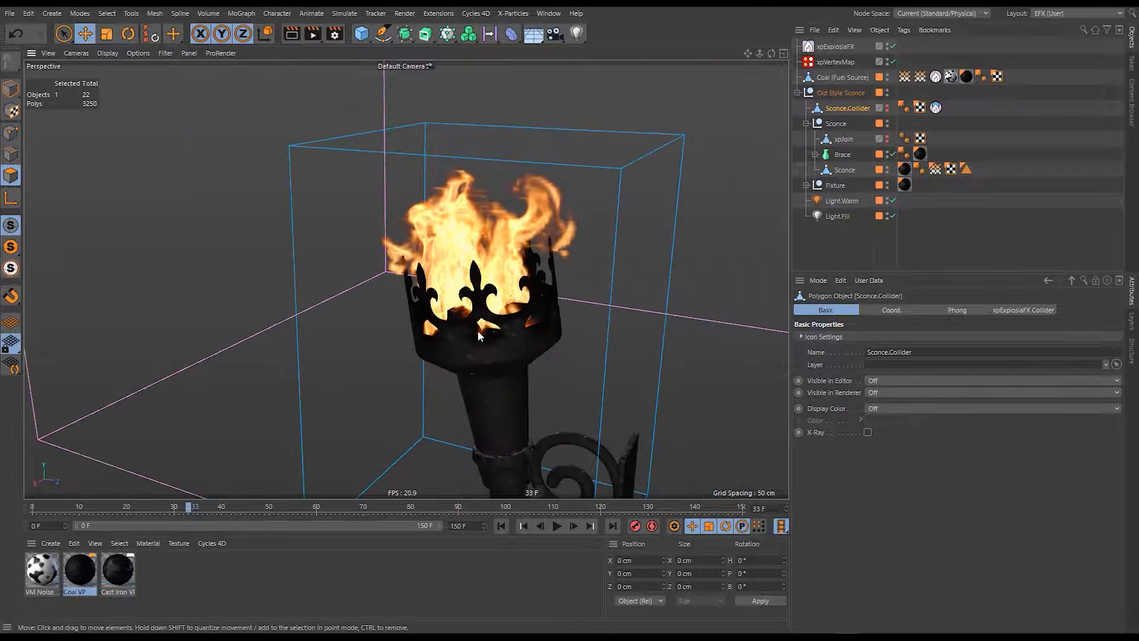
scroll(462, 340, up, 4)
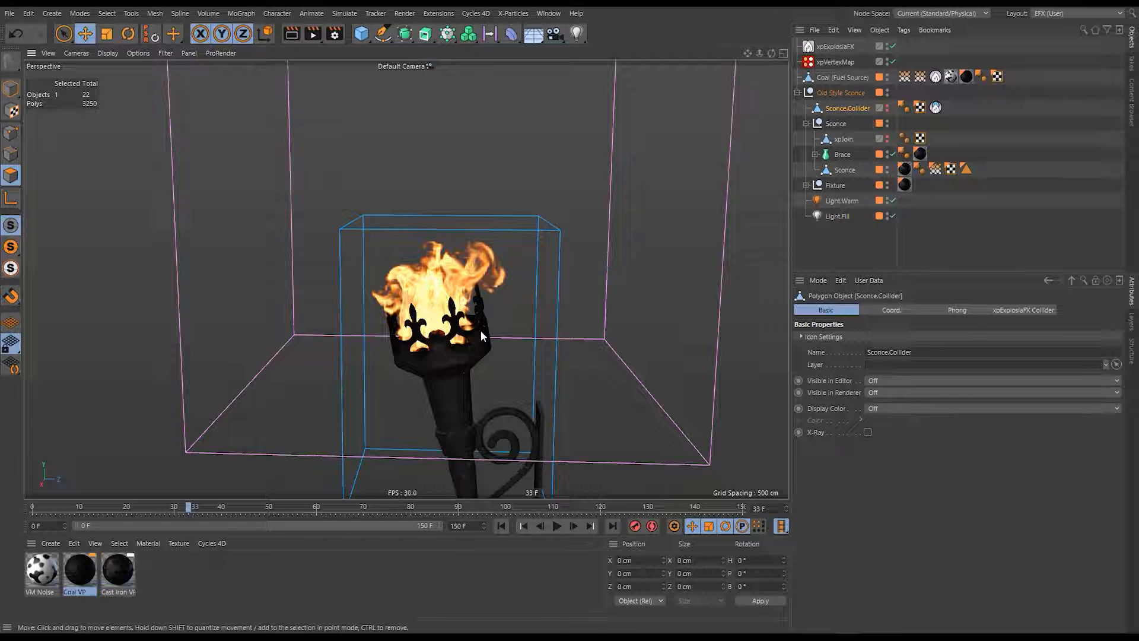
Rewind to frame 0 and display the VMSource vertex map of Coal (Fuel Source) in model mode.
click(502, 525)
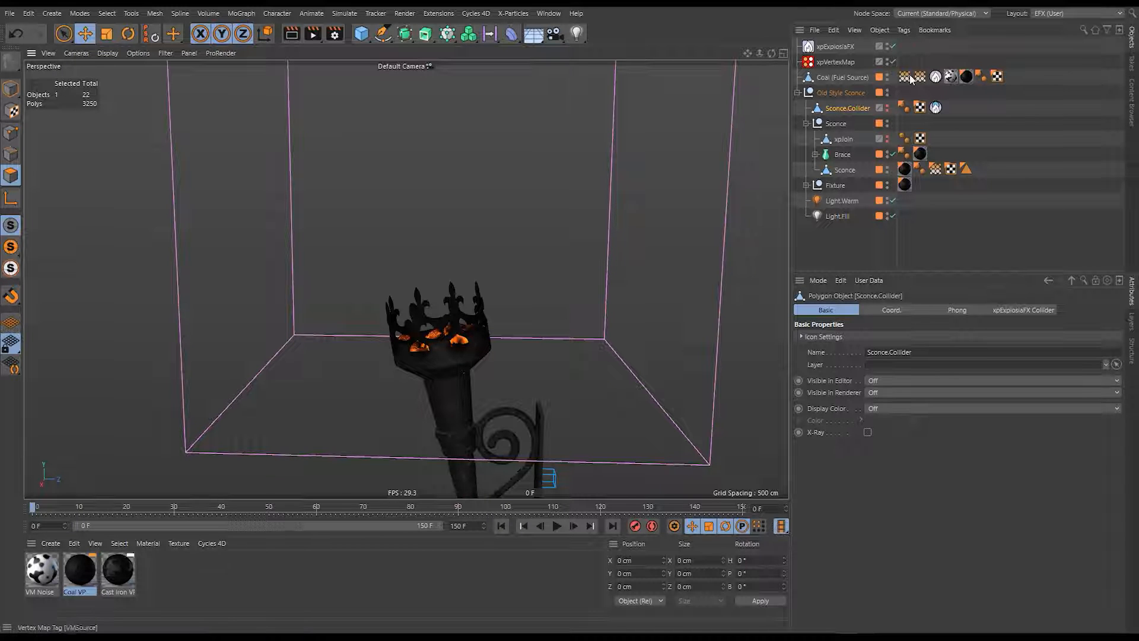
click(841, 75)
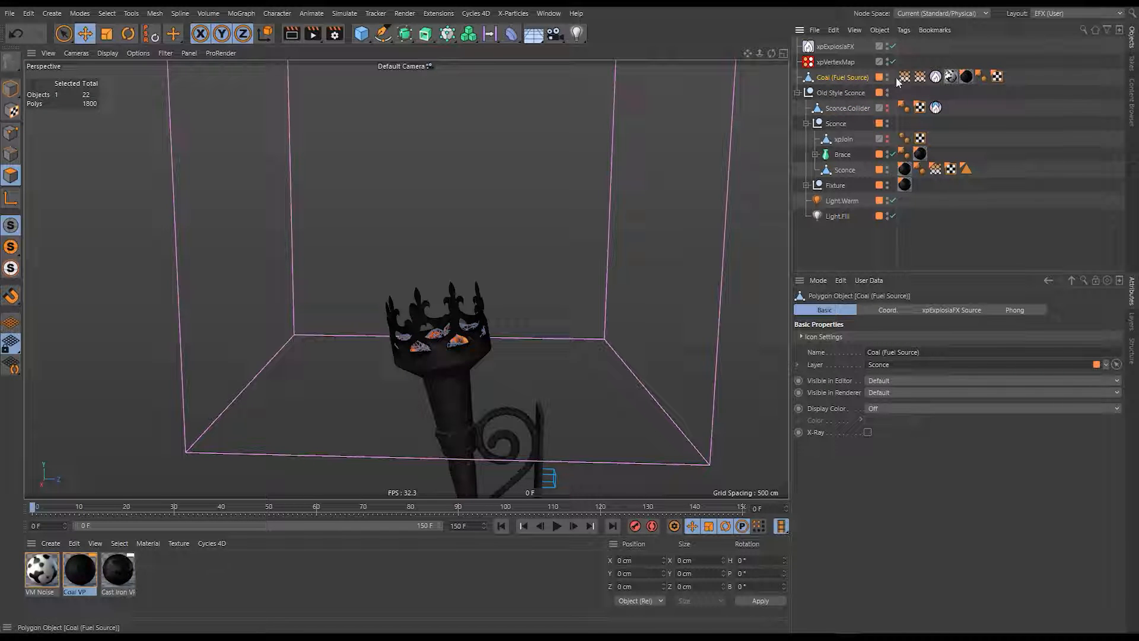
click(907, 77)
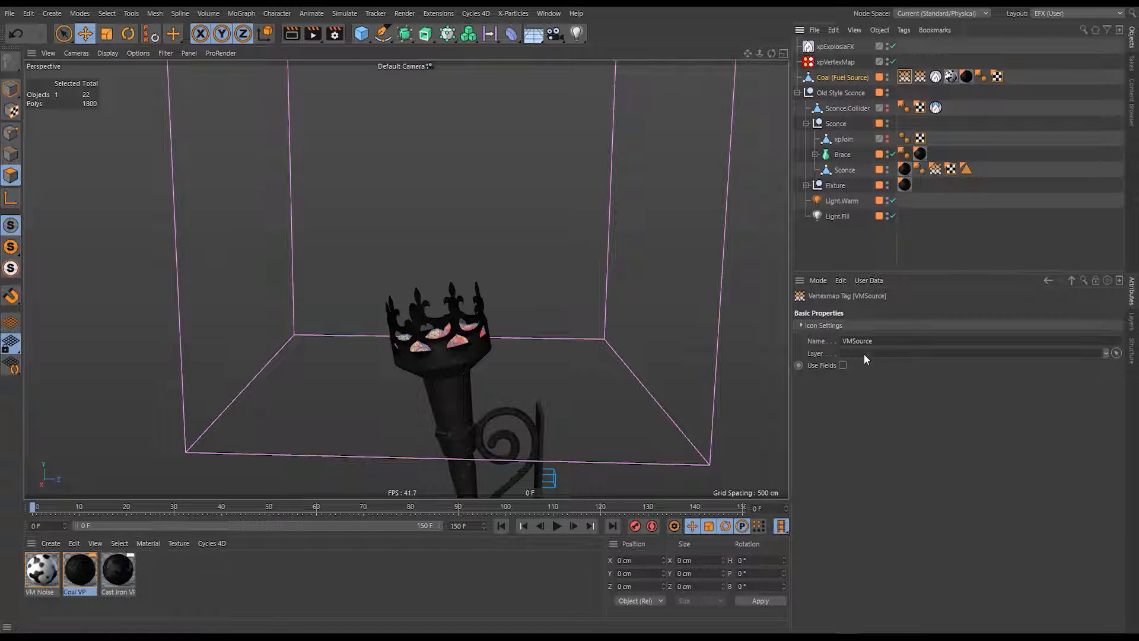
click(8, 93)
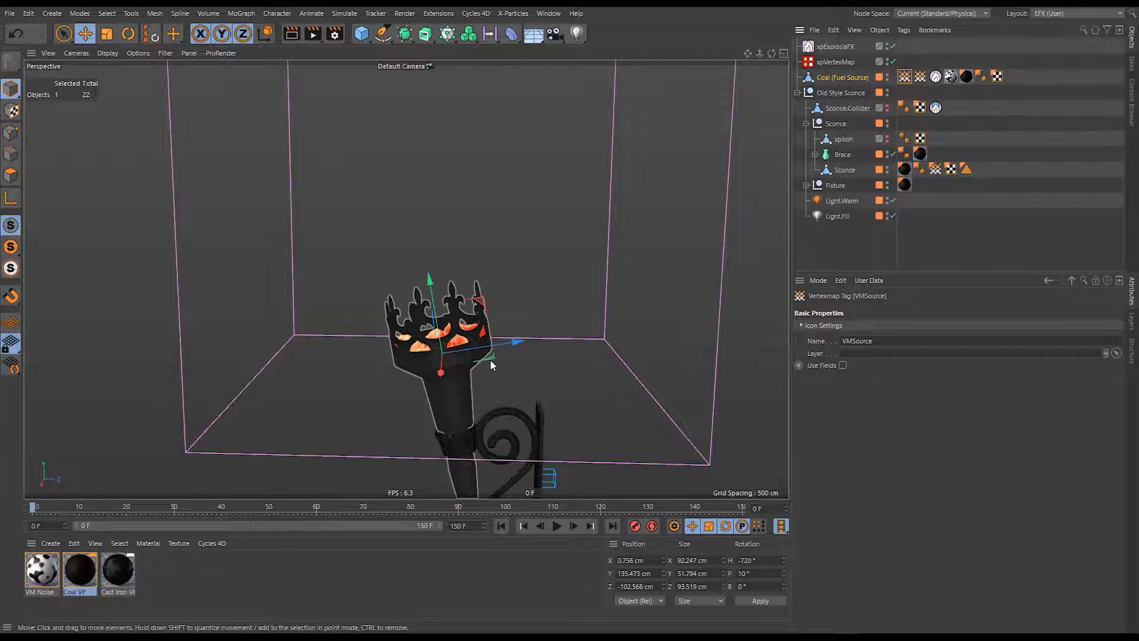
mouse_move(465, 336)
alt+mouse_down()
mouse_move(561, 392)
mouse_move(469, 353)
alt+mouse_up()
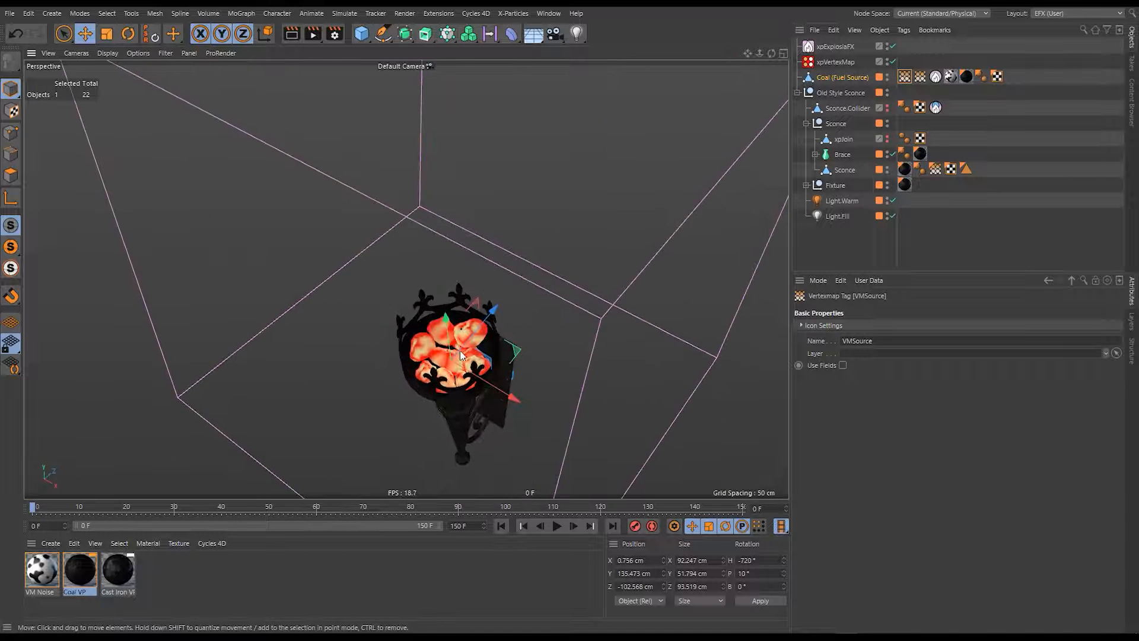
alt+right_drag(460, 350, 561, 343)
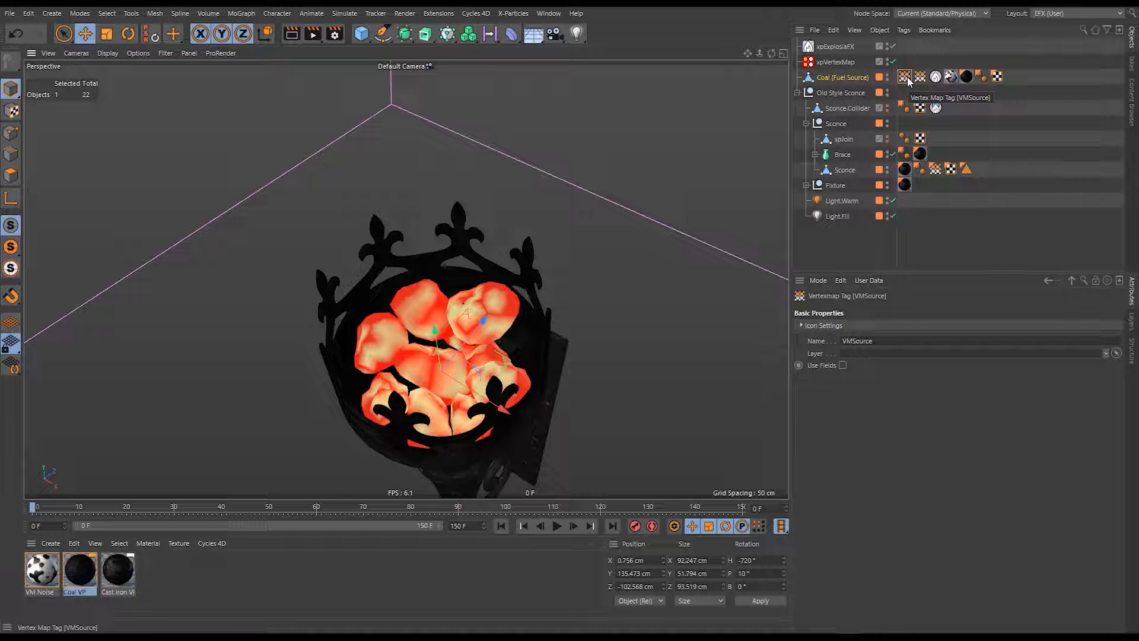
click(513, 13)
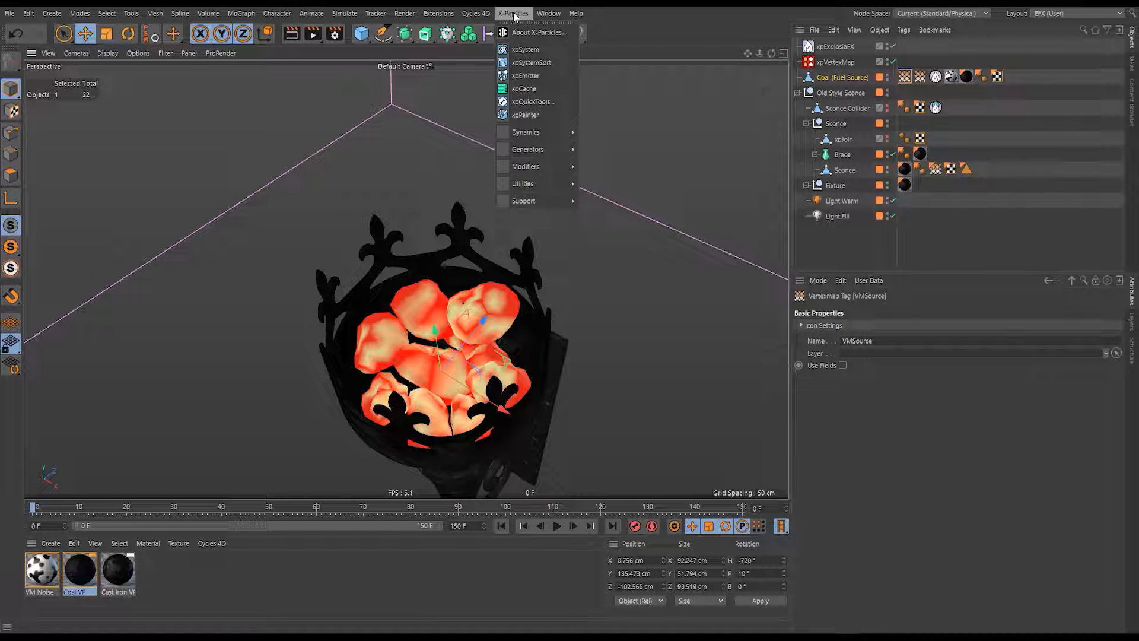
click(533, 100)
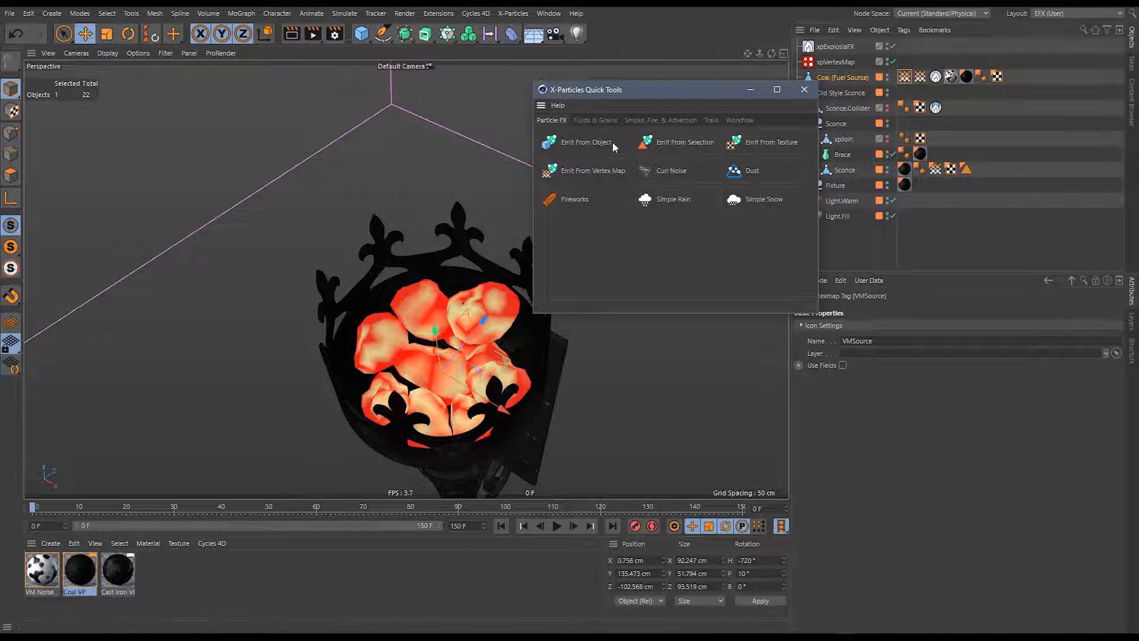
click(805, 89)
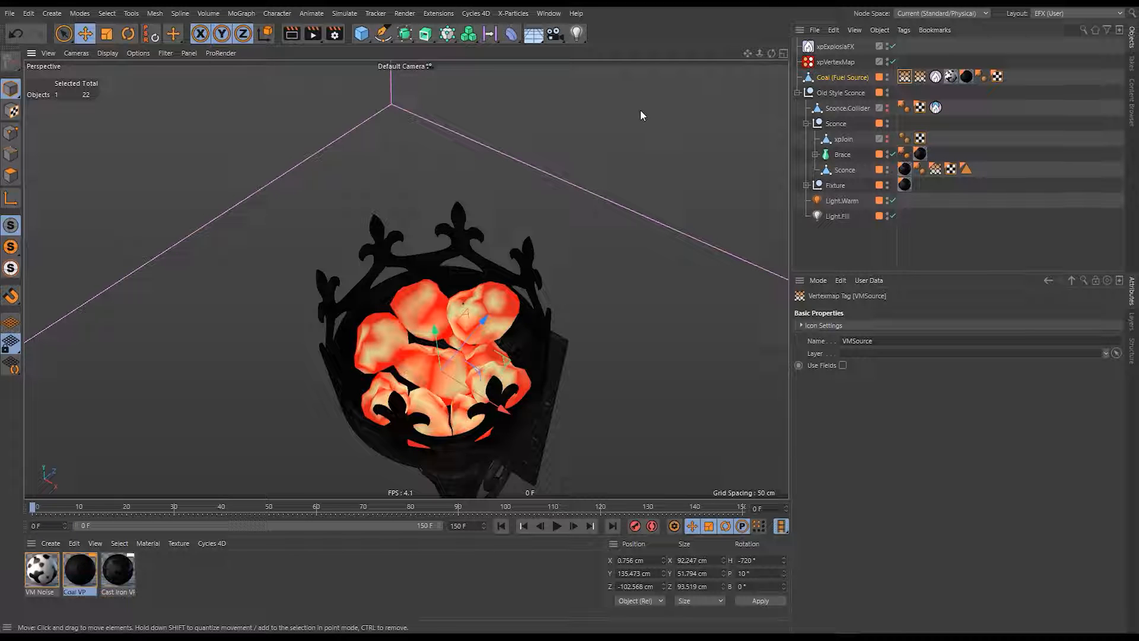
Create an X-Particles emitter from Coal (Fuel Source)'s VMSource map with Emit From Vertex Map, and open its object settings.
key(shift+c)
text(pa)
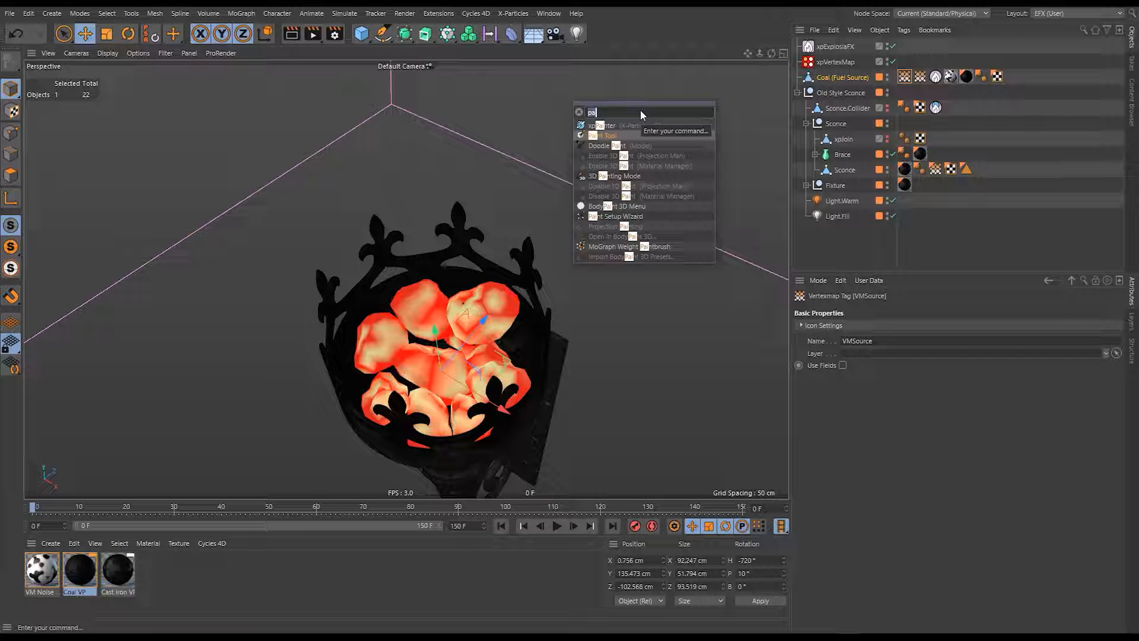
key(BackSpace)
key(BackSpace)
text(emit f)
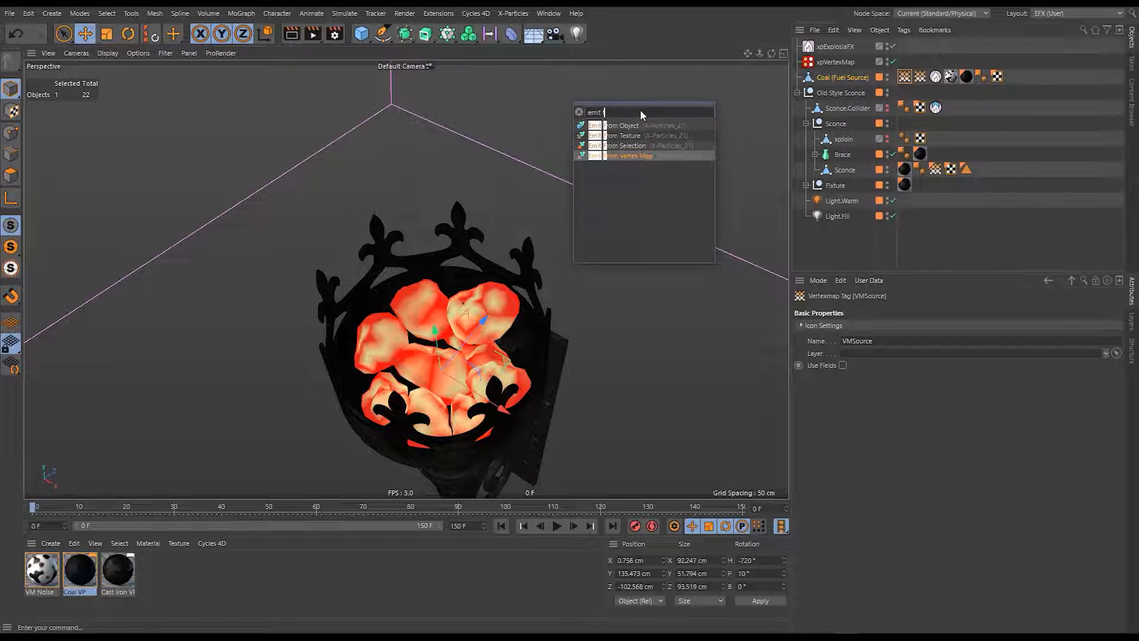
click(624, 155)
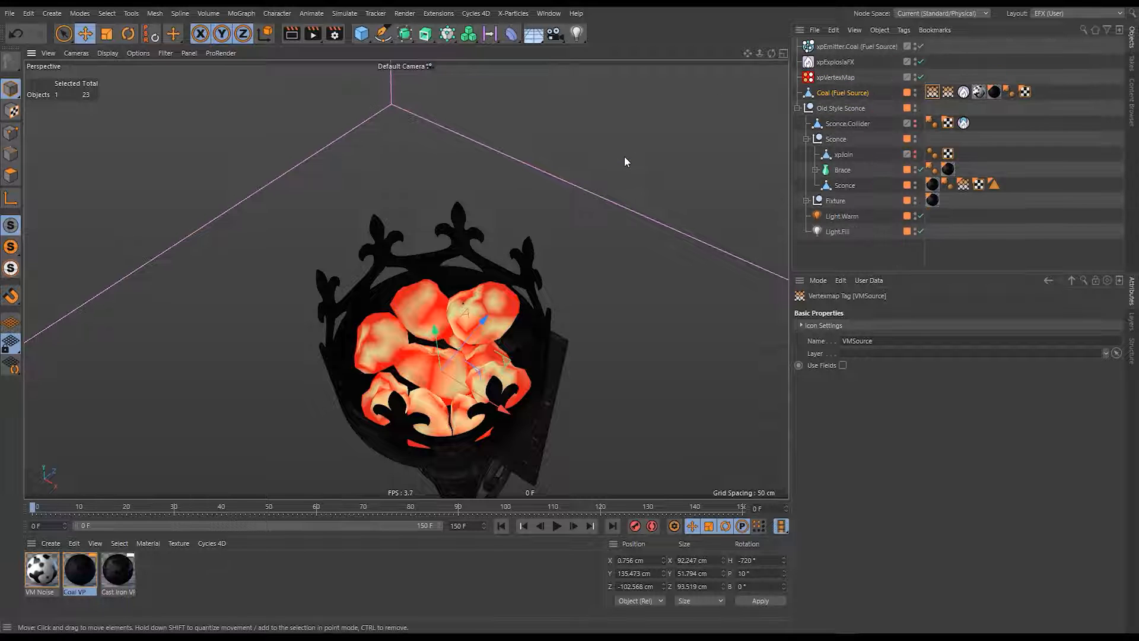
click(869, 47)
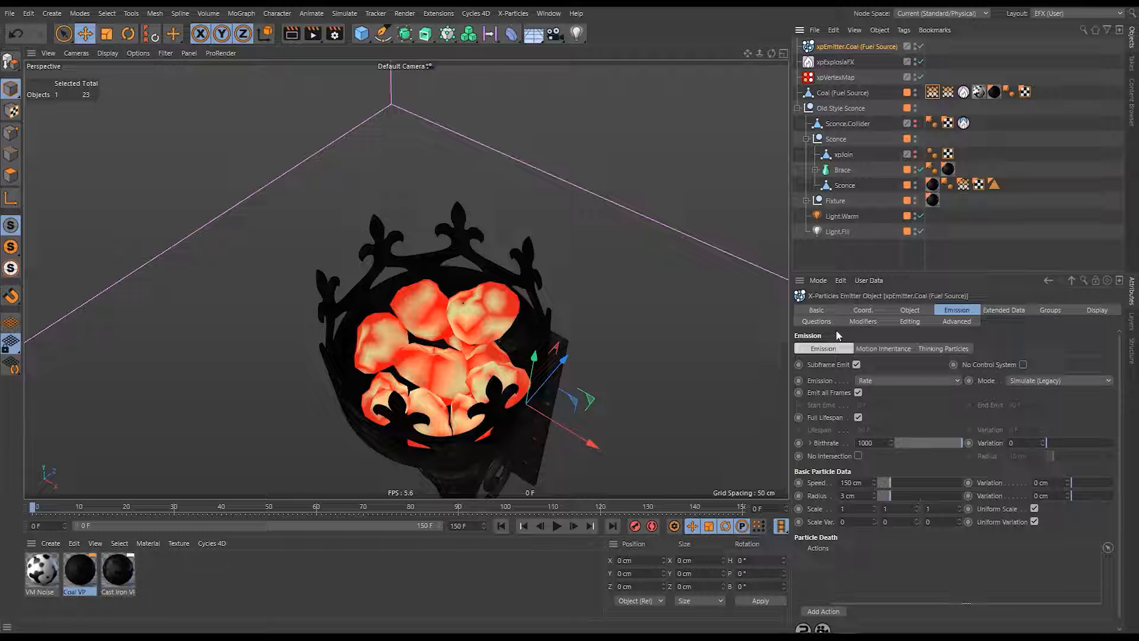
click(911, 311)
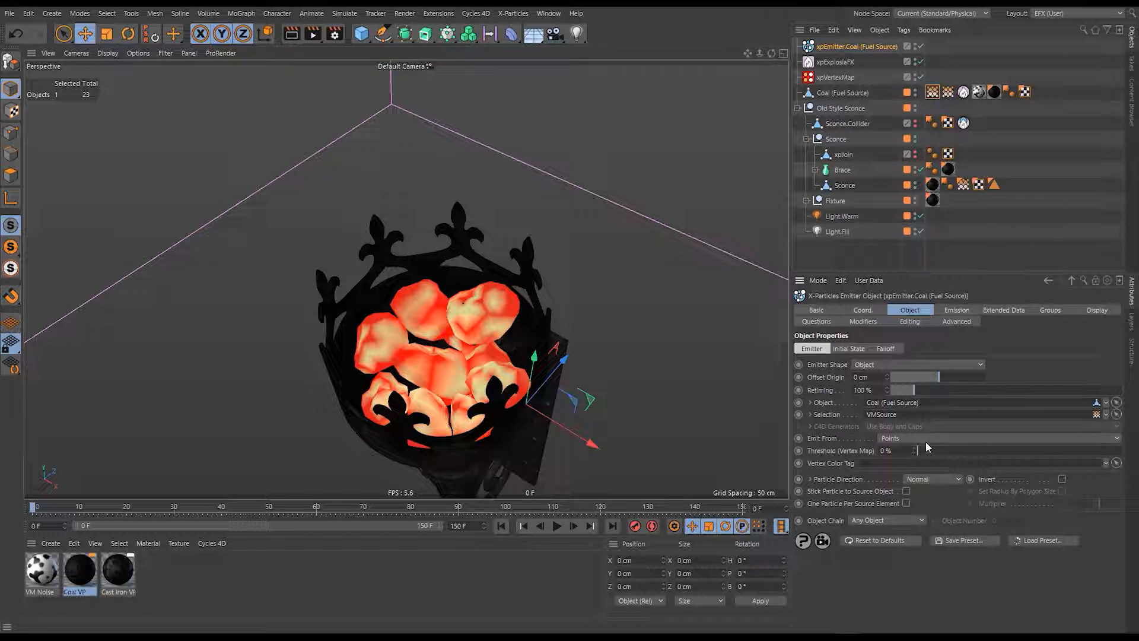
Disable xpExplosiaFX and play the emitter's particles on their own from frame 0 to frame 89.
click(557, 526)
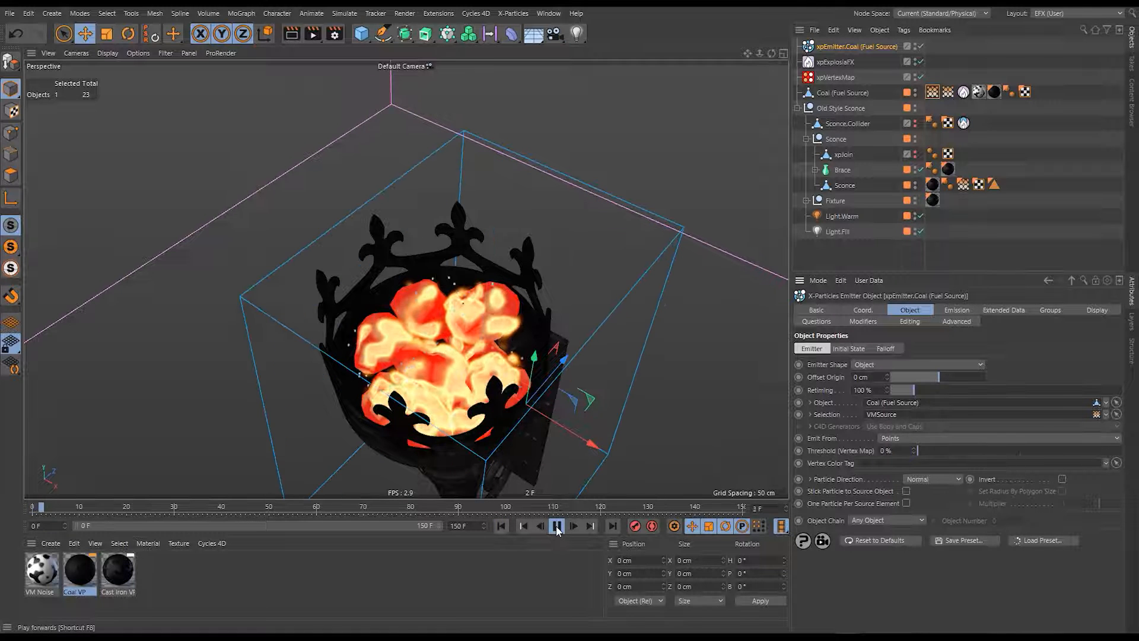
click(556, 528)
click(922, 61)
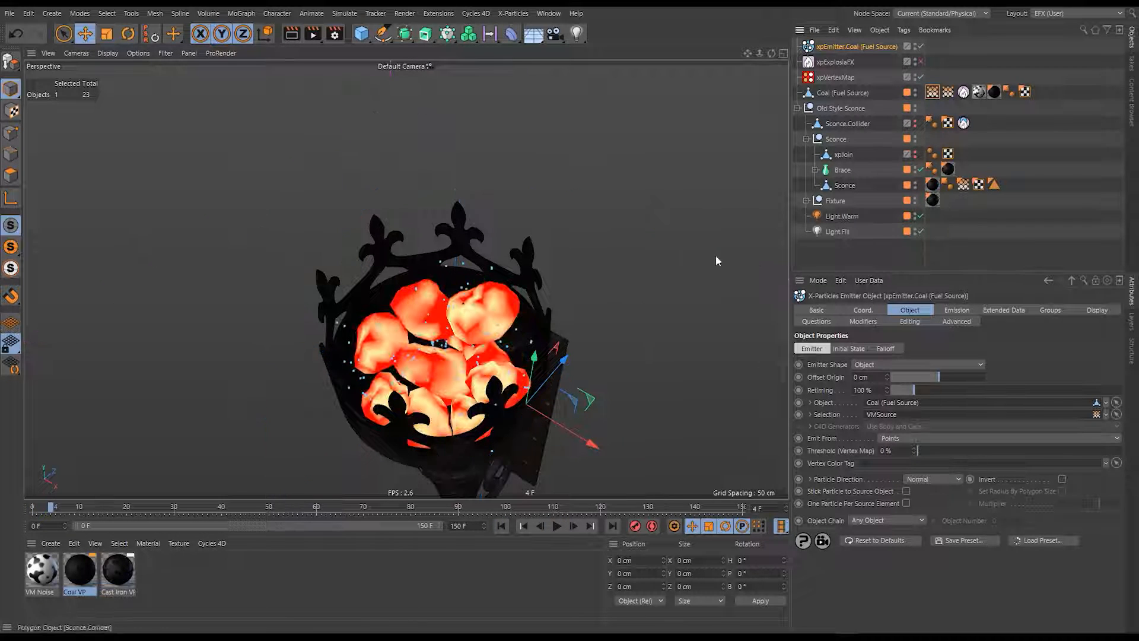
click(501, 526)
click(555, 526)
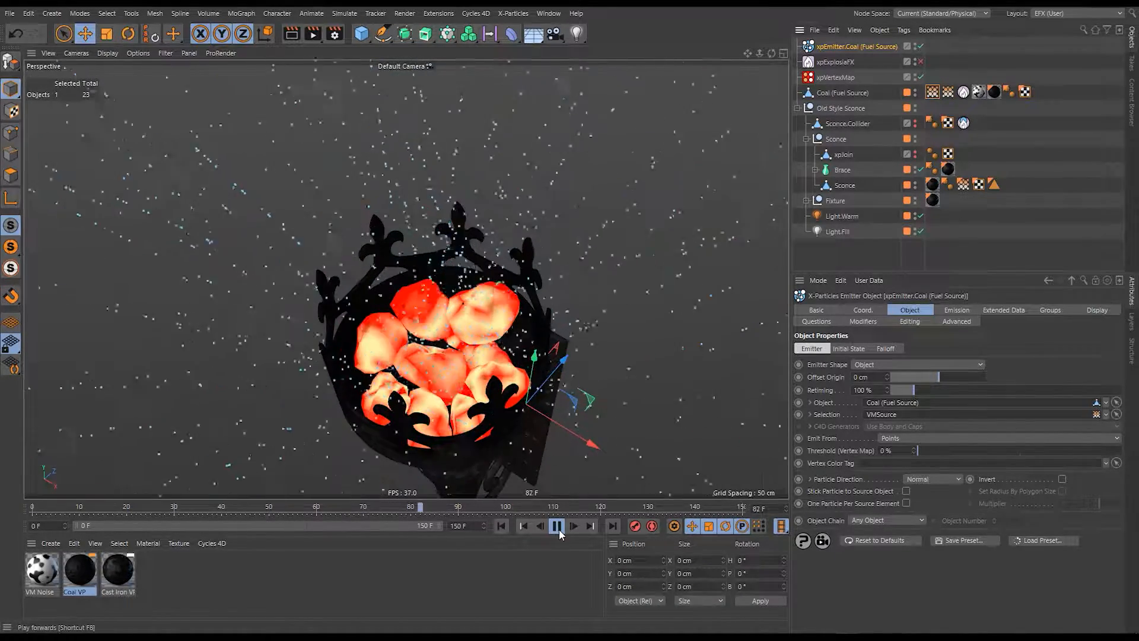
click(556, 525)
Set the coal emitter to emit from Polygon Area and rewind to frame 0.
click(911, 439)
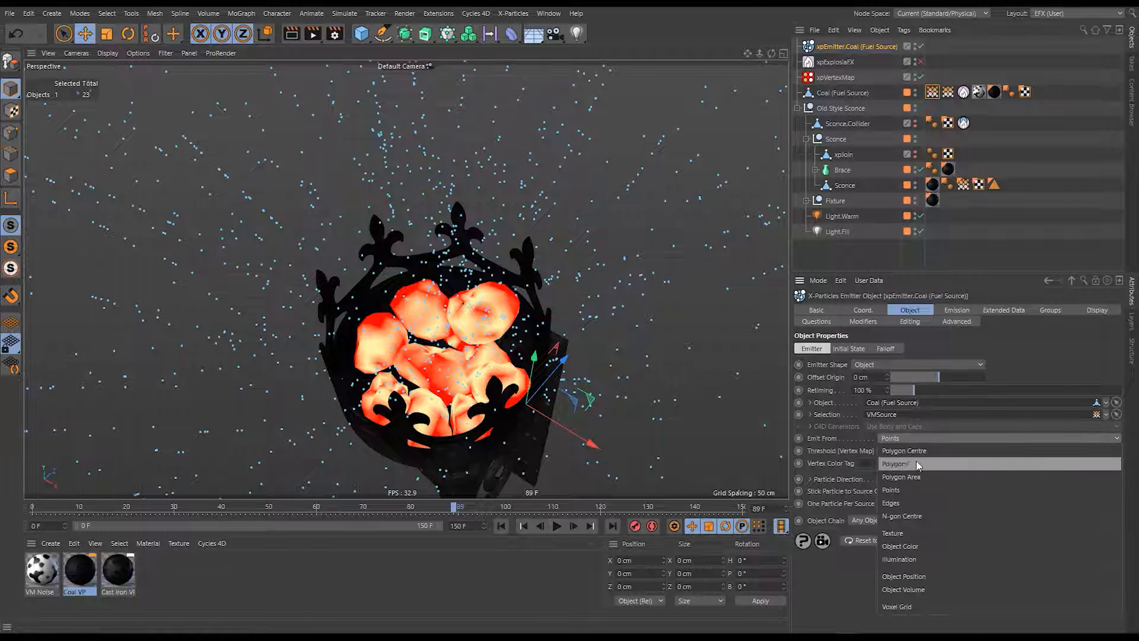
click(908, 477)
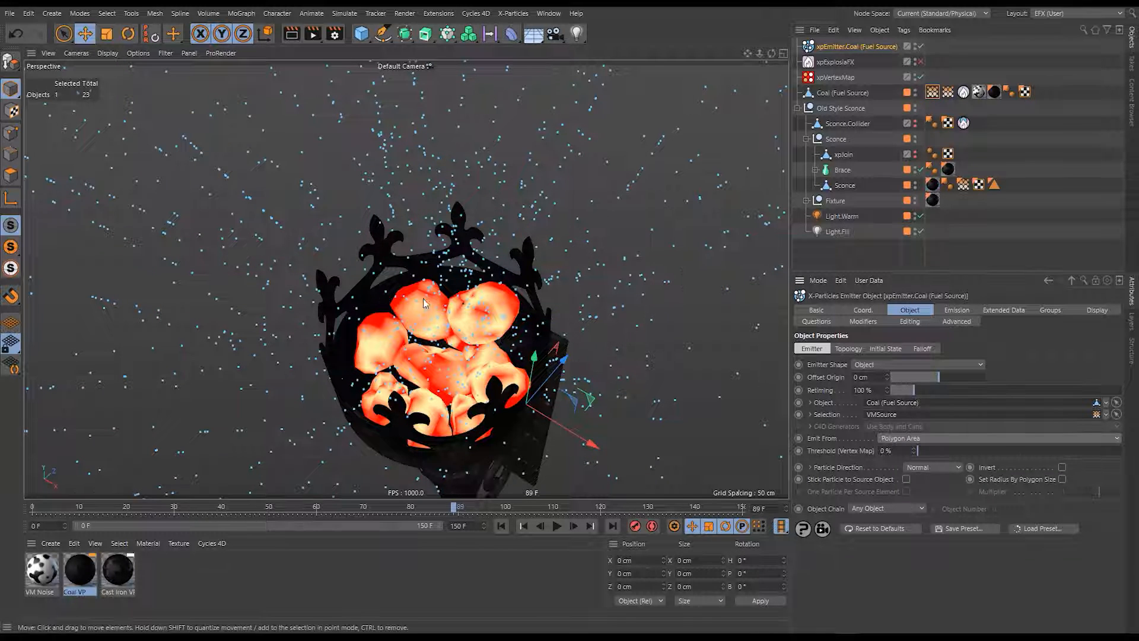
click(501, 526)
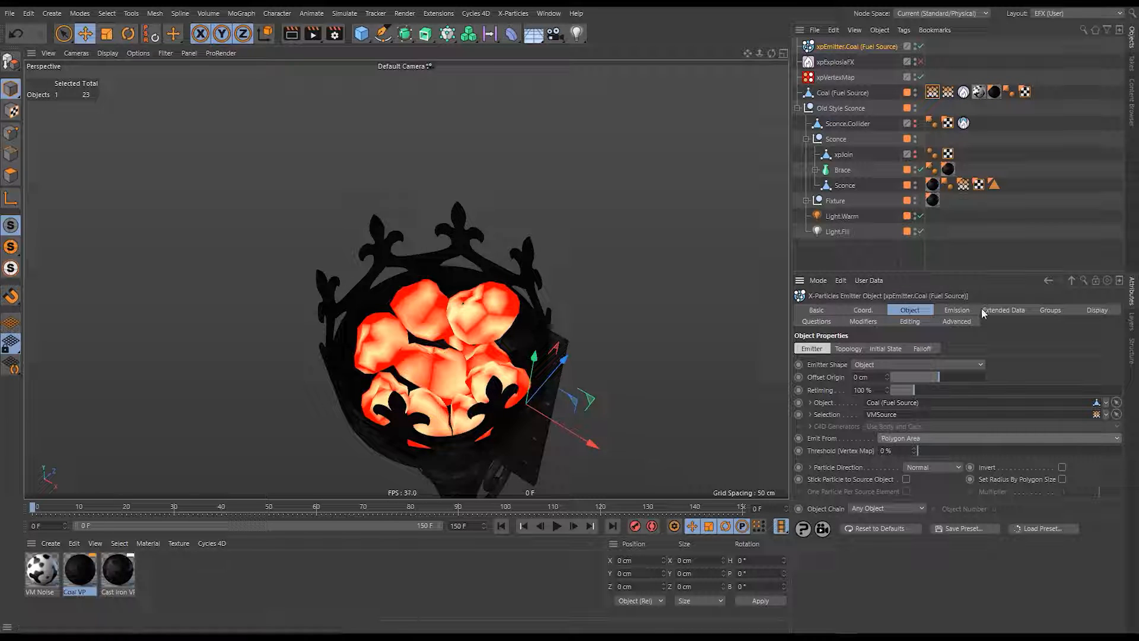
Set the emitter's birthrate to 50000, speed to 0 cm, lifespan to 5 F with Full Lifespan off, and mode to Simulate.
click(962, 311)
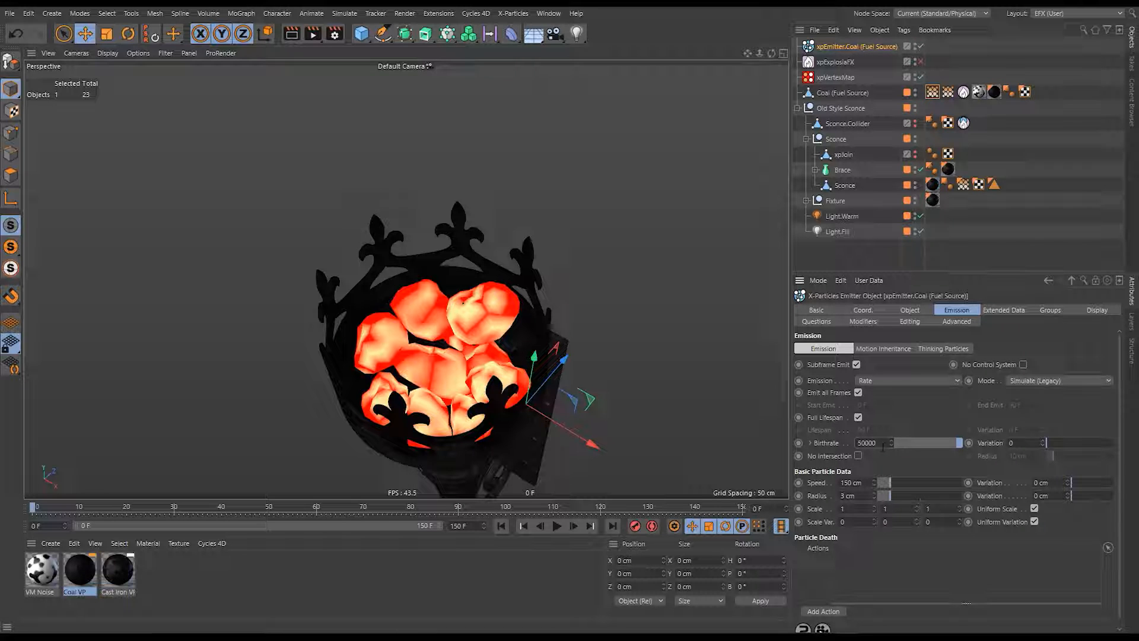
drag(890, 482, 874, 484)
click(858, 417)
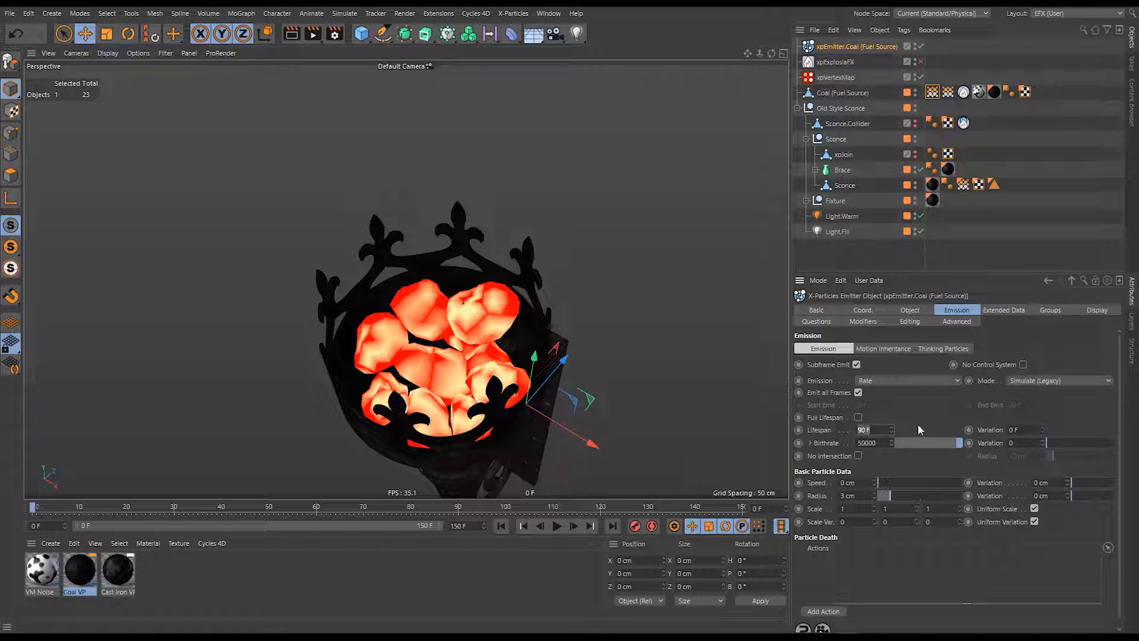
text(5)
key(Return)
click(1077, 379)
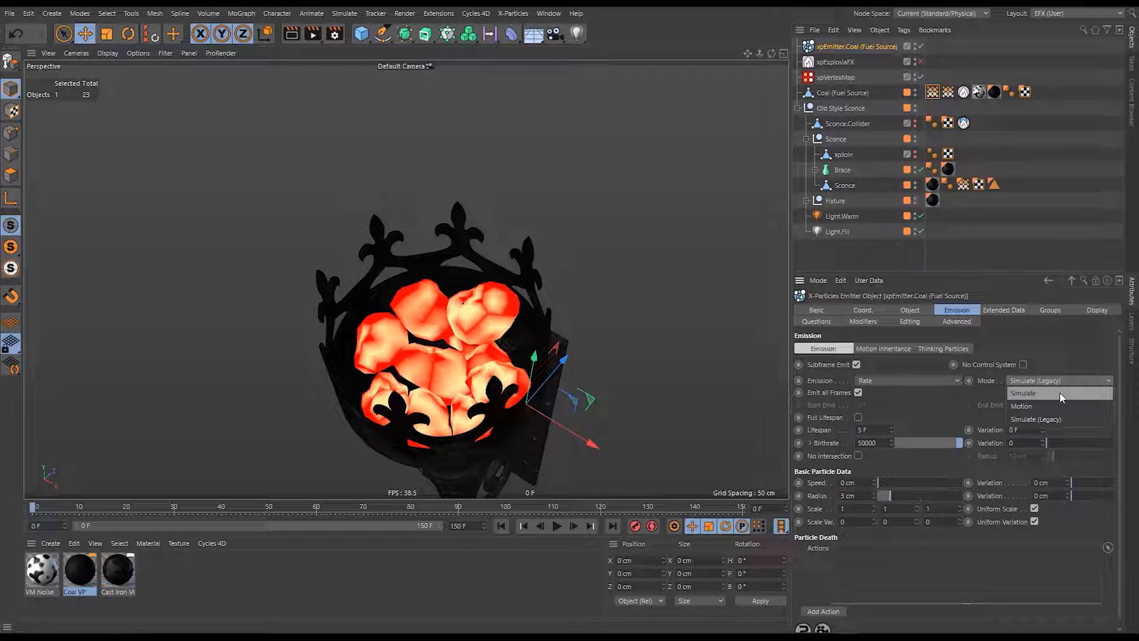
click(1059, 393)
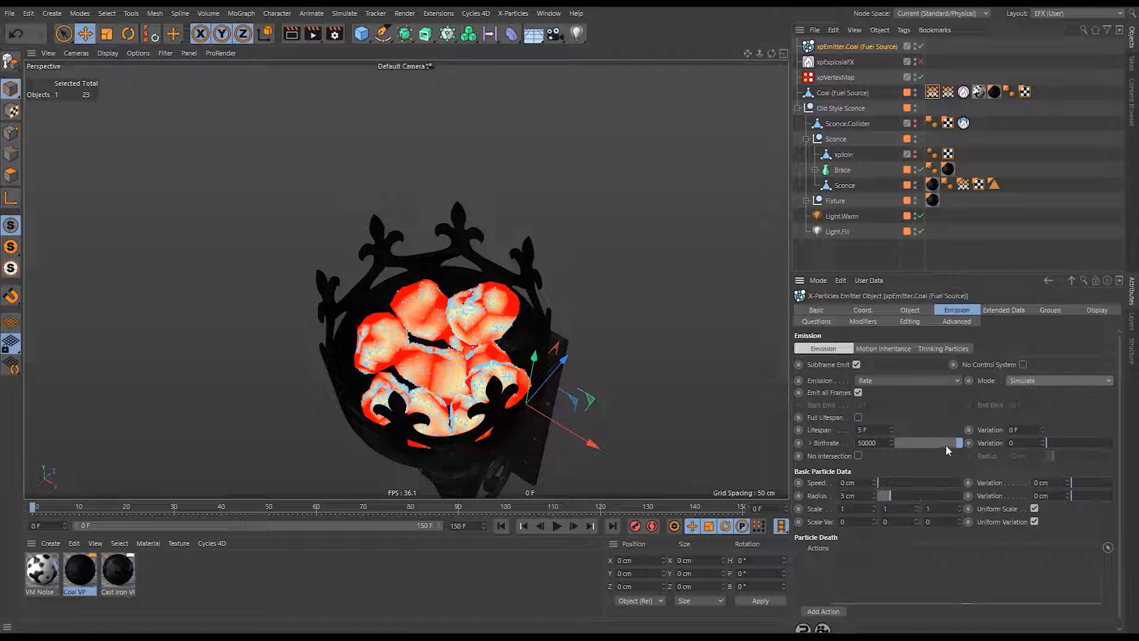
Try a lower emitter birthrate, return it to 50000, and play the particles to frame 150.
drag(947, 447, 913, 441)
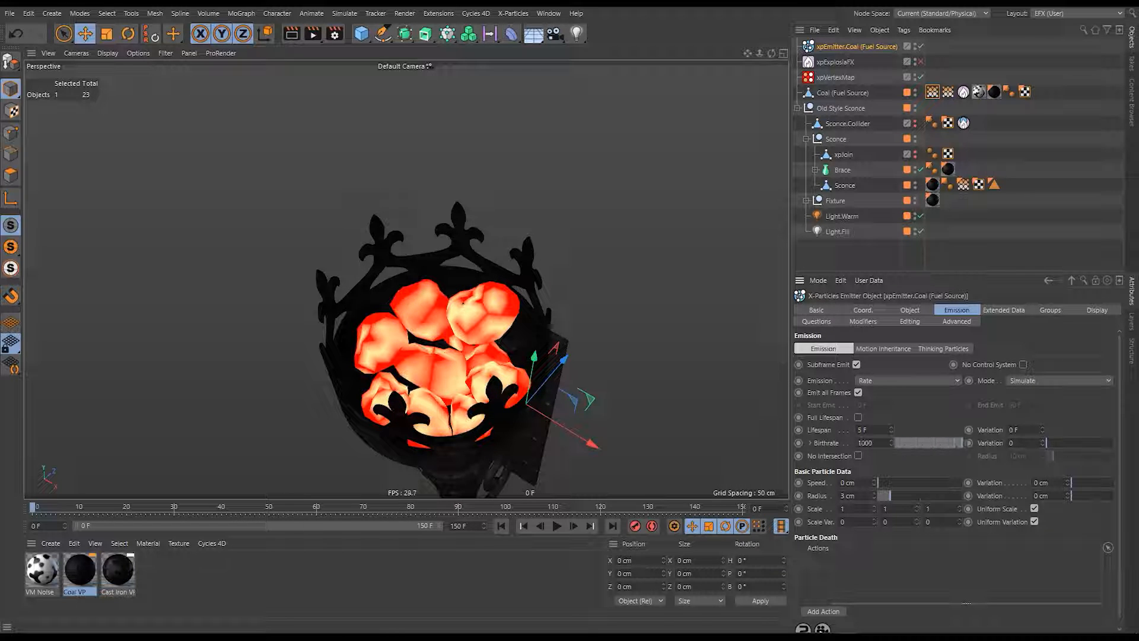
double_click(866, 443)
text(30000)
key(Return)
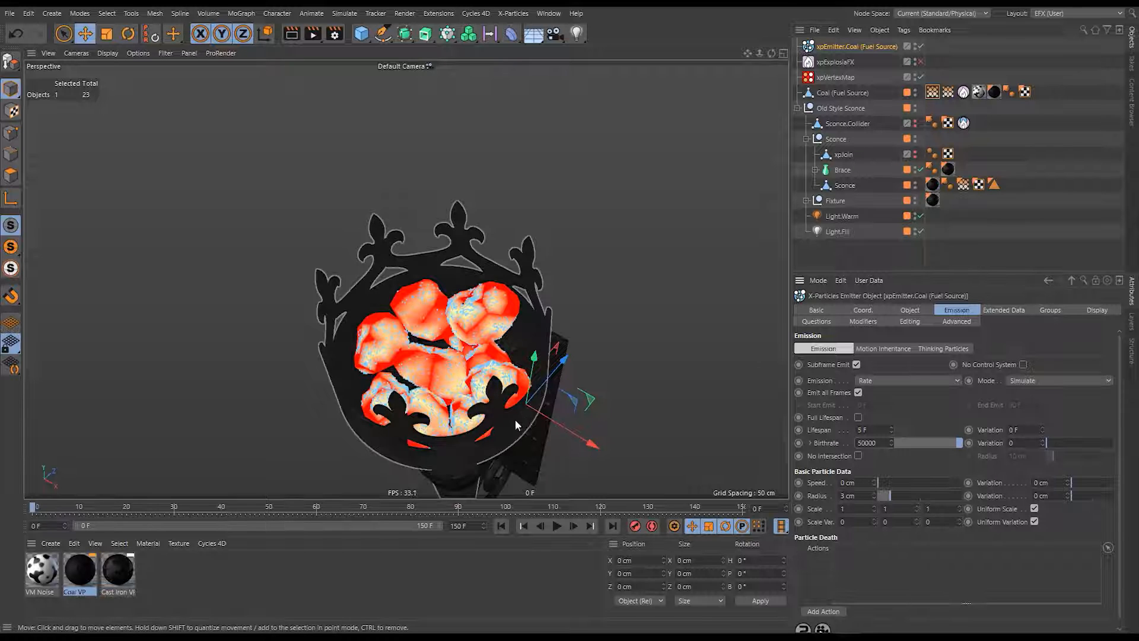
click(556, 526)
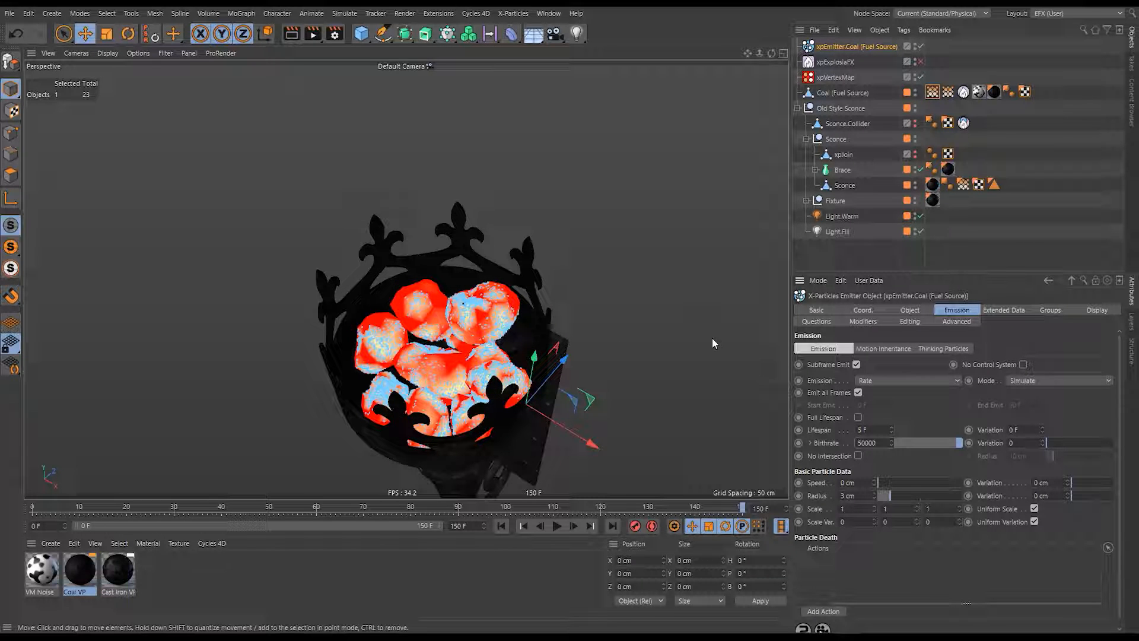
Enable Full Lifespan on the emitter, set its editor display to Lines, and rewind to frame 0.
click(858, 418)
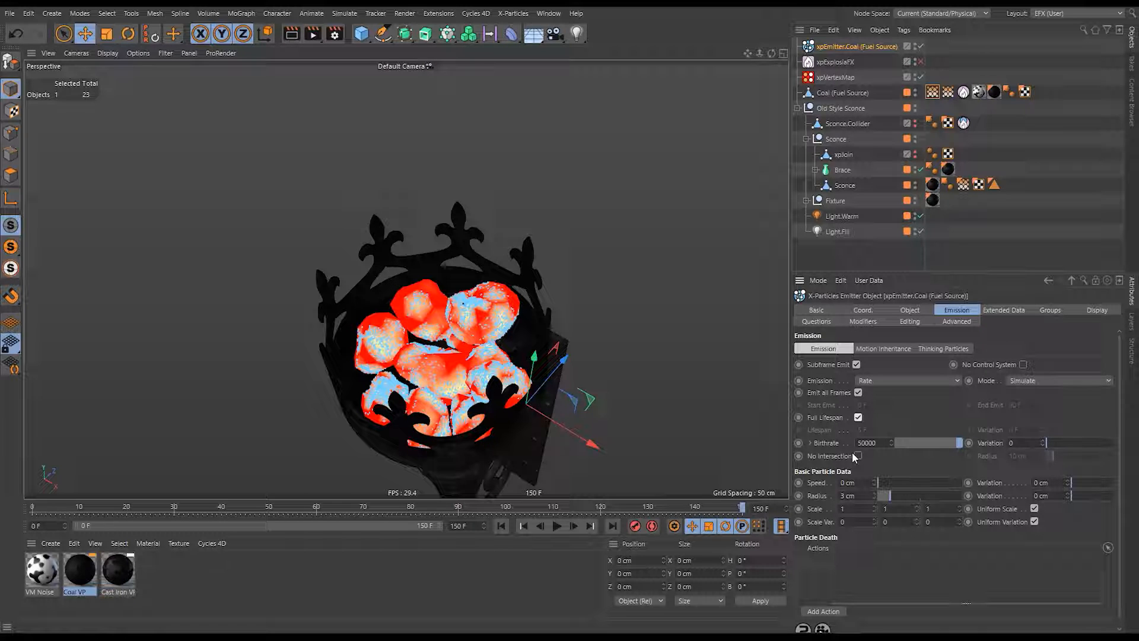
click(1083, 309)
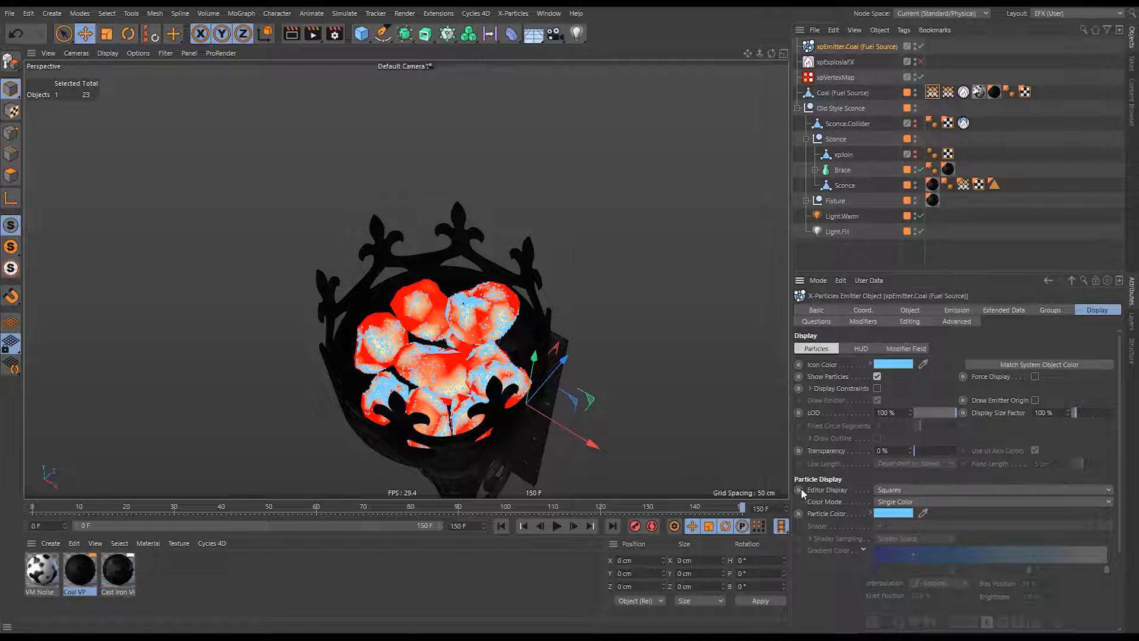
click(902, 487)
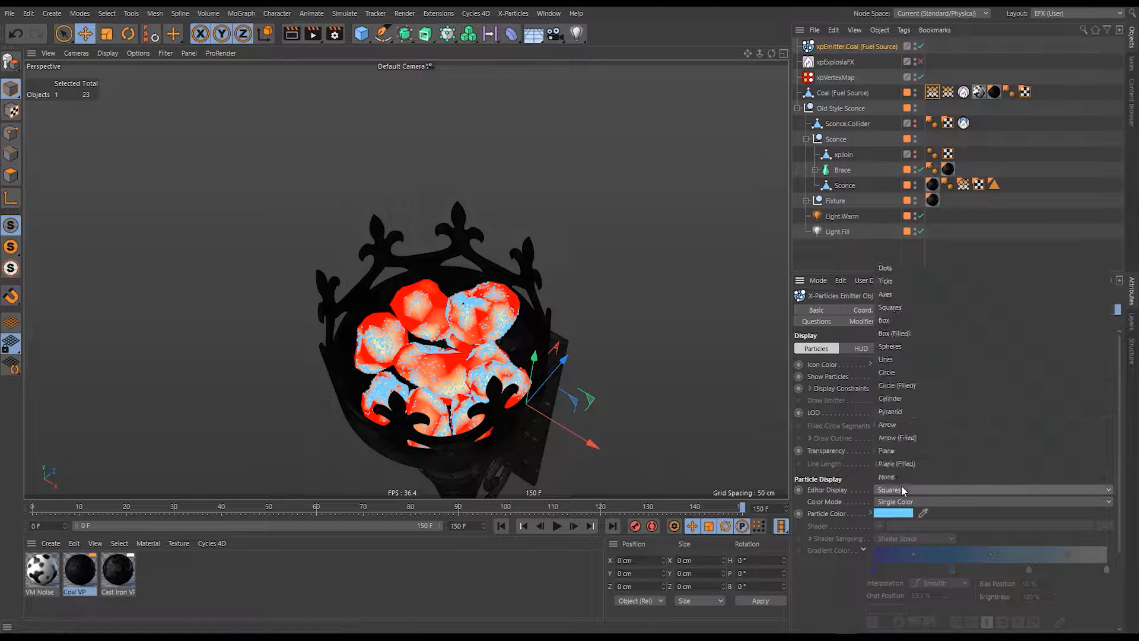
click(909, 359)
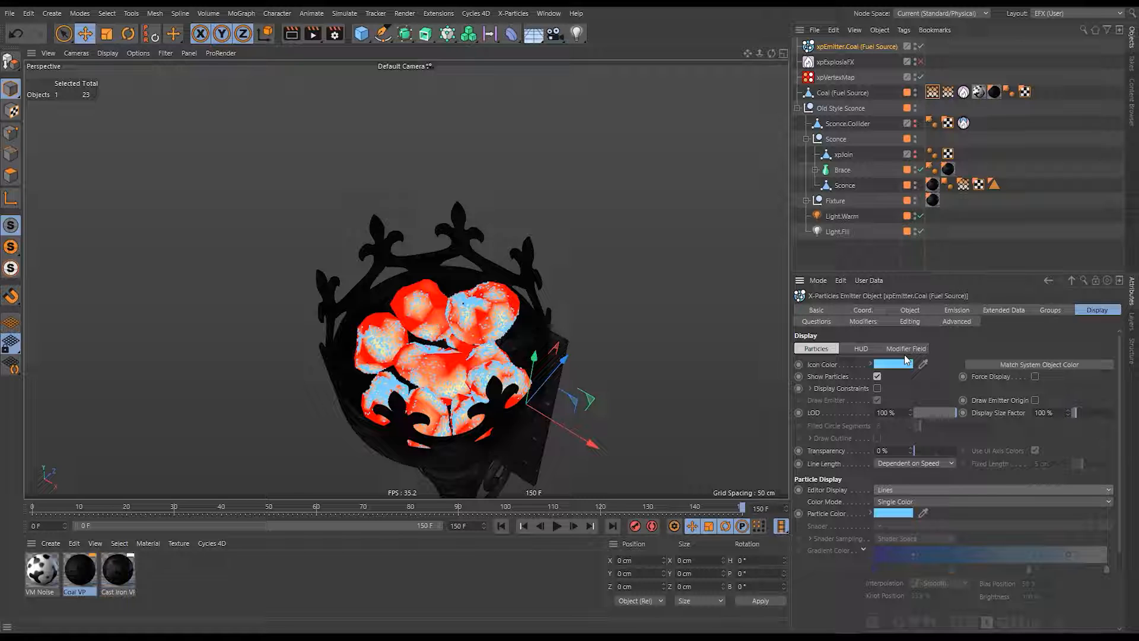
click(501, 526)
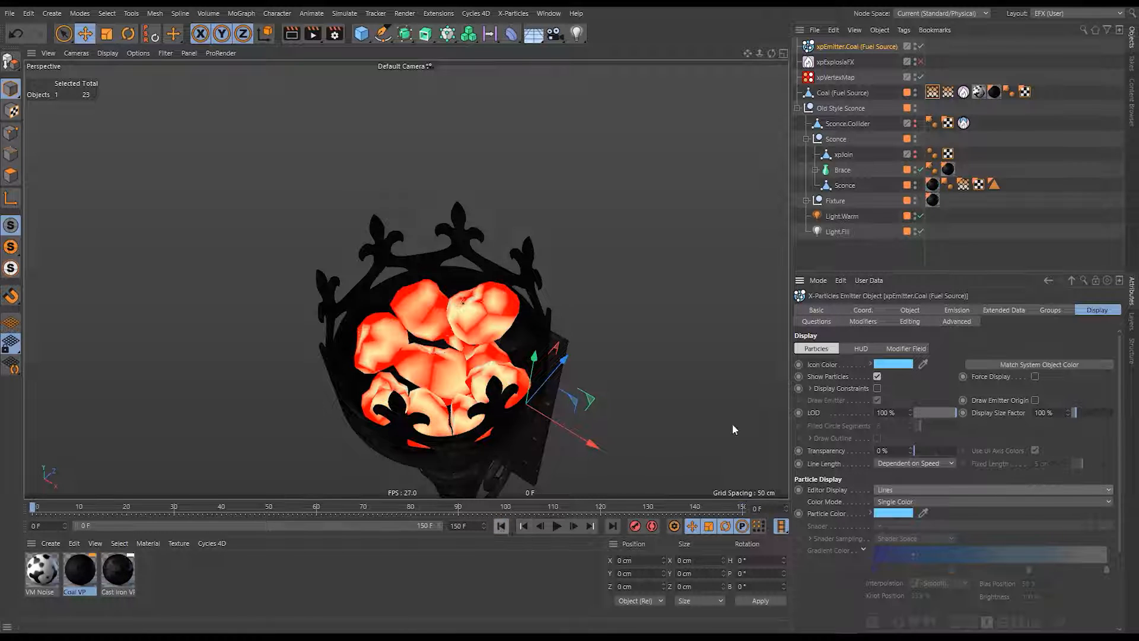
Re-enable xpExplosiaFX and turn on Advect Particles in its advection settings.
click(844, 62)
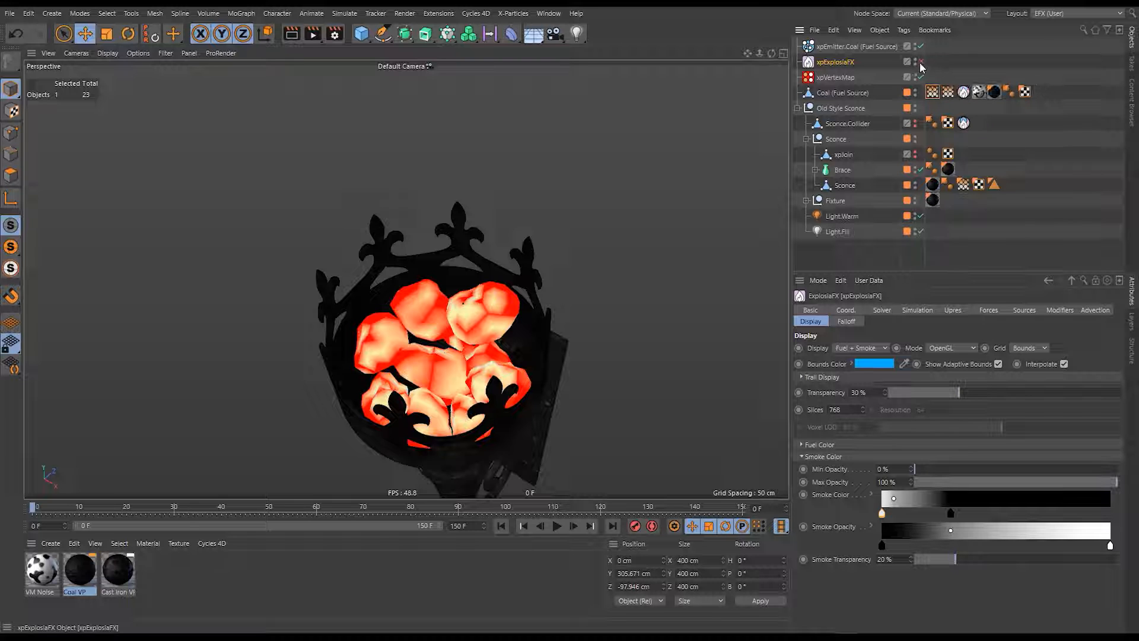
click(920, 61)
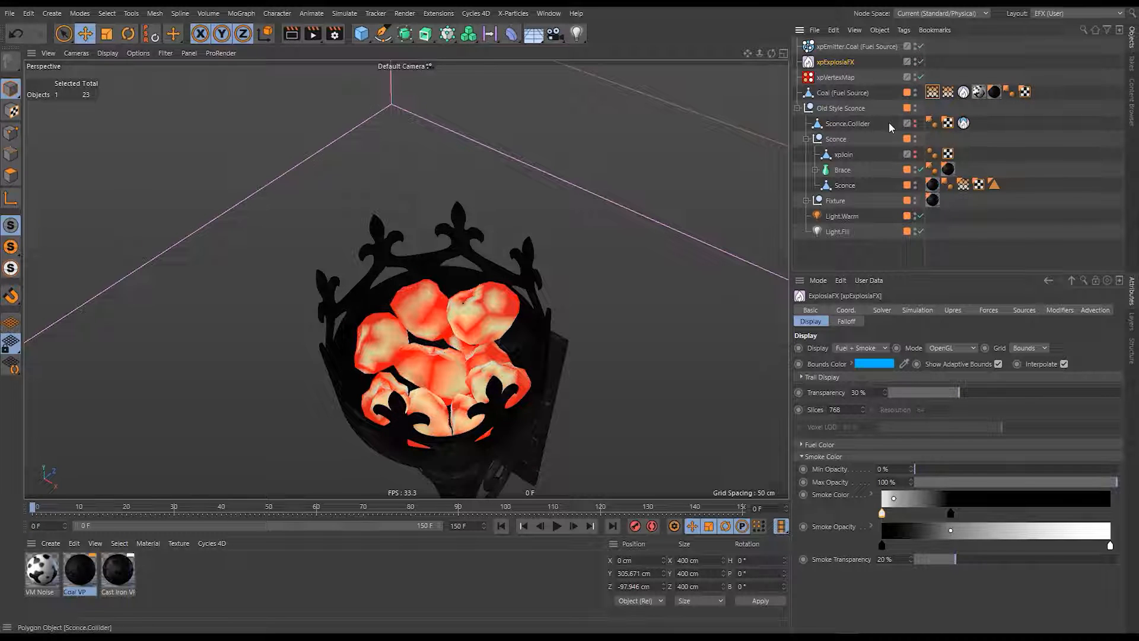
click(1088, 310)
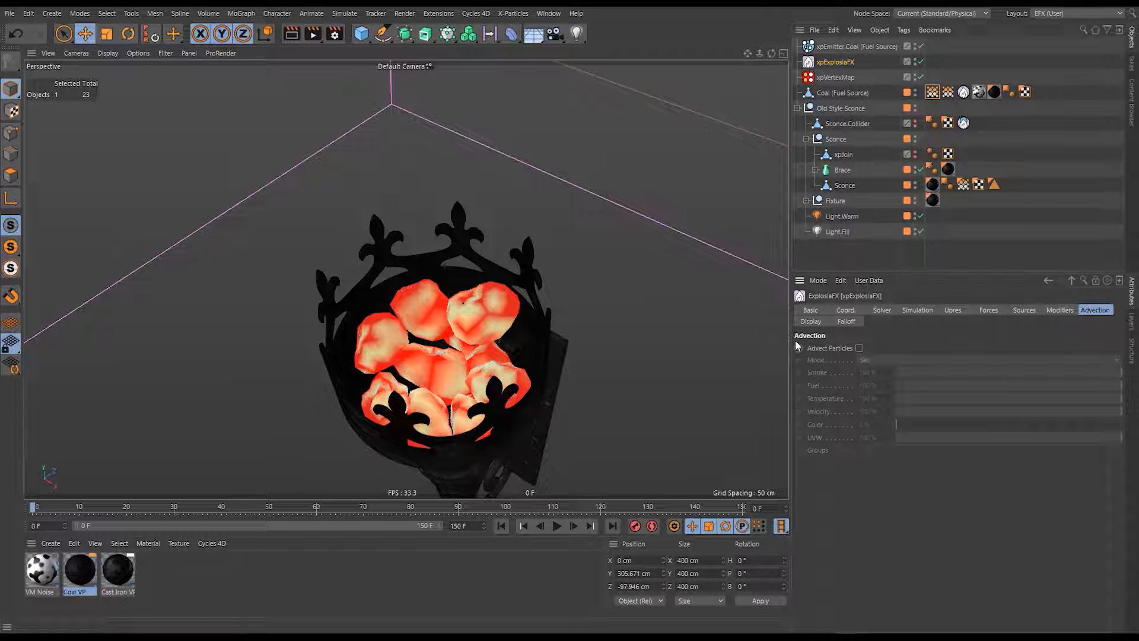
click(859, 349)
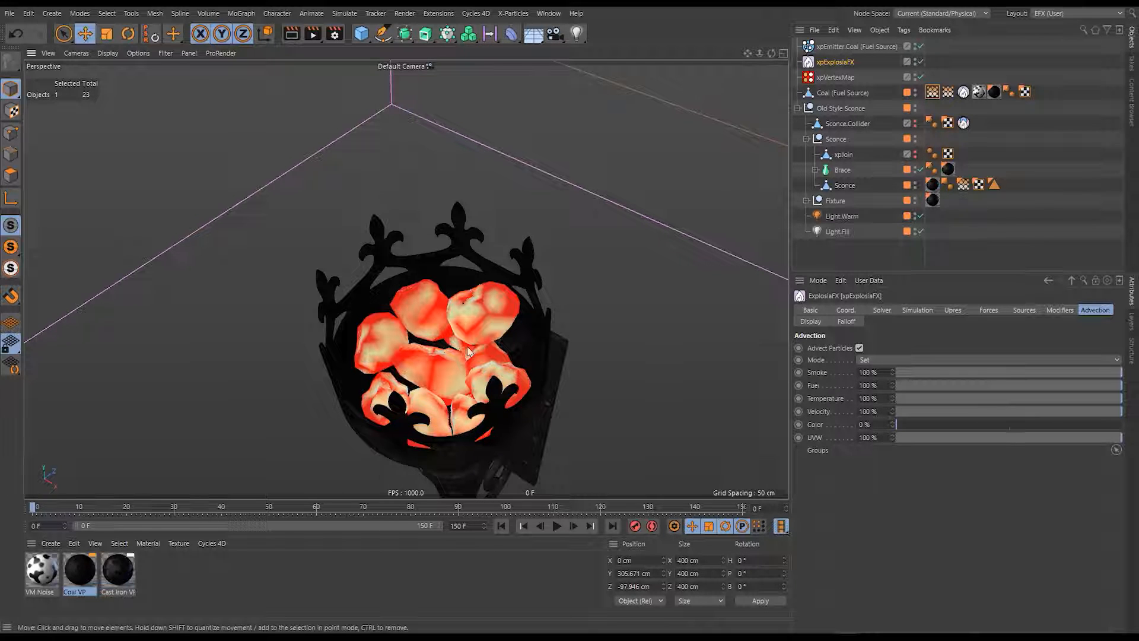
View the whole torch with nothing selected and play the advected particle simulation to frame 64.
alt+drag(516, 318, 433, 323)
alt+middle_drag(433, 323, 446, 338)
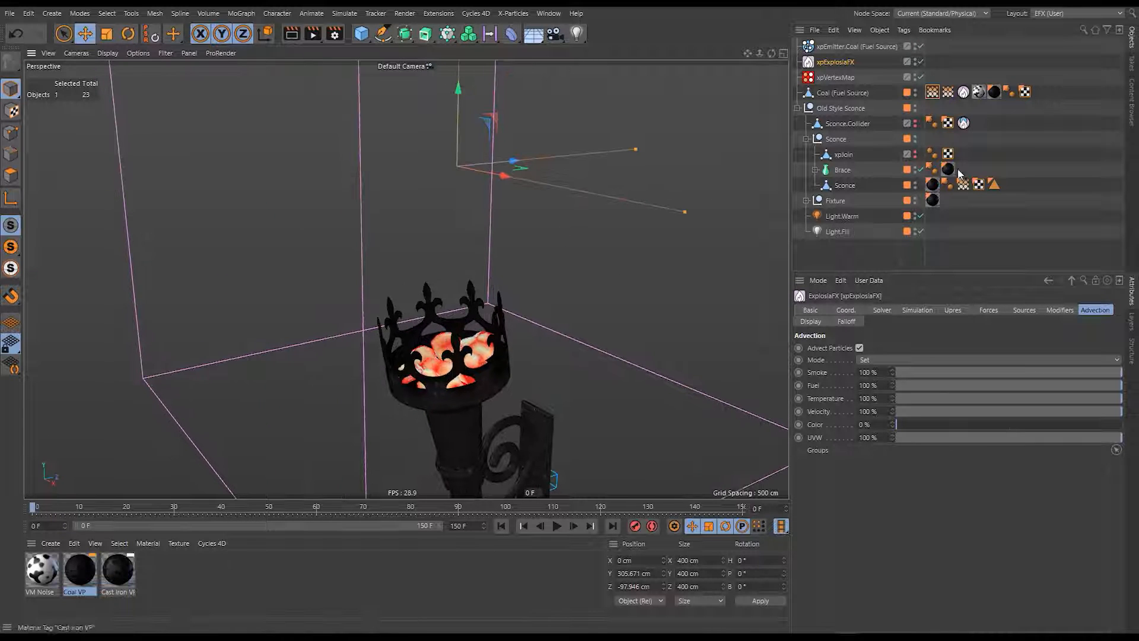
click(1025, 152)
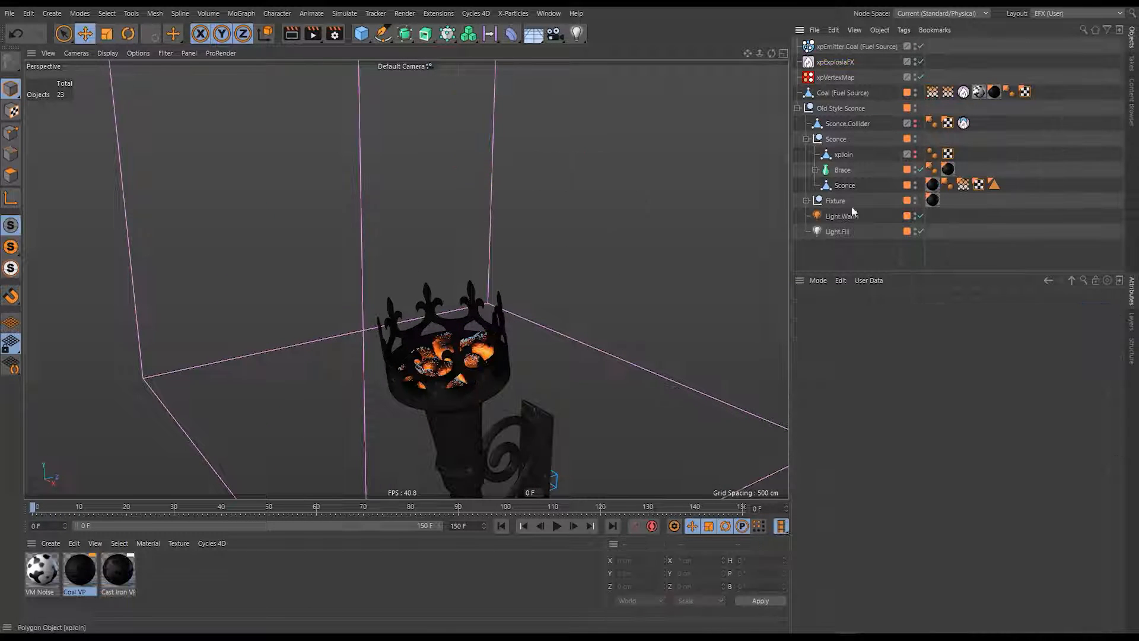
click(560, 530)
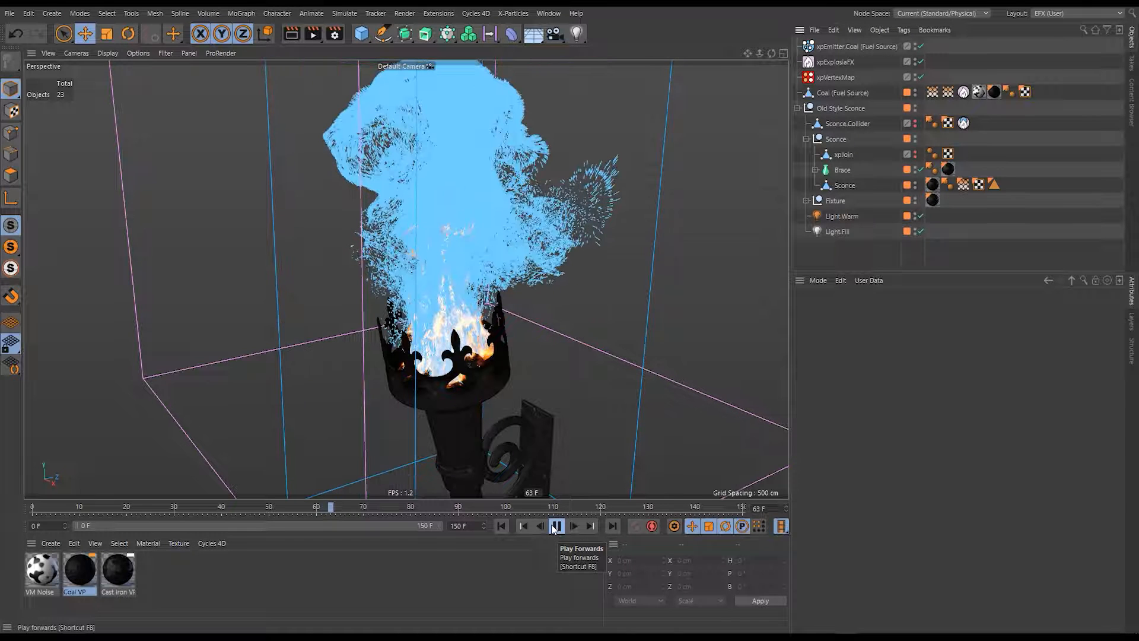
click(557, 528)
Set xpExplosiaFX's voxel size to 3 cm and rewind to frame 0.
click(837, 63)
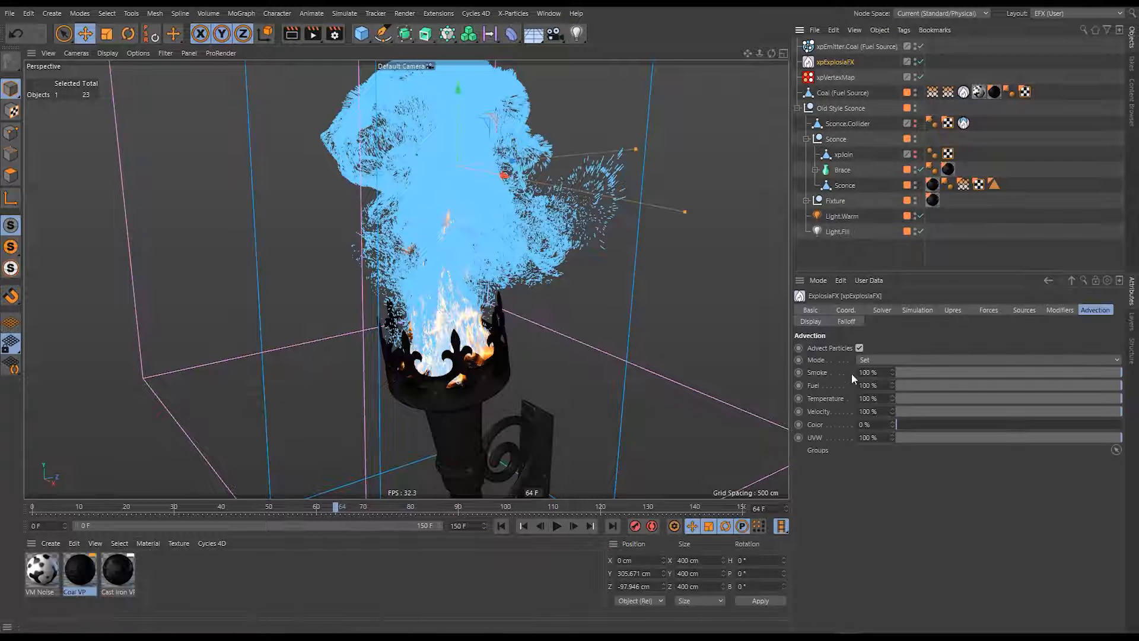
click(882, 310)
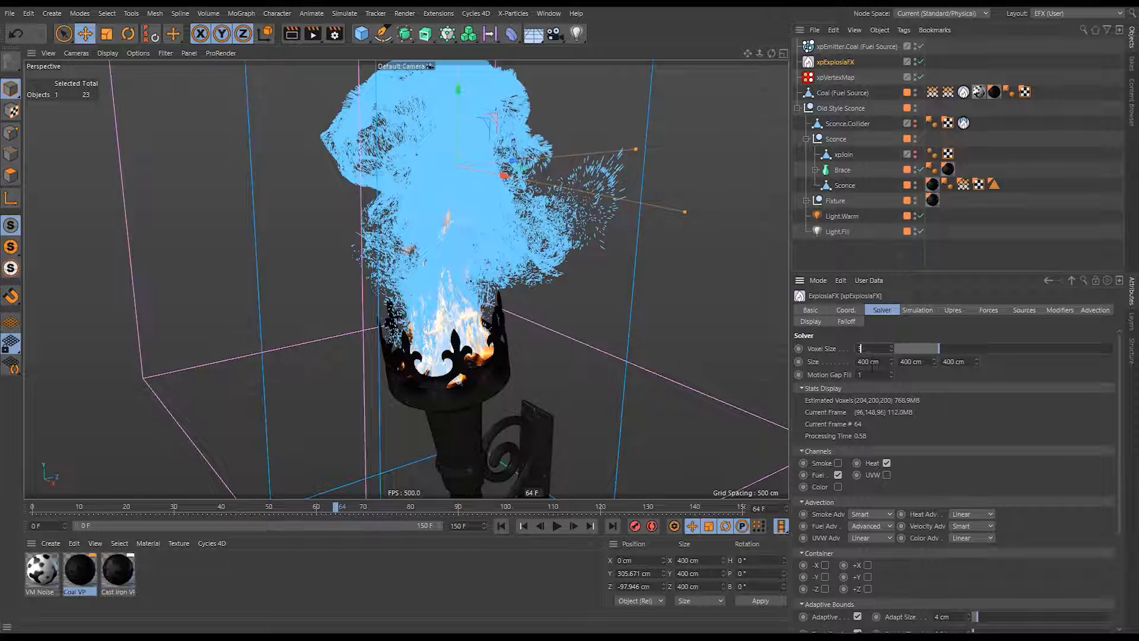
click(501, 525)
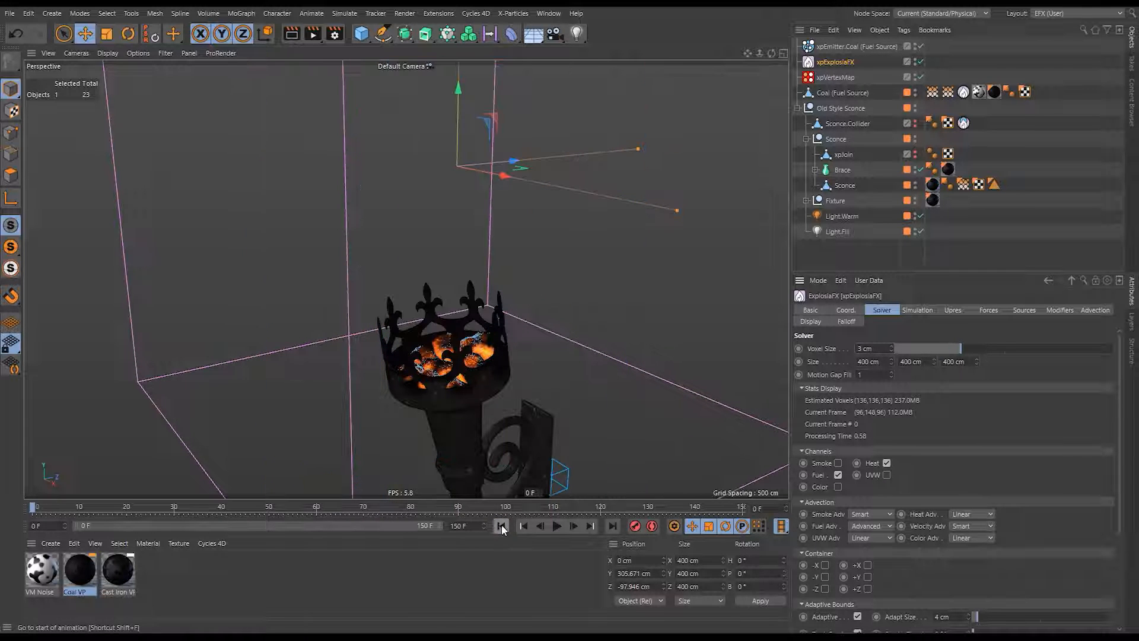
Disable the xpExplosiaFX Collider tag on Sconce.Collider.
click(964, 123)
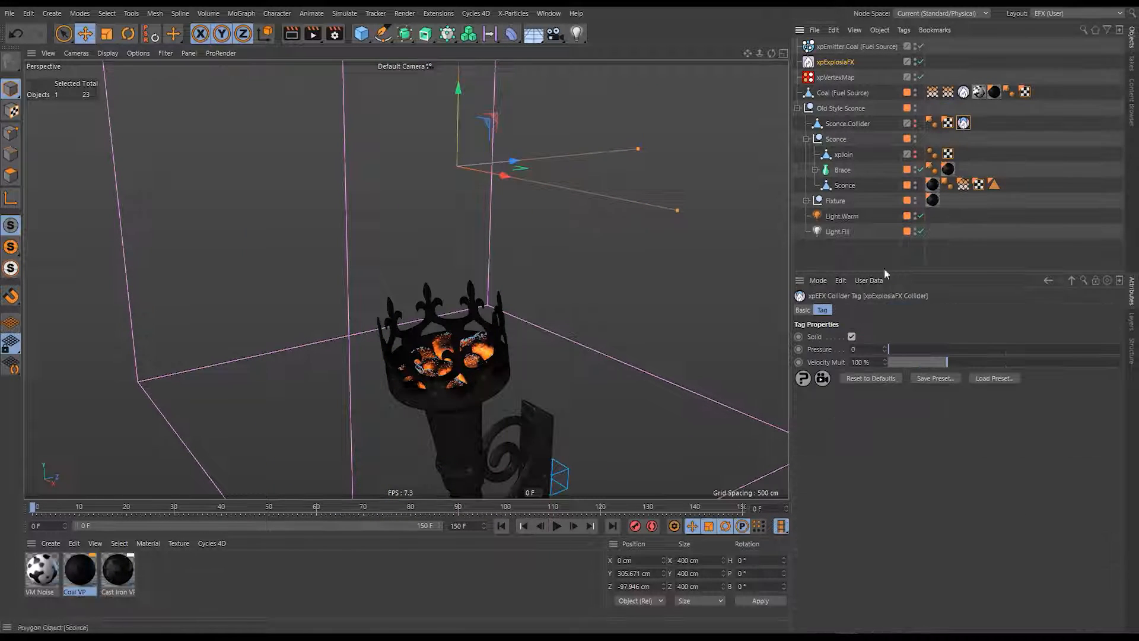
click(803, 310)
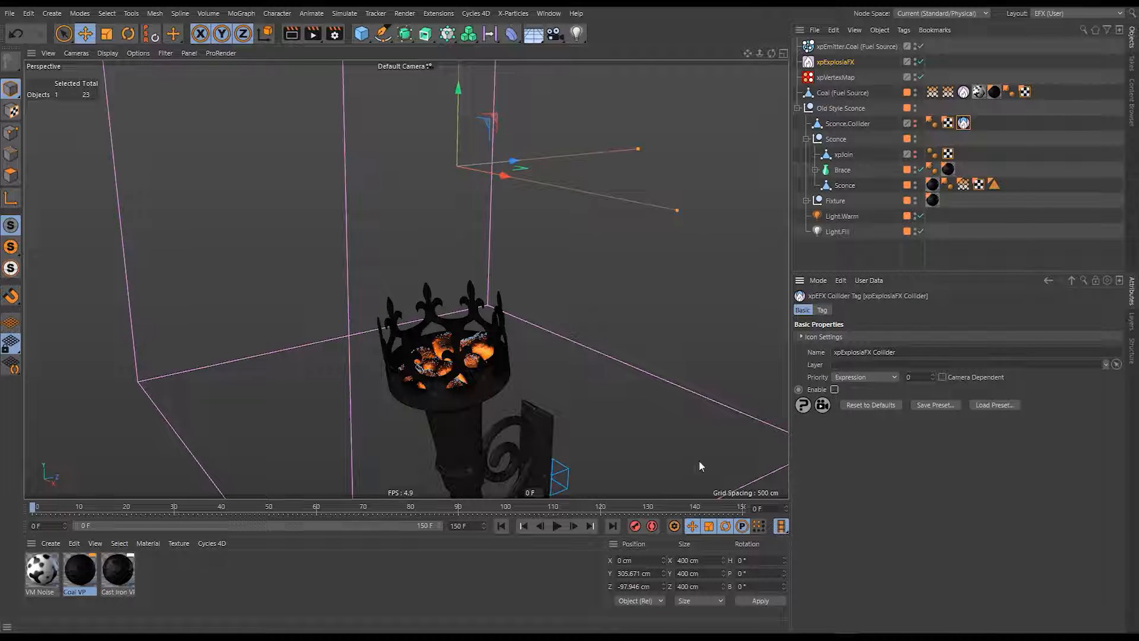
Set the coal emitter's birthrate to 1000 and replay the simulation from the start to frame 42.
click(558, 525)
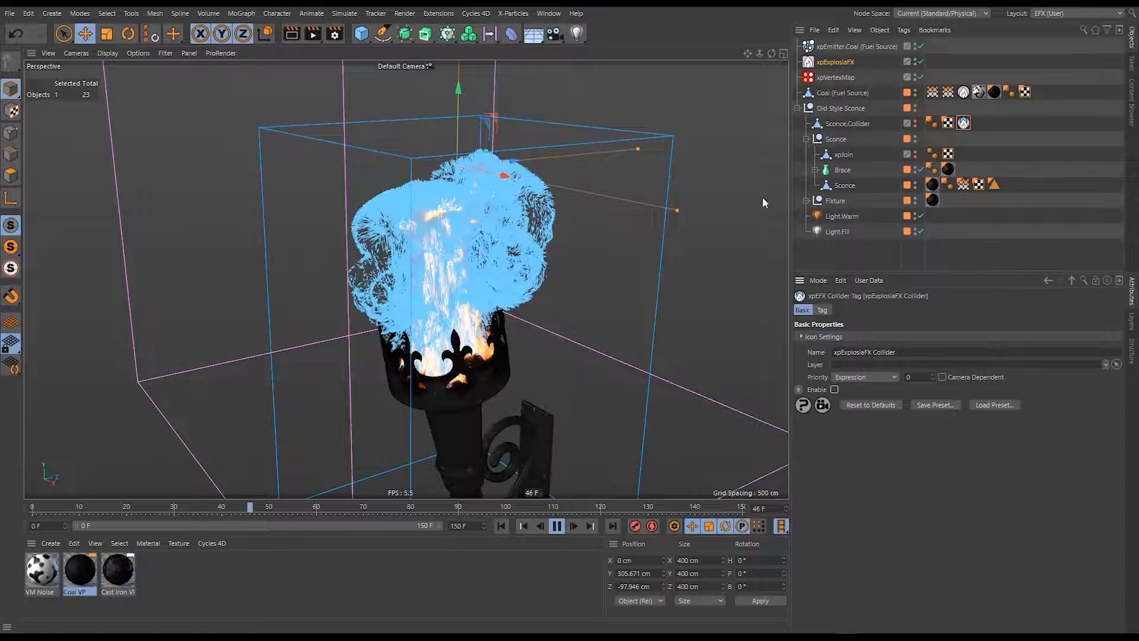
click(856, 47)
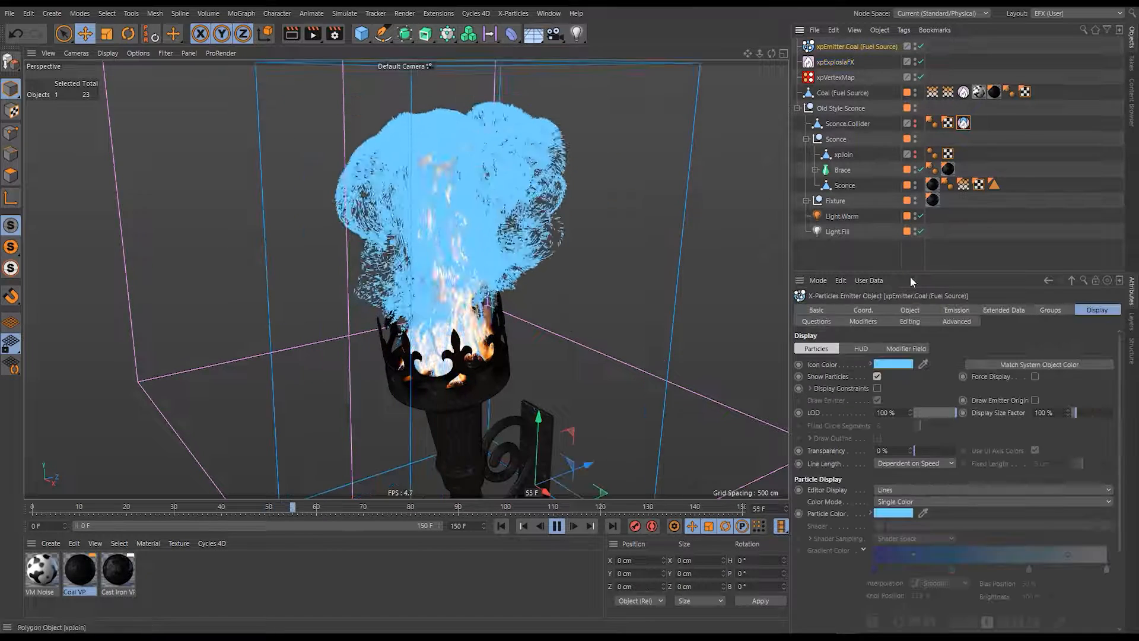
click(956, 310)
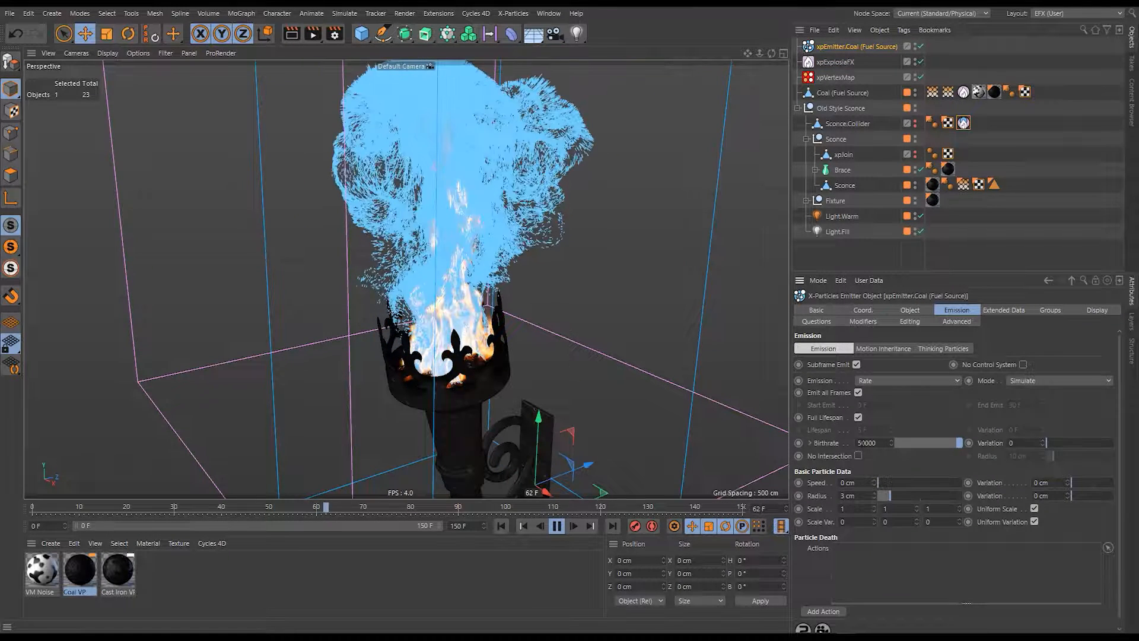
click(859, 443)
text(1000)
key(Return)
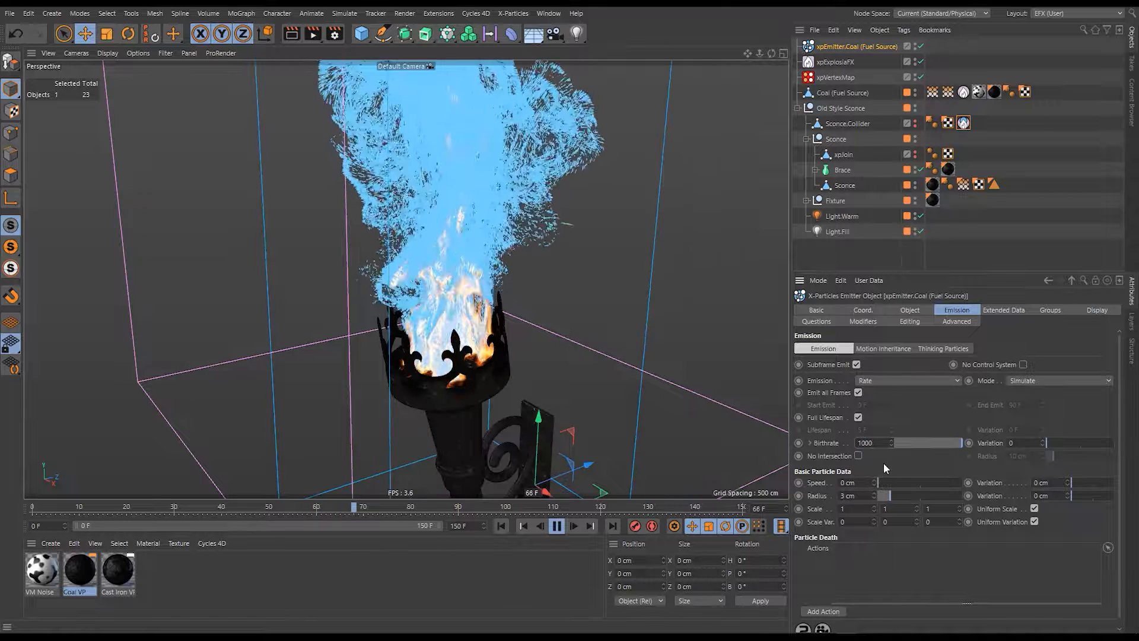
click(502, 526)
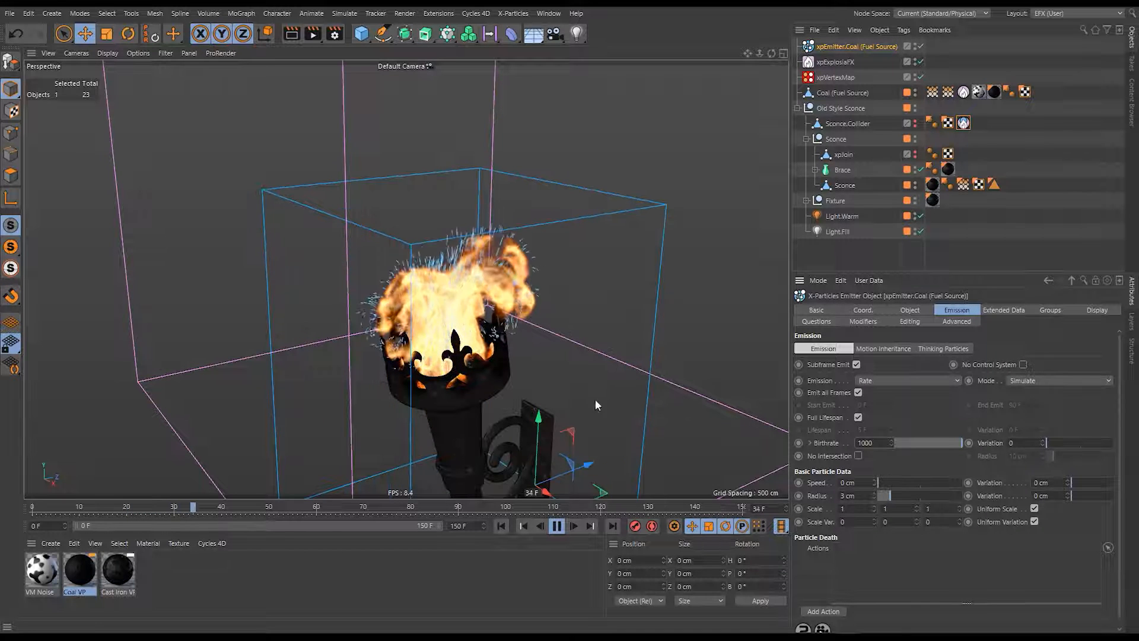
click(558, 526)
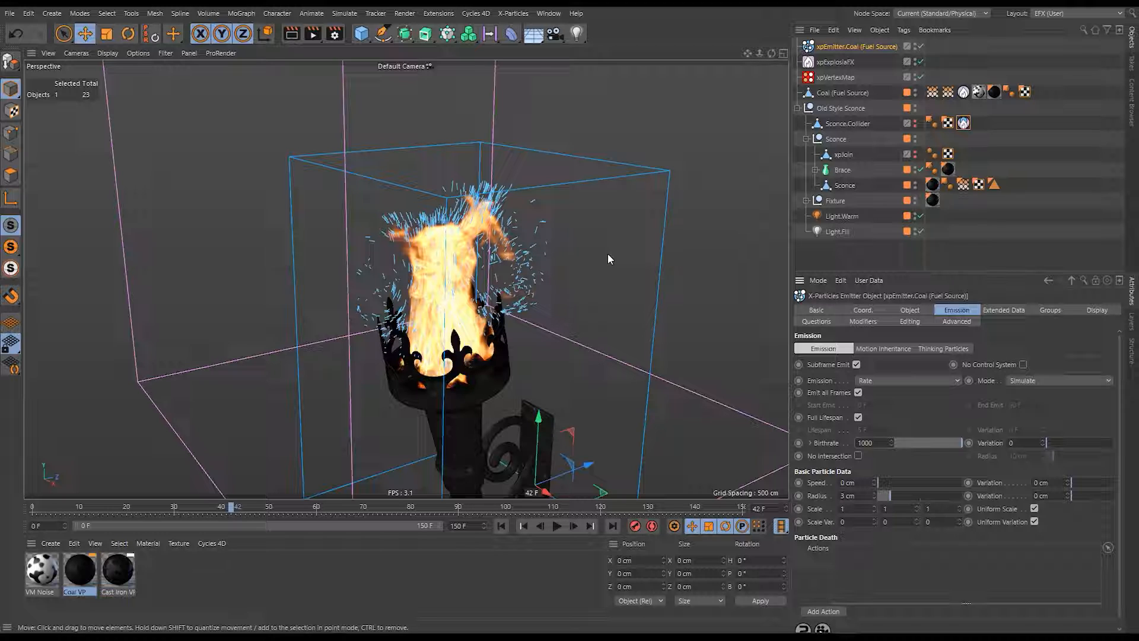
Set xpExplosiaFX's display grid to None and mute its bounds color to 53% saturation and 52% value.
click(835, 59)
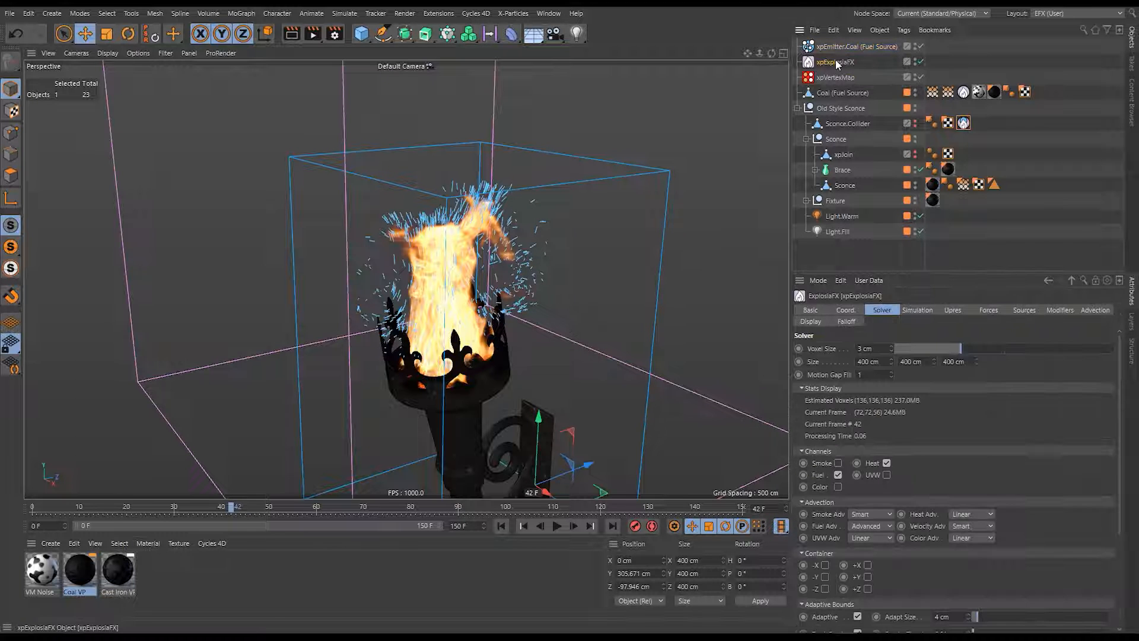
click(810, 322)
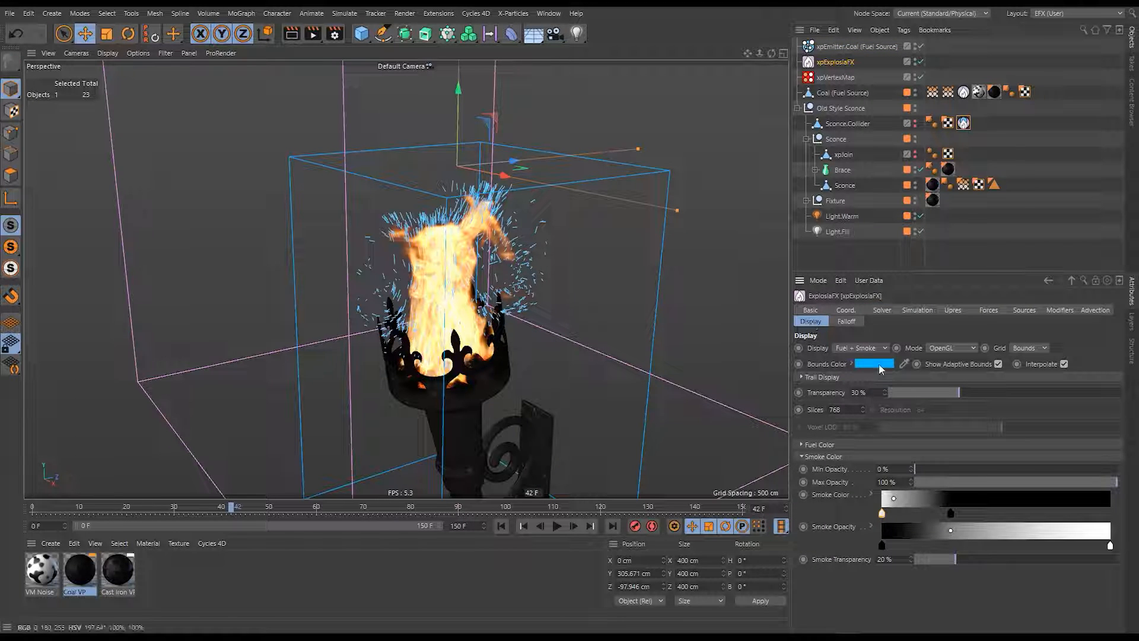
click(1038, 350)
click(1032, 361)
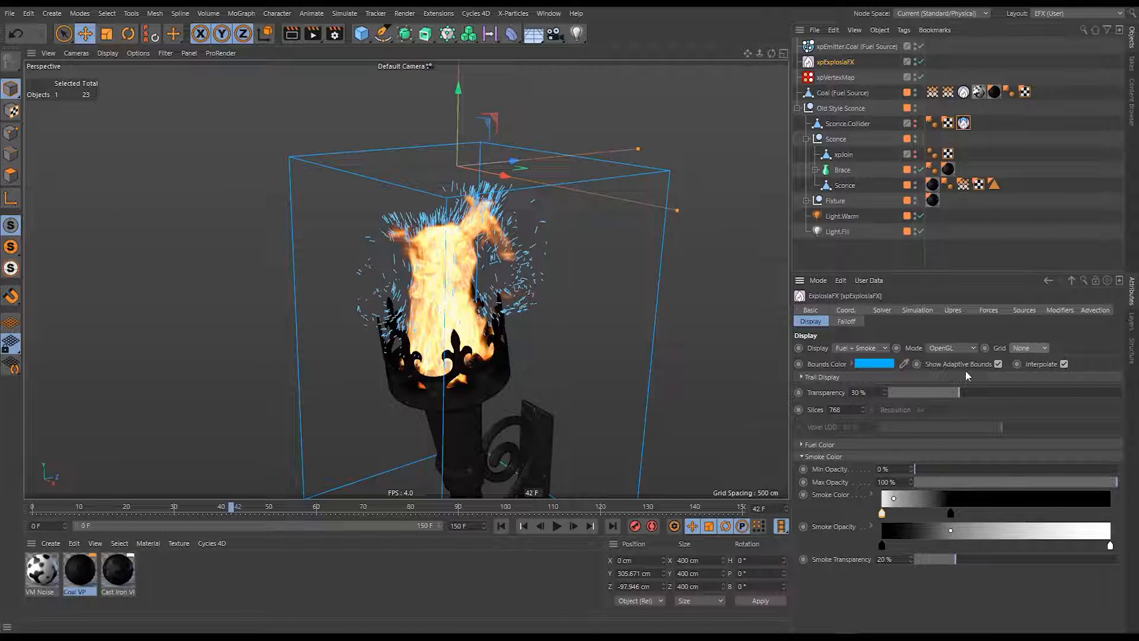
click(852, 364)
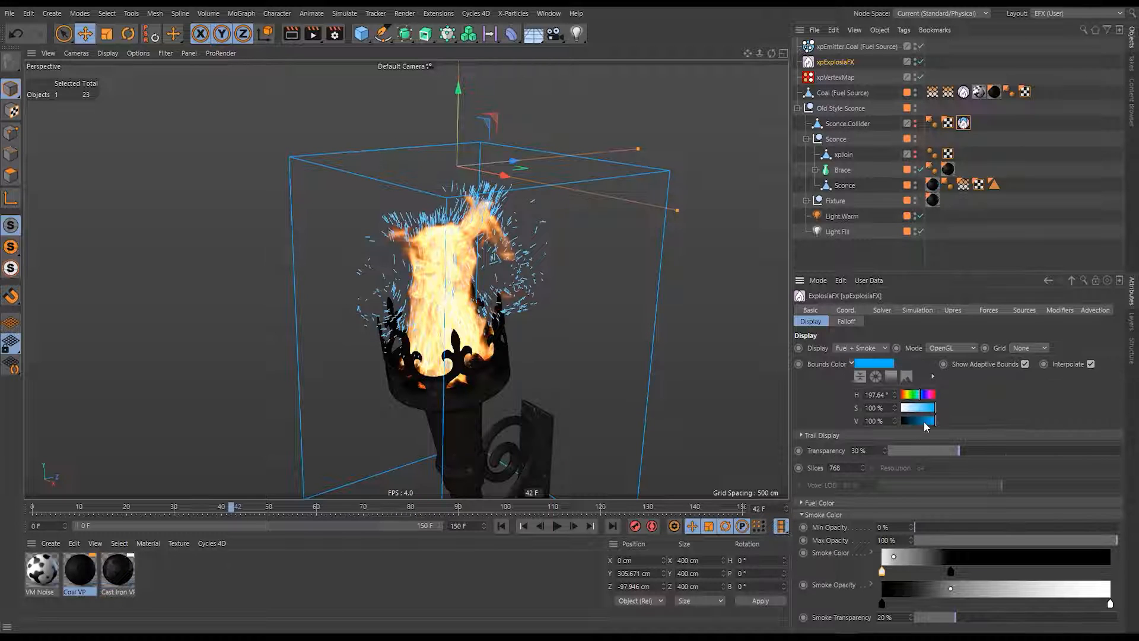
mouse_move(929, 424)
mouse_down()
mouse_move(916, 423)
mouse_move(919, 409)
mouse_move(922, 422)
mouse_up()
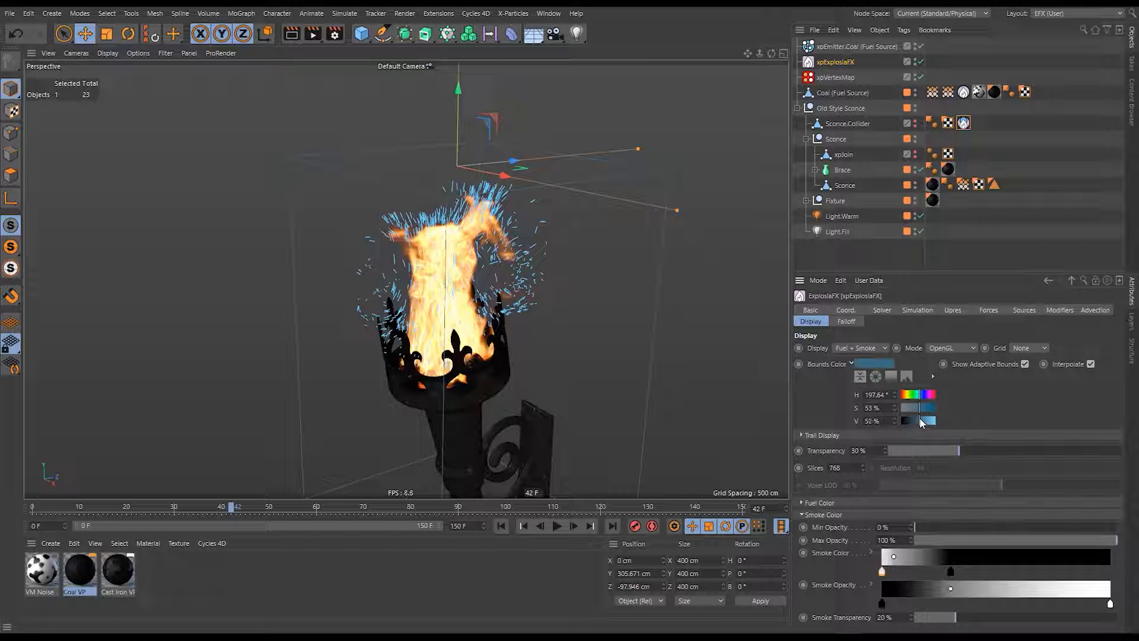
Deselect everything, replay the simulation from the start to frame 76 and inspect the particles rising above the flames.
click(995, 234)
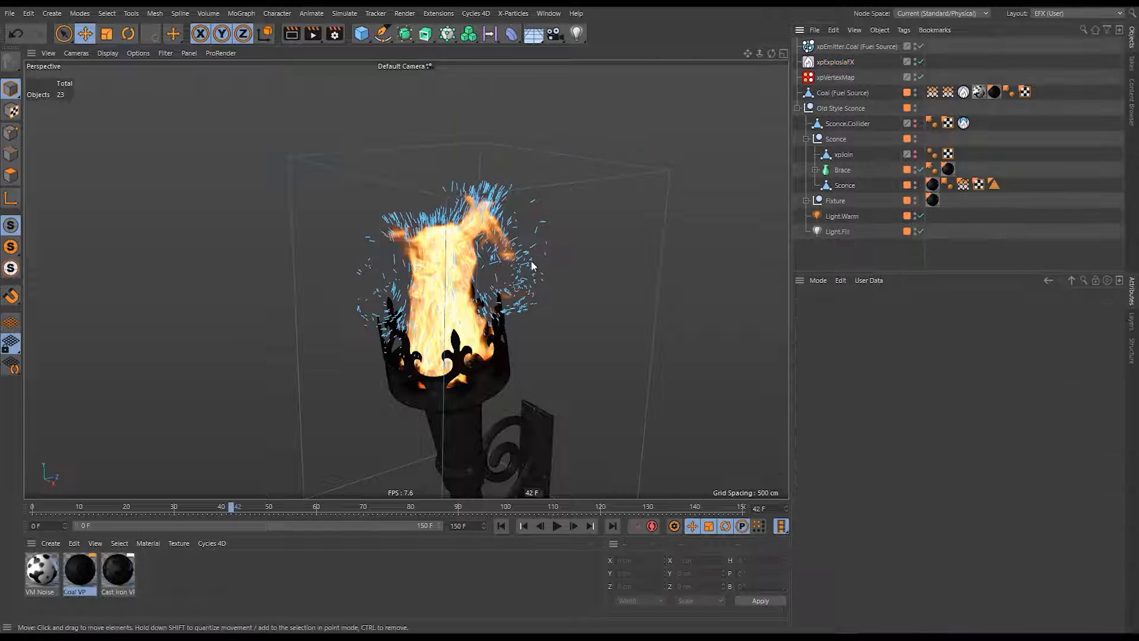
click(501, 526)
click(557, 525)
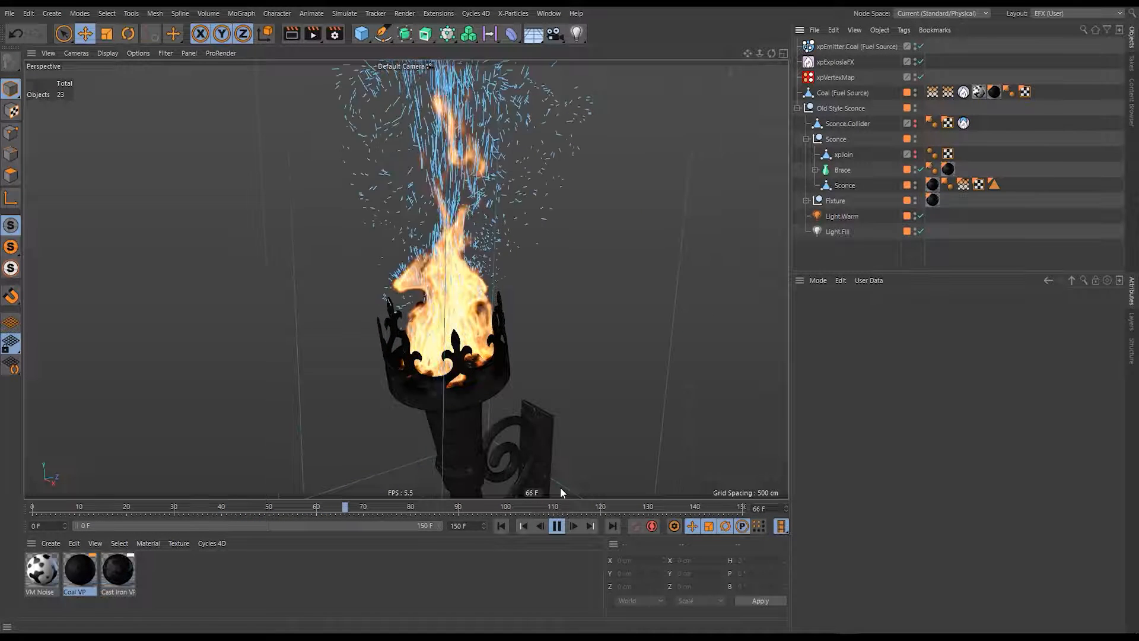
click(558, 527)
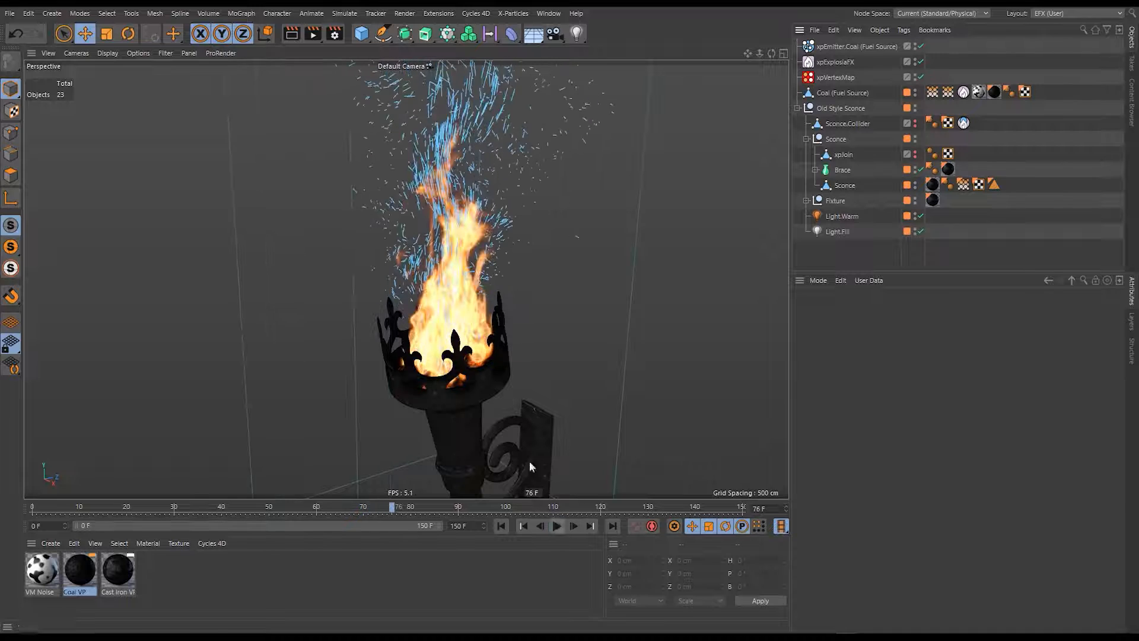
alt+middle_drag(449, 275, 449, 368)
alt+drag(449, 368, 380, 339)
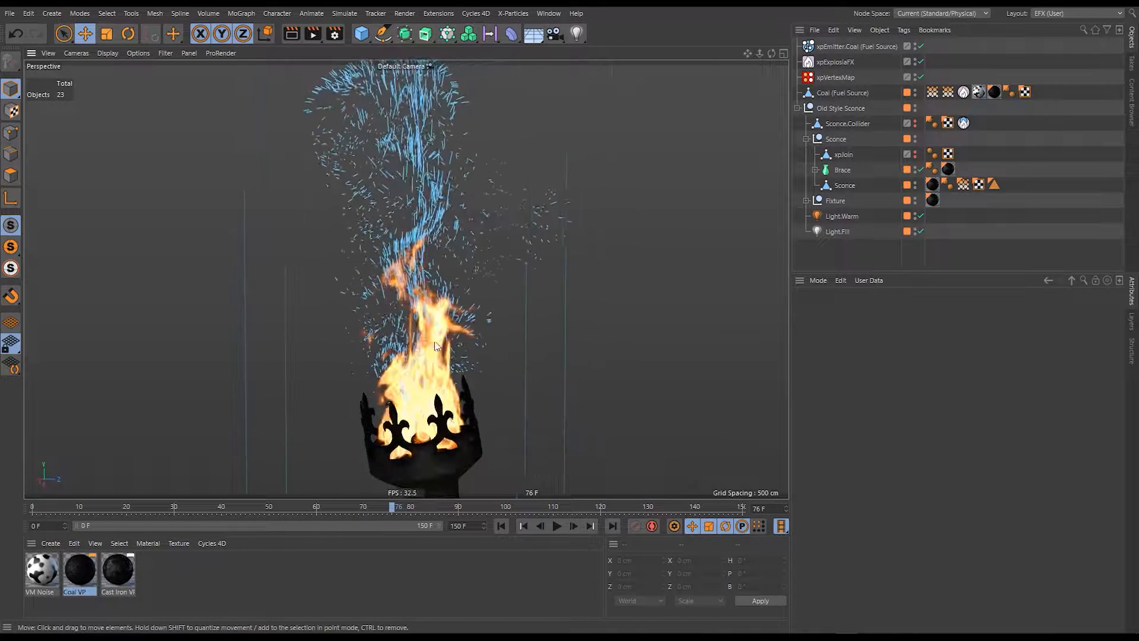
Collapse the Old Style Sconce hierarchy and set the coal emitter's particle radius to 0.4 cm with 0.1 cm variation.
click(797, 108)
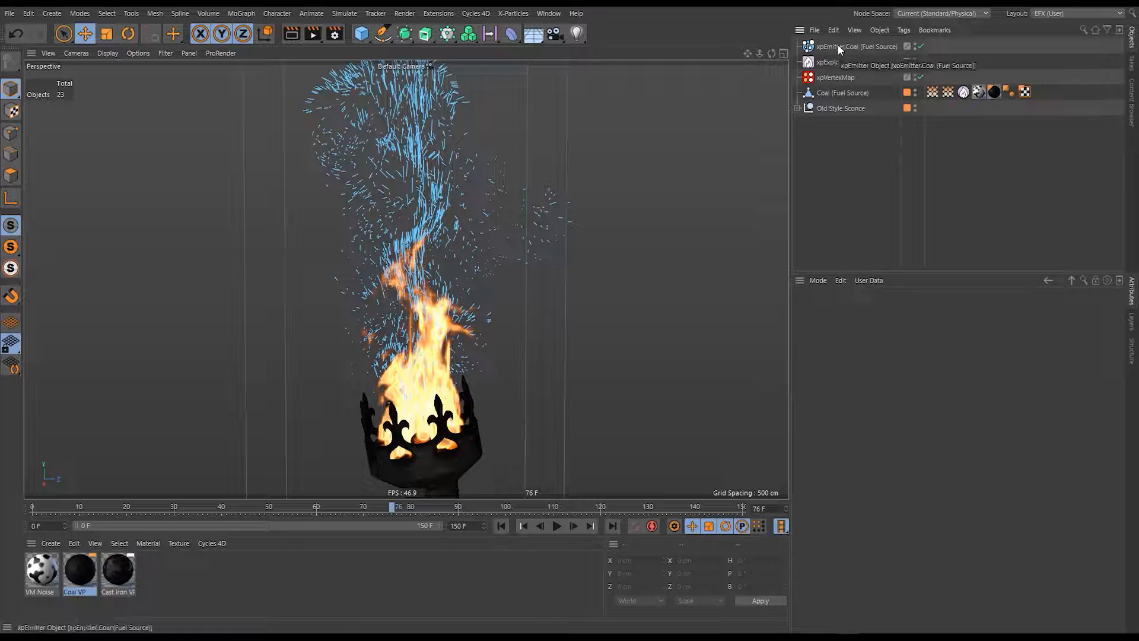
click(838, 47)
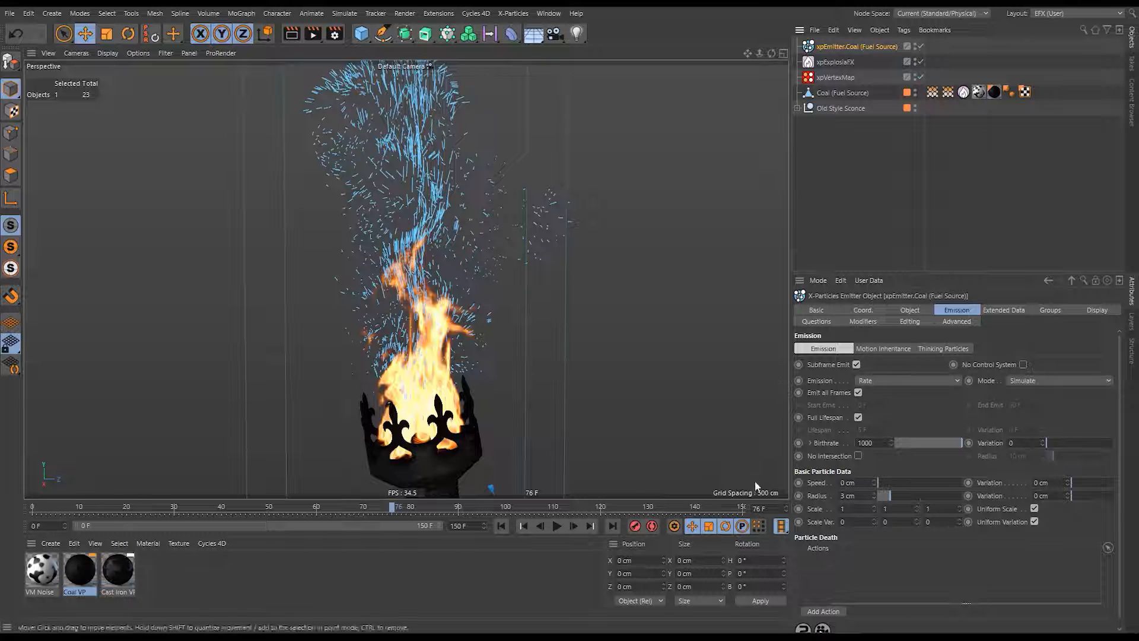
double_click(848, 495)
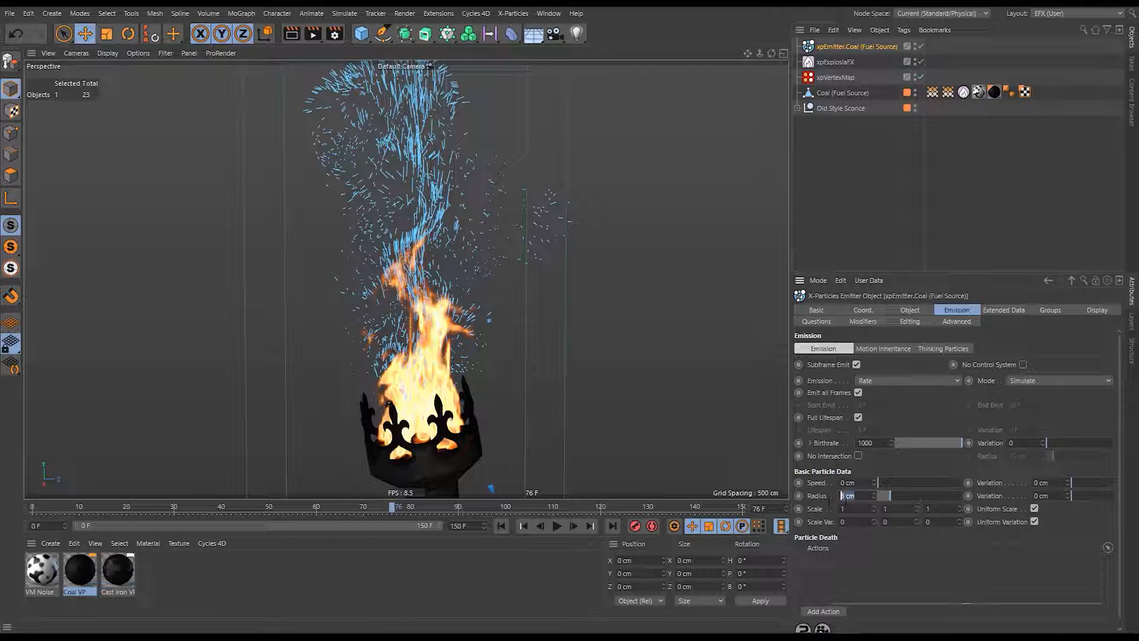
text(0.4)
key(Return)
double_click(1040, 496)
text(0.1)
key(Return)
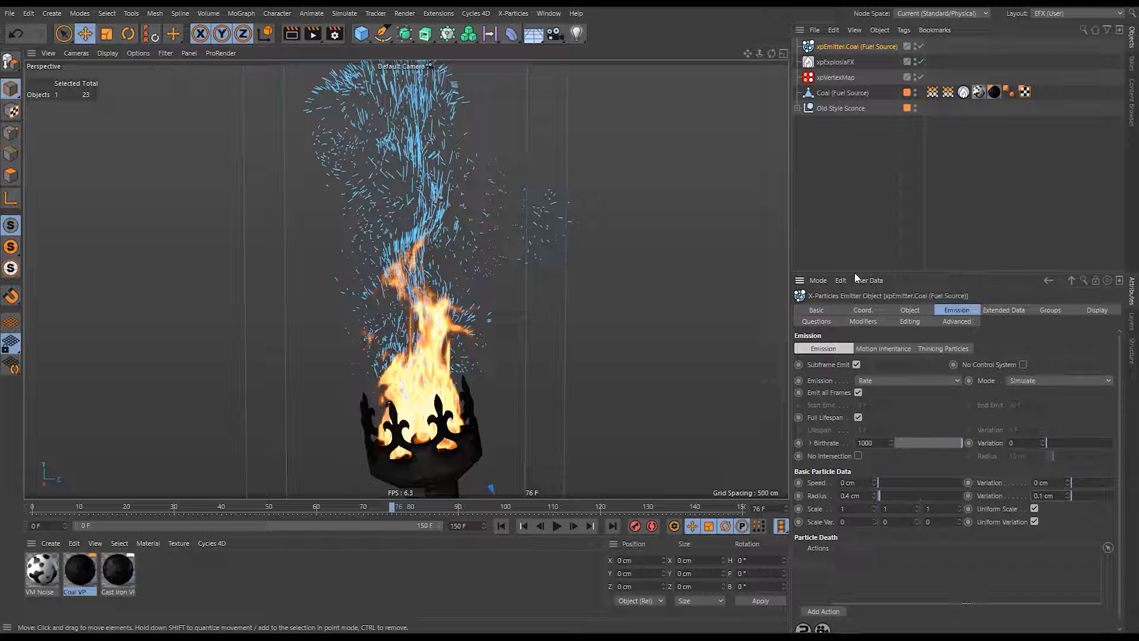
Make the emitter's displayed line length Dependent on Radius and replay the simulation from the start to frame 58.
click(1090, 312)
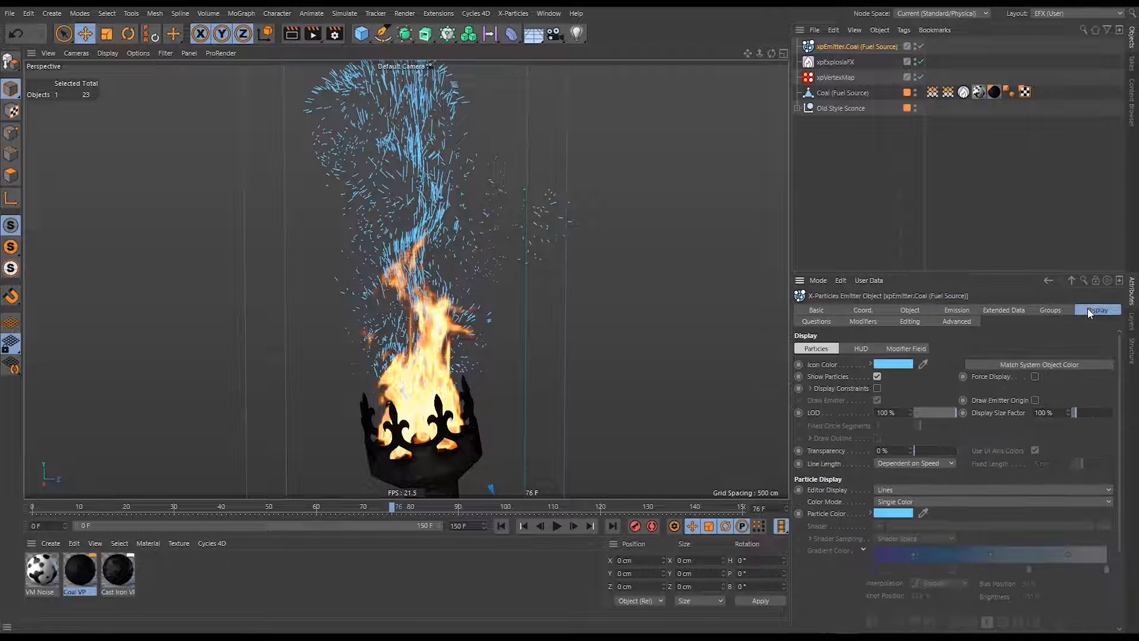
click(900, 460)
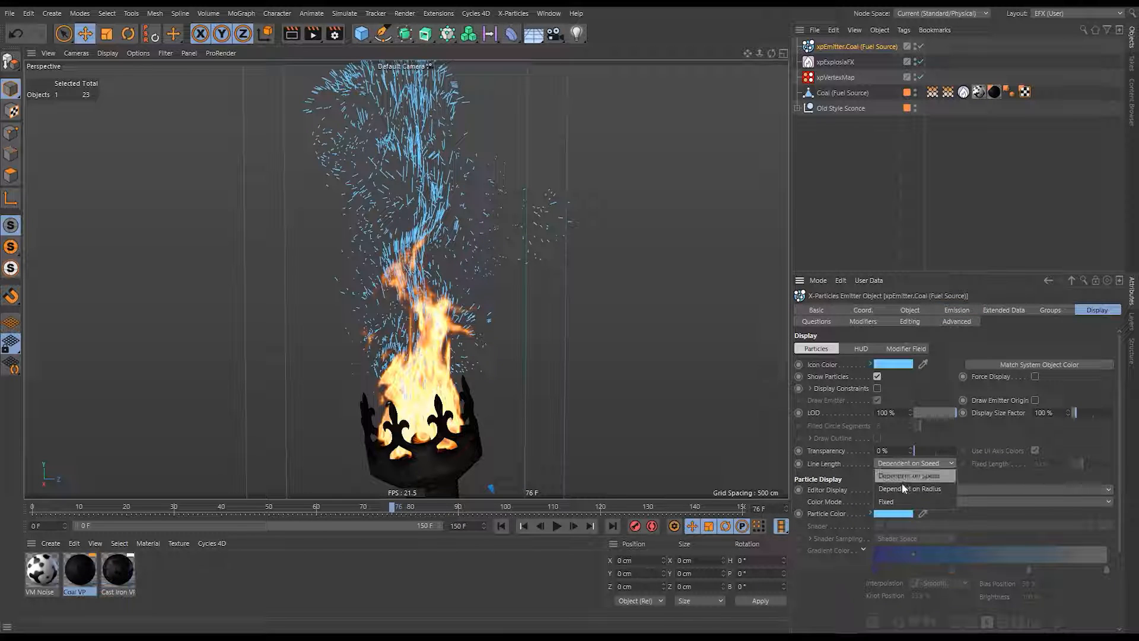
click(903, 485)
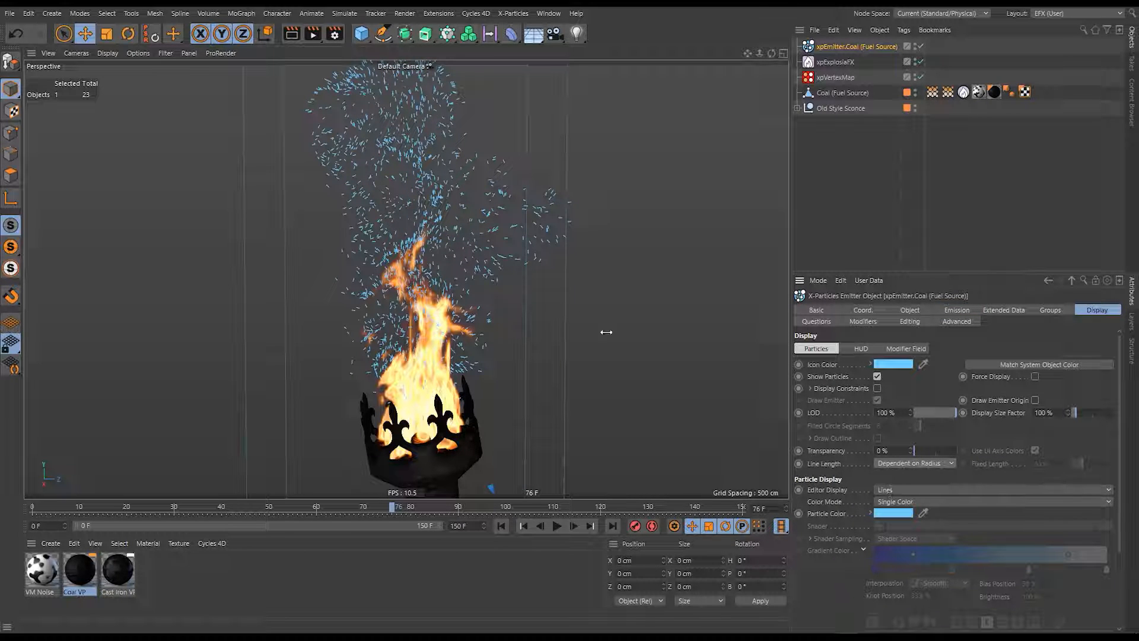
click(501, 526)
click(556, 526)
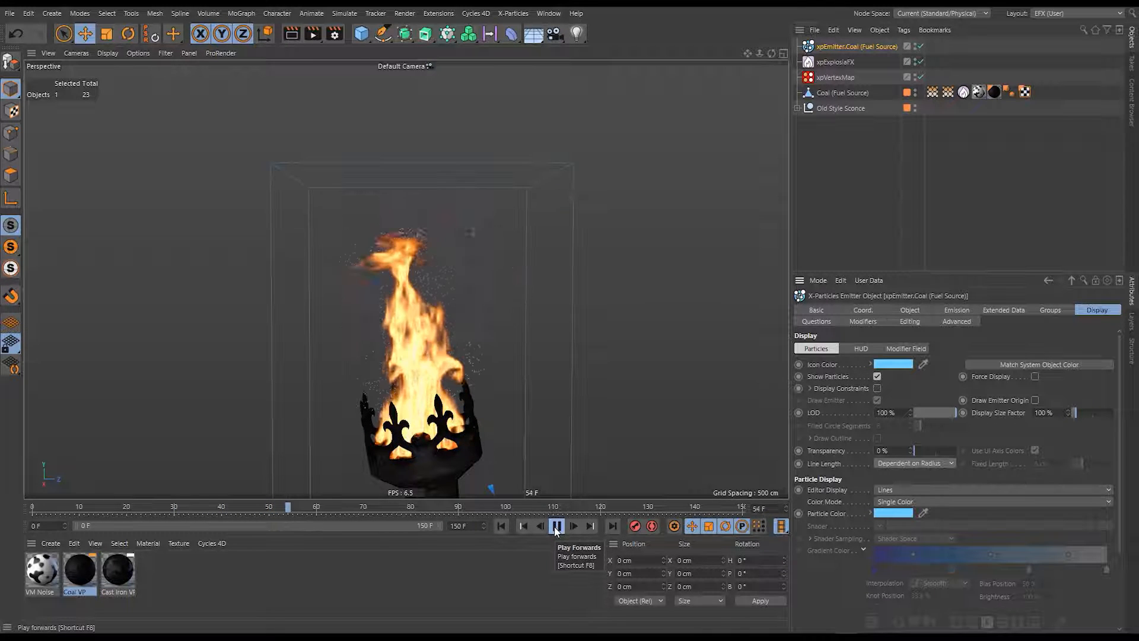
click(557, 527)
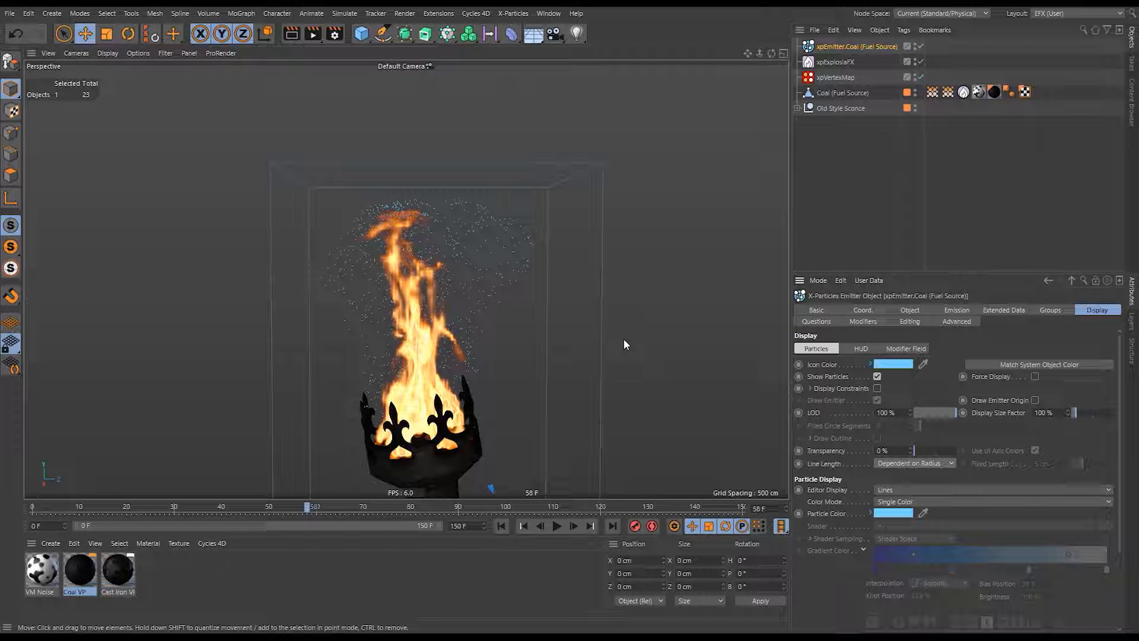
Switch the emitter's editor display to Pyramid, replay to frame 47 and inspect the particles' orientation close up.
click(895, 489)
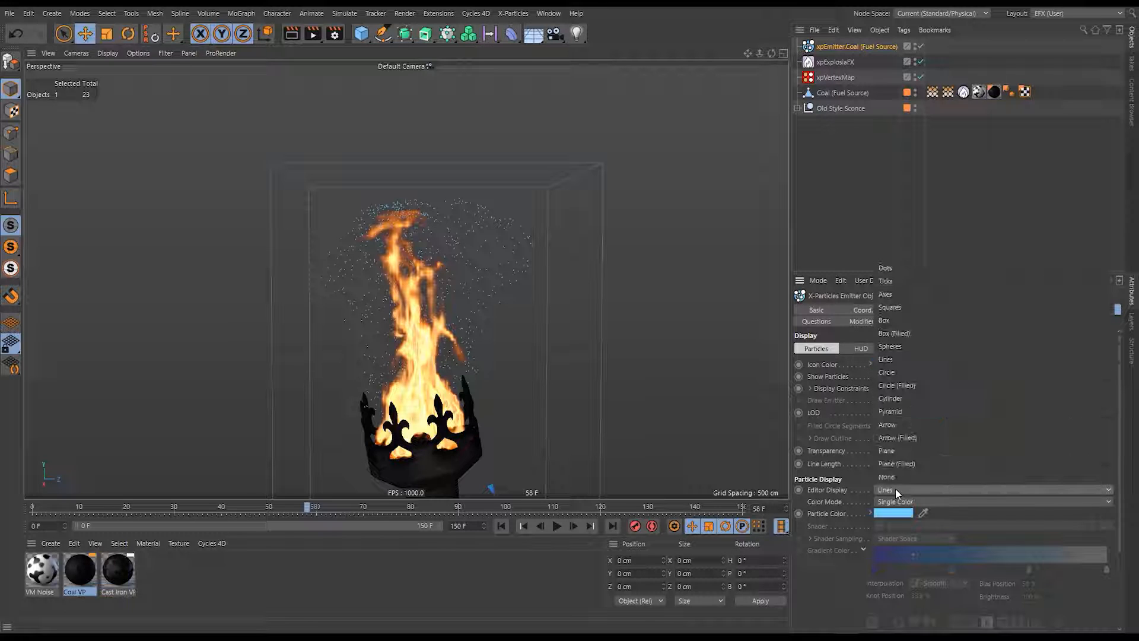
click(913, 410)
click(502, 526)
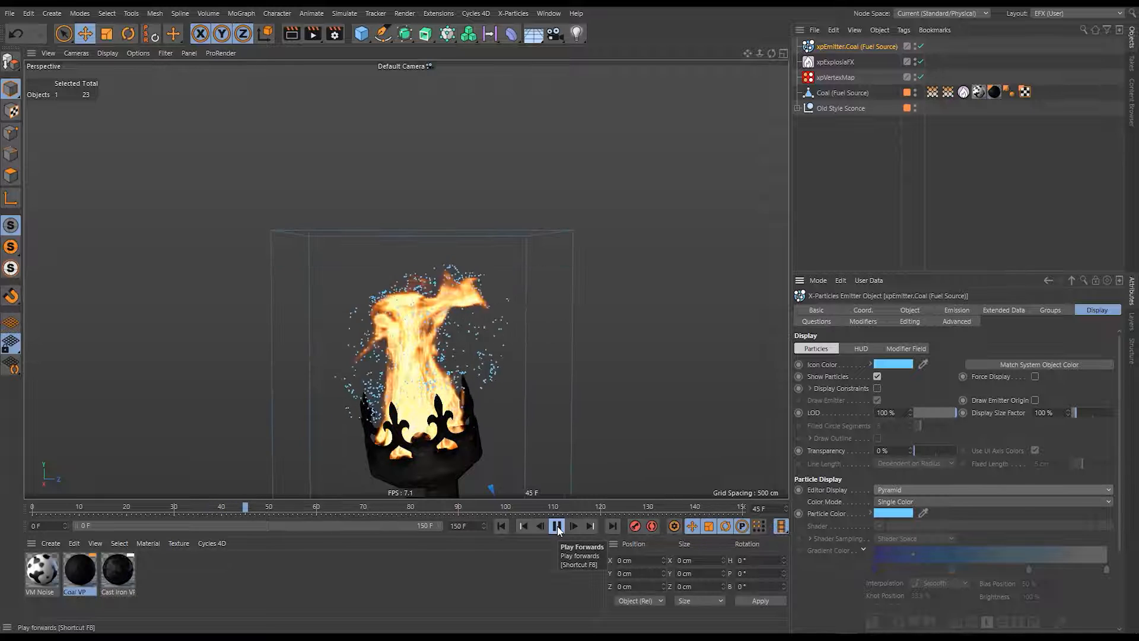
click(556, 527)
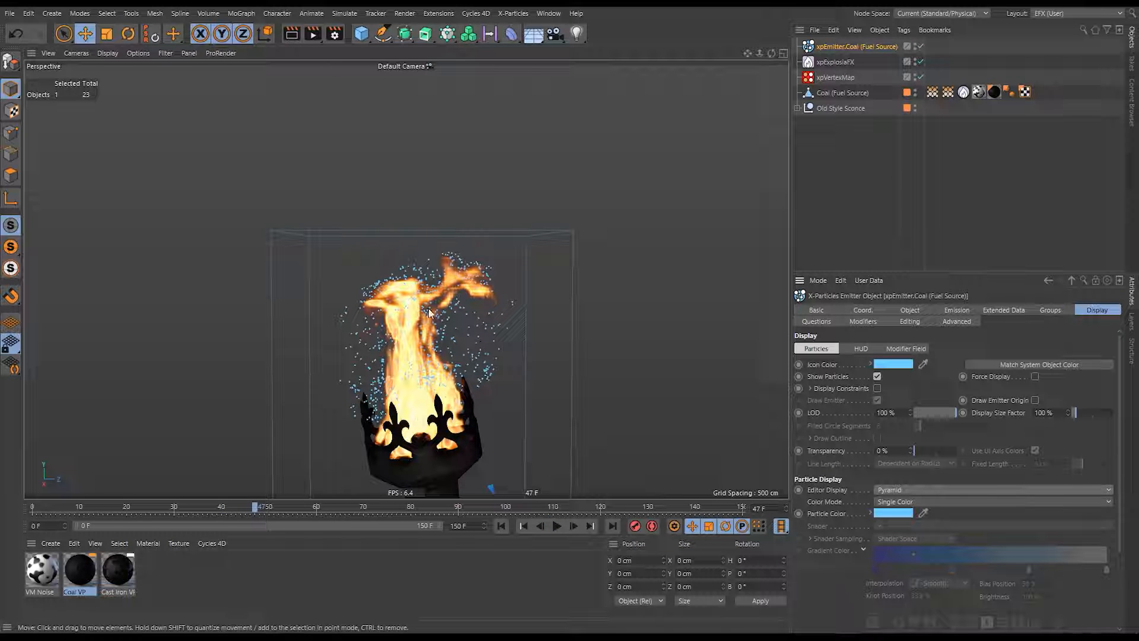
alt+right_drag(379, 277, 577, 280)
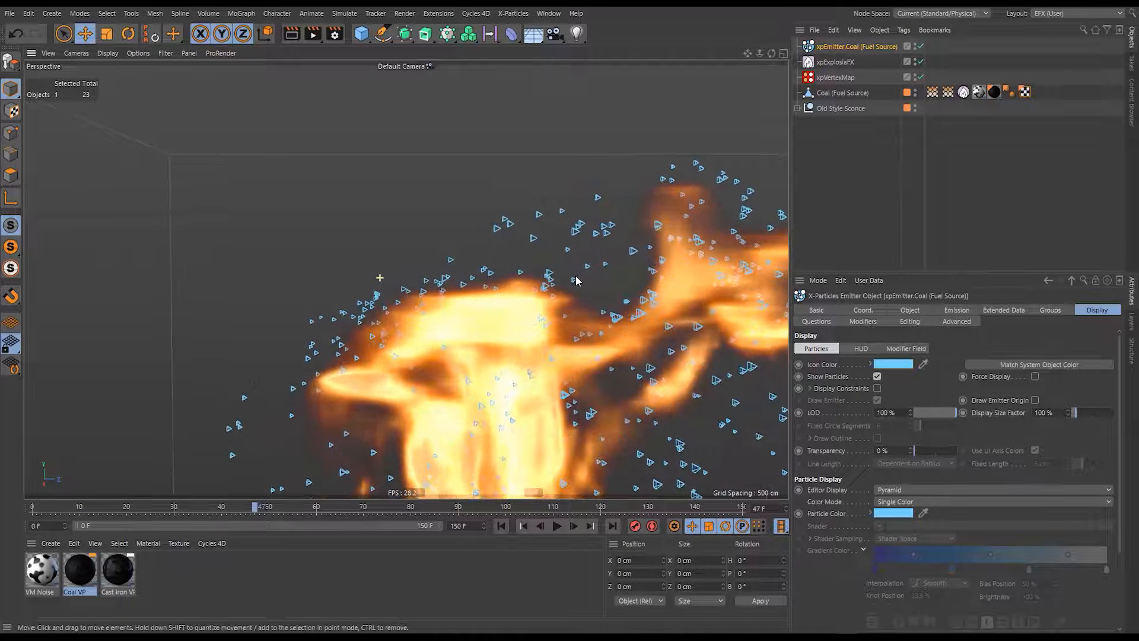
alt+middle_drag(577, 281, 406, 278)
alt+middle_drag(406, 279, 509, 275)
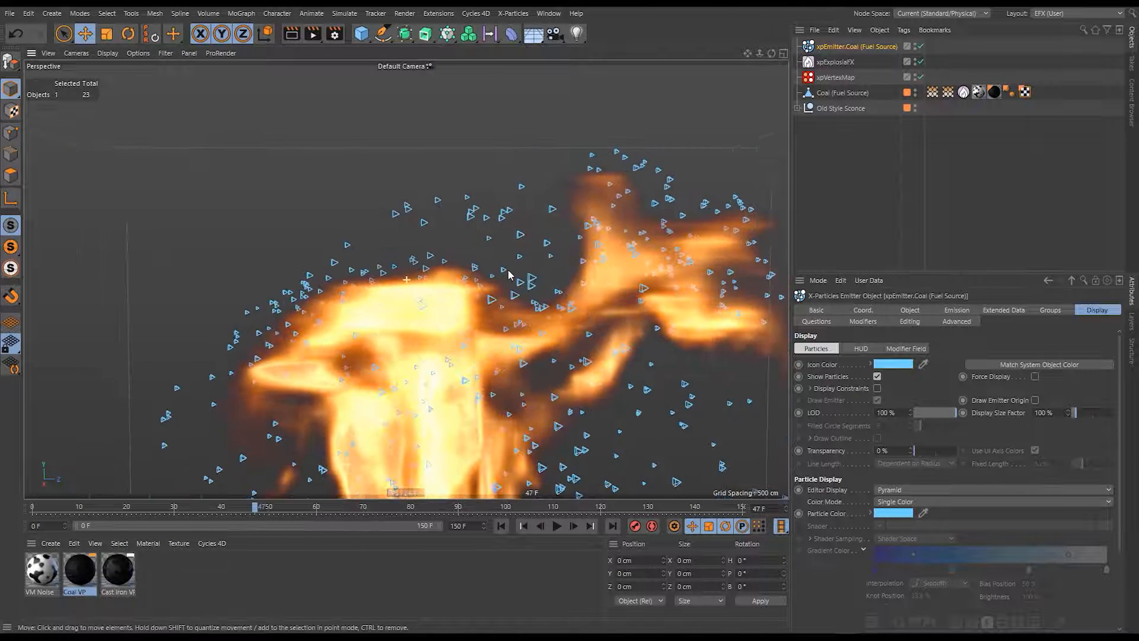
Enable Use Rotation in the coal emitter's extended data and set the rotation to Tangential.
click(998, 311)
click(878, 376)
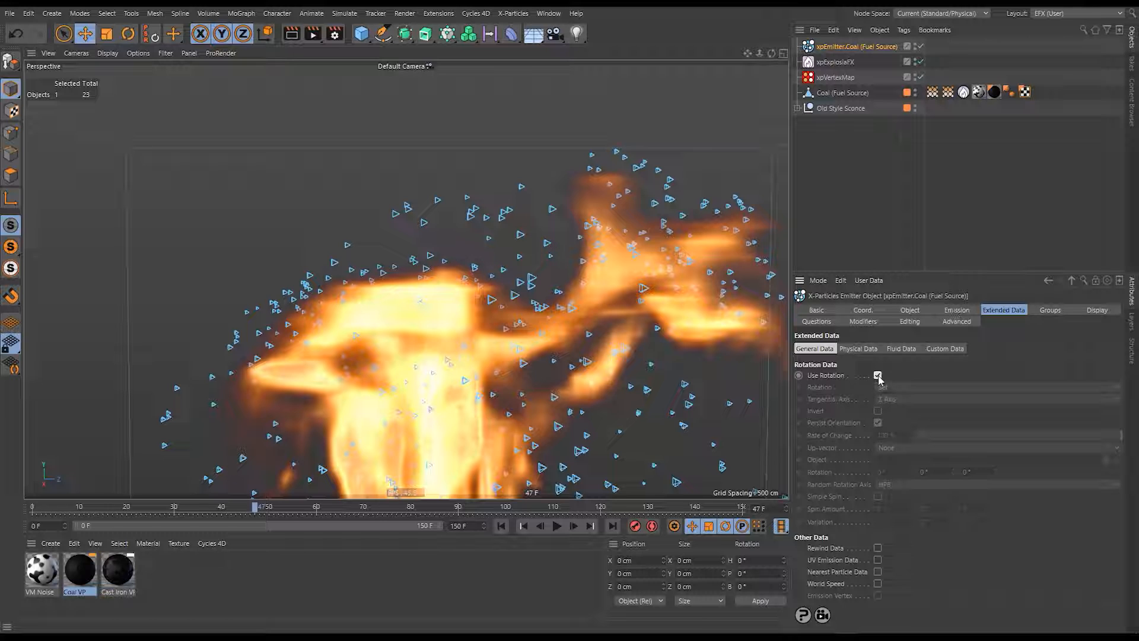
click(902, 387)
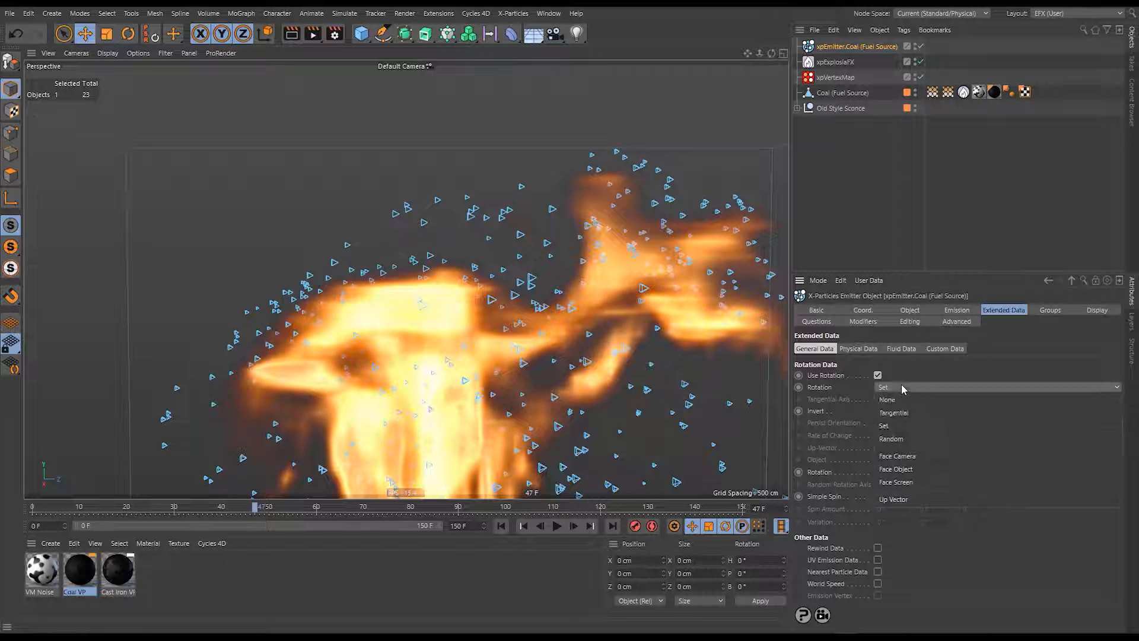
click(893, 414)
Replay the simulation from the start to frame 75 and check how the pyramid particles align with their motion.
click(557, 527)
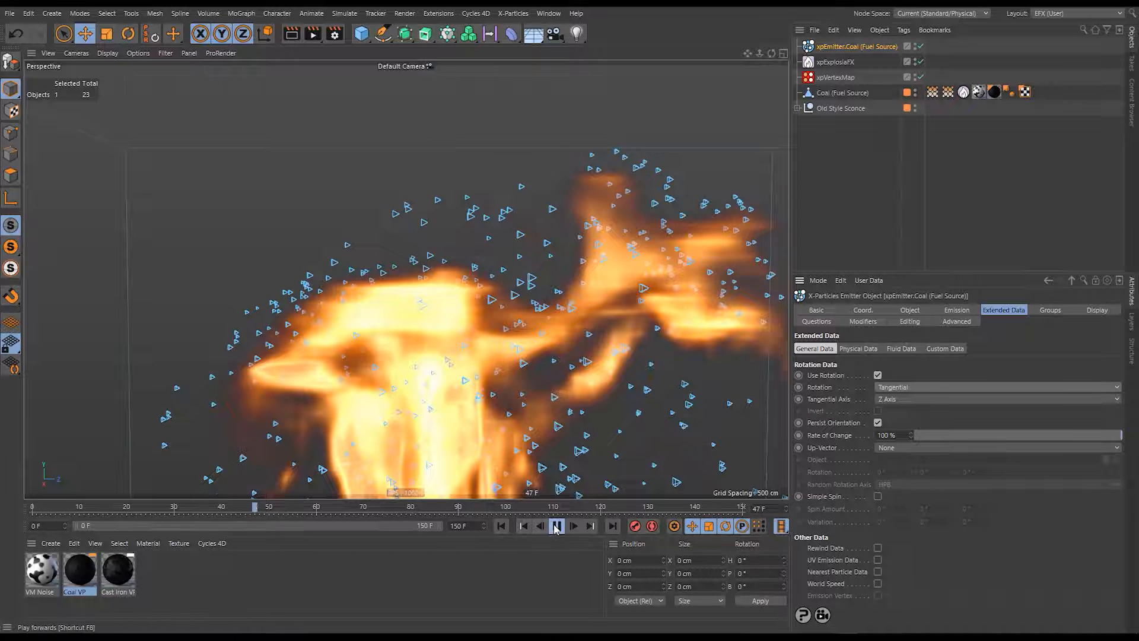
click(556, 527)
click(502, 527)
click(558, 527)
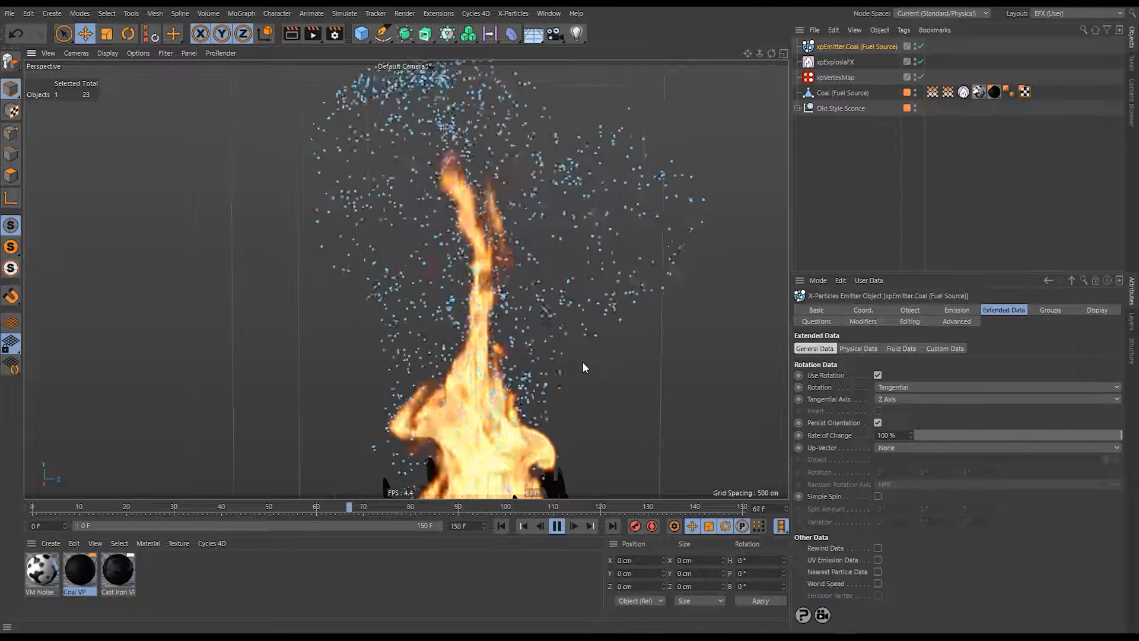
click(558, 526)
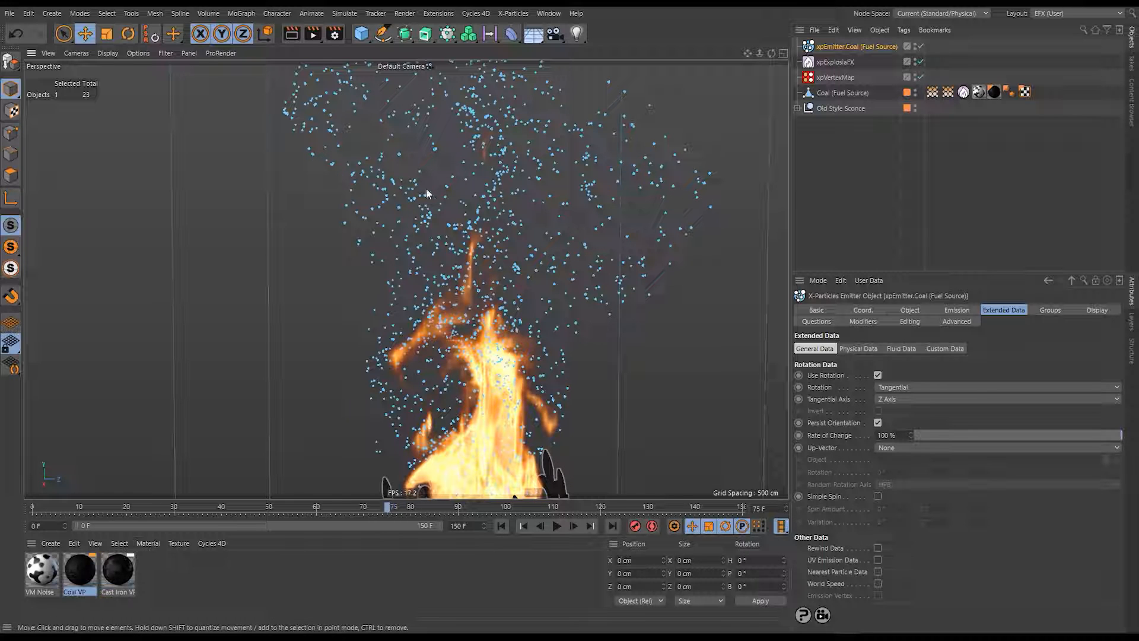
alt+right_drag(397, 205, 447, 307)
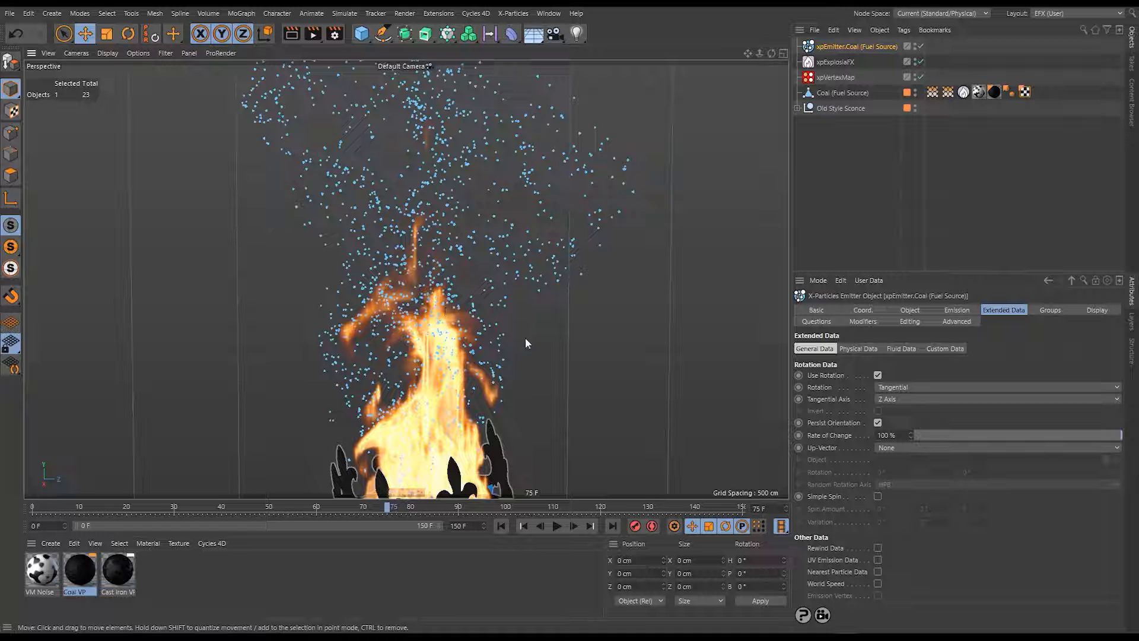
Turn off Uniform Scale in the coal emitter's emission settings and set the particles' third scale value to 3.
click(951, 311)
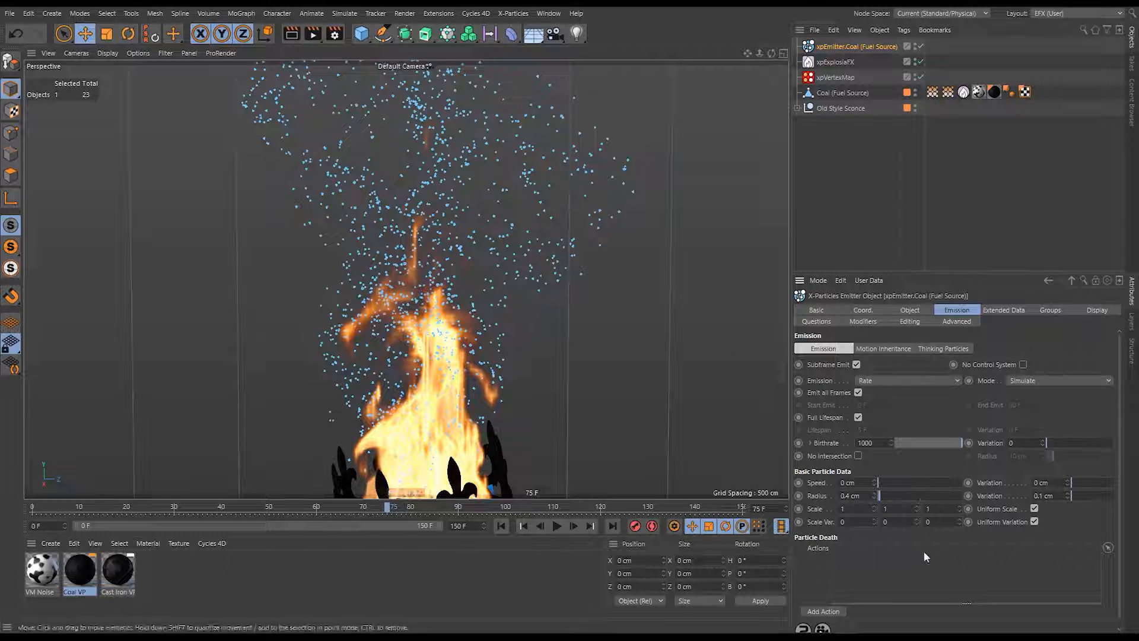
click(1034, 508)
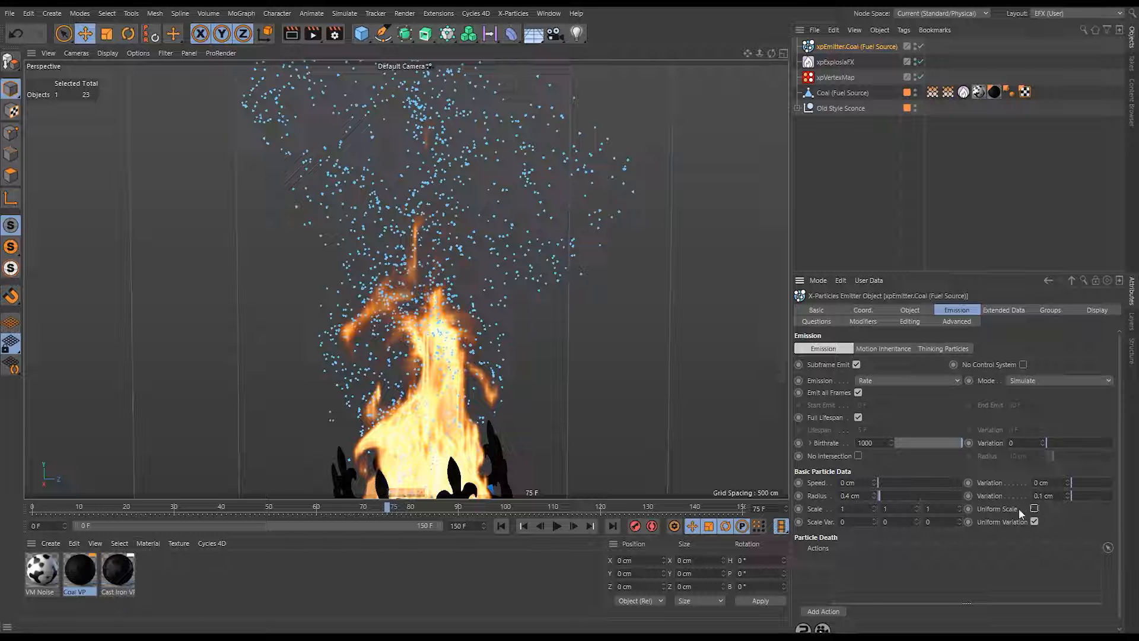
drag(959, 509, 959, 458)
Replay the simulation from the start to frame 75 and inspect the elongated particles above the torch.
click(502, 526)
click(557, 527)
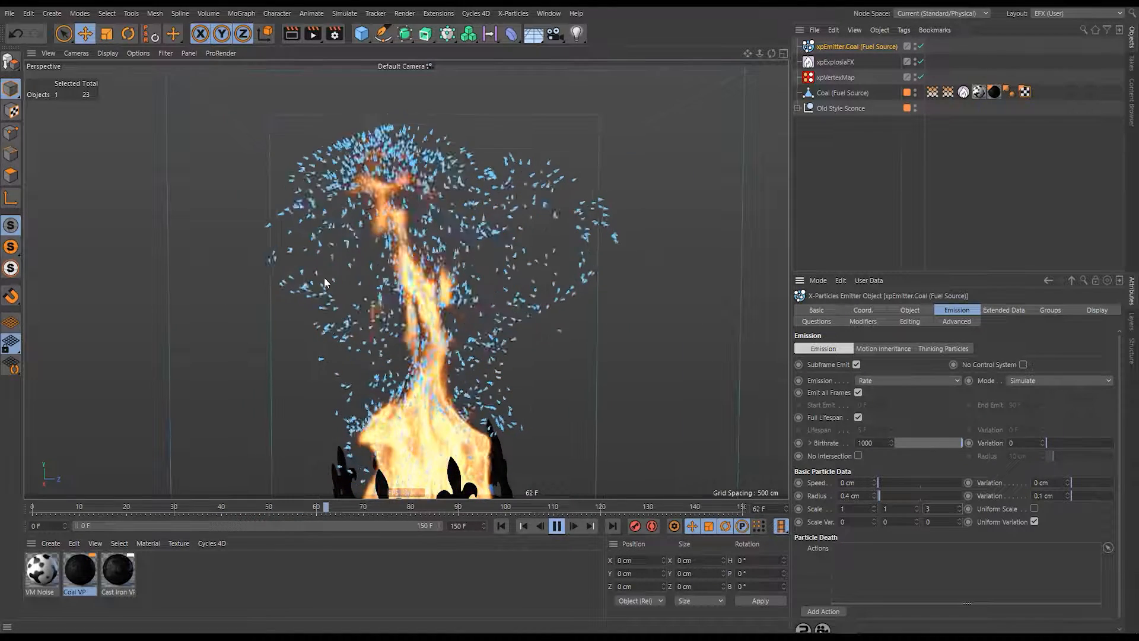
click(556, 526)
scroll(428, 352, down, 3)
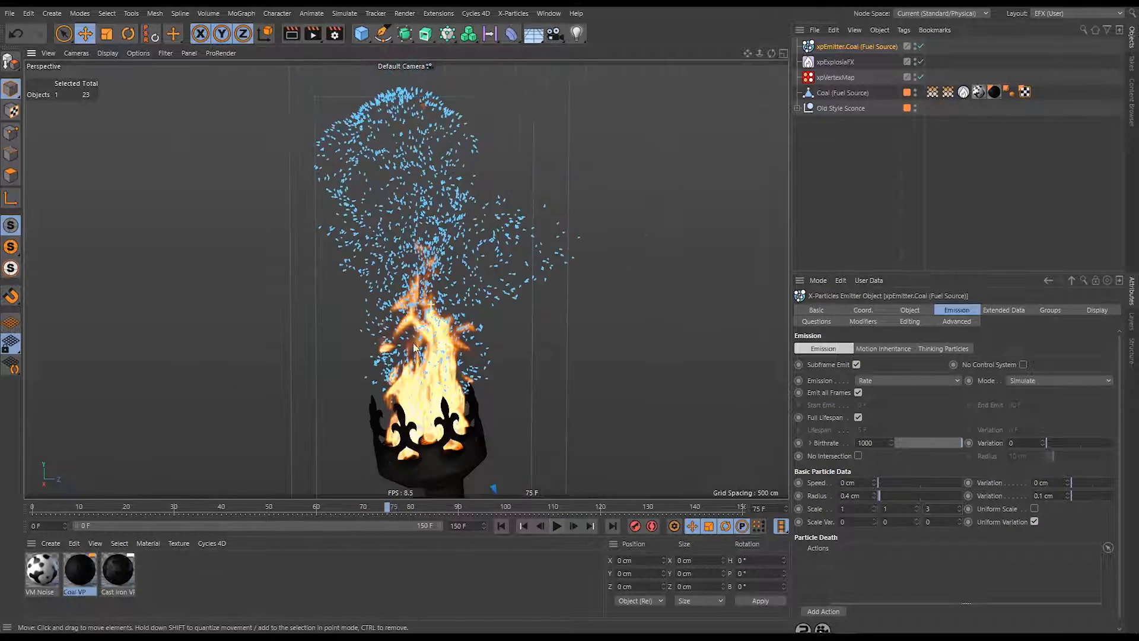
alt+drag(428, 349, 448, 364)
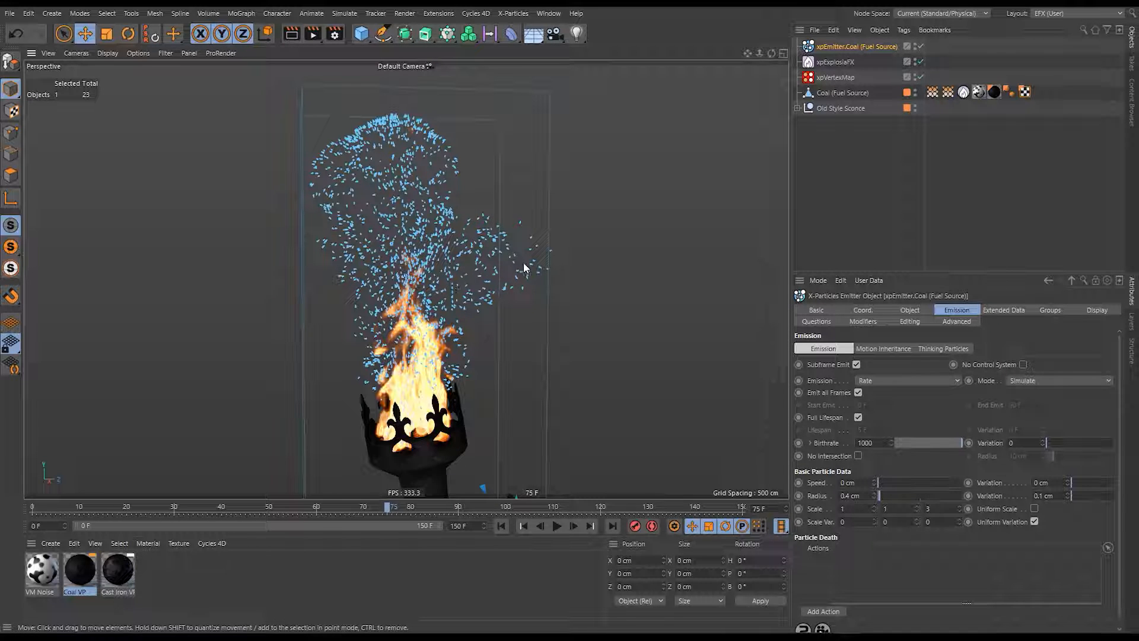
Switch the coal emitter's particle color mode to Gradient (Parameter).
click(1102, 311)
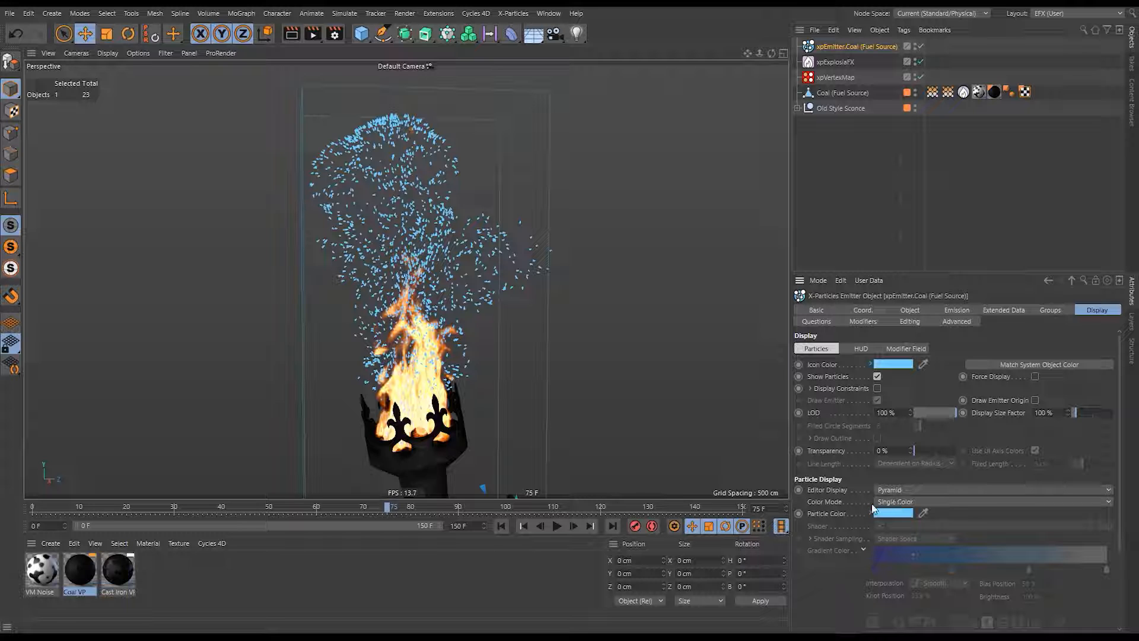
click(951, 502)
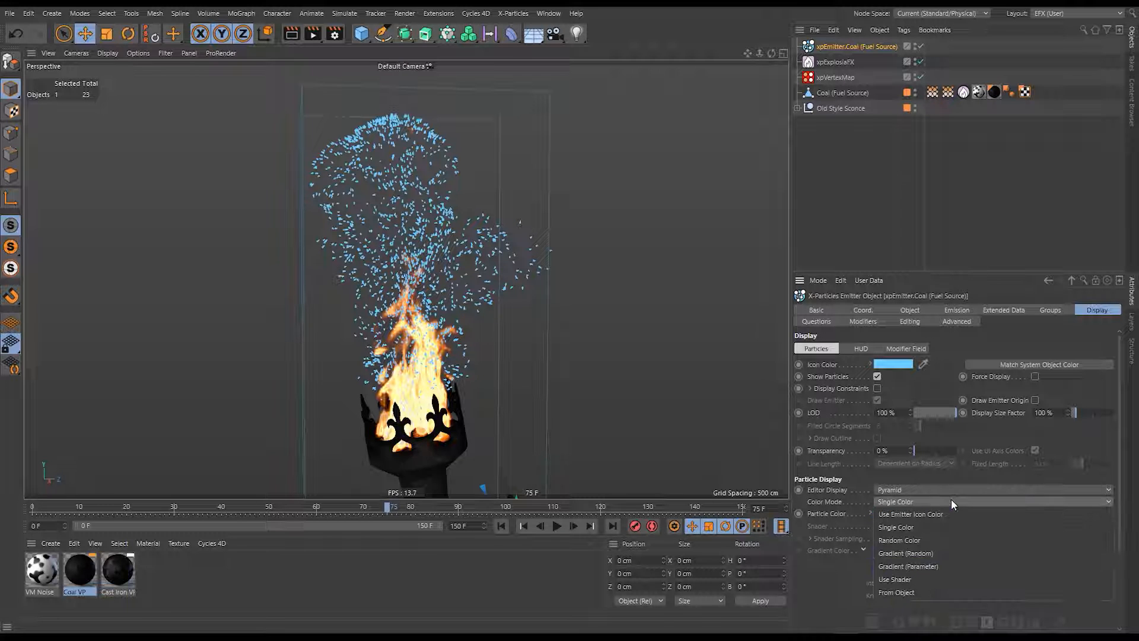
click(933, 566)
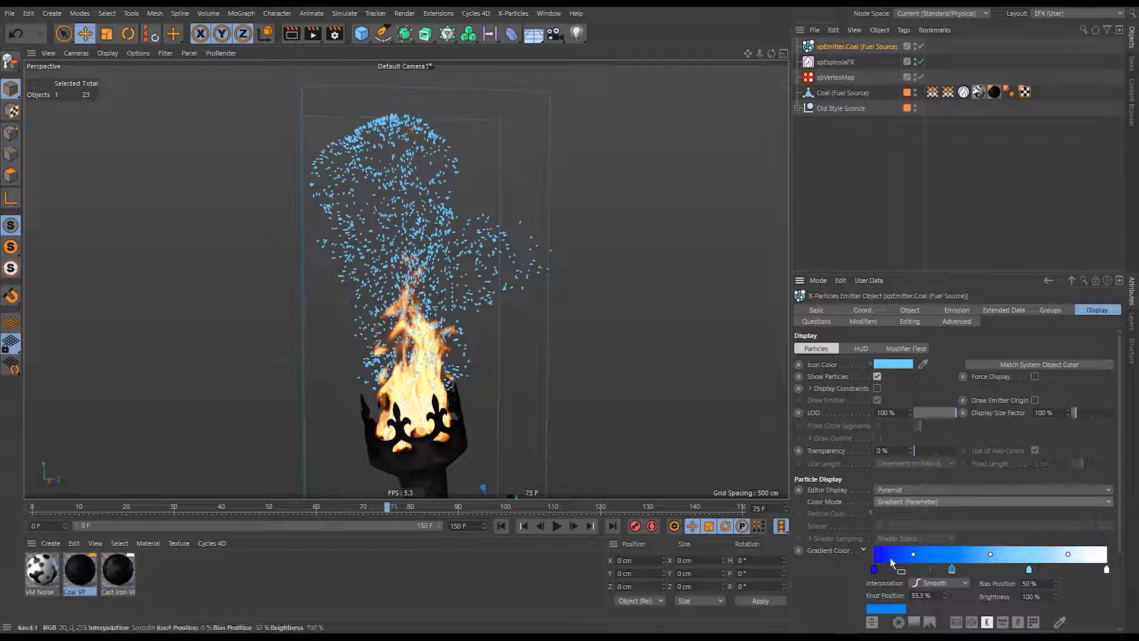
Remove the gradient's light-blue knot, move the remaining middle knot to about 51% and color it red-orange at 1884 K.
scroll(818, 579, down, 1)
scroll(819, 579, down, 3)
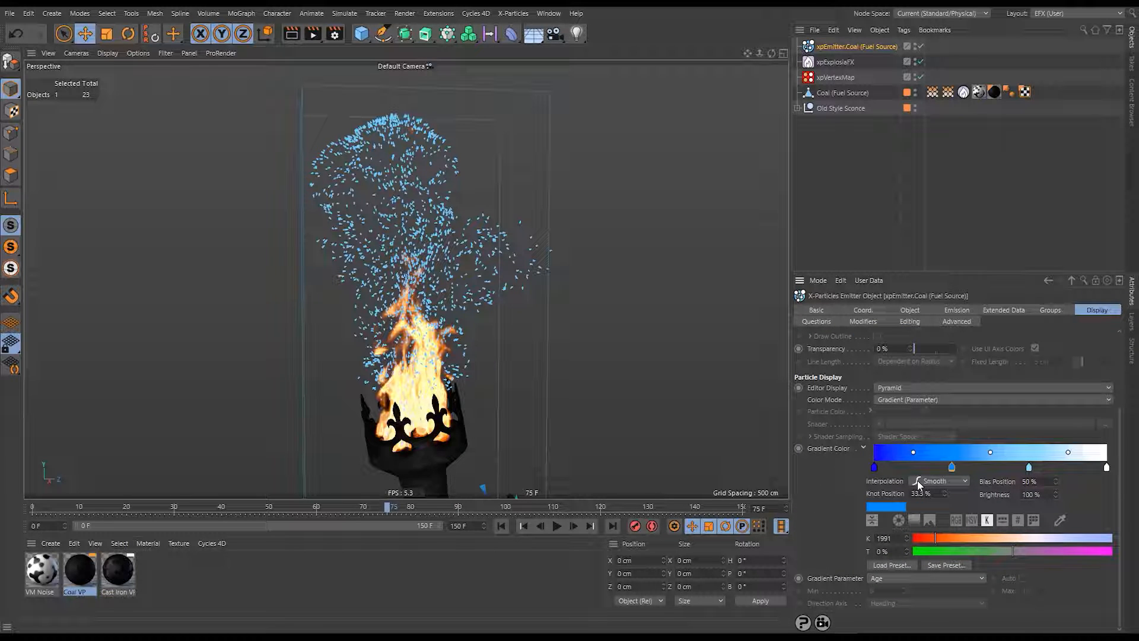
drag(1029, 468, 1028, 545)
drag(953, 469, 993, 470)
drag(937, 538, 934, 537)
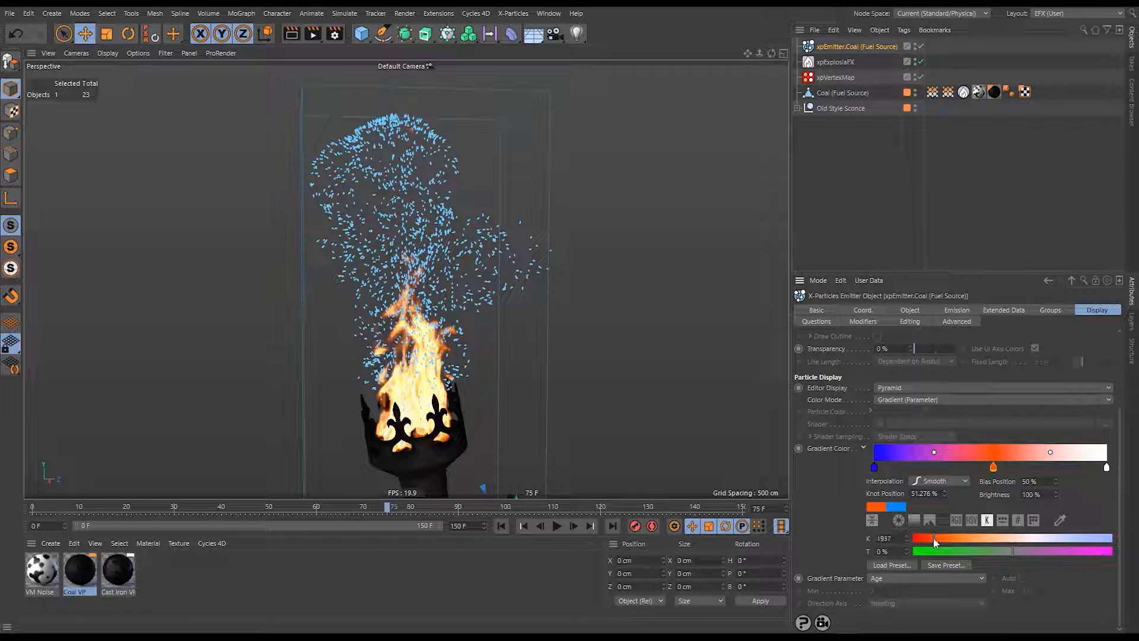
Recolor the gradient's blue start knot to black using HSV values of 0.
click(874, 467)
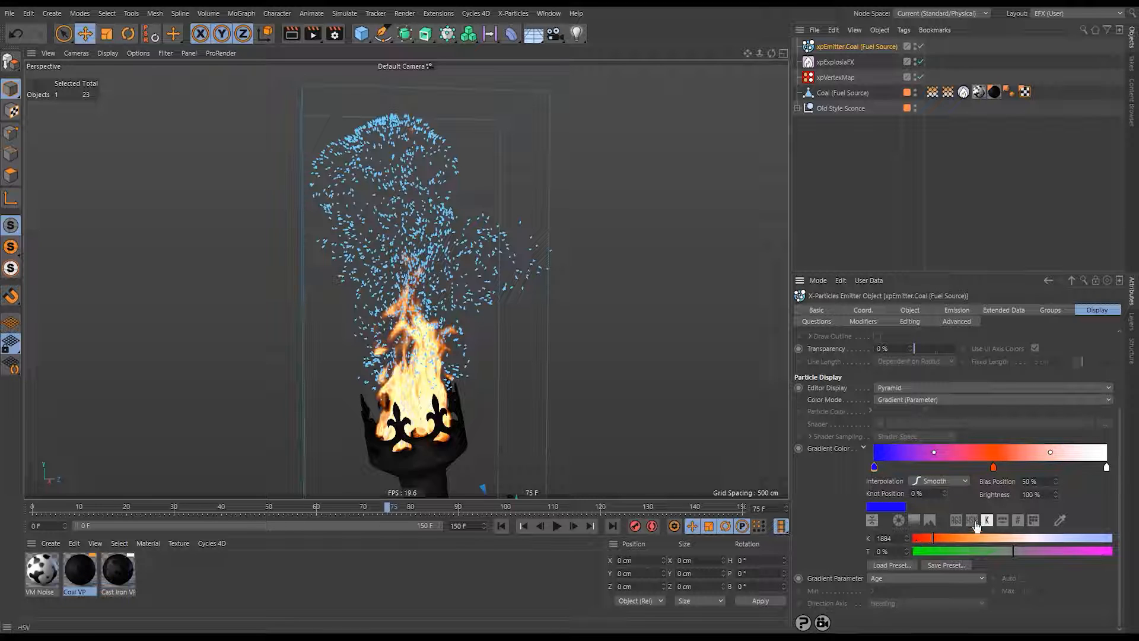
drag(932, 551, 913, 544)
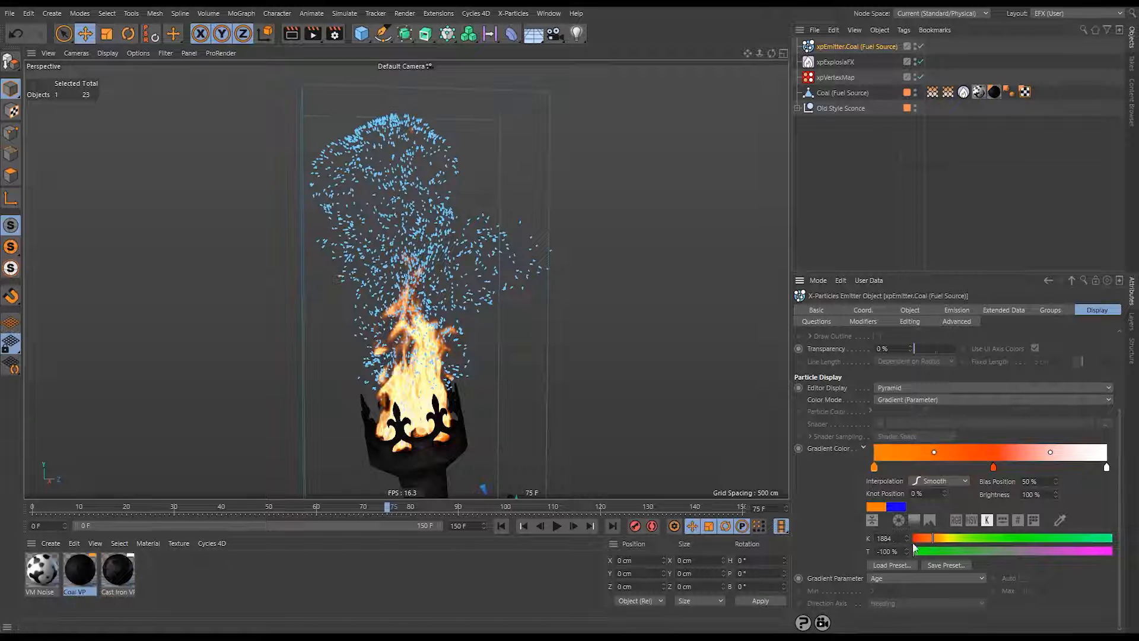
click(914, 539)
click(972, 520)
click(914, 551)
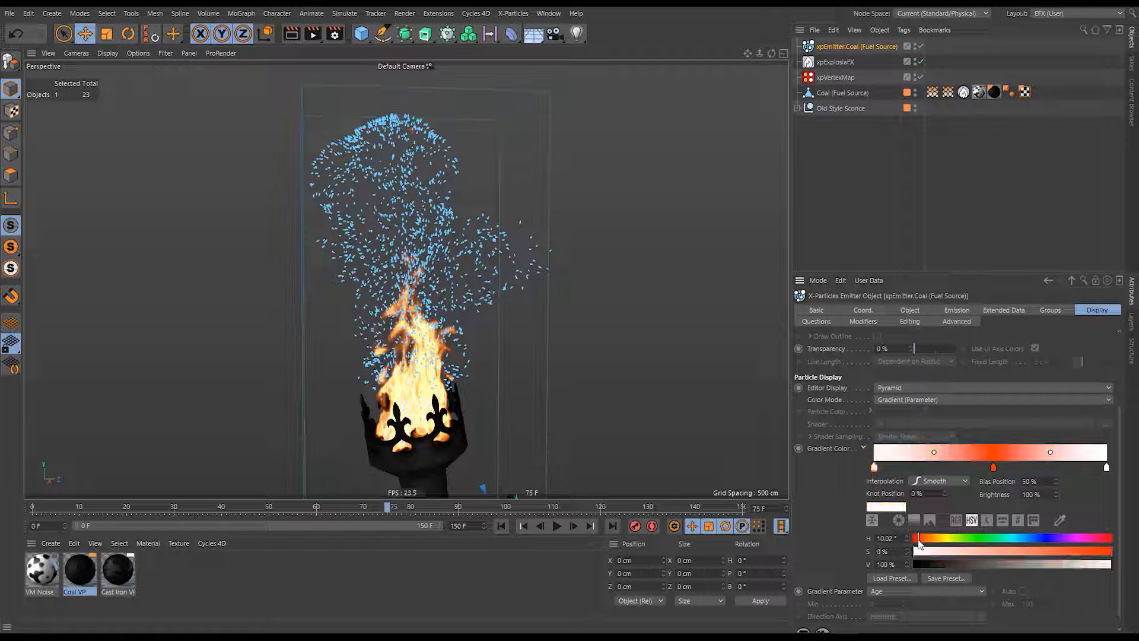
drag(933, 564, 914, 565)
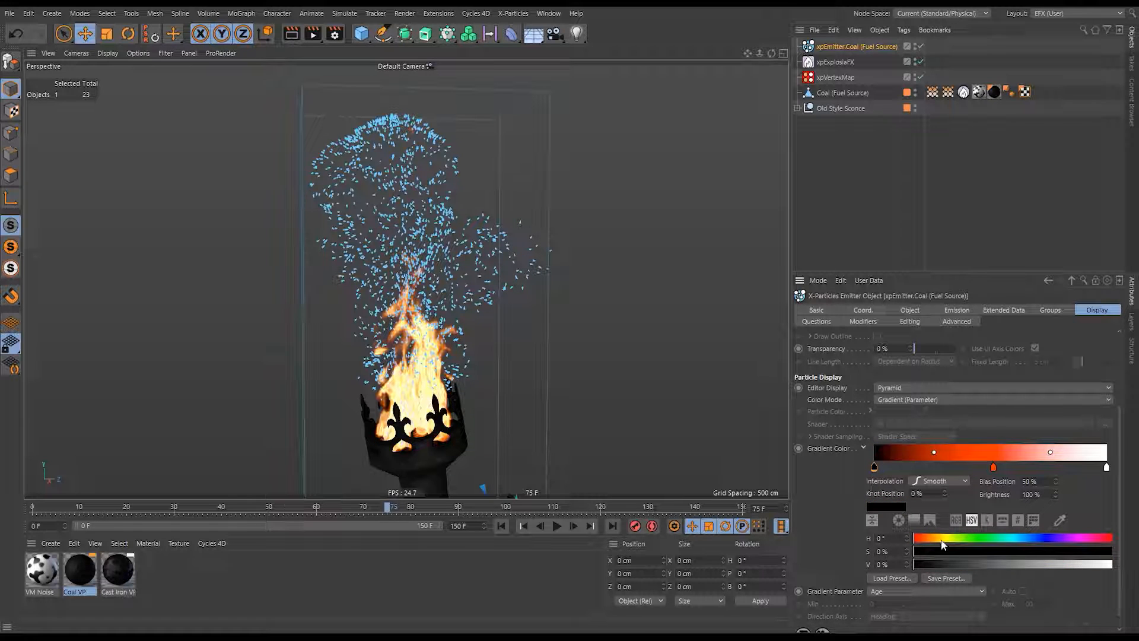
Color the gradient's end knot orange at 3866 K and set its brightness to 150%.
click(1106, 466)
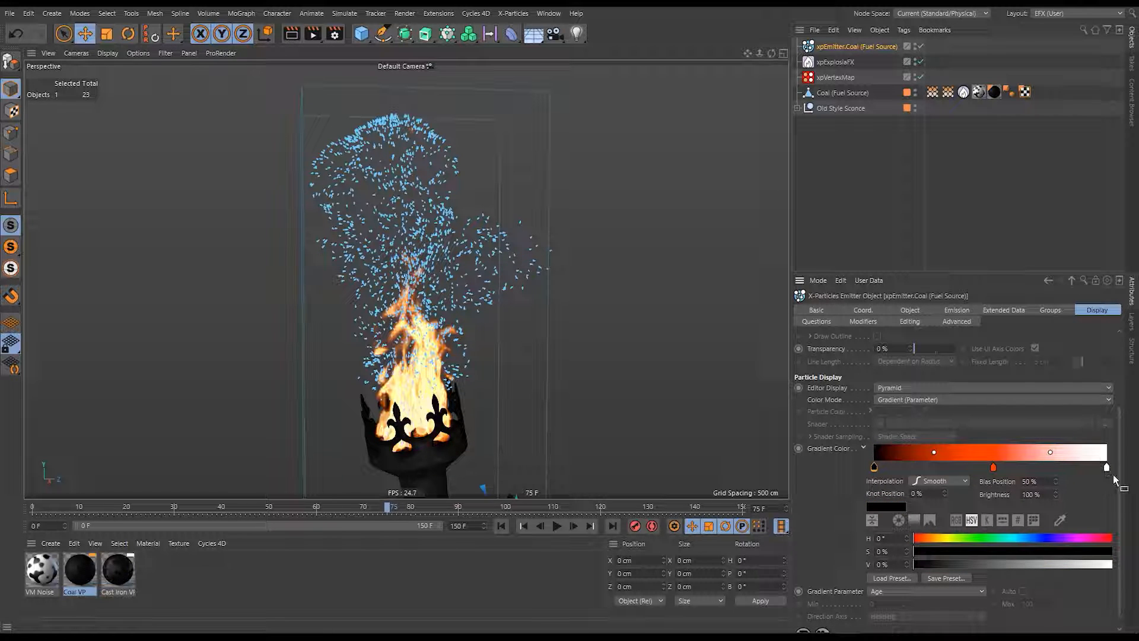
click(986, 521)
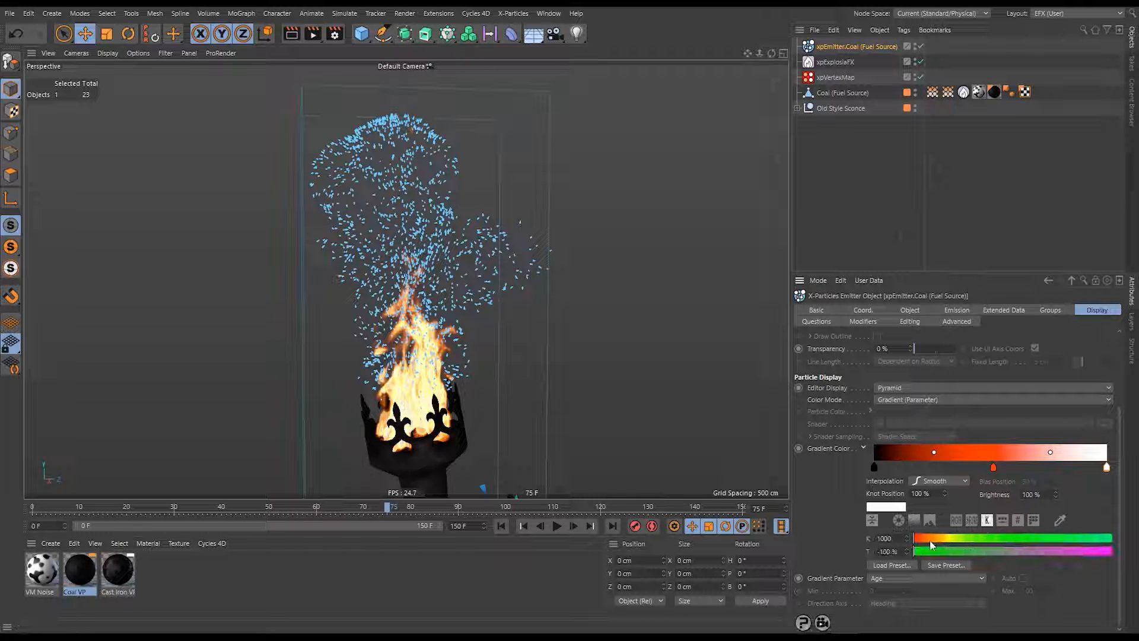
drag(934, 540, 976, 539)
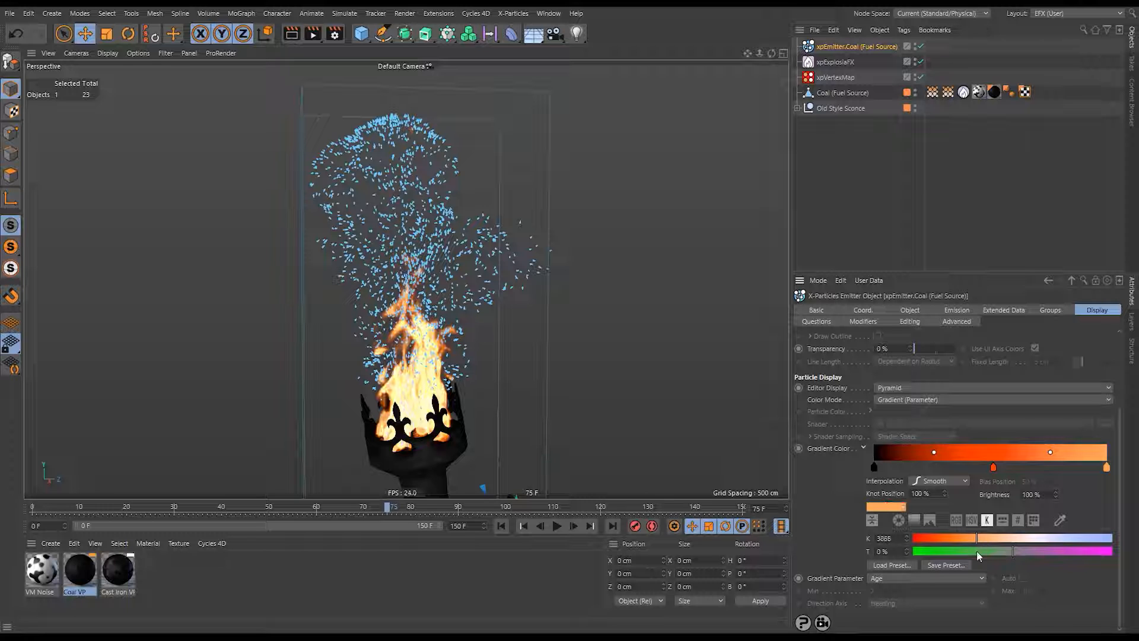
double_click(1040, 494)
text(150)
key(Return)
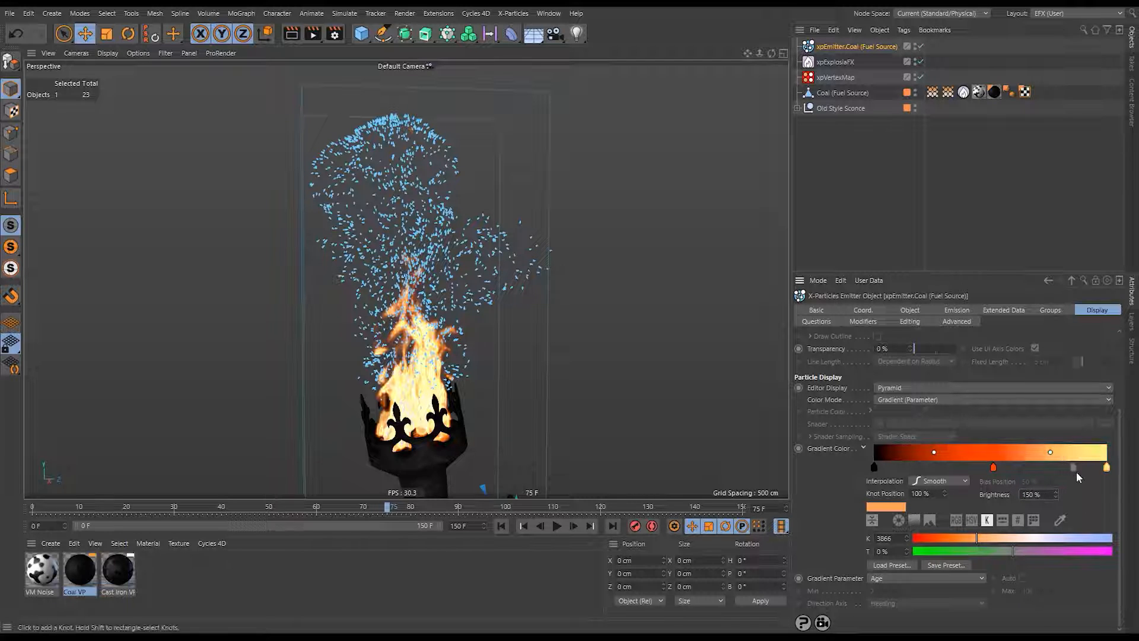
Set the brightness of the gradient's middle knot to 150% and of its end knot to 175%.
click(993, 467)
double_click(1039, 495)
text(150)
key(Return)
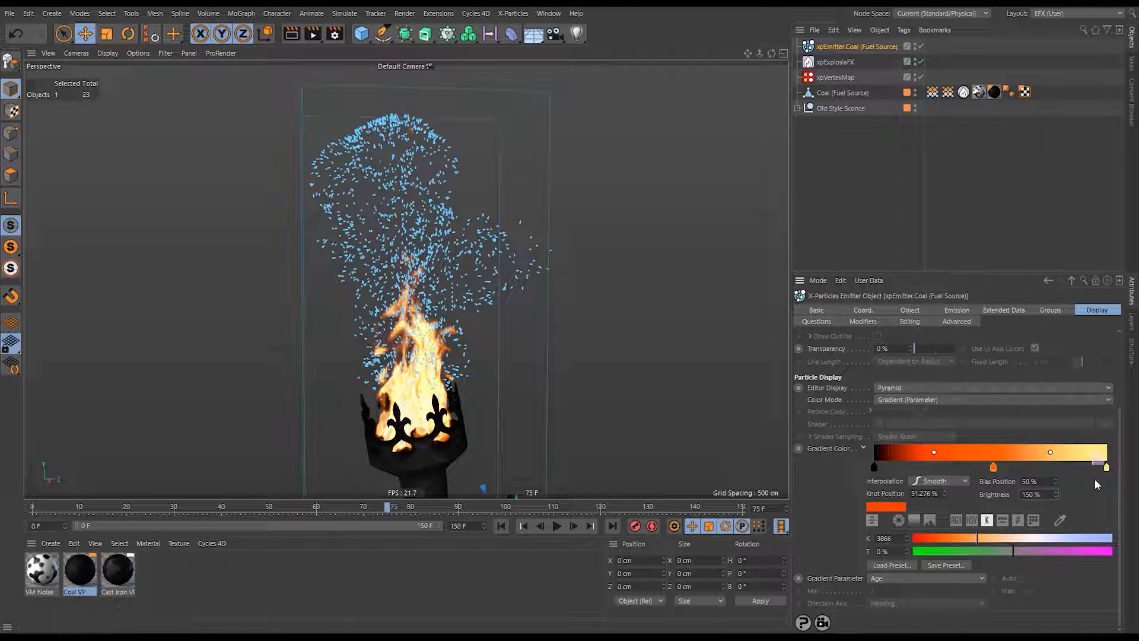
click(1104, 466)
text(175)
key(Return)
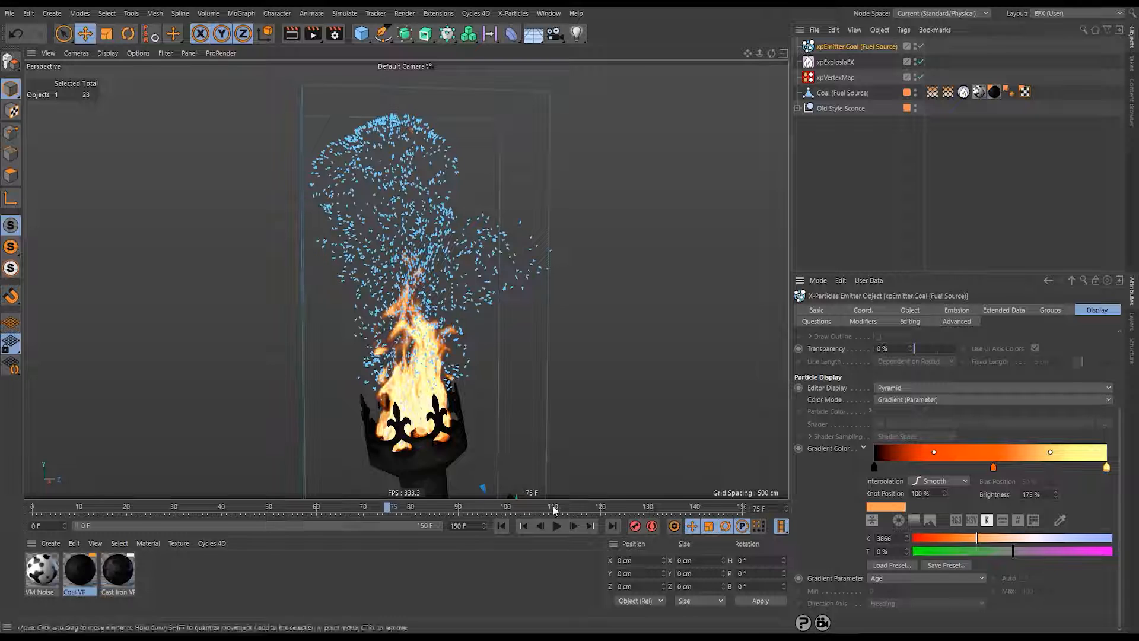
Replay the simulation from the start to frame 67 and check the particle colors driven by age.
click(501, 526)
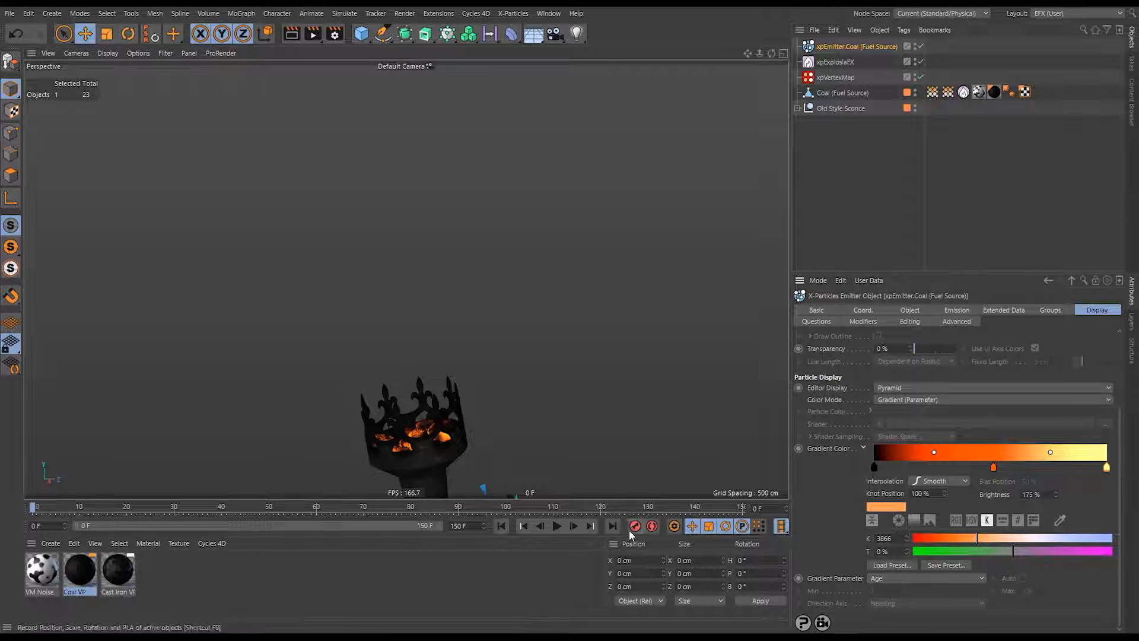
click(558, 527)
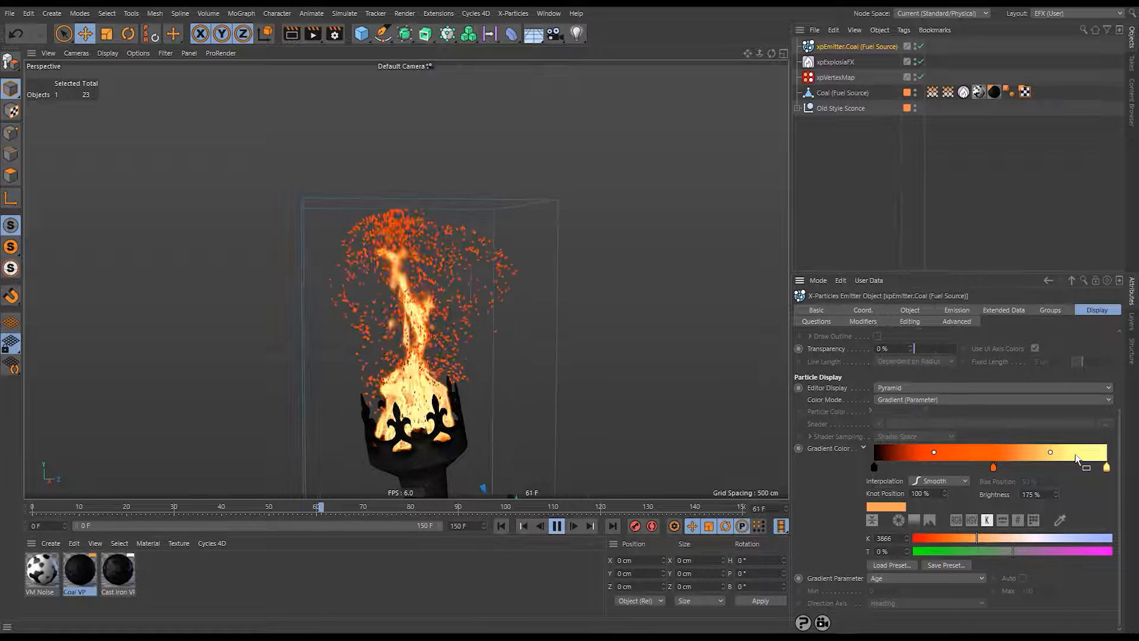
click(556, 526)
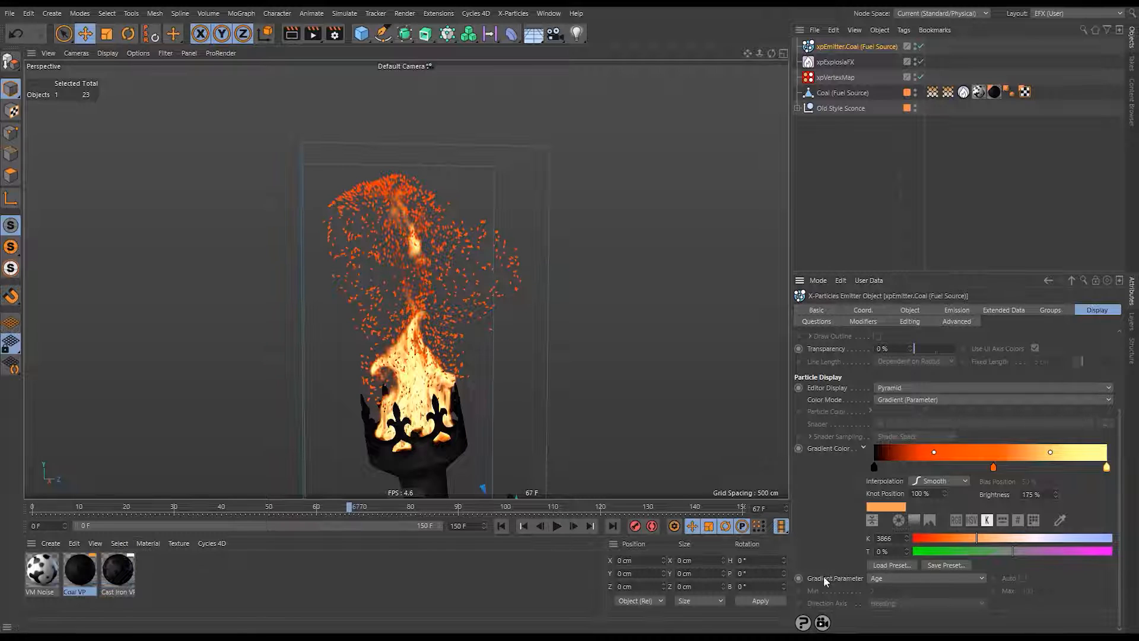
Set the gradient parameter to Temperature with a maximum of 1 and replay the simulation from the start to frame 150.
click(886, 578)
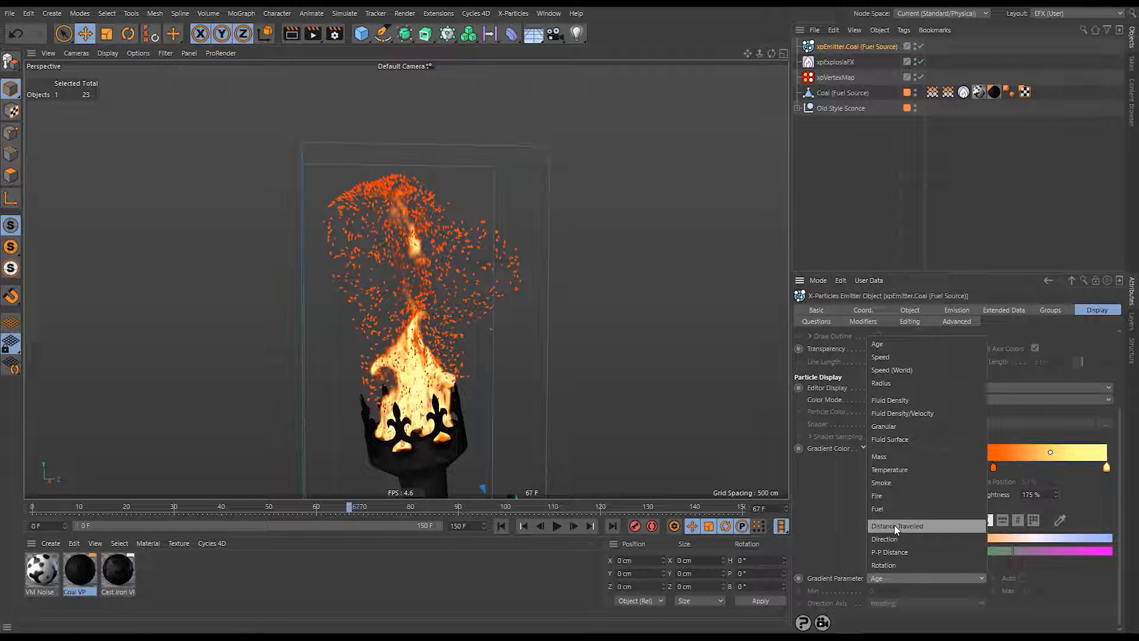
click(903, 471)
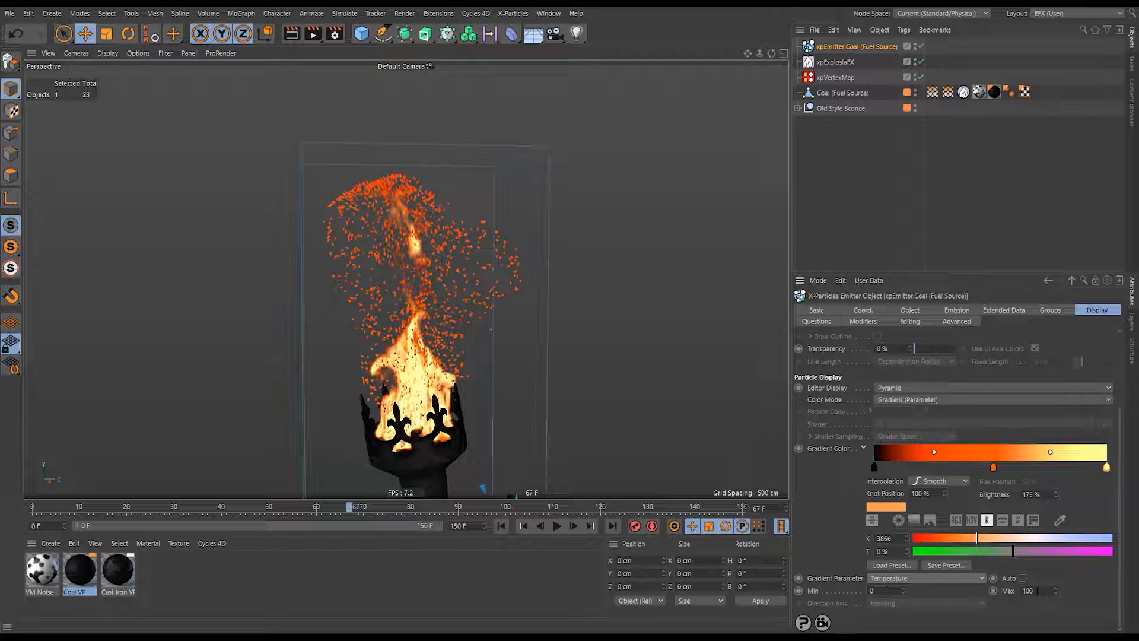
click(1036, 591)
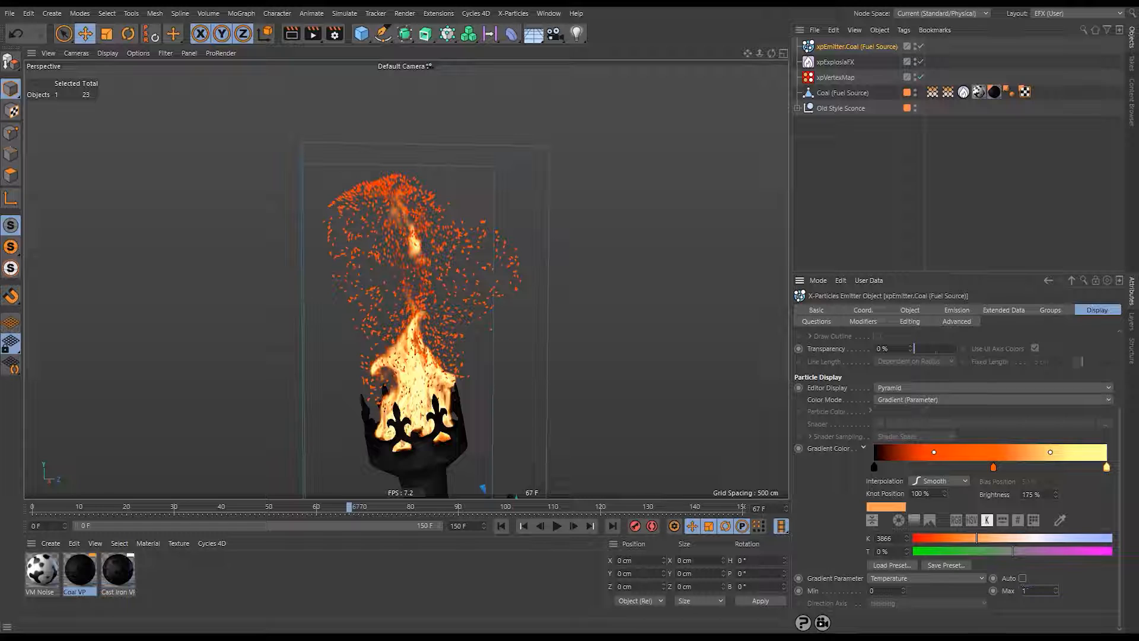
click(502, 526)
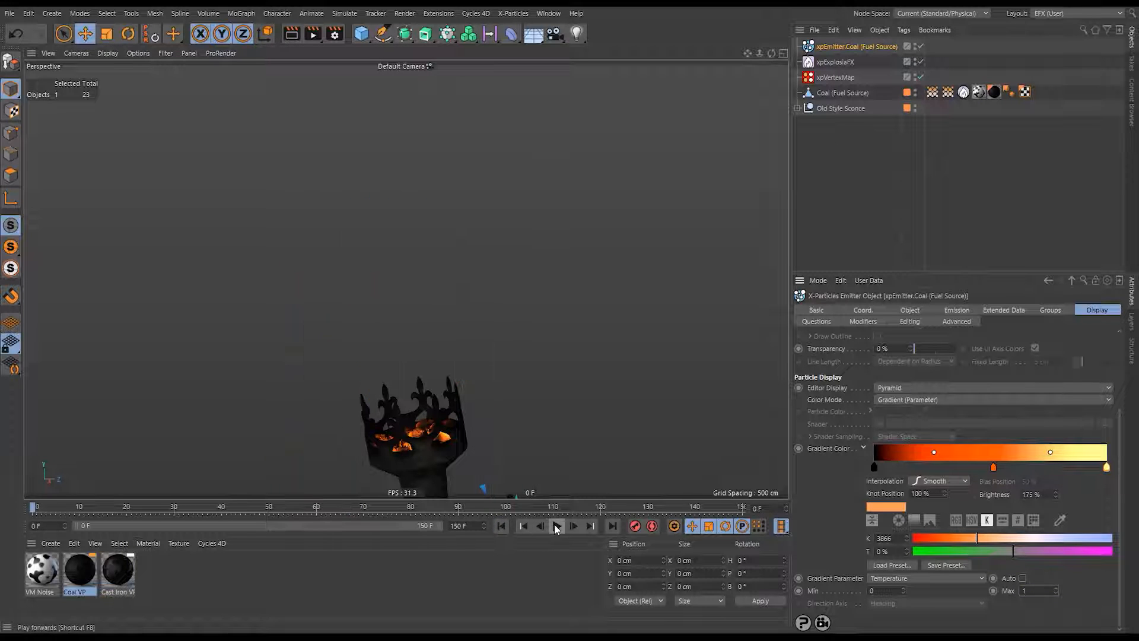
click(556, 526)
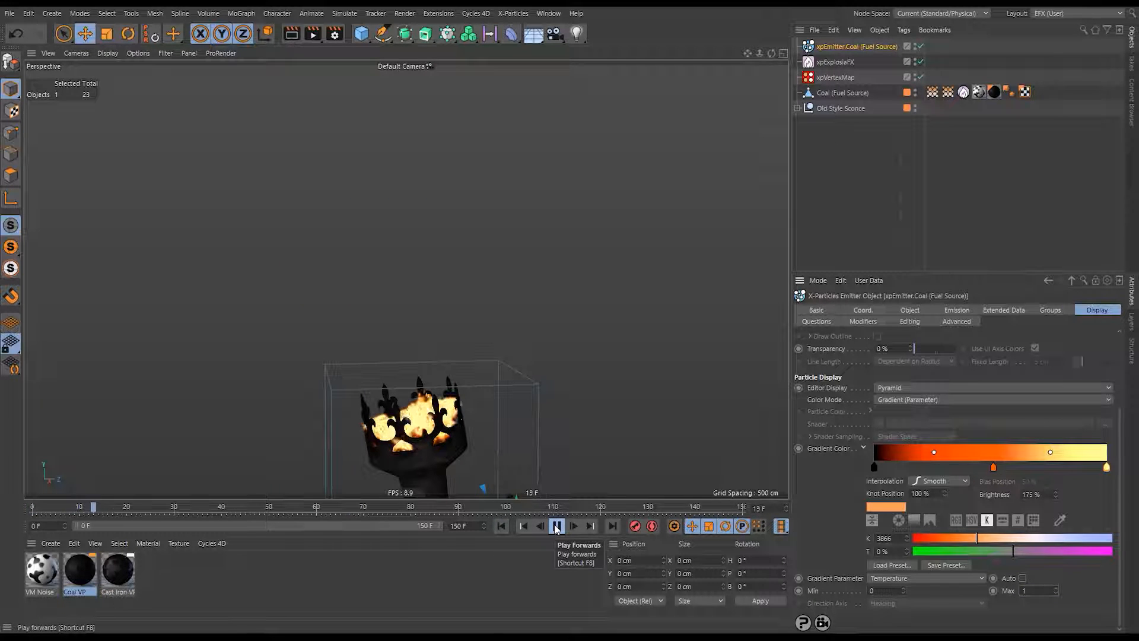
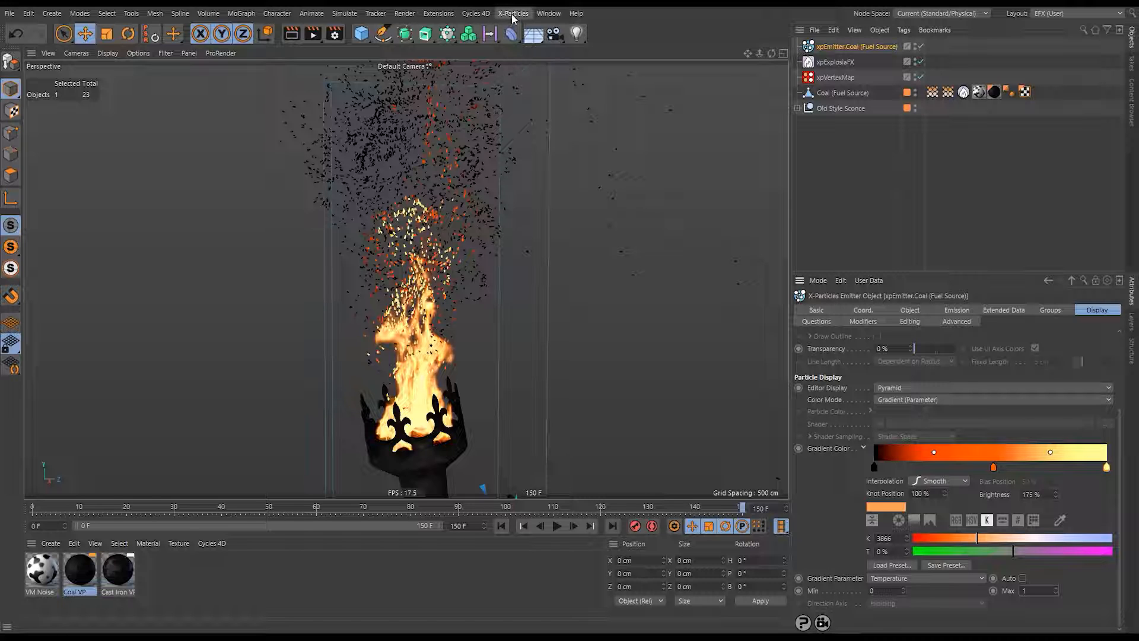
Sort the scene's X-Particles objects into an xpSystem with xpSystemSort and expand its Utilities and Dynamics folders.
click(514, 14)
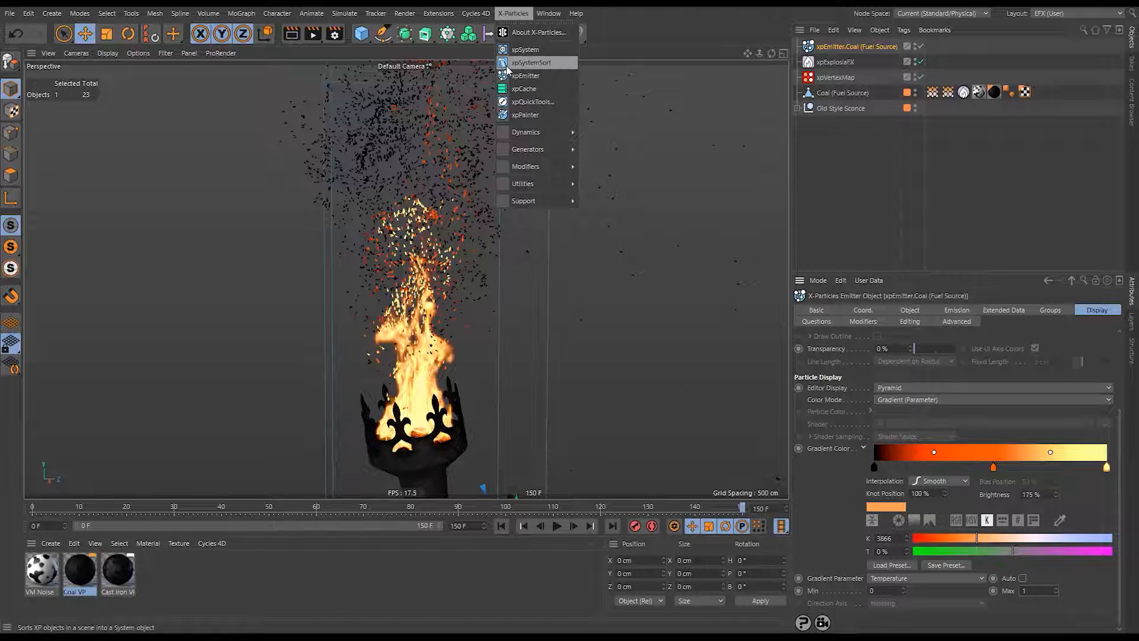
click(558, 63)
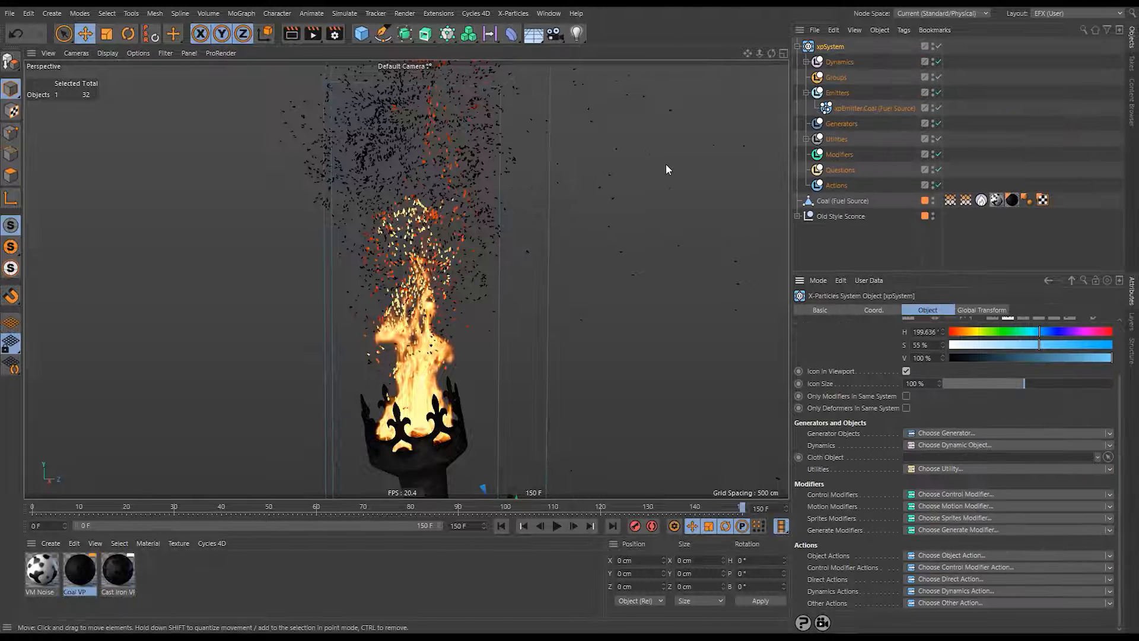
click(806, 138)
click(805, 62)
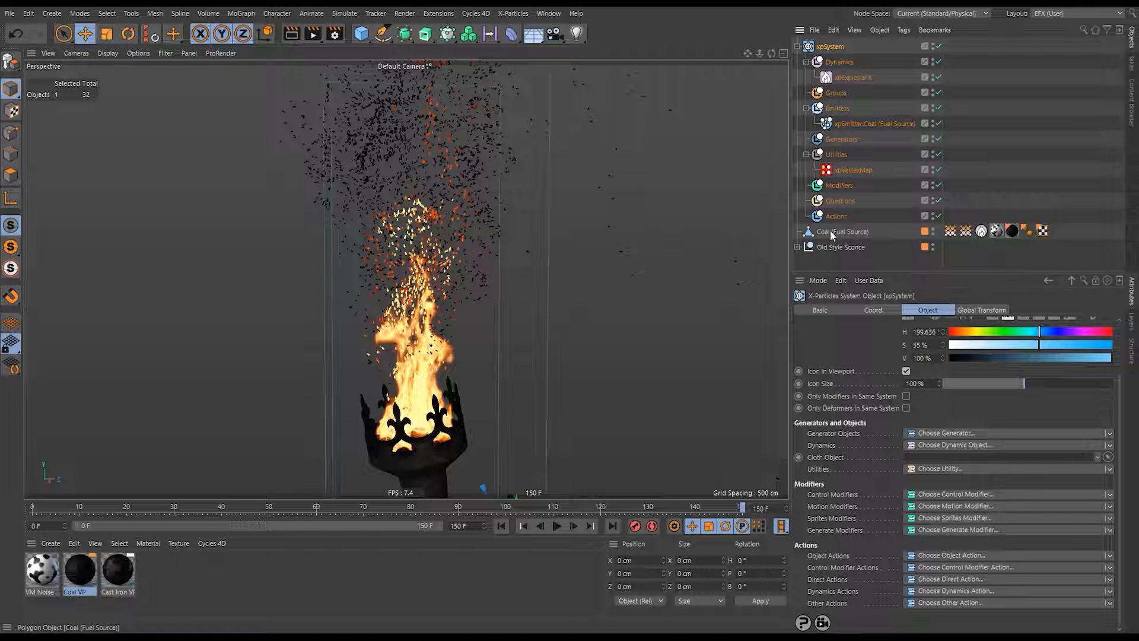
Move the Coal (Fuel Source) object into the system's Utilities folder and place xpVertexMap above it.
drag(845, 230, 854, 166)
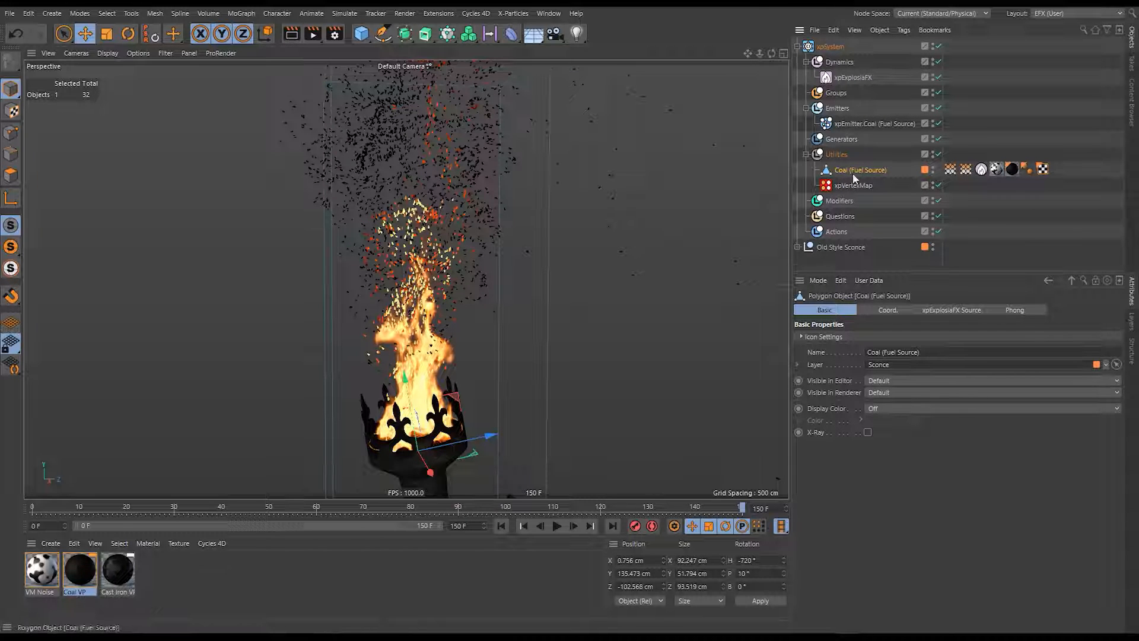
drag(852, 185, 852, 166)
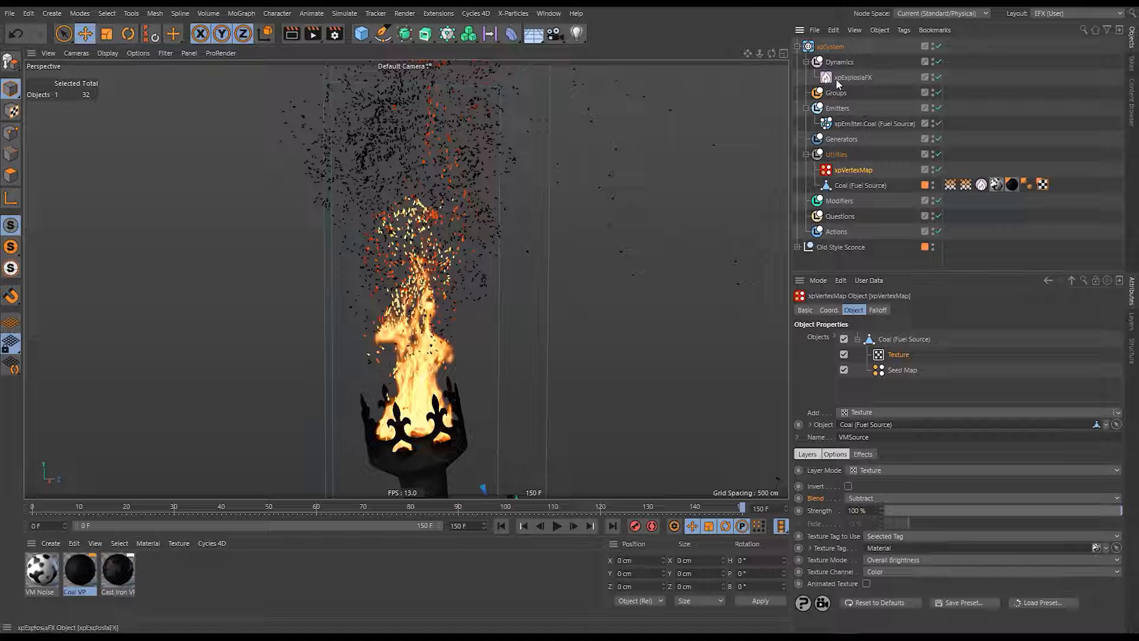
Add an xpScale modifier to the system's Modifiers folder with a radius change of -0.05 cm and 10% variation.
click(831, 202)
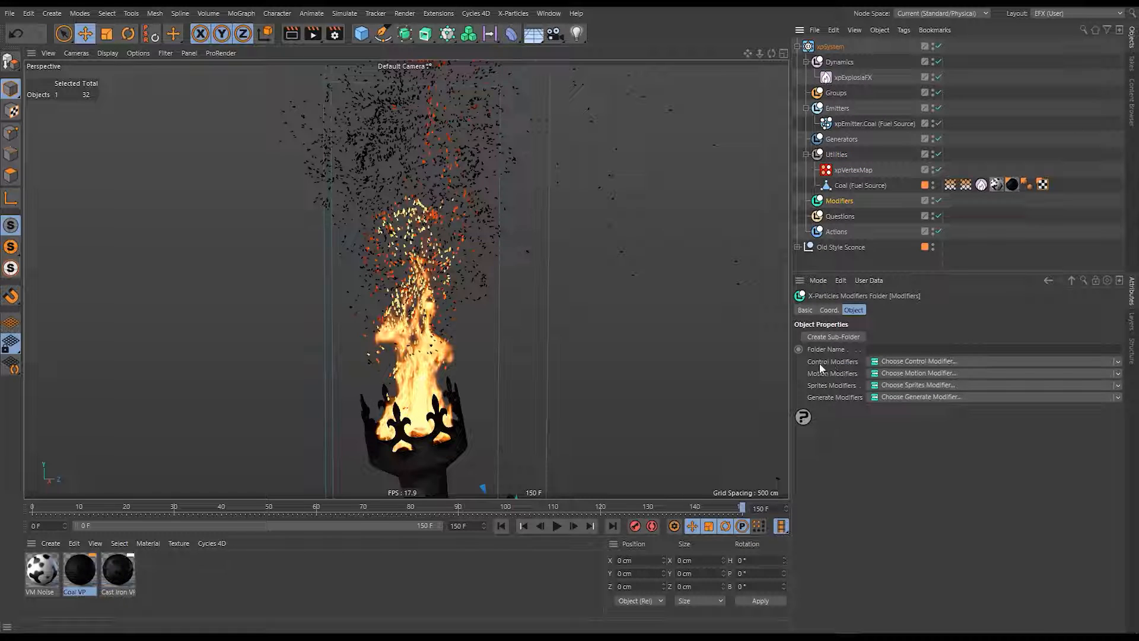
click(989, 361)
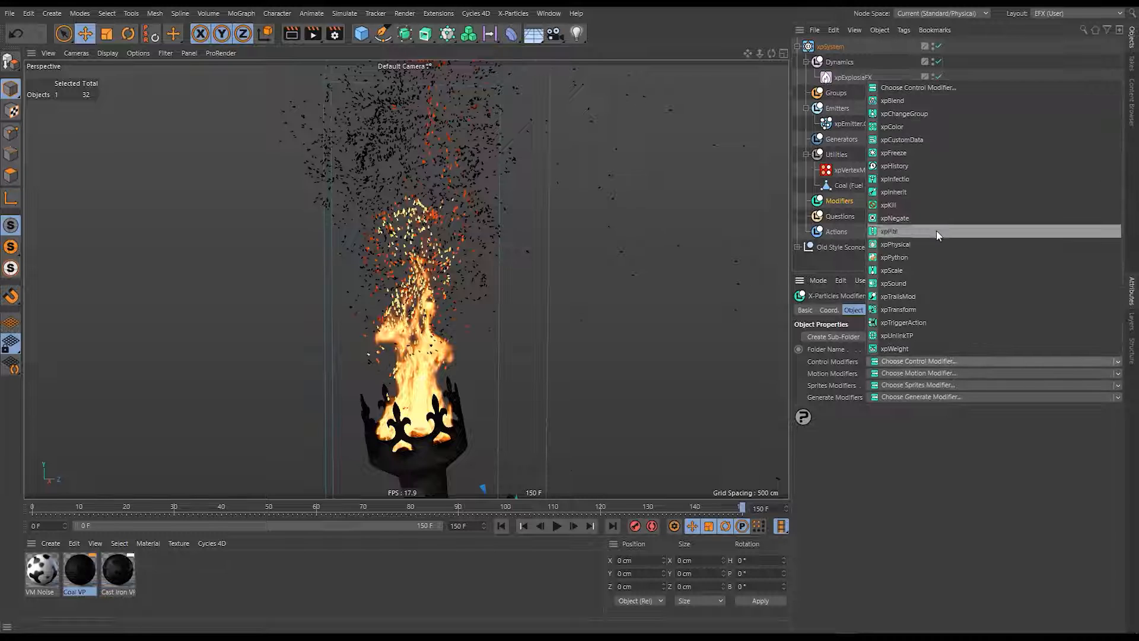
click(925, 269)
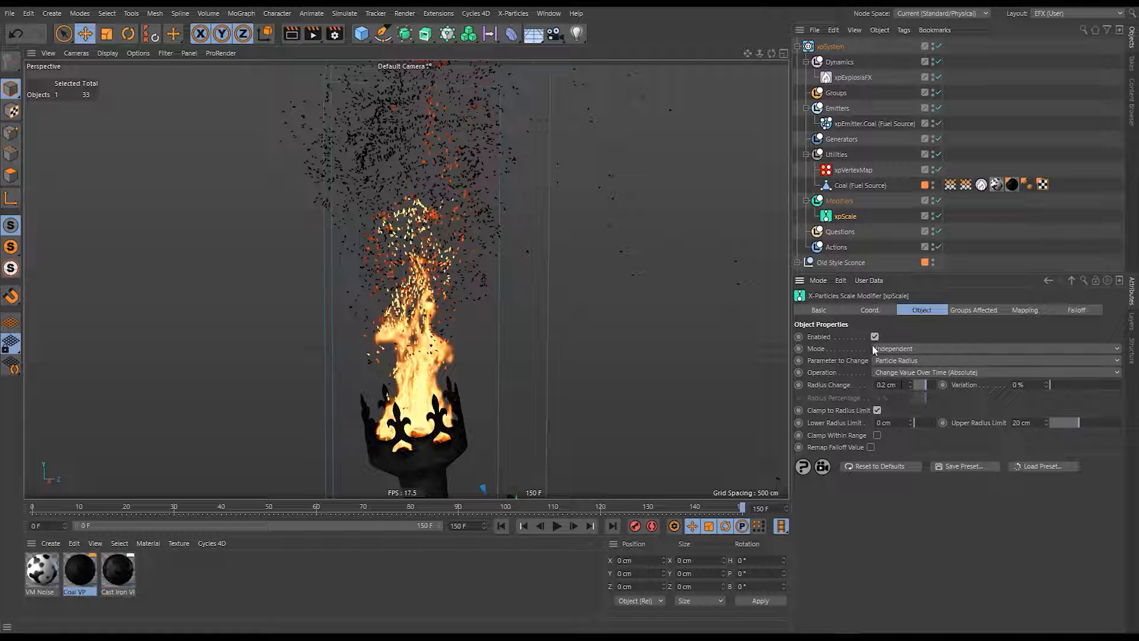
drag(903, 385, 860, 394)
text(-)
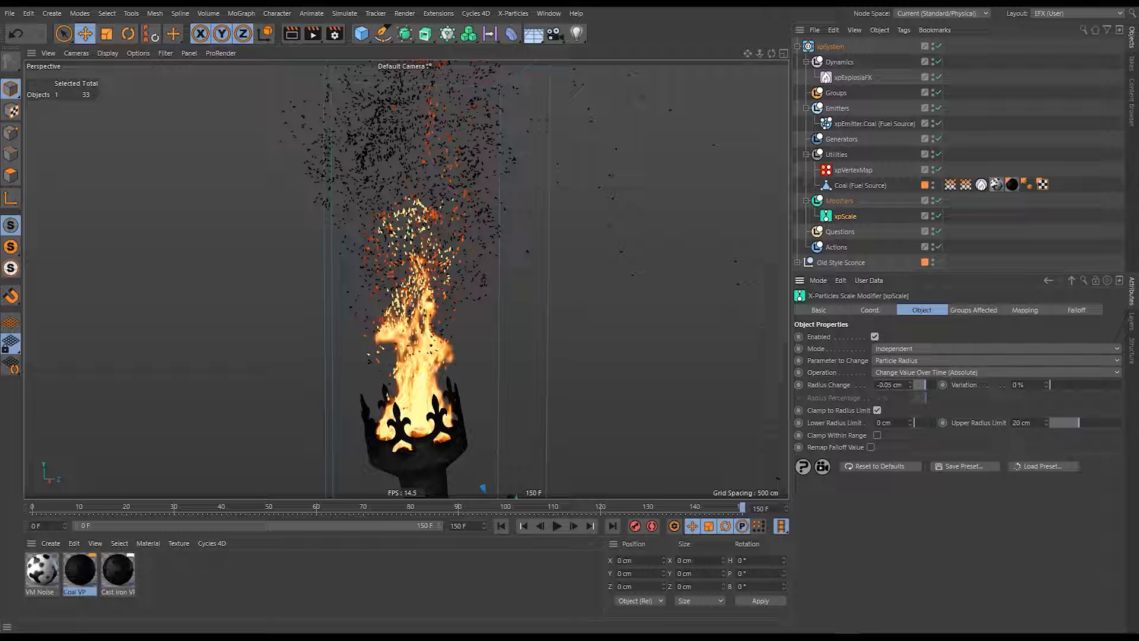
text(10)
key(Return)
Play the simulation, set the xpScale radius change to -0.01 cm, and replay from the start to frame 128.
click(555, 526)
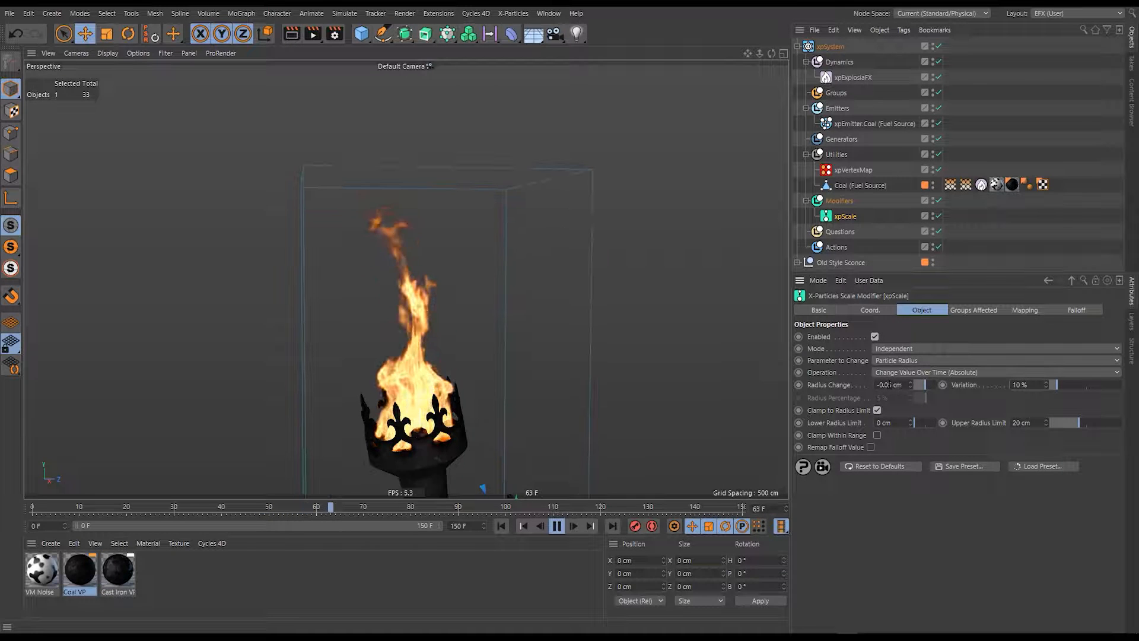
text(1)
key(Return)
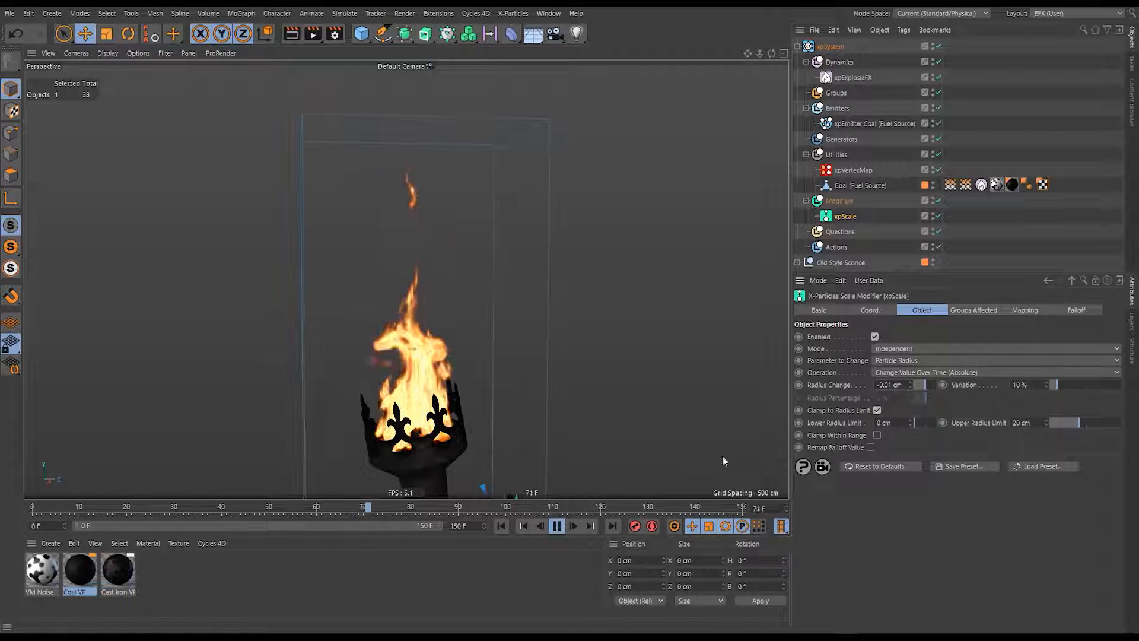
click(498, 526)
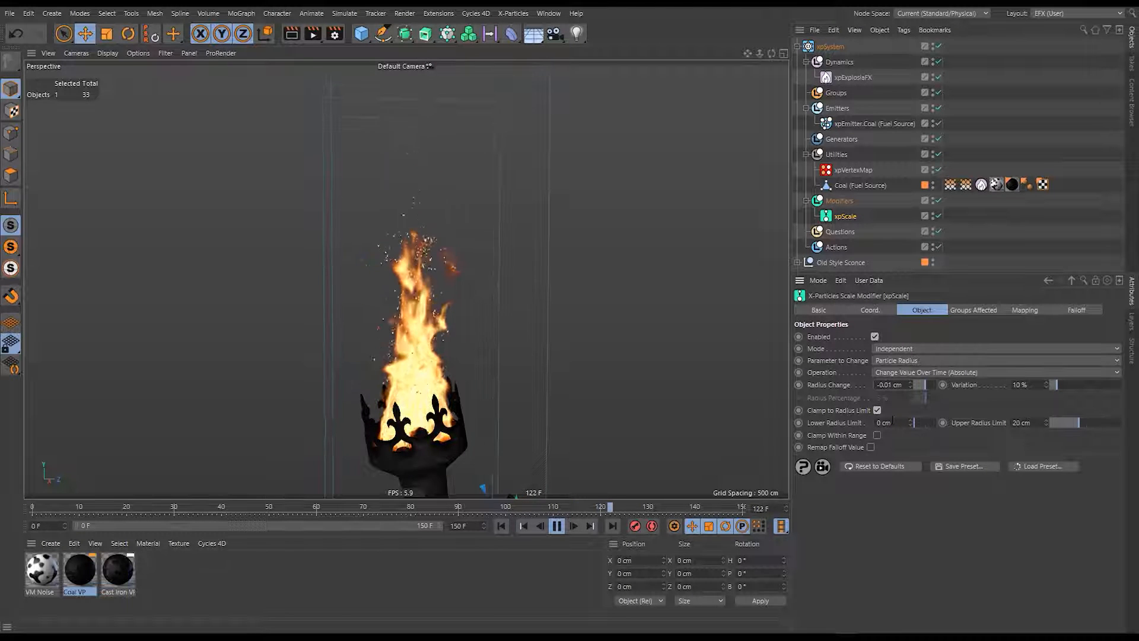
click(553, 525)
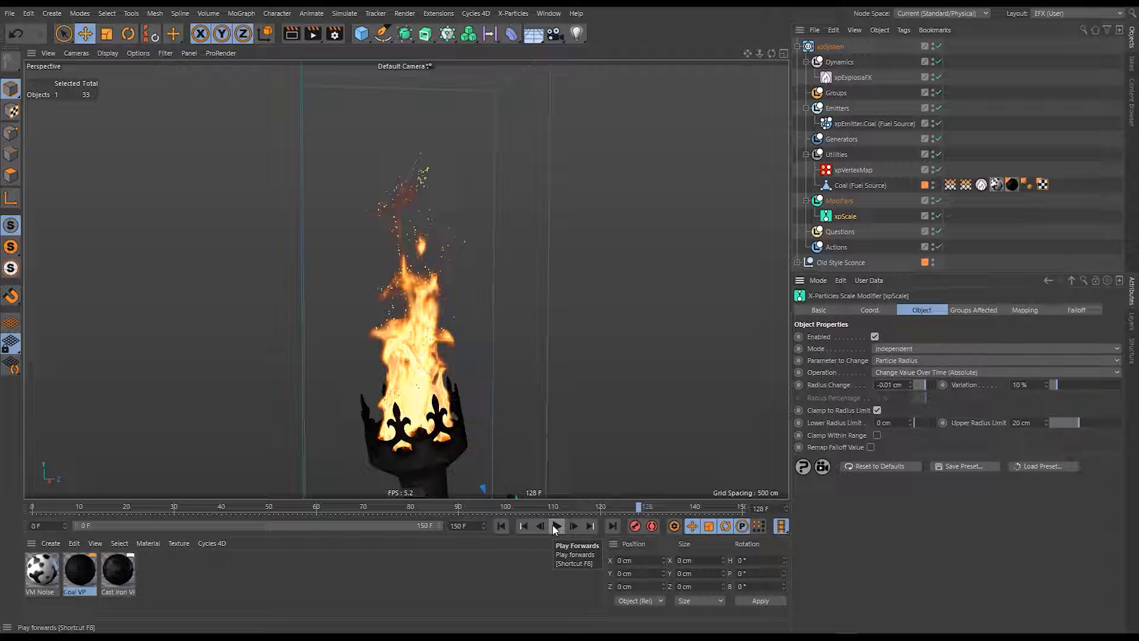
Set the coal emitter's editor display to Squares and compare the particles with Force Display on and off.
click(880, 122)
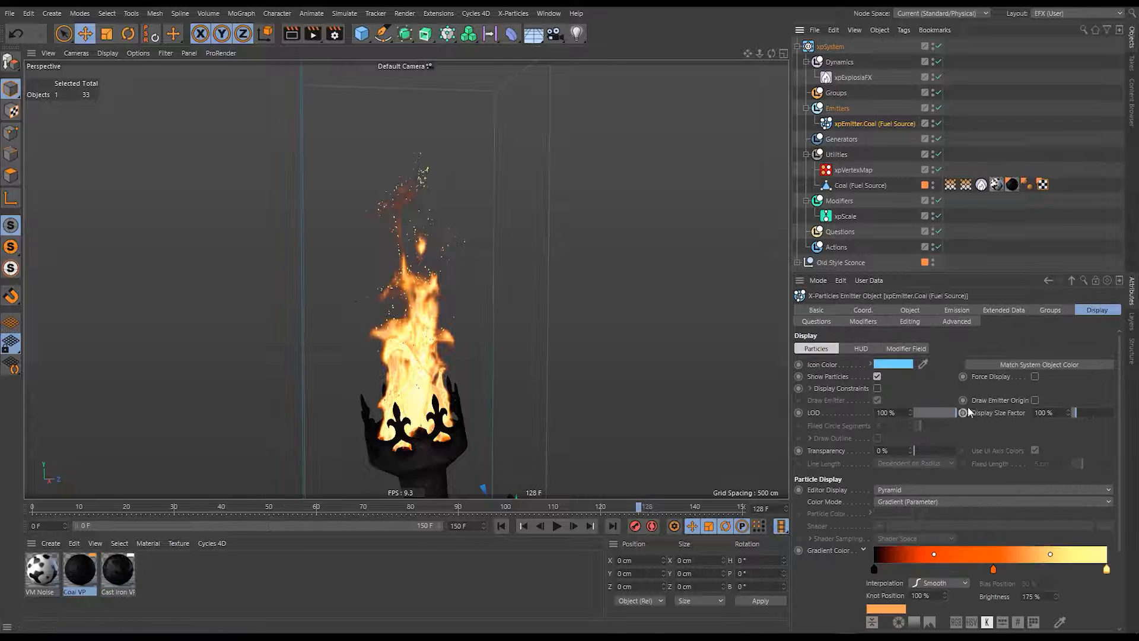
click(888, 489)
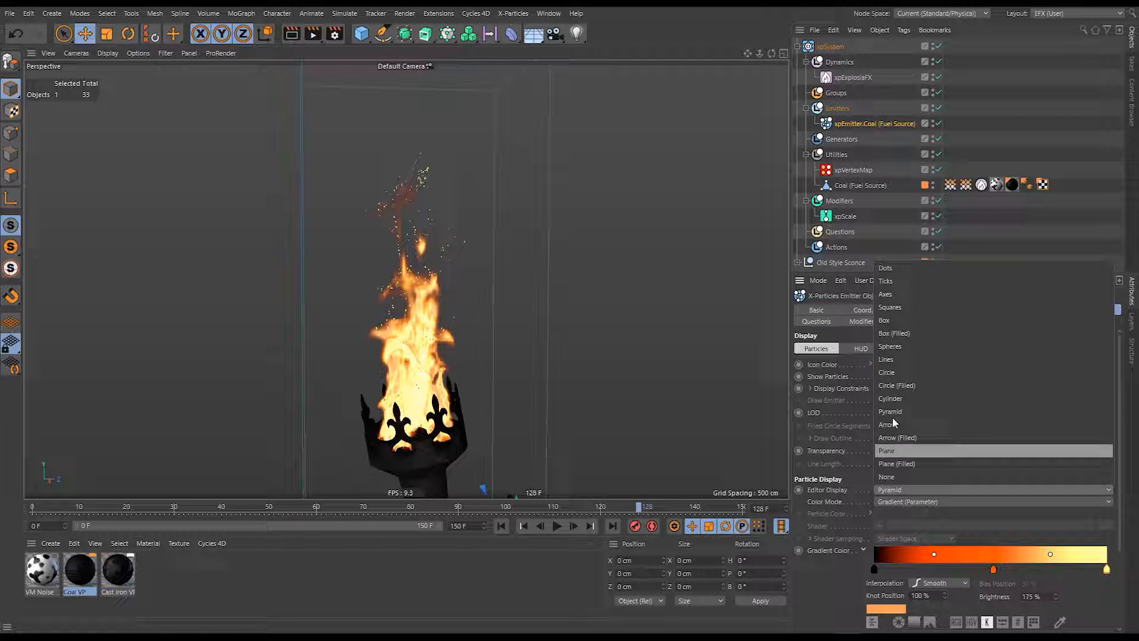
click(897, 308)
click(1035, 377)
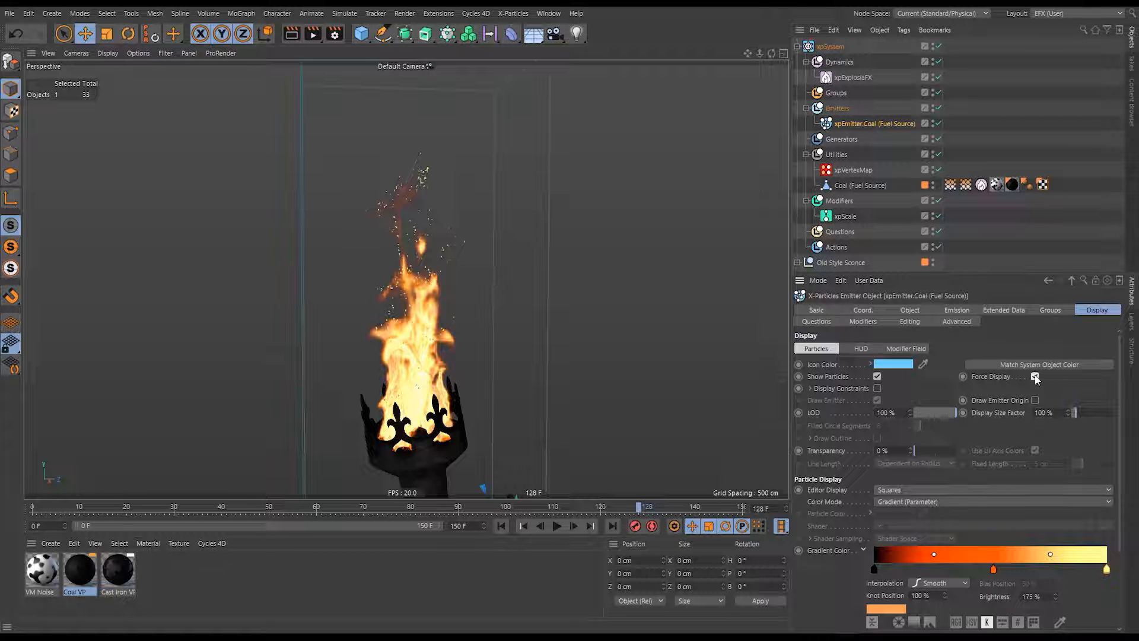
click(1036, 376)
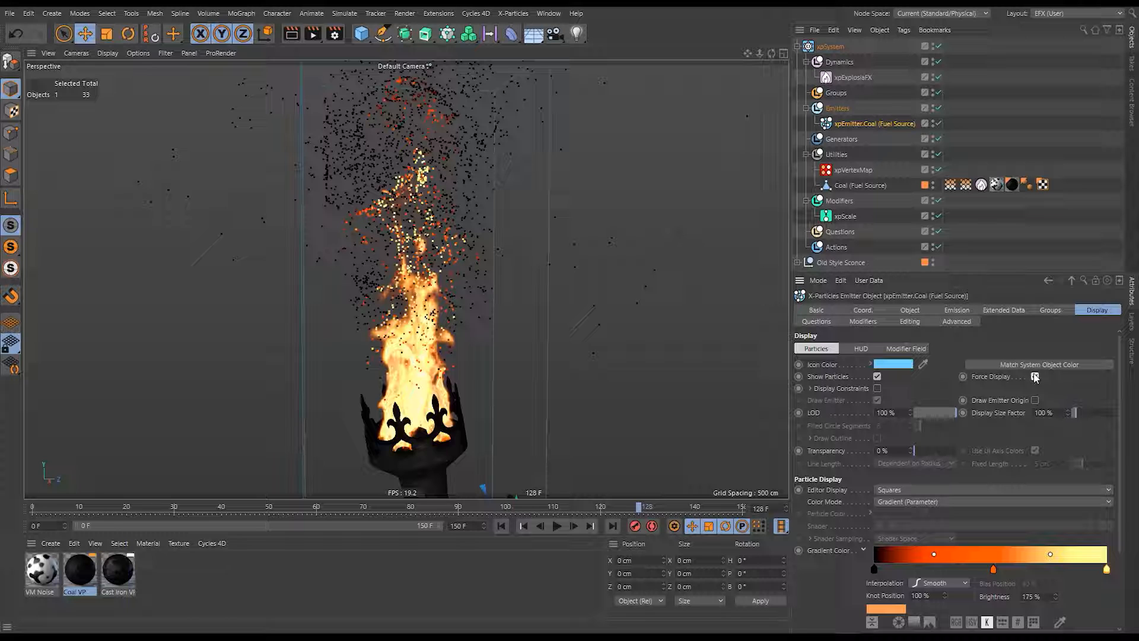
click(1035, 376)
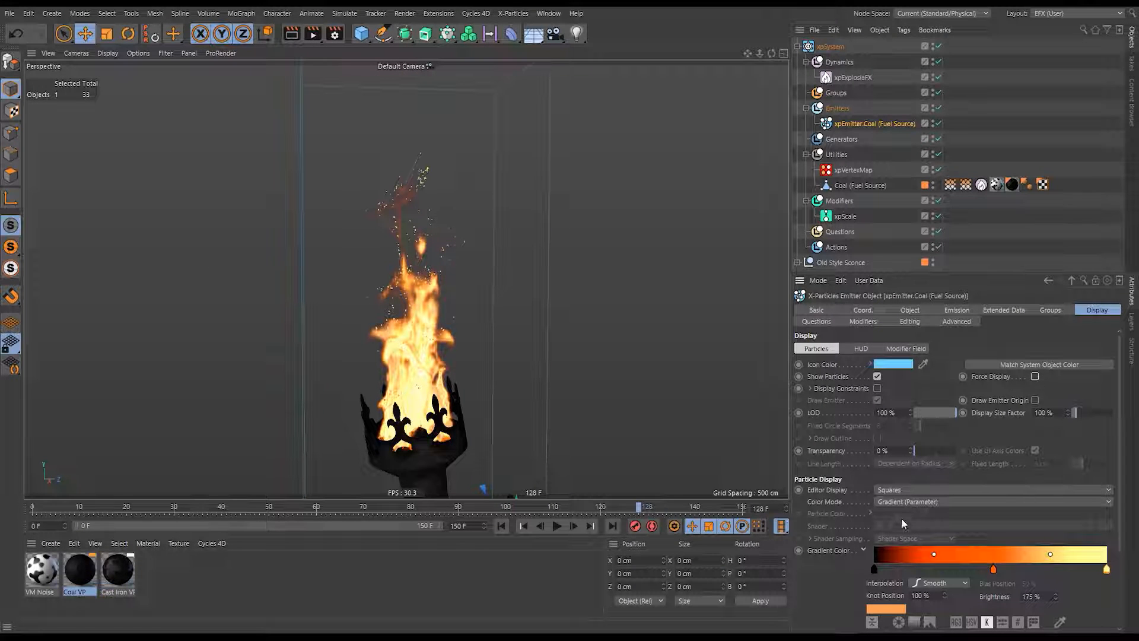
Switch the particle display to Pyramid and back to Squares, and enable Force Display.
click(916, 488)
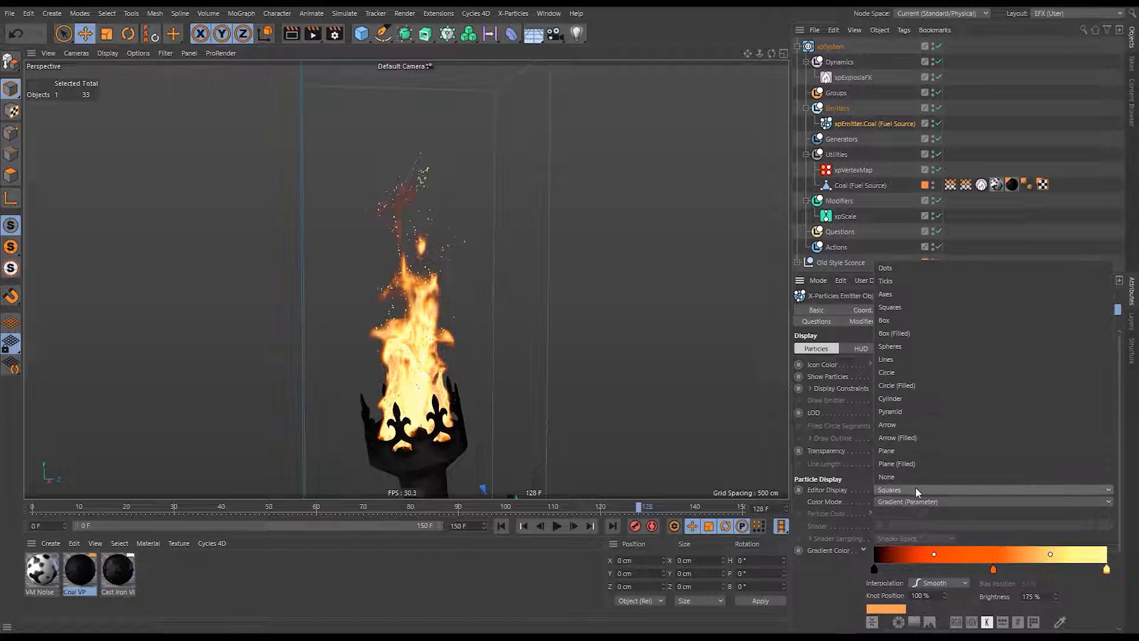
click(905, 412)
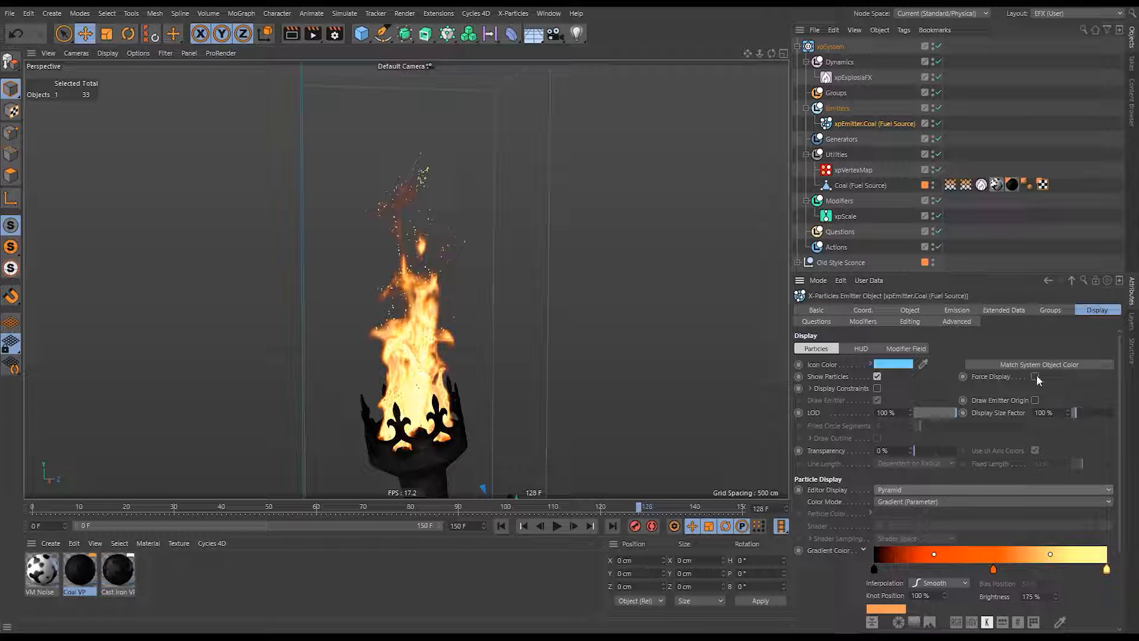
click(886, 488)
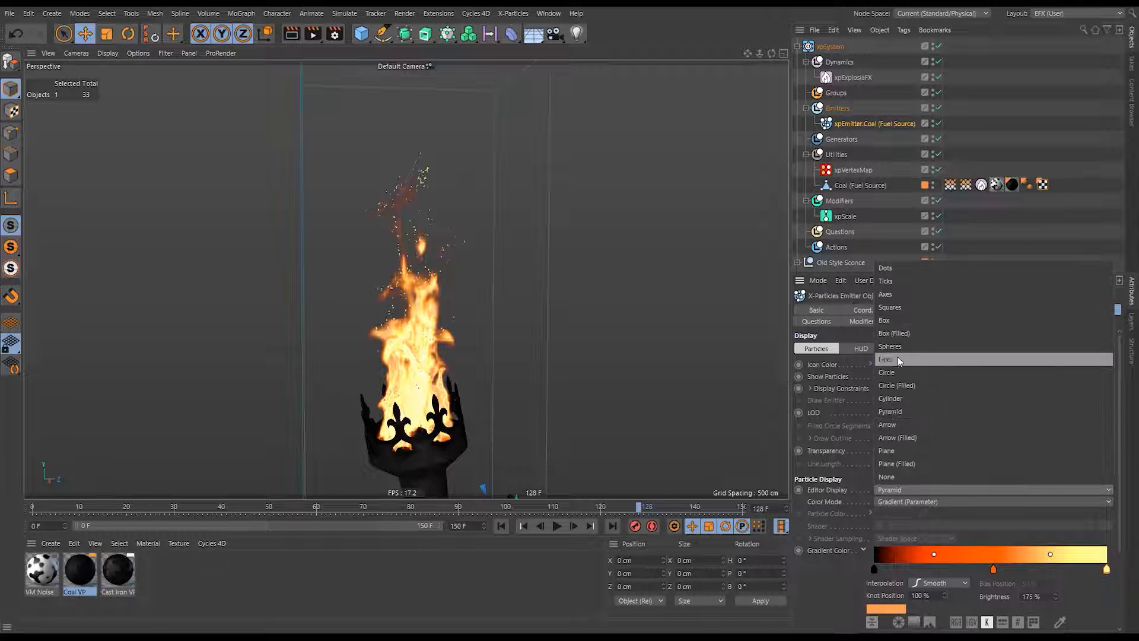
click(902, 307)
click(1034, 376)
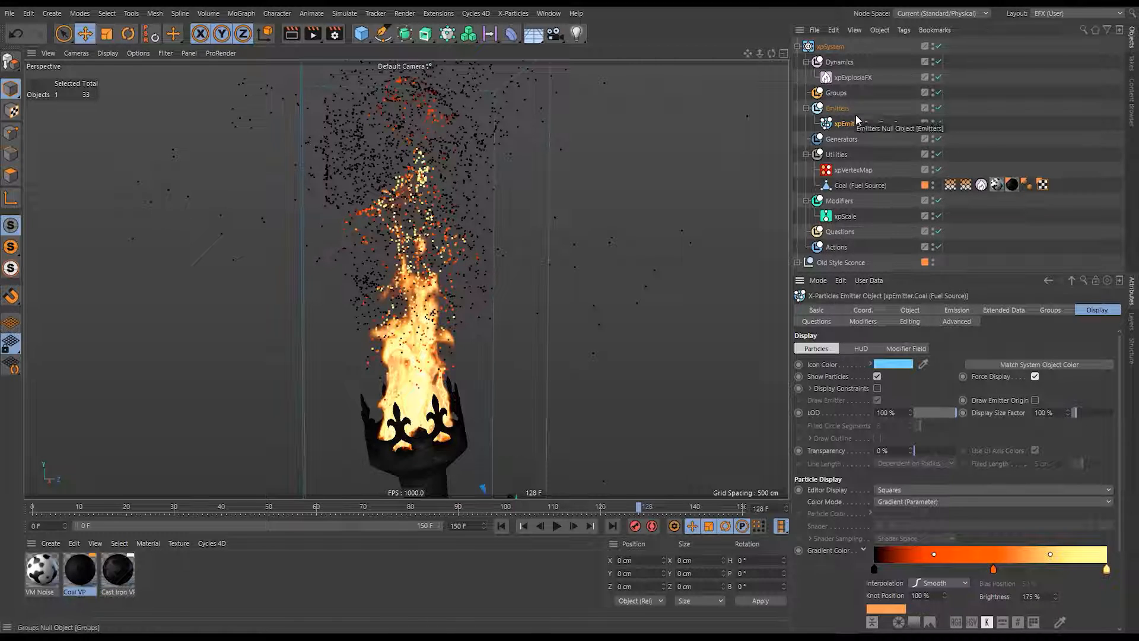
Add a question to the coal emitter that tests whether the particle radius equals 0 cm.
click(815, 322)
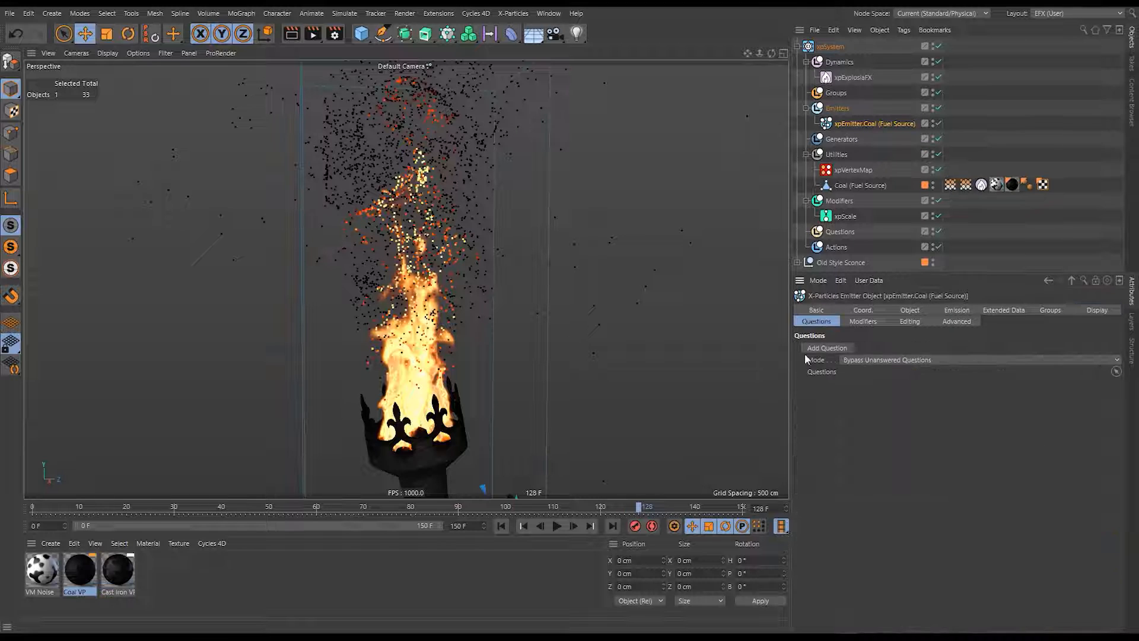
click(828, 349)
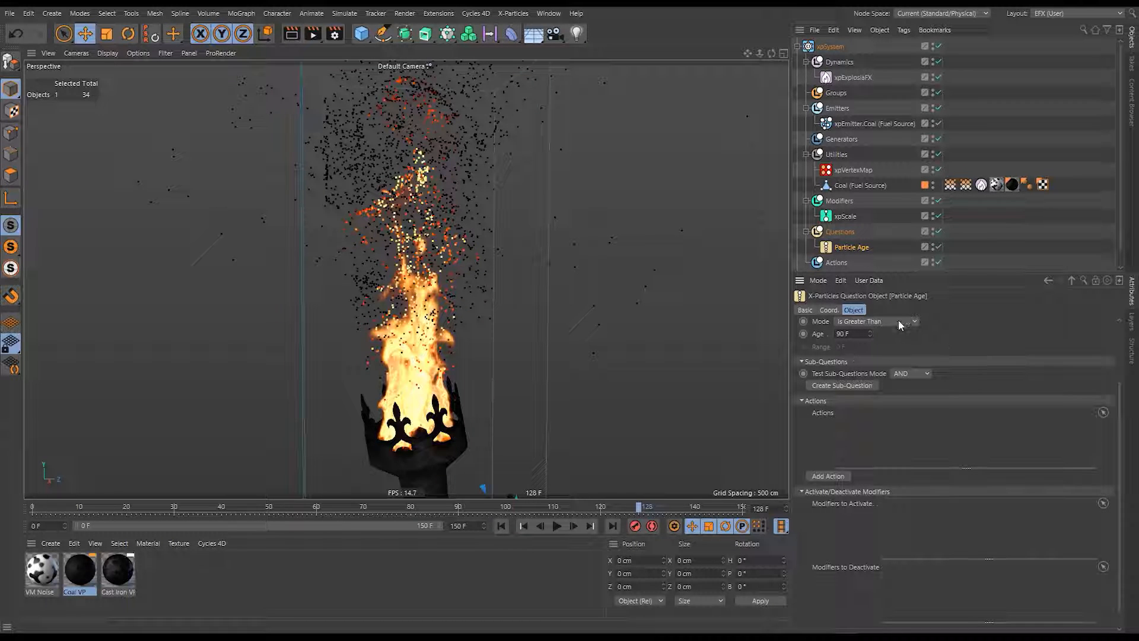
scroll(910, 333, up, 2)
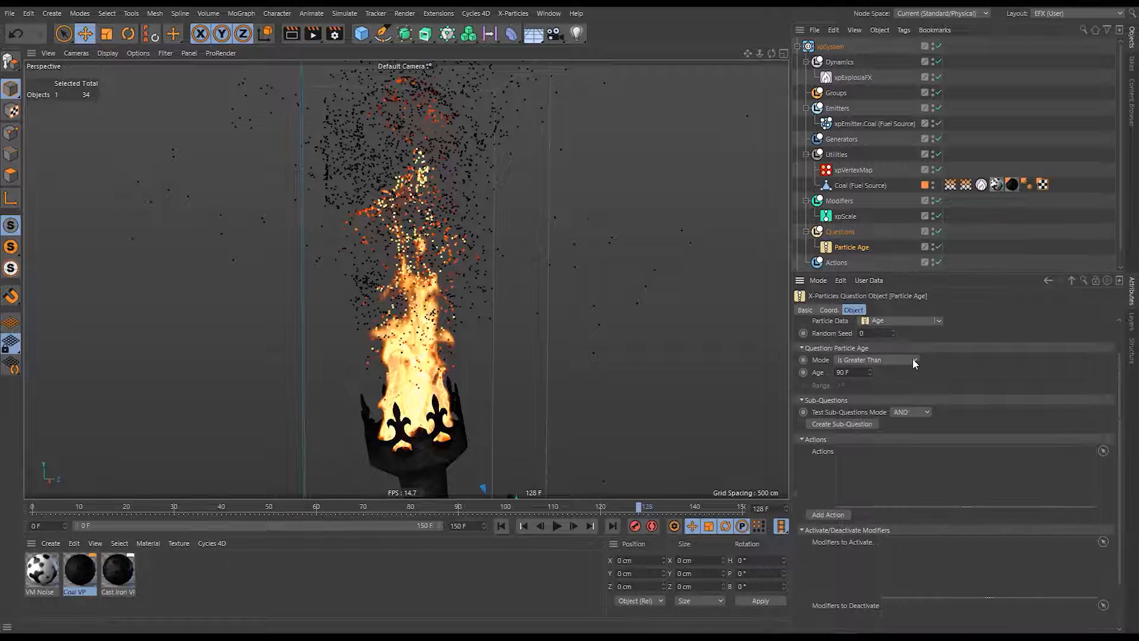
scroll(941, 330, up, 2)
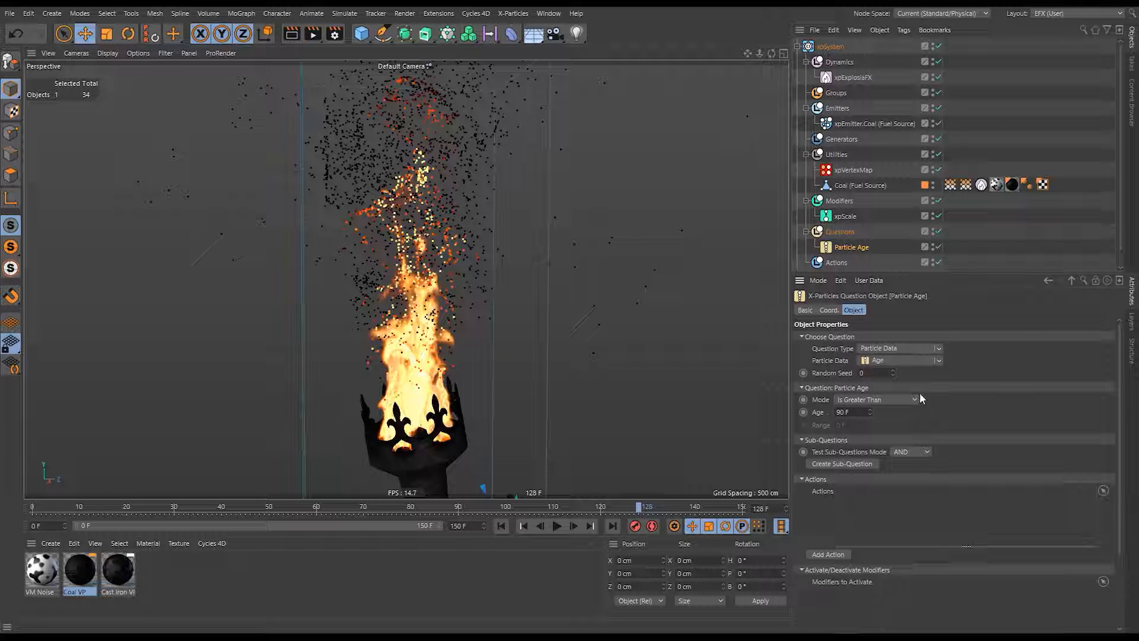
click(938, 360)
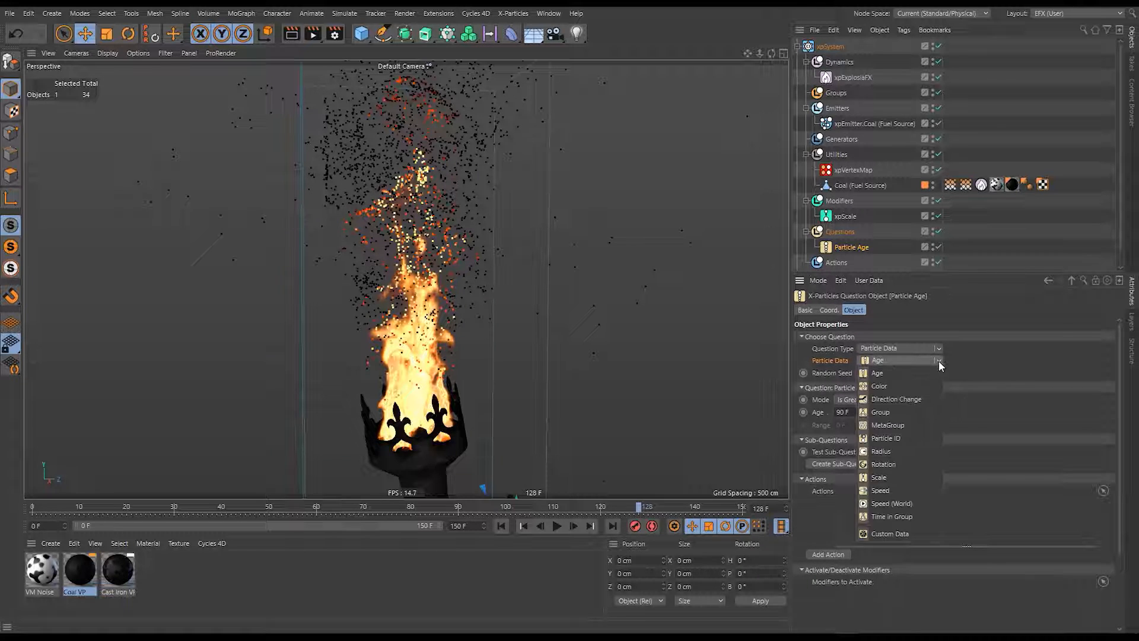
click(906, 447)
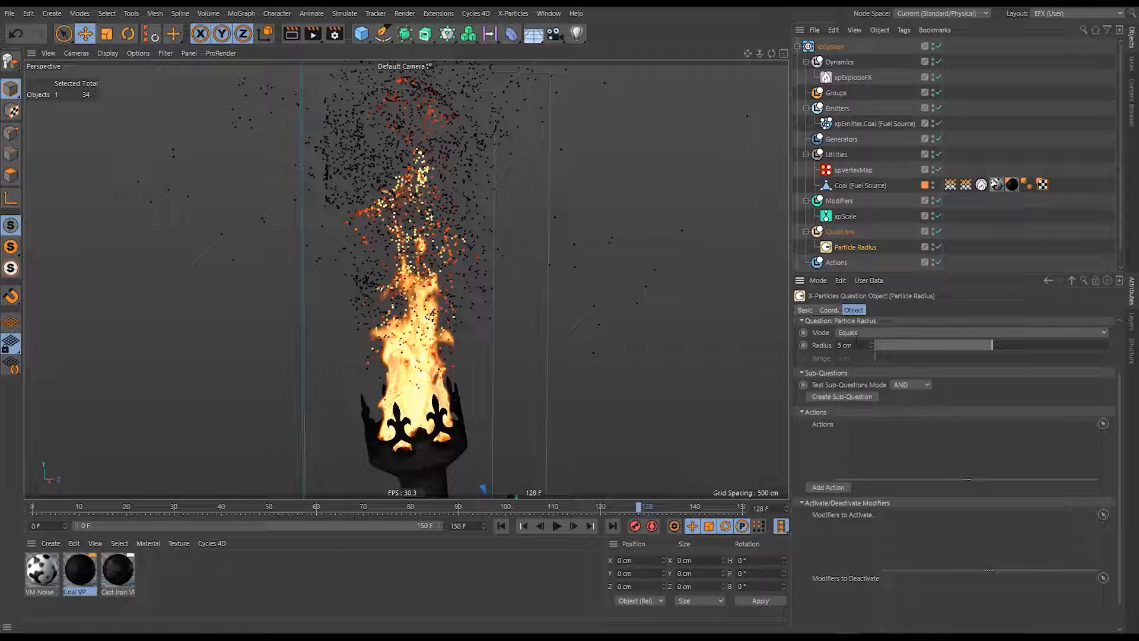
double_click(853, 345)
text(0)
key(Return)
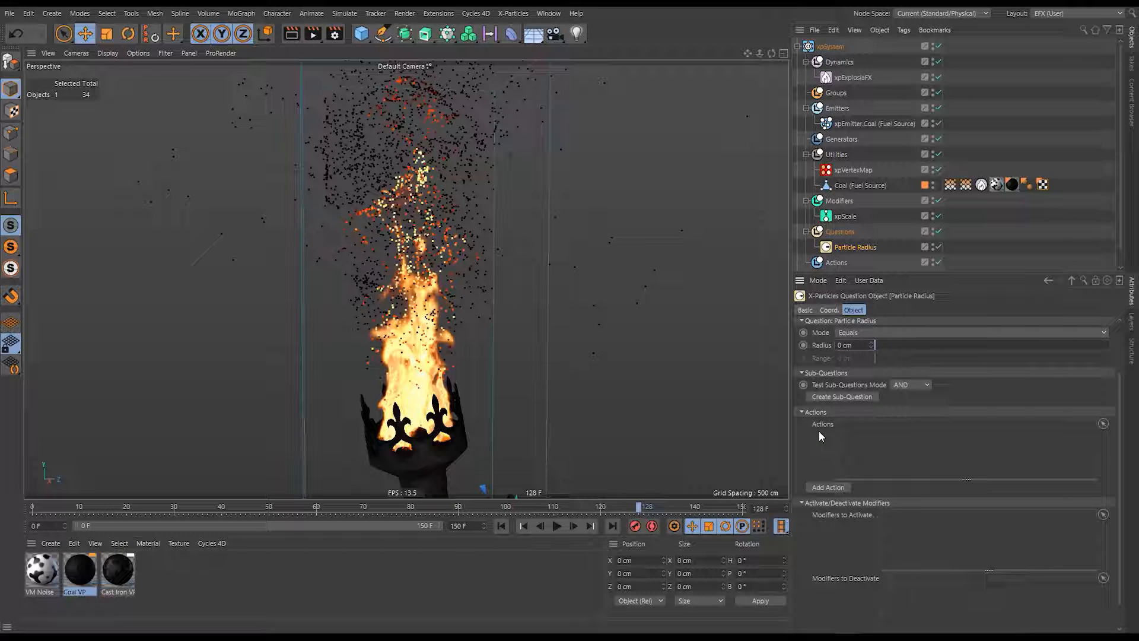
Add a direct Change Life action to the Particle Radius question so that it kills the matching particles.
click(828, 486)
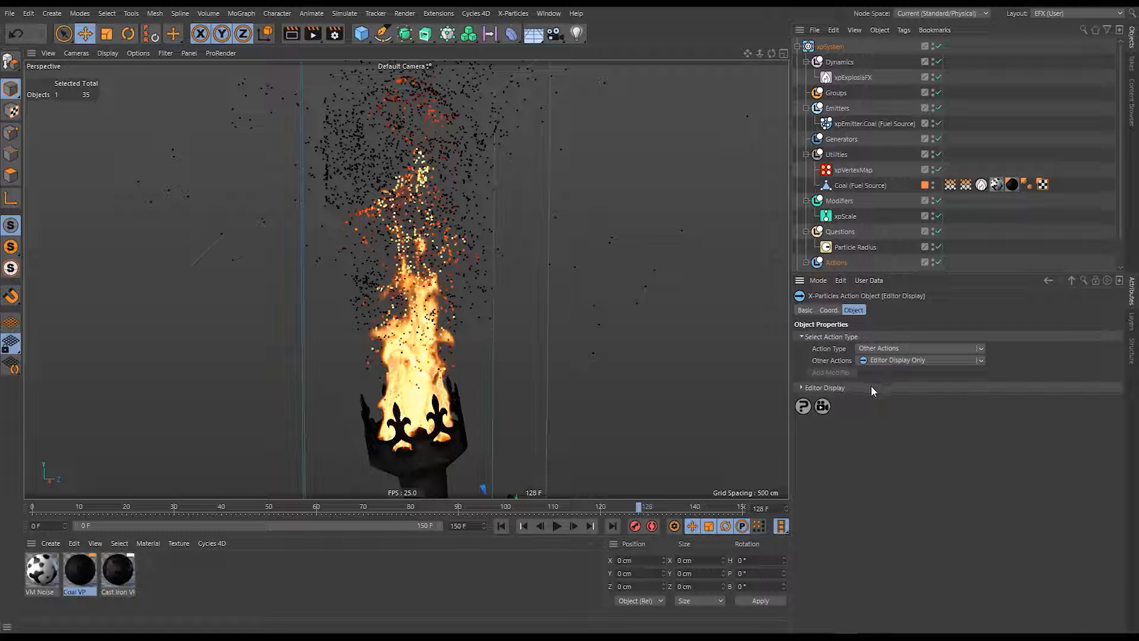
click(917, 348)
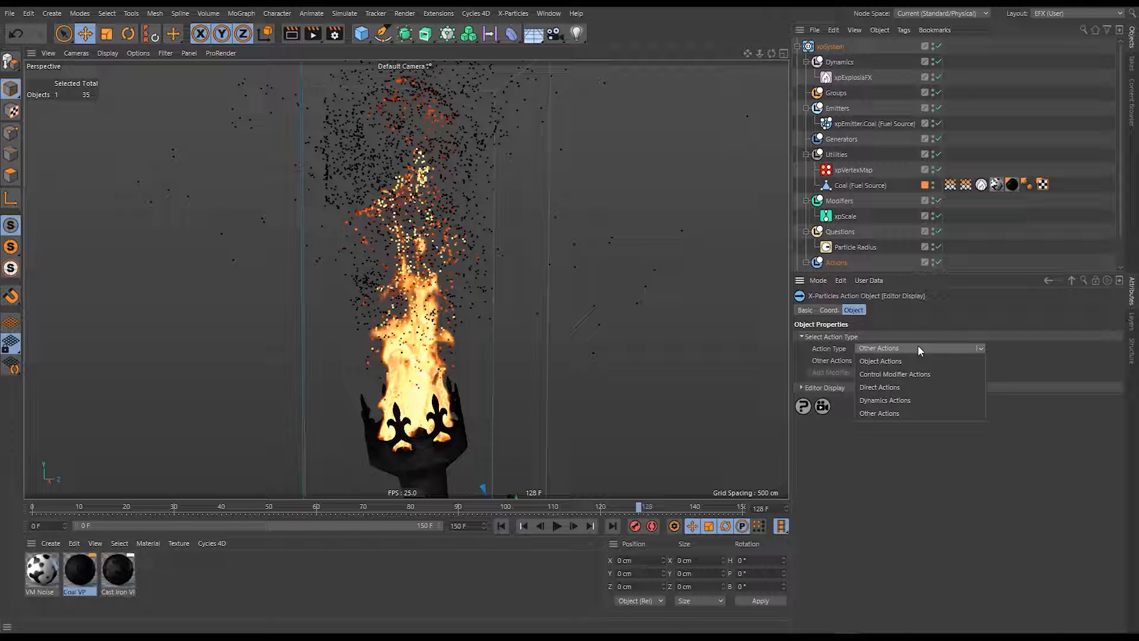
click(903, 388)
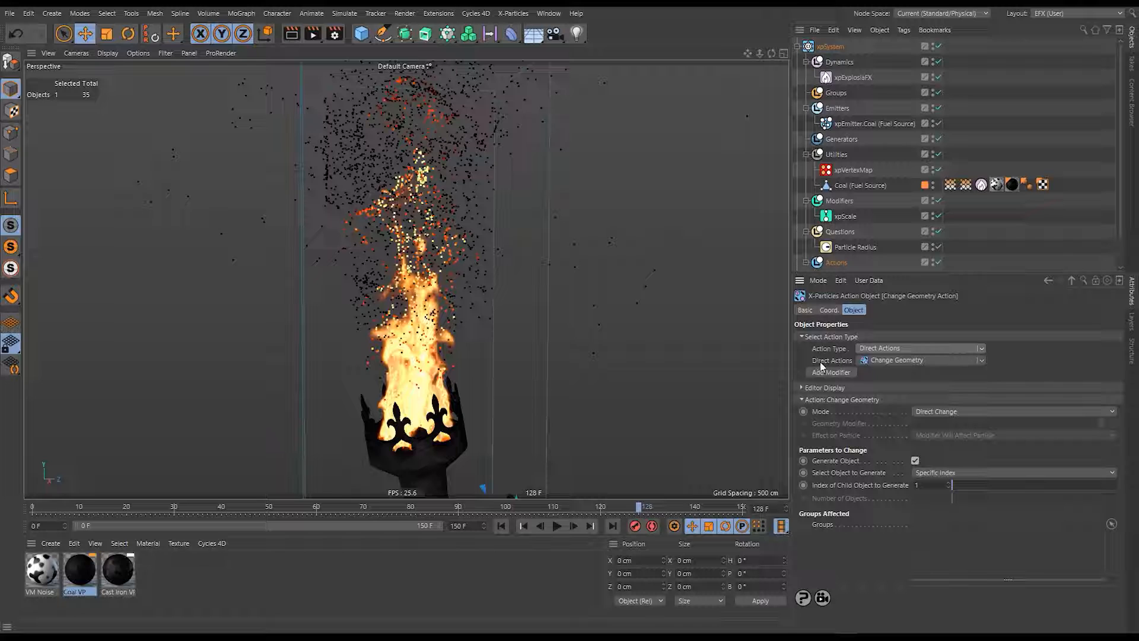
click(982, 359)
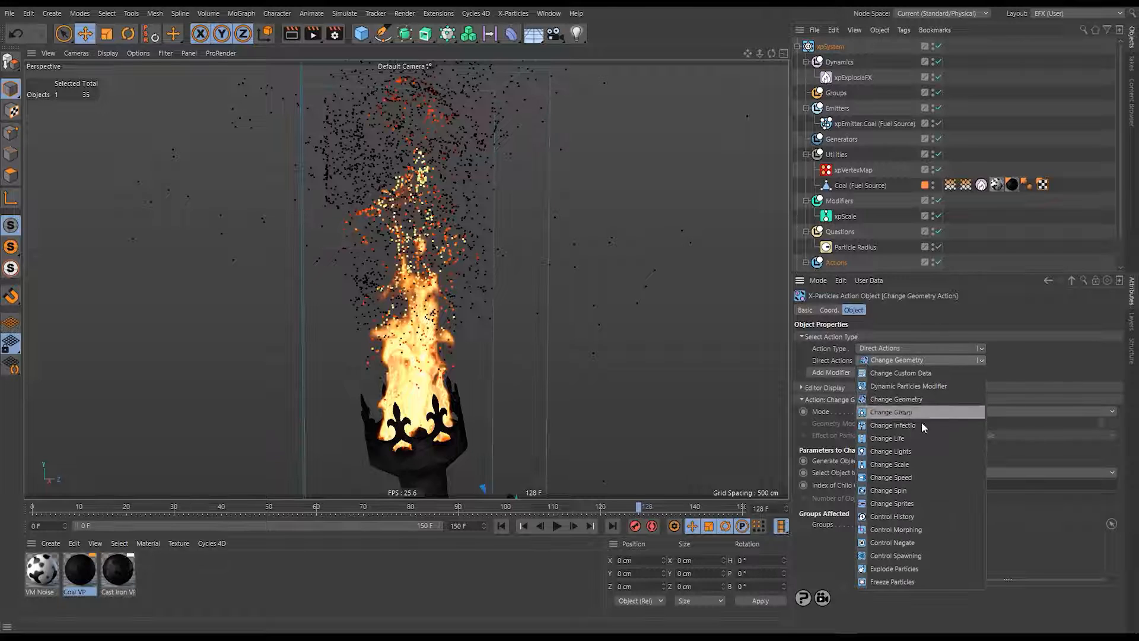
click(889, 438)
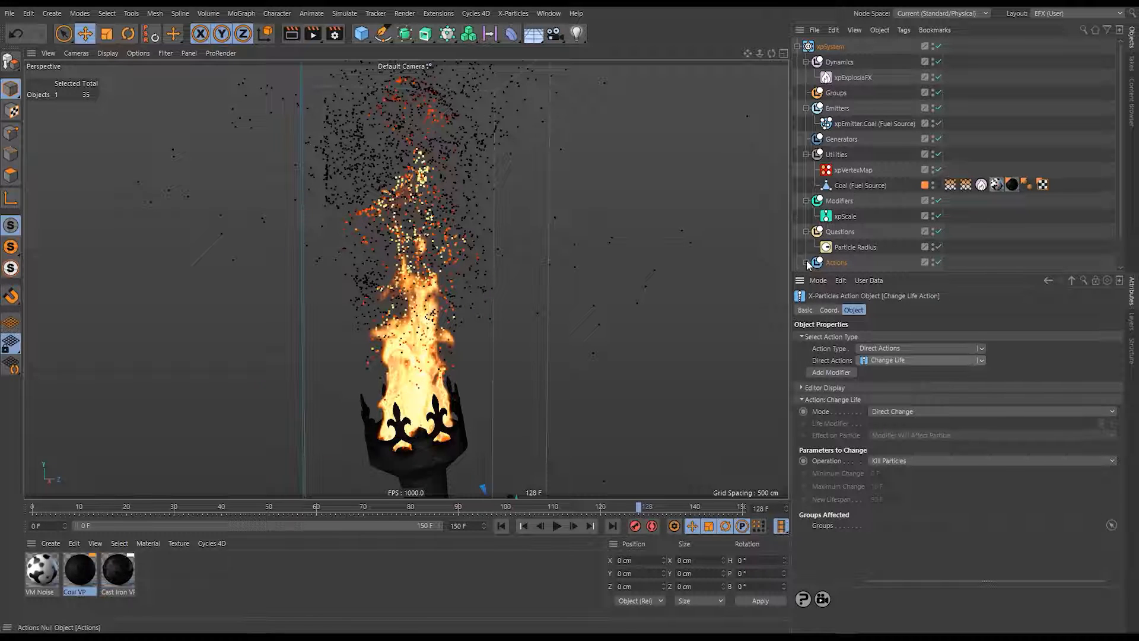
Replay the simulation from the start to check how the ember particles shrink and die off.
scroll(876, 183, down, 2)
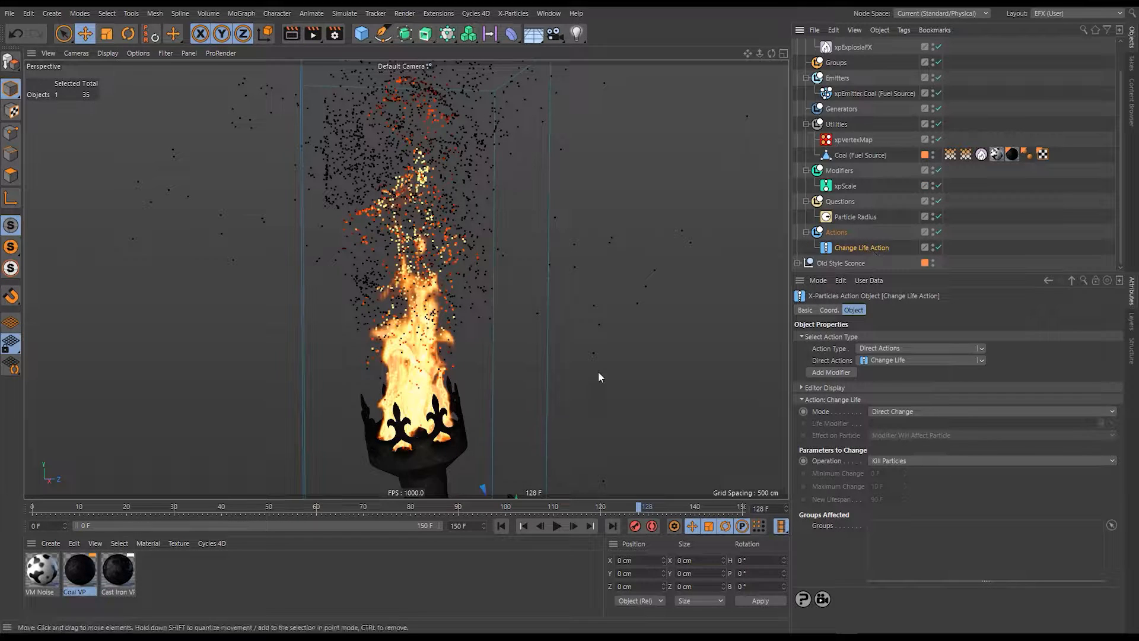
click(503, 527)
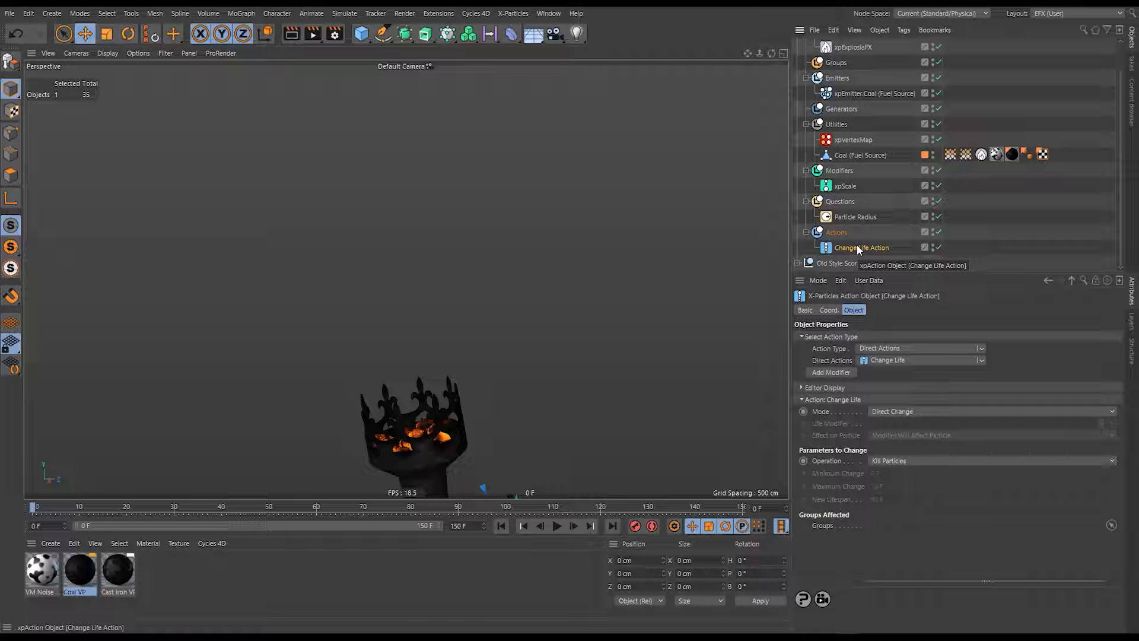
click(558, 526)
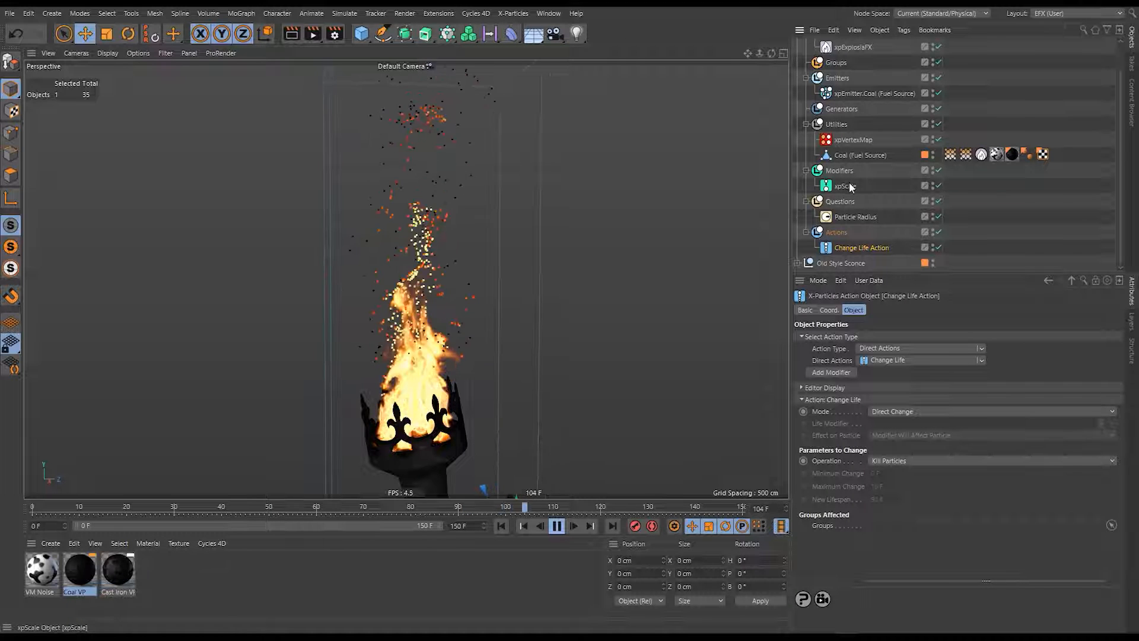
Set the coal emitter's particle editor display to Pyramid.
click(870, 94)
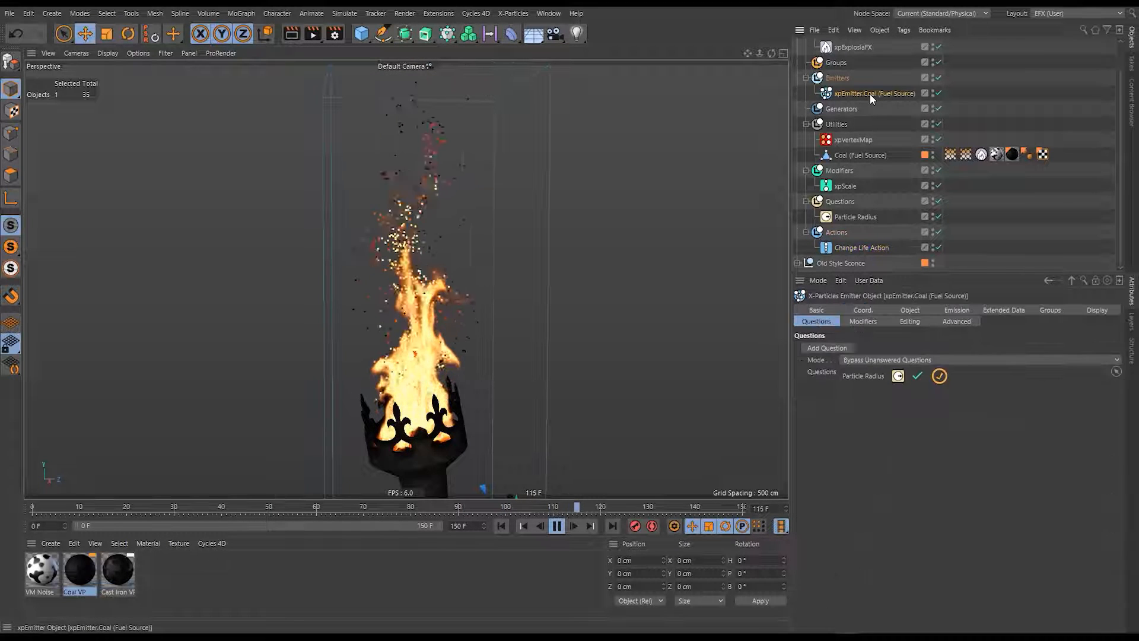
click(1098, 308)
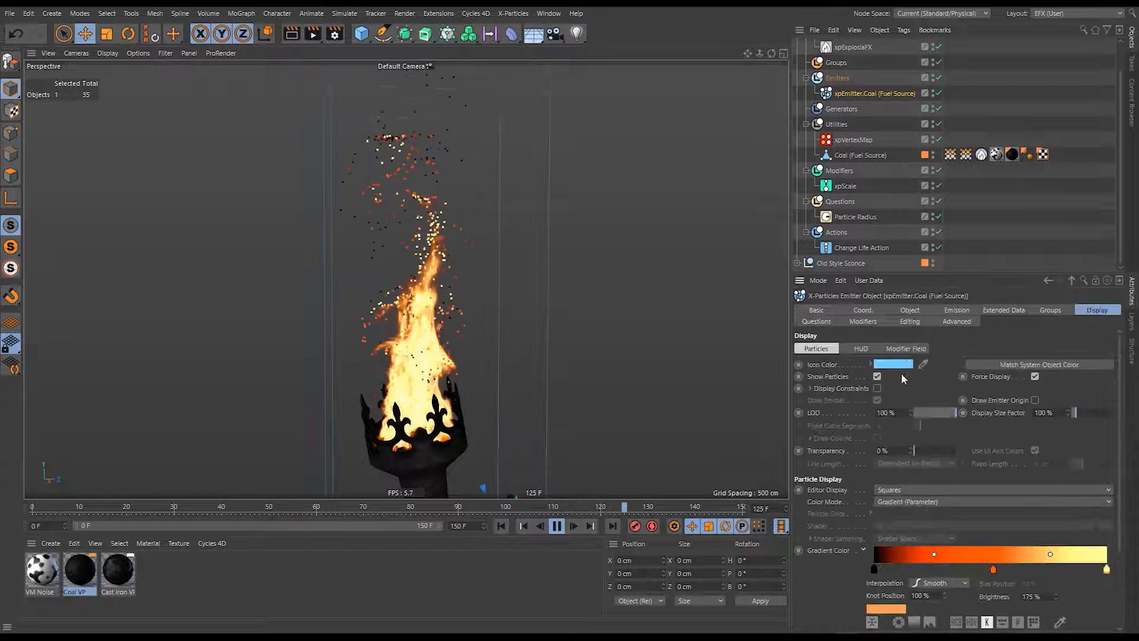
click(897, 490)
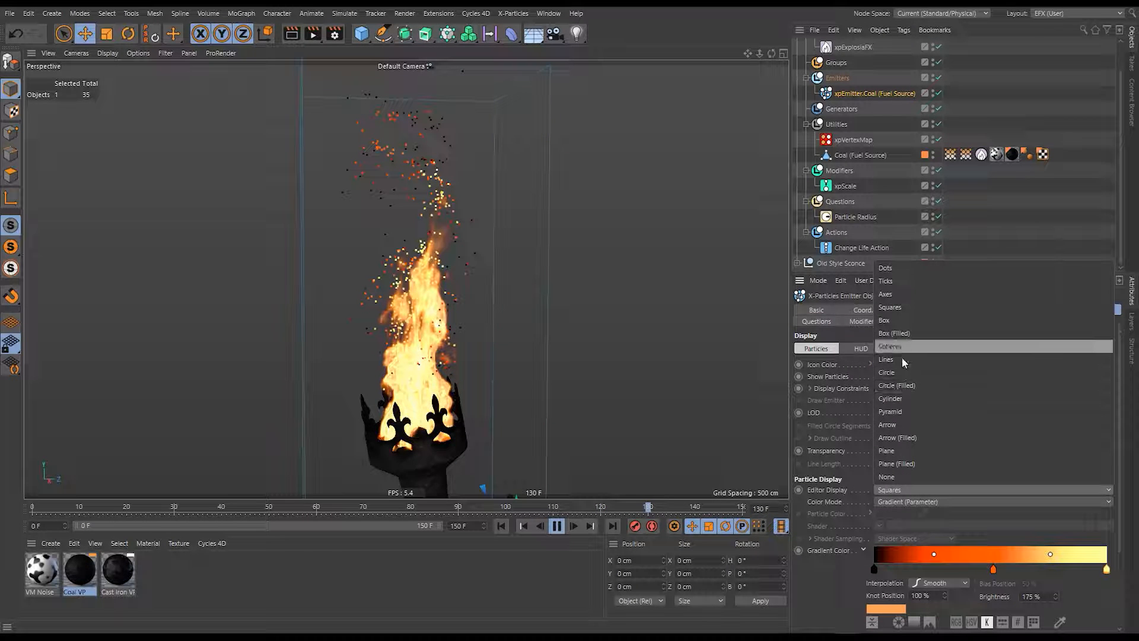
click(900, 412)
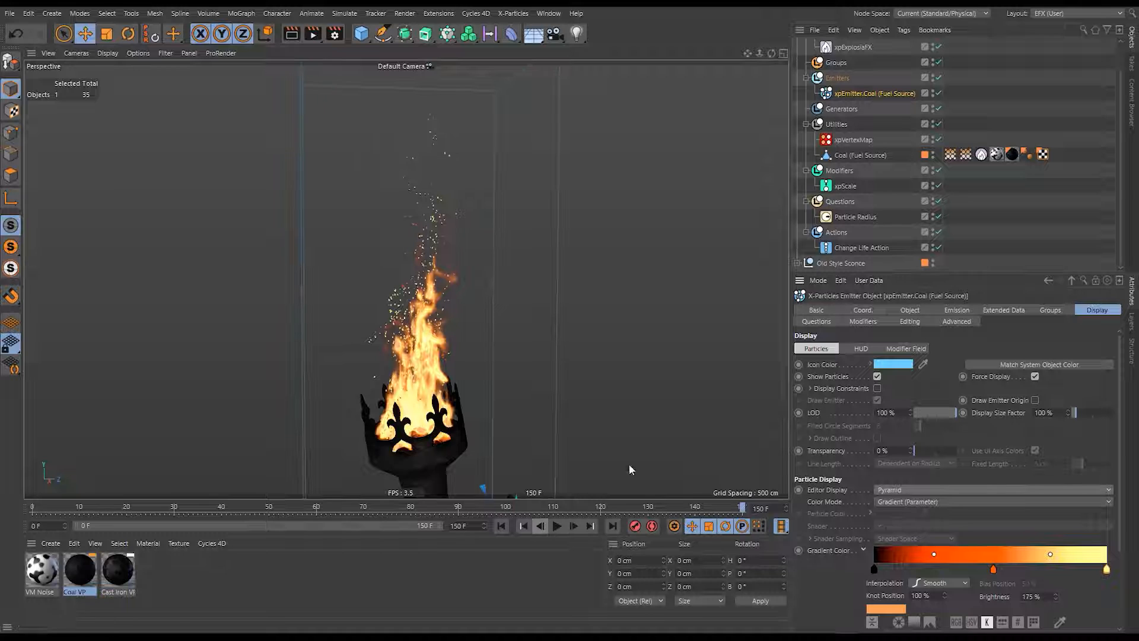
Add a mapping to the xpScale modifier that maps Radius Change to Temperature with a Range Max of 1.
click(849, 186)
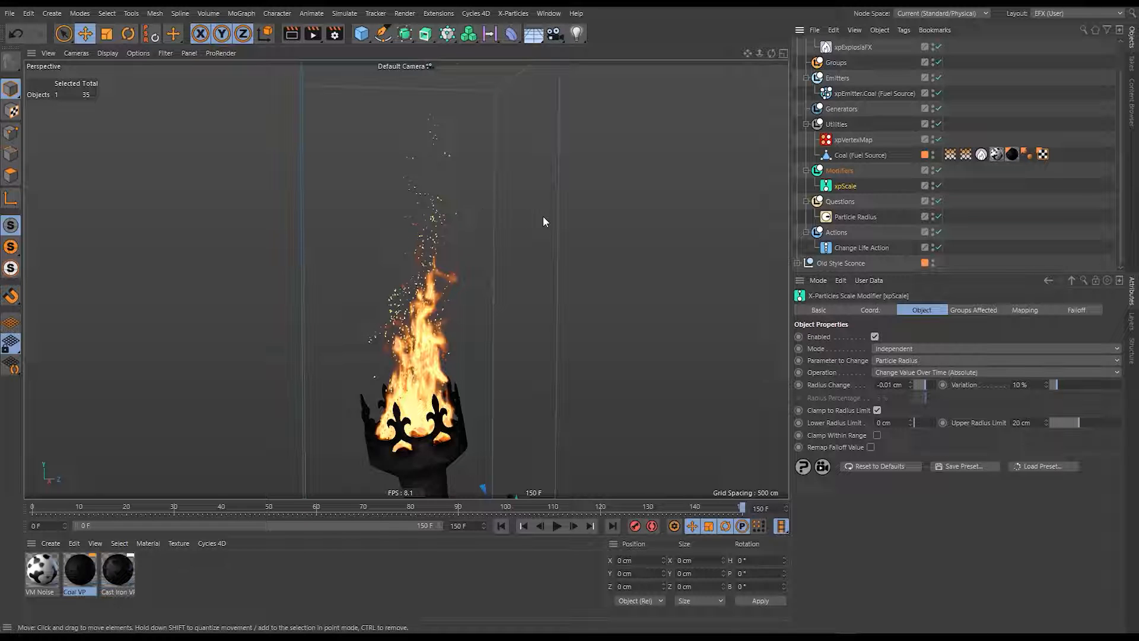
click(1022, 311)
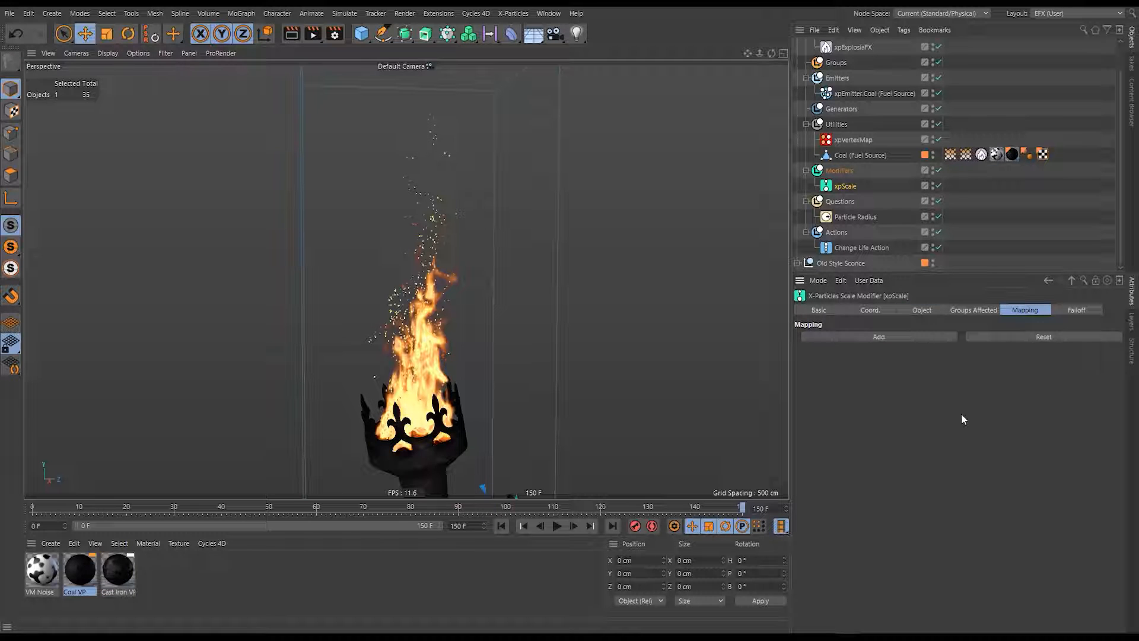
click(897, 337)
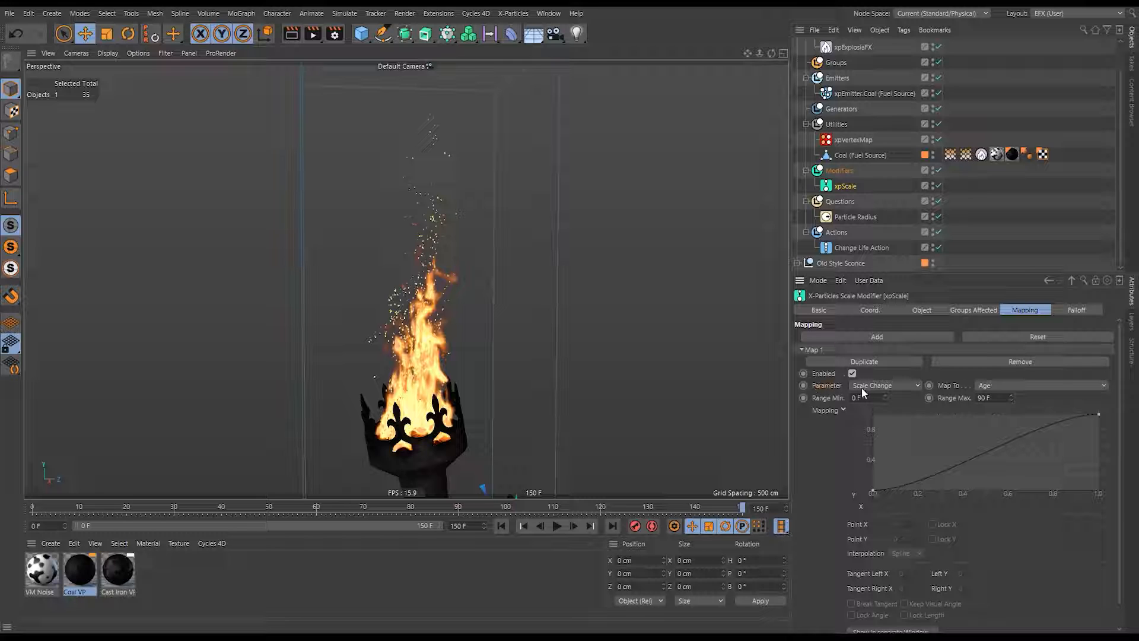
click(923, 311)
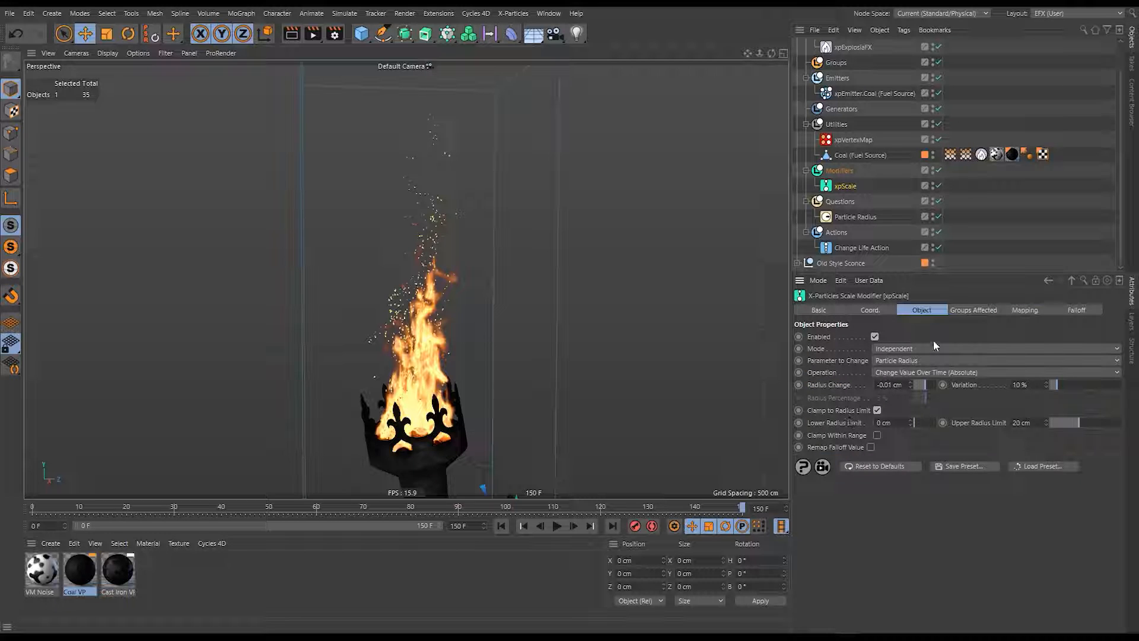
click(825, 385)
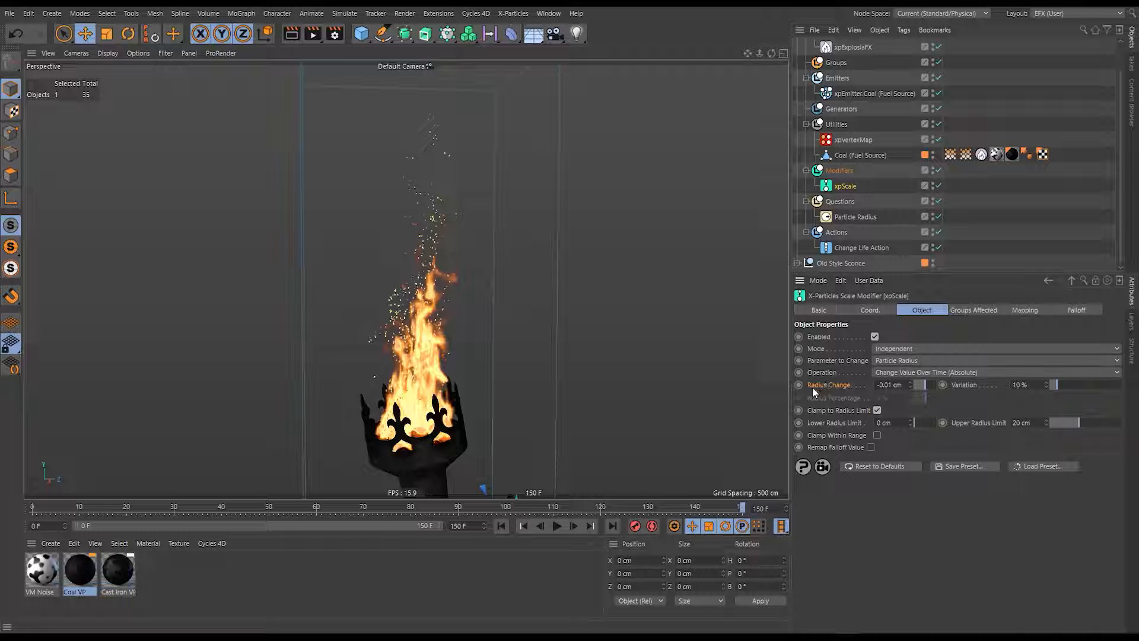
click(1021, 309)
click(856, 386)
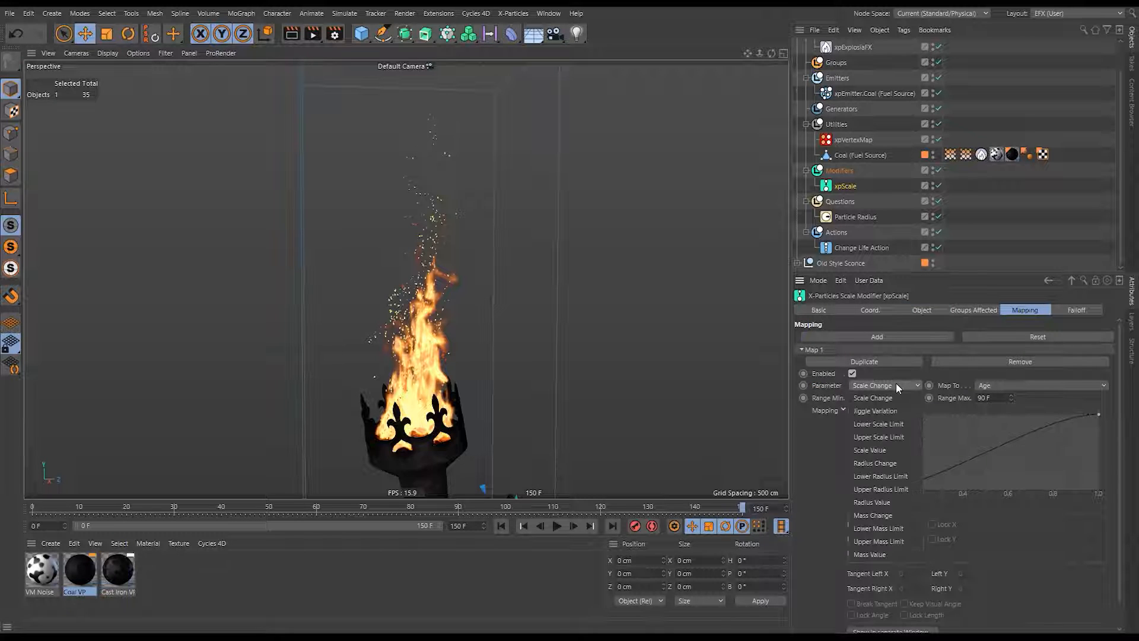
click(889, 463)
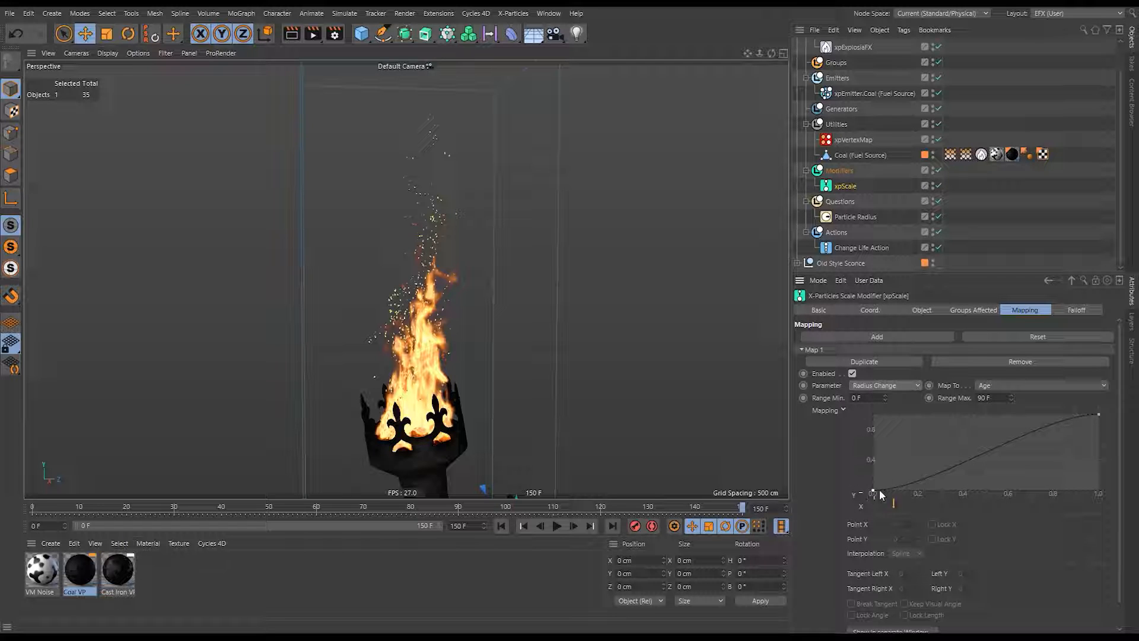
click(1000, 385)
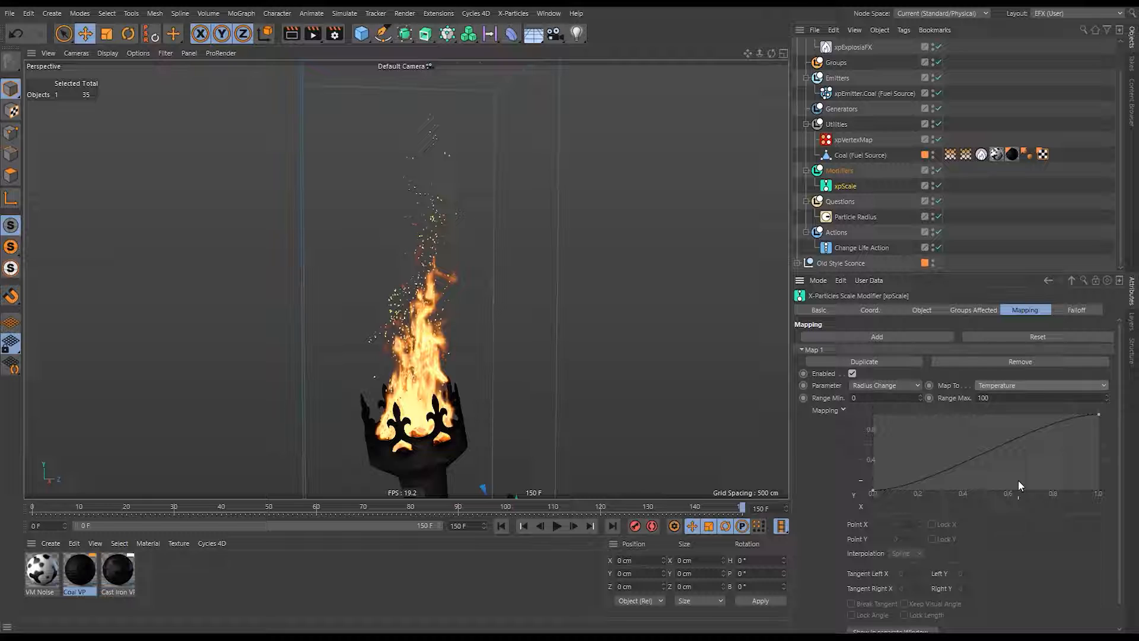
click(1006, 401)
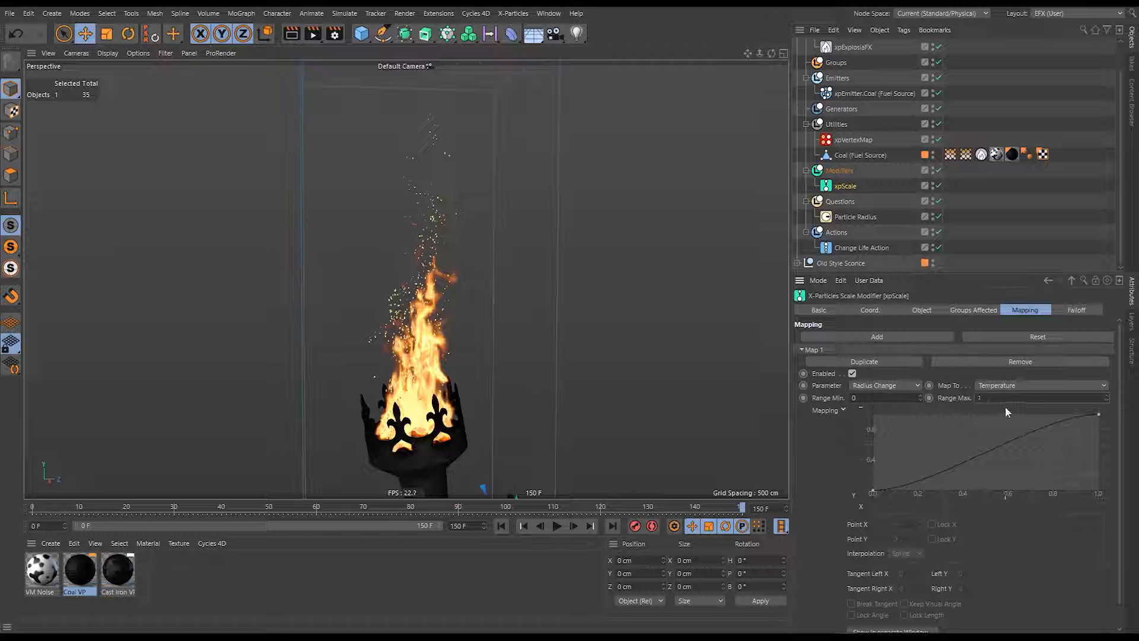
key(Return)
Raise the starting point of the Radius Change mapping curve to a Y value of 0.5.
click(873, 492)
drag(874, 493, 858, 450)
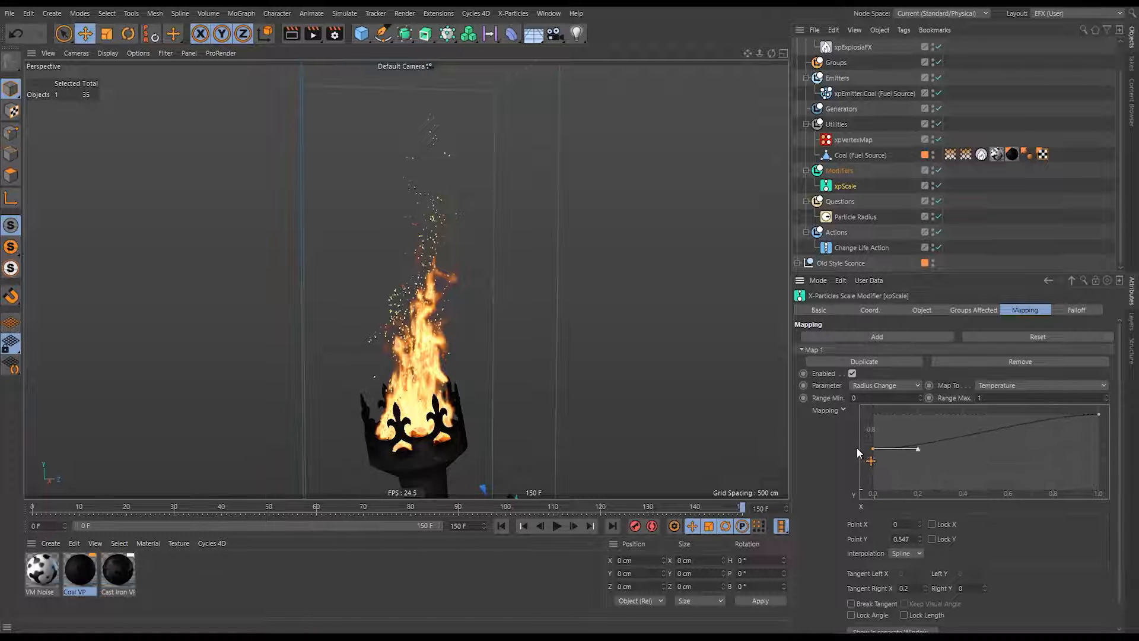
double_click(902, 538)
text(0.5)
key(Return)
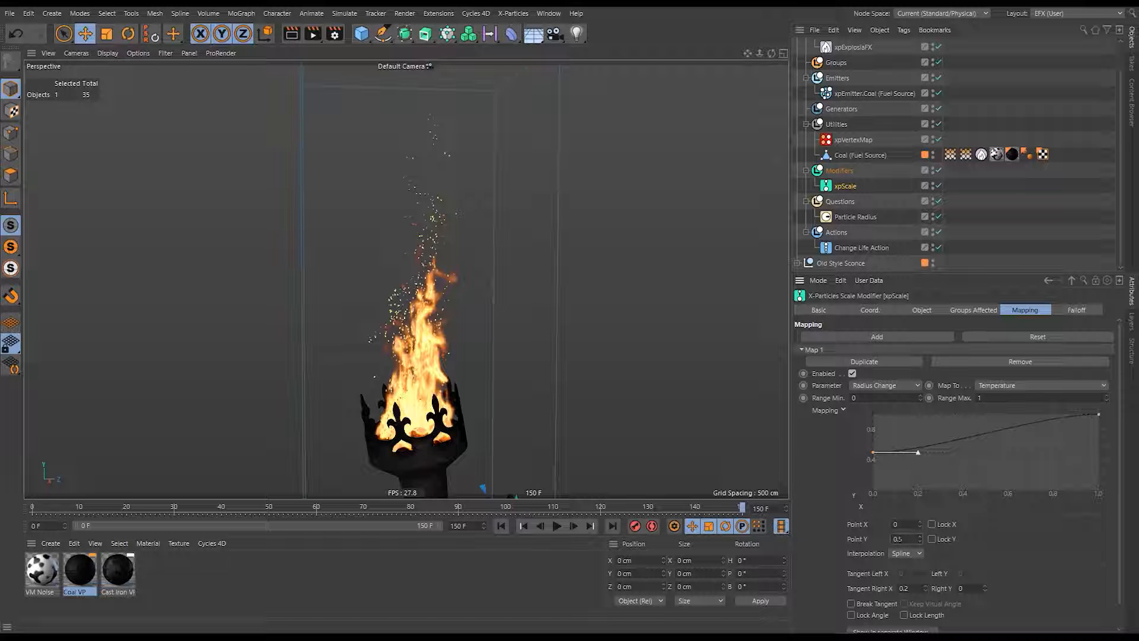
Replay the simulation from the start to check how the ember particles shrink with temperature.
click(922, 310)
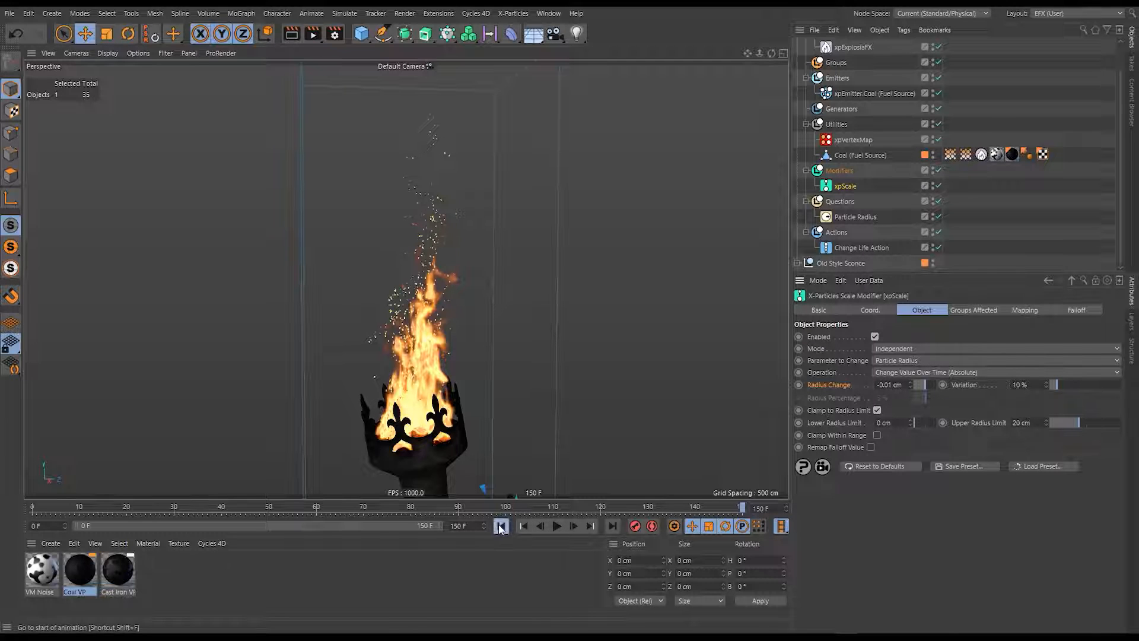
click(557, 526)
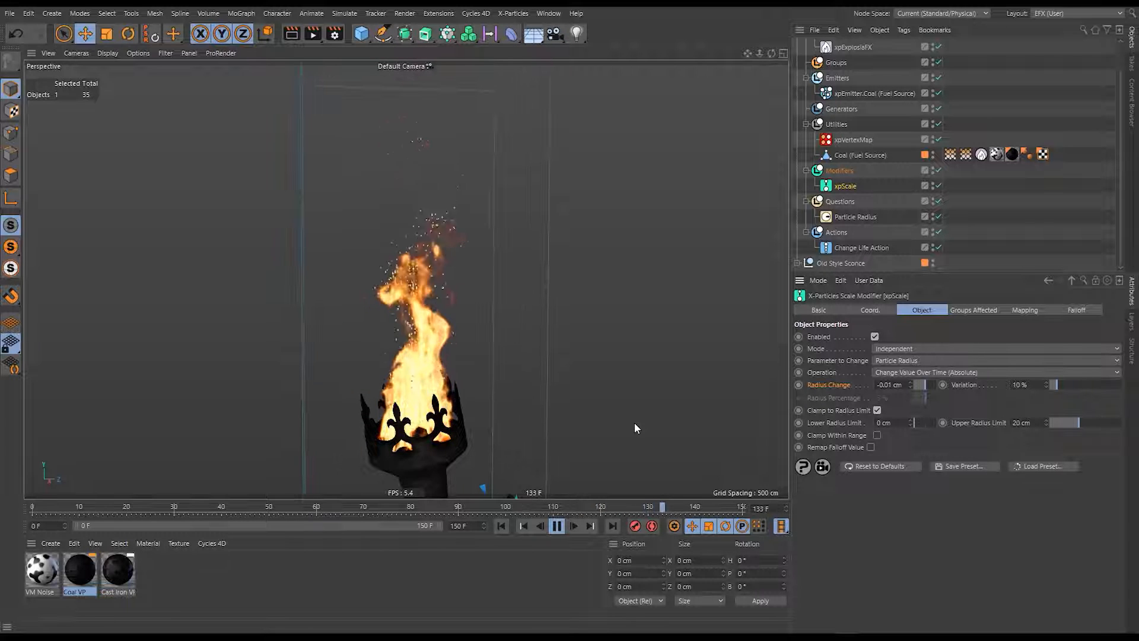
click(557, 526)
Set the xpExplosiaFX solver's voxel size to 2 cm.
click(866, 48)
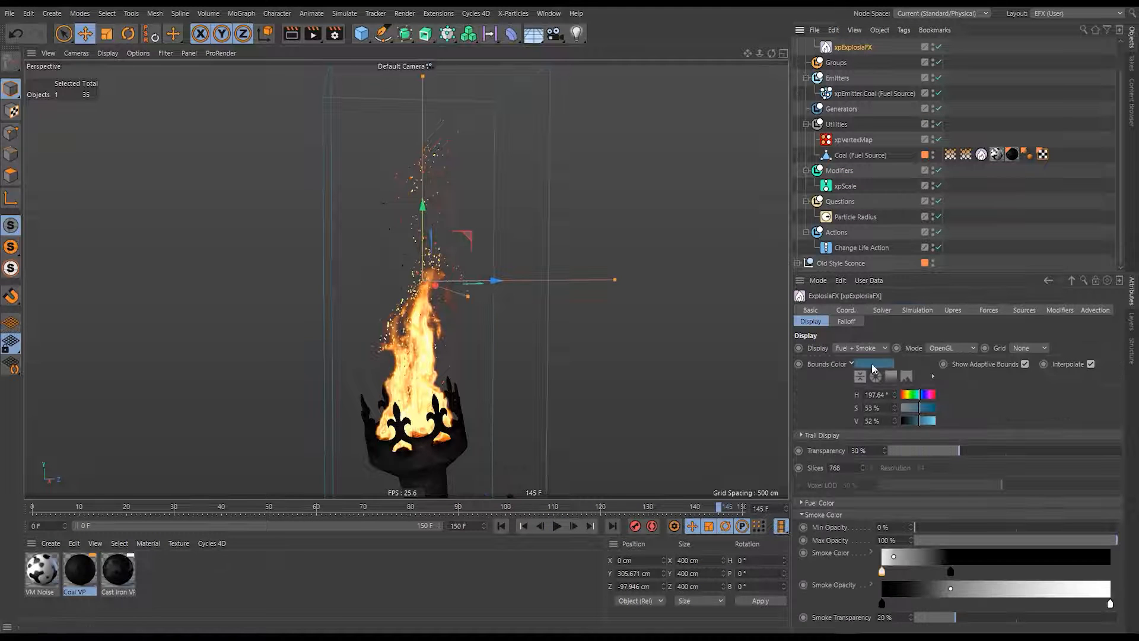
click(883, 310)
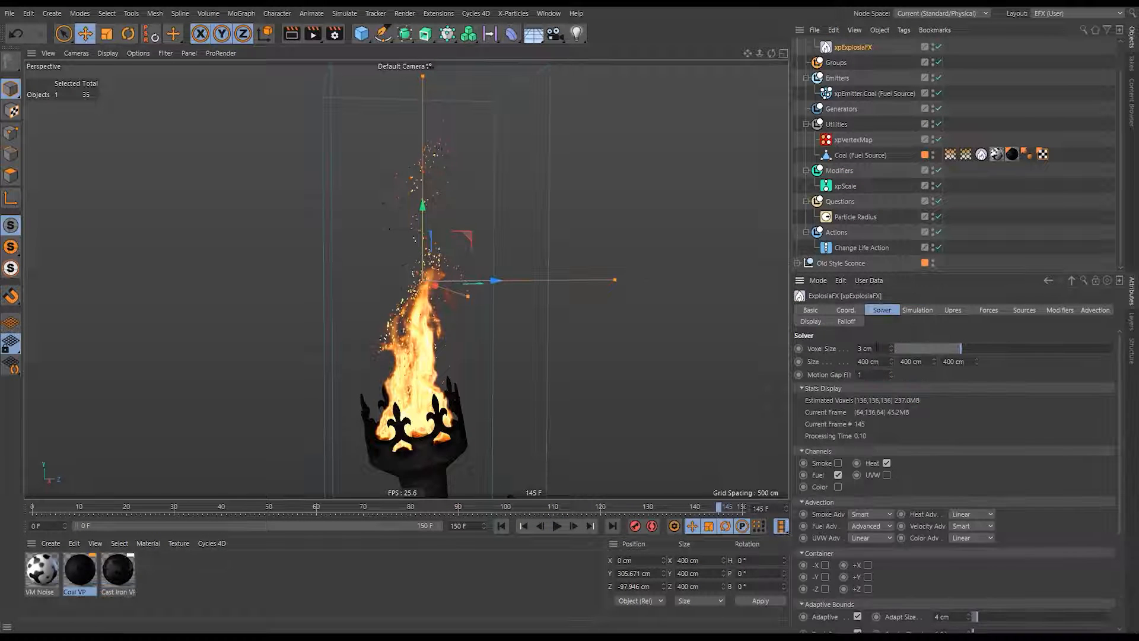
text(2)
key(Return)
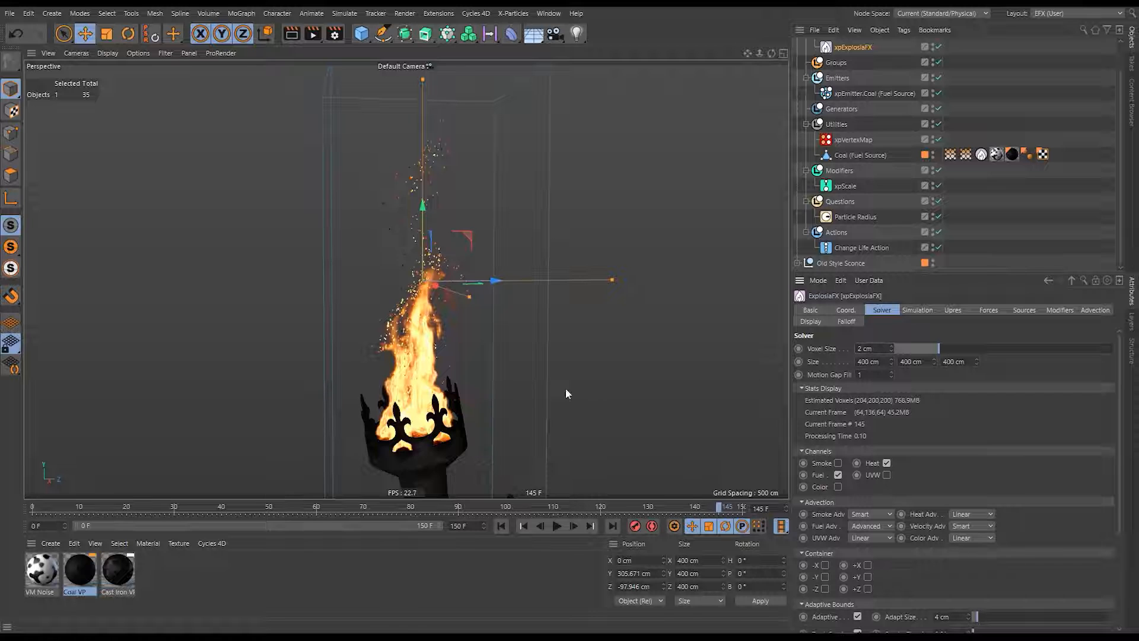
Rewind the simulation to the first frame and enable the xpExplosiaFX Collider tag on the Sconce.Collider object.
scroll(425, 383, down, 5)
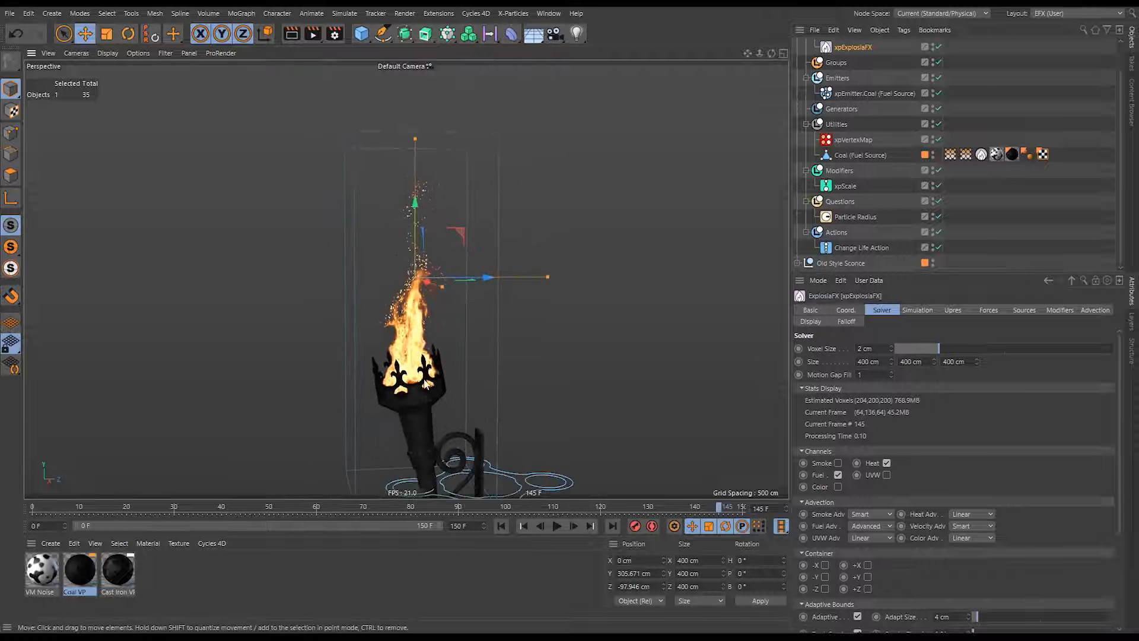
mouse_move(425, 382)
alt+mouse_down()
mouse_move(387, 378)
mouse_move(446, 379)
alt+mouse_up()
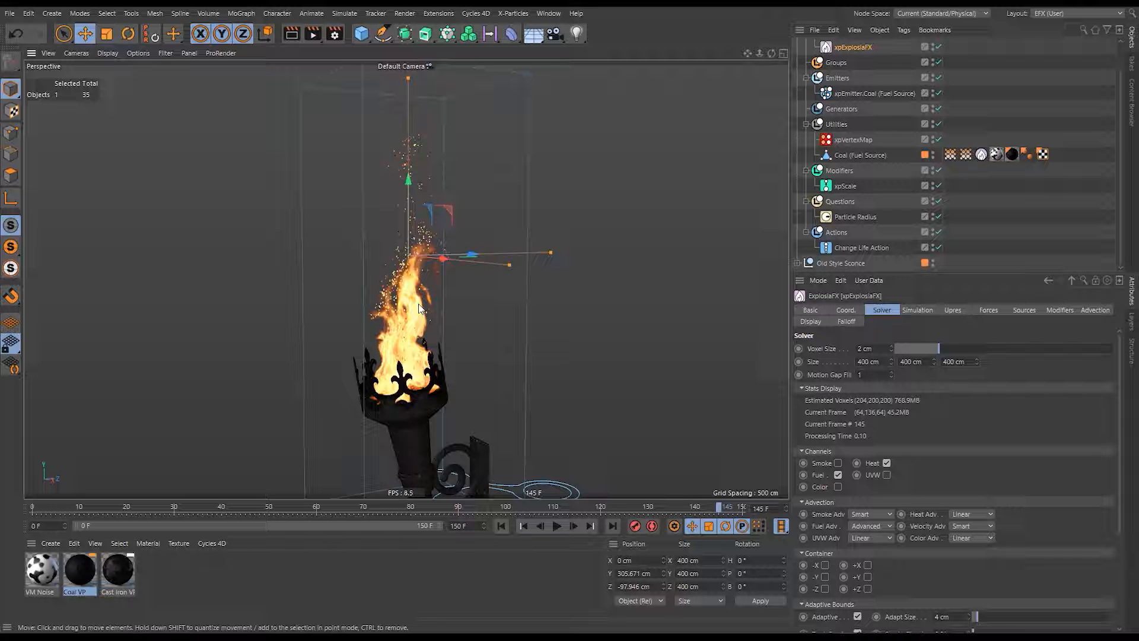
click(500, 525)
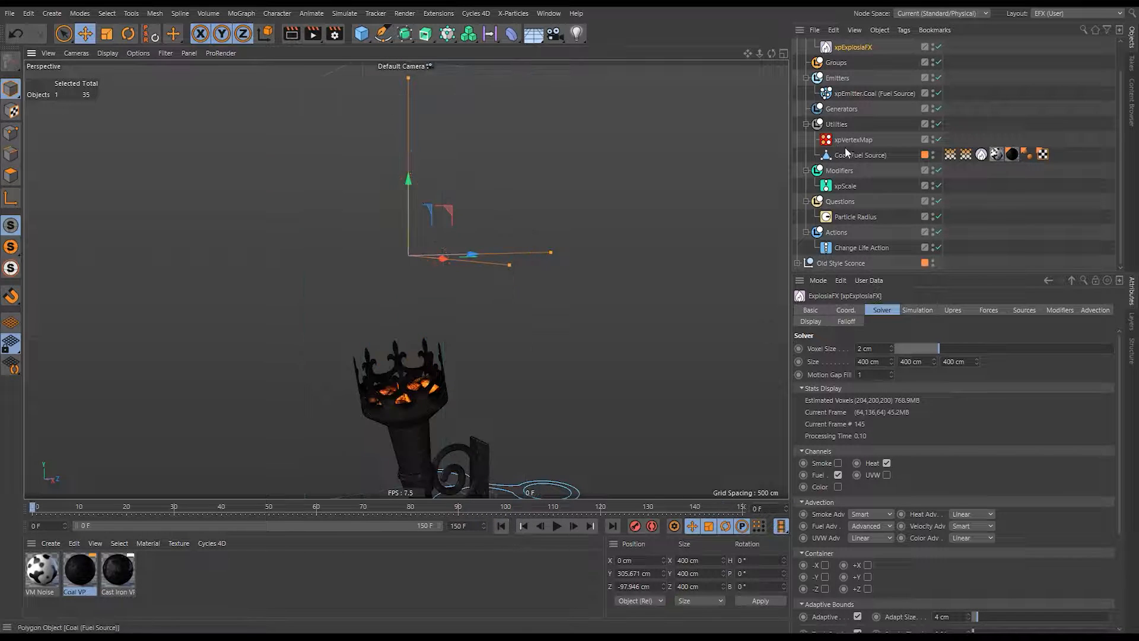
click(806, 170)
click(806, 201)
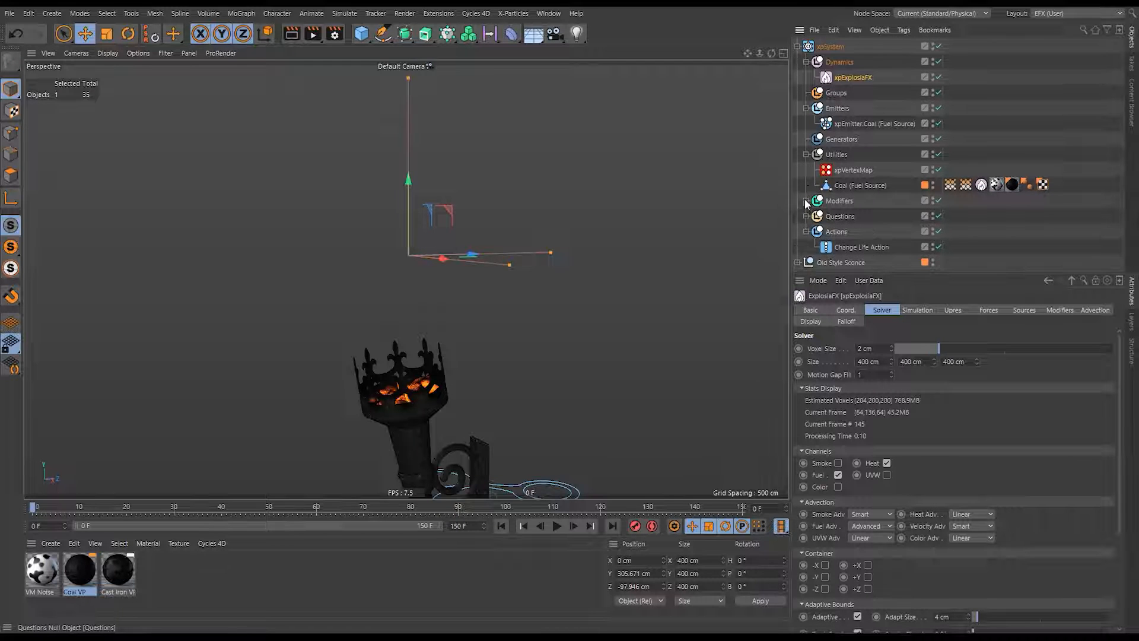
click(806, 232)
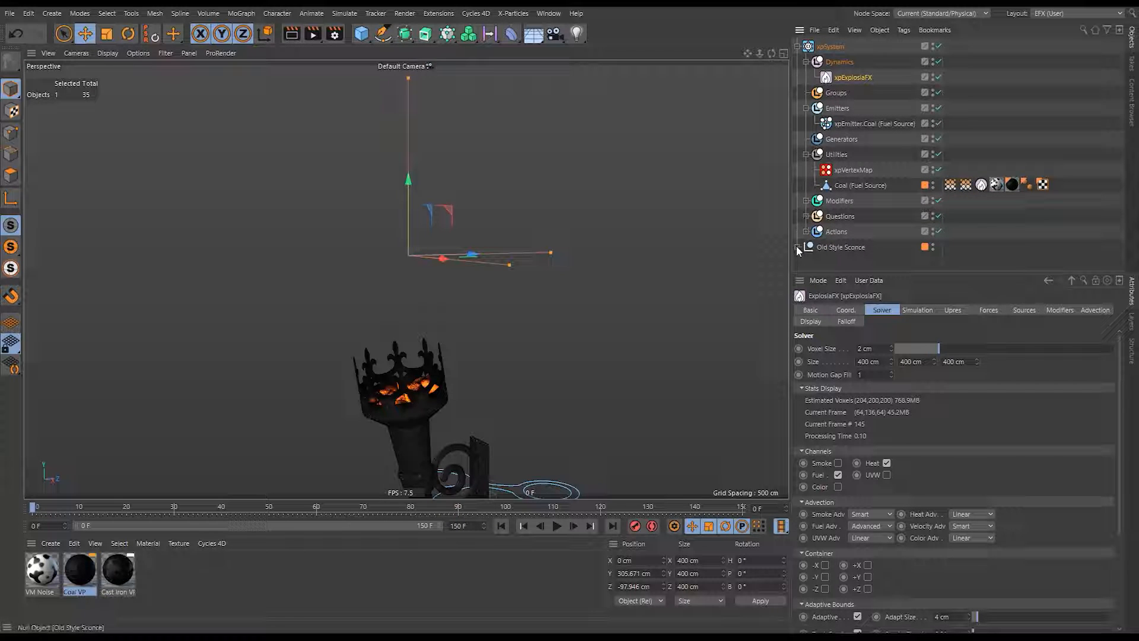
click(797, 247)
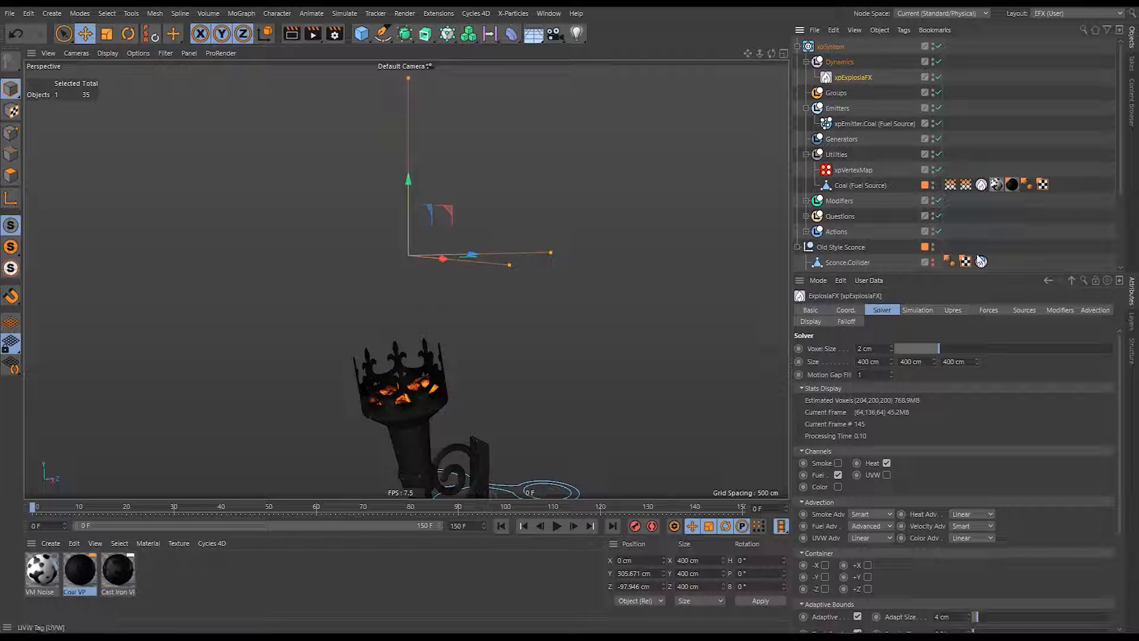
click(982, 261)
click(835, 389)
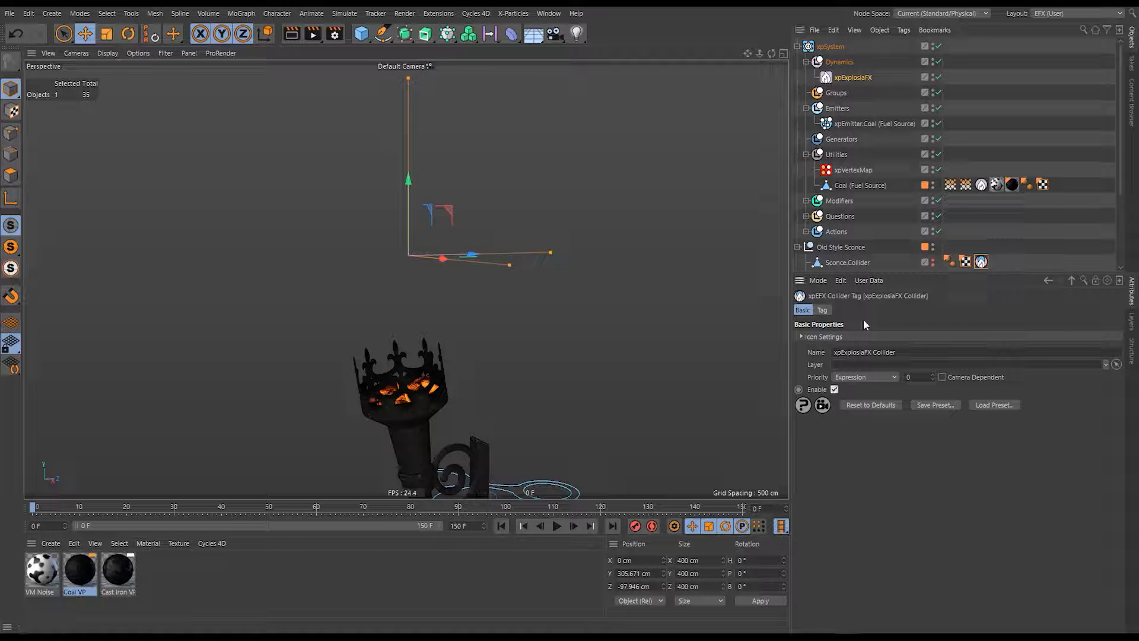
click(797, 247)
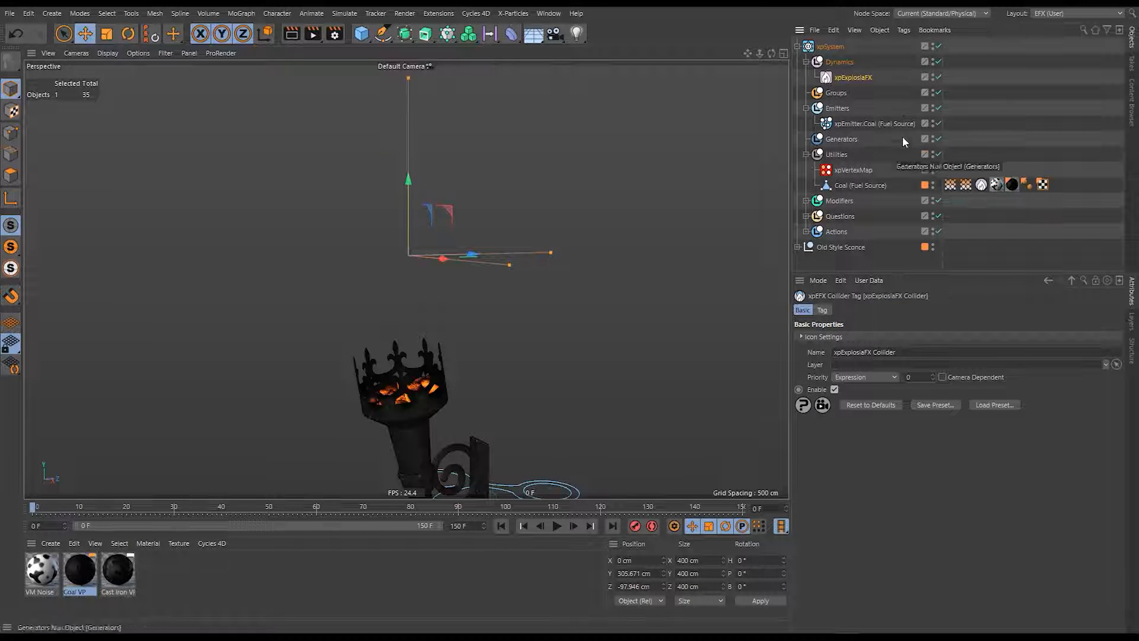
Add an xpCache object to the Utilities folder and build the cache for the ExplosiaFX and coal emitter.
click(837, 154)
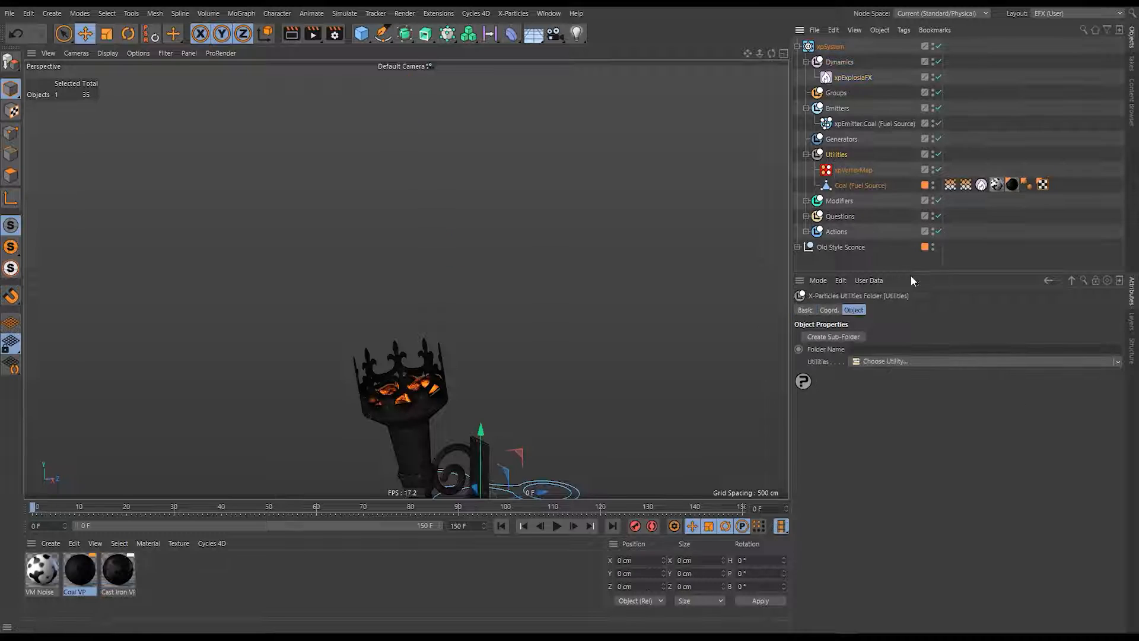
click(923, 362)
click(921, 386)
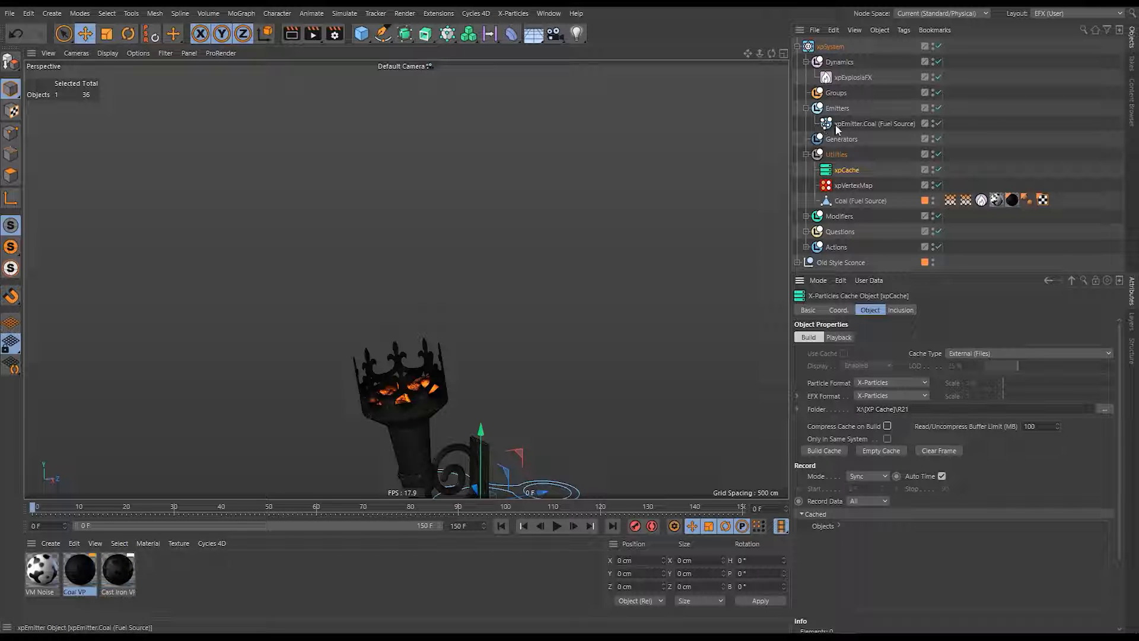
click(823, 450)
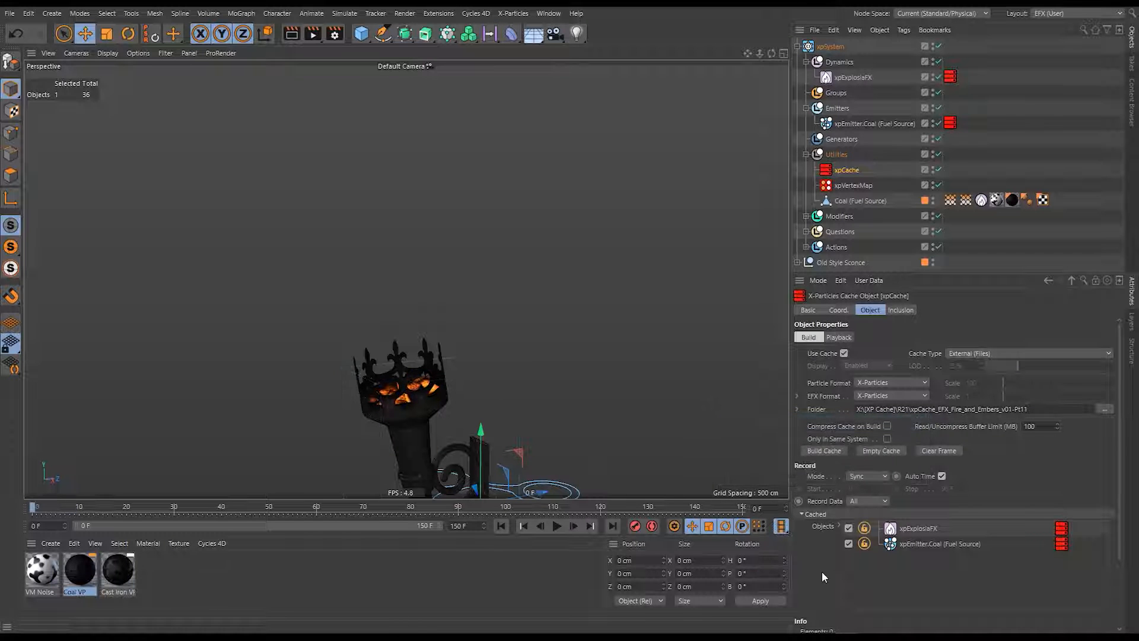
Read the cache's info statistics and play back the cached fire and embers, viewing the torch from another angle.
scroll(819, 570, down, 3)
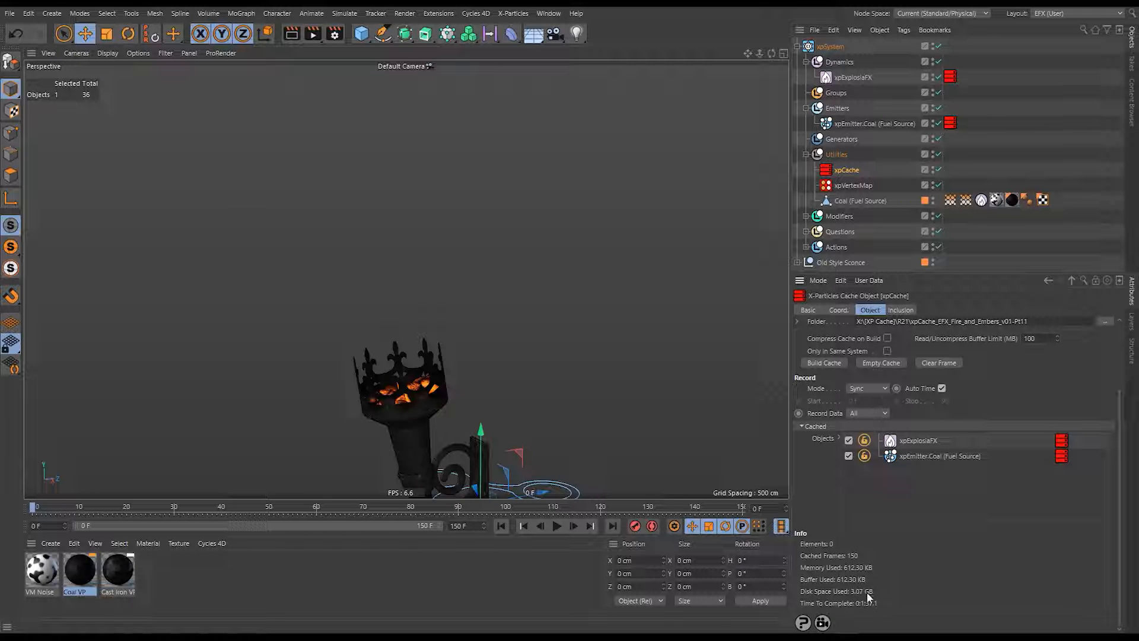
scroll(826, 595, up, 3)
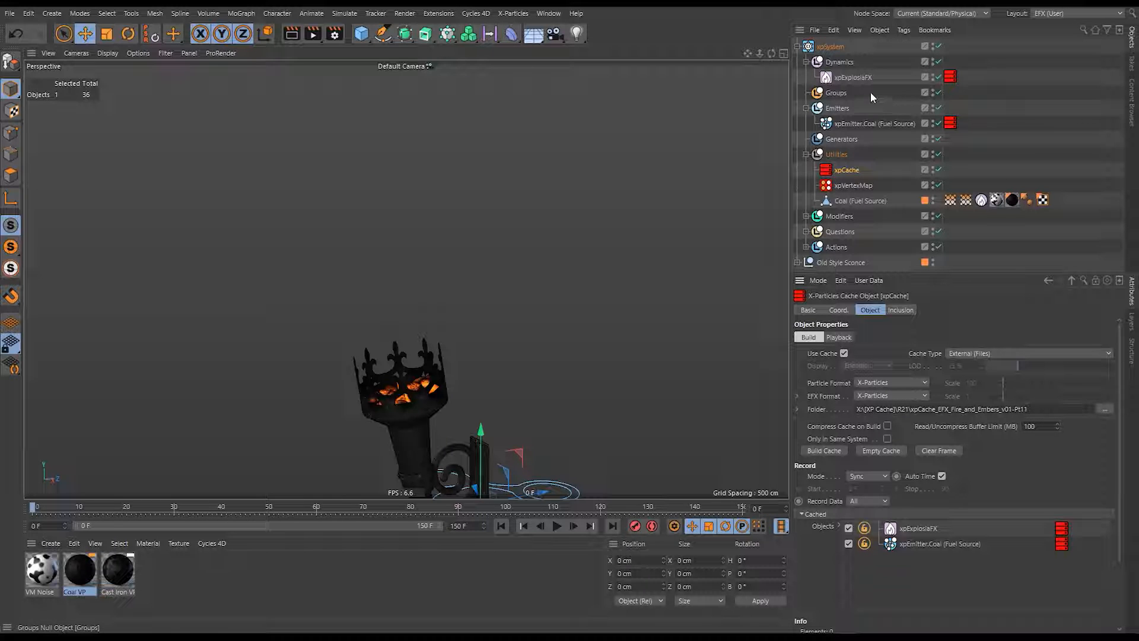
click(557, 527)
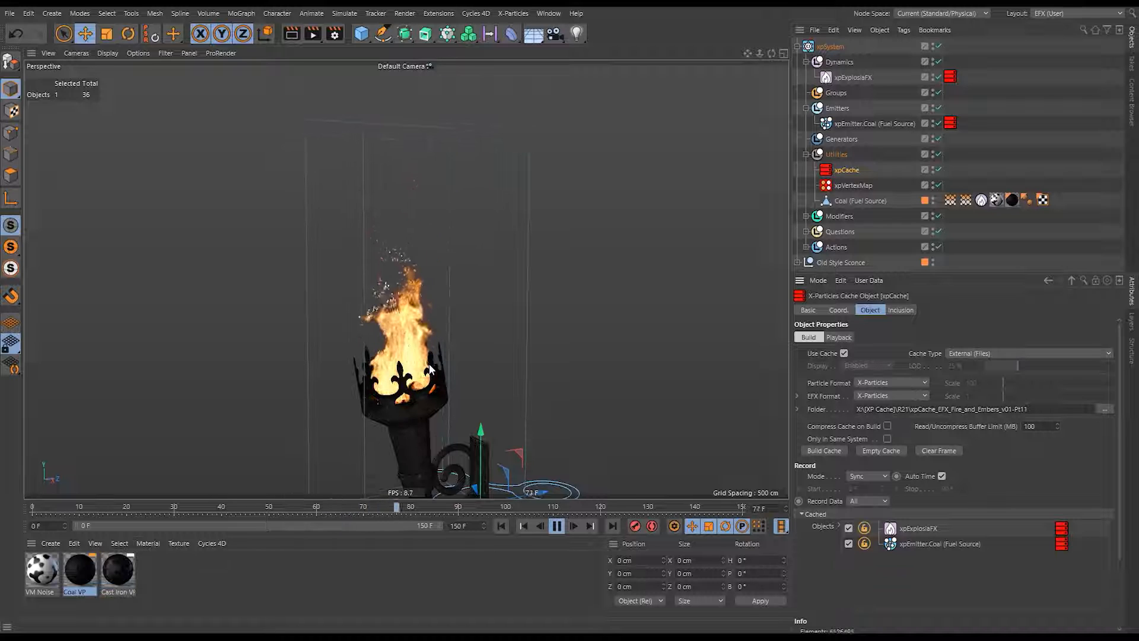
alt+drag(429, 365, 398, 382)
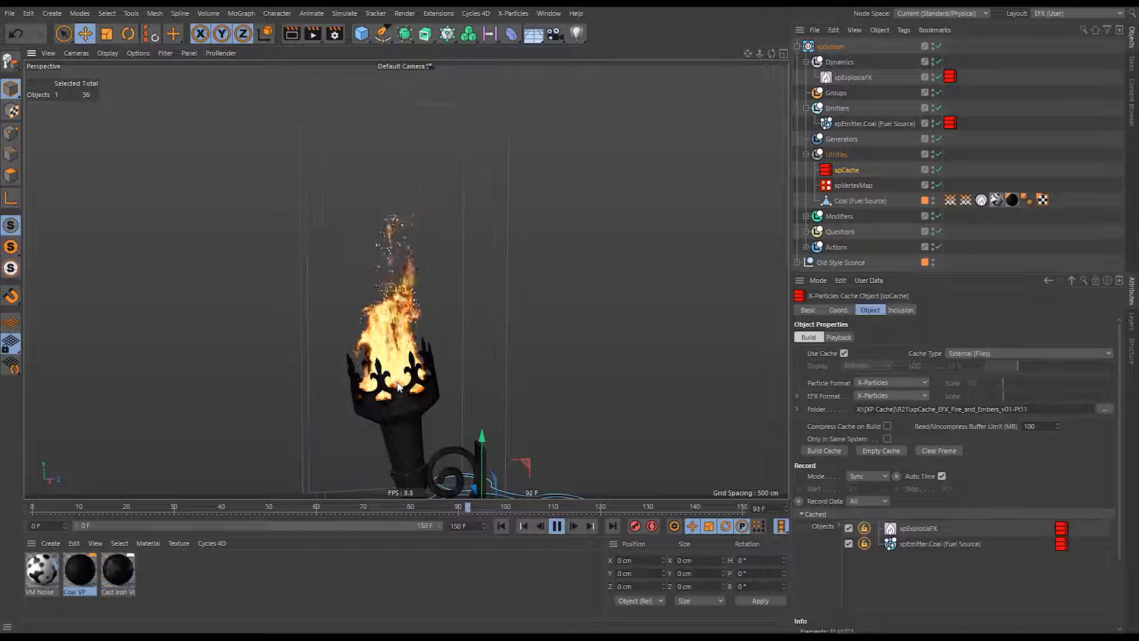